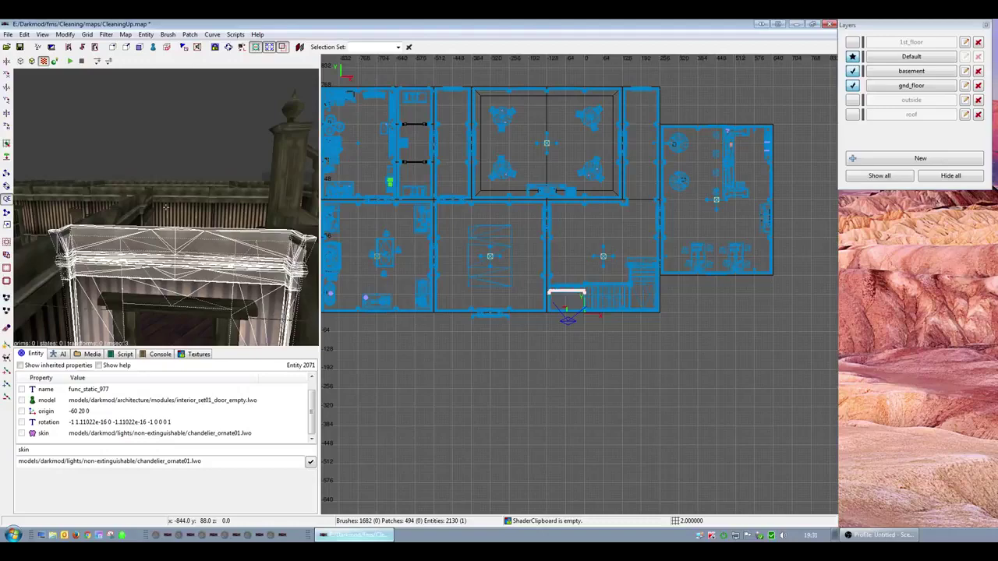
- Hide the gnd_floor layer and show the 1st_floor layer
{"action": "right_click", "coordinate": [166, 206]}
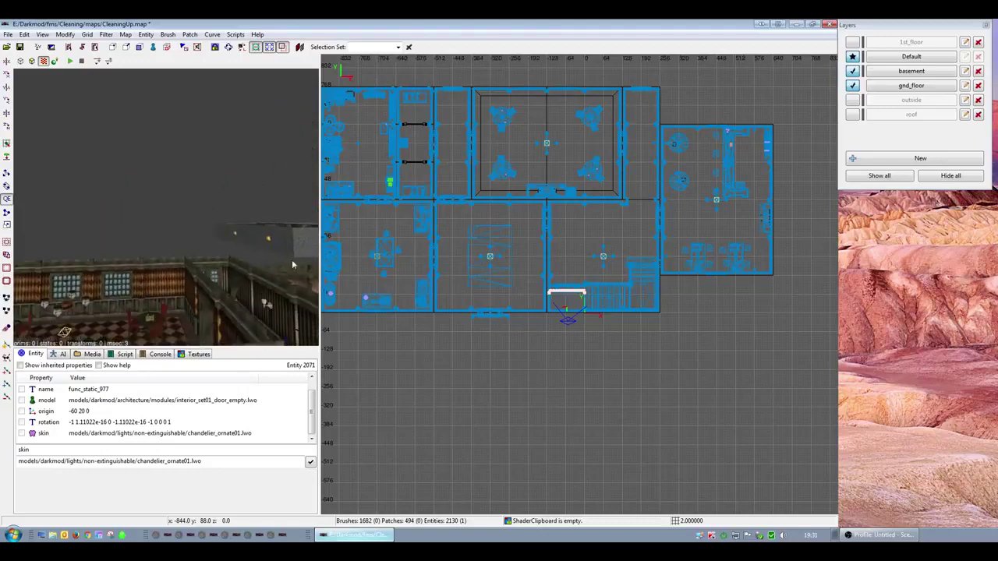
{"action": "left_click", "coordinate": [850, 85]}
{"action": "left_click", "coordinate": [852, 42]}
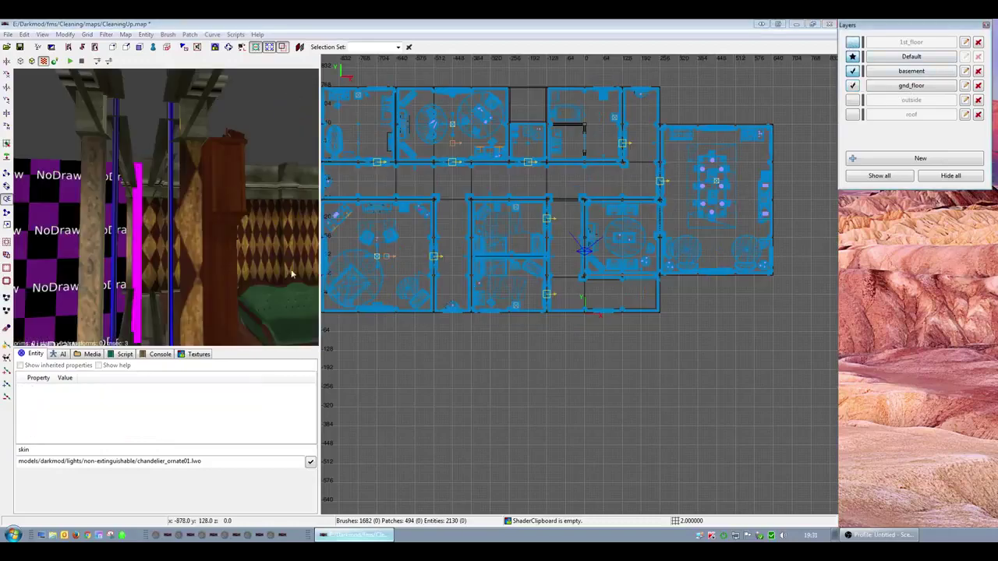
- Examine the first-floor rooms from above and the caulk wall blocking the corridor doorway
{"action": "right_click", "coordinate": [277, 266]}
{"action": "scroll", "coordinate": [165, 207], "scroll_direction": "down", "scroll_amount": 10}
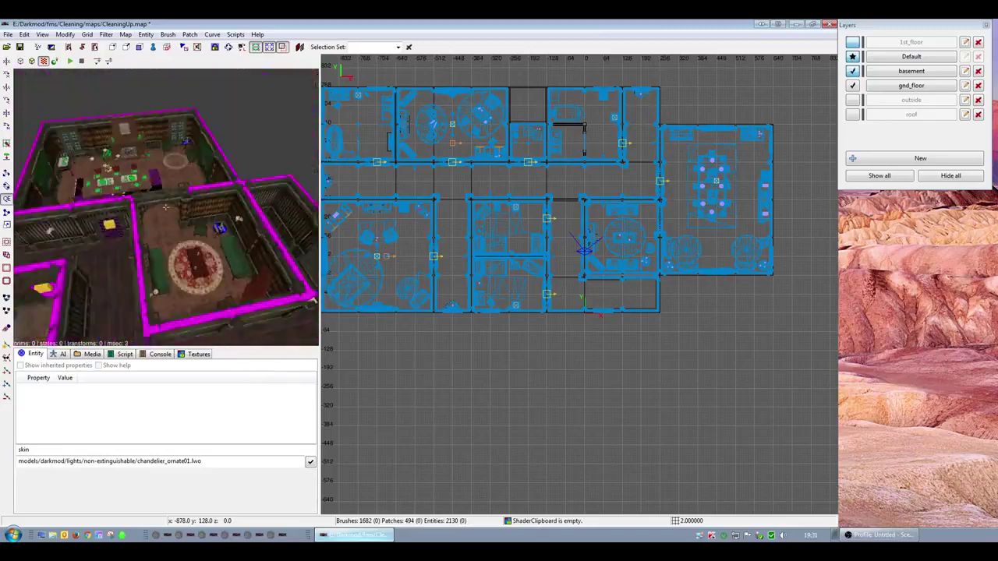
{"action": "scroll", "coordinate": [165, 205], "scroll_direction": "down", "scroll_amount": 10}
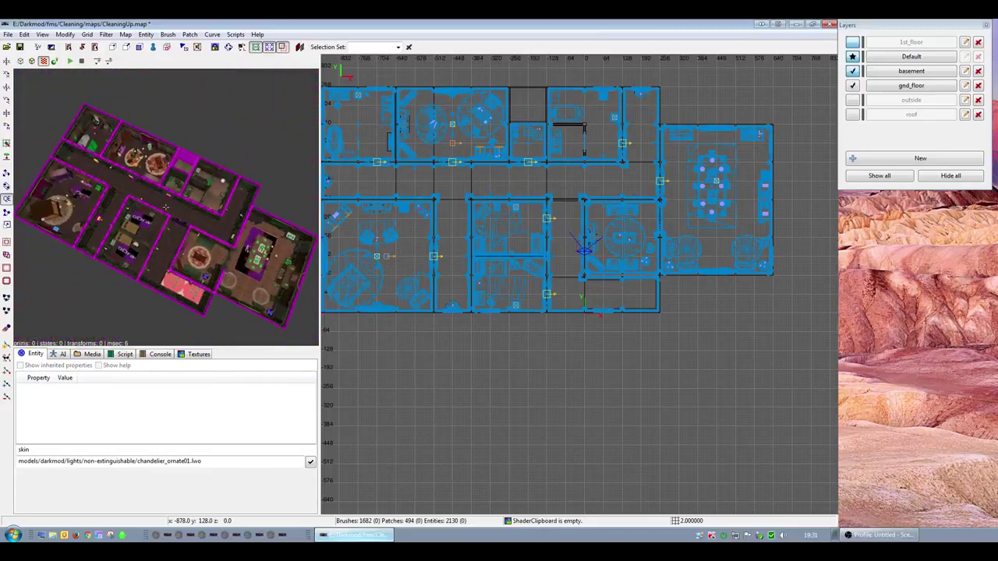
{"action": "key", "text": "Left"}
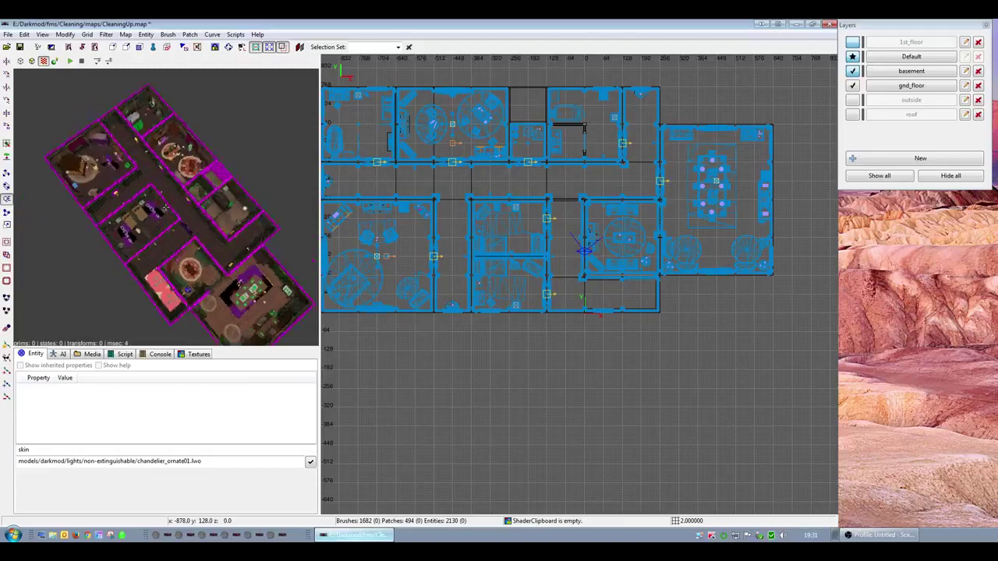
{"action": "scroll", "coordinate": [166, 203], "scroll_direction": "up", "scroll_amount": 8}
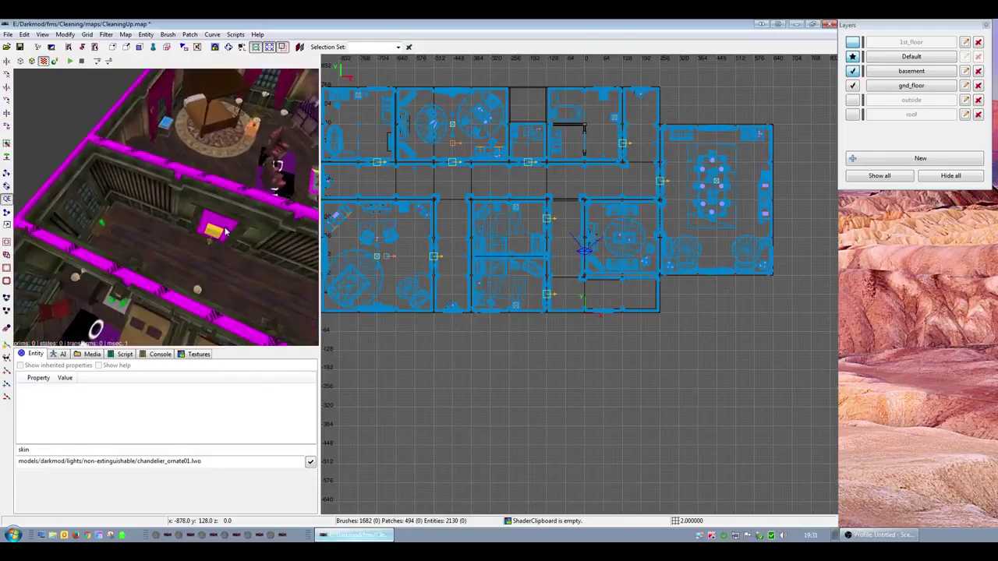
{"action": "left_click", "coordinate": [225, 231], "text": "shift"}
{"action": "right_click", "coordinate": [225, 231]}
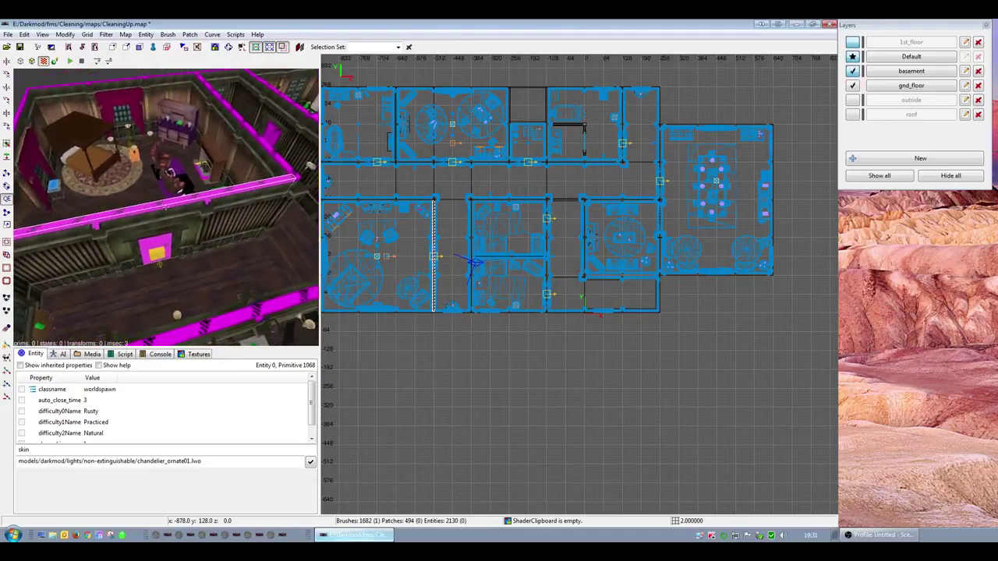
{"action": "key", "text": "Left"}
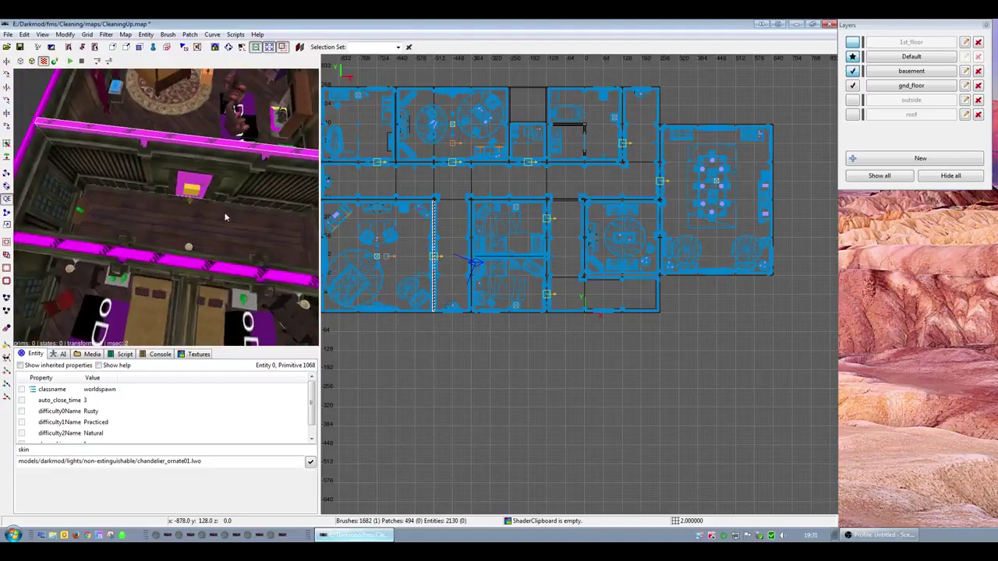
- Delete the green_wallpaper skin property from the empty door module surrounding the corridor doorway
{"action": "left_click", "coordinate": [131, 174], "text": "shift"}
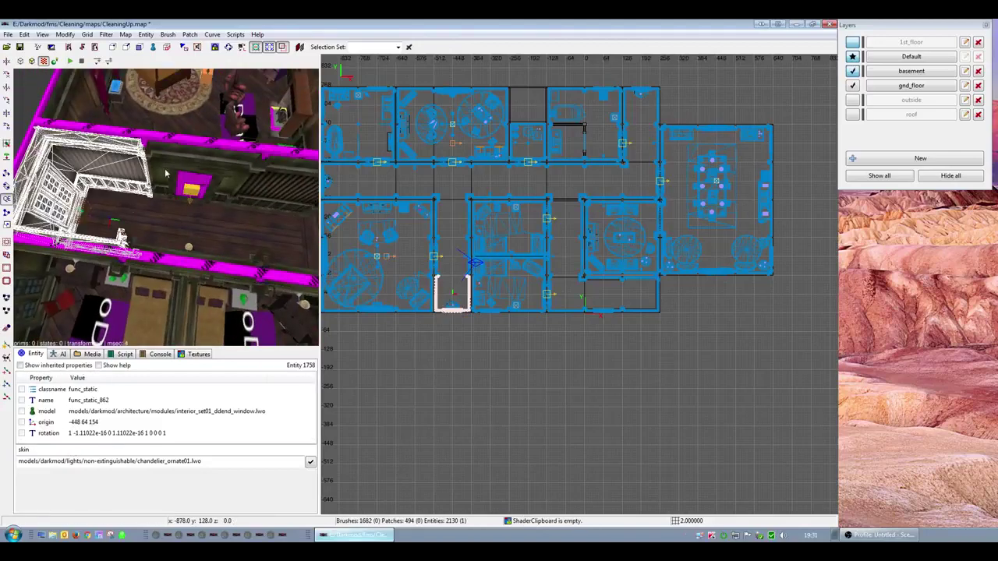
{"action": "key", "text": "Escape"}
{"action": "left_click", "coordinate": [166, 171], "text": "shift"}
{"action": "key", "text": "Escape"}
{"action": "left_click", "coordinate": [163, 175], "text": "shift"}
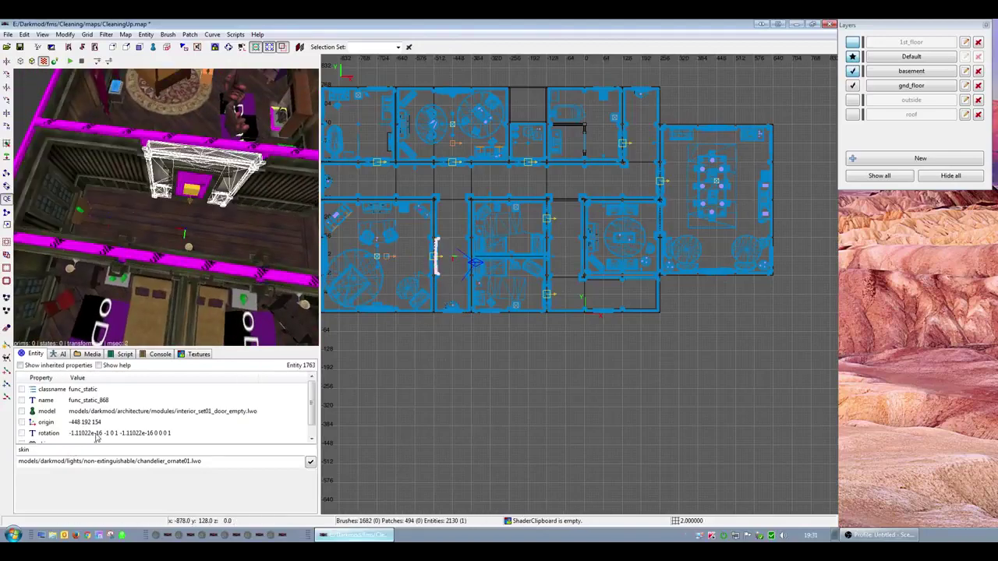
{"action": "scroll", "coordinate": [77, 426], "scroll_direction": "down", "scroll_amount": 1}
{"action": "right_click", "coordinate": [71, 432]}
{"action": "left_click", "coordinate": [114, 446]}
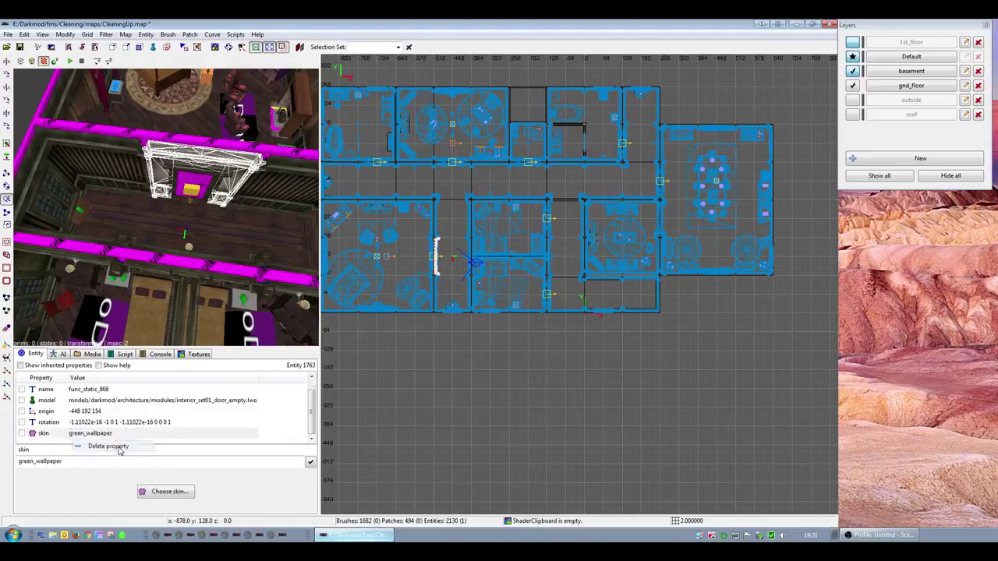
{"action": "key", "text": "Escape"}
- Split the caulk wall brush behind the doorway on both sides of the opening, at y 164 and y 224, keeping all pieces
{"action": "right_click", "coordinate": [165, 206]}
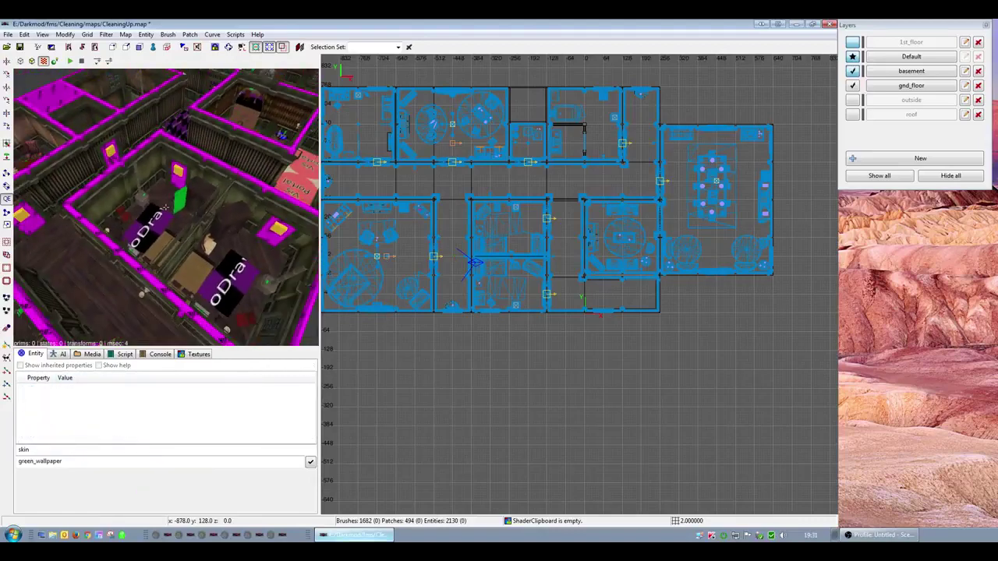
{"action": "scroll", "coordinate": [165, 207], "scroll_direction": "up", "scroll_amount": 6}
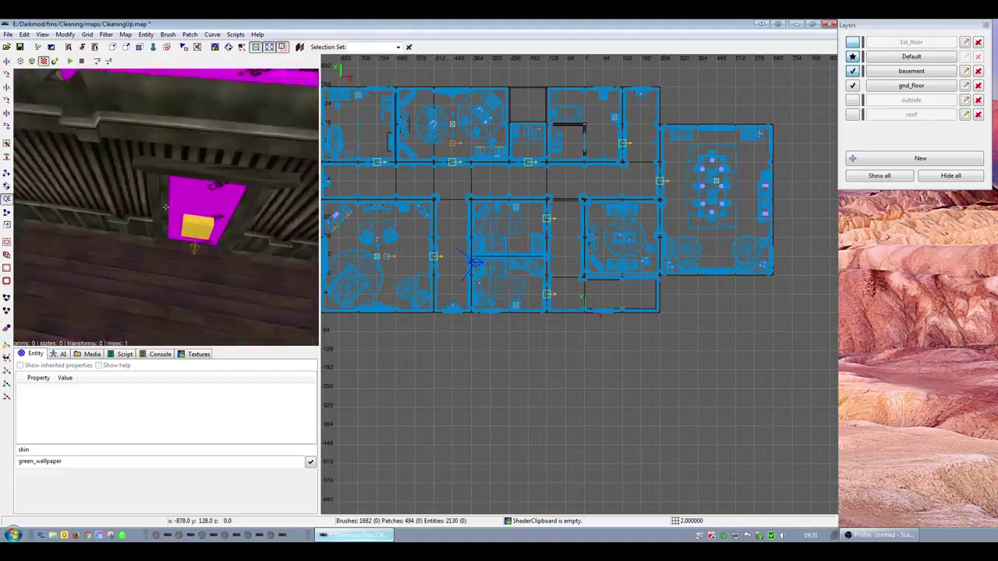
{"action": "right_click", "coordinate": [165, 206]}
{"action": "left_click", "coordinate": [198, 231], "text": "shift"}
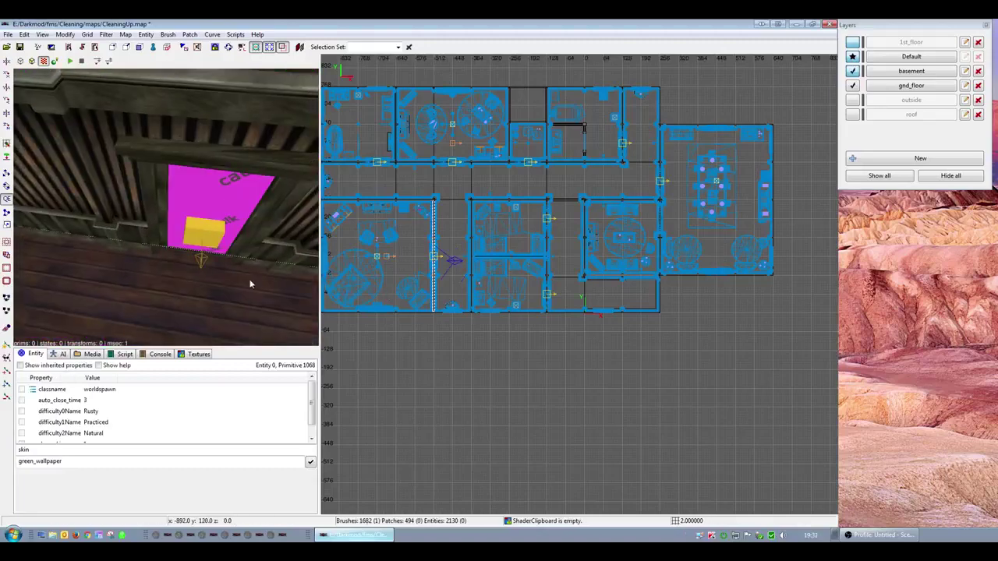
{"action": "scroll", "coordinate": [577, 300], "scroll_direction": "up", "scroll_amount": 9}
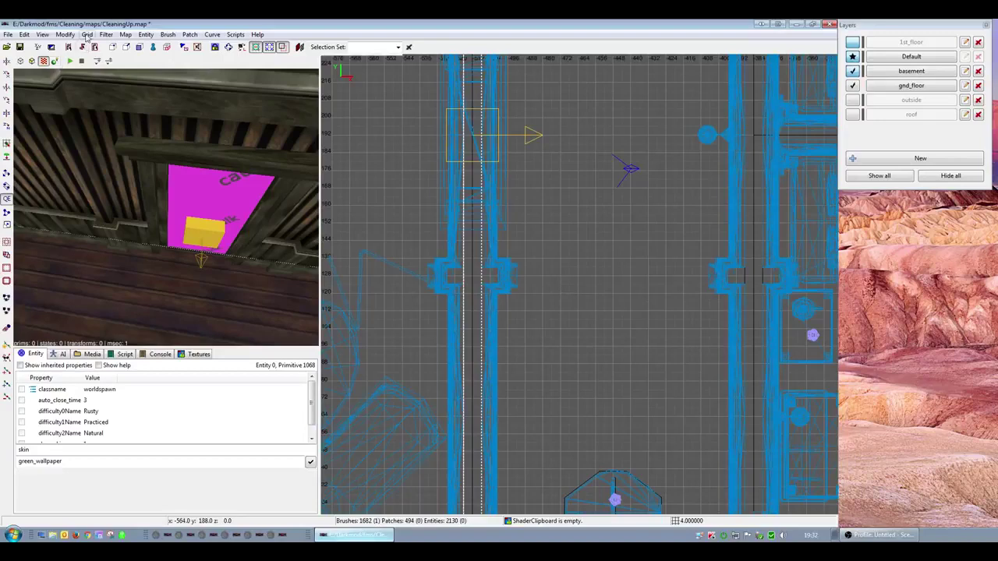
{"action": "left_click", "coordinate": [87, 34]}
{"action": "scroll", "coordinate": [528, 265], "scroll_direction": "up", "scroll_amount": 4}
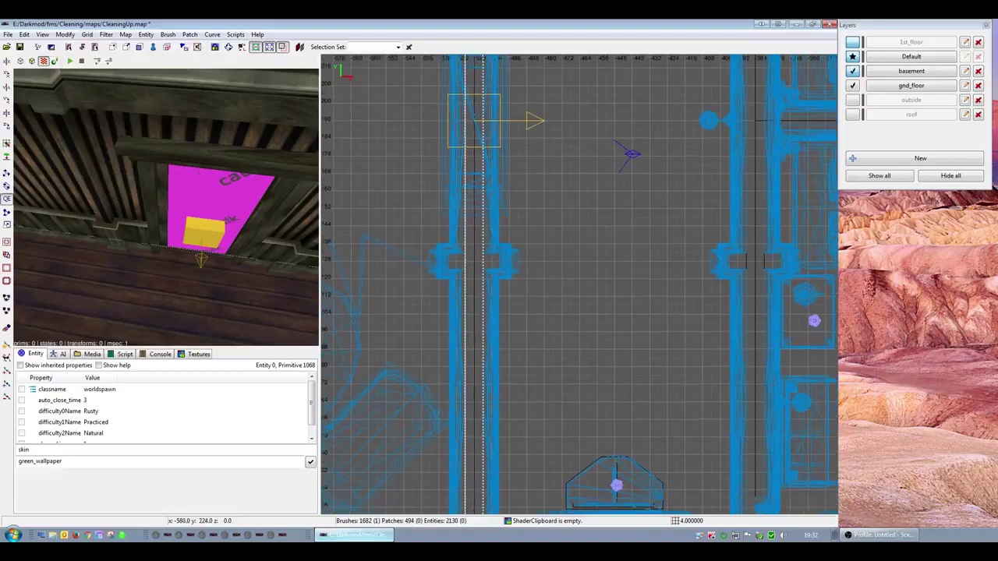
{"action": "left_click", "coordinate": [460, 267]}
{"action": "left_click", "coordinate": [434, 265]}
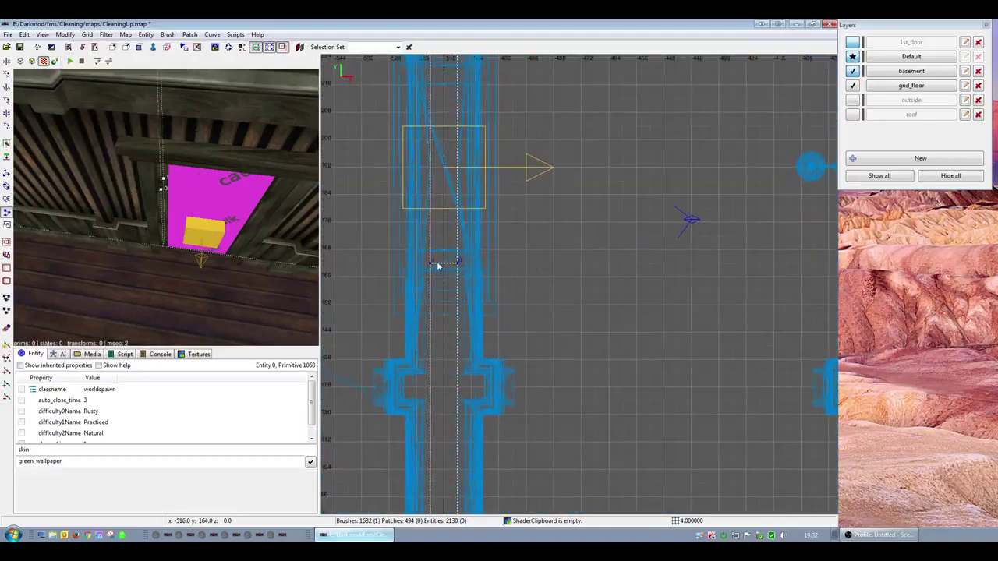
{"action": "right_click_drag", "start_coordinate": [545, 263], "coordinate": [528, 482]}
{"action": "key", "text": "shift+Return"}
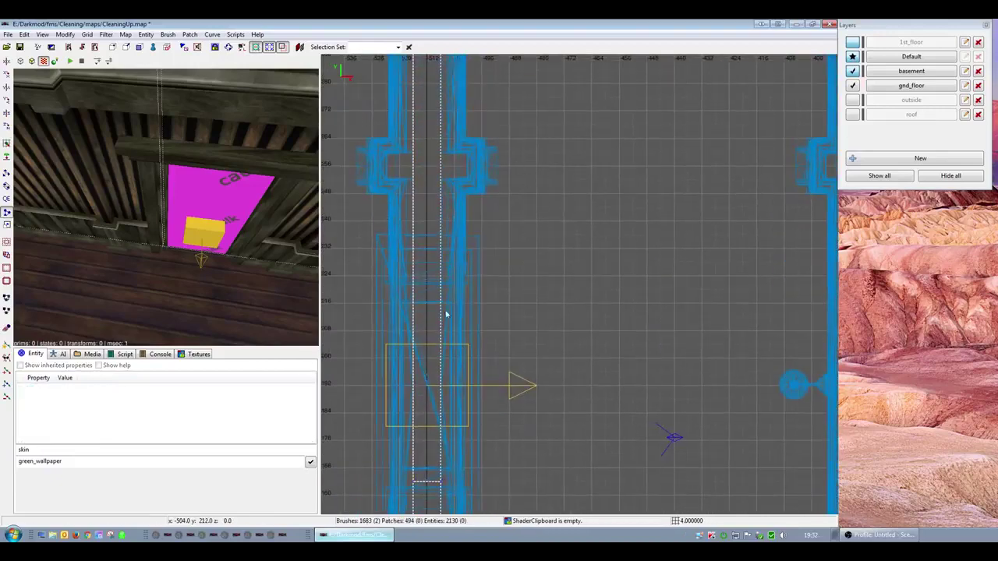
{"action": "left_click_drag", "start_coordinate": [440, 275], "coordinate": [418, 280]}
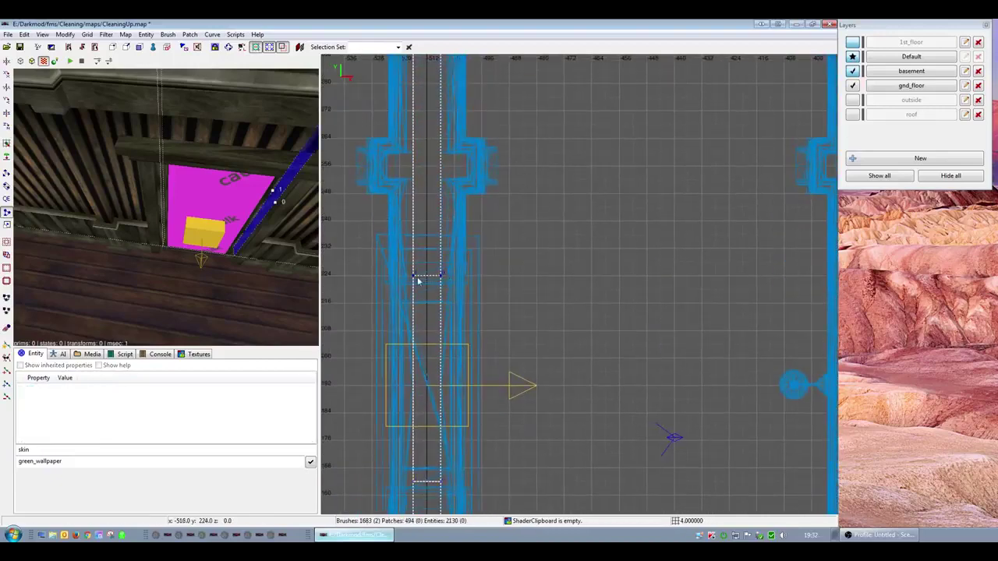
{"action": "key", "text": "shift+Return"}
- Examine the doorway's wall pieces up close and compare their base with the floor in the XZ view
{"action": "right_click", "coordinate": [284, 256]}
{"action": "scroll", "coordinate": [165, 207], "scroll_direction": "up", "scroll_amount": 3}
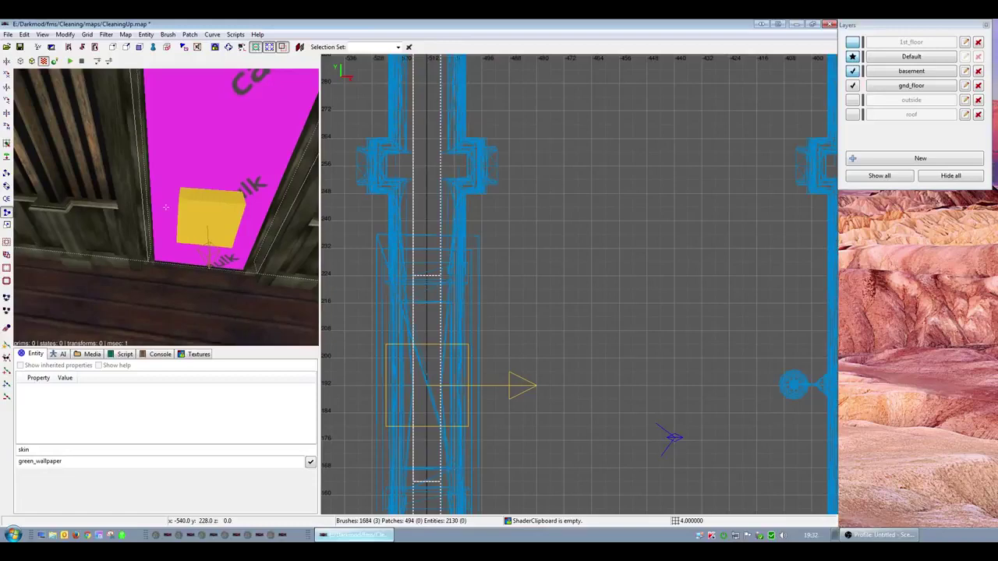
{"action": "right_click", "coordinate": [165, 208]}
{"action": "scroll", "coordinate": [634, 348], "scroll_direction": "down", "scroll_amount": 2}
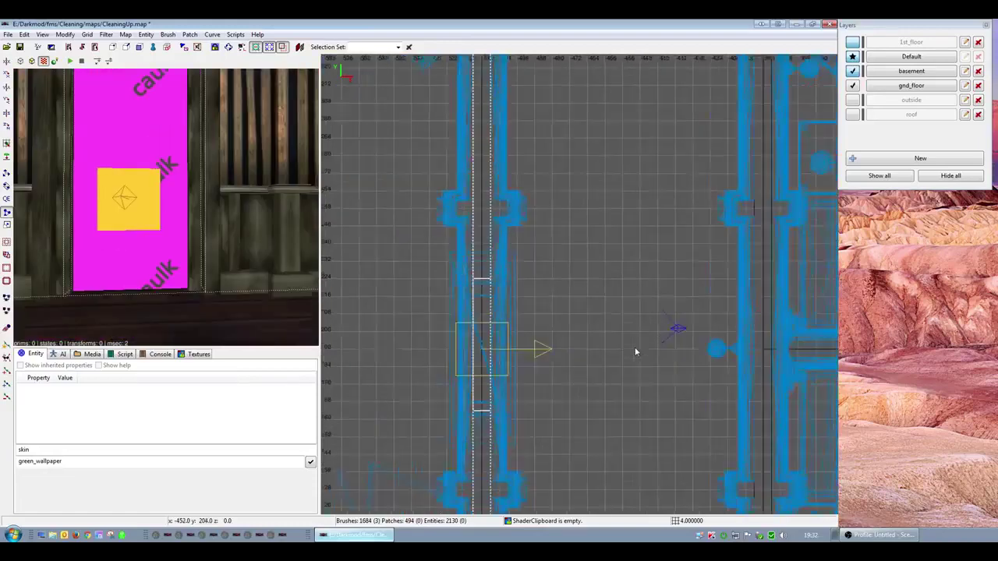
{"action": "scroll", "coordinate": [635, 351], "scroll_direction": "down", "scroll_amount": 2}
{"action": "key", "text": "ctrl+Tab"}
{"action": "mouse_move", "coordinate": [633, 353]}
{"action": "right_mouse_down"}
{"action": "mouse_move", "coordinate": [615, 237]}
{"action": "mouse_move", "coordinate": [623, 241]}
{"action": "right_mouse_up"}
{"action": "scroll", "coordinate": [622, 341], "scroll_direction": "up", "scroll_amount": 5}
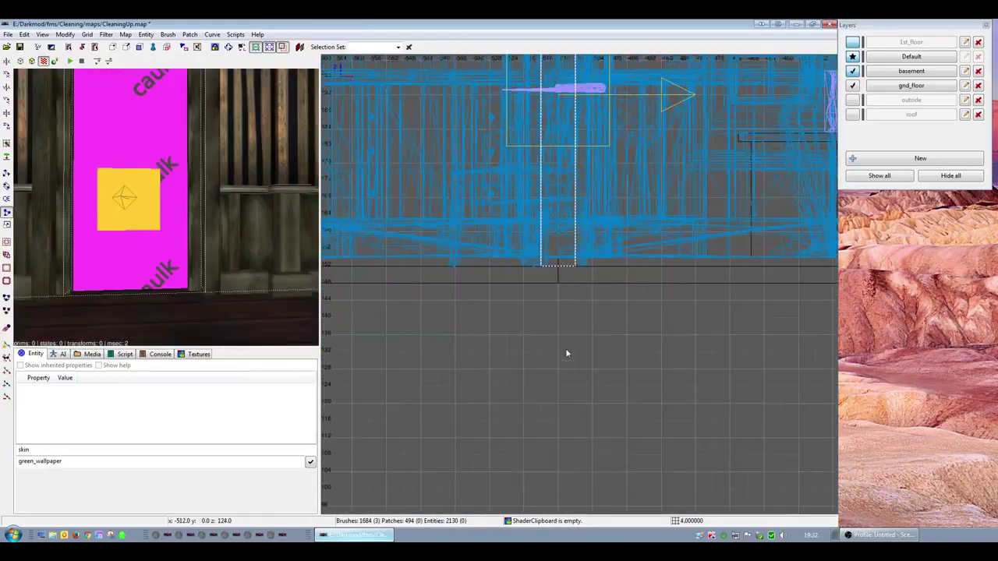
{"action": "right_click", "coordinate": [290, 253]}
{"action": "right_click", "coordinate": [290, 253]}
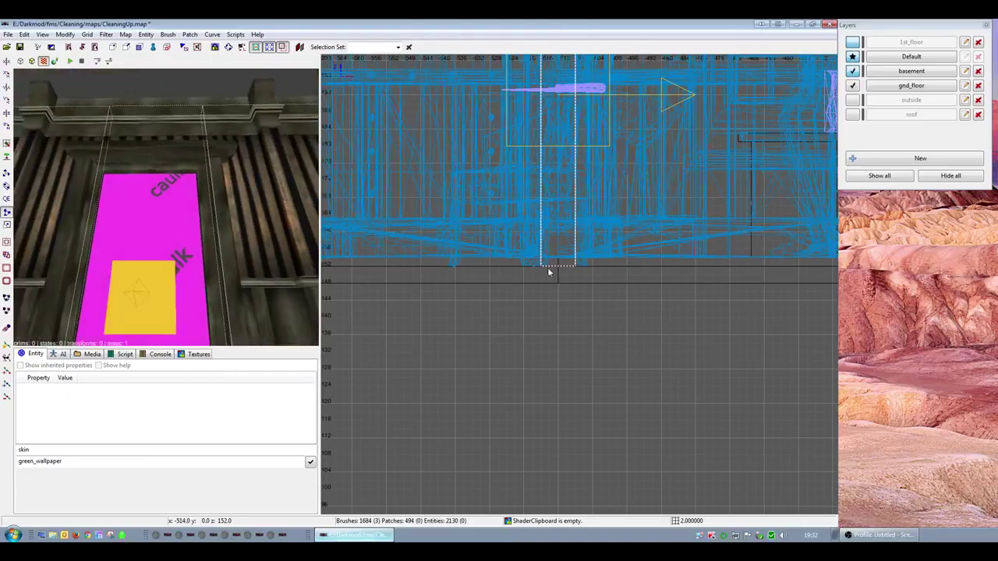
{"action": "scroll", "coordinate": [550, 276], "scroll_direction": "down", "scroll_amount": 1}
{"action": "right_click", "coordinate": [182, 219]}
{"action": "right_click", "coordinate": [182, 220]}
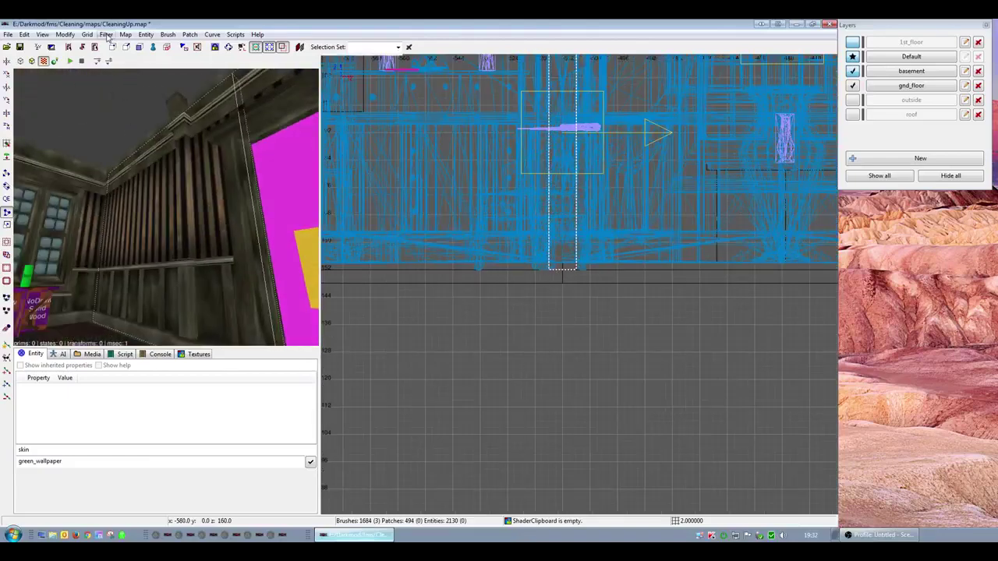
- Filter out all entities and bring the first-floor walls into the XZ view
{"action": "left_click", "coordinate": [108, 36]}
{"action": "left_click", "coordinate": [120, 47]}
{"action": "scroll", "coordinate": [489, 271], "scroll_direction": "down", "scroll_amount": 3}
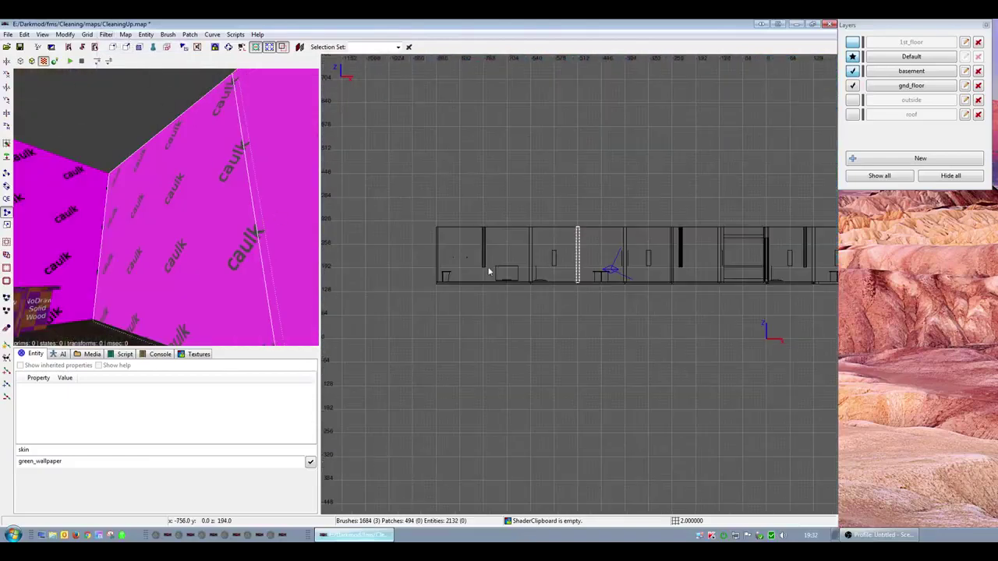
{"action": "scroll", "coordinate": [458, 282], "scroll_direction": "up", "scroll_amount": 3}
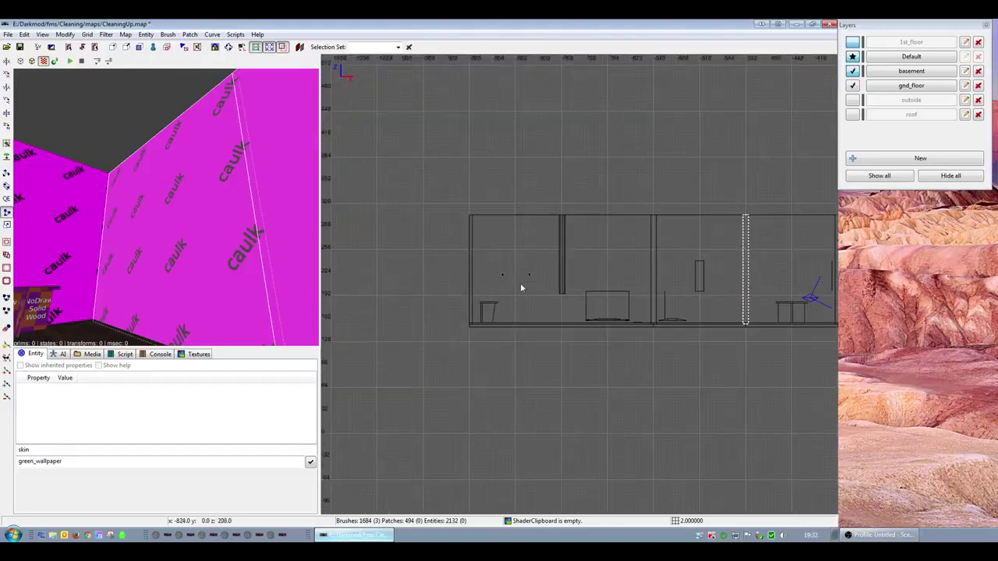
{"action": "right_click_drag", "start_coordinate": [605, 336], "coordinate": [533, 334]}
- Clear the selection, then select the floor brushes beneath the first-floor walls and hide them
{"action": "key", "text": "Escape"}
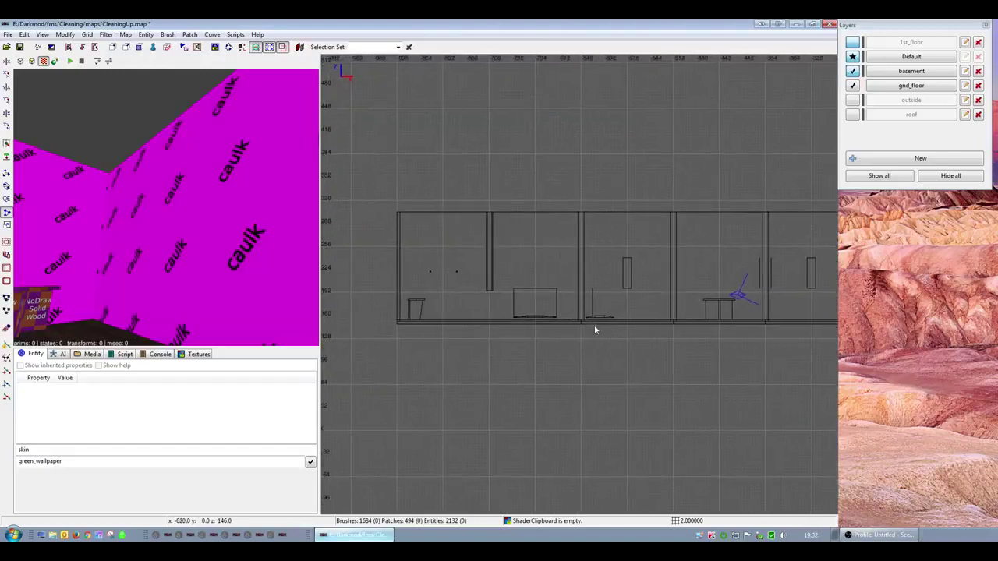
{"action": "left_click_drag", "start_coordinate": [569, 328], "coordinate": [798, 340], "text": "shift"}
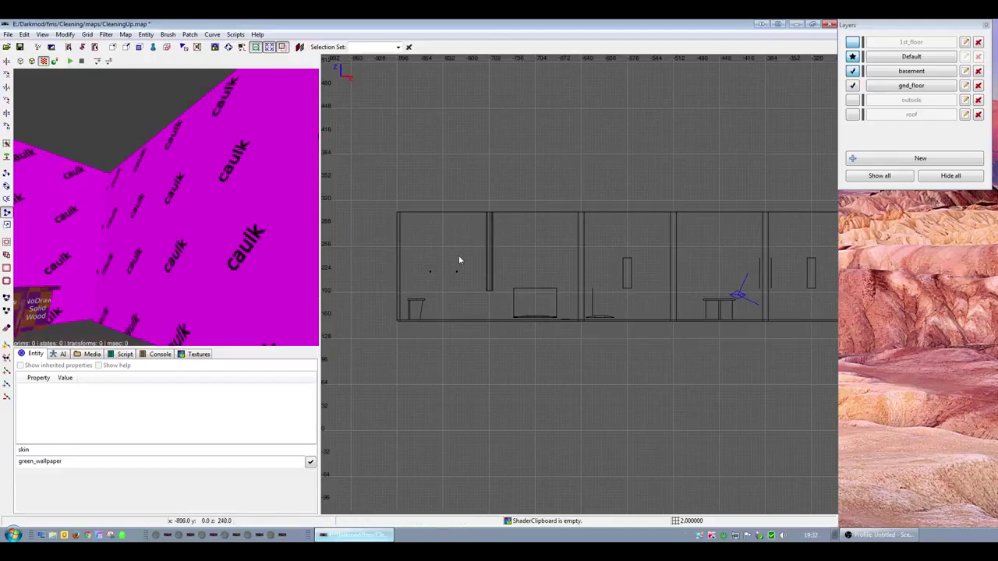
{"action": "key", "text": "Escape"}
{"action": "right_click", "coordinate": [219, 226]}
{"action": "right_click", "coordinate": [219, 226]}
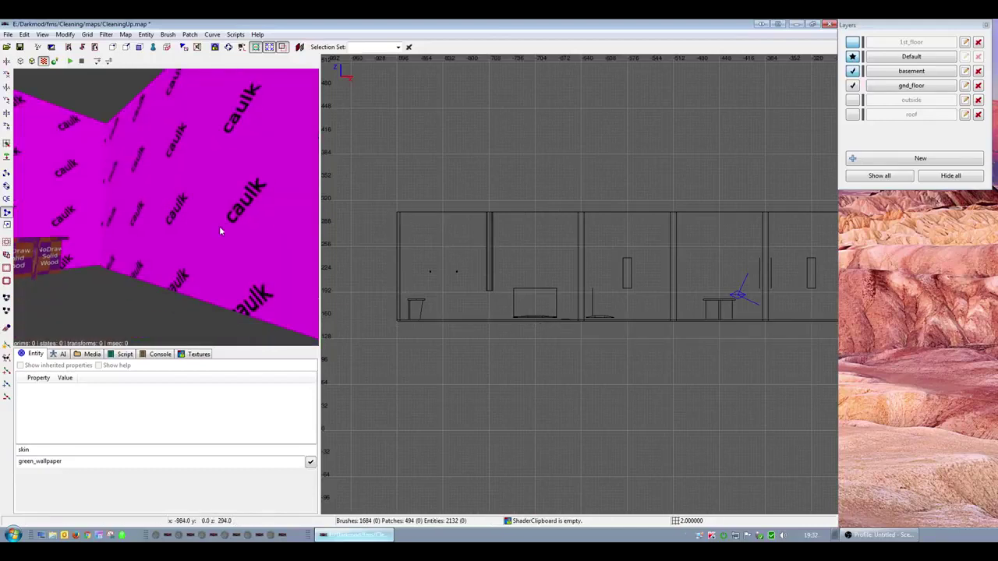
{"action": "right_click", "coordinate": [219, 226]}
{"action": "scroll", "coordinate": [166, 207], "scroll_direction": "down", "scroll_amount": 10}
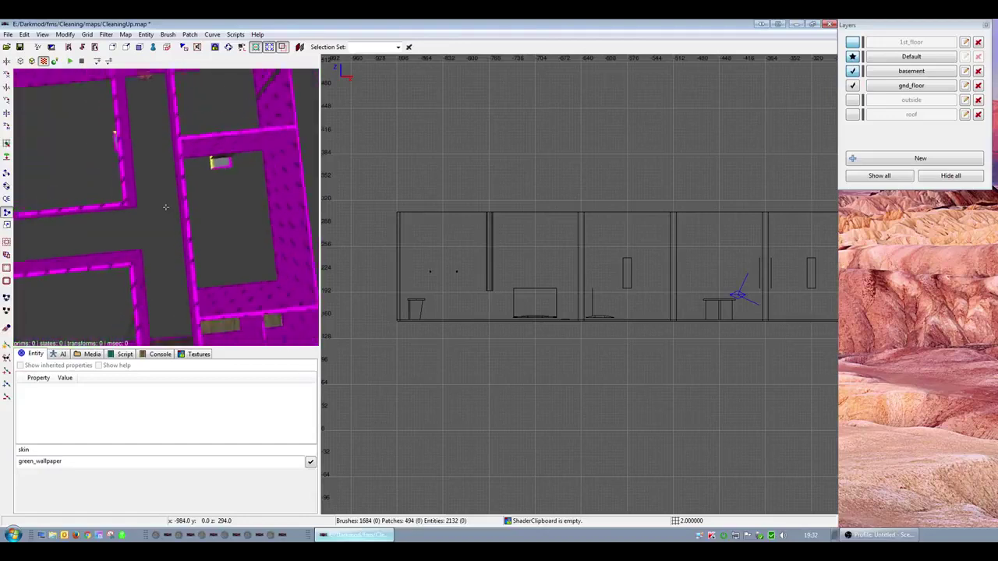
{"action": "right_click", "coordinate": [222, 229]}
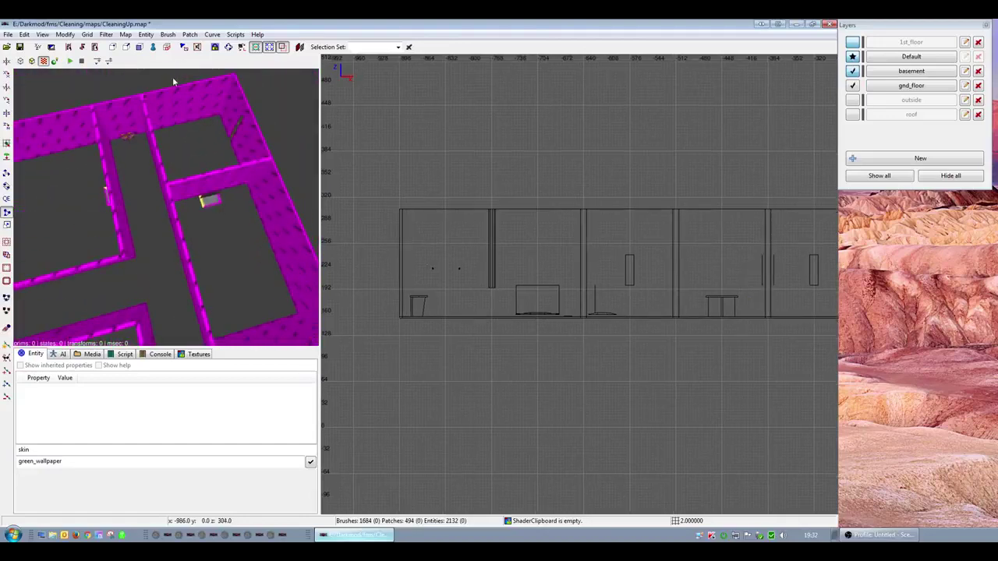
- Filter out the patches as well
{"action": "left_click", "coordinate": [106, 34]}
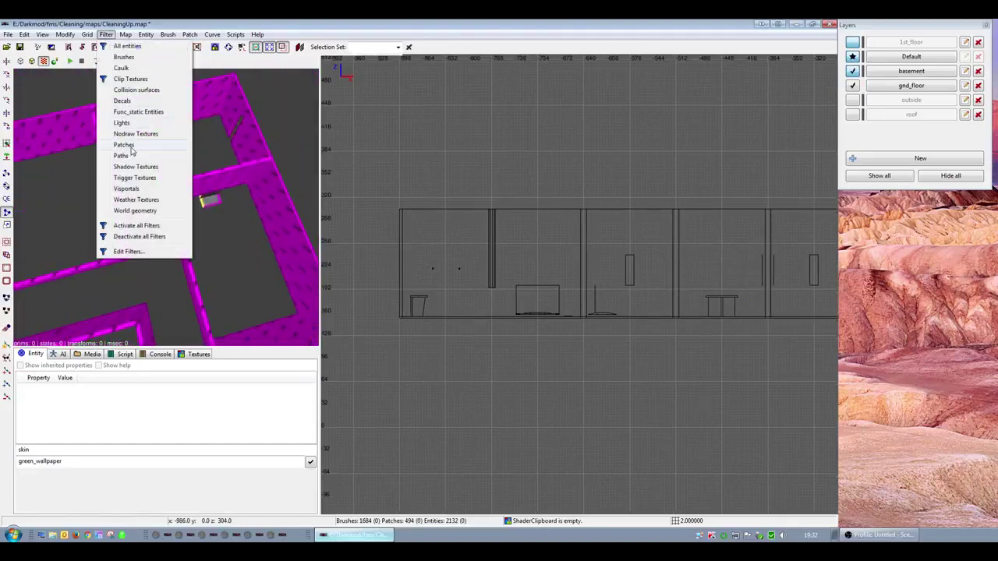
{"action": "left_click", "coordinate": [125, 145]}
{"action": "scroll", "coordinate": [523, 289], "scroll_direction": "down", "scroll_amount": 1}
- Raise the bottoms of the long wall brushes starting near x -896 to the floor surface at z 154
{"action": "scroll", "coordinate": [483, 281], "scroll_direction": "up", "scroll_amount": 4}
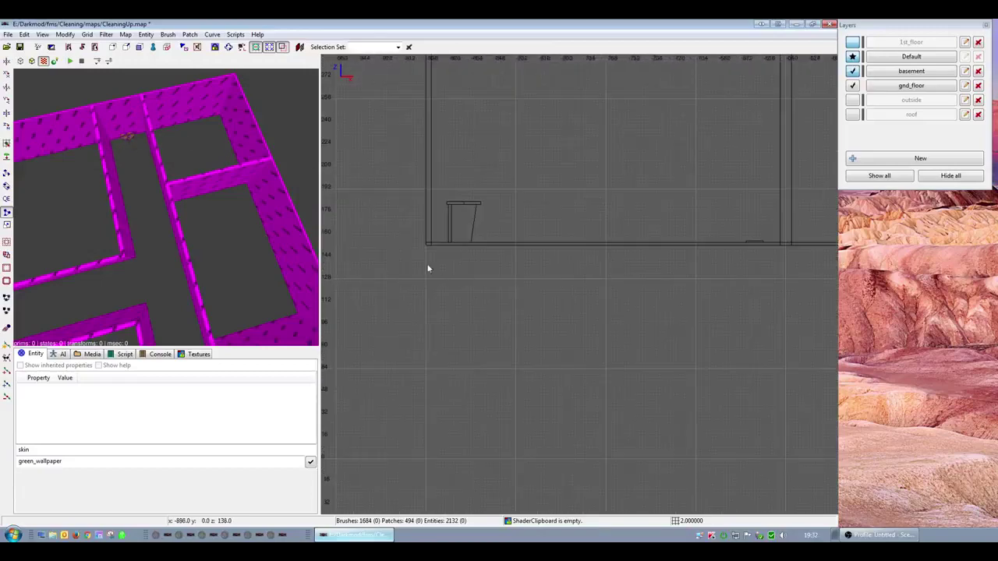
{"action": "scroll", "coordinate": [435, 260], "scroll_direction": "down", "scroll_amount": 1}
{"action": "scroll", "coordinate": [460, 294], "scroll_direction": "up", "scroll_amount": 4}
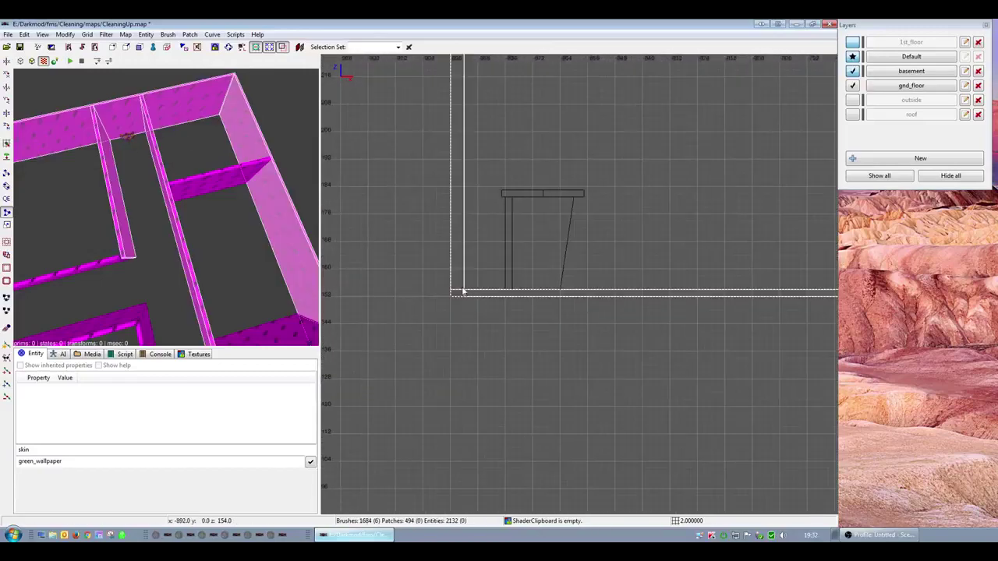
{"action": "left_click_drag", "start_coordinate": [486, 312], "coordinate": [564, 327], "text": "shift"}
{"action": "key", "text": "Escape"}
{"action": "key", "text": "x"}
{"action": "scroll", "coordinate": [568, 330], "scroll_direction": "down", "scroll_amount": 5}
{"action": "right_click_drag", "start_coordinate": [711, 327], "coordinate": [278, 327]}
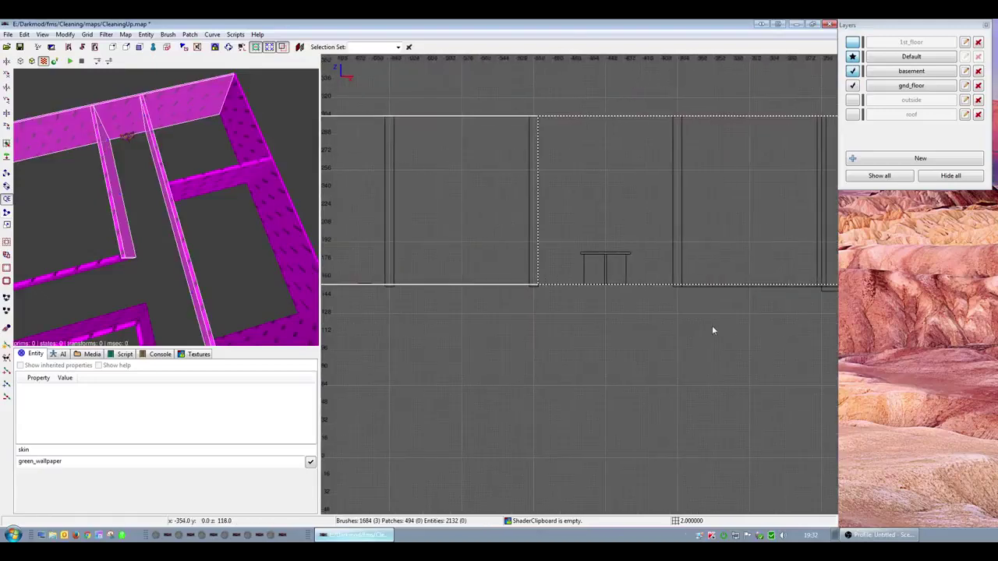
{"action": "key", "text": "Escape"}
- Raise the bottoms of the wall brushes at x -512 to z 154, level with the floor surface
{"action": "scroll", "coordinate": [580, 290], "scroll_direction": "up", "scroll_amount": 3}
{"action": "left_click", "coordinate": [492, 289], "text": "shift"}
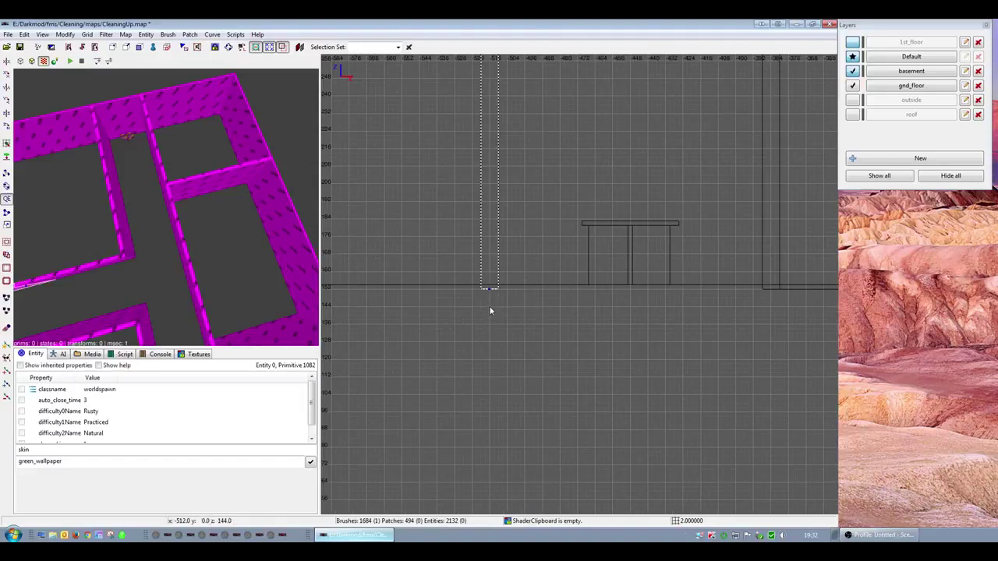
{"action": "left_click_drag", "start_coordinate": [489, 311], "coordinate": [494, 309]}
{"action": "key", "text": "Escape"}
{"action": "left_click", "coordinate": [492, 287], "text": "shift"}
{"action": "key", "text": "Escape"}
{"action": "left_click", "coordinate": [487, 290], "text": "shift"}
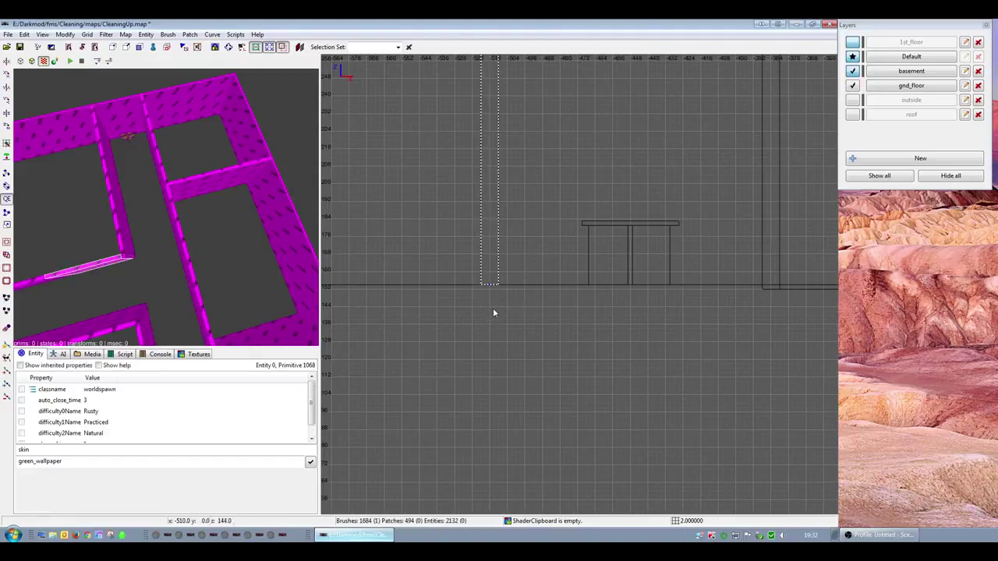
{"action": "key", "text": "Escape"}
- Select the two wall brushes starting near x -384 and raise their bottoms to z 154
{"action": "right_click_drag", "start_coordinate": [493, 308], "coordinate": [804, 322]}
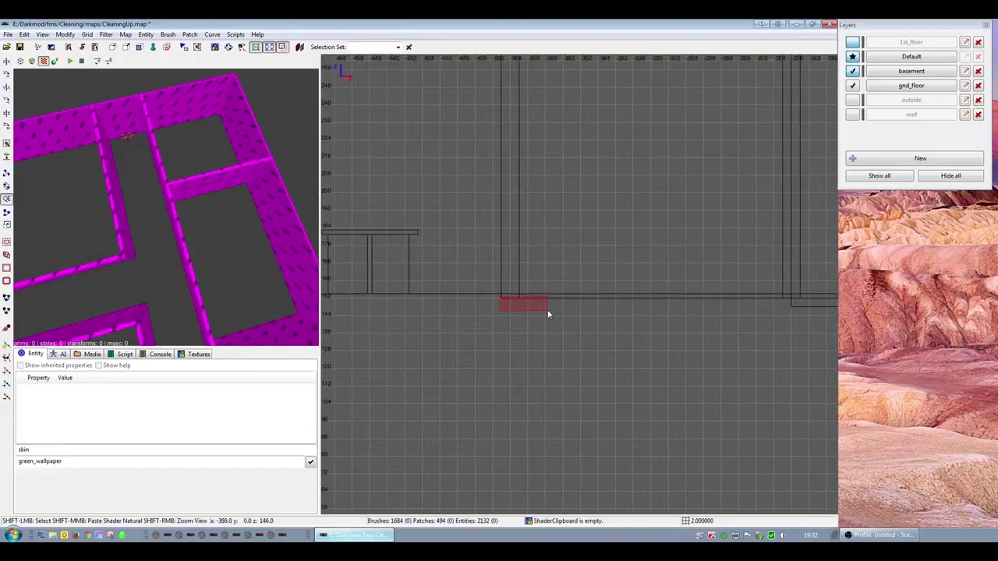
{"action": "mouse_move", "coordinate": [548, 311]}
{"action": "left_mouse_down", "text": "shift"}
{"action": "mouse_move", "coordinate": [570, 318]}
{"action": "mouse_move", "coordinate": [545, 322]}
{"action": "left_mouse_up", "text": "shift"}
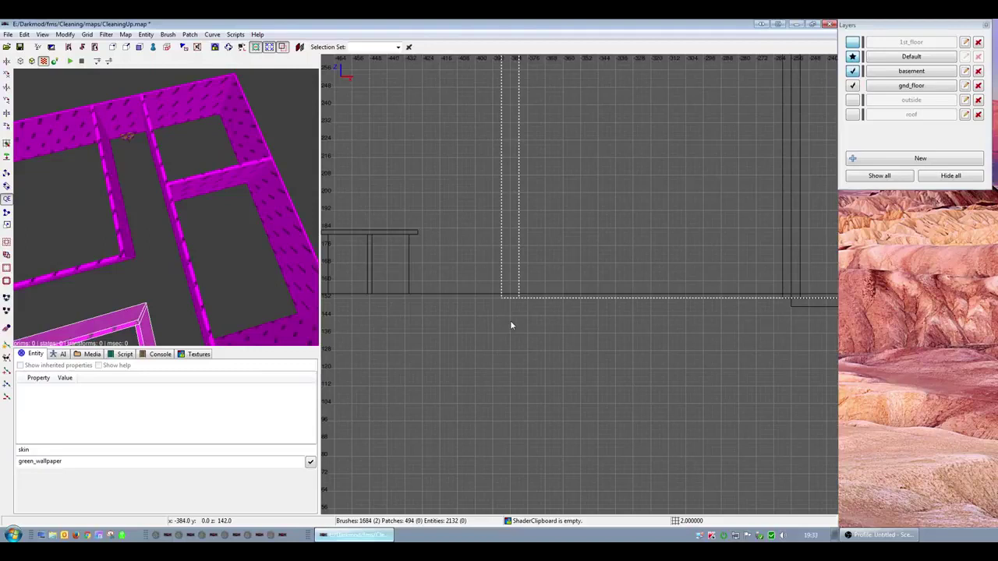
{"action": "left_click_drag", "start_coordinate": [510, 321], "coordinate": [509, 319]}
{"action": "right_click_drag", "start_coordinate": [655, 326], "coordinate": [422, 332]}
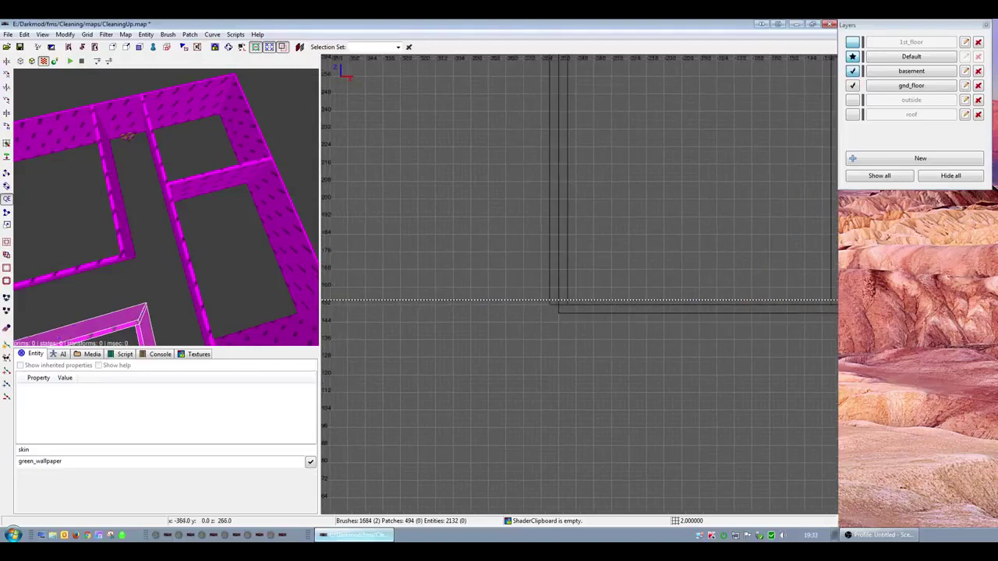
{"action": "key", "text": "Escape"}
- Raise the bottom of the thin wall brush near x -256 to z 154
{"action": "left_click", "coordinate": [550, 303], "text": "shift"}
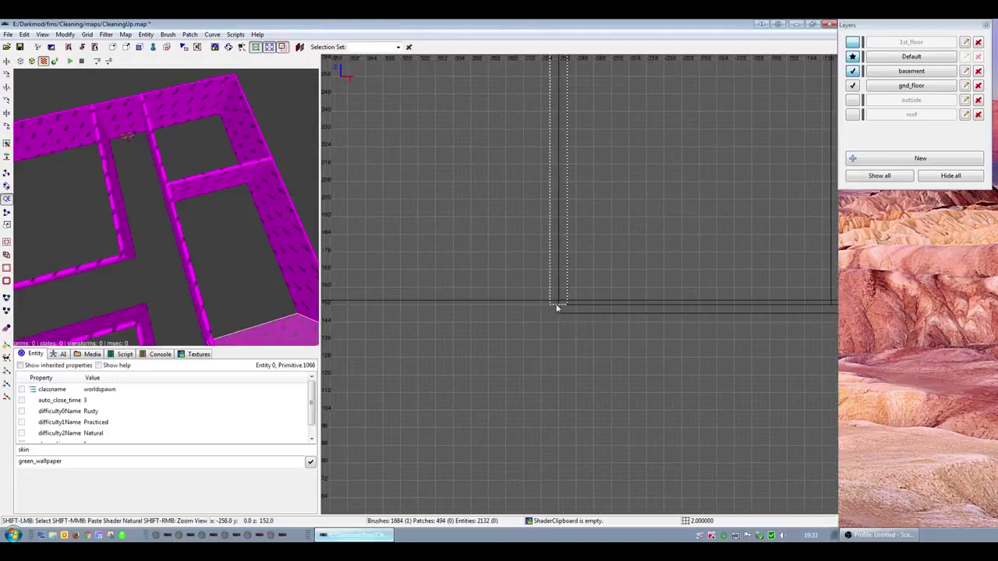
{"action": "left_click_drag", "start_coordinate": [559, 315], "coordinate": [560, 312]}
{"action": "key", "text": "Escape"}
- Hide the floor brush running east from about x -256 and raise the bottom of the wall brush above it to z 154
{"action": "left_click", "coordinate": [582, 307], "text": "shift"}
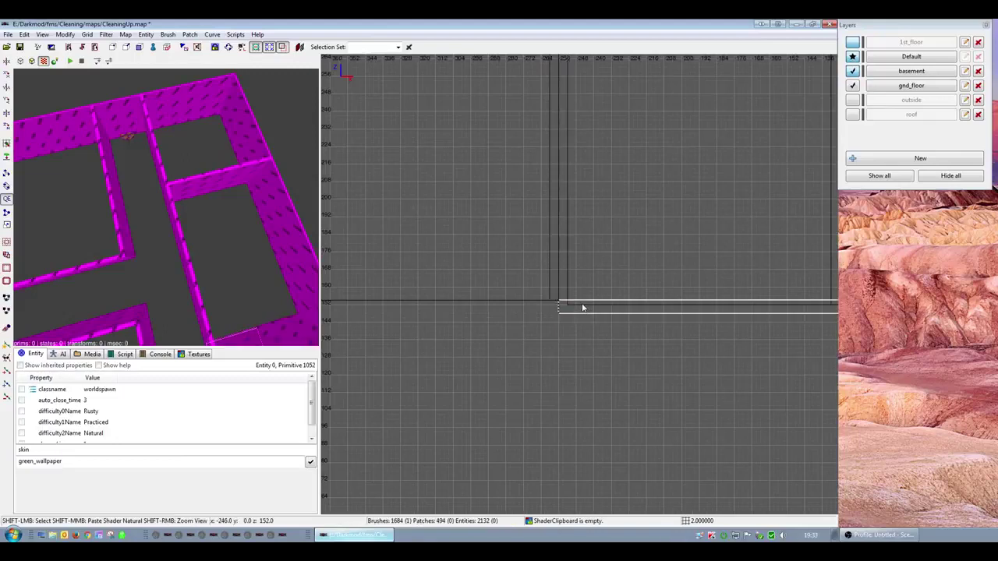
{"action": "key", "text": "Escape"}
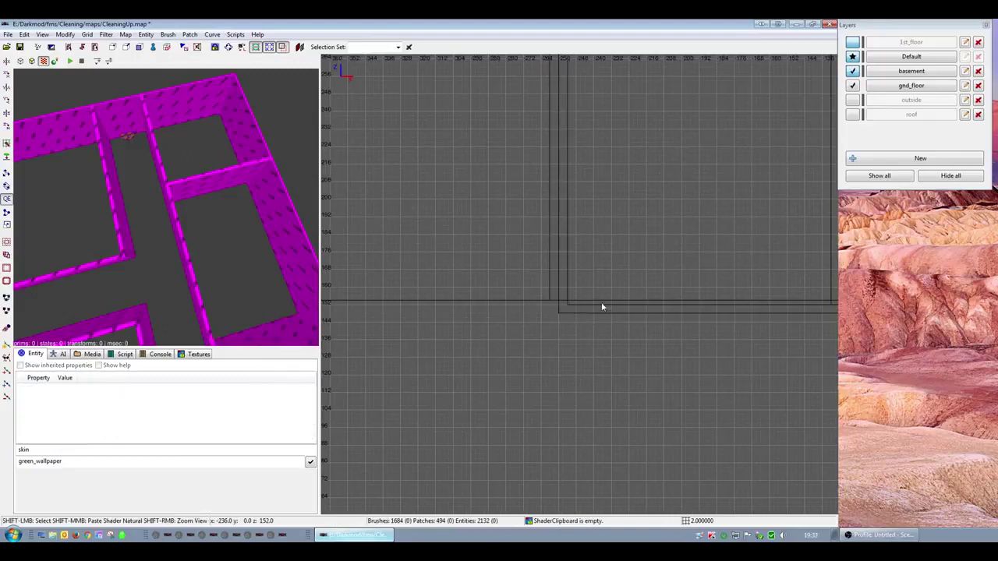
{"action": "left_click", "coordinate": [593, 311], "text": "shift"}
{"action": "key", "text": "Escape"}
{"action": "left_click_drag", "start_coordinate": [600, 328], "coordinate": [605, 318]}
{"action": "left_click", "coordinate": [601, 305], "text": "shift"}
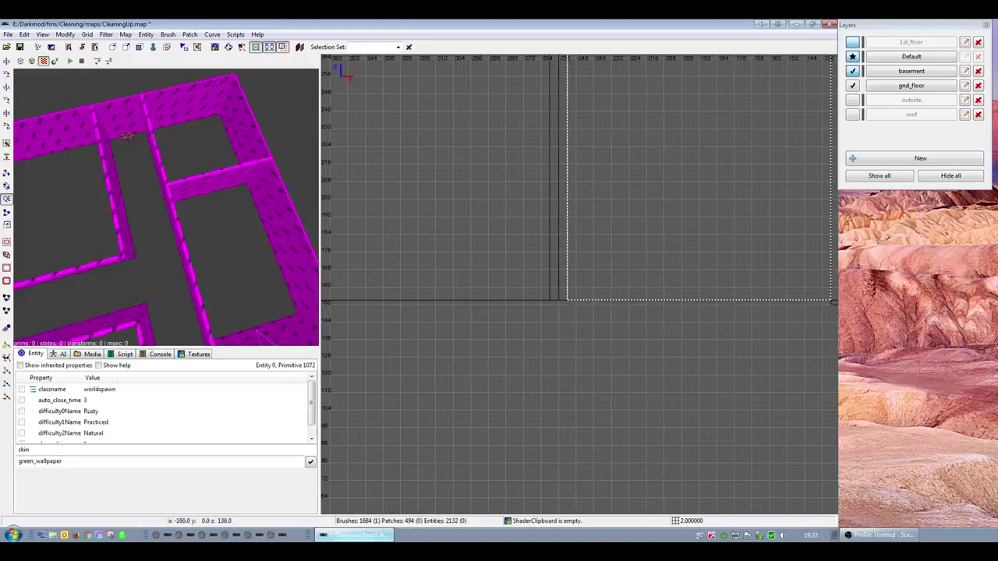
{"action": "right_click_drag", "start_coordinate": [652, 324], "coordinate": [364, 322]}
{"action": "key", "text": "Escape"}
- Select the floor brushes beneath the walls between about x -128 and x 0 and hide them
{"action": "left_click", "coordinate": [569, 310], "text": "shift"}
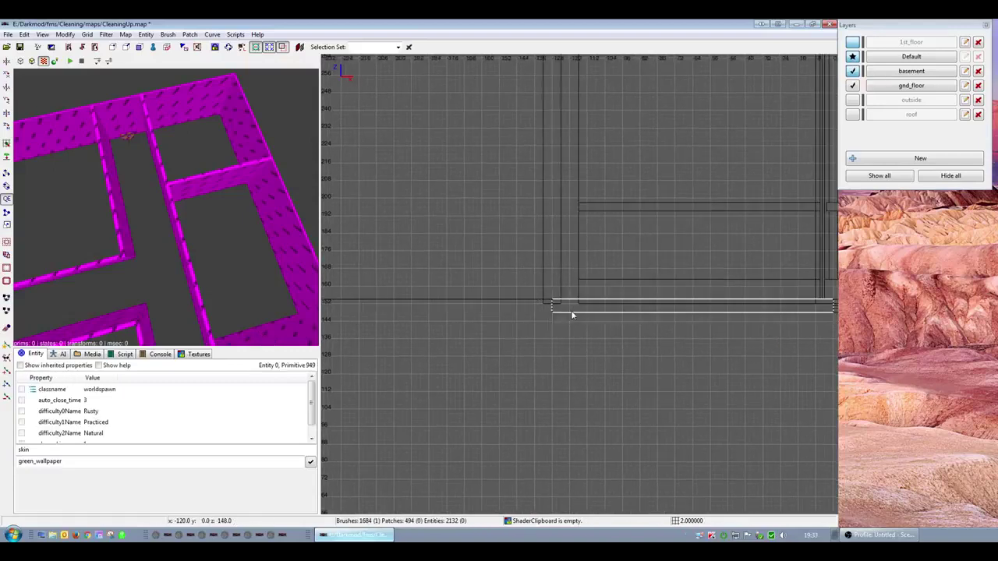
{"action": "key", "text": "Escape"}
{"action": "left_click", "coordinate": [563, 309], "text": "shift"}
{"action": "key", "text": "Escape"}
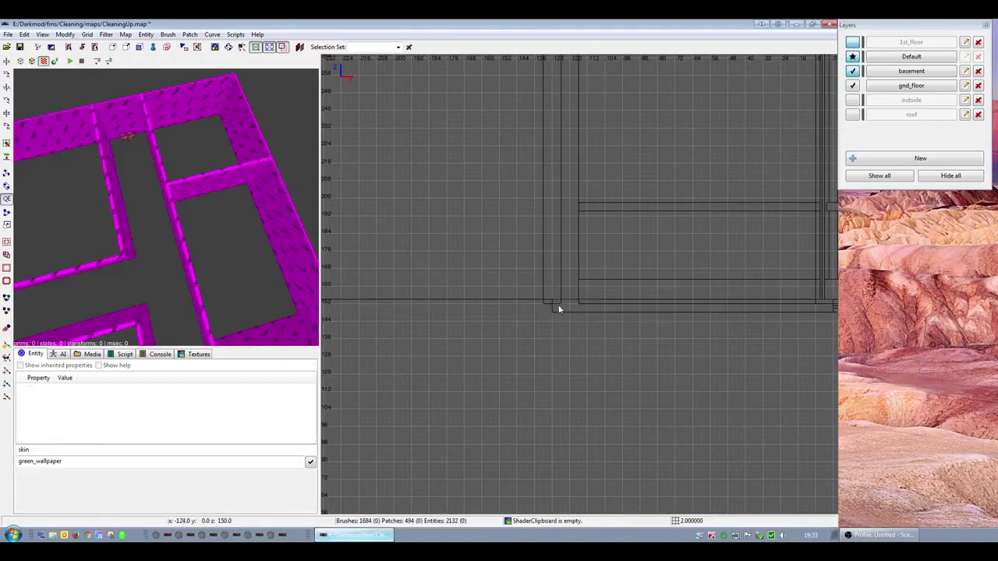
{"action": "left_click_drag", "start_coordinate": [600, 322], "coordinate": [599, 322], "text": "shift"}
{"action": "key", "text": "h"}
- Select the three wall brushes between about x -128 and x 0 and raise their bottoms to z 154
{"action": "left_click_drag", "start_coordinate": [546, 299], "coordinate": [607, 321], "text": "shift"}
{"action": "scroll", "coordinate": [774, 322], "scroll_direction": "down", "scroll_amount": 3}
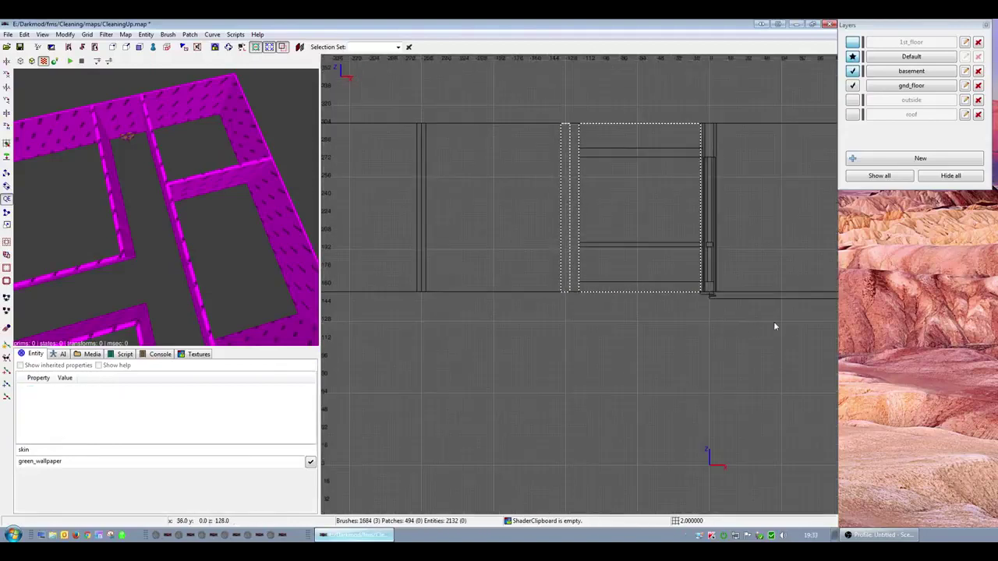
{"action": "right_click_drag", "start_coordinate": [773, 321], "coordinate": [769, 321]}
{"action": "scroll", "coordinate": [770, 322], "scroll_direction": "up", "scroll_amount": 3}
{"action": "key", "text": "Escape"}
- Select all remaining floor brushes east of x 0 and hide them
{"action": "scroll", "coordinate": [598, 303], "scroll_direction": "down", "scroll_amount": 1}
{"action": "scroll", "coordinate": [598, 304], "scroll_direction": "down", "scroll_amount": 2}
{"action": "right_click_drag", "start_coordinate": [608, 305], "coordinate": [495, 301]}
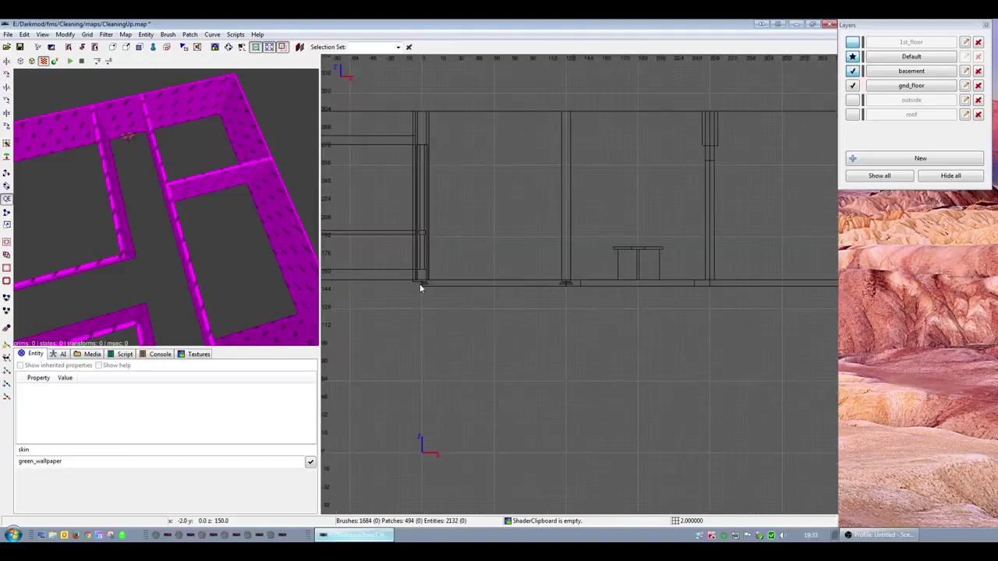
{"action": "mouse_move", "coordinate": [420, 283]}
{"action": "left_mouse_down"}
{"action": "mouse_move", "coordinate": [646, 307]}
{"action": "mouse_move", "coordinate": [757, 305]}
{"action": "left_mouse_up"}
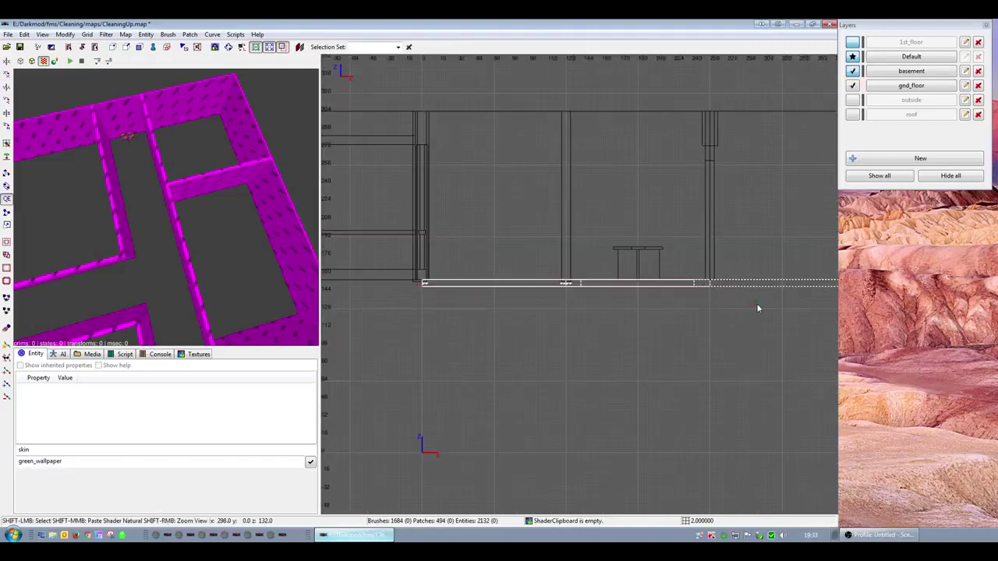
{"action": "key", "text": "h"}
- Raise the bottom of the wall brush at x 0 to z 154
{"action": "right_click_drag", "start_coordinate": [605, 314], "coordinate": [803, 328]}
{"action": "scroll", "coordinate": [605, 314], "scroll_direction": "up", "scroll_amount": 4}
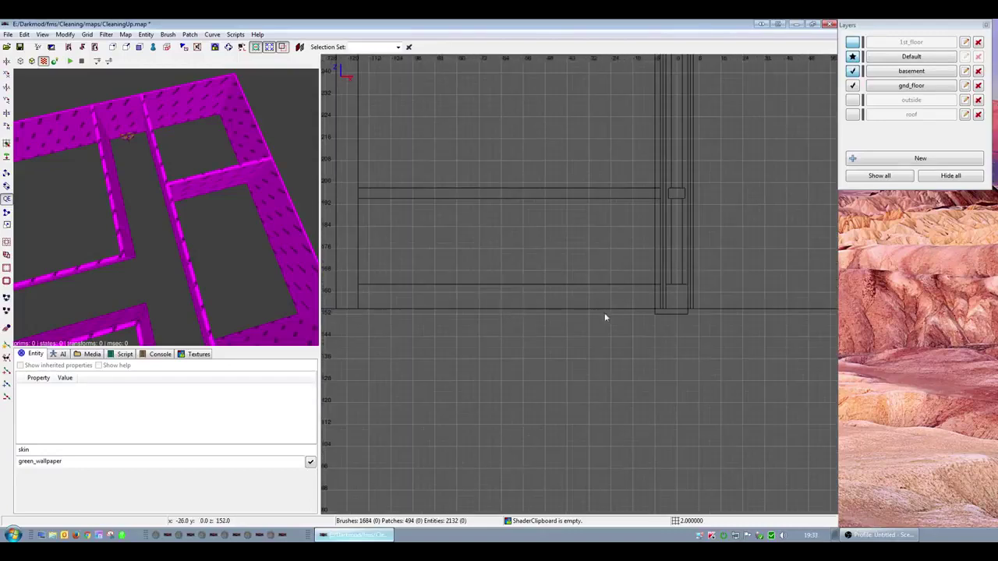
{"action": "left_click", "coordinate": [672, 311], "text": "shift"}
{"action": "scroll", "coordinate": [763, 343], "scroll_direction": "down", "scroll_amount": 5}
{"action": "scroll", "coordinate": [763, 343], "scroll_direction": "up", "scroll_amount": 4}
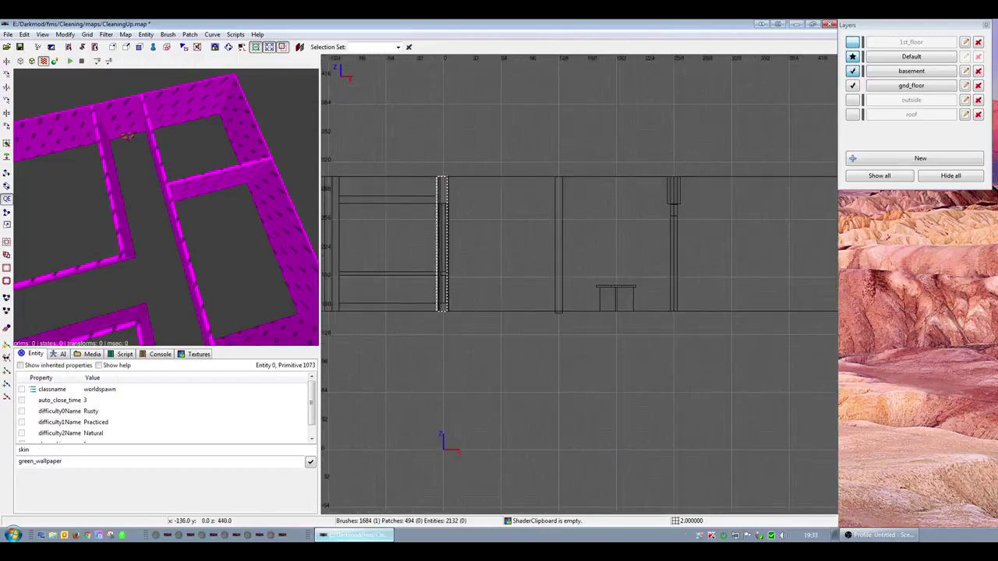
{"action": "key", "text": "Escape"}
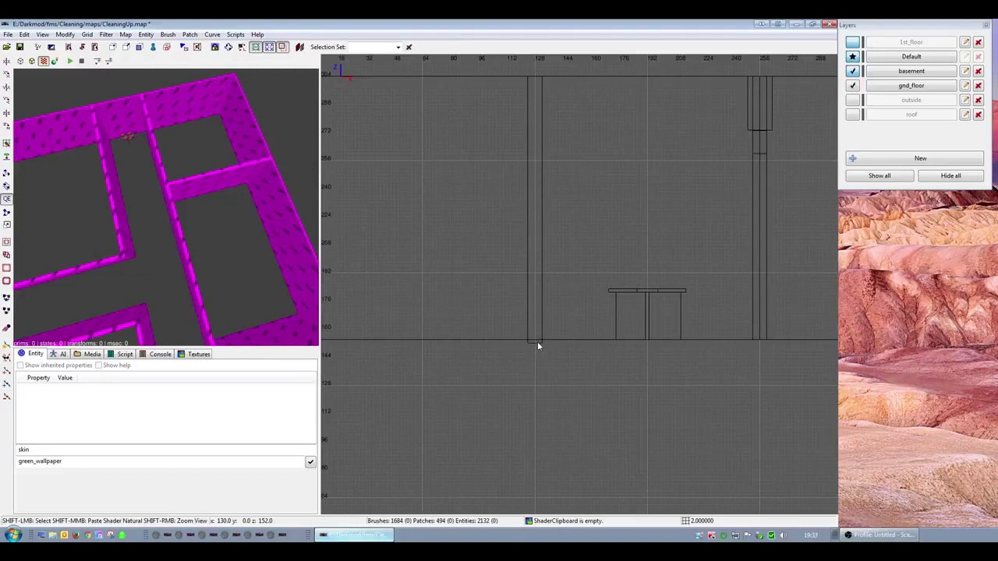
- Raise the bottom of the wall brush near x 128 to z 154
{"action": "left_click", "coordinate": [537, 341], "text": "shift"}
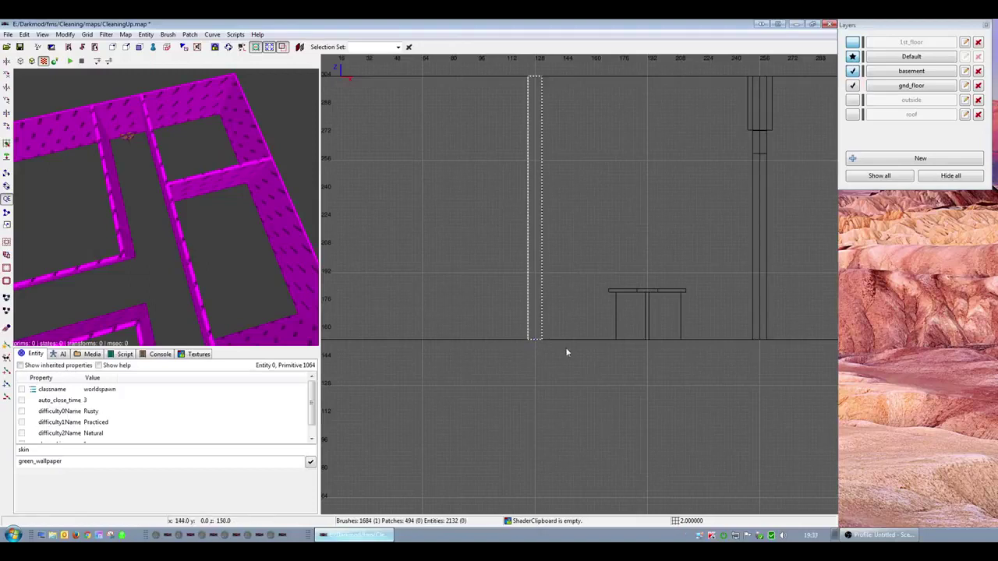
{"action": "scroll", "coordinate": [568, 350], "scroll_direction": "down", "scroll_amount": 6}
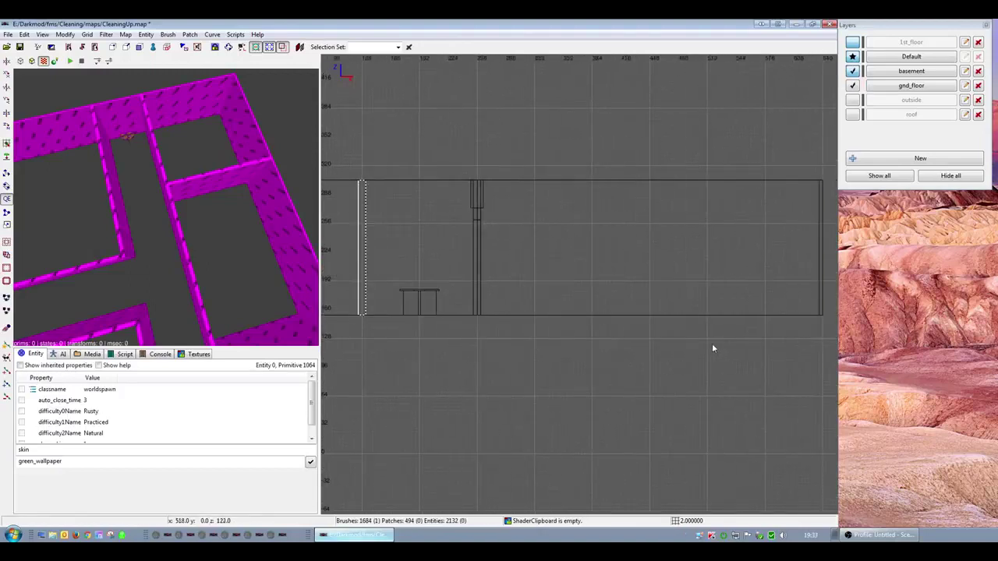
{"action": "scroll", "coordinate": [709, 343], "scroll_direction": "down", "scroll_amount": 4}
- Find the wall brush near x -640 that still extends below the floor line and raise its bottom to z 154
{"action": "right_click_drag", "start_coordinate": [709, 344], "coordinate": [972, 382]}
{"action": "scroll", "coordinate": [638, 343], "scroll_direction": "up", "scroll_amount": 3}
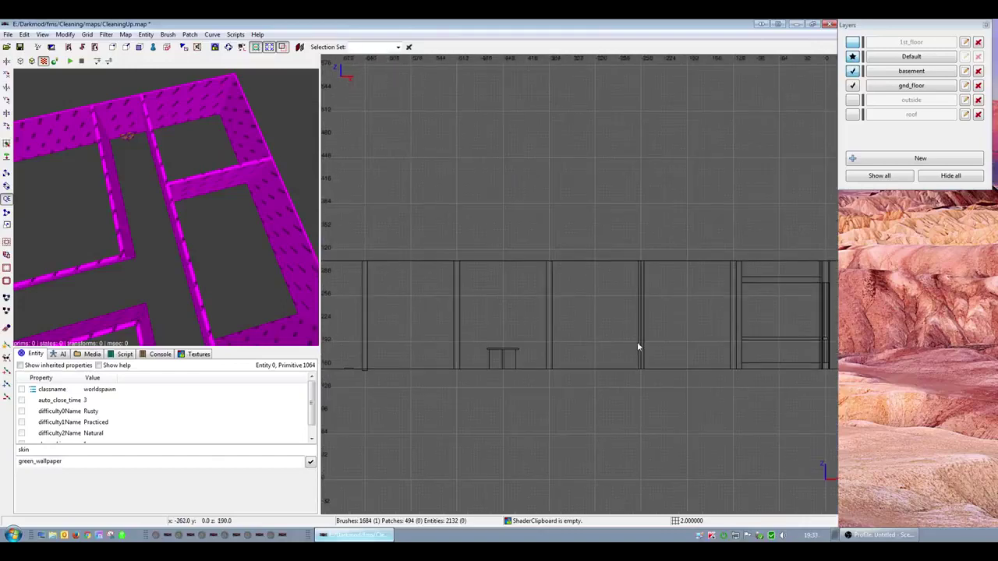
{"action": "scroll", "coordinate": [638, 343], "scroll_direction": "down", "scroll_amount": 4}
{"action": "scroll", "coordinate": [619, 328], "scroll_direction": "up", "scroll_amount": 2}
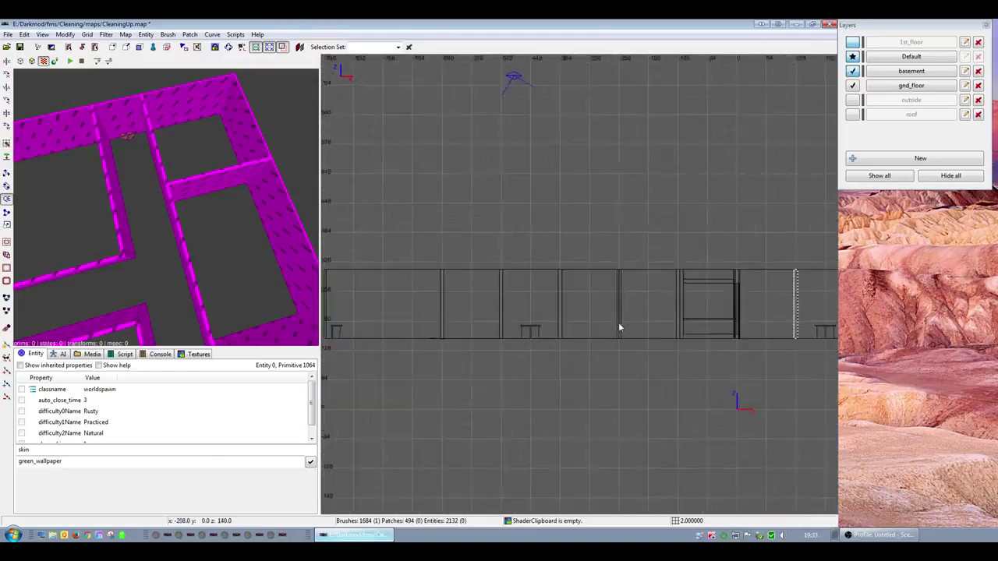
{"action": "scroll", "coordinate": [619, 322], "scroll_direction": "up", "scroll_amount": 6}
{"action": "key", "text": "Escape"}
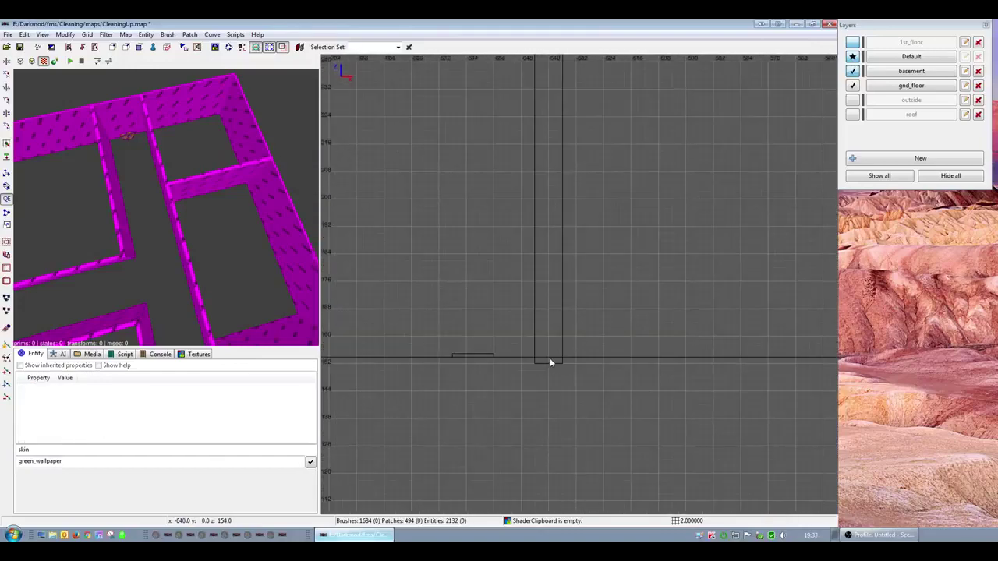
{"action": "left_click", "coordinate": [551, 359], "text": "shift"}
{"action": "left_click_drag", "start_coordinate": [549, 371], "coordinate": [548, 367]}
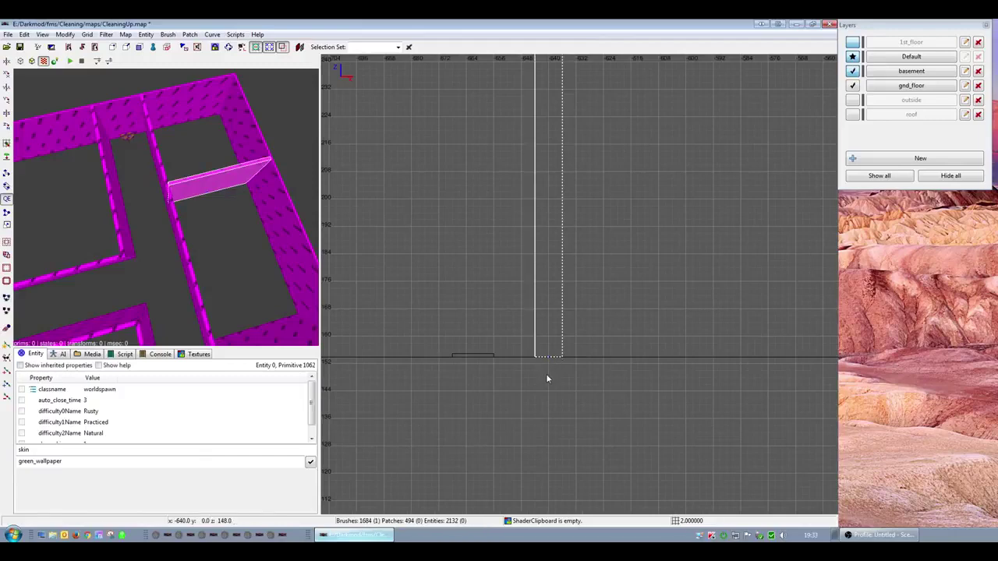
- Unhide all hidden brushes and make the filtered entities visible again
{"action": "key", "text": "shift+h"}
{"action": "key", "text": "Escape"}
{"action": "right_click", "coordinate": [226, 241]}
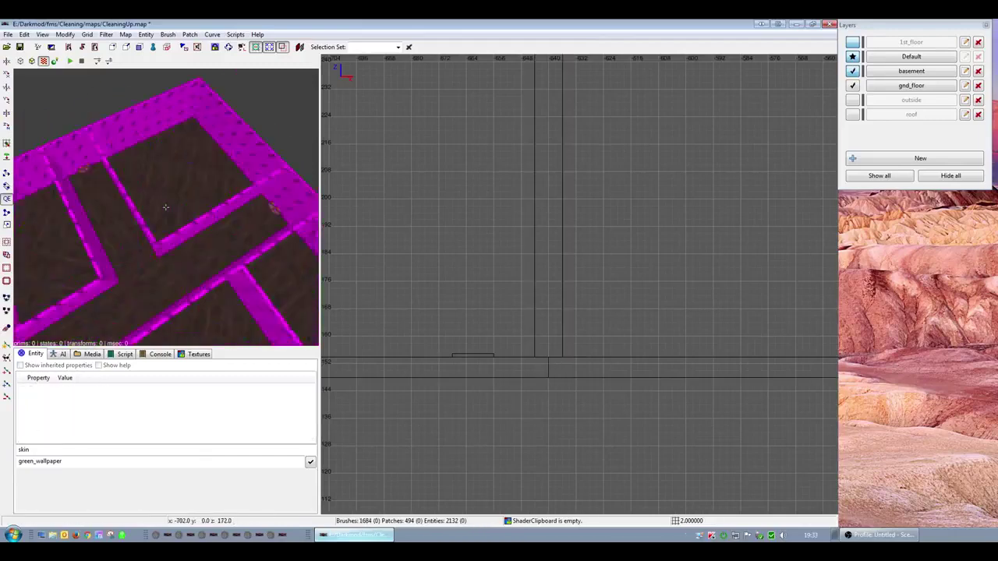
{"action": "right_click", "coordinate": [165, 207]}
{"action": "left_click", "coordinate": [106, 35]}
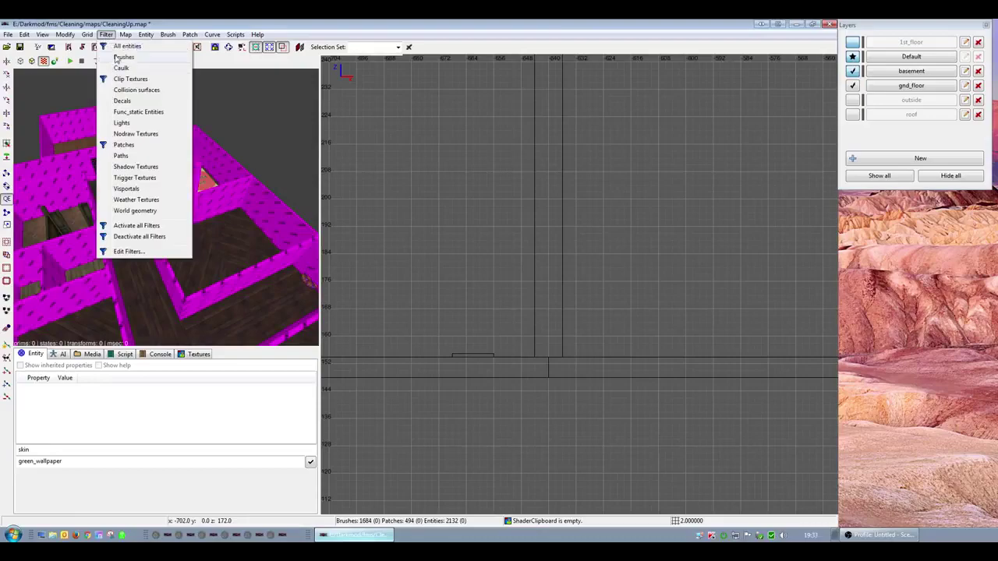
{"action": "left_click", "coordinate": [121, 57]}
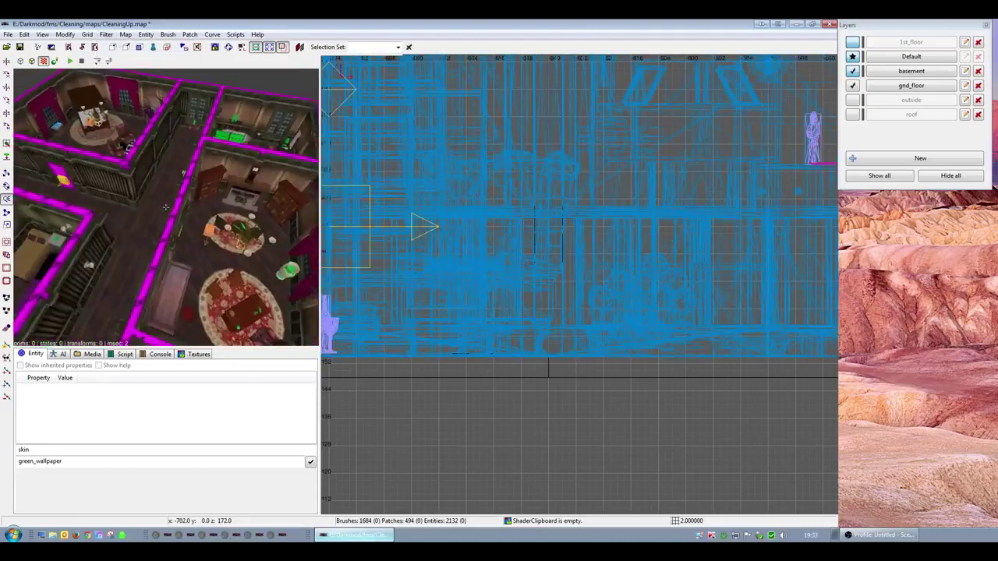
- Move to the doorway blocked by caulk and compare its caulk brush with the door frame in the XY view
{"action": "key", "text": "Up"}
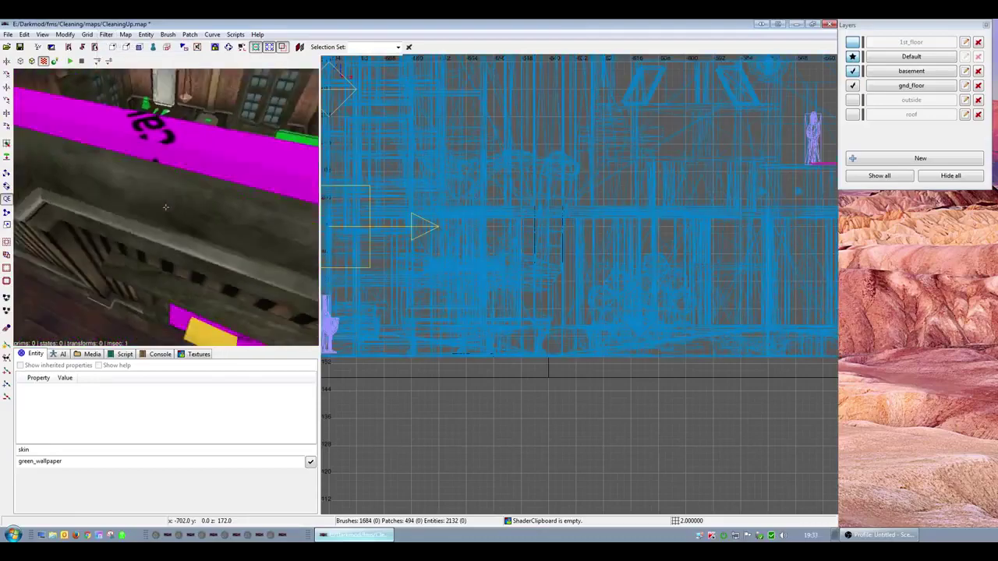
{"action": "key", "text": "Up"}
{"action": "right_click", "coordinate": [165, 207]}
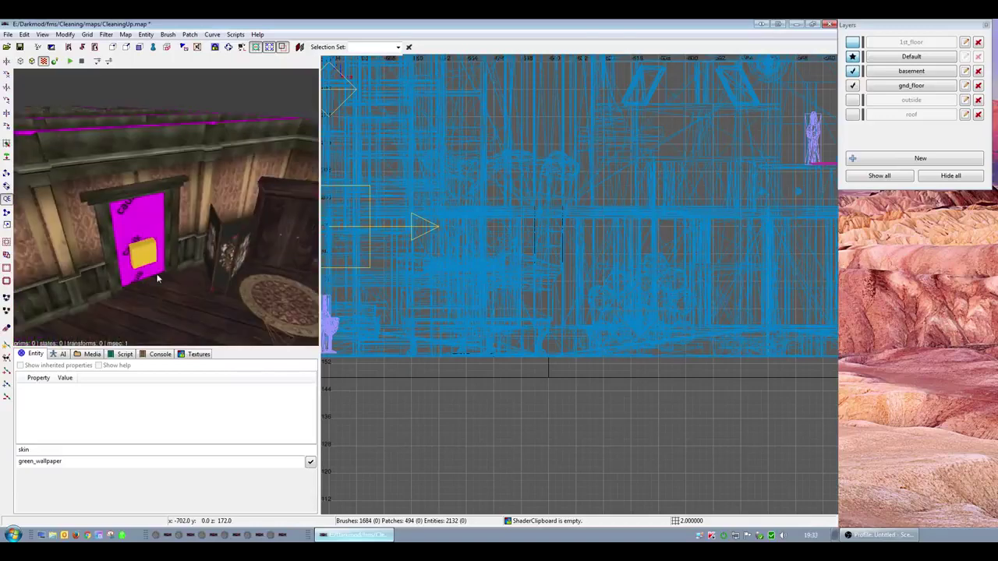
{"action": "left_click", "coordinate": [144, 224], "text": "shift"}
{"action": "scroll", "coordinate": [733, 318], "scroll_direction": "down", "scroll_amount": 3}
{"action": "key", "text": "ctrl+Tab"}
{"action": "key", "text": "ctrl+Tab"}
{"action": "scroll", "coordinate": [702, 325], "scroll_direction": "up", "scroll_amount": 4}
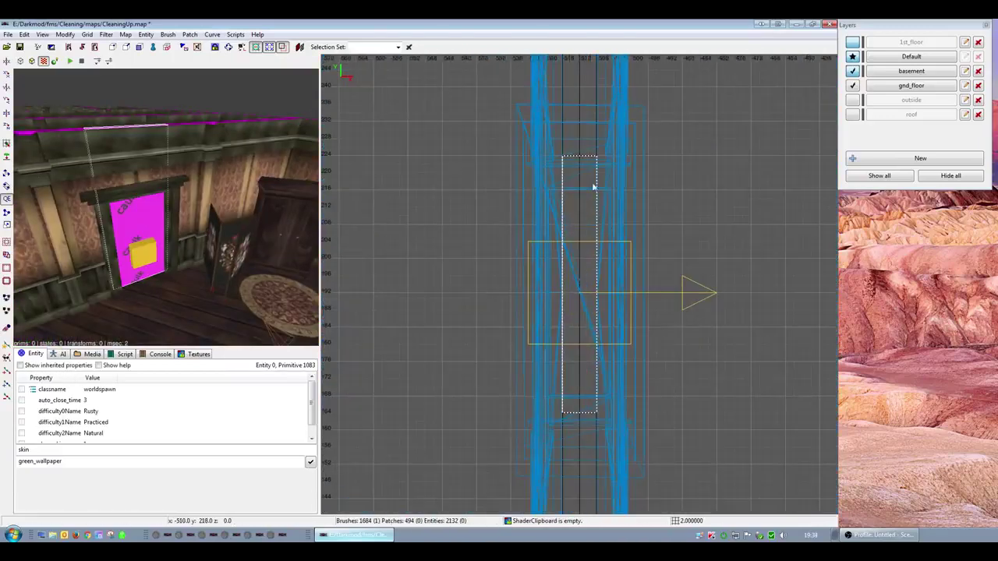
{"action": "key", "text": "Escape"}
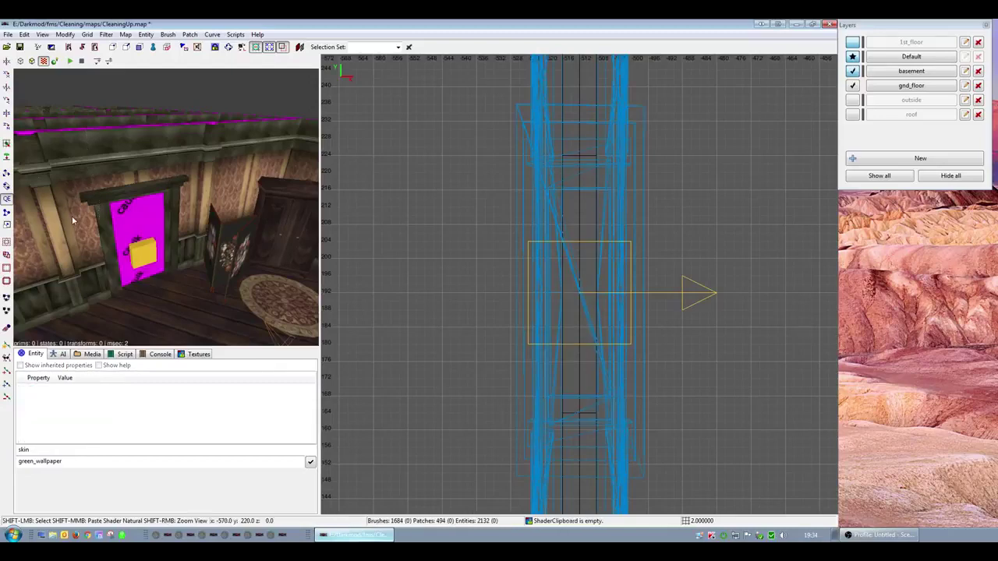
- Hide the panelling covering the doorway wall, select the doorway's caulk brush and its adjoining wall brush, and unhide everything
{"action": "left_click", "coordinate": [73, 221], "text": "shift"}
{"action": "key", "text": "h"}
{"action": "left_click", "coordinate": [115, 211], "text": "shift"}
{"action": "left_click", "coordinate": [89, 209], "text": "shift"}
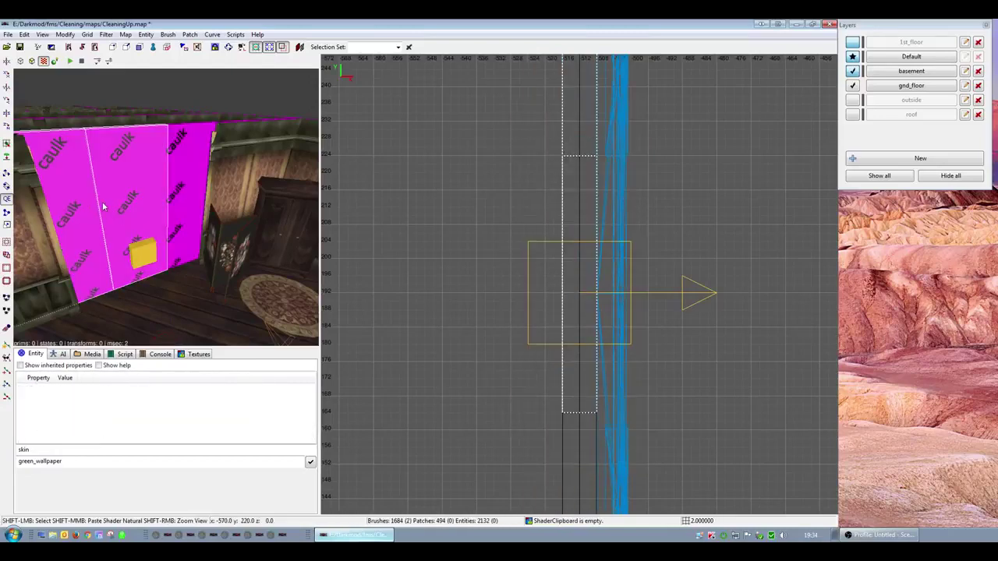
{"action": "right_click_drag", "start_coordinate": [564, 263], "coordinate": [566, 319]}
{"action": "key", "text": "shift+h"}
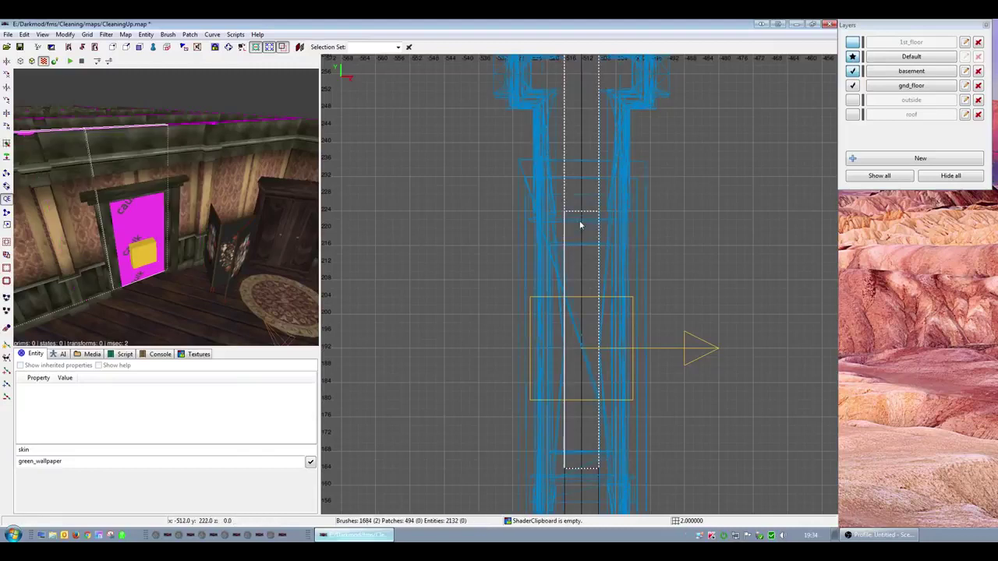
- Move the shared edge between the doorway's caulk brush and the adjoining wall brush to y 220 to match the door frame
{"action": "key", "text": "v"}
{"action": "mouse_move", "coordinate": [547, 193]}
{"action": "left_mouse_down", "text": "shift"}
{"action": "mouse_move", "coordinate": [612, 230]}
{"action": "mouse_move", "coordinate": [602, 236]}
{"action": "left_mouse_up", "text": "shift"}
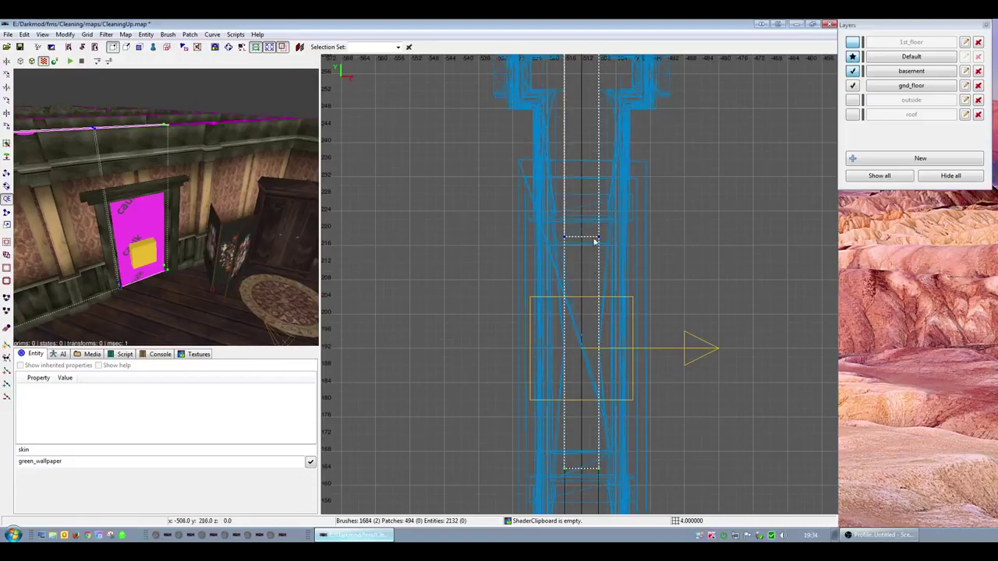
{"action": "left_click_drag", "start_coordinate": [599, 238], "coordinate": [599, 231]}
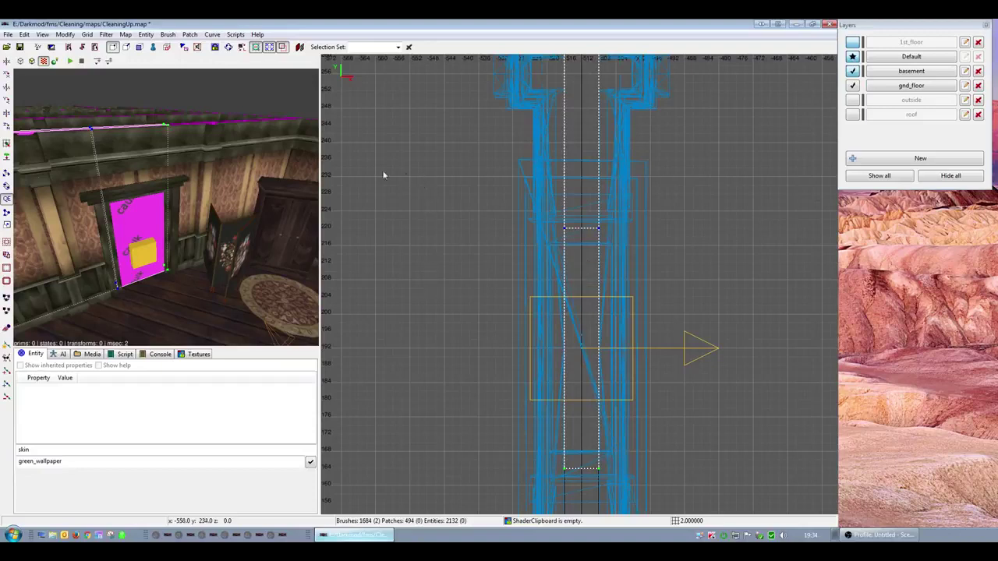
- Add the wall brush on the doorway's other side to the selection and examine the full wall's extent and grid alignment in the XY view
{"action": "right_click", "coordinate": [252, 204]}
{"action": "scroll", "coordinate": [166, 208], "scroll_direction": "up", "scroll_amount": 5}
{"action": "right_click", "coordinate": [166, 207]}
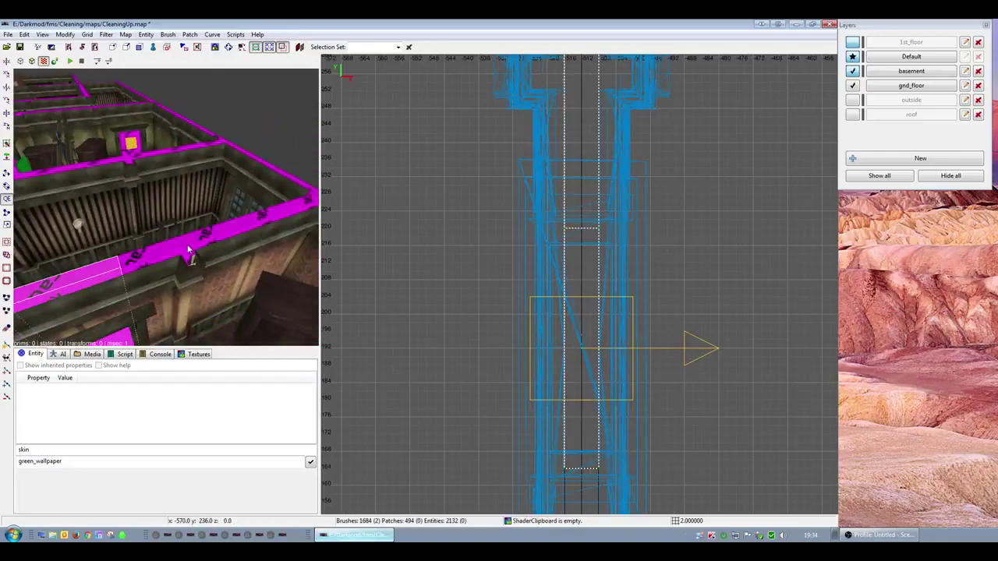
{"action": "left_click", "coordinate": [187, 250], "text": "shift"}
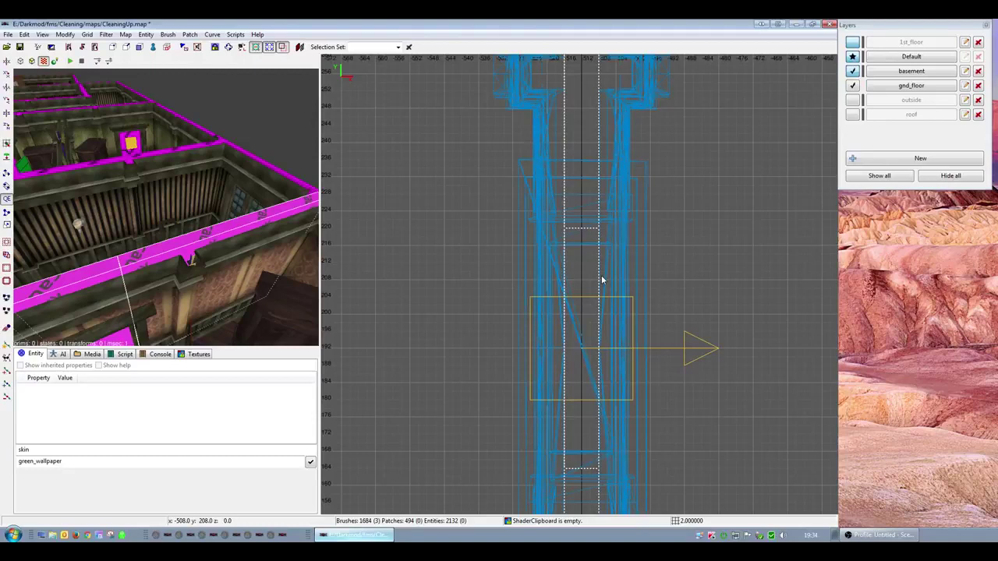
{"action": "right_click", "coordinate": [257, 290]}
{"action": "scroll", "coordinate": [461, 340], "scroll_direction": "down", "scroll_amount": 4}
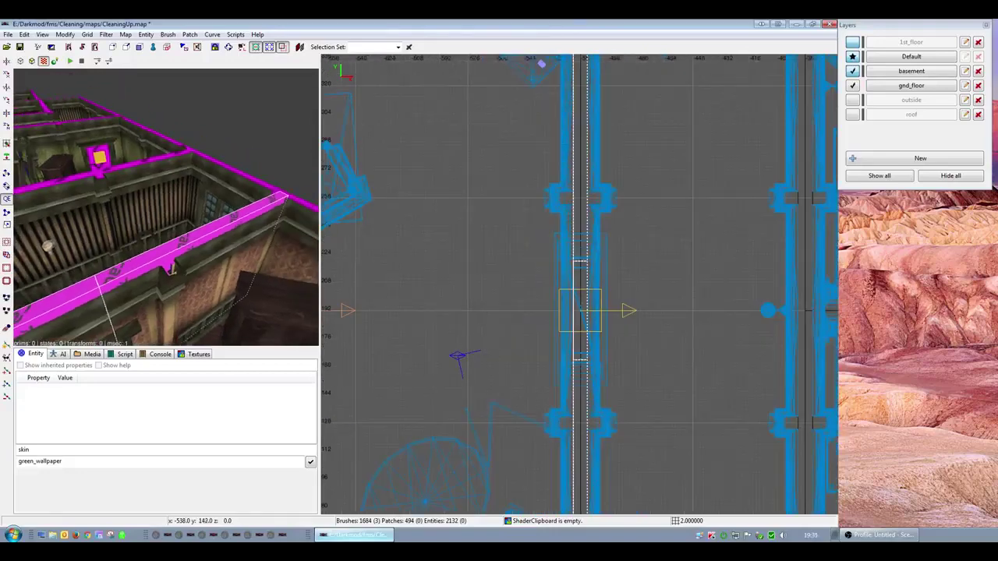
{"action": "right_click_drag", "start_coordinate": [531, 397], "coordinate": [505, 178]}
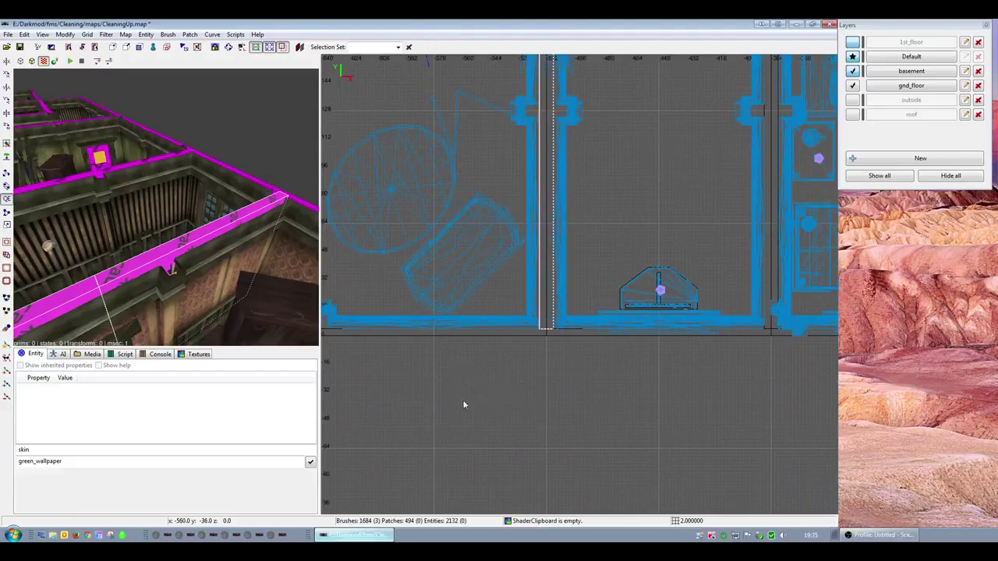
{"action": "scroll", "coordinate": [453, 417], "scroll_direction": "up", "scroll_amount": 4}
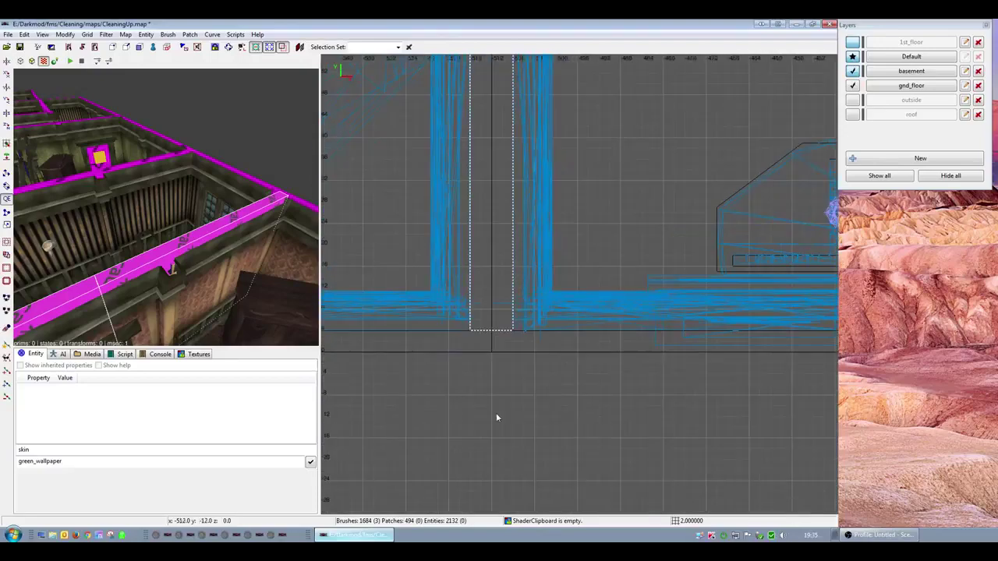
{"action": "scroll", "coordinate": [503, 419], "scroll_direction": "down", "scroll_amount": 3}
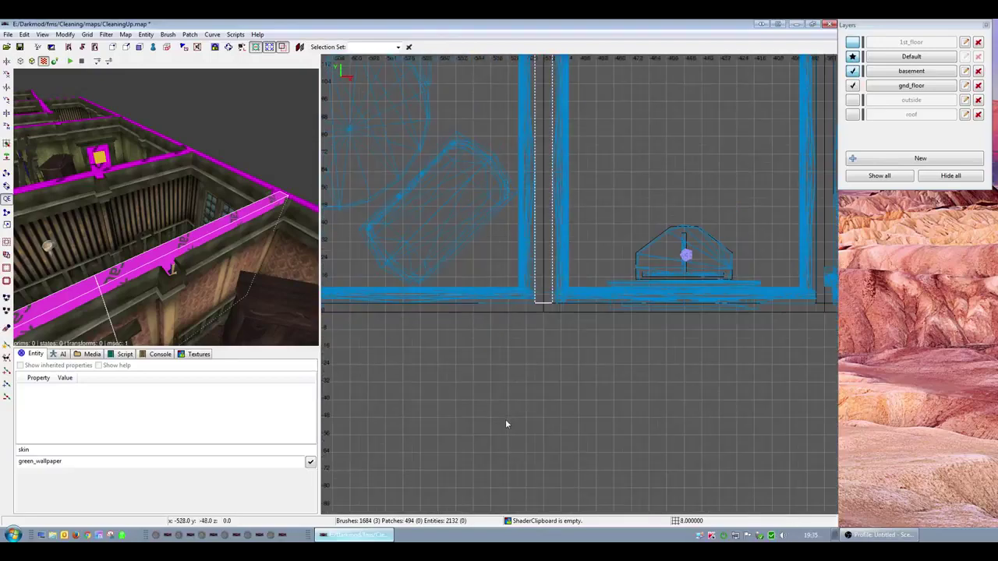
{"action": "scroll", "coordinate": [508, 421], "scroll_direction": "down", "scroll_amount": 10}
{"action": "scroll", "coordinate": [534, 415], "scroll_direction": "up", "scroll_amount": 1}
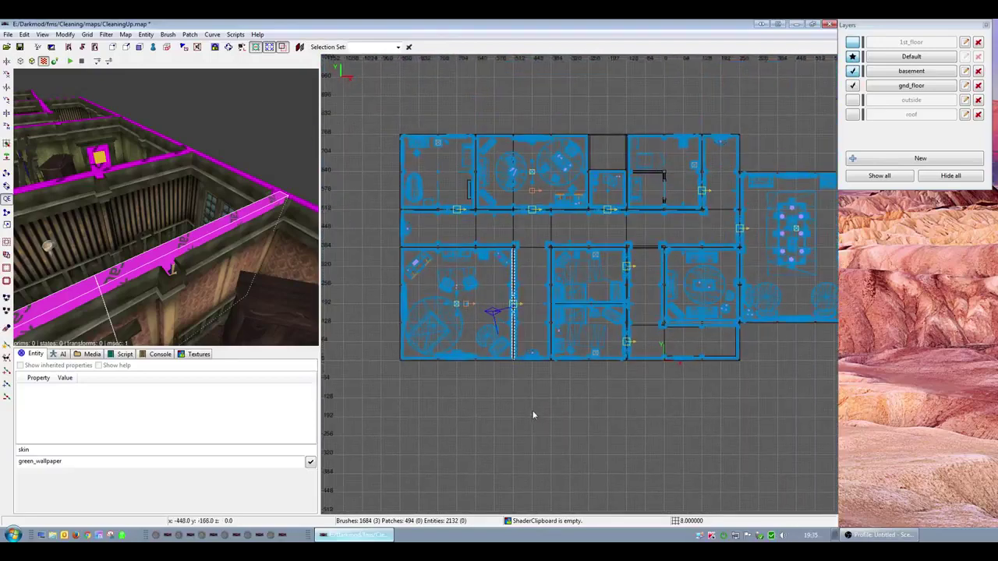
{"action": "right_click_drag", "start_coordinate": [534, 415], "coordinate": [534, 470]}
{"action": "scroll", "coordinate": [534, 415], "scroll_direction": "up", "scroll_amount": 4}
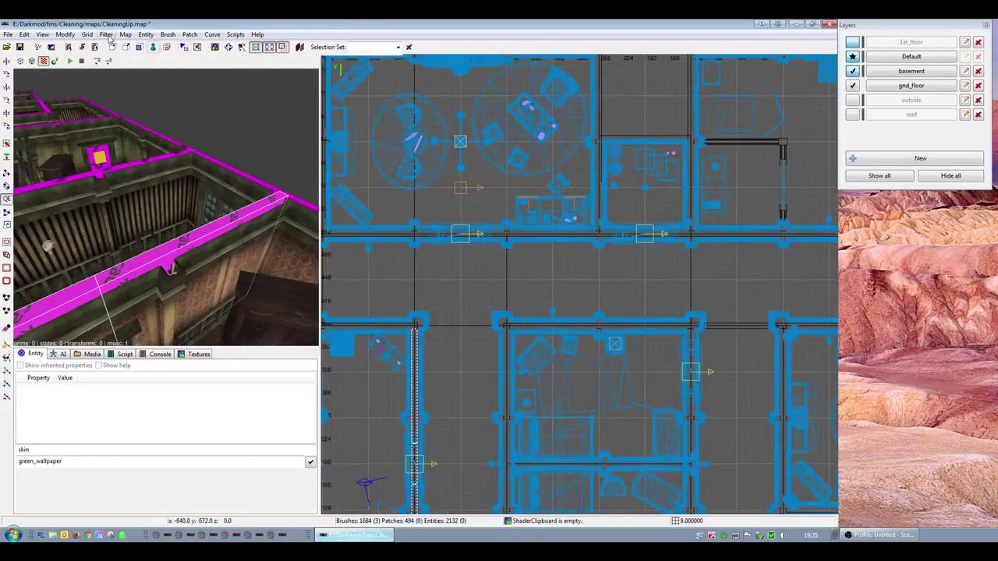
{"action": "left_click", "coordinate": [107, 36]}
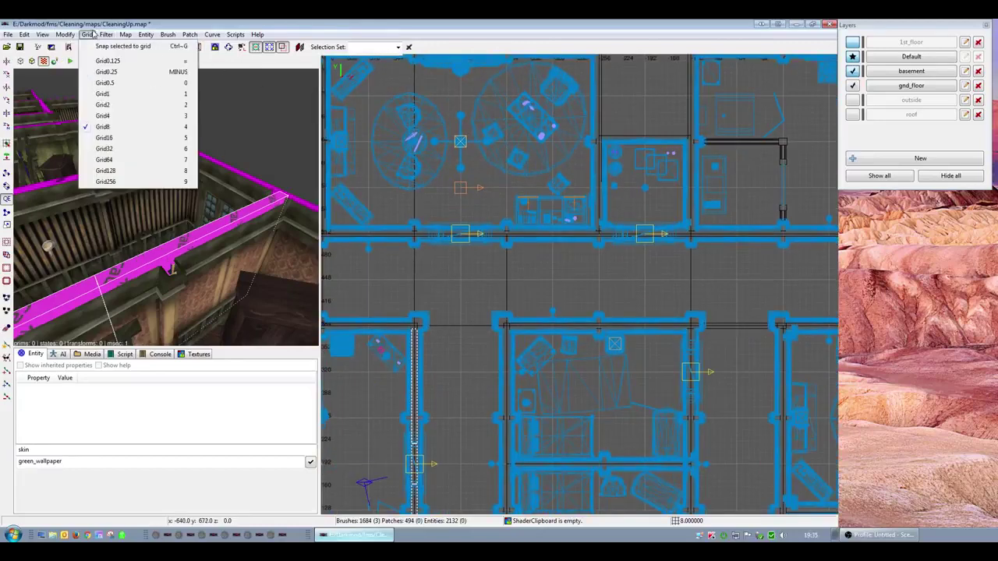
{"action": "right_click_drag", "start_coordinate": [534, 307], "coordinate": [508, 253]}
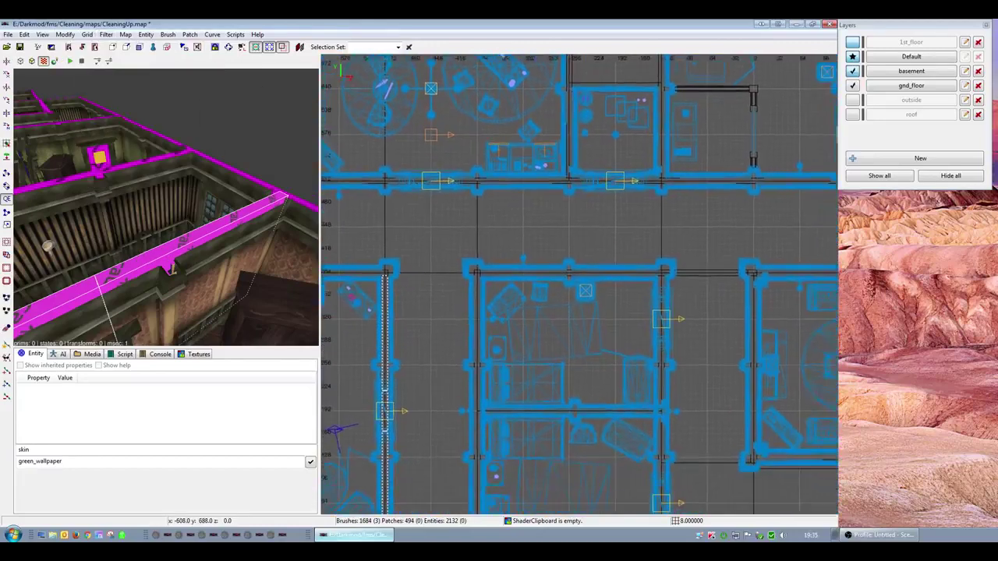
{"action": "scroll", "coordinate": [597, 298], "scroll_direction": "up", "scroll_amount": 1}
{"action": "scroll", "coordinate": [427, 280], "scroll_direction": "up", "scroll_amount": 2}
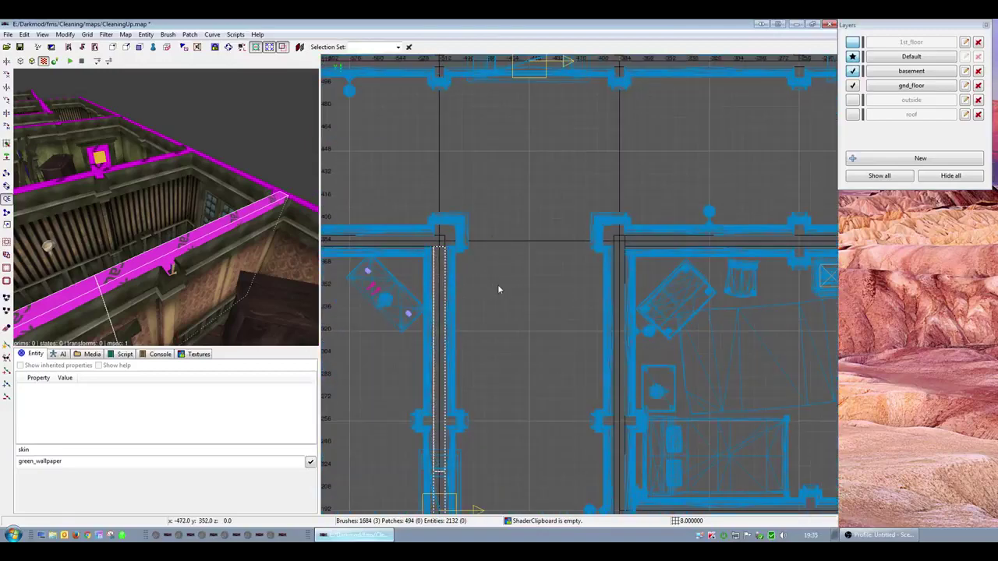
{"action": "scroll", "coordinate": [497, 291], "scroll_direction": "down", "scroll_amount": 1}
{"action": "right_click_drag", "start_coordinate": [498, 291], "coordinate": [651, 301]}
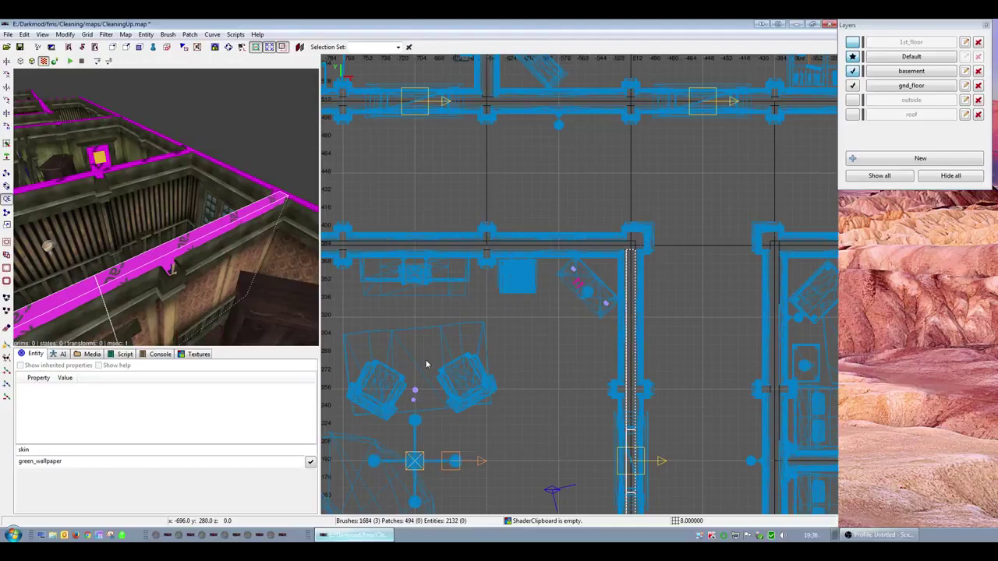
{"action": "scroll", "coordinate": [429, 363], "scroll_direction": "down", "scroll_amount": 4}
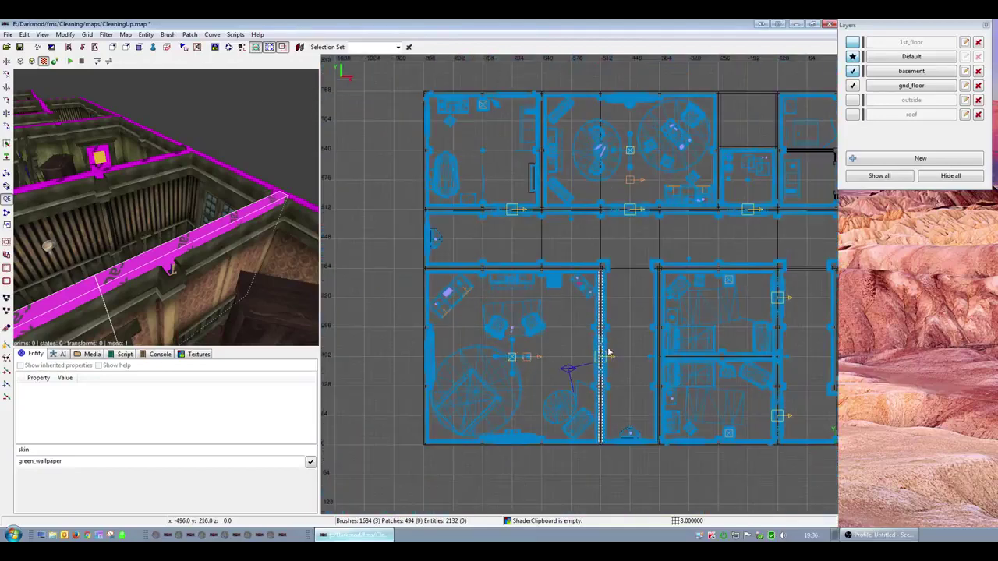
- Select only the doorway's caulk brush and compare its height with the door frame in a zoomed side view
{"action": "right_click", "coordinate": [166, 325]}
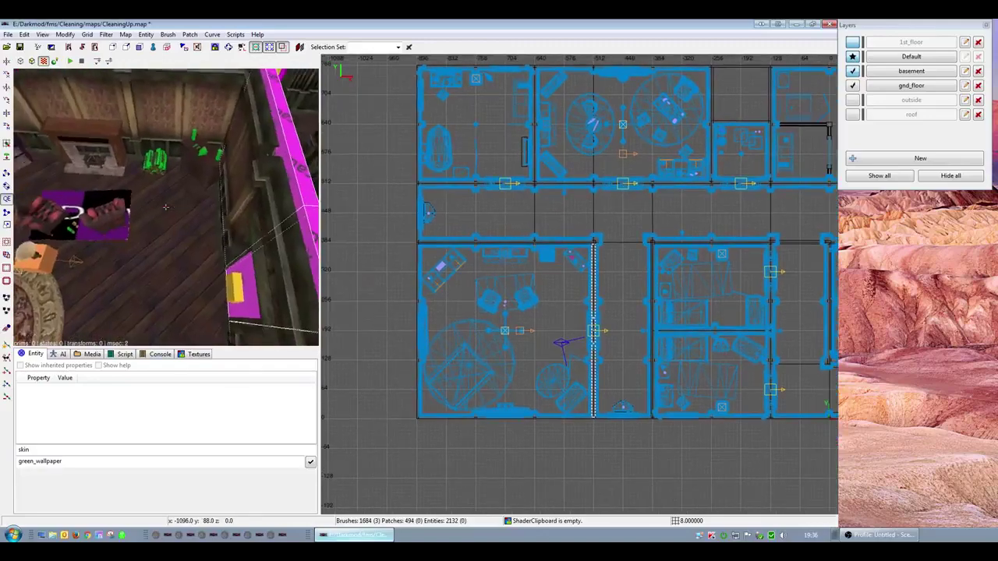
{"action": "right_click", "coordinate": [221, 280]}
{"action": "key", "text": "Escape"}
{"action": "left_click", "coordinate": [224, 219], "text": "shift"}
{"action": "key", "text": "ctrl+Tab"}
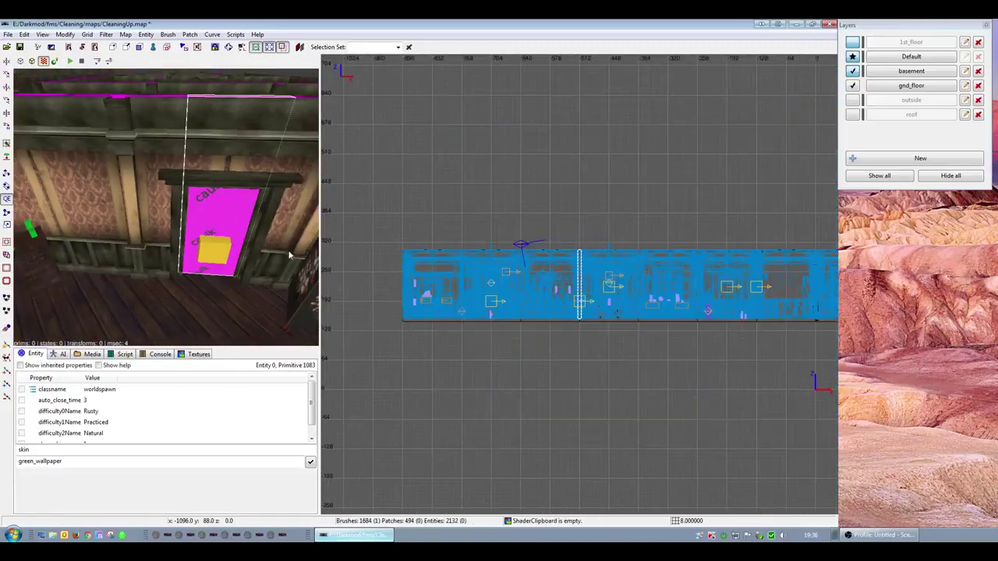
{"action": "scroll", "coordinate": [568, 305], "scroll_direction": "up", "scroll_amount": 3}
{"action": "key", "text": "ctrl+Tab"}
{"action": "scroll", "coordinate": [579, 304], "scroll_direction": "up", "scroll_amount": 5}
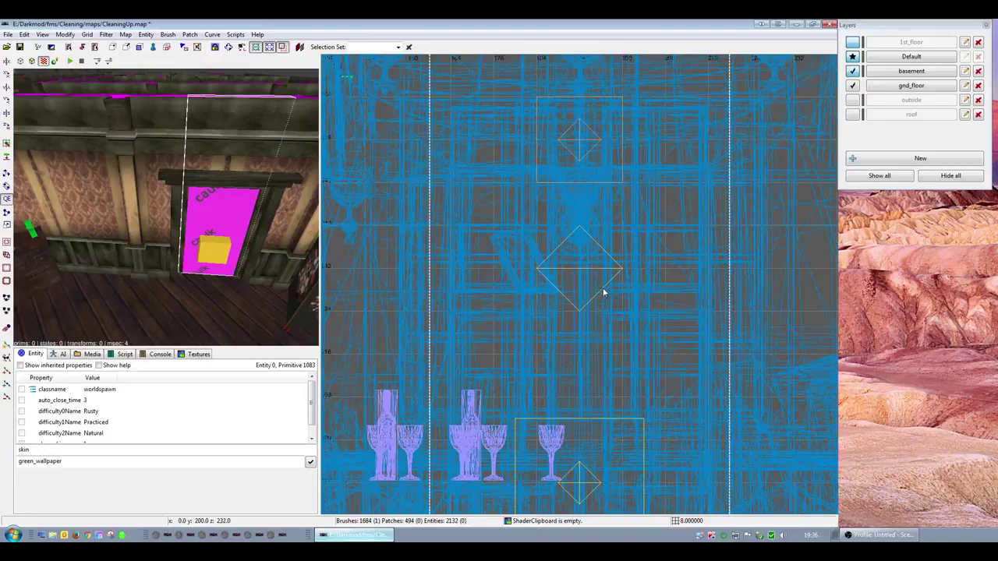
{"action": "left_click", "coordinate": [248, 184], "text": "shift"}
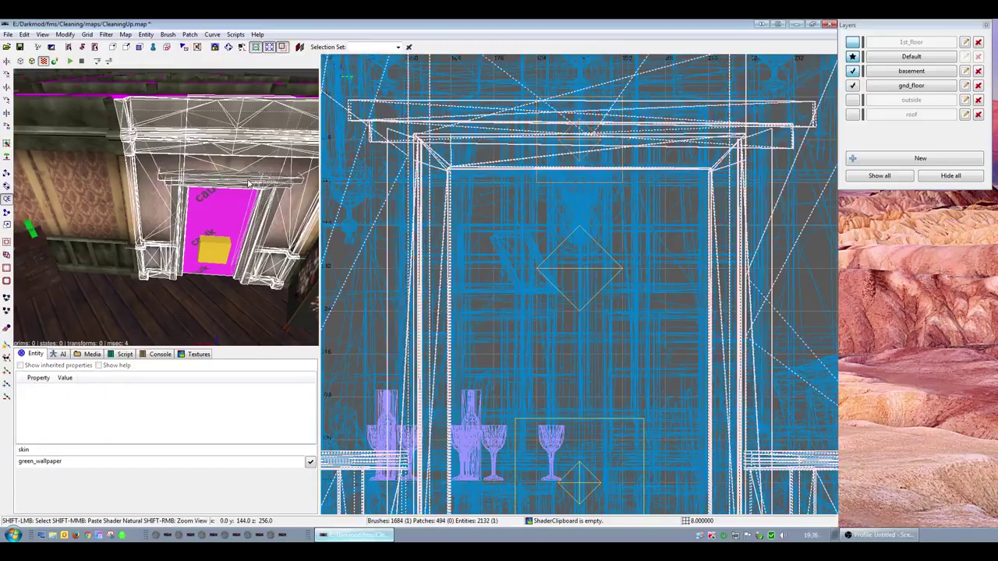
{"action": "left_click", "coordinate": [249, 184], "text": "shift"}
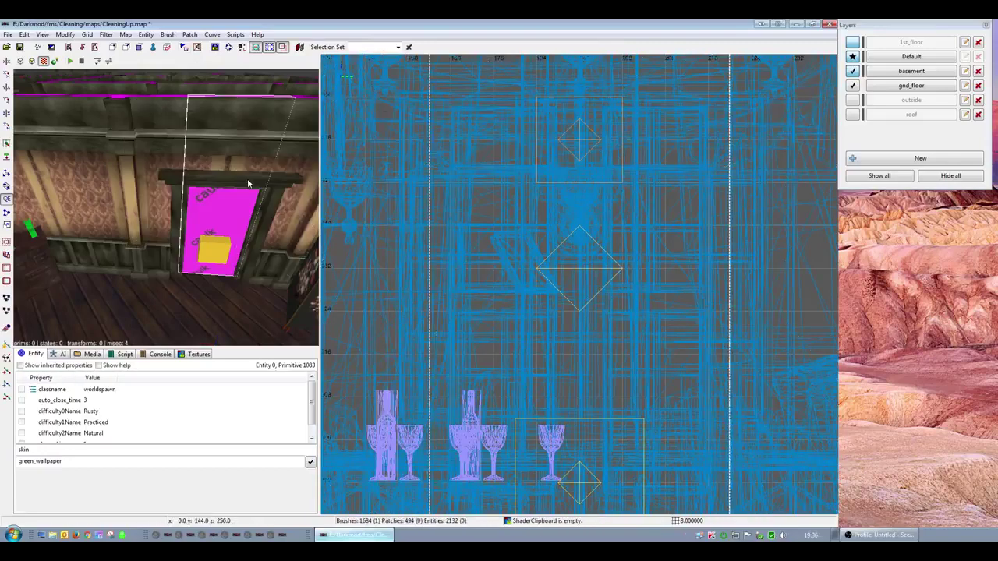
- Set the grid to 4 and split the doorway's caulk brush horizontally just above the door frame's inner top edge, keeping both parts
{"action": "key", "text": "bracketleft"}
{"action": "key", "text": "alt+g"}
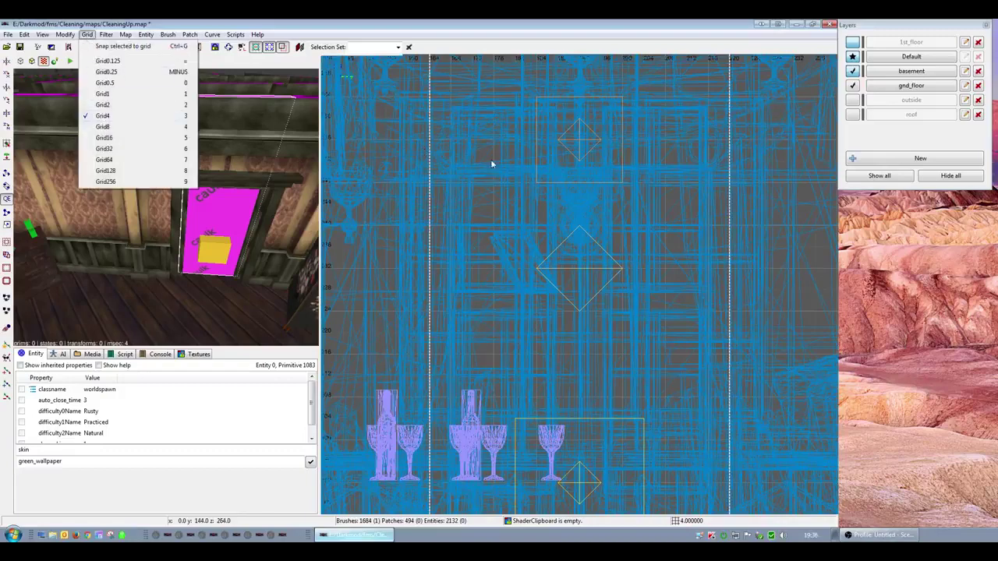
{"action": "left_click", "coordinate": [230, 176]}
{"action": "left_click", "coordinate": [245, 178], "text": "shift"}
{"action": "left_click", "coordinate": [245, 178], "text": "shift"}
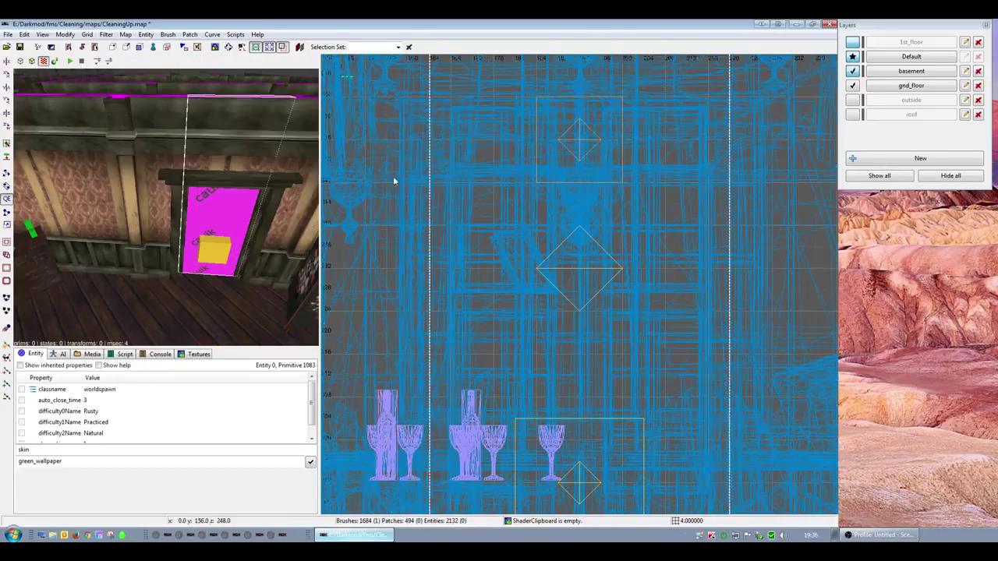
{"action": "key", "text": "x"}
{"action": "left_click", "coordinate": [710, 160]}
{"action": "left_click", "coordinate": [652, 162]}
{"action": "key", "text": "shift+Return"}
- Clear the selection and hide the door frame and panelling module that covers the doorway's caulk brushes
{"action": "right_click", "coordinate": [257, 194]}
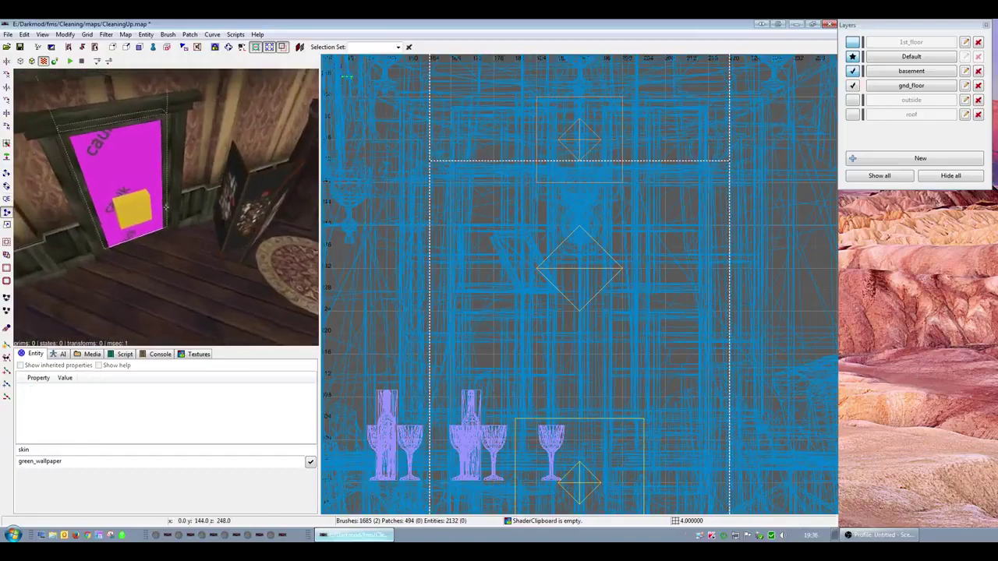
{"action": "right_click", "coordinate": [221, 191]}
{"action": "key", "text": "Escape"}
{"action": "left_click", "coordinate": [184, 166], "text": "shift"}
{"action": "key", "text": "Escape"}
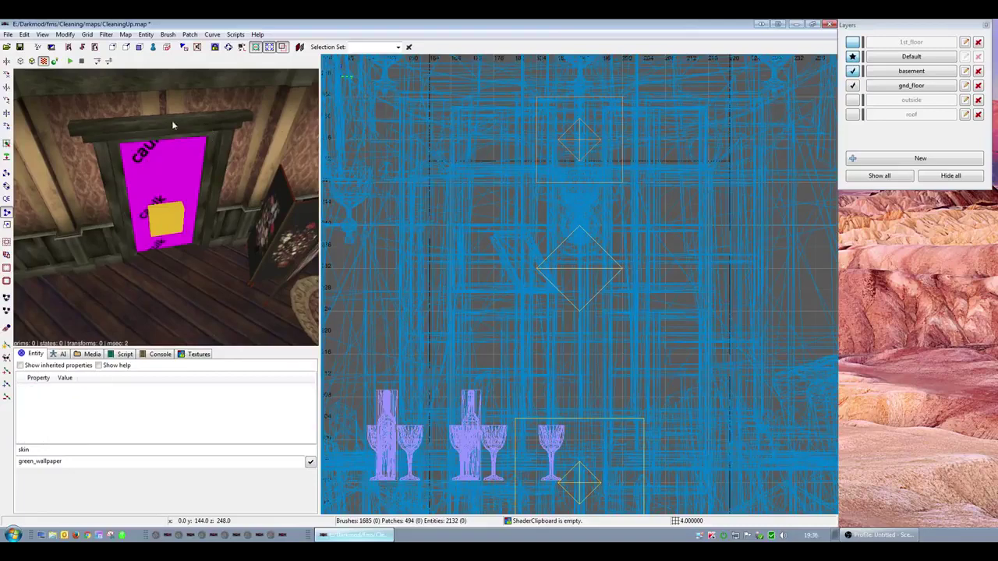
{"action": "left_click", "coordinate": [171, 120], "text": "shift"}
{"action": "key", "text": "Escape"}
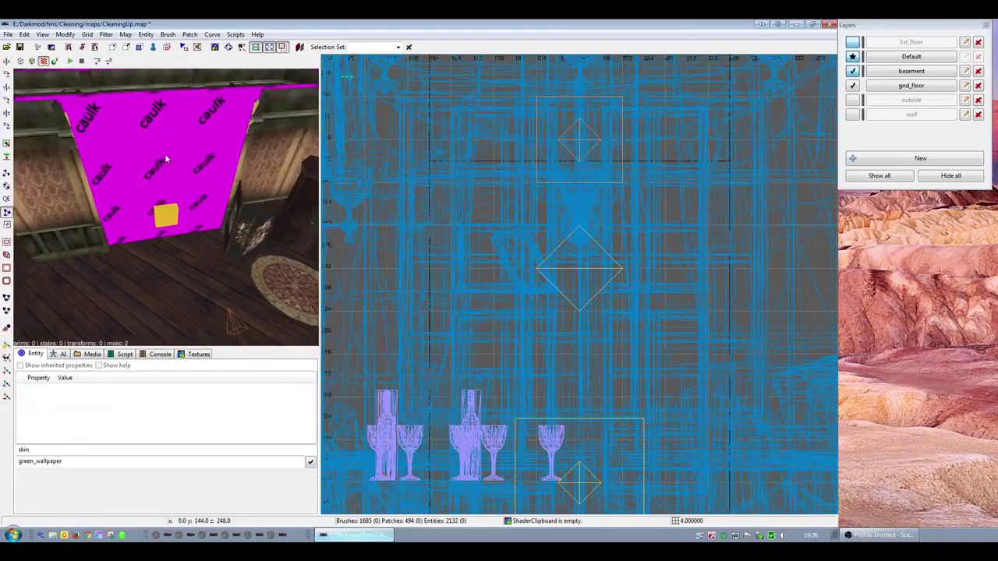
- Select the caulk brushes above and on both sides of the doorway and check how they surround the opening in the XY view
{"action": "left_click", "coordinate": [165, 156], "text": "shift"}
{"action": "left_click", "coordinate": [115, 158], "text": "shift"}
{"action": "left_click", "coordinate": [220, 149], "text": "shift"}
{"action": "key", "text": "ctrl+Tab"}
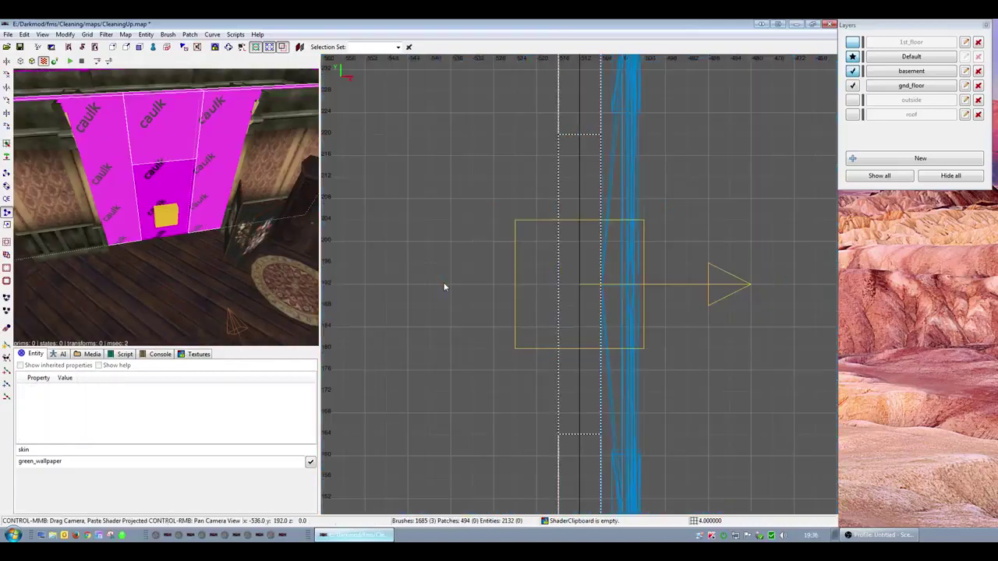
{"action": "key", "text": "ctrl+Tab"}
{"action": "key", "text": "ctrl+Tab"}
{"action": "key", "text": "ctrl+Tab"}
{"action": "scroll", "coordinate": [447, 287], "scroll_direction": "down", "scroll_amount": 4}
{"action": "right_click", "coordinate": [212, 213]}
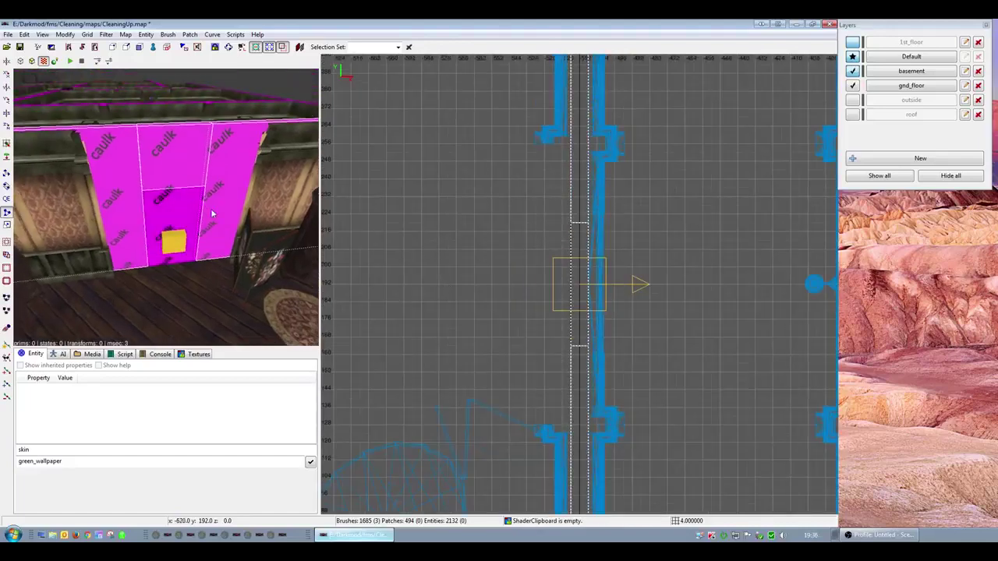
- Select only the lower caulk brush filling the doorway and turn it into a visportal
{"action": "key", "text": "Escape"}
{"action": "left_click", "coordinate": [183, 207], "text": "shift"}
{"action": "right_click", "coordinate": [365, 195]}
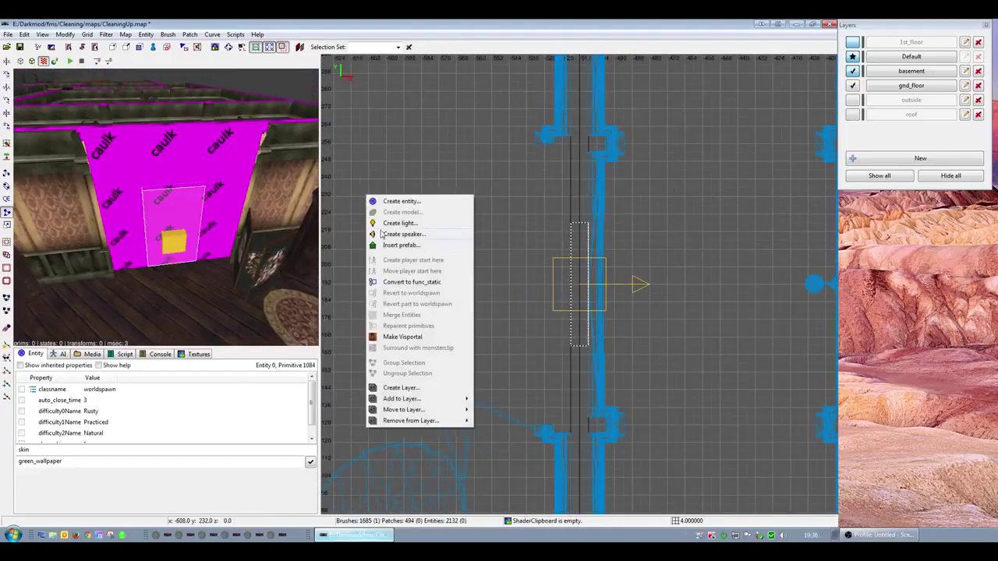
{"action": "left_click", "coordinate": [403, 337]}
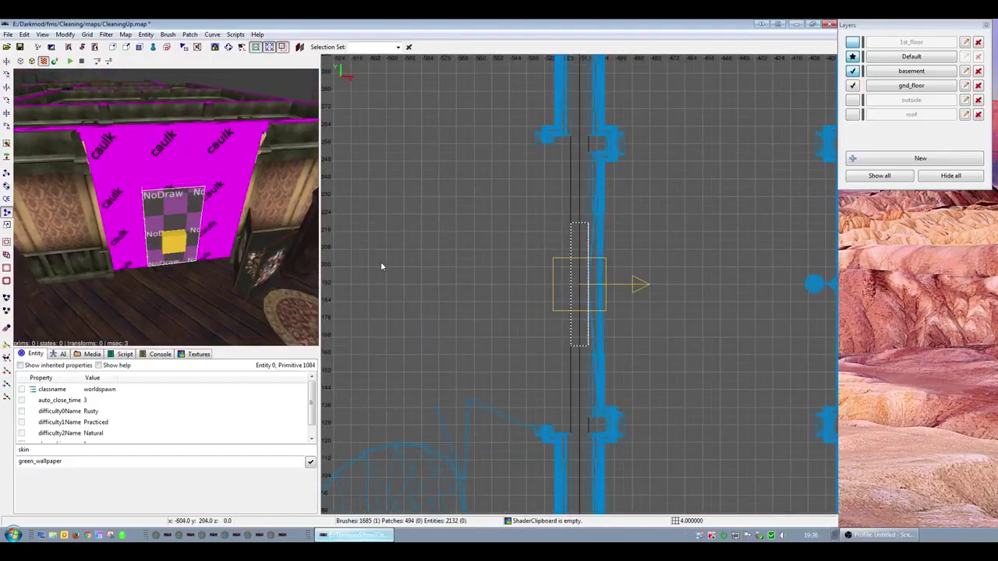
- Thin the visportal brush to half the wall's thickness by moving its corridor-side face to the wall's centre line at x -512
{"action": "scroll", "coordinate": [593, 350], "scroll_direction": "up", "scroll_amount": 2}
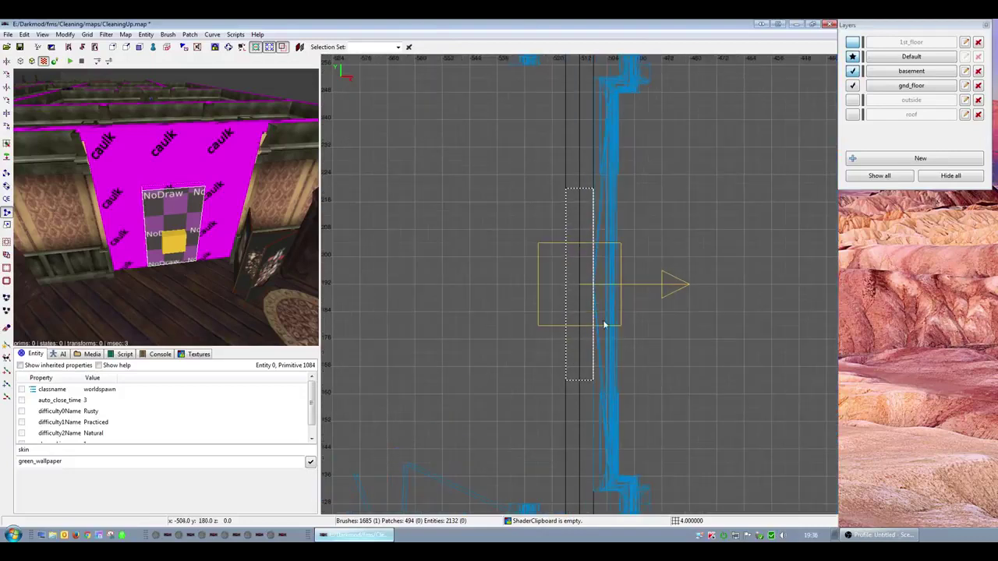
{"action": "key", "text": "x"}
{"action": "left_click_drag", "start_coordinate": [633, 304], "coordinate": [627, 304]}
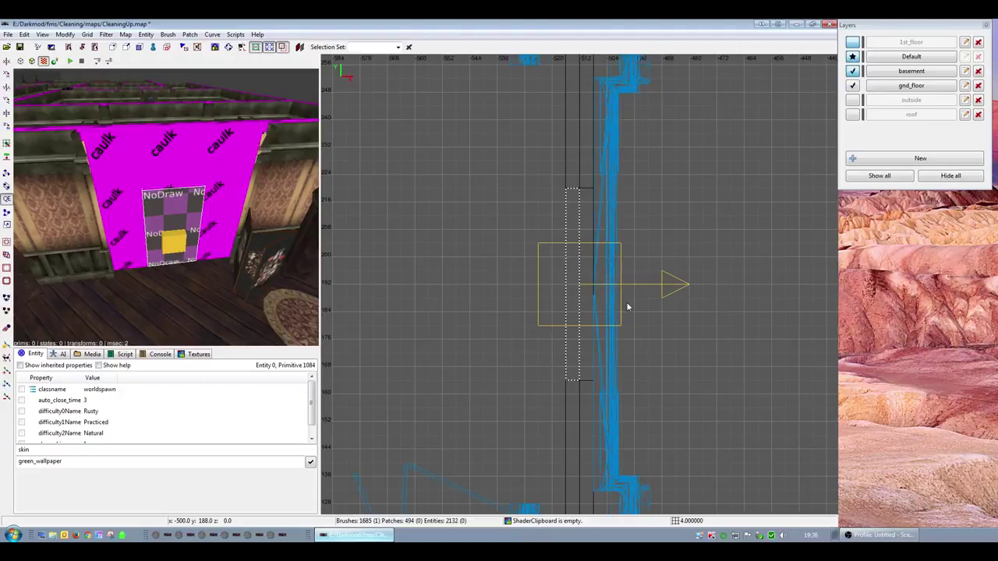
- Deselect the visportal, bring the whole floor plan into view and inspect the other caulk-blocked doorways along the corridor
{"action": "scroll", "coordinate": [626, 301], "scroll_direction": "down", "scroll_amount": 8}
{"action": "scroll", "coordinate": [677, 249], "scroll_direction": "up", "scroll_amount": 3}
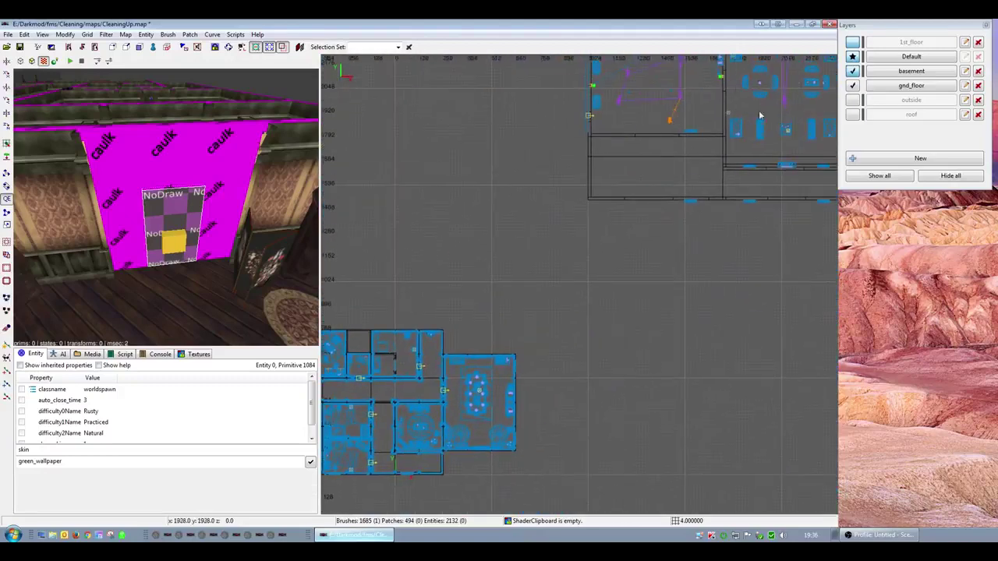
{"action": "right_click_drag", "start_coordinate": [515, 301], "coordinate": [722, 145]}
{"action": "scroll", "coordinate": [495, 312], "scroll_direction": "up", "scroll_amount": 3}
{"action": "key", "text": "Escape"}
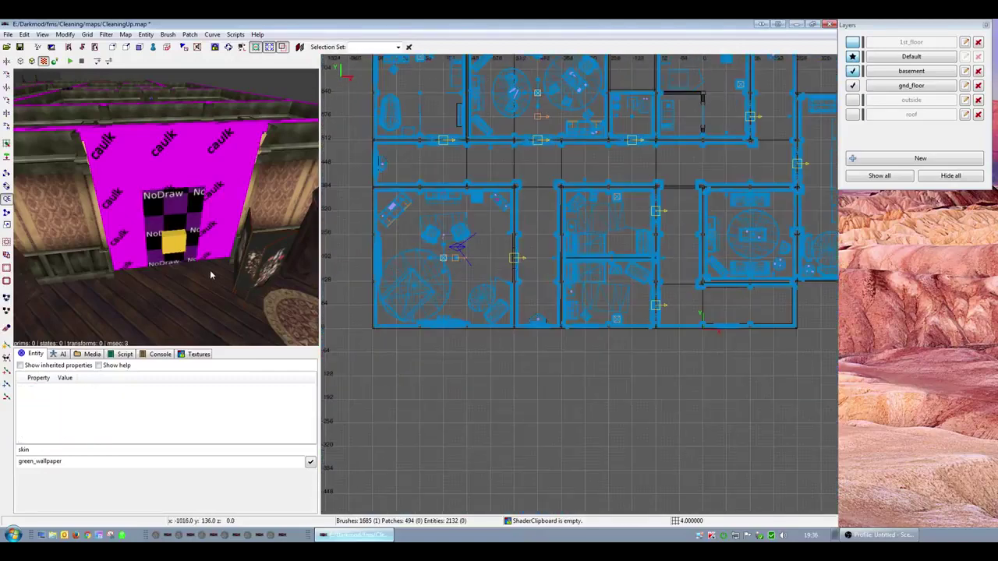
{"action": "right_click", "coordinate": [212, 274]}
{"action": "key", "text": "Up"}
{"action": "key", "text": "Up"}
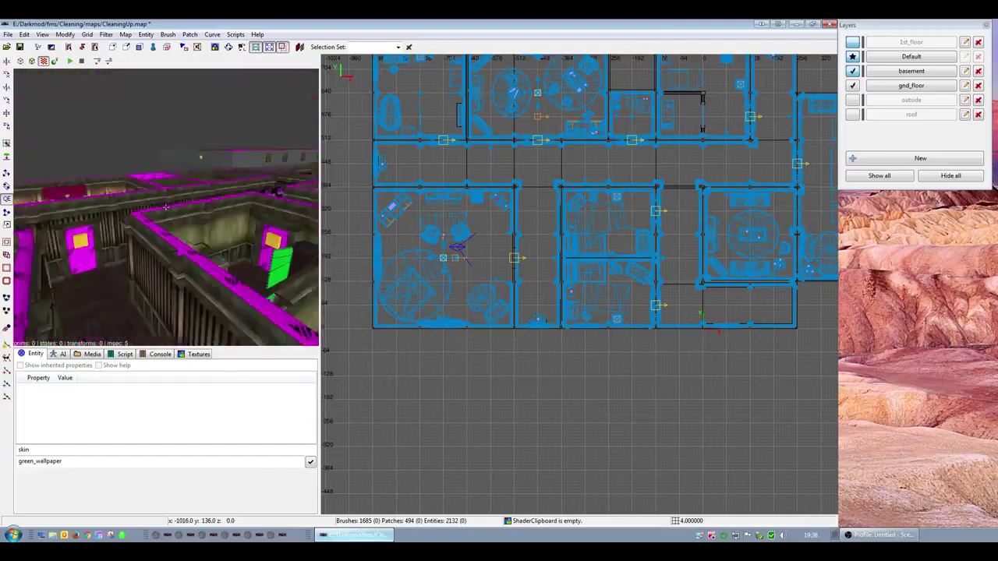
{"action": "key", "text": "Up"}
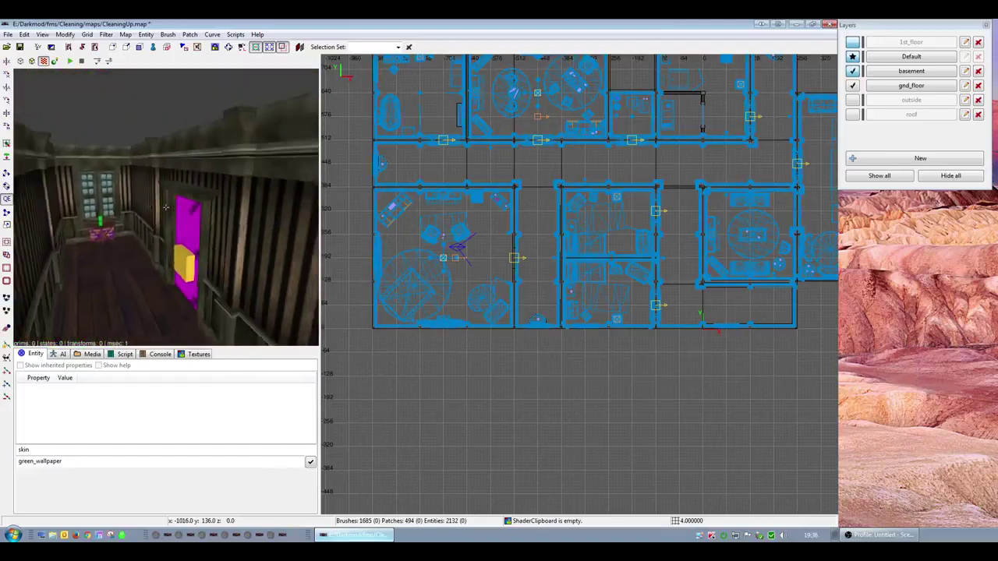
- Examine the caulk-blocked doorways along the corridor and the visportals crossing it, from inside and from above
{"action": "right_click", "coordinate": [232, 259]}
{"action": "right_click", "coordinate": [232, 259]}
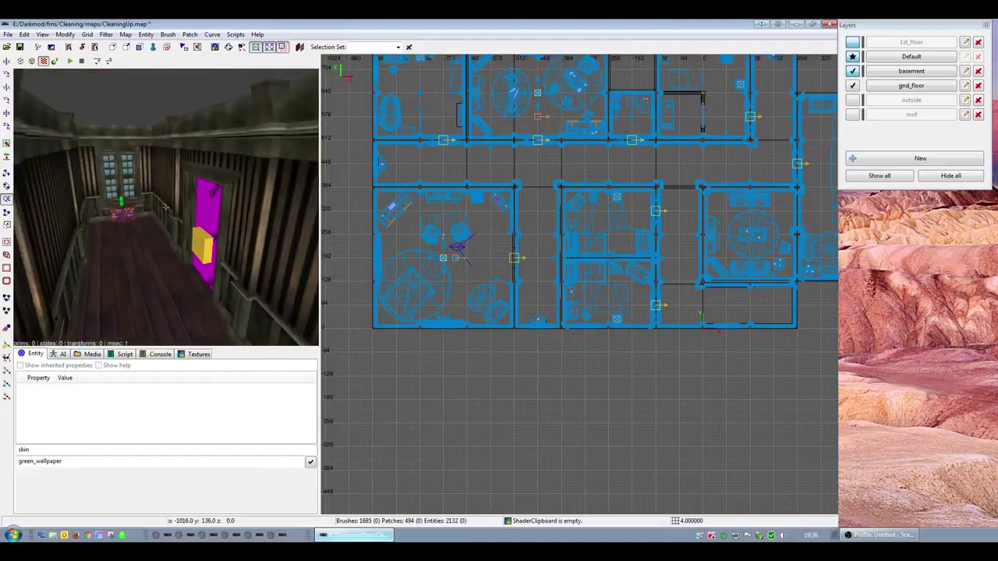
{"action": "key", "text": "Up"}
{"action": "right_click", "coordinate": [199, 238]}
{"action": "right_click", "coordinate": [199, 239]}
{"action": "key", "text": "Up"}
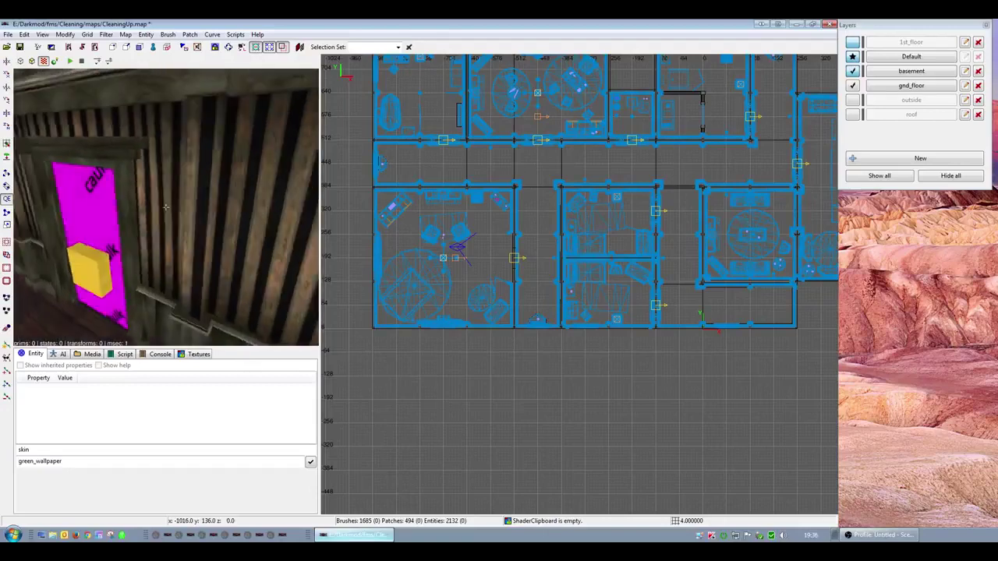
{"action": "key", "text": "Down"}
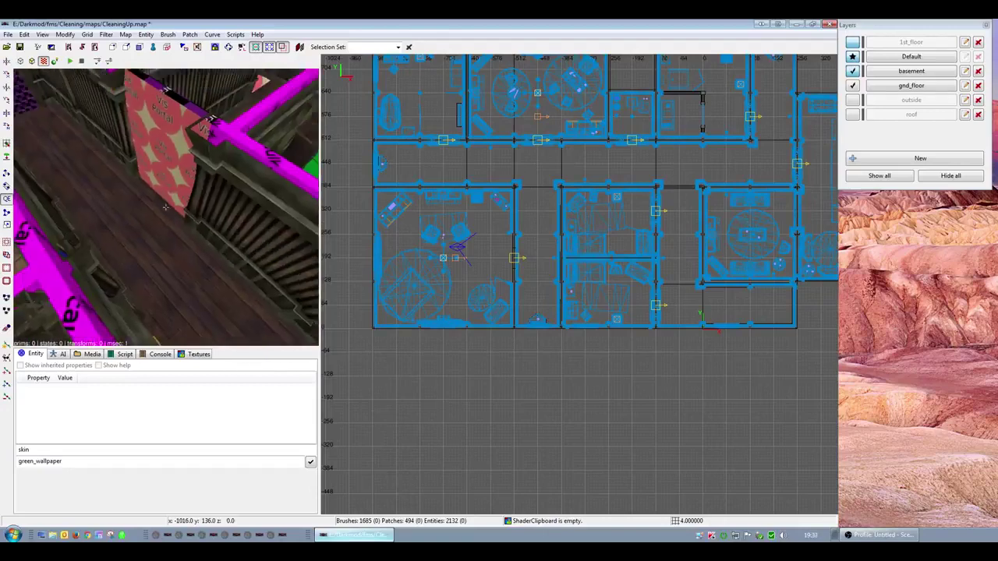
{"action": "right_click", "coordinate": [131, 224]}
{"action": "key", "text": "Left"}
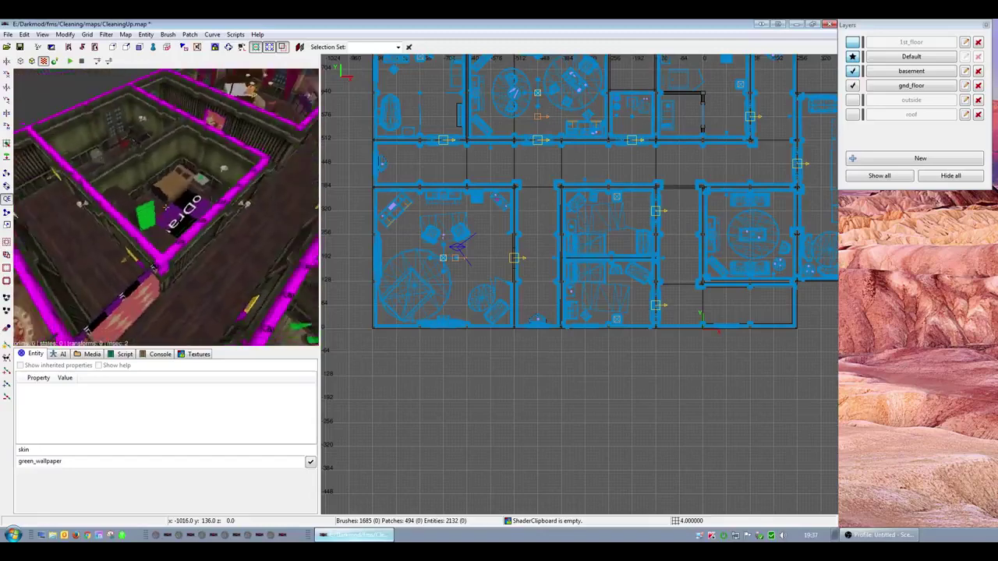
- Filter out all entities, examine the bare caulk walls and floors from above, and show the entities again
{"action": "left_click", "coordinate": [106, 35]}
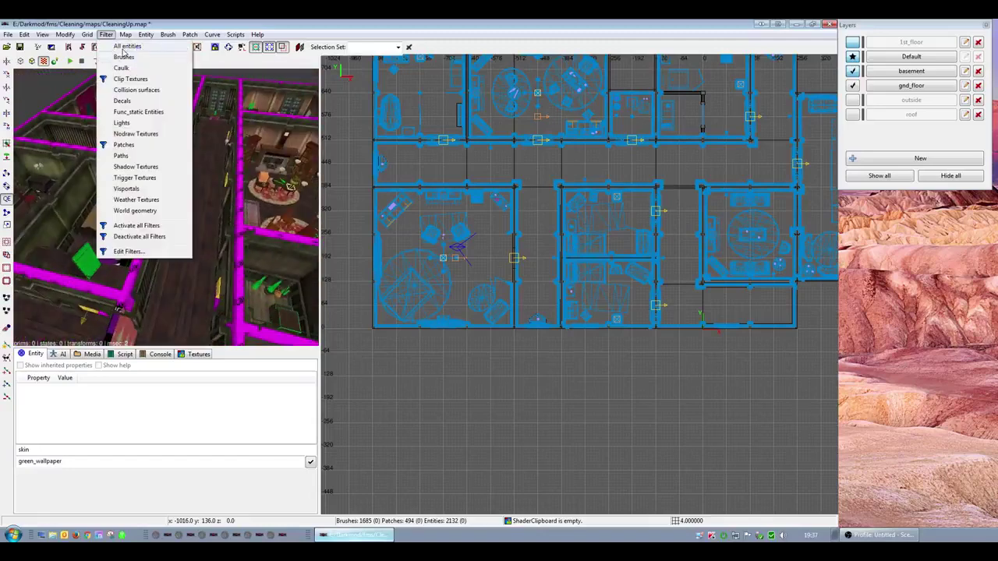
{"action": "left_click", "coordinate": [125, 47]}
{"action": "key", "text": "Down"}
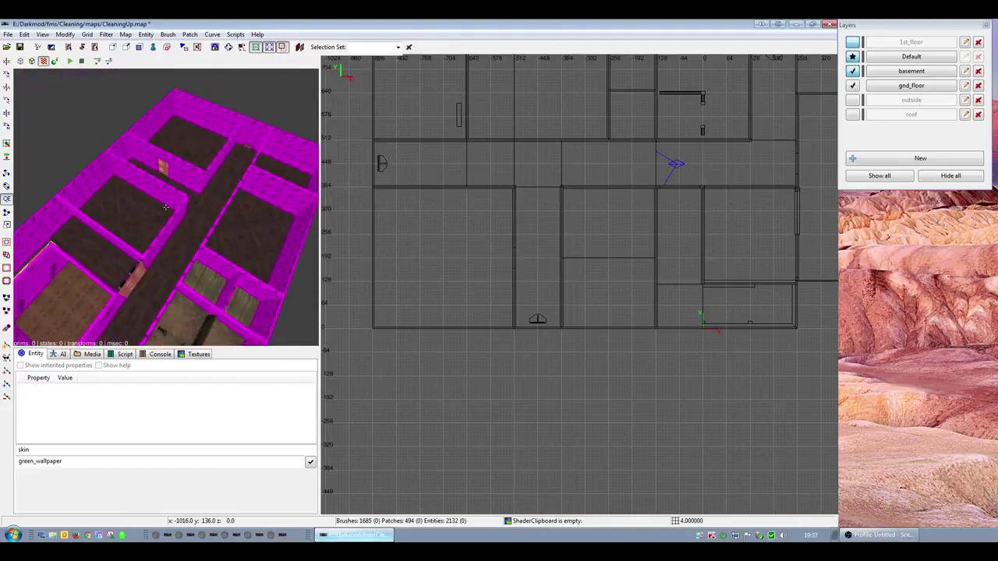
{"action": "right_click", "coordinate": [161, 98]}
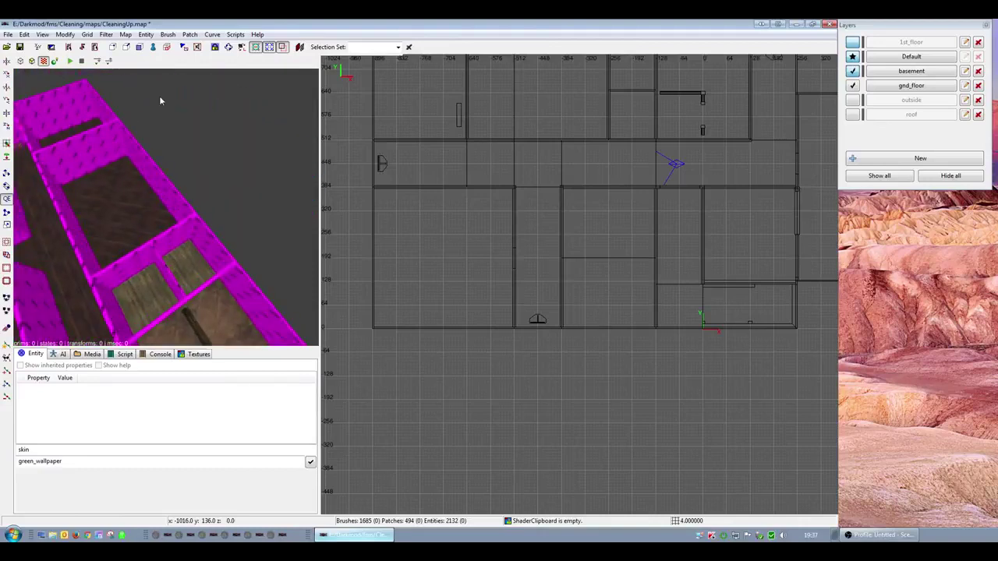
{"action": "right_click", "coordinate": [158, 110]}
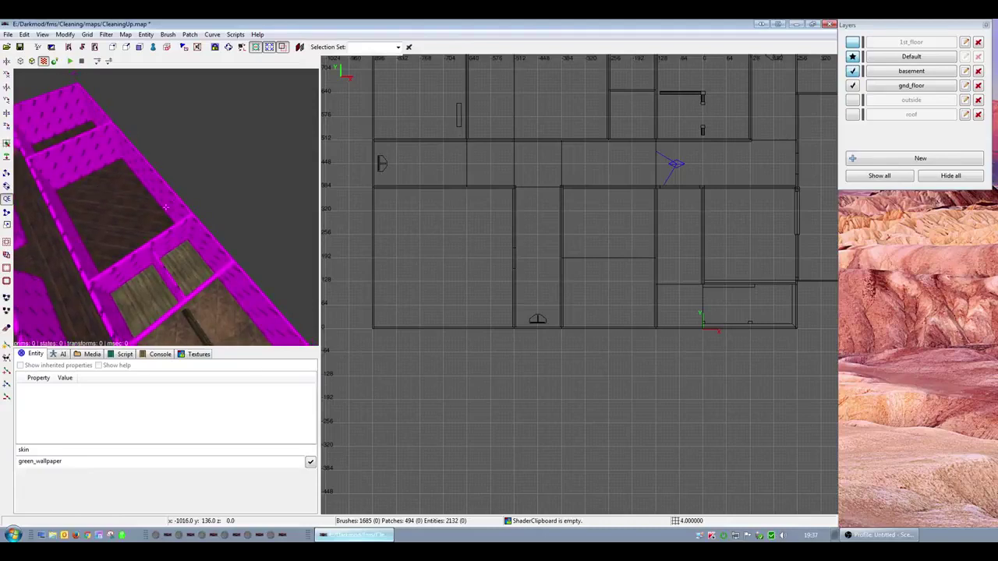
{"action": "right_click", "coordinate": [165, 206]}
{"action": "left_click", "coordinate": [106, 34]}
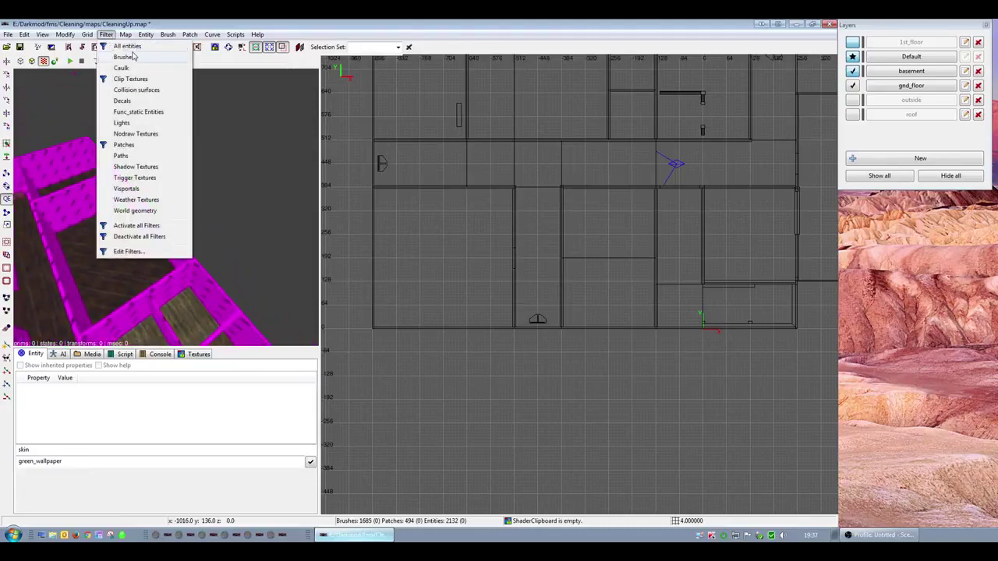
{"action": "left_click", "coordinate": [127, 47]}
- Select in turn the two corner wall modules at the end of the room with the round red rugs to identify them
{"action": "right_click", "coordinate": [165, 207]}
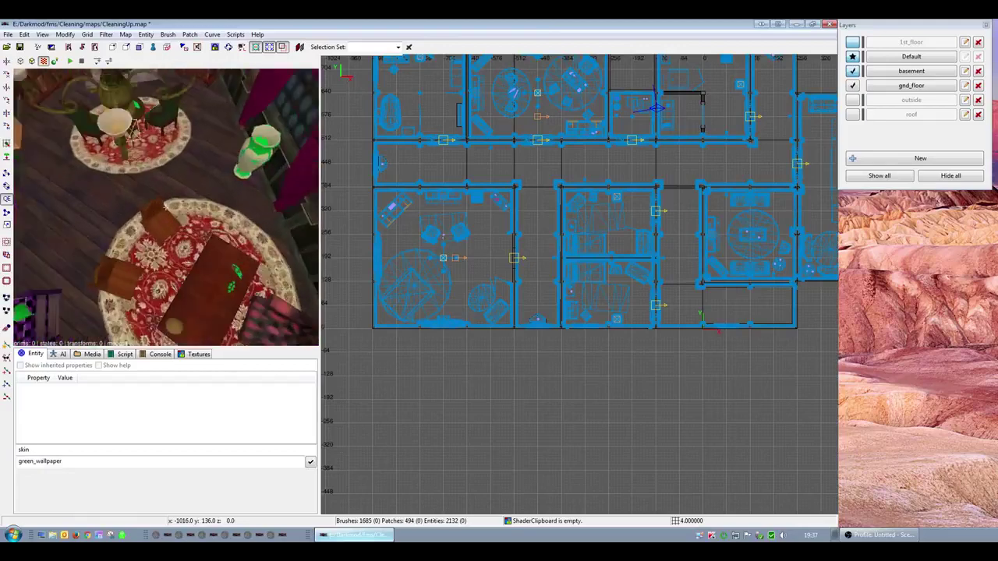
{"action": "right_click", "coordinate": [165, 207]}
{"action": "left_click", "coordinate": [154, 201], "text": "shift"}
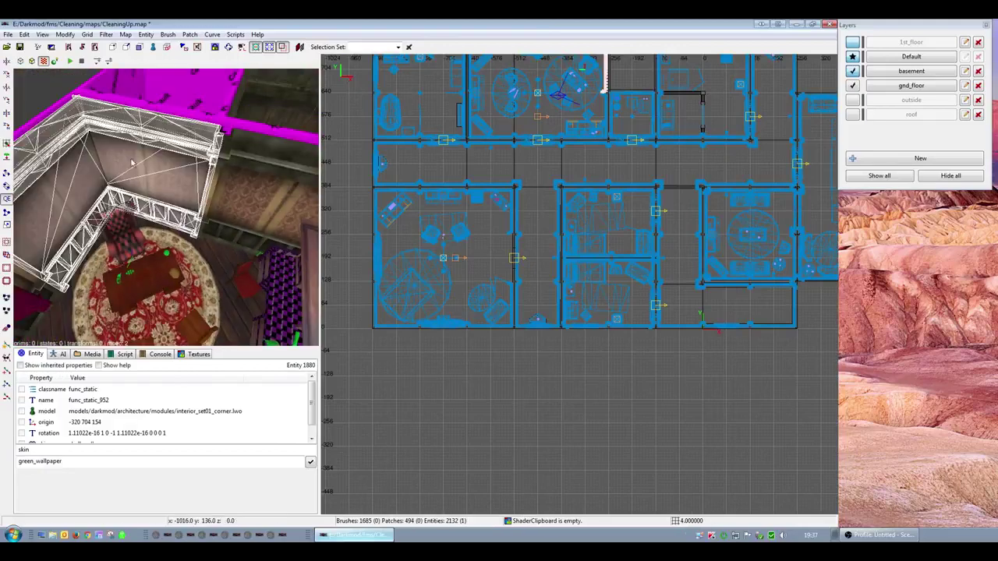
{"action": "right_click", "coordinate": [130, 159]}
{"action": "right_click", "coordinate": [165, 207]}
{"action": "key", "text": "Escape"}
{"action": "left_click", "coordinate": [183, 200], "text": "shift"}
{"action": "right_click", "coordinate": [161, 214]}
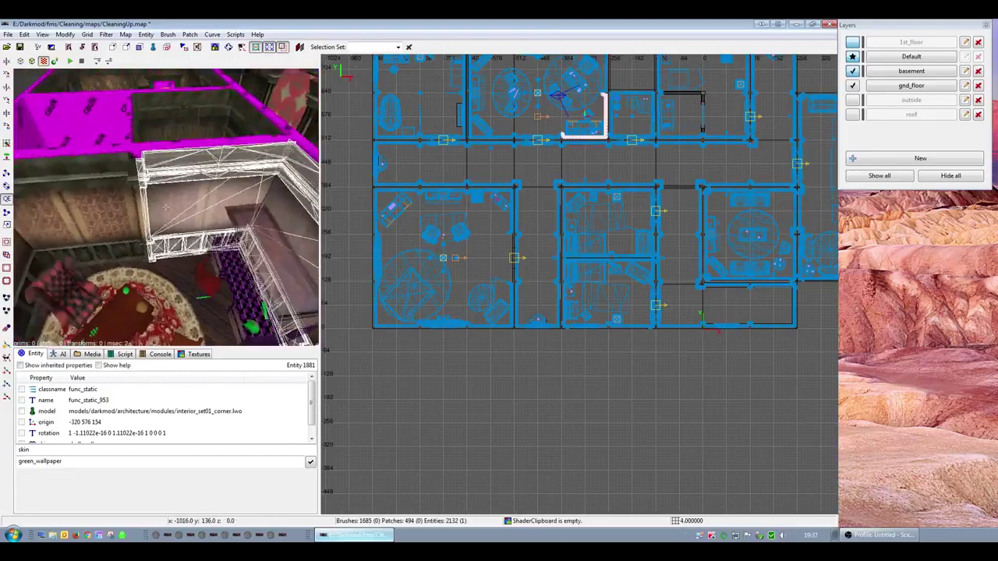
- Hide the interior_set01_door frame module on the corridor side of the rug room's caulk-blocked doorway
{"action": "key", "text": "Escape"}
{"action": "right_click", "coordinate": [165, 207]}
{"action": "left_click", "coordinate": [222, 169], "text": "shift"}
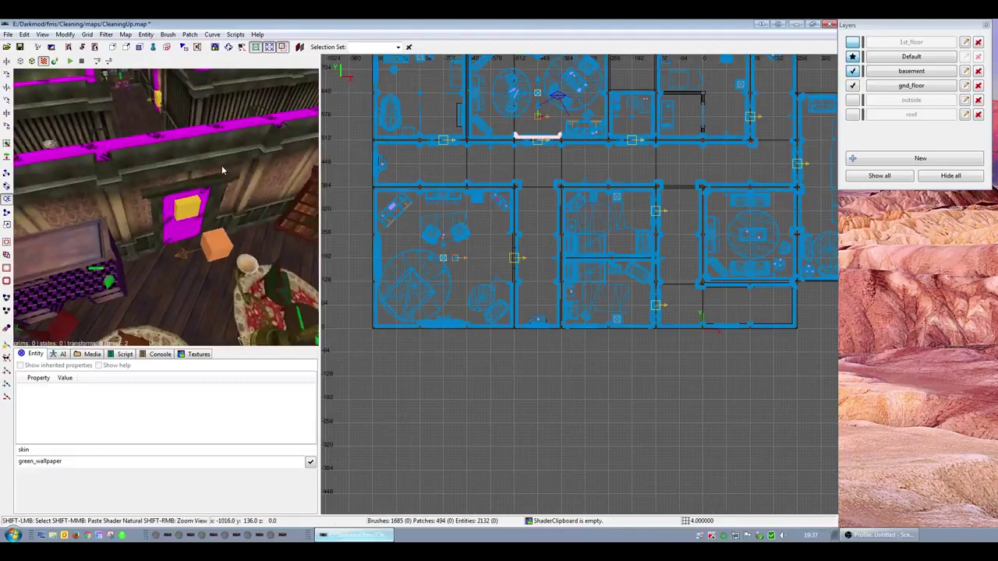
{"action": "left_click", "coordinate": [222, 175], "text": "shift"}
{"action": "key", "text": "Escape"}
{"action": "left_click", "coordinate": [217, 191], "text": "shift"}
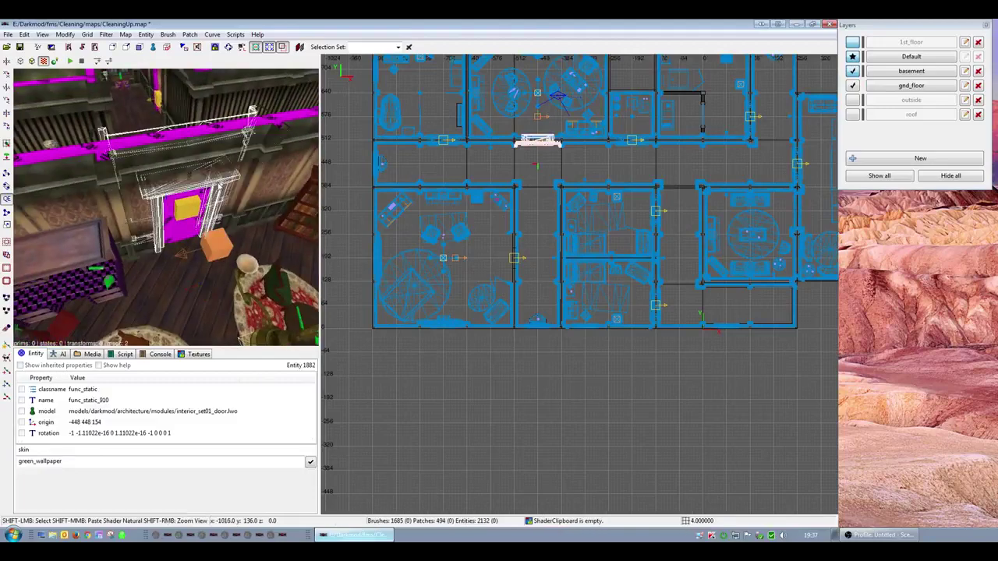
{"action": "key", "text": "h"}
- Select the interior_set01_door_empty wall module on the doorway's room side, check the adjoining walls and clear the selection
{"action": "left_click", "coordinate": [233, 180], "text": "shift"}
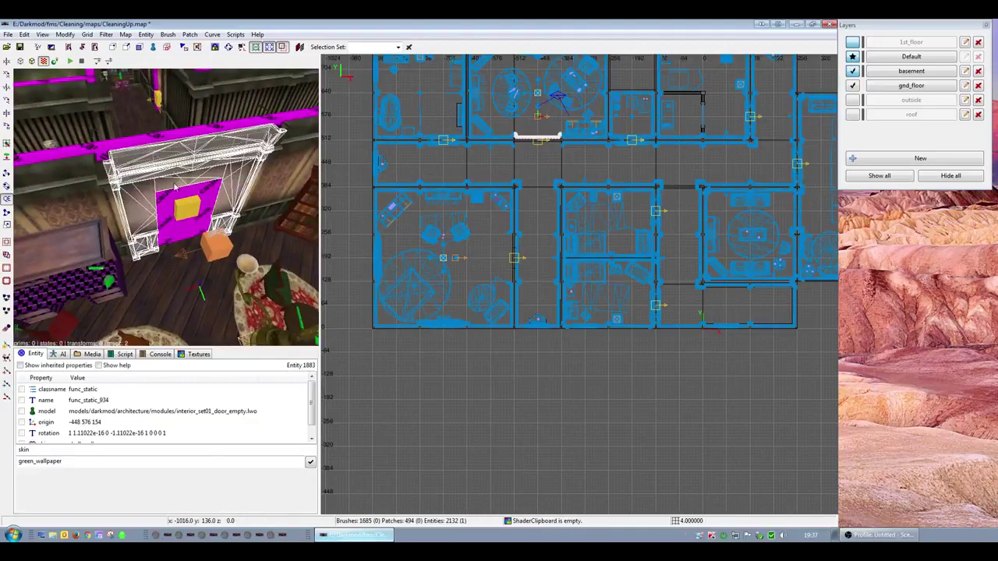
{"action": "right_click", "coordinate": [133, 231]}
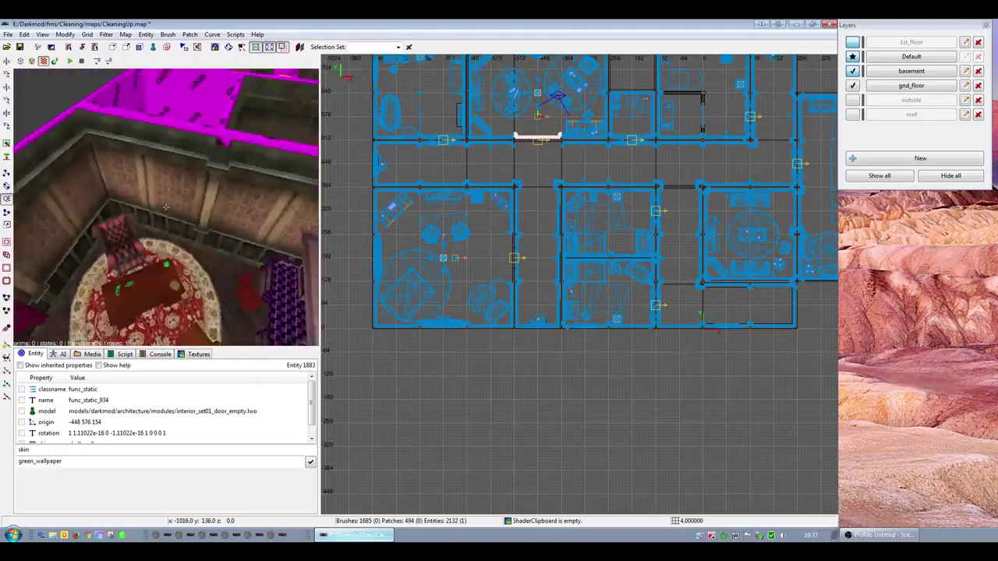
{"action": "right_click", "coordinate": [146, 199]}
{"action": "key", "text": "Escape"}
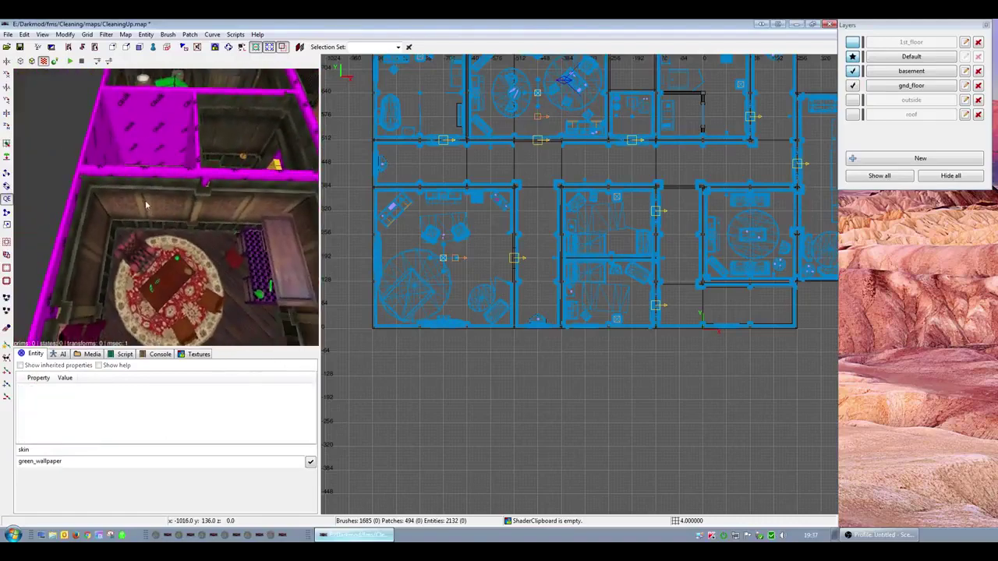
{"action": "right_click", "coordinate": [146, 199]}
{"action": "right_click", "coordinate": [146, 199]}
{"action": "left_click", "coordinate": [152, 150], "text": "shift"}
{"action": "key", "text": "Escape"}
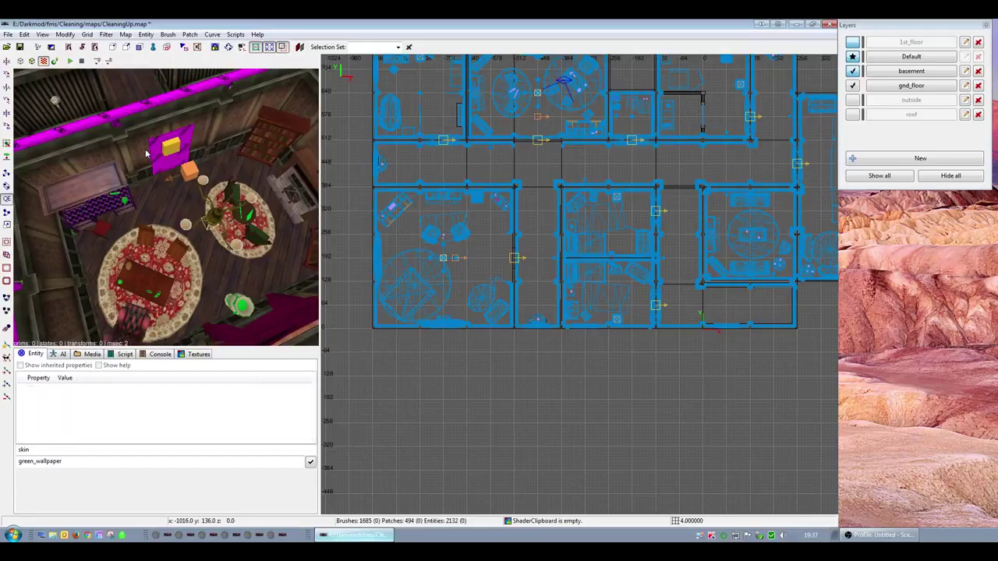
- Select the corner wall module behind the leather chair, examine how it fits against the surrounding caulk walls, and deselect it
{"action": "left_click", "coordinate": [146, 148], "text": "shift"}
{"action": "right_click", "coordinate": [146, 148]}
{"action": "key", "text": "Escape"}
{"action": "right_click", "coordinate": [165, 207]}
{"action": "left_click", "coordinate": [104, 125], "text": "shift"}
{"action": "right_click", "coordinate": [104, 125]}
{"action": "right_click", "coordinate": [165, 206]}
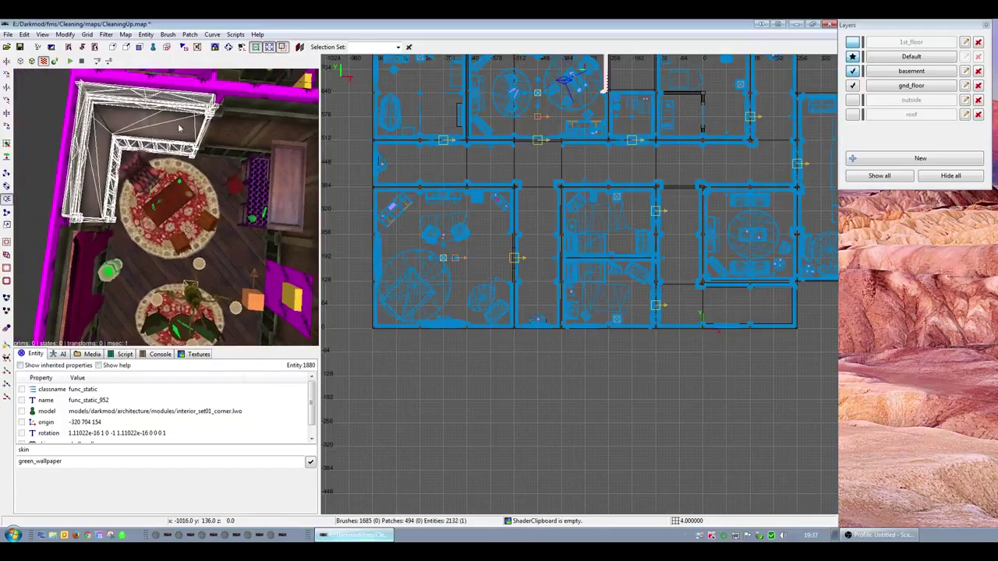
{"action": "right_click", "coordinate": [181, 130]}
{"action": "right_click", "coordinate": [166, 207]}
{"action": "right_click", "coordinate": [187, 221]}
{"action": "right_click", "coordinate": [166, 207]}
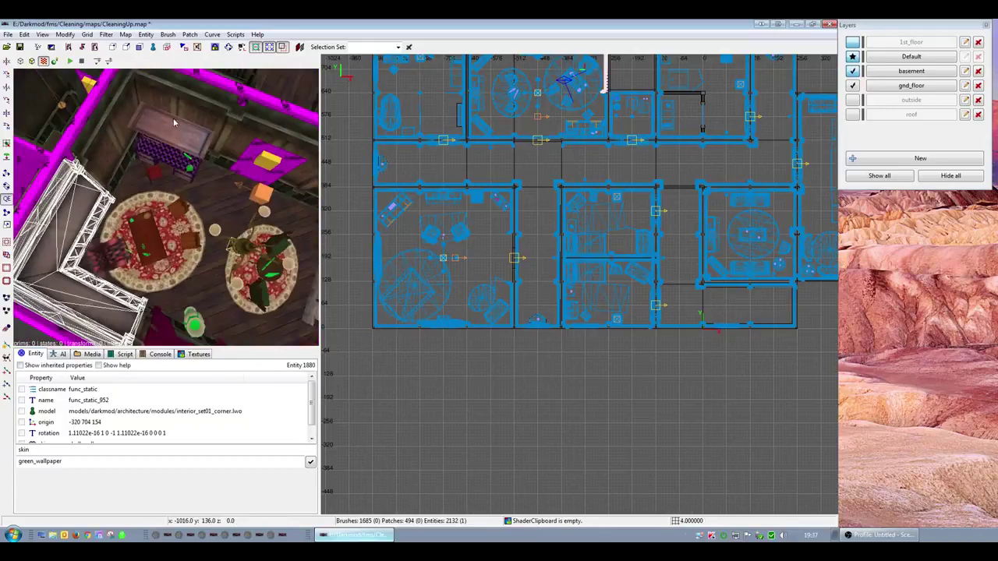
{"action": "right_click", "coordinate": [190, 128]}
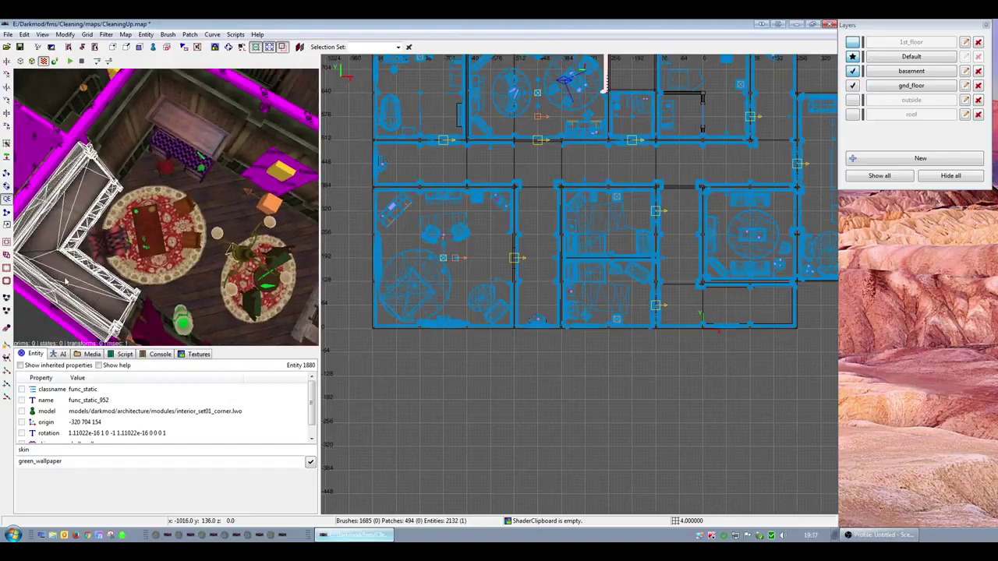
{"action": "right_click", "coordinate": [138, 285]}
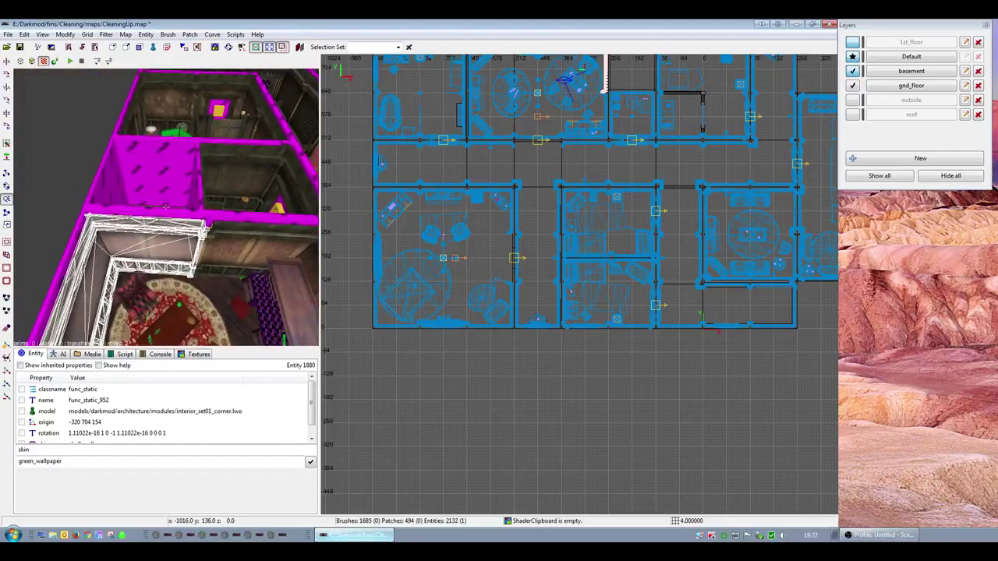
{"action": "key", "text": "Escape"}
{"action": "right_click", "coordinate": [144, 252]}
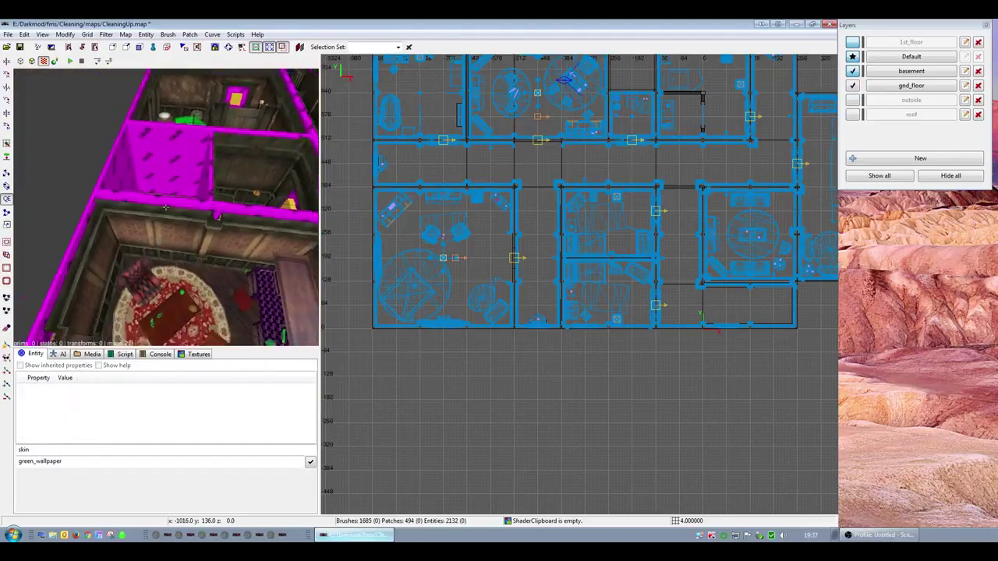
- Inspect the wallpapered walls around the leather chair and the empty caulk-walled space behind them
{"action": "scroll", "coordinate": [166, 207], "scroll_direction": "up", "scroll_amount": 5}
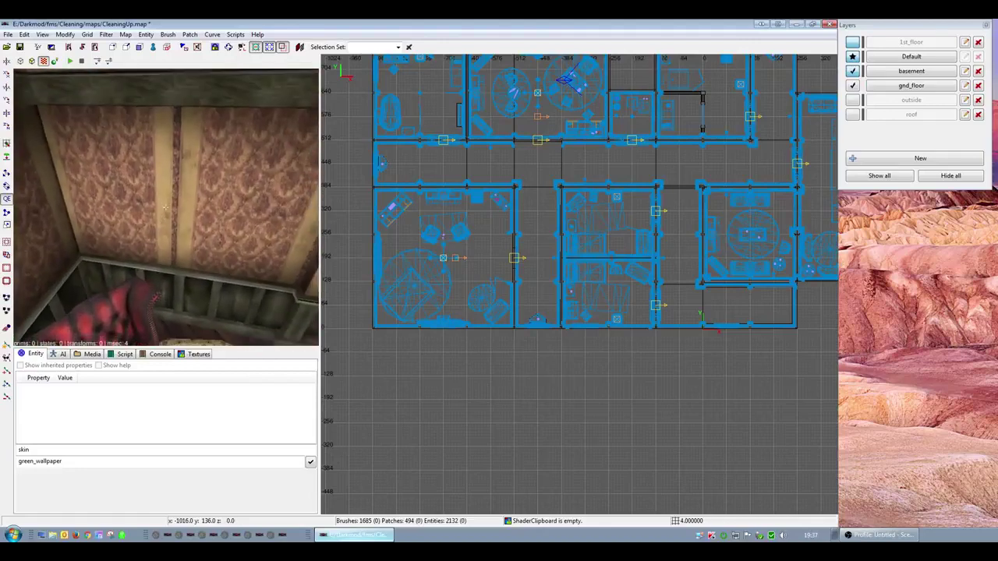
{"action": "right_click", "coordinate": [165, 207]}
{"action": "right_click", "coordinate": [158, 270]}
{"action": "right_click", "coordinate": [165, 206]}
{"action": "right_click", "coordinate": [163, 274]}
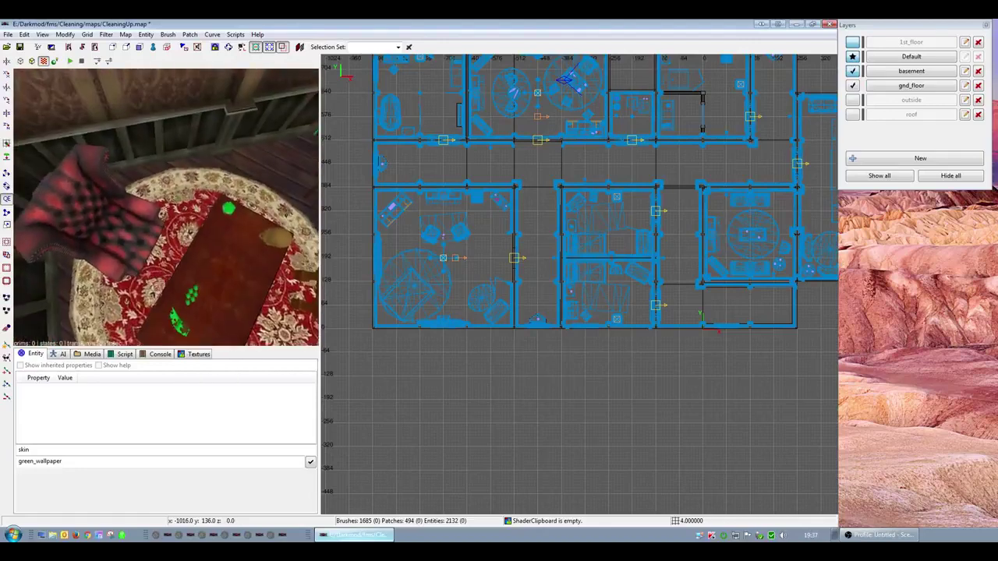
{"action": "scroll", "coordinate": [165, 207], "scroll_direction": "up", "scroll_amount": 6}
{"action": "scroll", "coordinate": [165, 206], "scroll_direction": "down", "scroll_amount": 8}
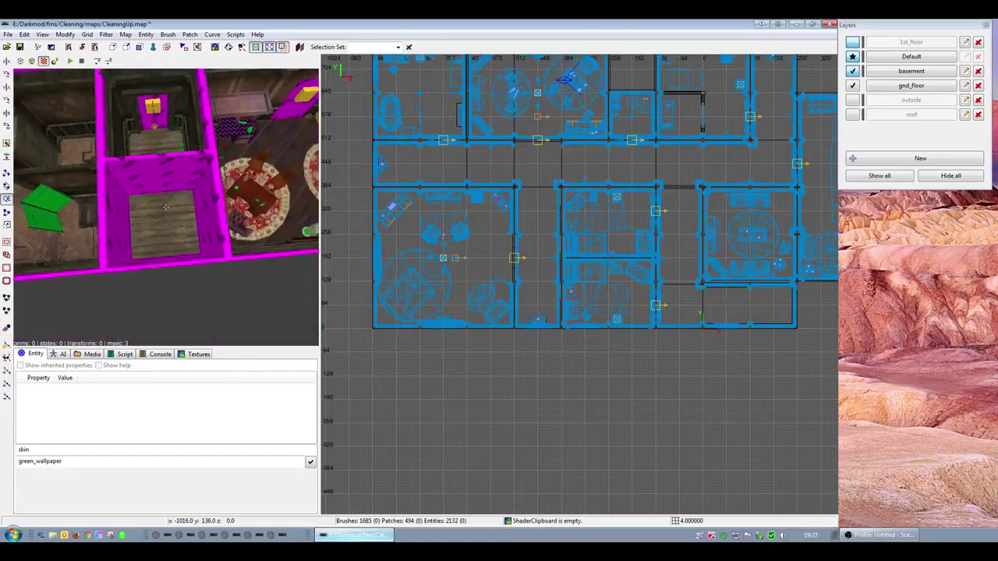
{"action": "right_click", "coordinate": [165, 207]}
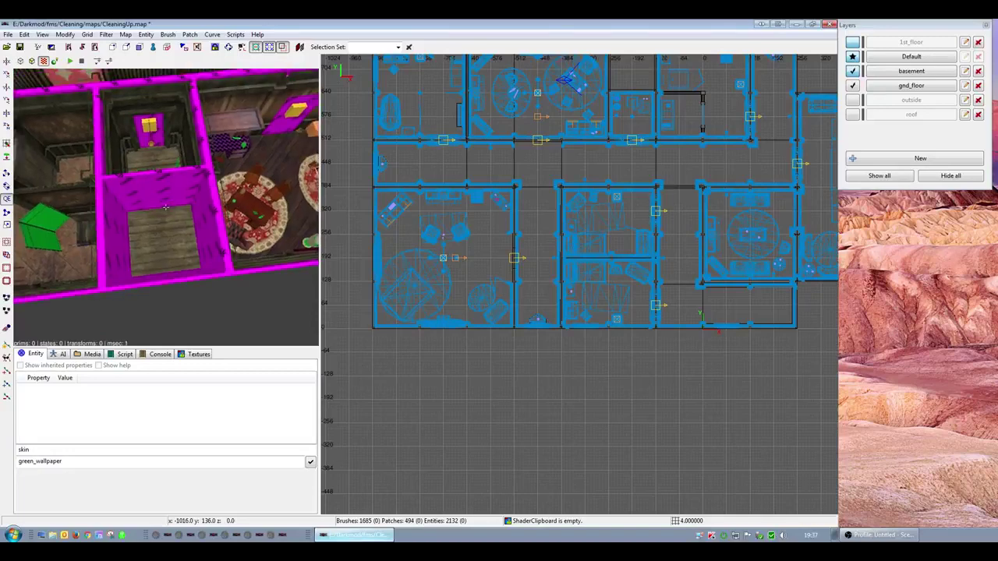
{"action": "scroll", "coordinate": [166, 207], "scroll_direction": "up", "scroll_amount": 4}
{"action": "scroll", "coordinate": [165, 207], "scroll_direction": "up", "scroll_amount": 3}
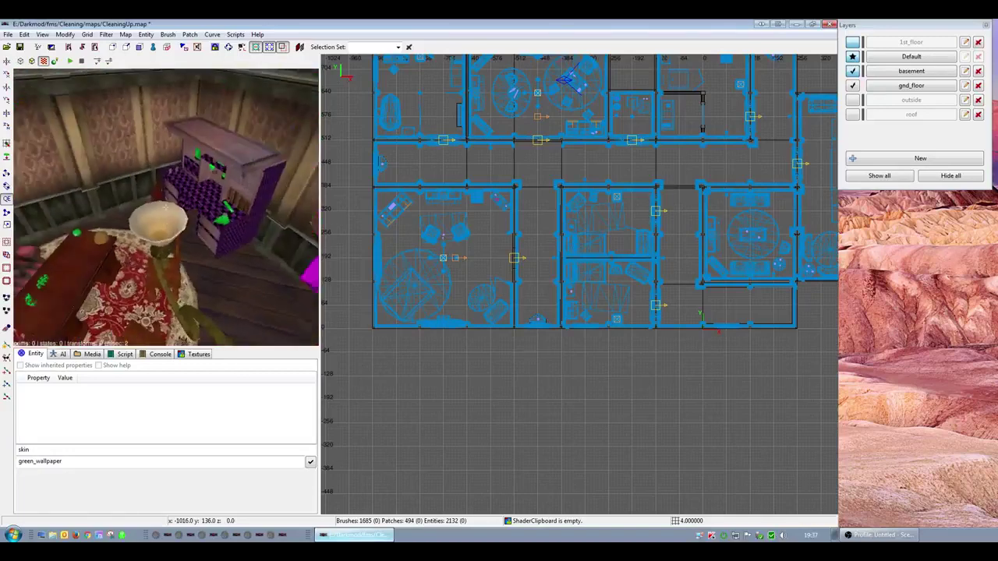
- Select the leather chair and bring its corner of the room into close view in the XY floor plan
{"action": "right_click", "coordinate": [165, 207]}
{"action": "left_click", "coordinate": [228, 159], "text": "shift"}
{"action": "scroll", "coordinate": [563, 310], "scroll_direction": "down", "scroll_amount": 5}
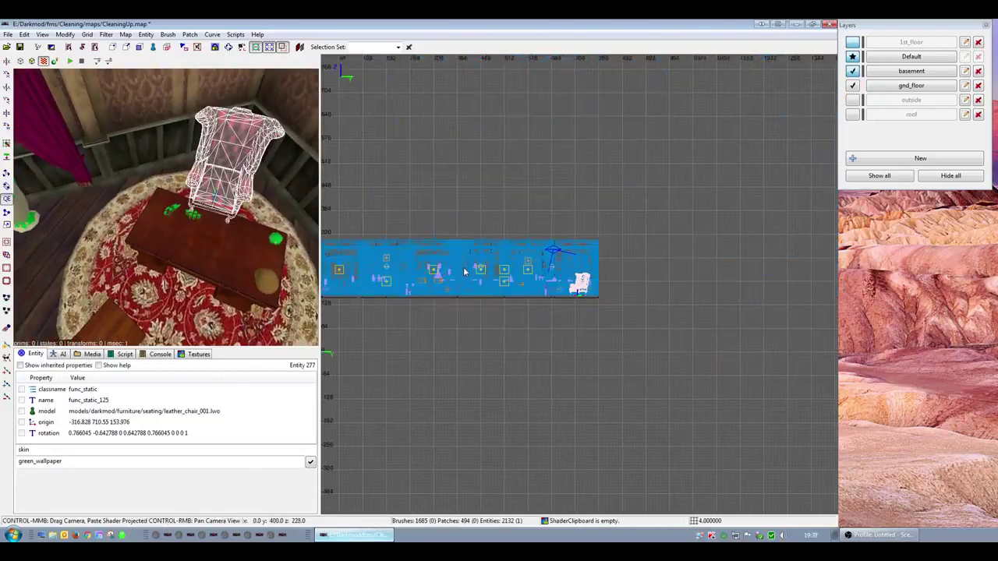
{"action": "scroll", "coordinate": [563, 310], "scroll_direction": "up", "scroll_amount": 10}
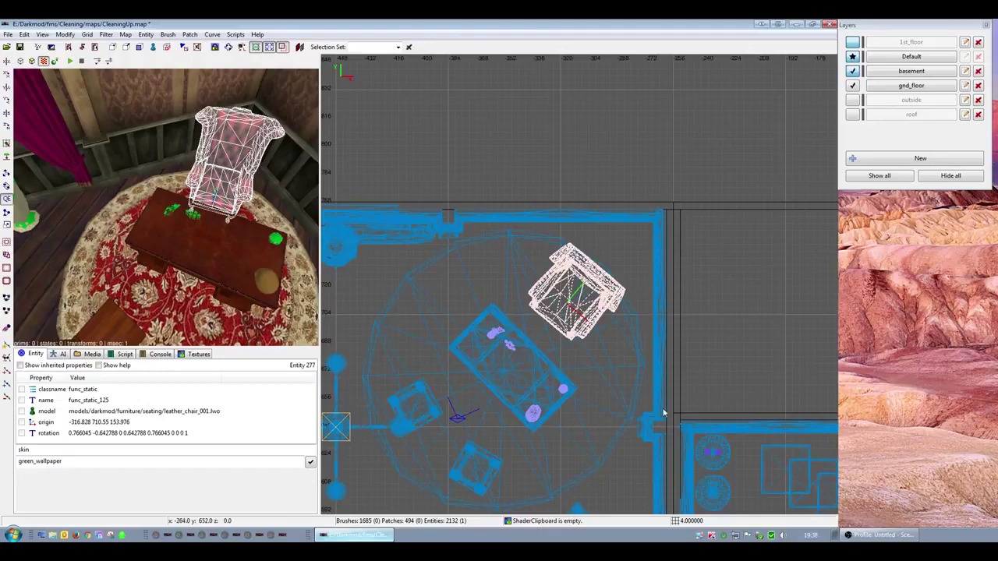
- Inspect the wall panelling around the chair's corner against the caulk walls in the floor plan, and deselect the chair
{"action": "right_click", "coordinate": [237, 234]}
{"action": "scroll", "coordinate": [237, 234], "scroll_direction": "up", "scroll_amount": 5}
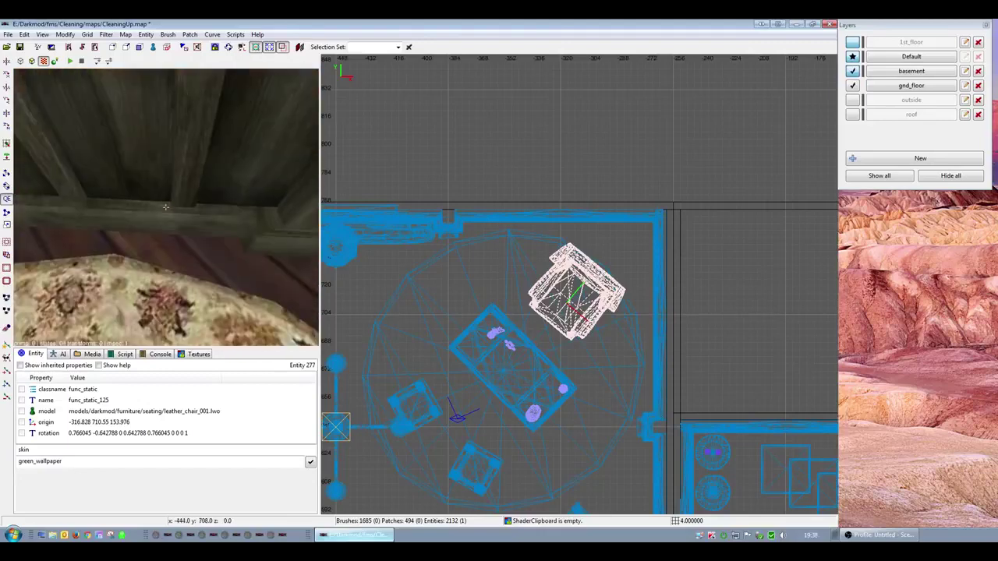
{"action": "right_click", "coordinate": [274, 221]}
{"action": "right_click", "coordinate": [261, 214]}
{"action": "right_click", "coordinate": [256, 207]}
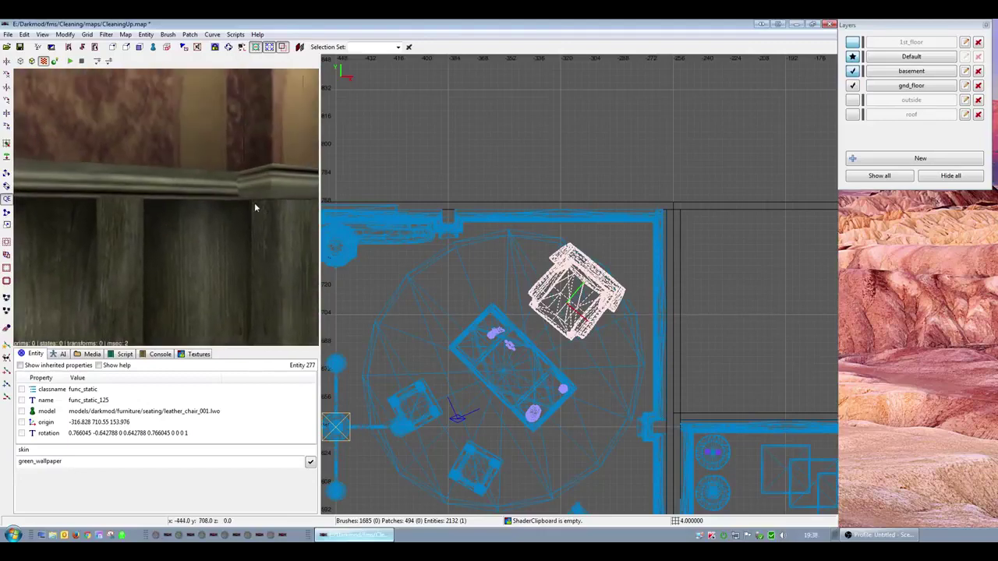
{"action": "right_click", "coordinate": [253, 210]}
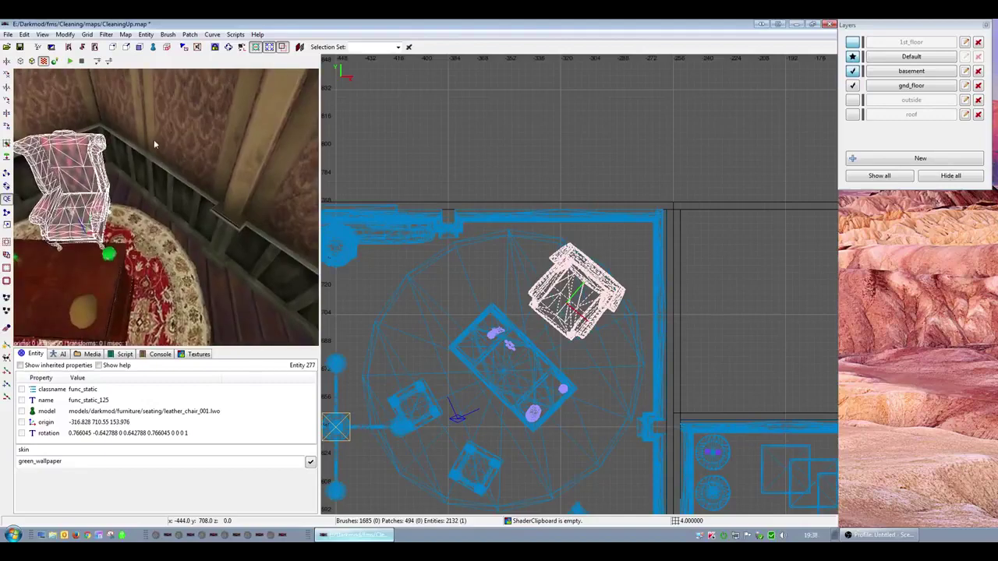
{"action": "scroll", "coordinate": [639, 324], "scroll_direction": "down", "scroll_amount": 4}
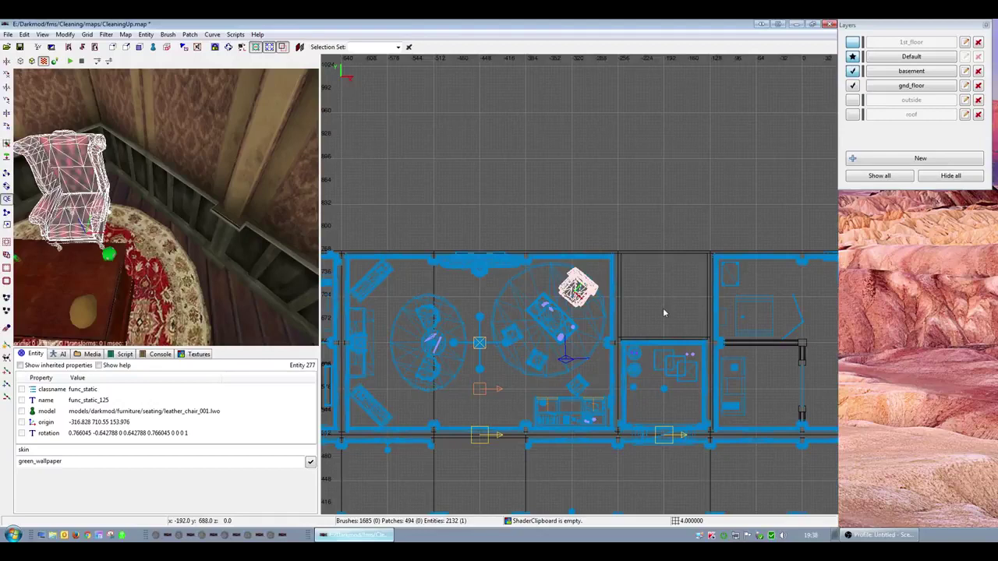
{"action": "right_click", "coordinate": [205, 244]}
{"action": "scroll", "coordinate": [204, 244], "scroll_direction": "up", "scroll_amount": 2}
{"action": "key", "text": "Escape"}
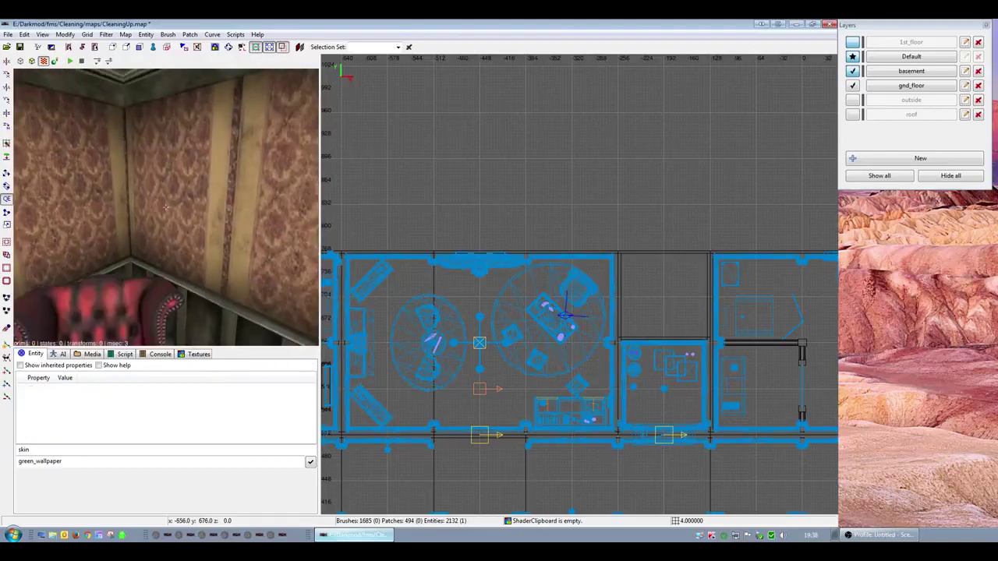
- Inspect the wallpapered corner behind the leather chair and review the available grid sizes
{"action": "right_click", "coordinate": [204, 244]}
{"action": "right_click", "coordinate": [204, 244]}
{"action": "scroll", "coordinate": [205, 244], "scroll_direction": "up", "scroll_amount": 4}
{"action": "right_click", "coordinate": [187, 222]}
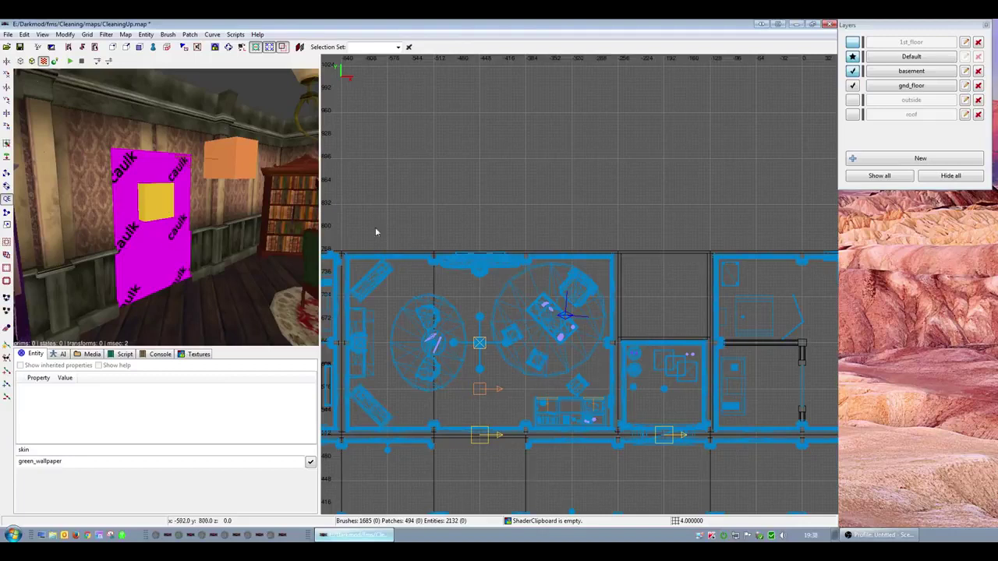
{"action": "left_click", "coordinate": [101, 35]}
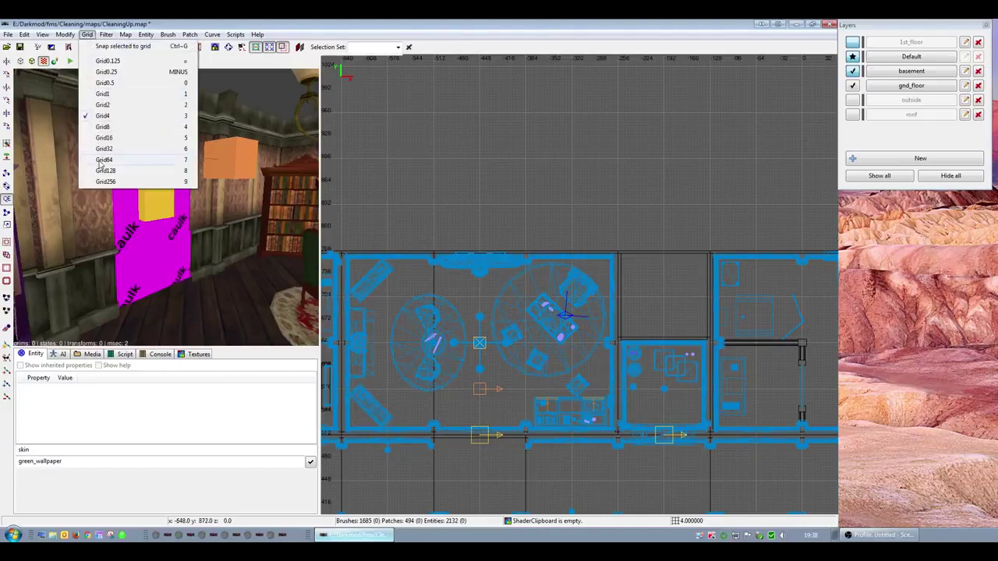
{"action": "left_click", "coordinate": [91, 37]}
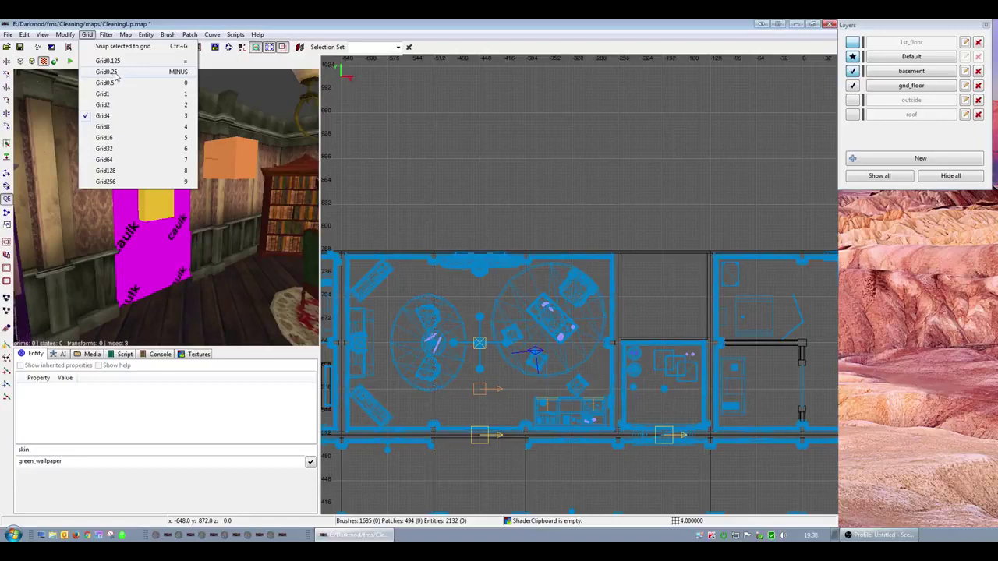
{"action": "right_click", "coordinate": [177, 254]}
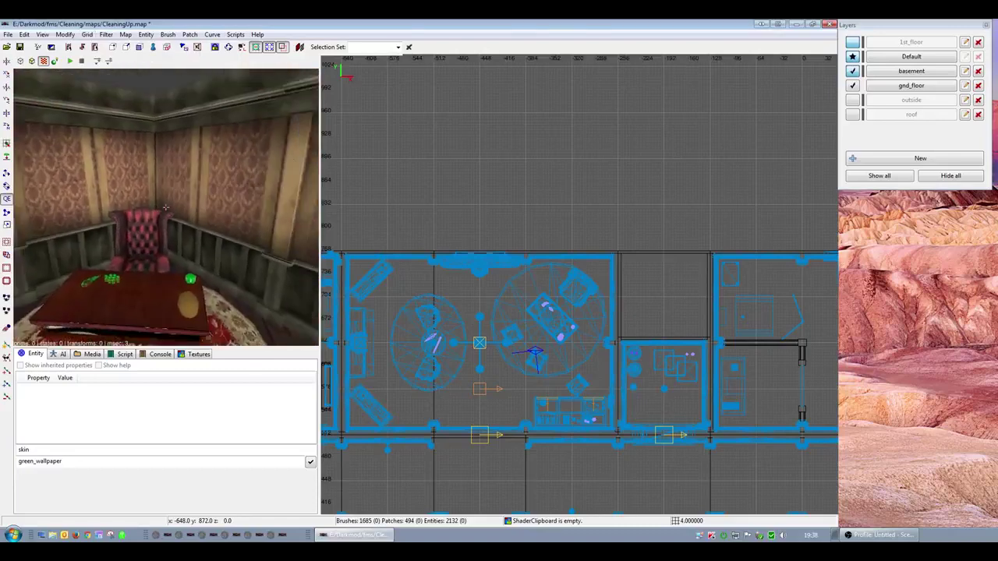
{"action": "key", "text": "Up"}
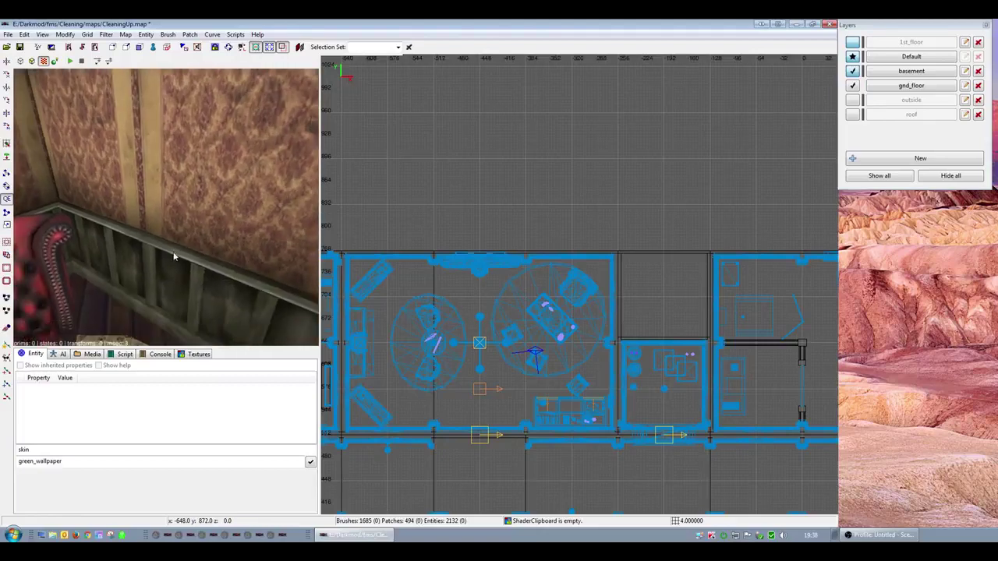
- Highlight the corner wall module around the leather chair to check its outline on the floor plan, and clear the selection
{"action": "left_click", "coordinate": [186, 265], "text": "shift"}
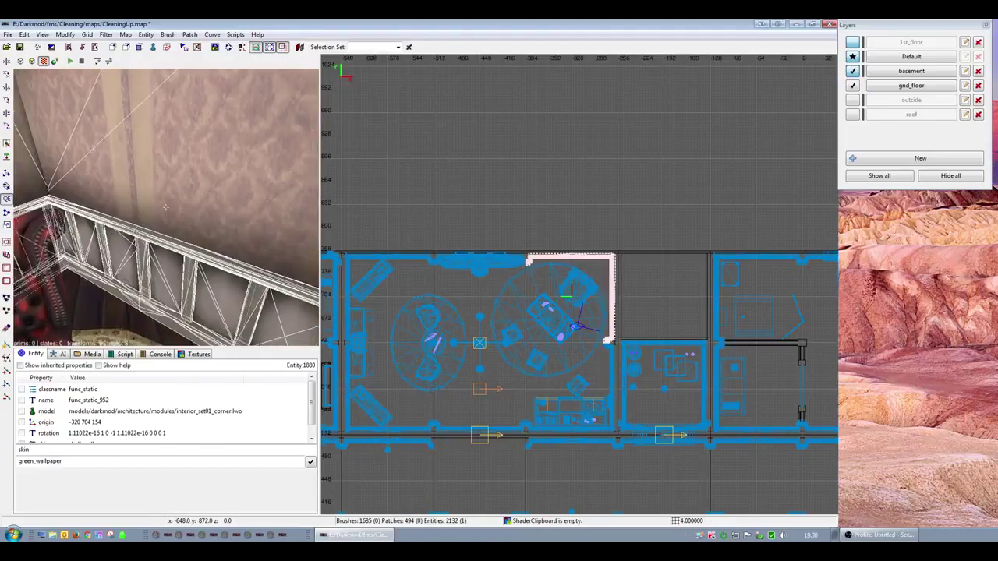
{"action": "key", "text": "Down"}
{"action": "right_click", "coordinate": [205, 192]}
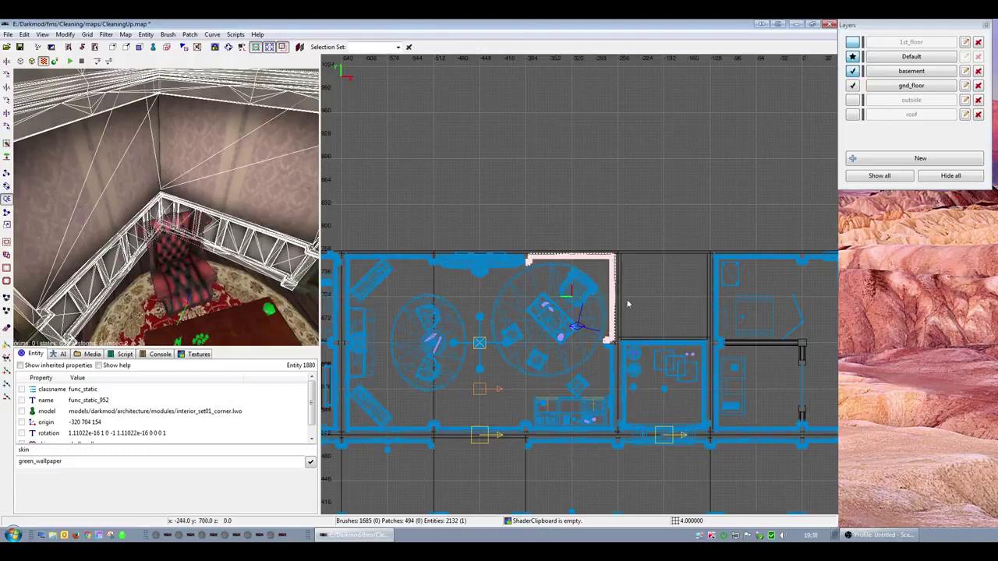
{"action": "key", "text": "Escape"}
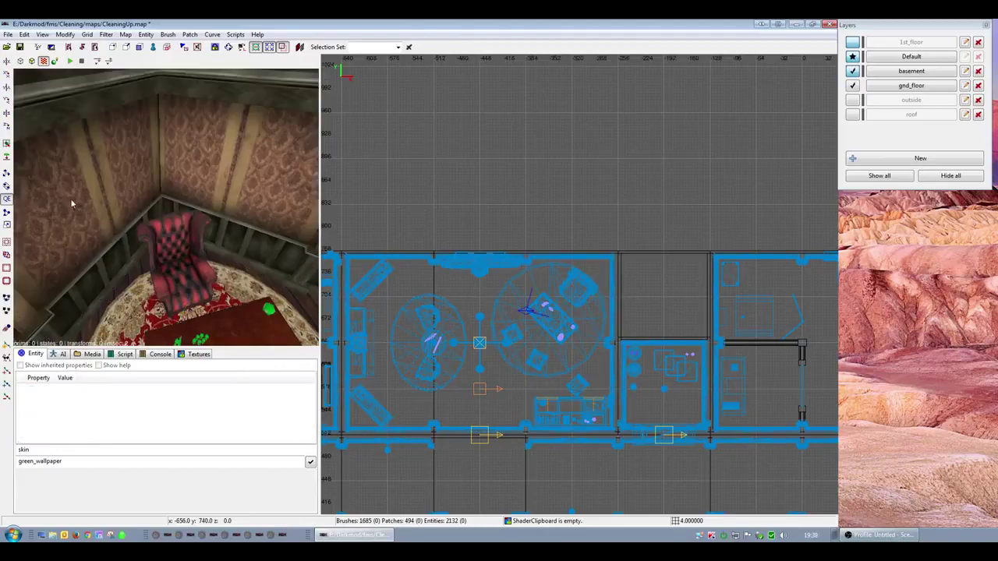
- Survey the ground-floor rooms and corridor from above, looking over the caulk walls and wall modules around the furnished rooms and the bathroom
{"action": "scroll", "coordinate": [70, 205], "scroll_direction": "down", "scroll_amount": 10}
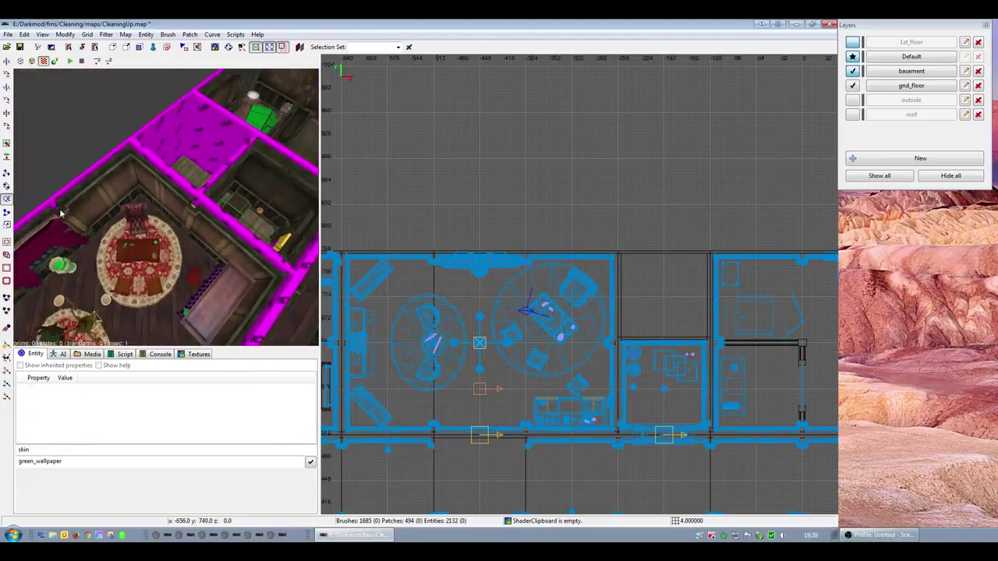
{"action": "right_click_drag", "start_coordinate": [605, 320], "coordinate": [251, 157]}
{"action": "scroll", "coordinate": [606, 320], "scroll_direction": "down", "scroll_amount": 3}
{"action": "right_click_drag", "start_coordinate": [324, 326], "coordinate": [322, 326]}
{"action": "right_click", "coordinate": [201, 304]}
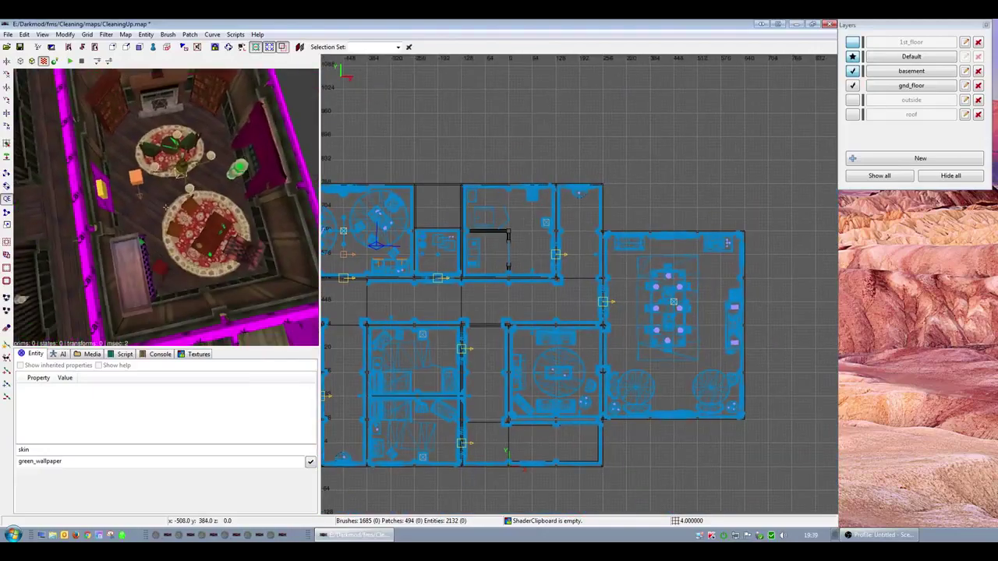
{"action": "scroll", "coordinate": [200, 302], "scroll_direction": "up", "scroll_amount": 8}
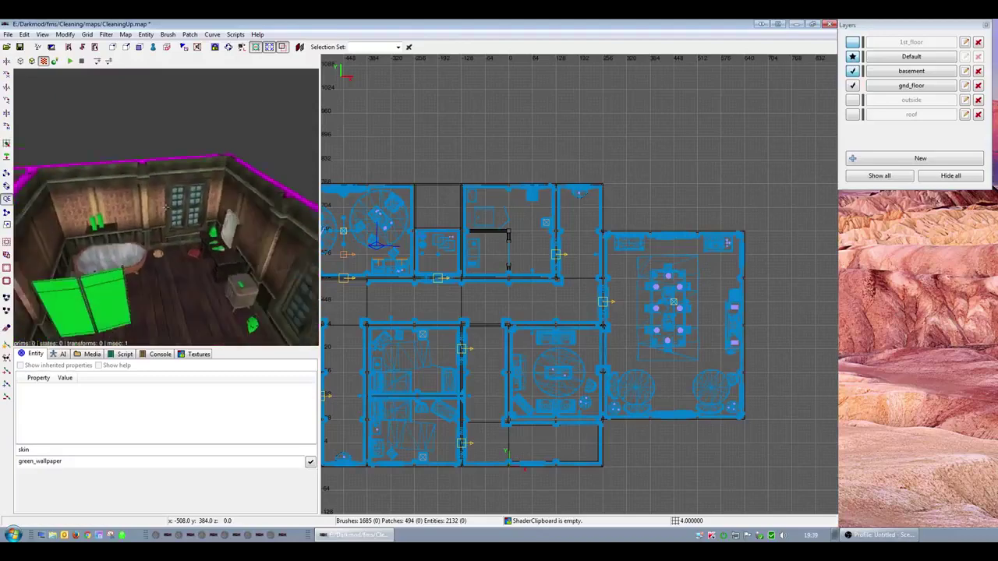
{"action": "right_click", "coordinate": [200, 302]}
{"action": "left_click", "coordinate": [173, 240], "text": "shift"}
{"action": "right_click_drag", "start_coordinate": [165, 206], "coordinate": [123, 203]}
{"action": "key", "text": "Escape"}
{"action": "scroll", "coordinate": [166, 207], "scroll_direction": "down", "scroll_amount": 8}
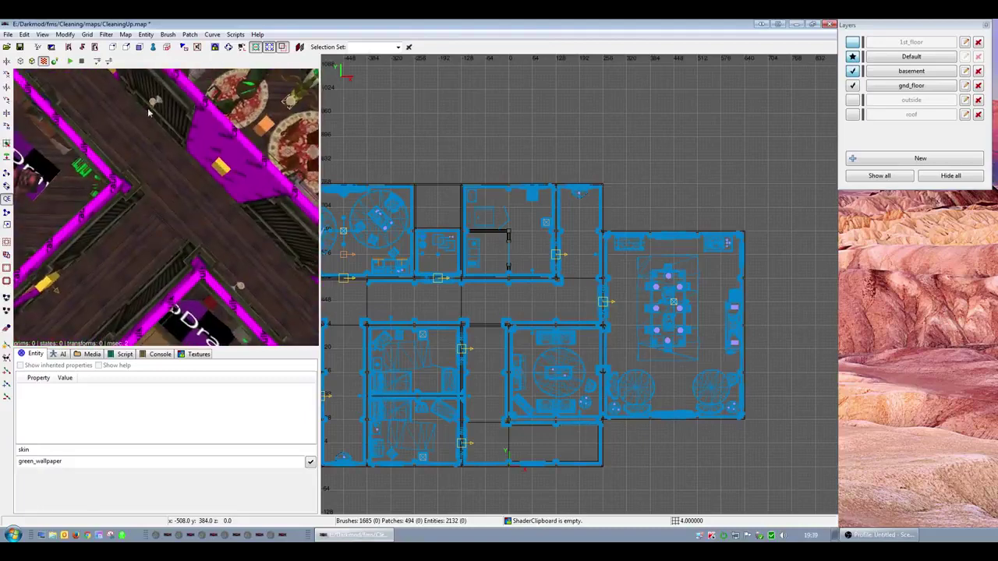
- Select the wall lamps along the corridor to locate them on the floor plan
{"action": "left_click", "coordinate": [161, 99], "text": "shift"}
{"action": "right_click_drag", "start_coordinate": [162, 100], "coordinate": [229, 222]}
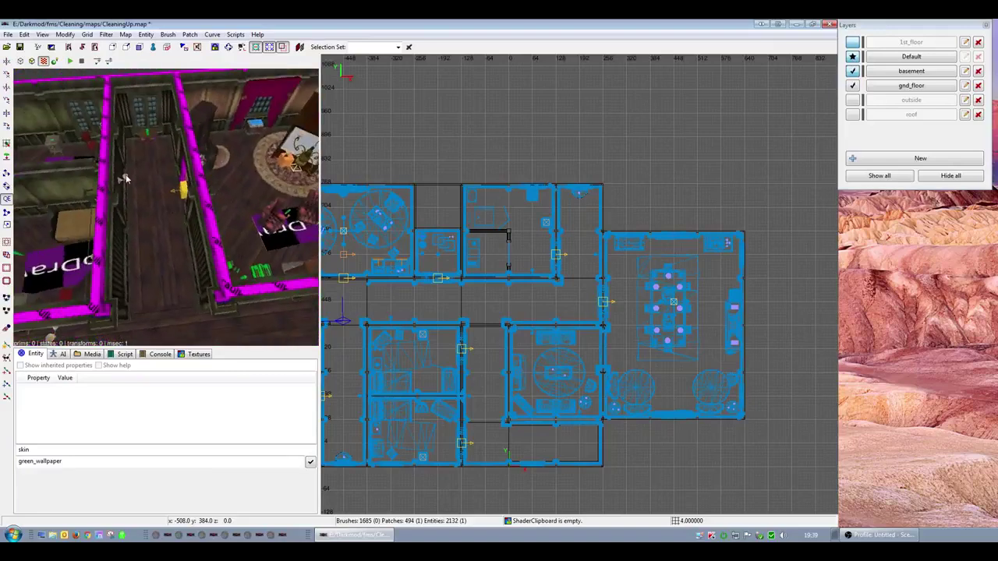
{"action": "left_click", "coordinate": [127, 179], "text": "shift"}
{"action": "right_click_drag", "start_coordinate": [127, 179], "coordinate": [165, 207]}
{"action": "left_click", "coordinate": [151, 186], "text": "shift"}
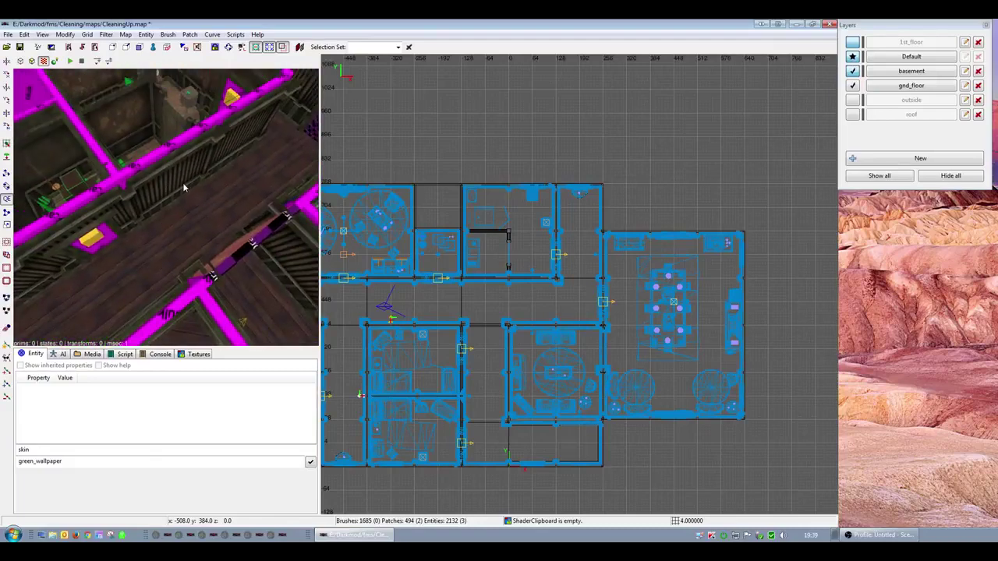
{"action": "right_click_drag", "start_coordinate": [165, 207], "coordinate": [165, 206]}
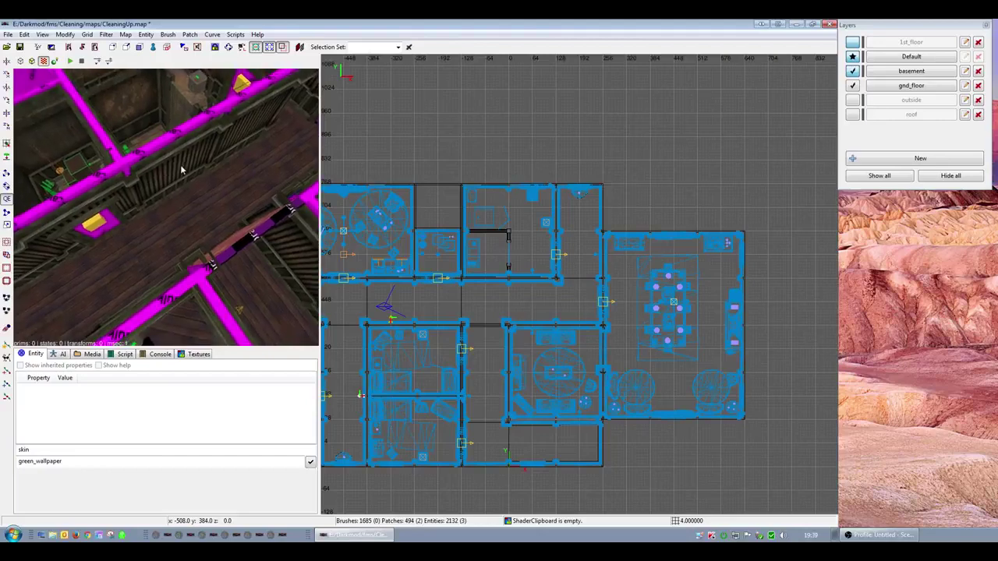
- Examine the spacing of the selected corridor wall lamps in the XY floor plan and deselect them
{"action": "right_click_drag", "start_coordinate": [184, 166], "coordinate": [165, 207]}
{"action": "scroll", "coordinate": [456, 279], "scroll_direction": "down", "scroll_amount": 2}
{"action": "right_click_drag", "start_coordinate": [456, 278], "coordinate": [538, 254]}
{"action": "scroll", "coordinate": [502, 269], "scroll_direction": "up", "scroll_amount": 2}
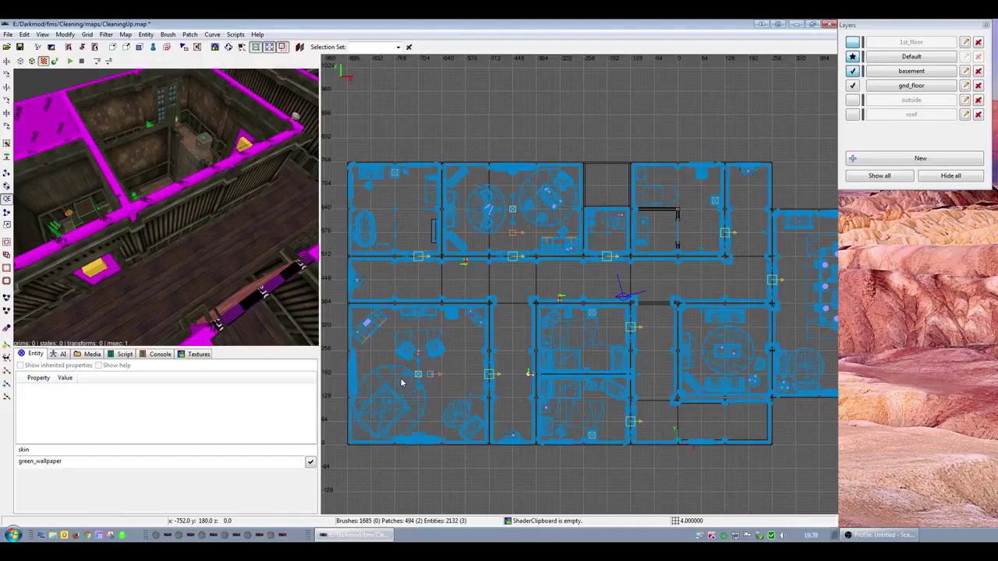
{"action": "scroll", "coordinate": [499, 296], "scroll_direction": "up", "scroll_amount": 3}
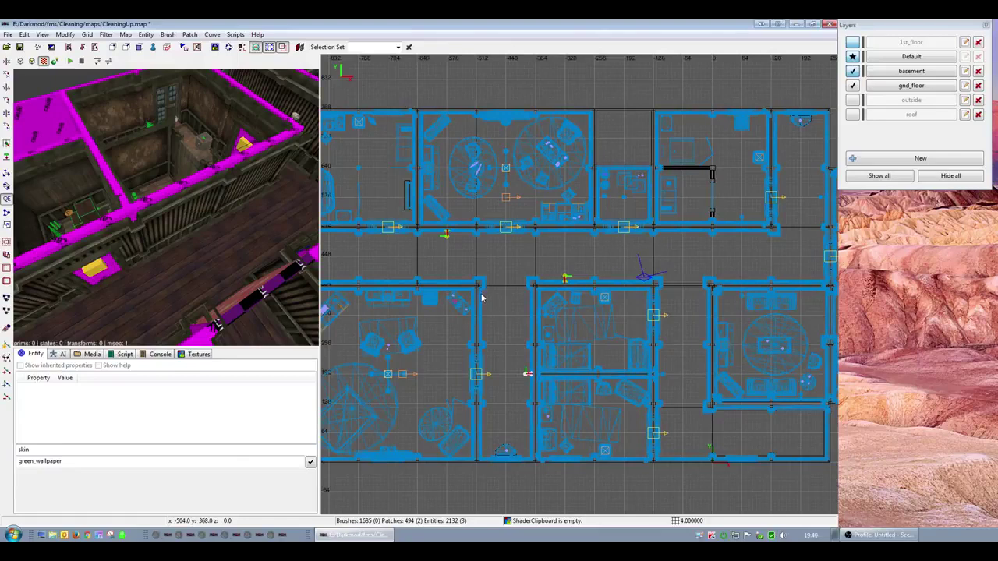
{"action": "right_click", "coordinate": [221, 259]}
{"action": "right_click", "coordinate": [222, 259]}
{"action": "key", "text": "Escape"}
- Select the wall lamp on the long corridor wall, examine how it sits against the slatted panelling, and deselect it
{"action": "right_click", "coordinate": [208, 243]}
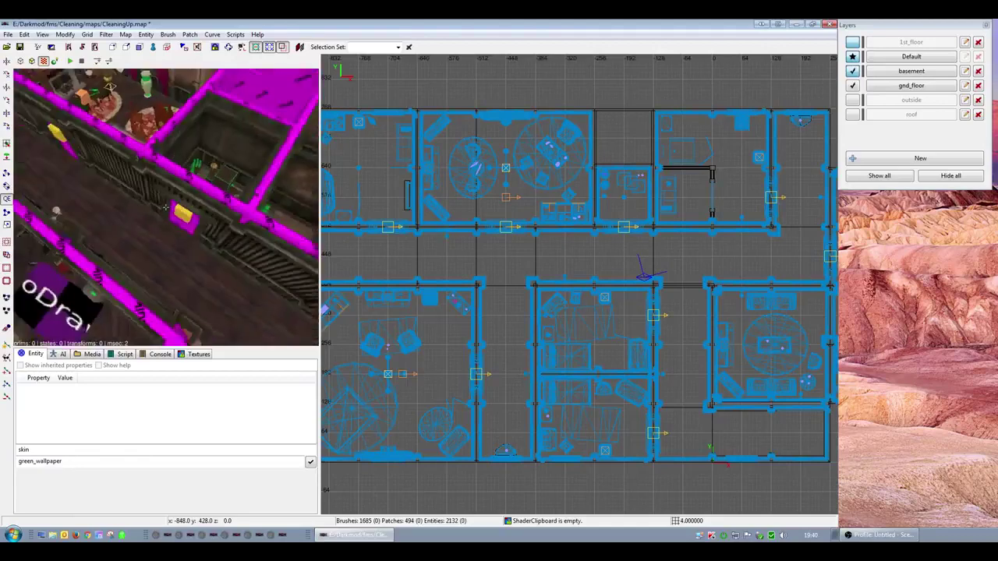
{"action": "right_click", "coordinate": [166, 207]}
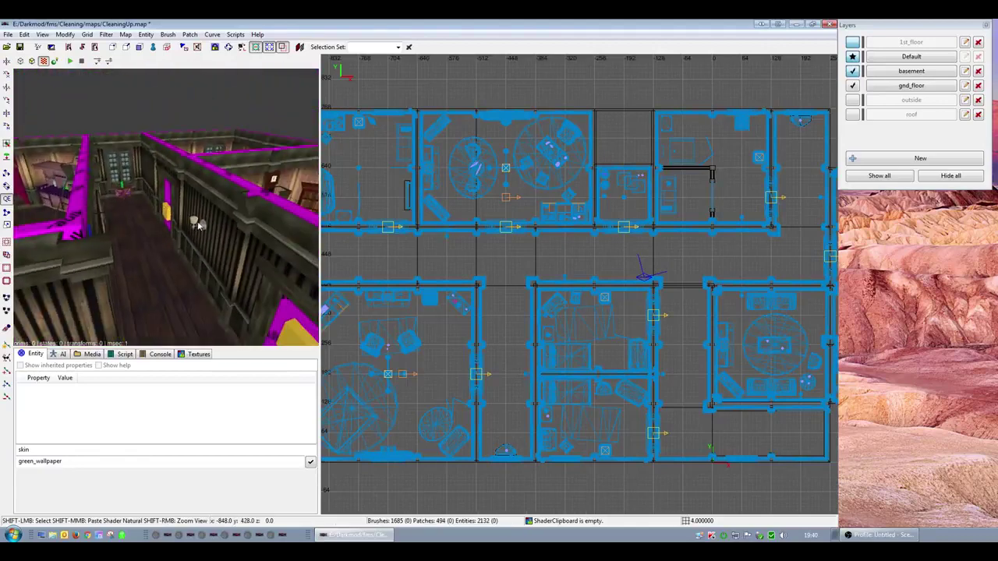
{"action": "left_click", "coordinate": [192, 226], "text": "shift"}
{"action": "key", "text": "Escape"}
{"action": "left_click", "coordinate": [203, 228], "text": "shift"}
{"action": "right_click", "coordinate": [198, 240]}
{"action": "scroll", "coordinate": [198, 240], "scroll_direction": "up", "scroll_amount": 5}
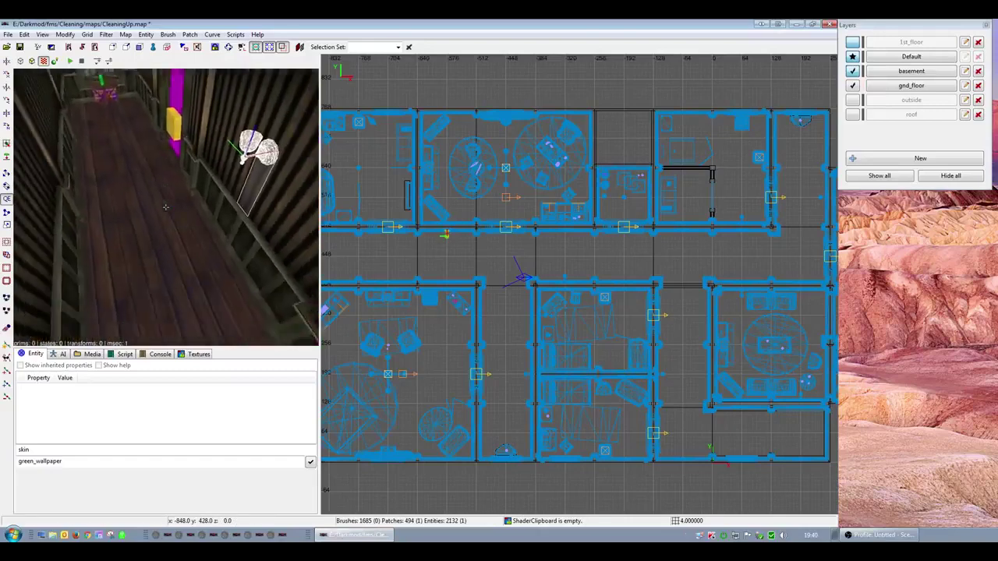
{"action": "right_click", "coordinate": [197, 239]}
{"action": "key", "text": "Escape"}
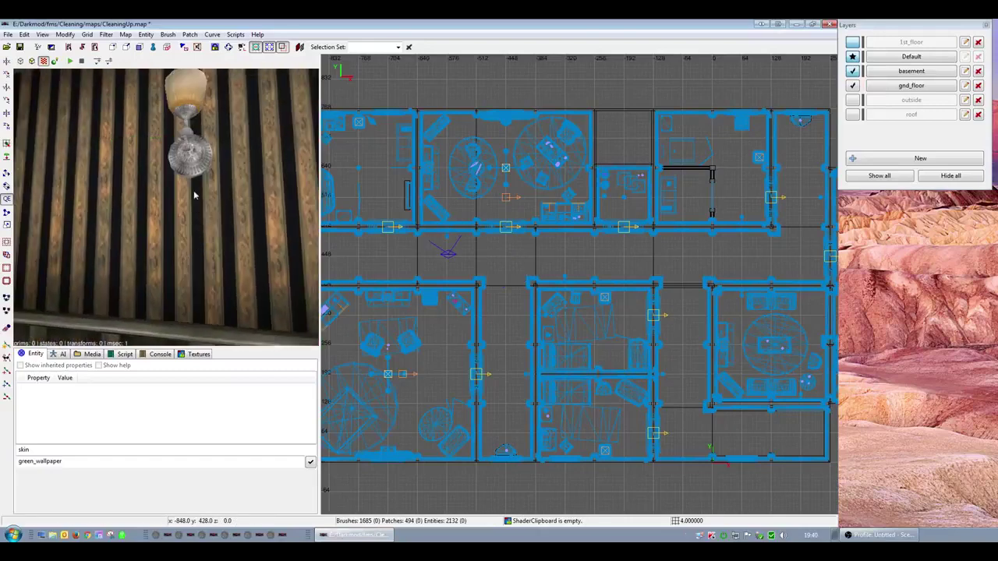
- Set the grid to 0.125 and nudge the corridor wall lamp about 0.25 units toward the wall in the XY view
{"action": "left_click", "coordinate": [193, 174], "text": "shift"}
{"action": "key", "text": "ctrl+Tab"}
{"action": "key", "text": "ctrl+Tab"}
{"action": "key", "text": "ctrl+Tab"}
{"action": "scroll", "coordinate": [653, 302], "scroll_direction": "up", "scroll_amount": 11}
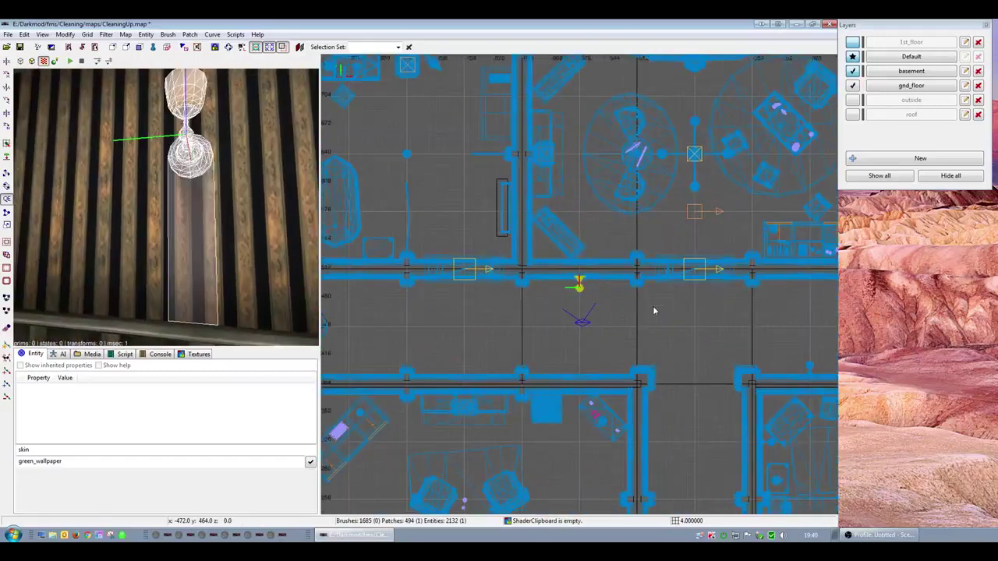
{"action": "right_click_drag", "start_coordinate": [650, 300], "coordinate": [640, 313]}
{"action": "scroll", "coordinate": [650, 300], "scroll_direction": "up", "scroll_amount": 5}
{"action": "key", "text": "bracketleft"}
{"action": "key", "text": "bracketleft"}
{"action": "key", "text": "bracketleft"}
{"action": "key", "text": "bracketleft"}
{"action": "key", "text": "bracketleft"}
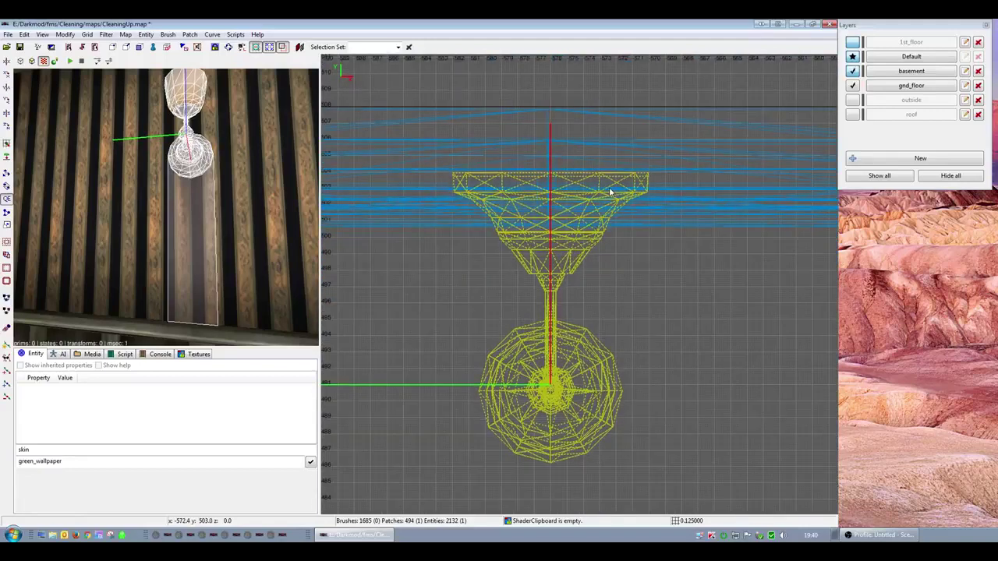
{"action": "key", "text": "Escape"}
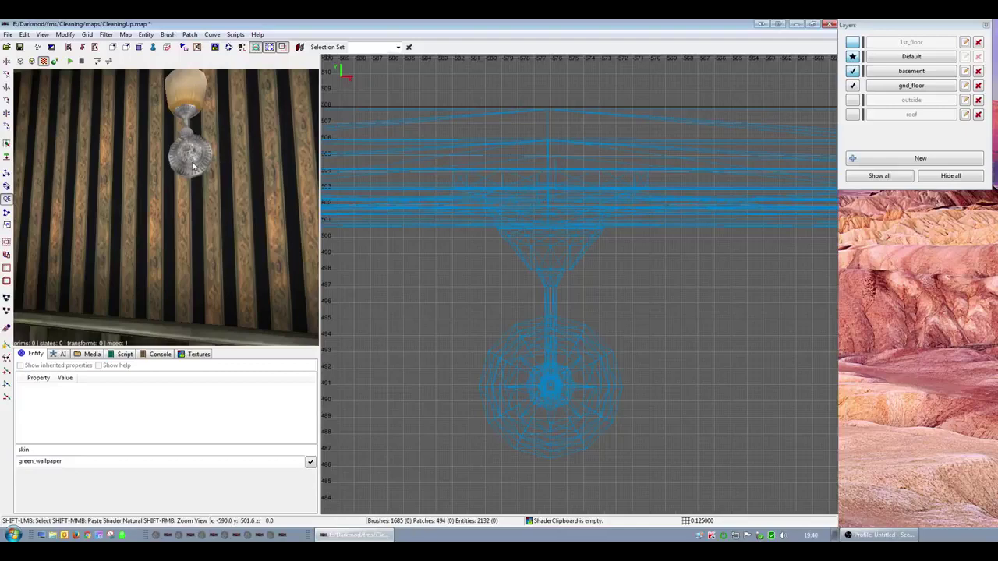
- Turn off the Patches filter to show the patch below the corridor wall lamp, and select the lamp again
{"action": "left_click", "coordinate": [192, 175], "text": "shift"}
{"action": "left_click", "coordinate": [106, 34]}
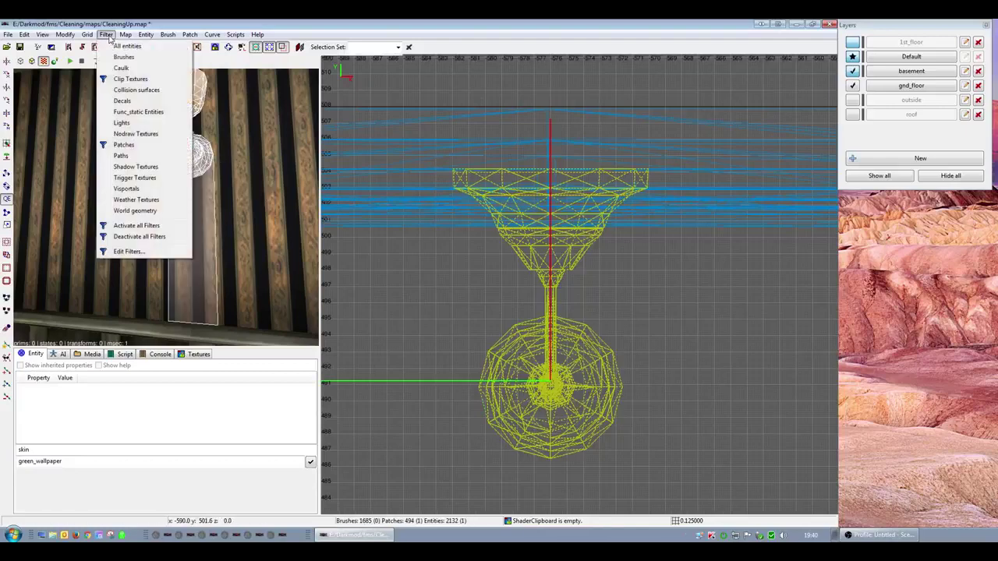
{"action": "left_click", "coordinate": [132, 92]}
{"action": "key", "text": "Escape"}
{"action": "left_click", "coordinate": [192, 162], "text": "shift"}
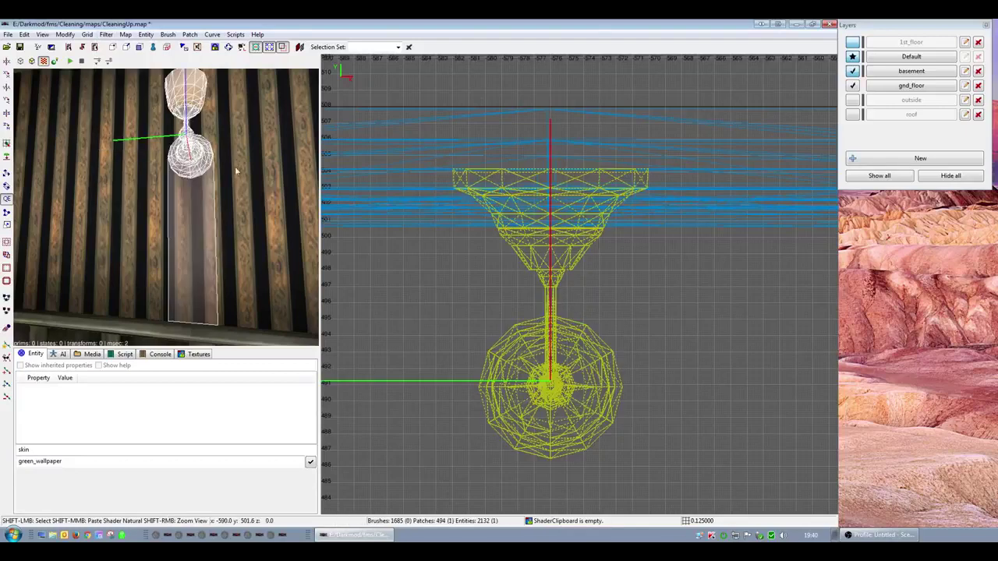
- Try nudging the wall lamp 0.125 units further toward the wall, and inspect its mounting plate up close
{"action": "key", "text": "alt+Up"}
{"action": "right_click", "coordinate": [226, 204]}
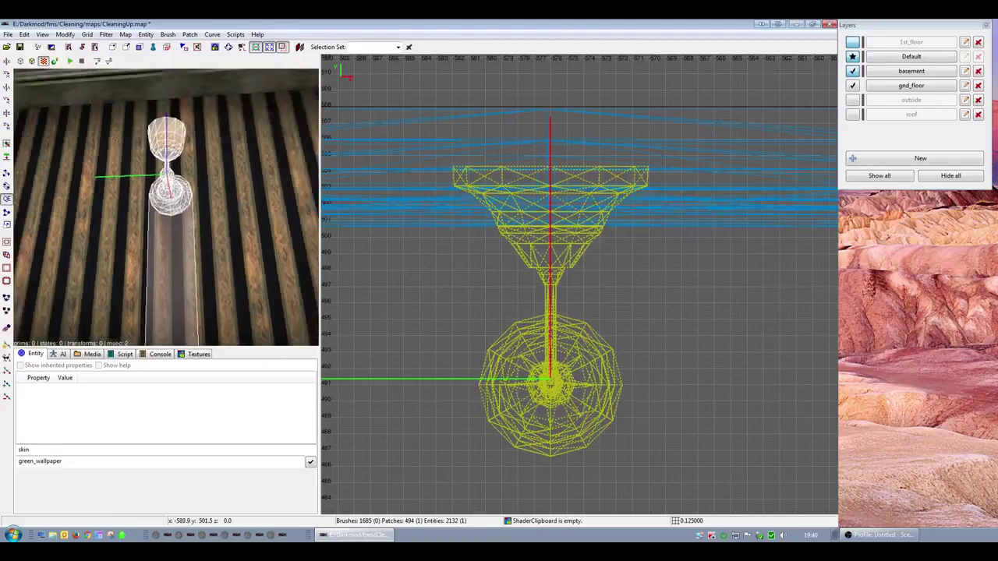
{"action": "right_click", "coordinate": [165, 207]}
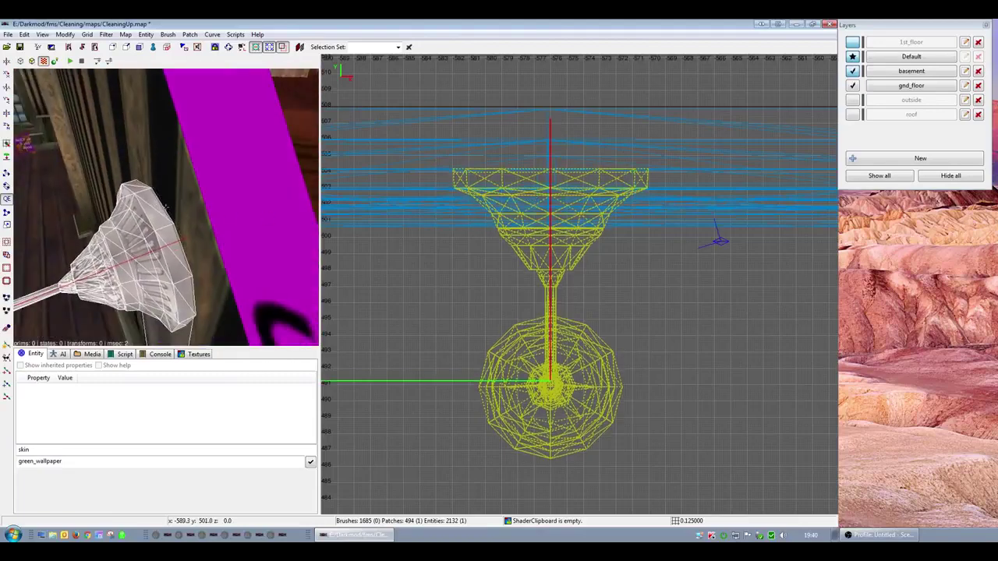
{"action": "key", "text": "Escape"}
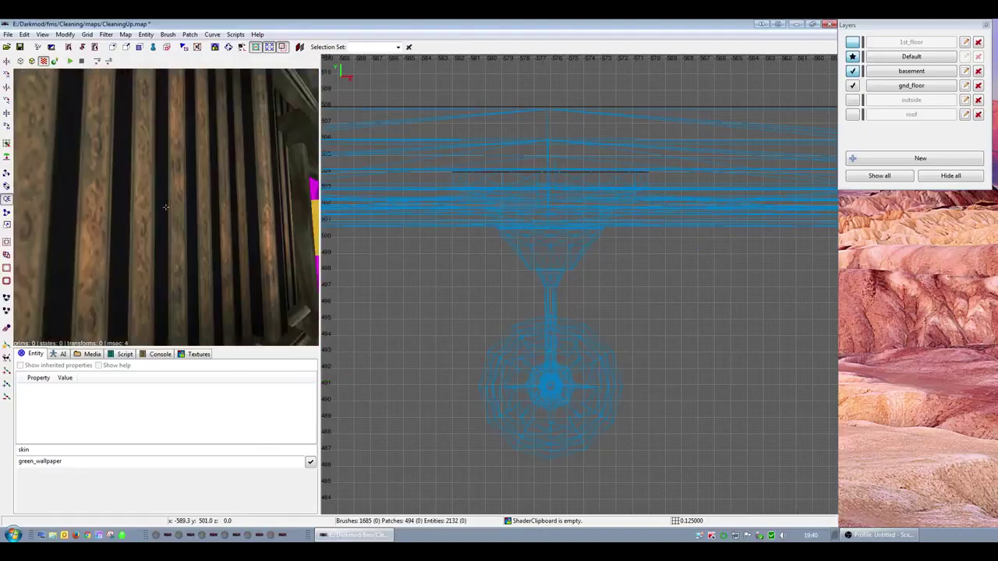
{"action": "key", "text": "Down"}
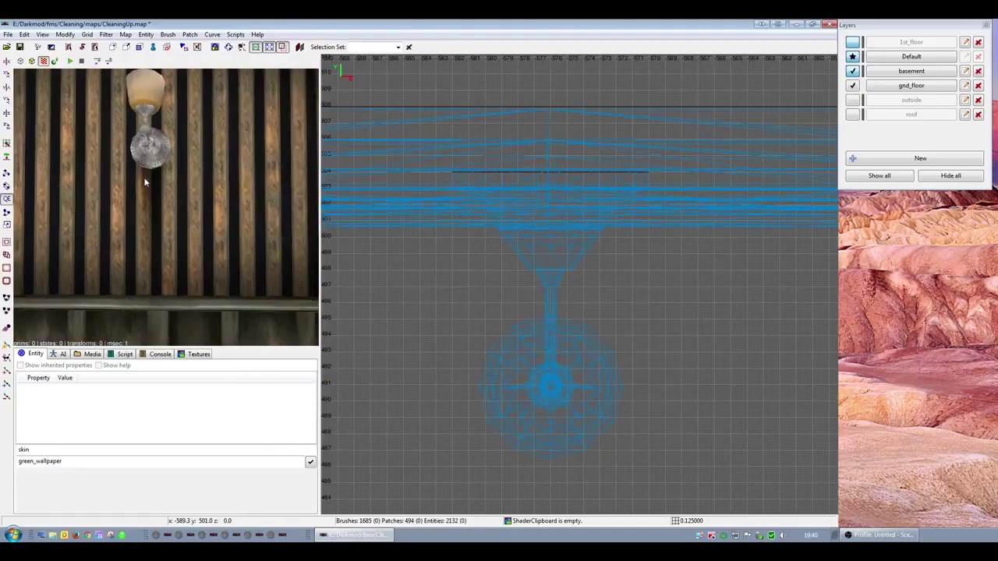
- Duplicate the corridor wall lamp on grid 8 and place the copy further along the same wall, past the small room's doorway
{"action": "left_click", "coordinate": [149, 191], "text": "shift"}
{"action": "key", "text": "4"}
{"action": "scroll", "coordinate": [567, 288], "scroll_direction": "down", "scroll_amount": 4}
{"action": "key", "text": "ctrl+Tab"}
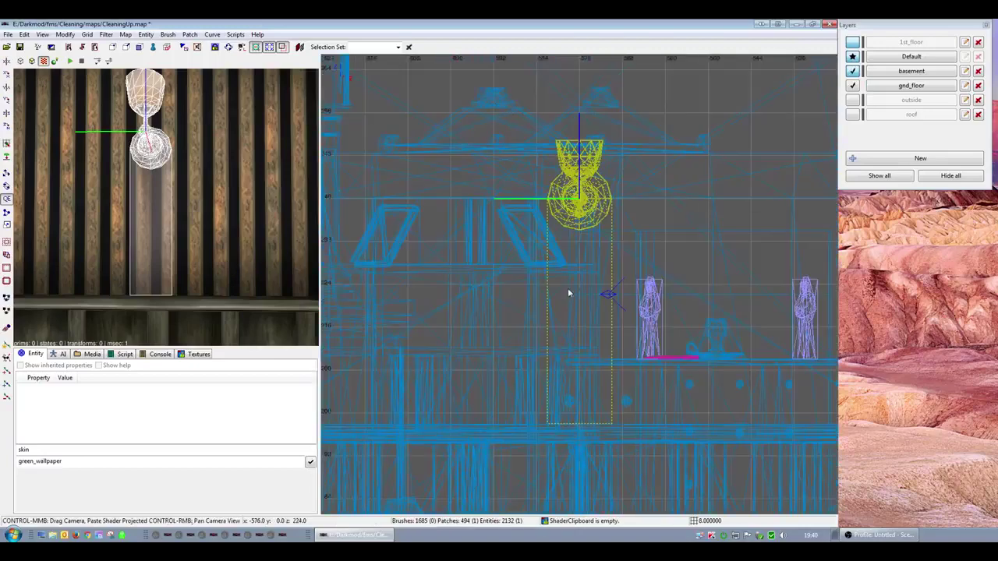
{"action": "key", "text": "ctrl+Tab"}
{"action": "key", "text": "ctrl+Tab"}
{"action": "scroll", "coordinate": [595, 299], "scroll_direction": "down", "scroll_amount": 8}
{"action": "right_click_drag", "start_coordinate": [606, 315], "coordinate": [519, 304]}
{"action": "key", "text": "space"}
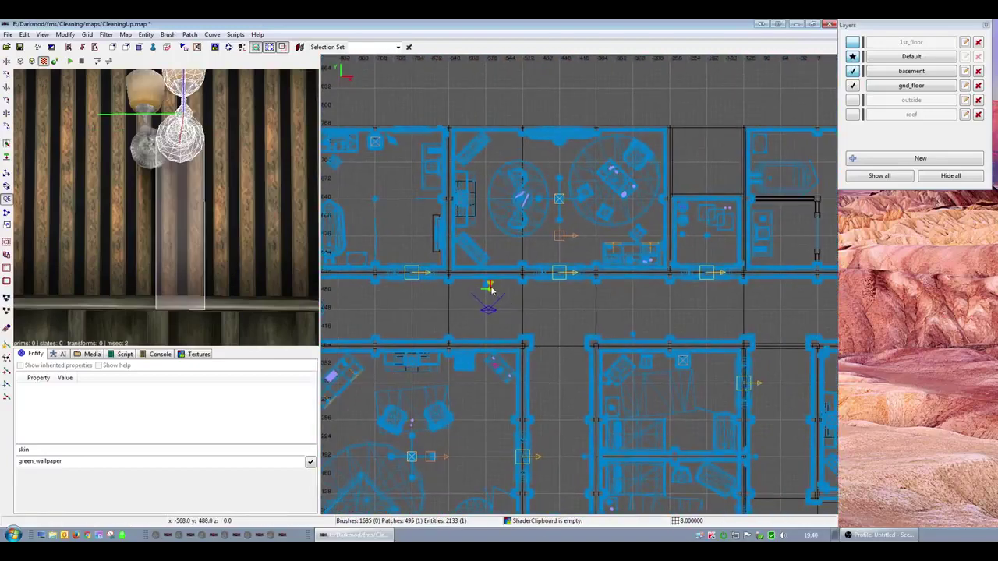
{"action": "mouse_move", "coordinate": [492, 289]}
{"action": "left_mouse_down"}
{"action": "mouse_move", "coordinate": [818, 289]}
{"action": "mouse_move", "coordinate": [448, 285]}
{"action": "left_mouse_up"}
{"action": "right_click", "coordinate": [158, 267]}
{"action": "key", "text": "Up"}
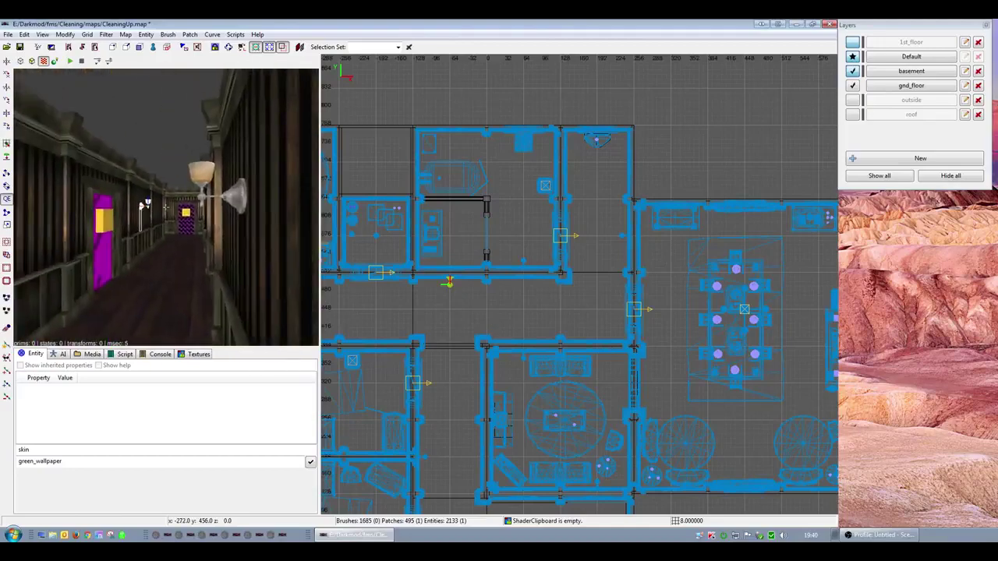
{"action": "key", "text": "Down"}
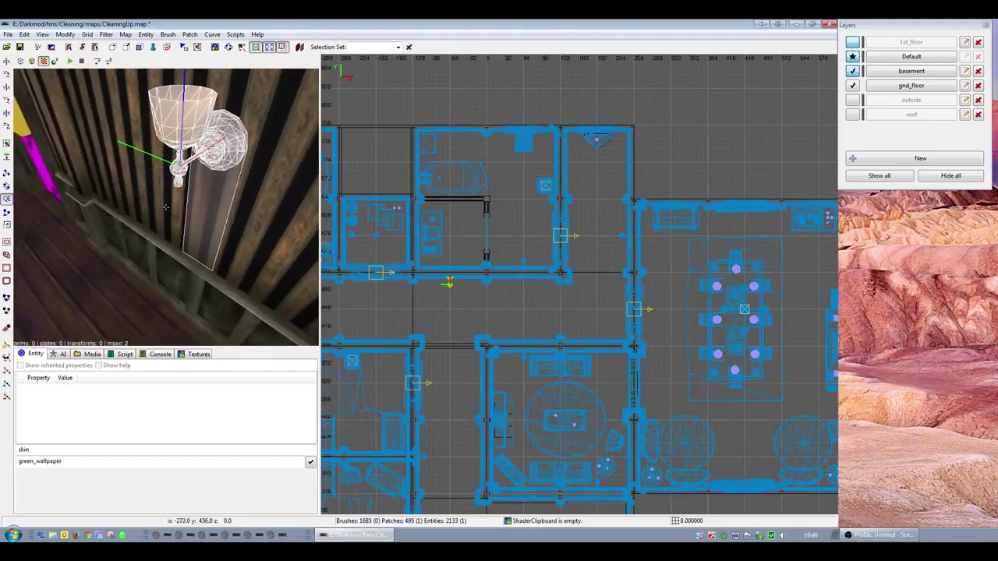
{"action": "key", "text": "Up"}
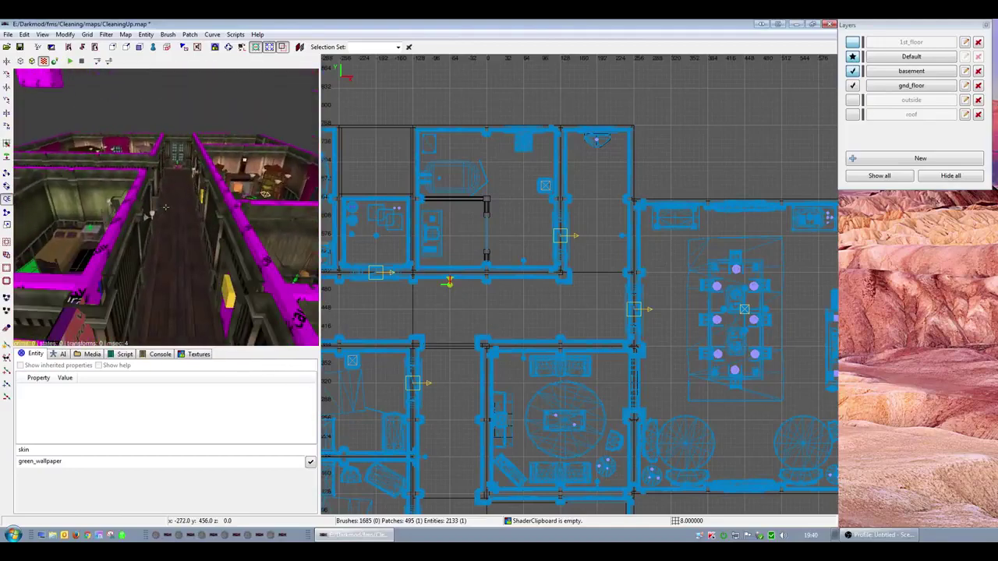
- Examine the duplicated wall lamp and its spacing from the neighbouring lamps and doorways along the corridor in the 3D view
{"action": "right_click", "coordinate": [165, 208]}
{"action": "key", "text": "Escape"}
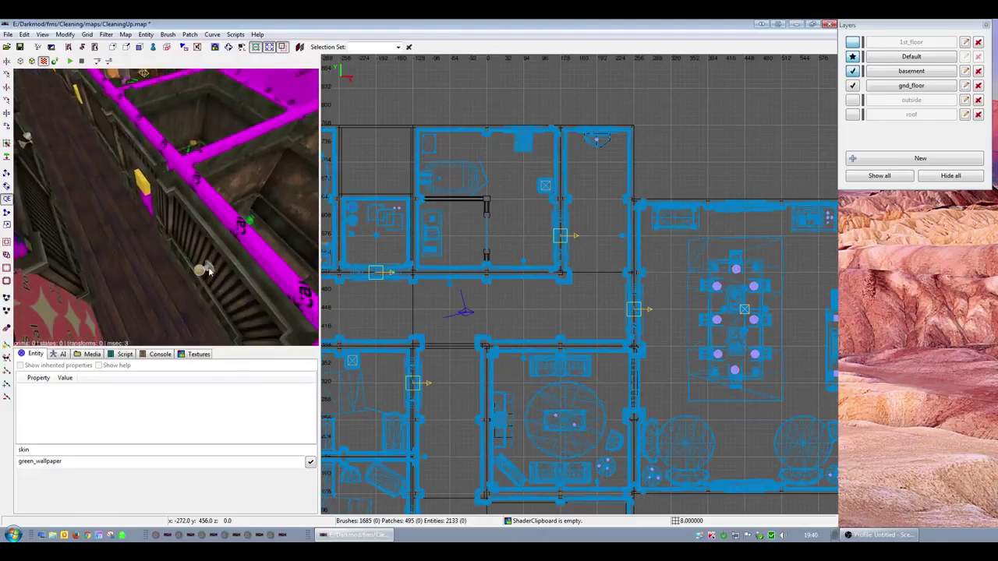
{"action": "left_click", "coordinate": [209, 270], "text": "shift"}
{"action": "key", "text": "Left"}
{"action": "scroll", "coordinate": [226, 291], "scroll_direction": "down", "scroll_amount": 3}
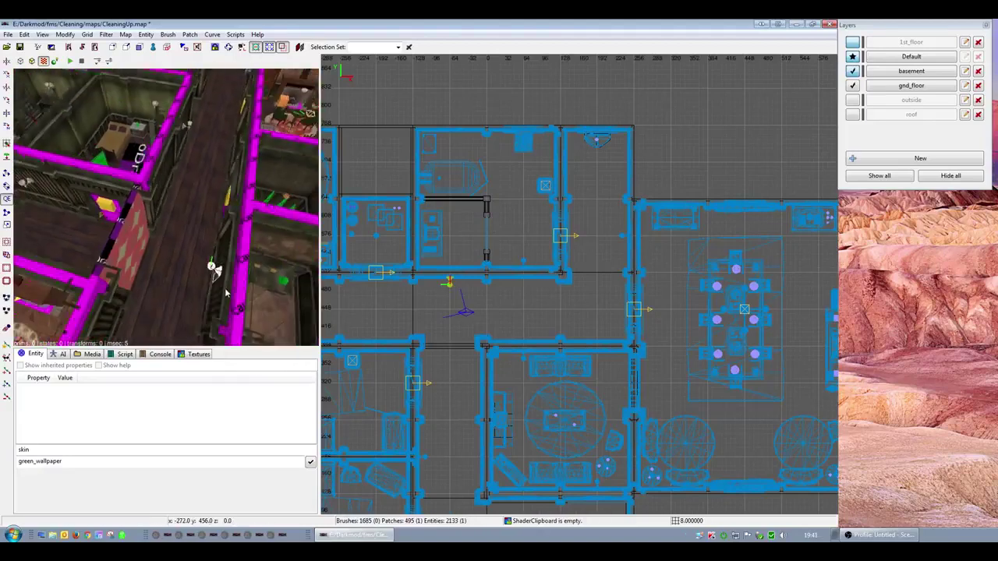
{"action": "right_click", "coordinate": [185, 153]}
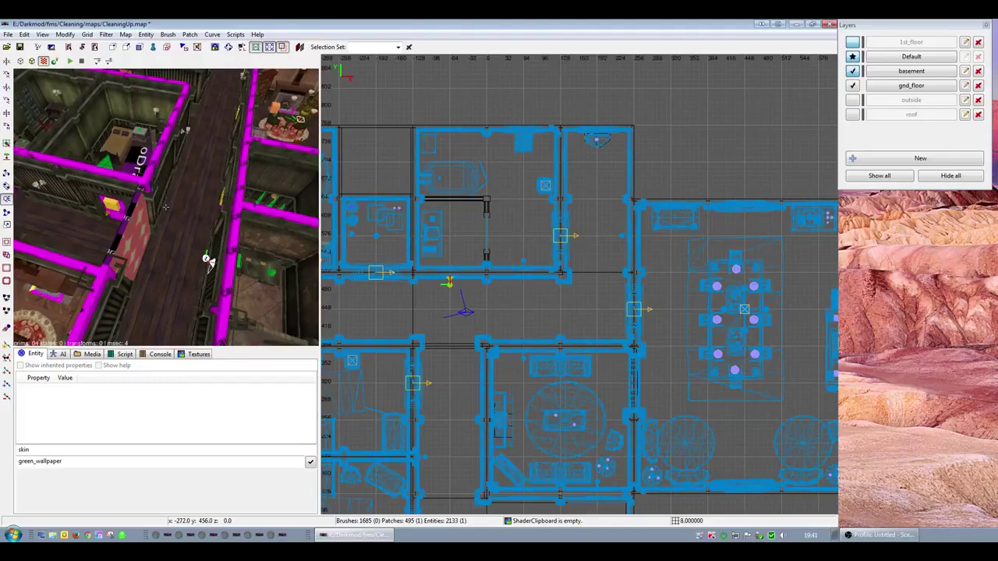
{"action": "right_click_drag", "start_coordinate": [281, 238], "coordinate": [224, 184]}
{"action": "right_click", "coordinate": [191, 274]}
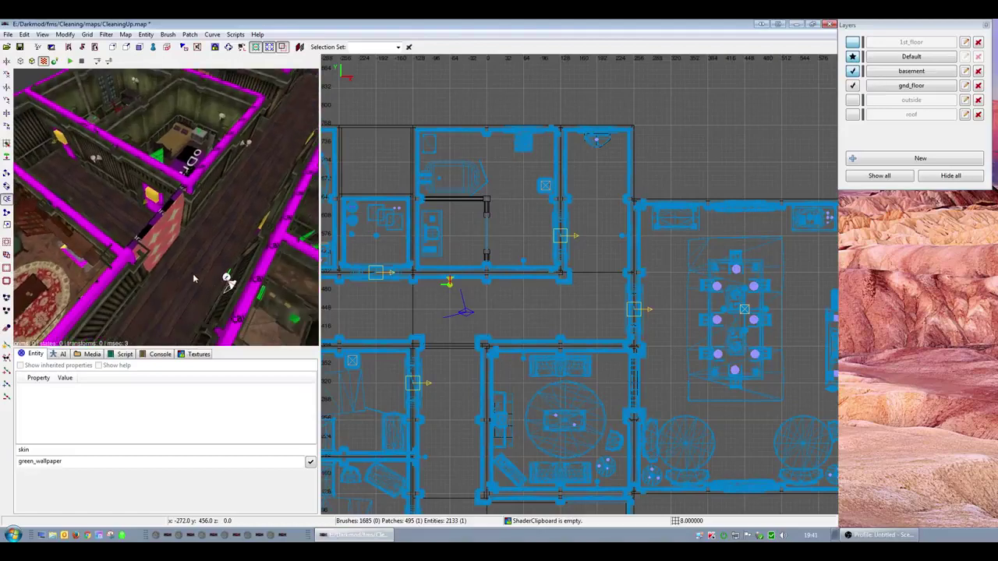
{"action": "right_click", "coordinate": [195, 279]}
{"action": "right_click", "coordinate": [315, 251]}
{"action": "right_click", "coordinate": [200, 260]}
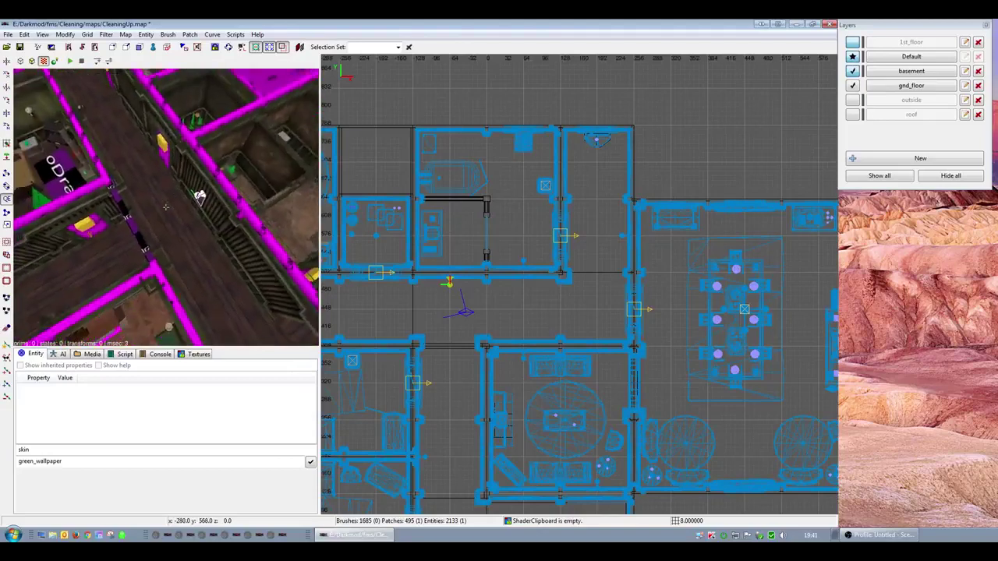
{"action": "right_click", "coordinate": [198, 201]}
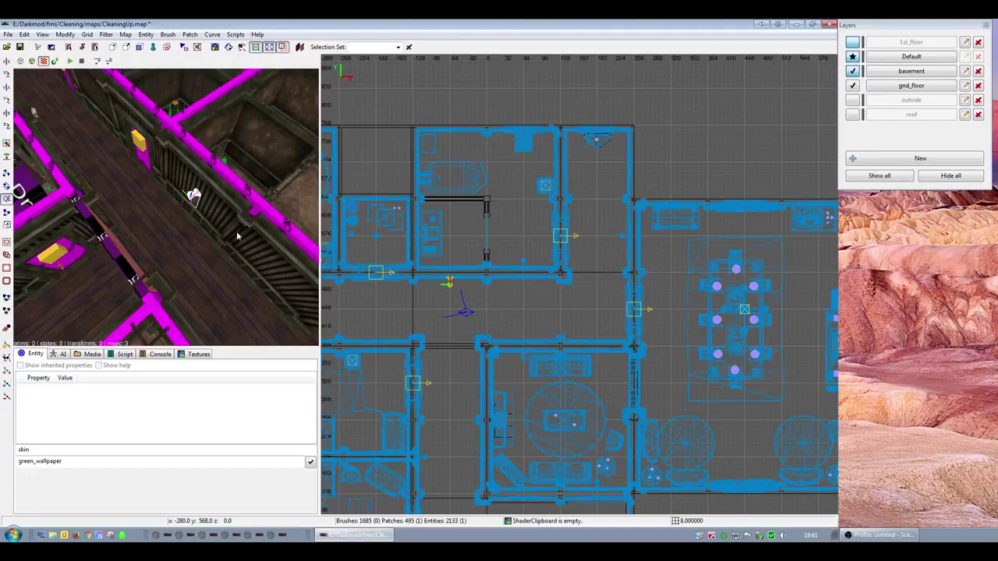
- Look over the ground floor plan in the XY view, checking the corridors, bedrooms, dining room and study
{"action": "scroll", "coordinate": [501, 270], "scroll_direction": "up", "scroll_amount": 3}
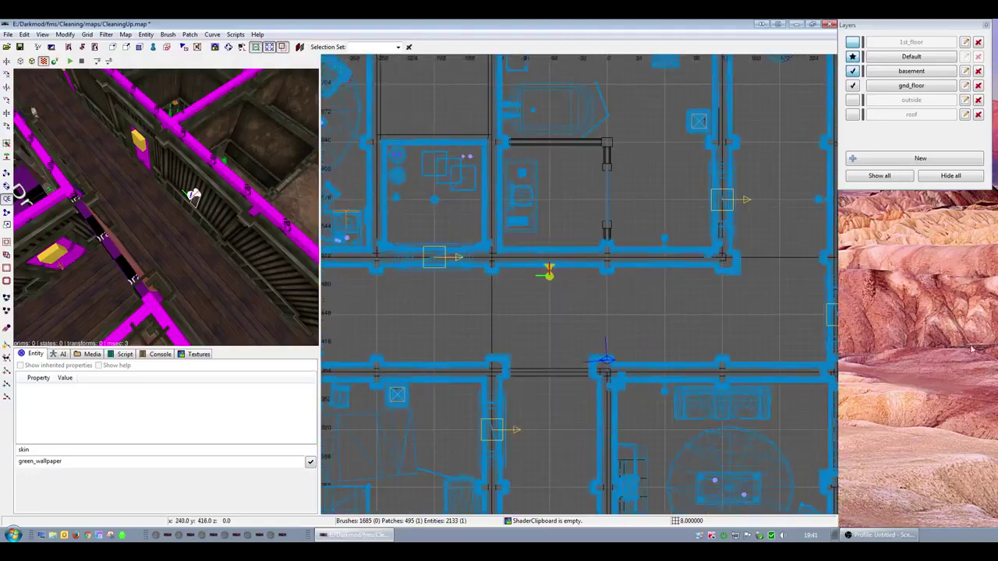
{"action": "right_click_drag", "start_coordinate": [544, 302], "coordinate": [642, 336]}
{"action": "right_click_drag", "start_coordinate": [560, 313], "coordinate": [609, 341]}
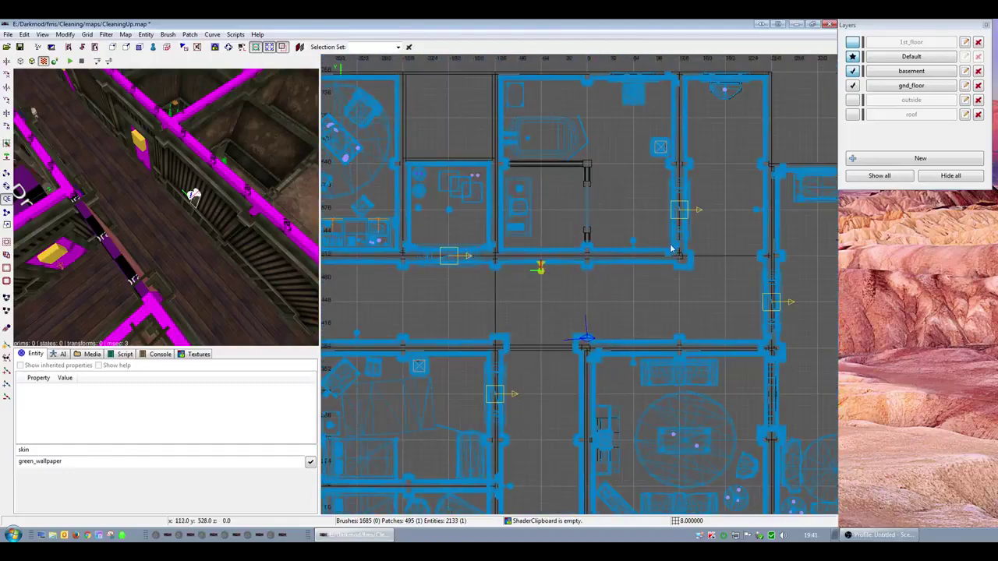
{"action": "right_click_drag", "start_coordinate": [563, 417], "coordinate": [738, 305]}
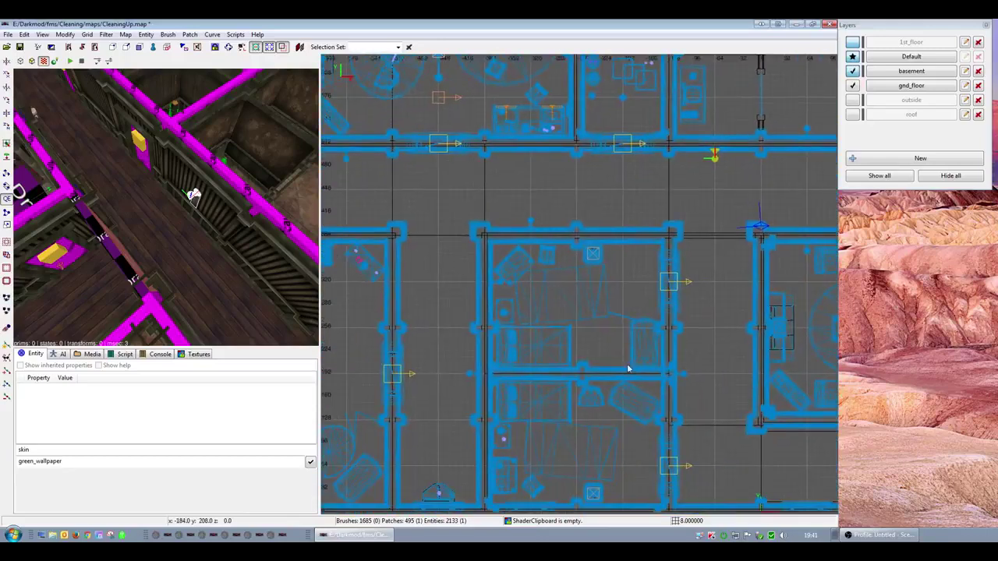
{"action": "right_click_drag", "start_coordinate": [573, 417], "coordinate": [734, 560]}
{"action": "right_click_drag", "start_coordinate": [511, 281], "coordinate": [319, 25]}
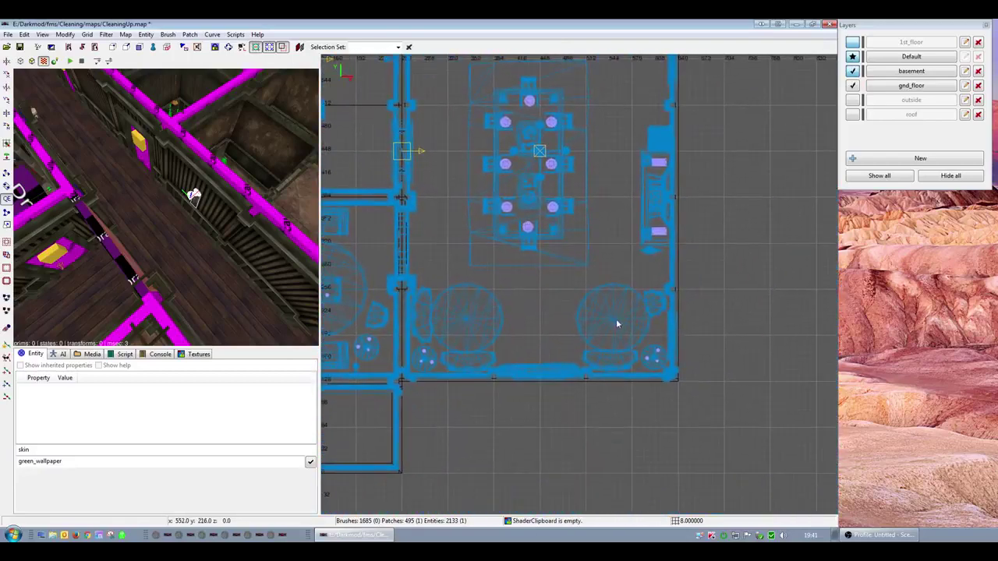
{"action": "right_click_drag", "start_coordinate": [572, 329], "coordinate": [875, 328]}
{"action": "right_click_drag", "start_coordinate": [535, 326], "coordinate": [714, 363]}
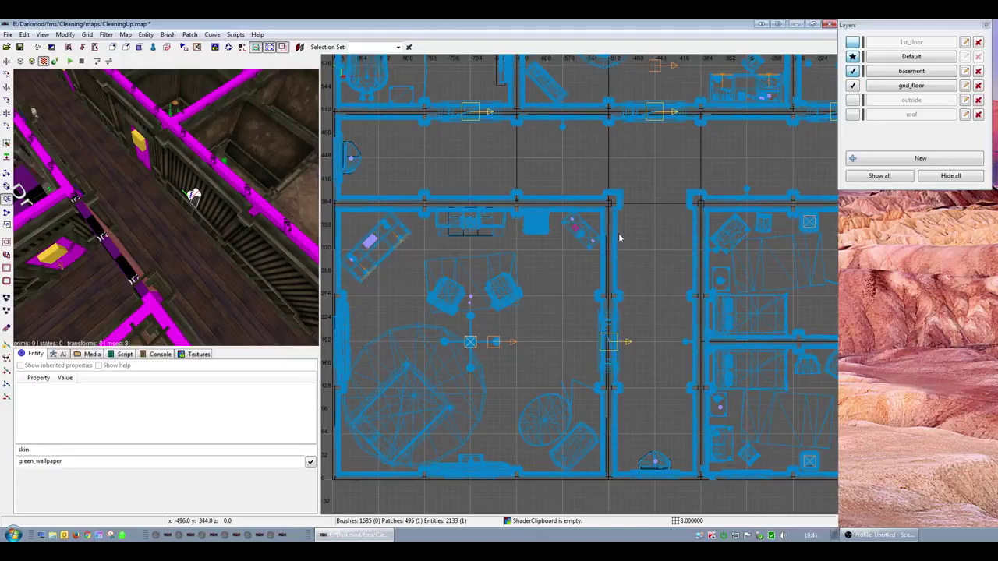
- View the floor from the side in the XZ view, deselect the lamp, and look over the dining room in 3D
{"action": "key", "text": "ctrl+Tab"}
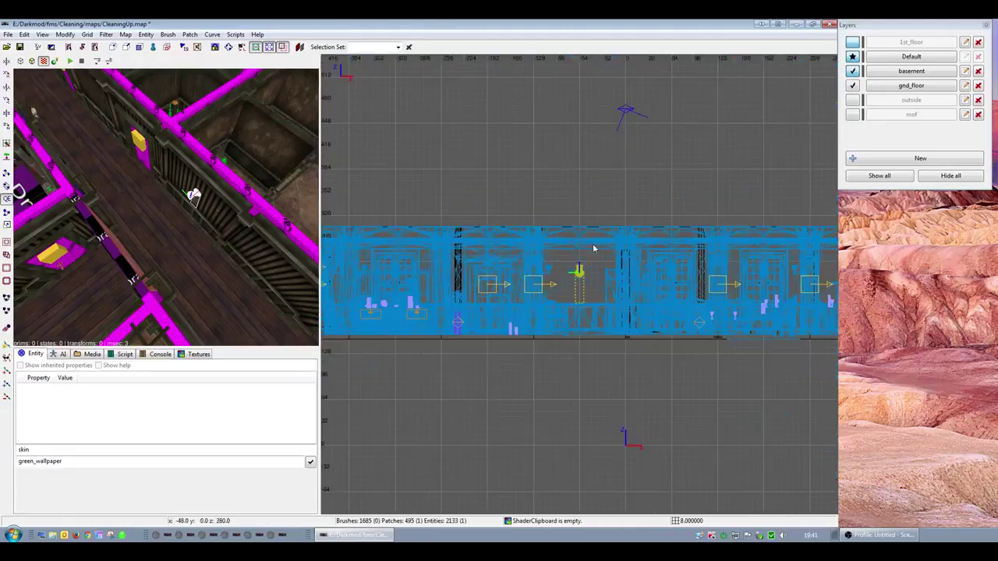
{"action": "scroll", "coordinate": [577, 311], "scroll_direction": "down", "scroll_amount": 4}
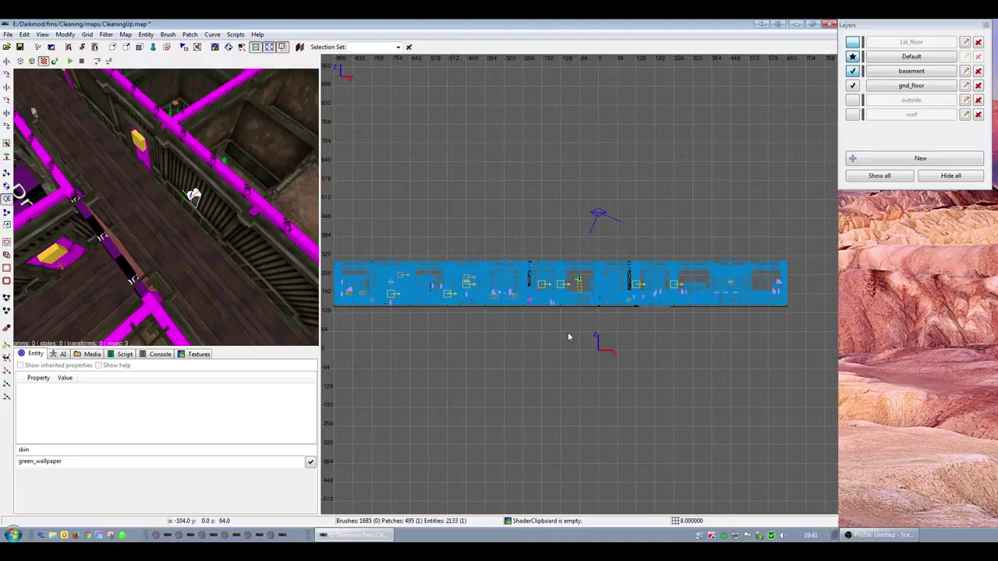
{"action": "right_click", "coordinate": [205, 228]}
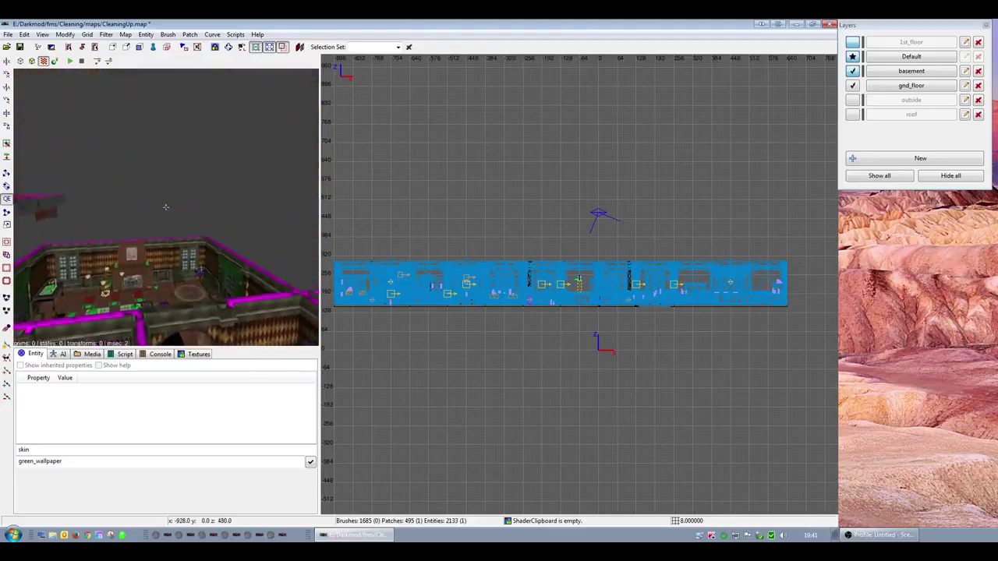
{"action": "scroll", "coordinate": [166, 207], "scroll_direction": "up", "scroll_amount": 5}
{"action": "key", "text": "Escape"}
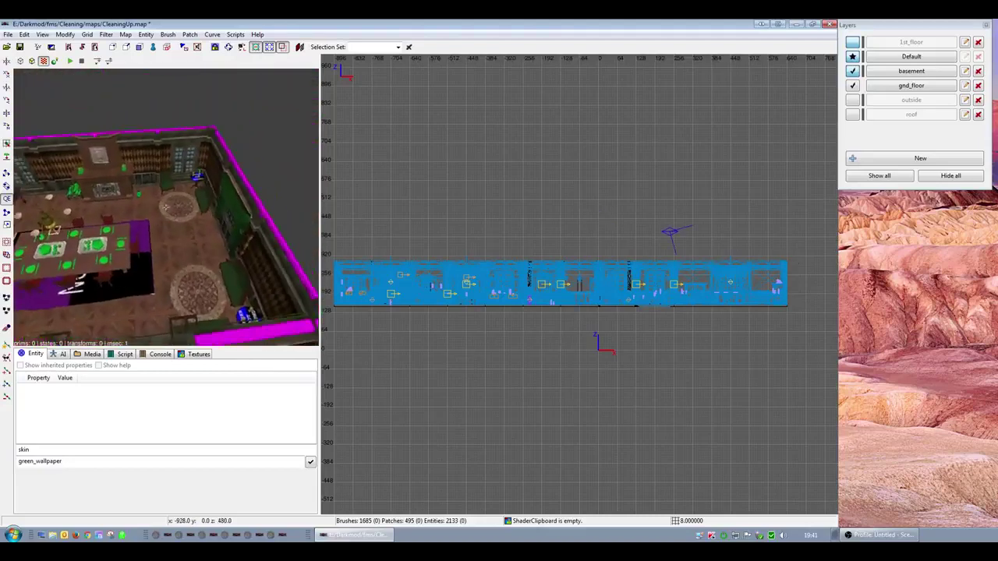
{"action": "scroll", "coordinate": [165, 207], "scroll_direction": "down", "scroll_amount": 4}
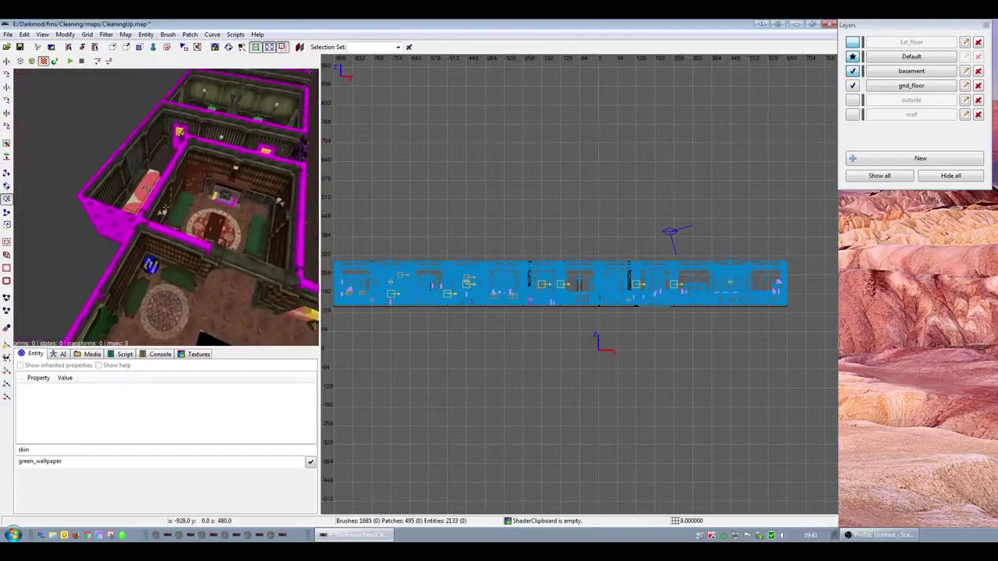
- Select the wallpapered wall module behind the green sofa beside the lounge archway and inspect its end
{"action": "scroll", "coordinate": [165, 207], "scroll_direction": "up", "scroll_amount": 8}
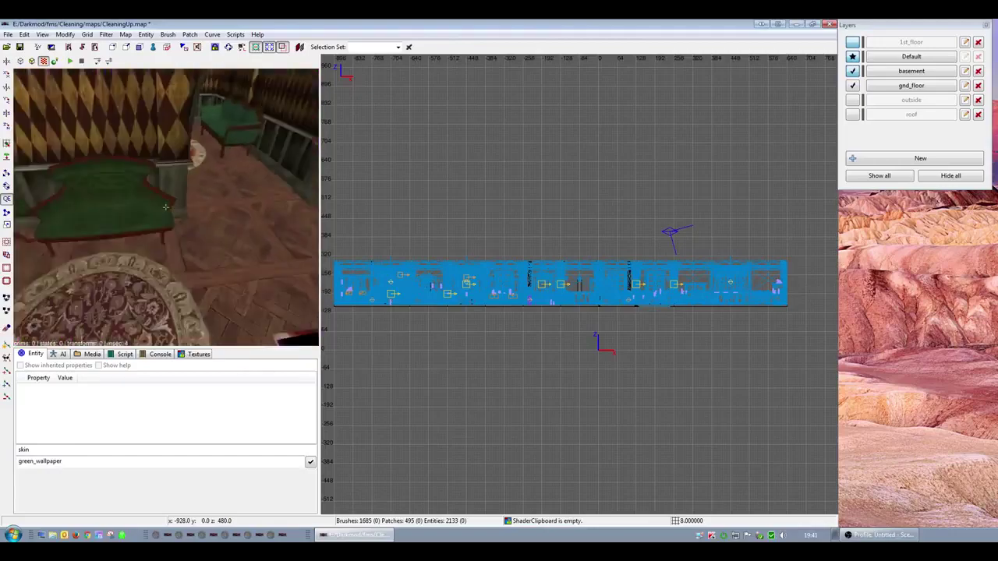
{"action": "scroll", "coordinate": [166, 207], "scroll_direction": "down", "scroll_amount": 4}
{"action": "right_click", "coordinate": [165, 207]}
{"action": "left_click", "coordinate": [172, 156], "text": "shift"}
{"action": "right_click", "coordinate": [171, 156]}
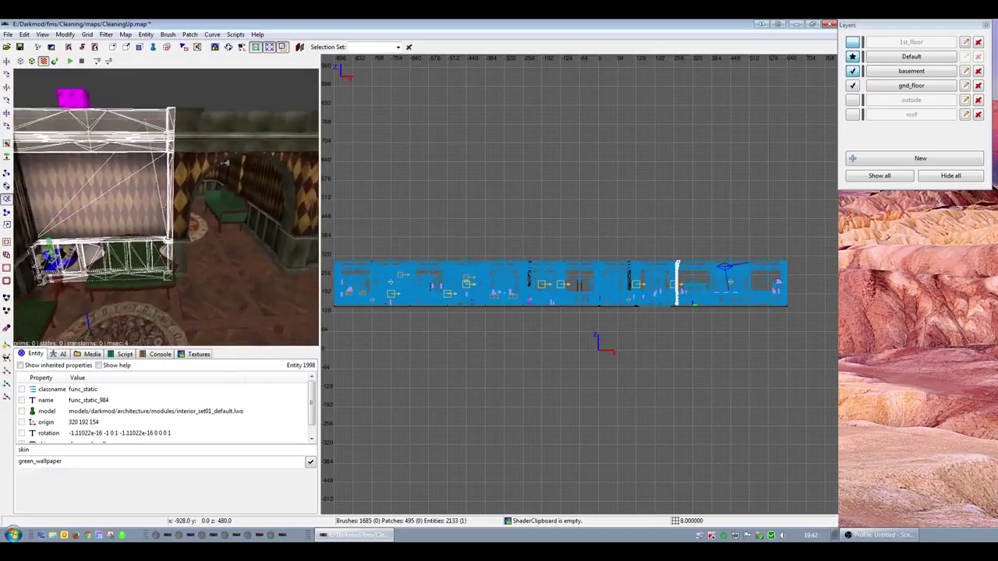
{"action": "scroll", "coordinate": [165, 208], "scroll_direction": "up", "scroll_amount": 4}
{"action": "right_click", "coordinate": [165, 207]}
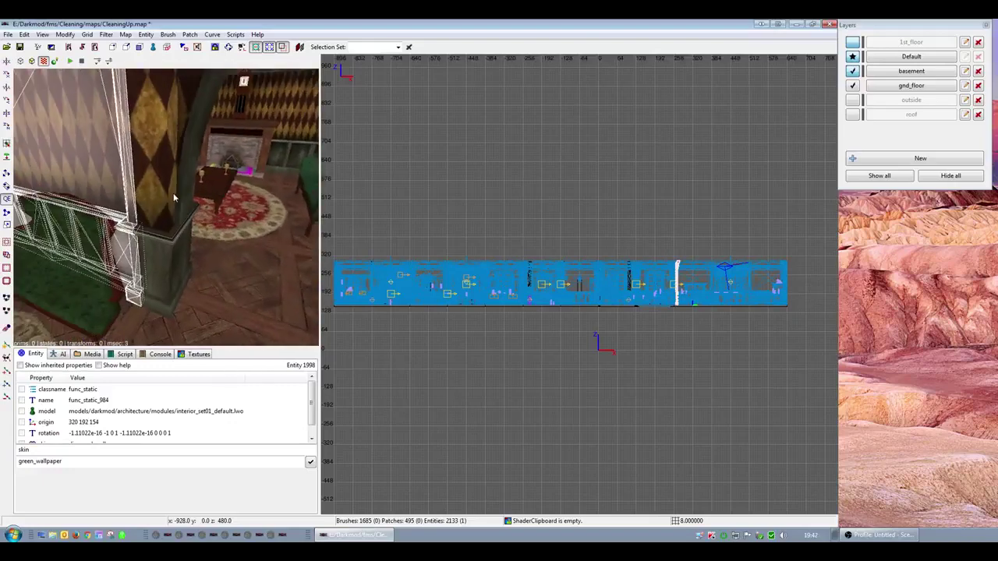
- Add the adjoining modules around the wall's end to the selection and examine how they meet beside the archway
{"action": "left_click", "coordinate": [157, 245], "text": "shift"}
{"action": "right_click", "coordinate": [157, 244]}
{"action": "scroll", "coordinate": [159, 245], "scroll_direction": "up", "scroll_amount": 4}
{"action": "scroll", "coordinate": [158, 245], "scroll_direction": "down", "scroll_amount": 3}
{"action": "right_click", "coordinate": [158, 246]}
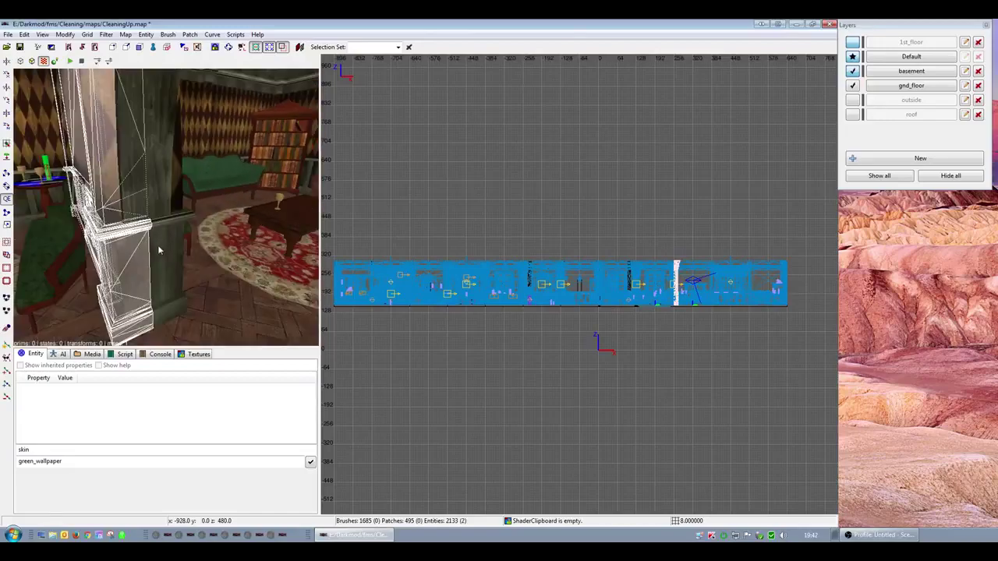
{"action": "left_click", "coordinate": [165, 247], "text": "shift"}
{"action": "right_click", "coordinate": [166, 247]}
{"action": "scroll", "coordinate": [165, 208], "scroll_direction": "down", "scroll_amount": 4}
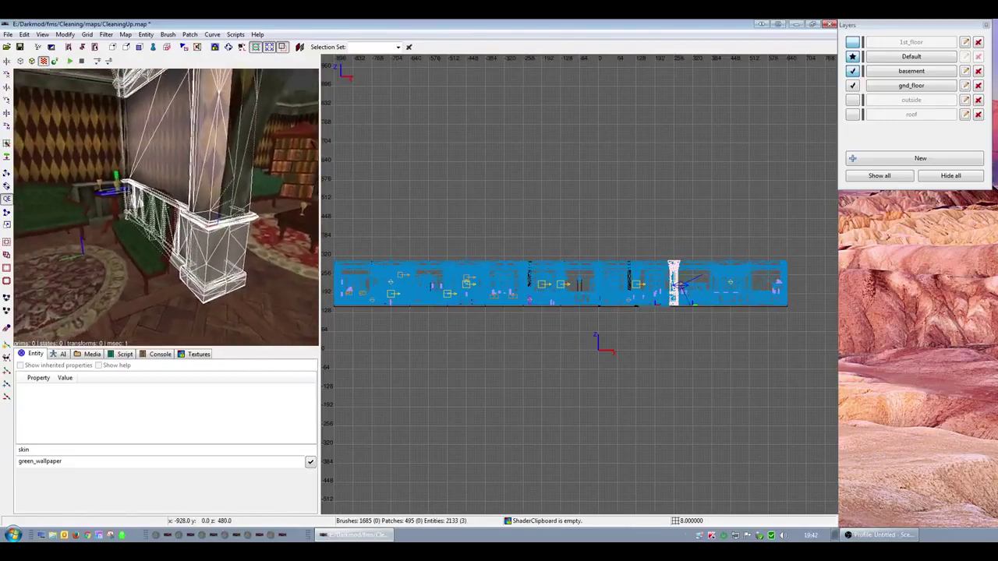
{"action": "scroll", "coordinate": [165, 207], "scroll_direction": "down", "scroll_amount": 2}
{"action": "scroll", "coordinate": [165, 208], "scroll_direction": "up", "scroll_amount": 3}
{"action": "scroll", "coordinate": [165, 208], "scroll_direction": "down", "scroll_amount": 4}
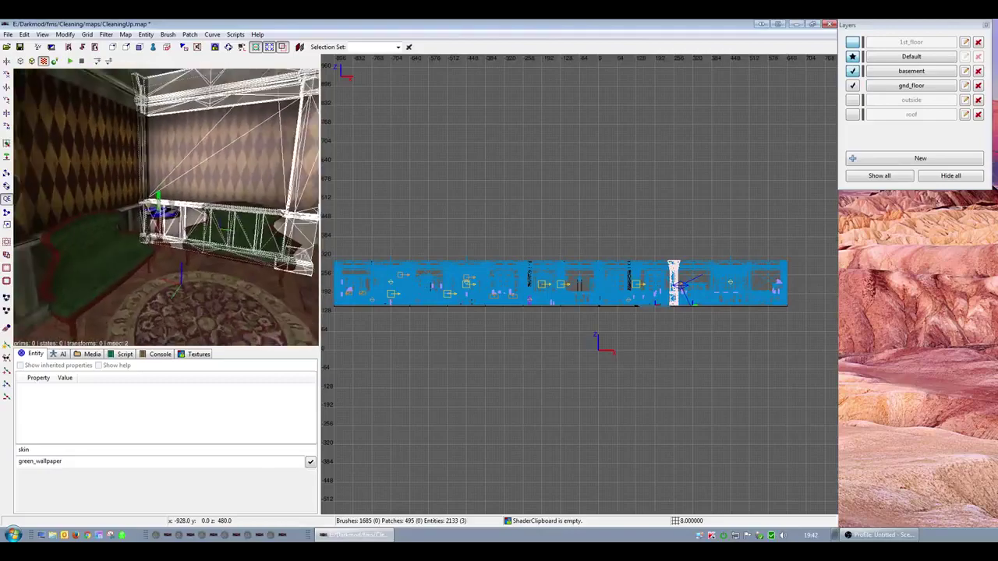
{"action": "scroll", "coordinate": [165, 208], "scroll_direction": "up", "scroll_amount": 2}
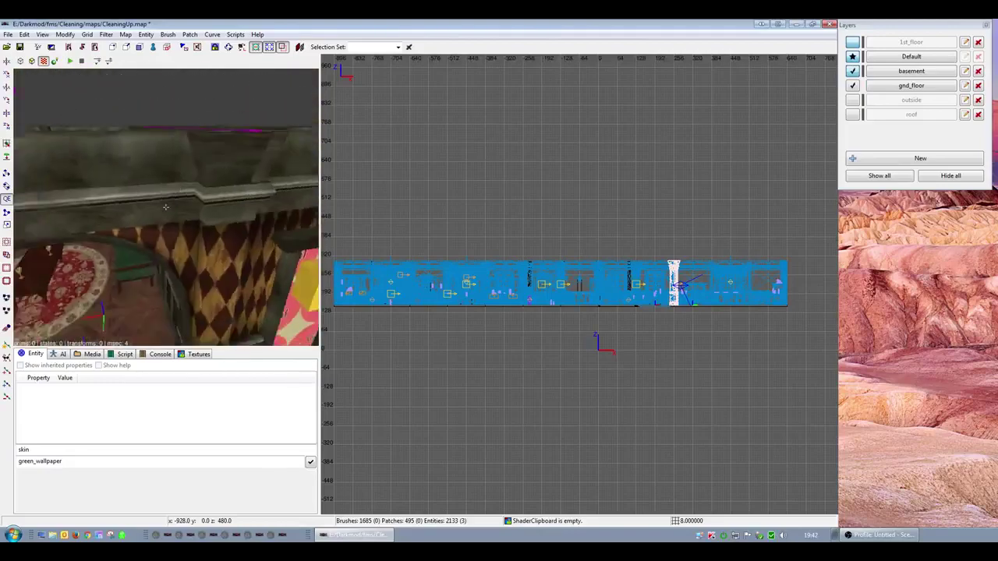
- Select only the upper trim above the lounge archway and examine its end corner in the XY view on grid 1
{"action": "scroll", "coordinate": [165, 208], "scroll_direction": "down", "scroll_amount": 3}
{"action": "right_click", "coordinate": [165, 208]}
{"action": "key", "text": "Escape"}
{"action": "left_click", "coordinate": [141, 187], "text": "shift"}
{"action": "right_click", "coordinate": [140, 187]}
{"action": "scroll", "coordinate": [140, 188], "scroll_direction": "up", "scroll_amount": 2}
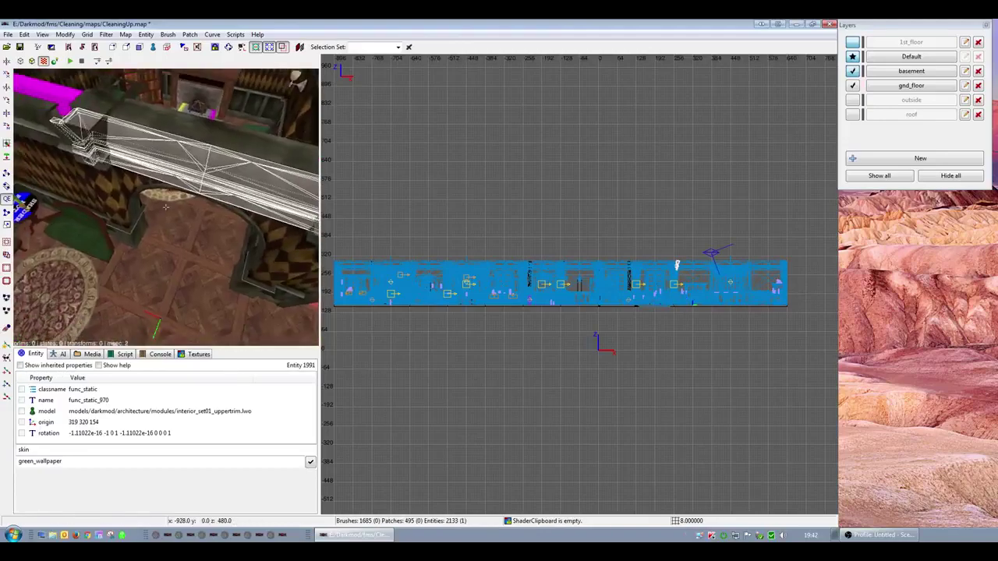
{"action": "right_click", "coordinate": [140, 187]}
{"action": "key", "text": "ctrl+Tab"}
{"action": "key", "text": "ctrl+Tab"}
{"action": "scroll", "coordinate": [545, 327], "scroll_direction": "up", "scroll_amount": 10}
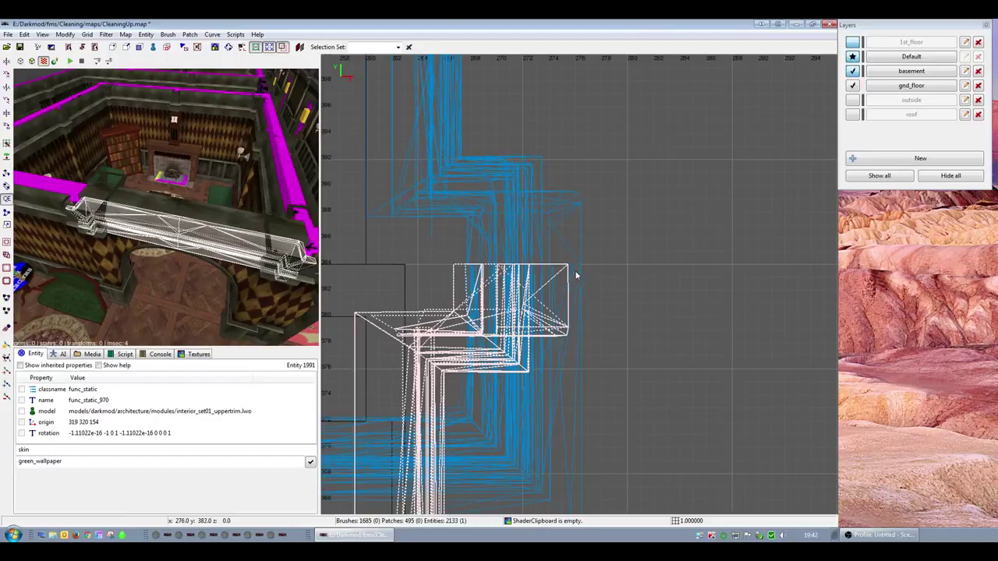
- Try moving the upper trim above the archway 1 unit along X, to origin 320 320 154
{"action": "left_click", "coordinate": [106, 34]}
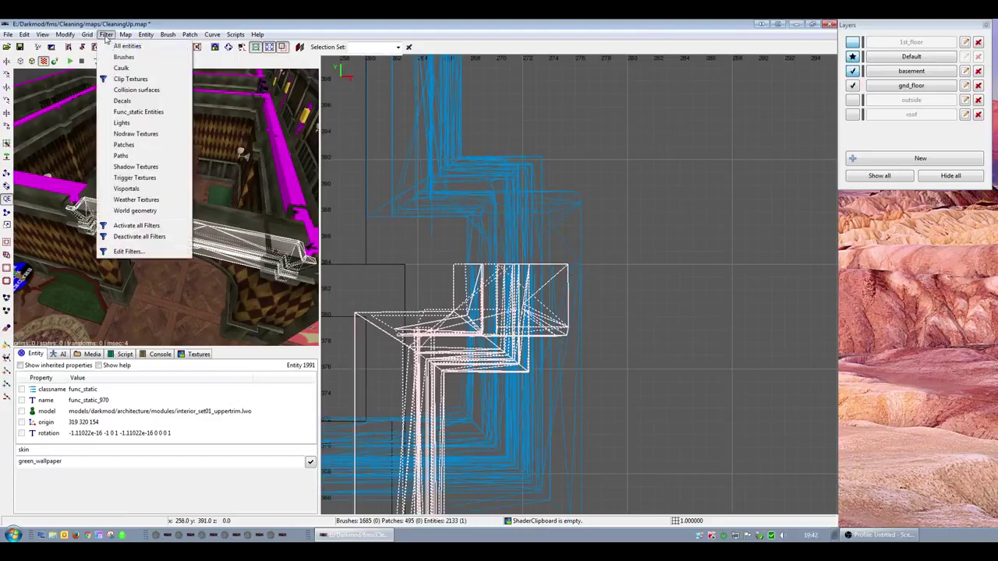
{"action": "mouse_move", "coordinate": [88, 34]}
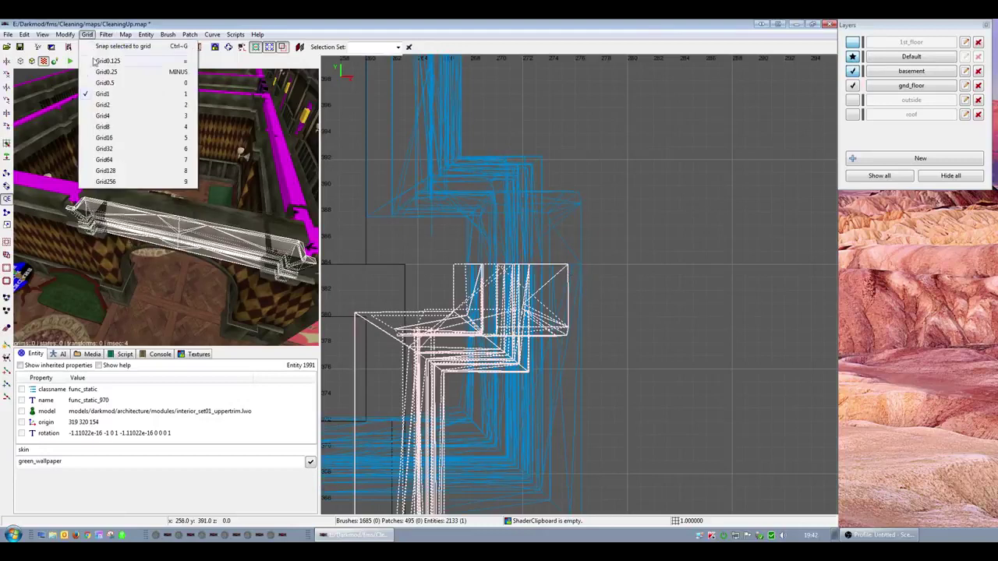
{"action": "left_click", "coordinate": [645, 289]}
{"action": "left_click_drag", "start_coordinate": [538, 298], "coordinate": [546, 297]}
- Compare the archway's upper trim with the neighbouring trim, and move it 1 unit back along X
{"action": "right_click", "coordinate": [238, 288]}
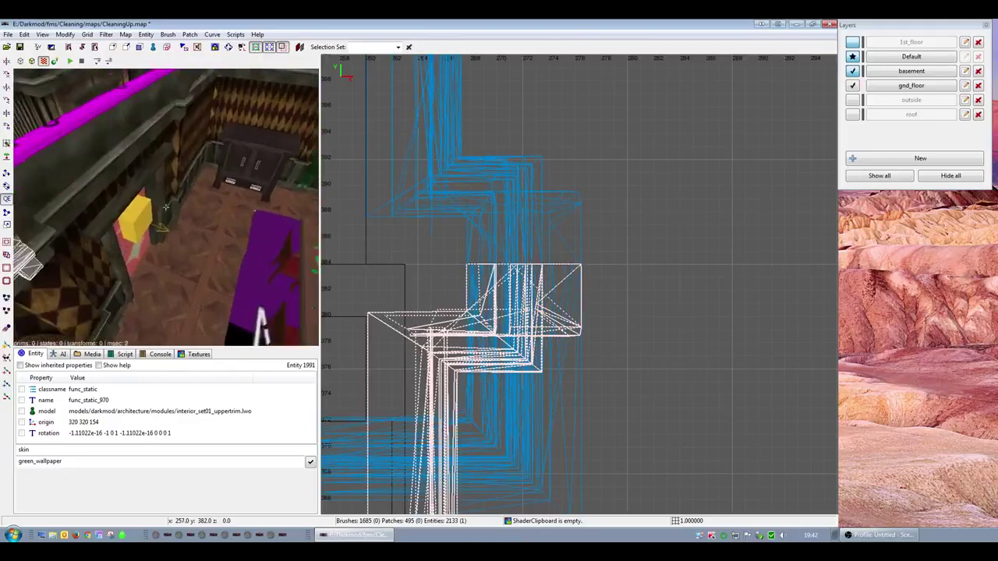
{"action": "right_click", "coordinate": [239, 287]}
{"action": "key", "text": "Escape"}
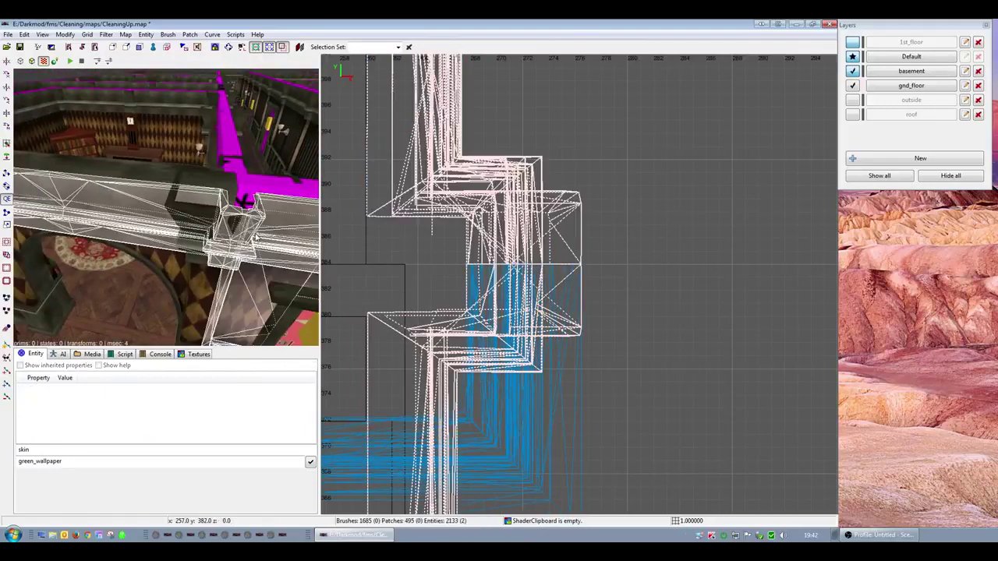
{"action": "left_click", "coordinate": [151, 218], "text": "shift"}
{"action": "left_click_drag", "start_coordinate": [525, 295], "coordinate": [514, 295]}
{"action": "key", "text": "Escape"}
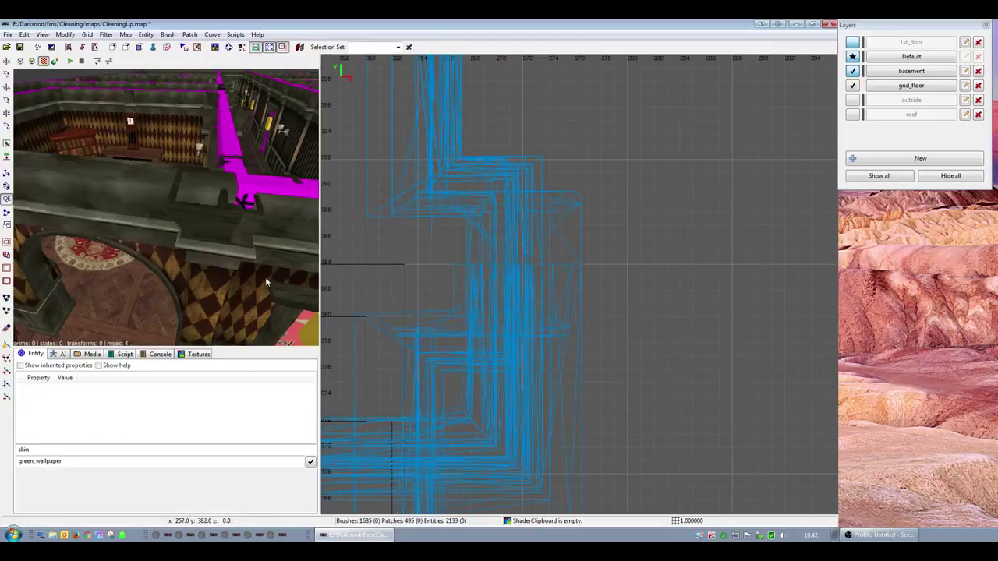
- Hide the upper trim over the archway and select the brush behind it for inspection
{"action": "right_click", "coordinate": [266, 283]}
{"action": "key", "text": "Up"}
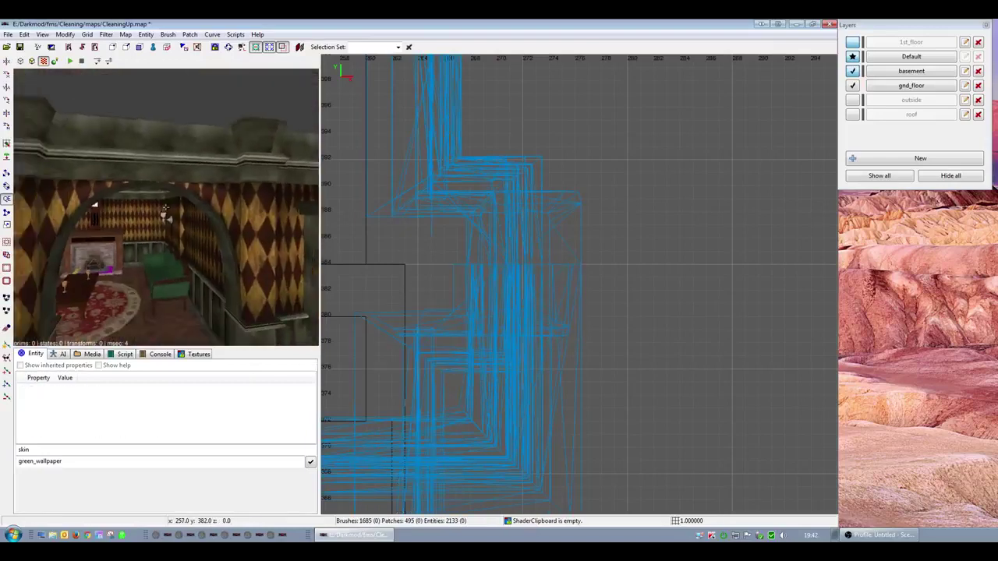
{"action": "mouse_move", "coordinate": [165, 208]}
{"action": "right_mouse_down"}
{"action": "mouse_move", "coordinate": [263, 282]}
{"action": "mouse_move", "coordinate": [185, 219]}
{"action": "right_mouse_up"}
{"action": "left_click", "coordinate": [251, 249], "text": "shift"}
{"action": "key", "text": "Escape"}
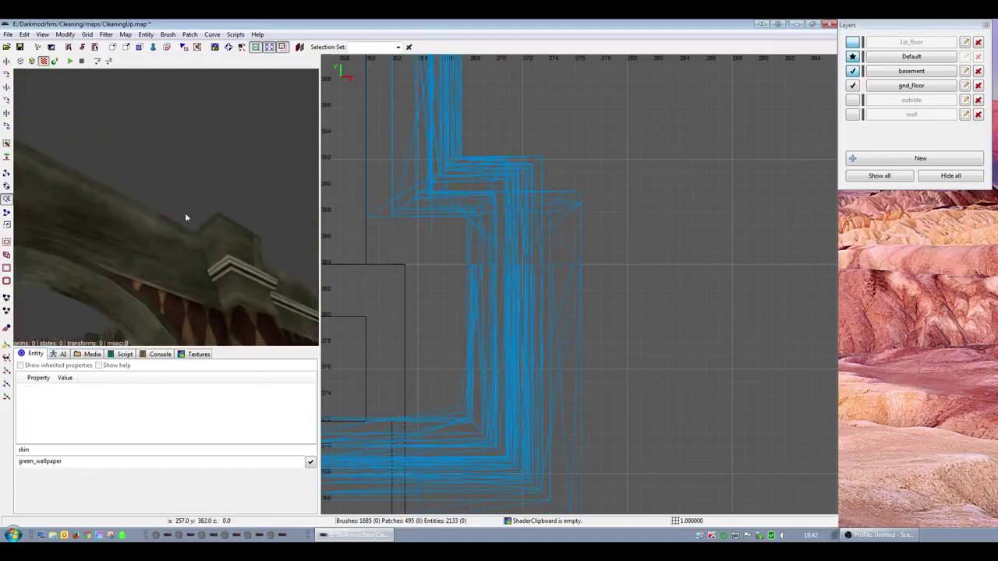
{"action": "left_click", "coordinate": [165, 267], "text": "shift"}
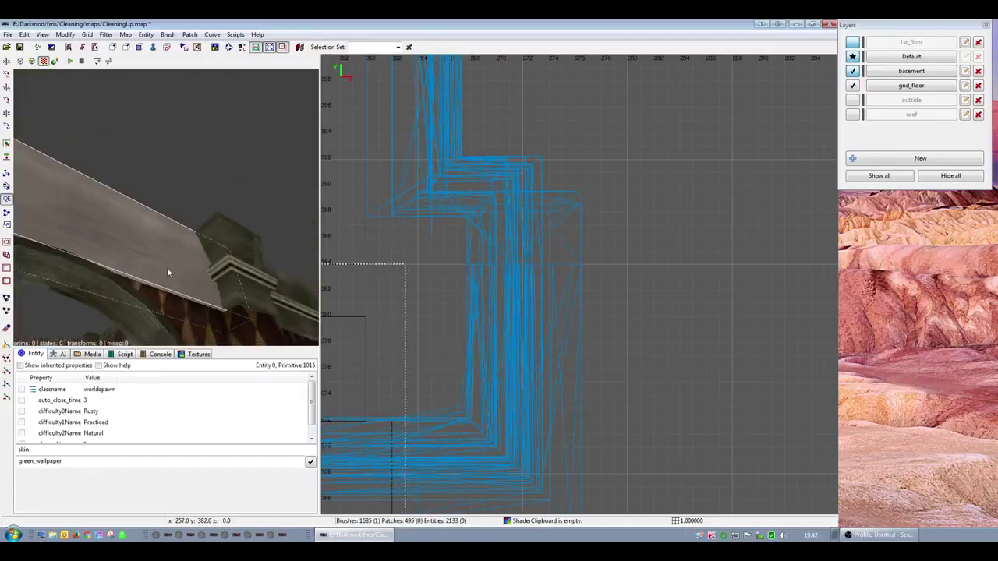
- Show the hidden upper trim again and select it in place of the brush behind it
{"action": "key", "text": "shift+h"}
{"action": "mouse_move", "coordinate": [173, 265]}
{"action": "right_mouse_down"}
{"action": "mouse_move", "coordinate": [166, 207]}
{"action": "mouse_move", "coordinate": [174, 254]}
{"action": "mouse_move", "coordinate": [184, 248]}
{"action": "right_mouse_up"}
{"action": "key", "text": "shift+h"}
{"action": "key", "text": "Escape"}
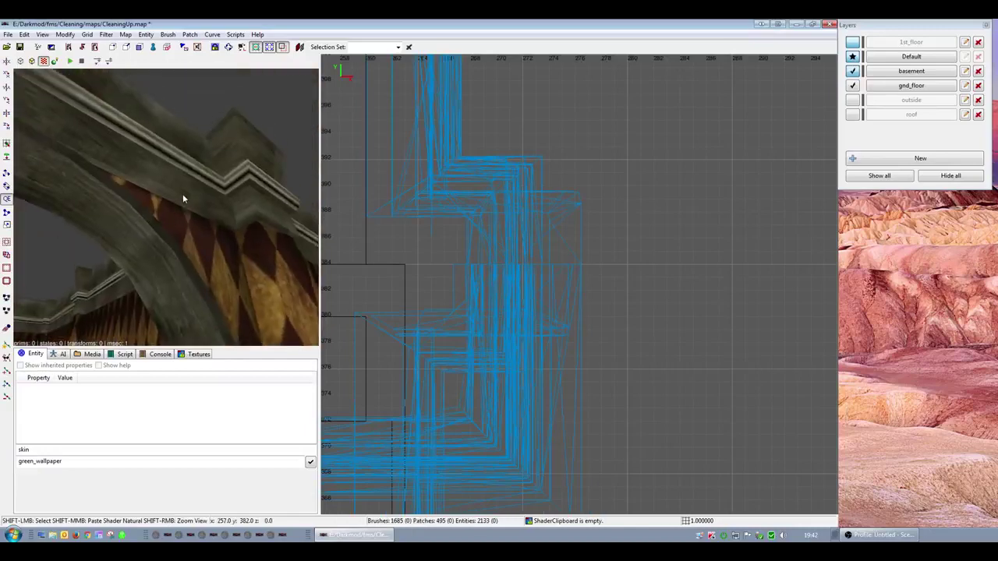
{"action": "left_click", "coordinate": [186, 202], "text": "shift"}
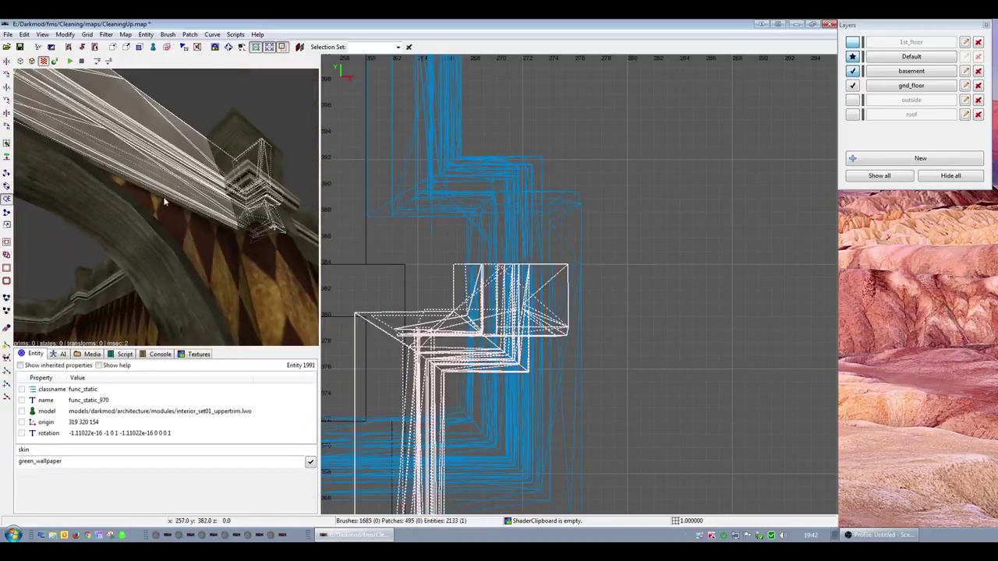
- Select the brushes behind the archway's upper trim to check their edges, and clear the selection
{"action": "left_click", "coordinate": [168, 201], "text": "shift"}
{"action": "left_click", "coordinate": [198, 248], "text": "shift"}
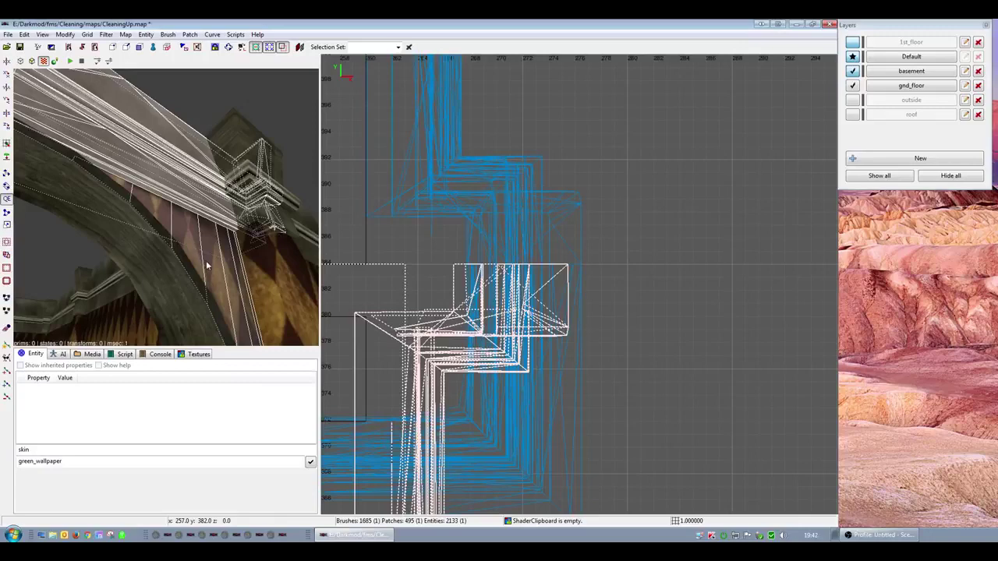
{"action": "key", "text": "Escape"}
- Select the obtuse corner module beside the archway and compare its wallpaper scale with the surrounding walls
{"action": "right_click", "coordinate": [211, 262]}
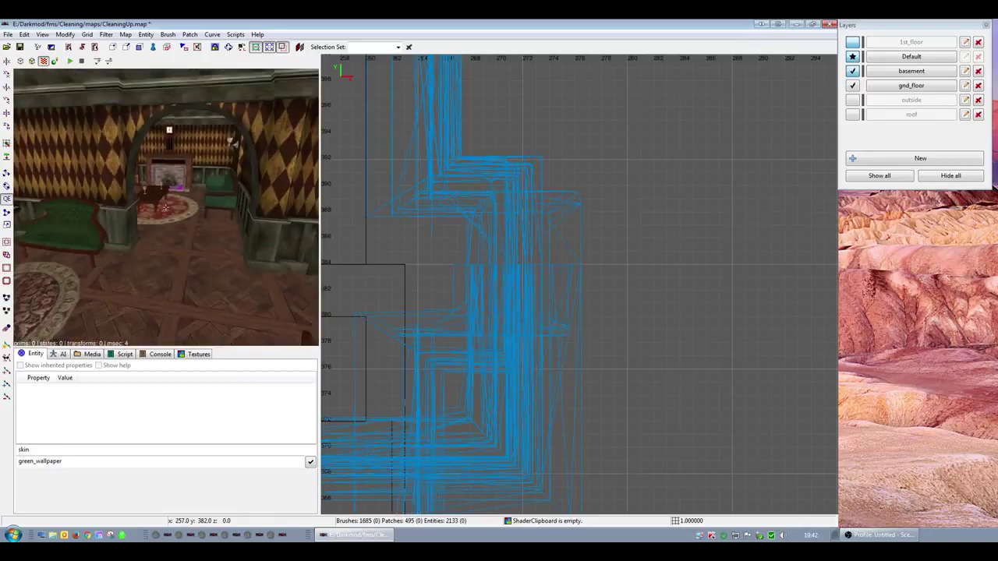
{"action": "right_click", "coordinate": [214, 255]}
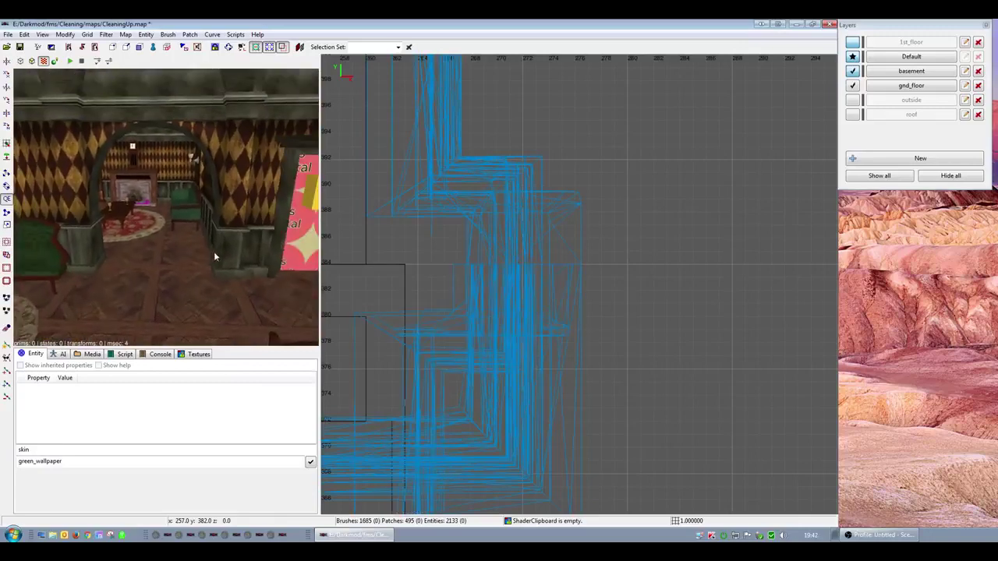
{"action": "left_click", "coordinate": [239, 207], "text": "shift"}
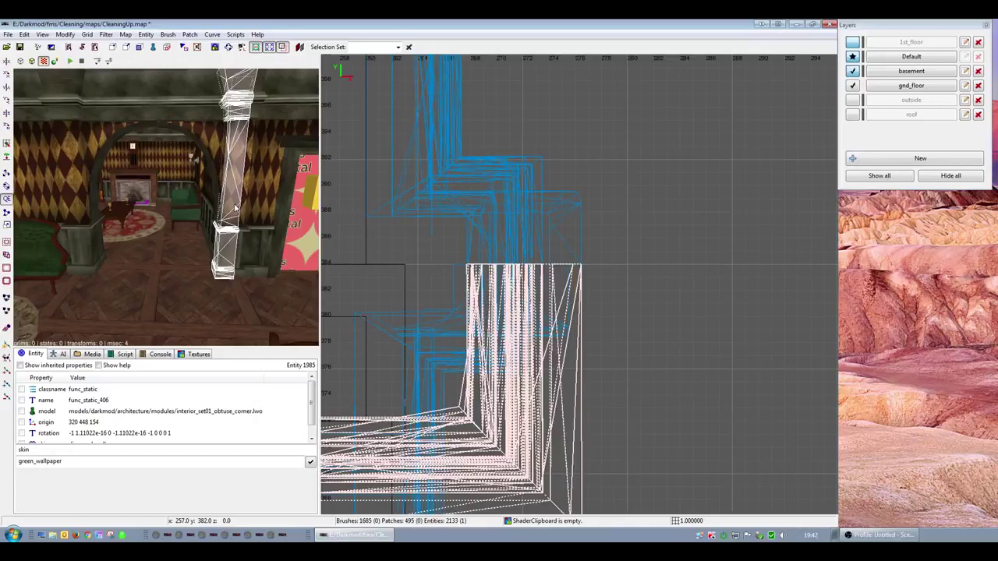
{"action": "right_click", "coordinate": [236, 208]}
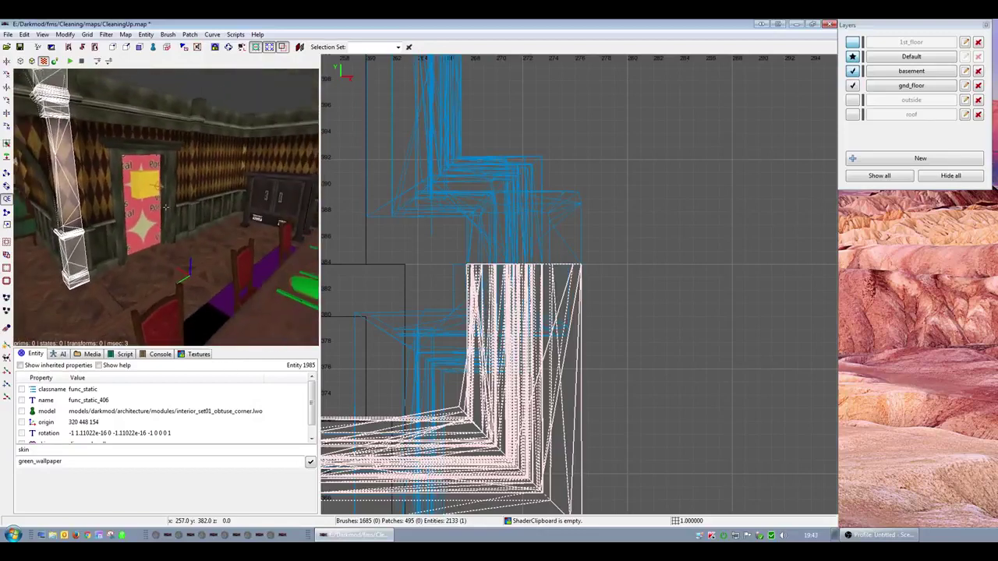
{"action": "right_click_drag", "start_coordinate": [165, 206], "coordinate": [166, 201]}
{"action": "right_click", "coordinate": [232, 208]}
{"action": "scroll", "coordinate": [232, 209], "scroll_direction": "up", "scroll_amount": 3}
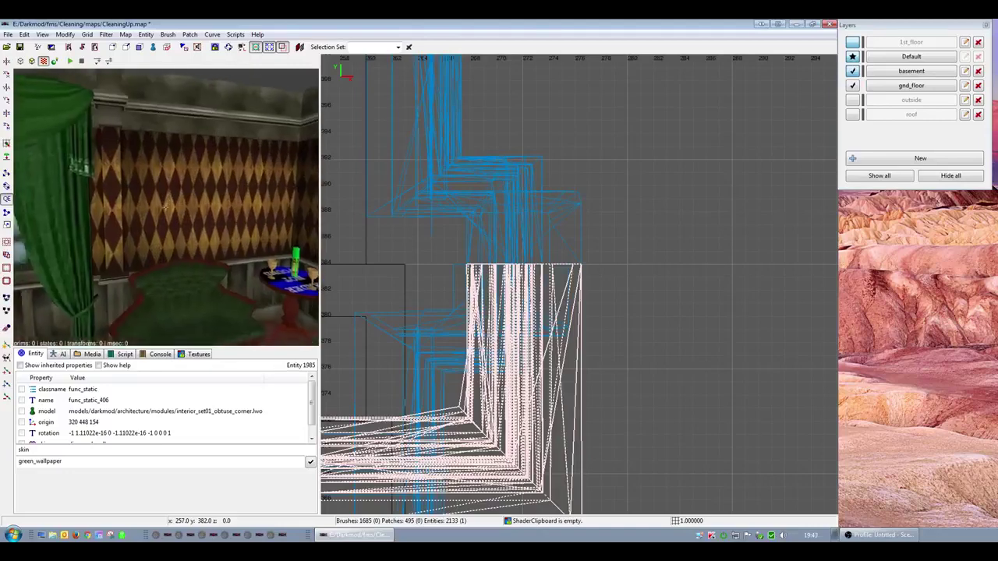
- Clear the selection and inspect the obtuse corner module on the archway's opposite side, beside the green sofa
{"action": "right_click", "coordinate": [232, 208]}
{"action": "key", "text": "Escape"}
{"action": "right_click_drag", "start_coordinate": [180, 220], "coordinate": [179, 216]}
{"action": "left_click", "coordinate": [201, 259], "text": "shift"}
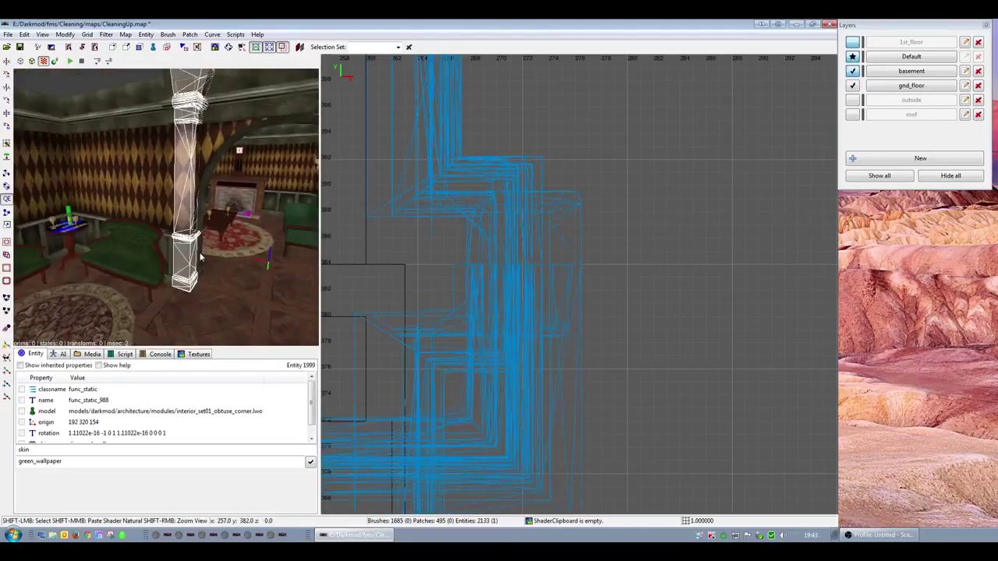
{"action": "key", "text": "h"}
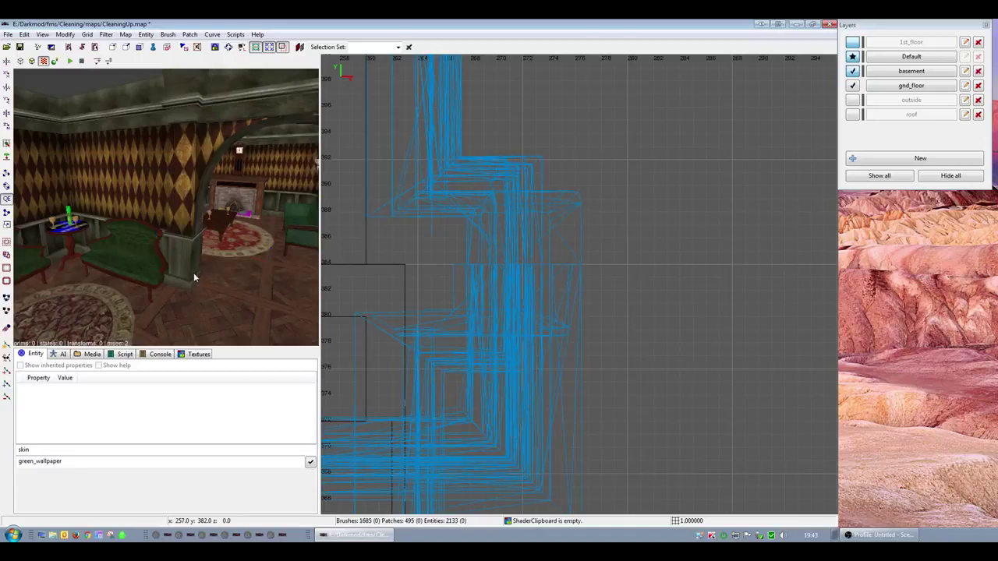
- Switch to a new Notepad document and start a bug note with "# obtuse"
{"action": "left_click", "coordinate": [13, 535]}
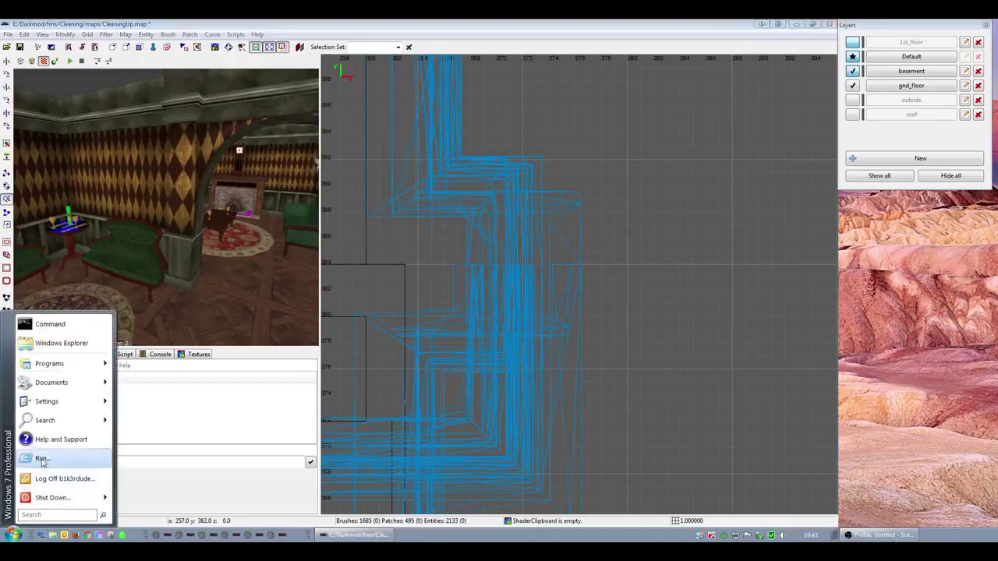
{"action": "left_click", "coordinate": [43, 458]}
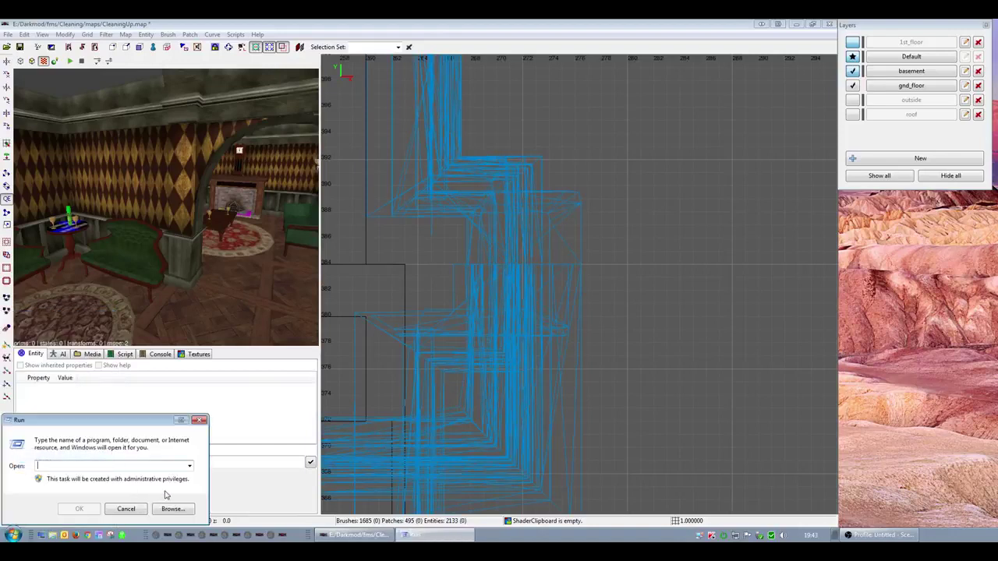
{"action": "type", "text": "not"}
{"action": "type", "text": "te"}
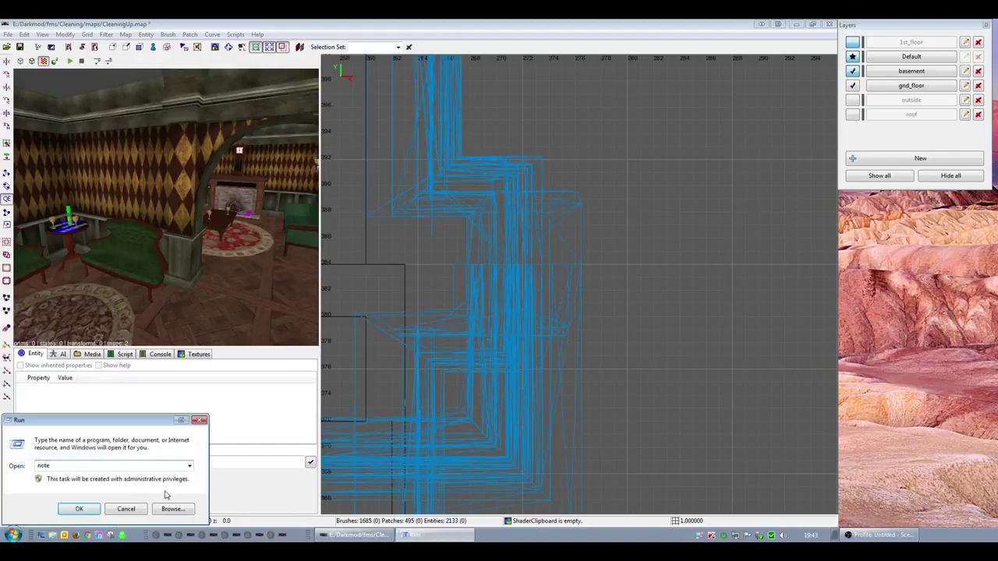
{"action": "type", "text": "pad"}
{"action": "key", "text": "Return"}
{"action": "left_click_drag", "start_coordinate": [550, 412], "coordinate": [550, 347]}
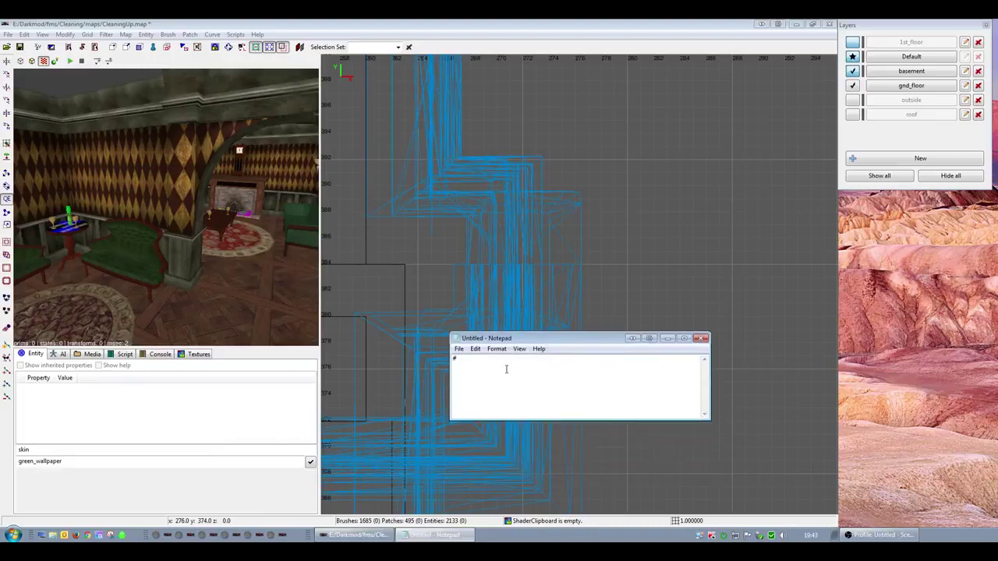
{"action": "type", "text": "# obtuse"}
- Return to DarkRadiant and copy the file name interior_set01_obtuse_corner.lwo from the corner module's model property
{"action": "left_click", "coordinate": [219, 289]}
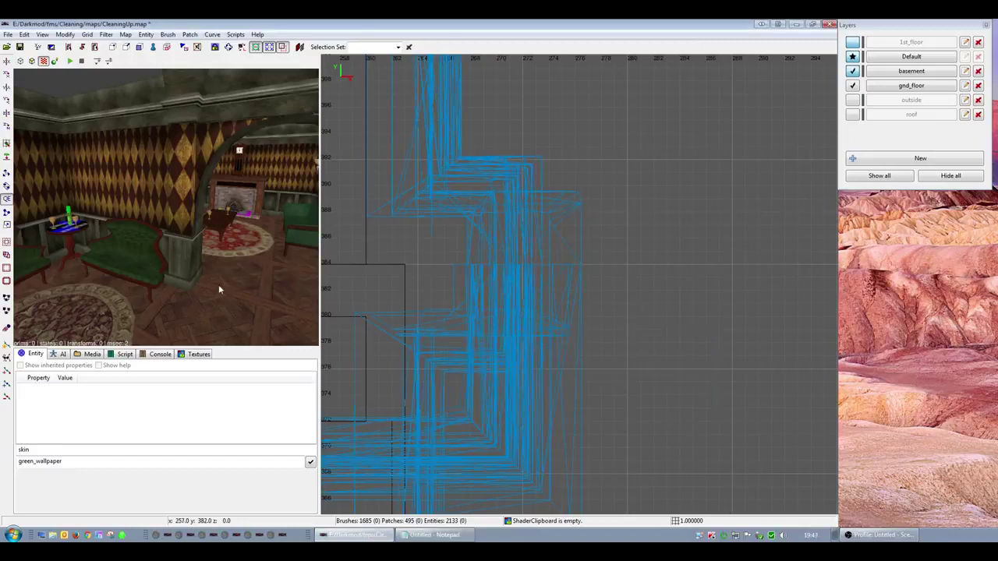
{"action": "left_click", "coordinate": [180, 263]}
{"action": "left_click", "coordinate": [176, 411]}
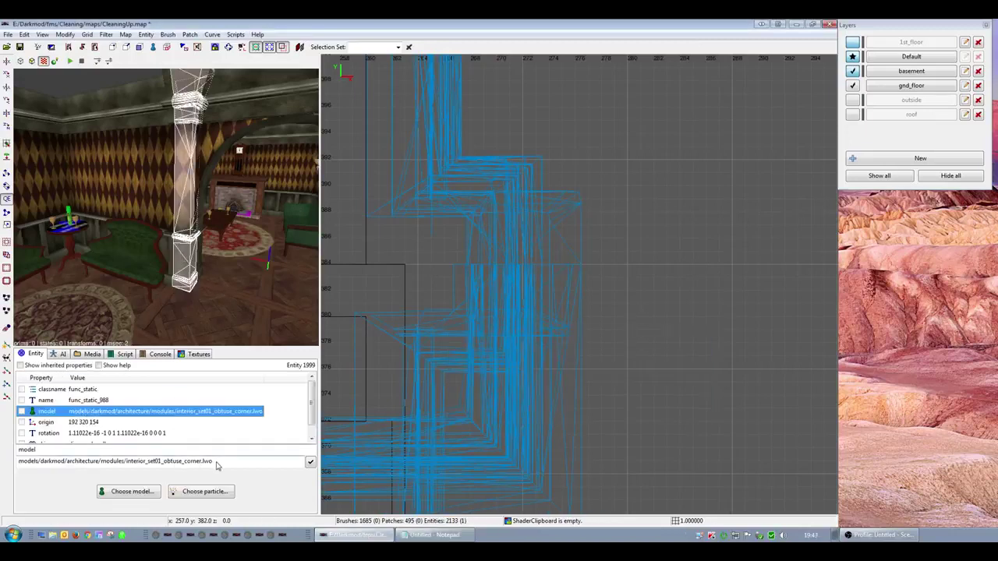
{"action": "left_click_drag", "start_coordinate": [214, 464], "coordinate": [124, 465]}
{"action": "key", "text": "ctrl+c"}
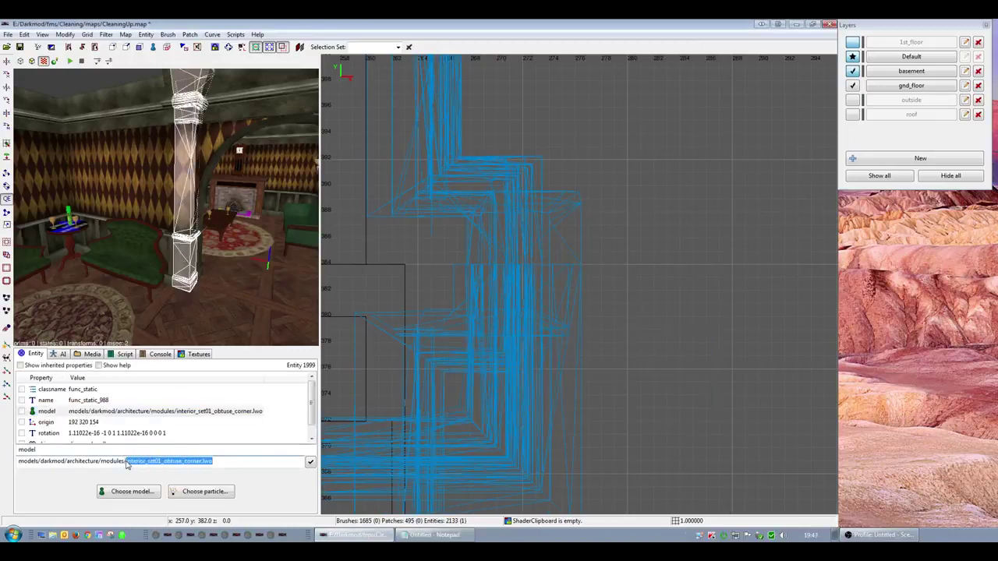
- Switch to Notepad and replace "obtuse" after the # with the copied file name interior_set01_obtuse_corner.lwo
{"action": "left_click", "coordinate": [434, 535]}
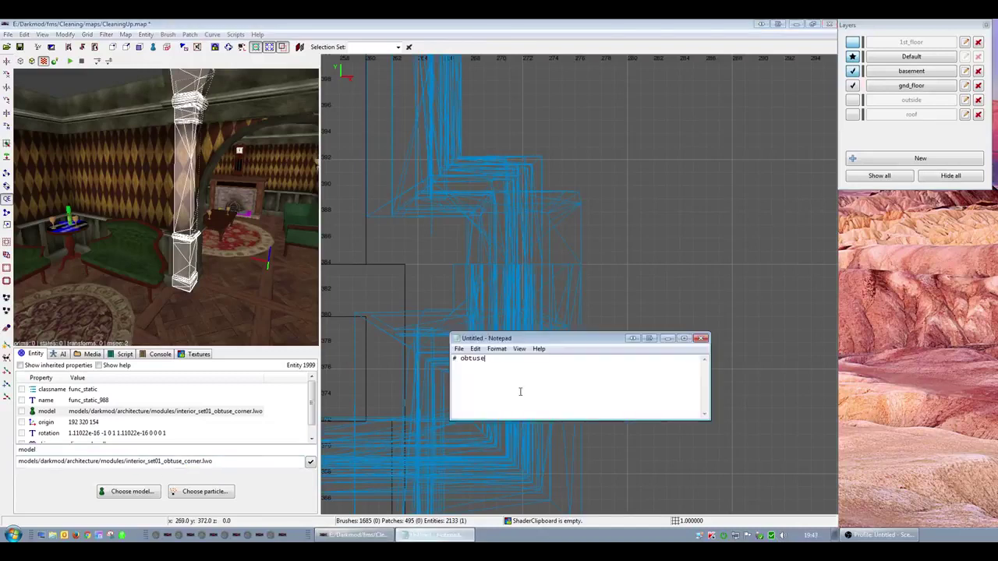
{"action": "key", "text": "shift+Home"}
{"action": "key", "text": "shift+Right"}
{"action": "key", "text": "shift+Right"}
{"action": "key", "text": "ctrl+v"}
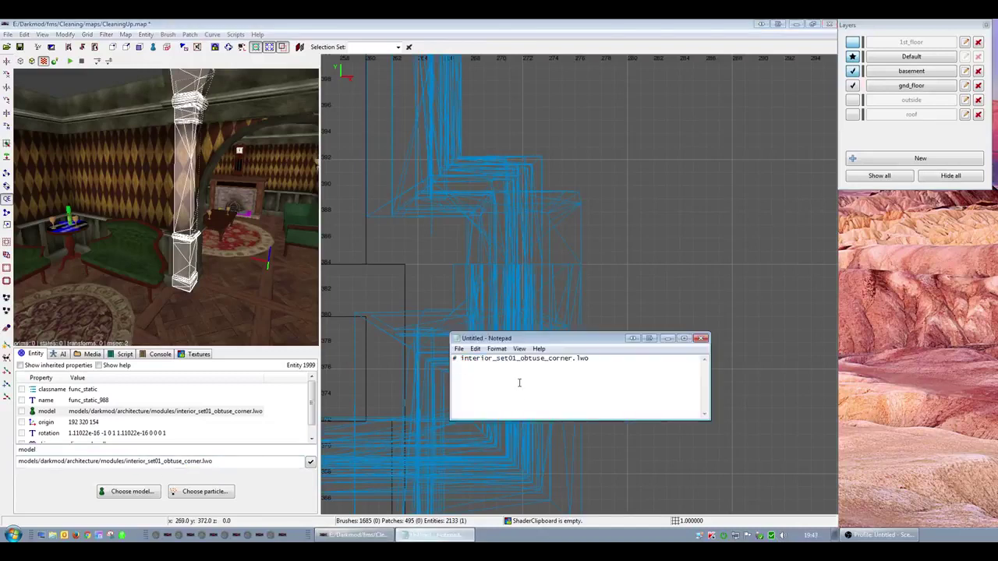
- Add the text "- texture scale dosent match other interior models" after the model file name in the note
{"action": "type", "text": "- texture scale dosent mat"}
{"action": "type", "text": "ch other intermodels"}
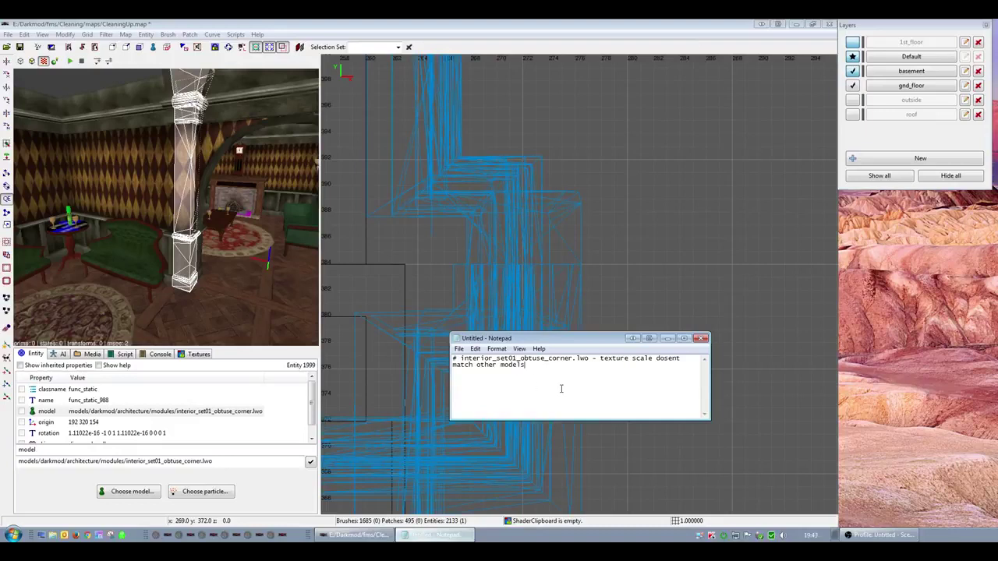
{"action": "type", "text": "intern"}
{"action": "key", "text": "BackSpace"}
{"action": "type", "text": "ior"}
- Save the note to the Desktop as "Bugtrackers -TBD.txt"
{"action": "left_click", "coordinate": [459, 349]}
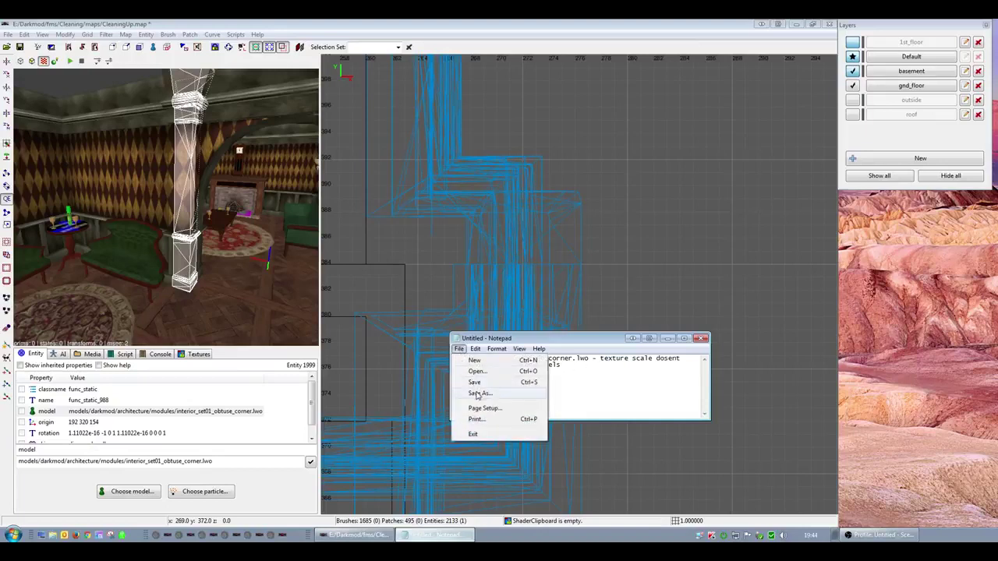
{"action": "left_click", "coordinate": [475, 393]}
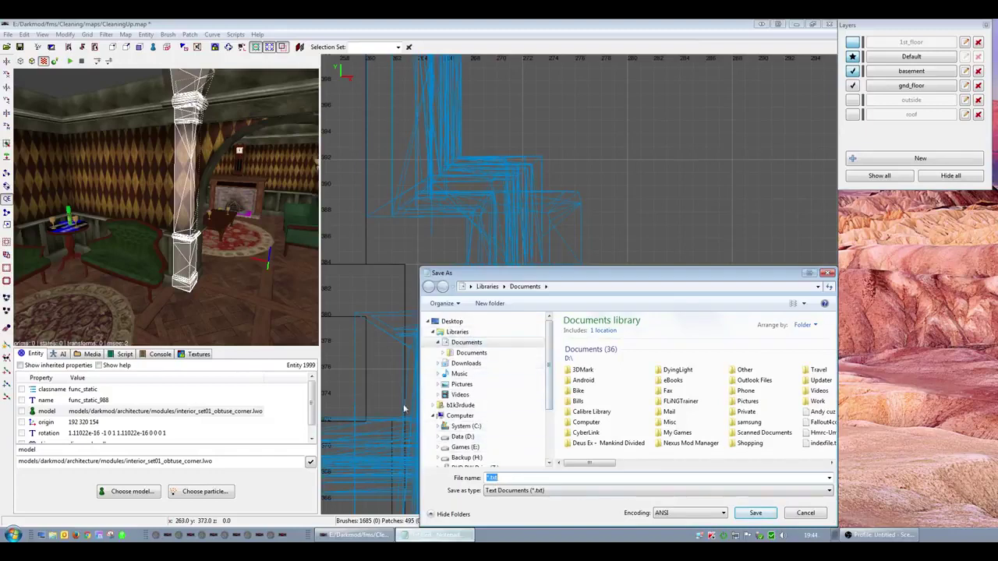
{"action": "left_click", "coordinate": [464, 418]}
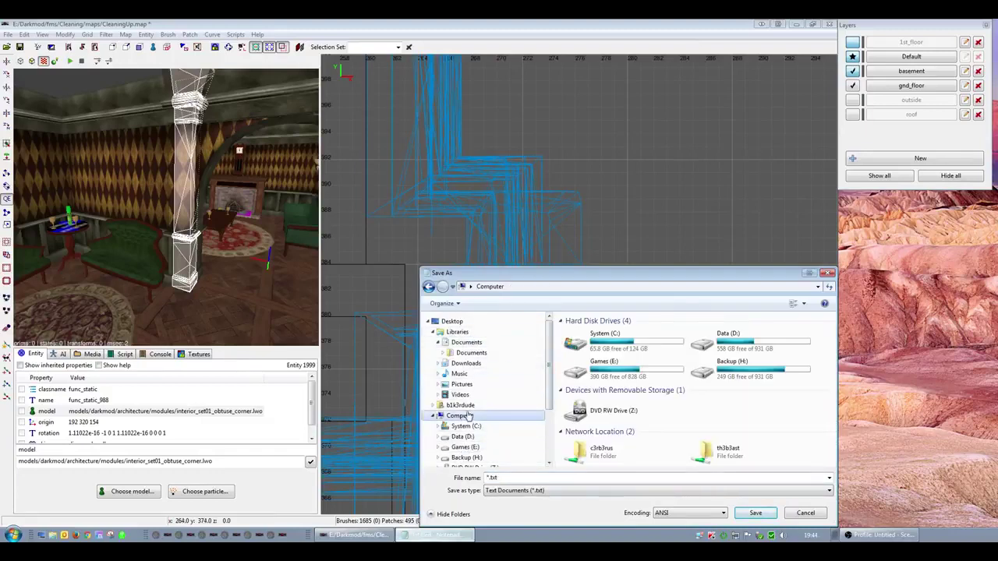
{"action": "left_click", "coordinate": [459, 322]}
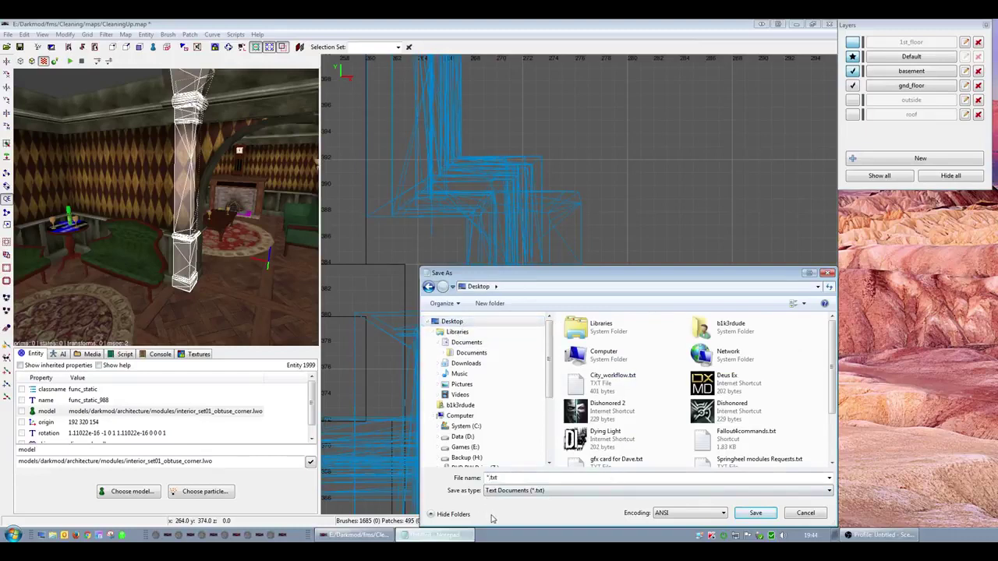
{"action": "type", "text": "Bugtrackers - T"}
{"action": "key", "text": "BackSpace"}
{"action": "left_click", "coordinate": [755, 513]}
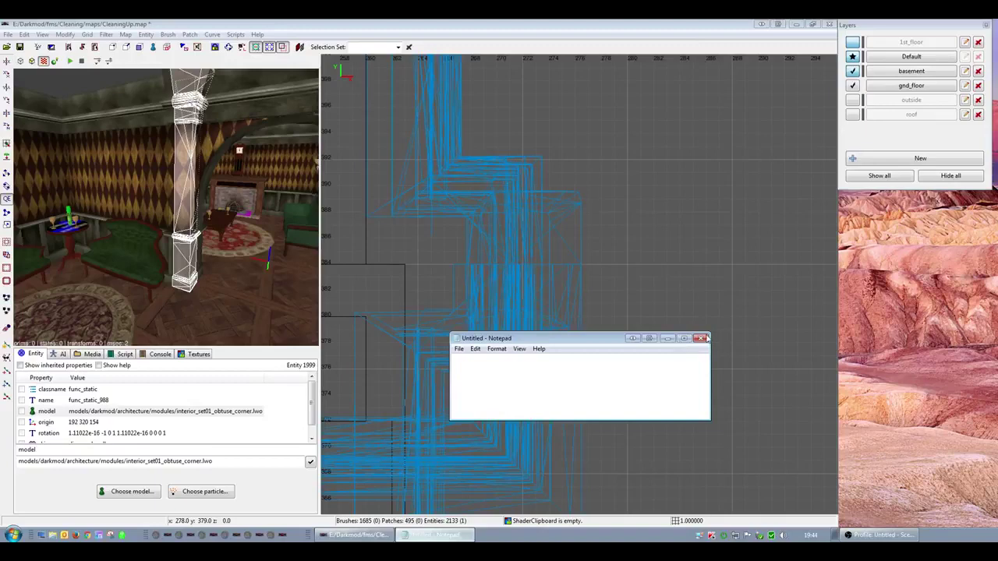
- Close the saved Notepad note and switch back to the CleaningUp map in DarkRadiant
{"action": "left_click", "coordinate": [354, 535]}
{"action": "left_click", "coordinate": [355, 534]}
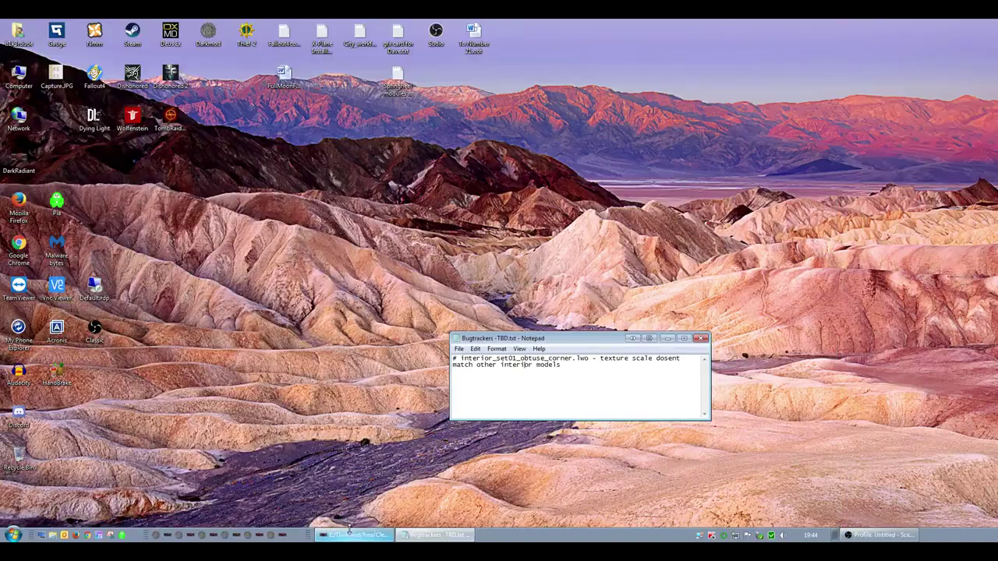
{"action": "left_click", "coordinate": [699, 340]}
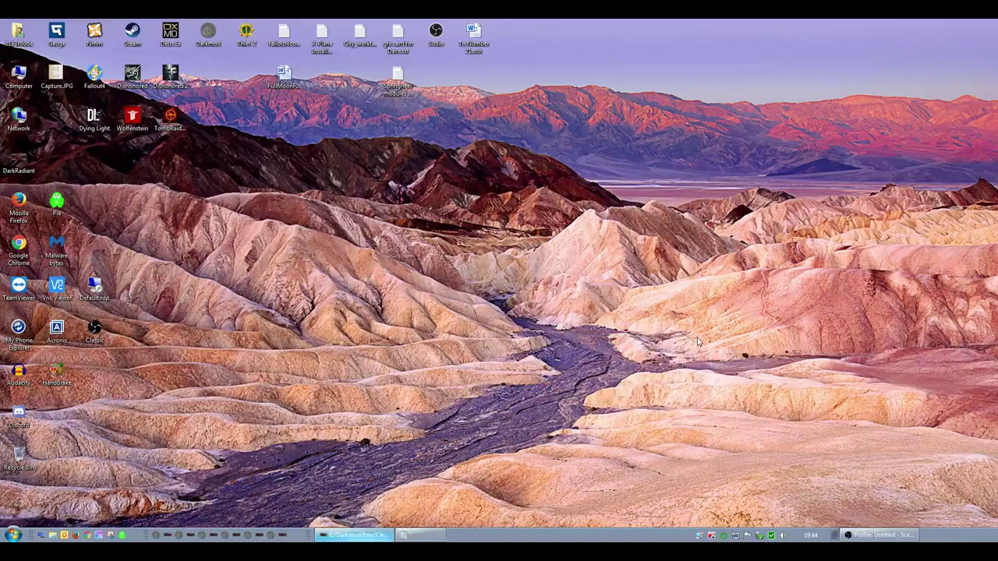
{"action": "left_click", "coordinate": [350, 535]}
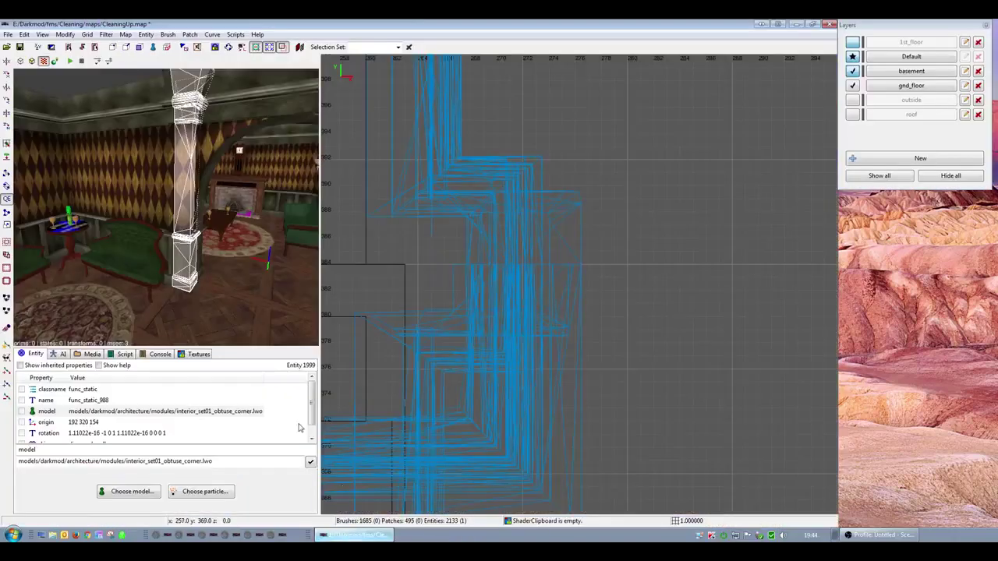
- Deselect the corner module and survey the dining room, examining the table and the rug from several angles
{"action": "right_click", "coordinate": [179, 271]}
{"action": "right_click", "coordinate": [178, 271]}
{"action": "key", "text": "Escape"}
{"action": "right_click", "coordinate": [178, 272]}
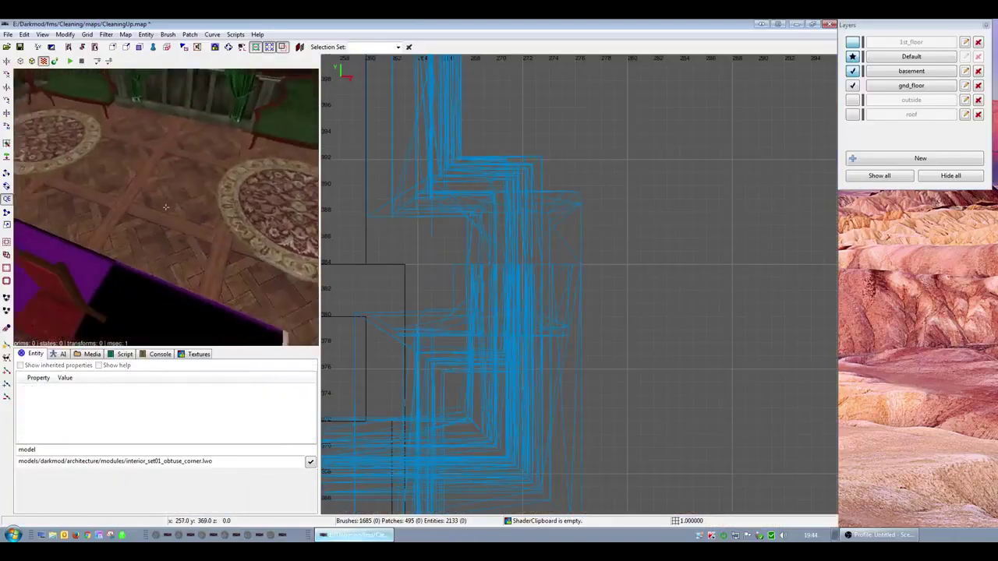
{"action": "scroll", "coordinate": [166, 206], "scroll_direction": "down", "scroll_amount": 3}
{"action": "scroll", "coordinate": [165, 207], "scroll_direction": "up", "scroll_amount": 5}
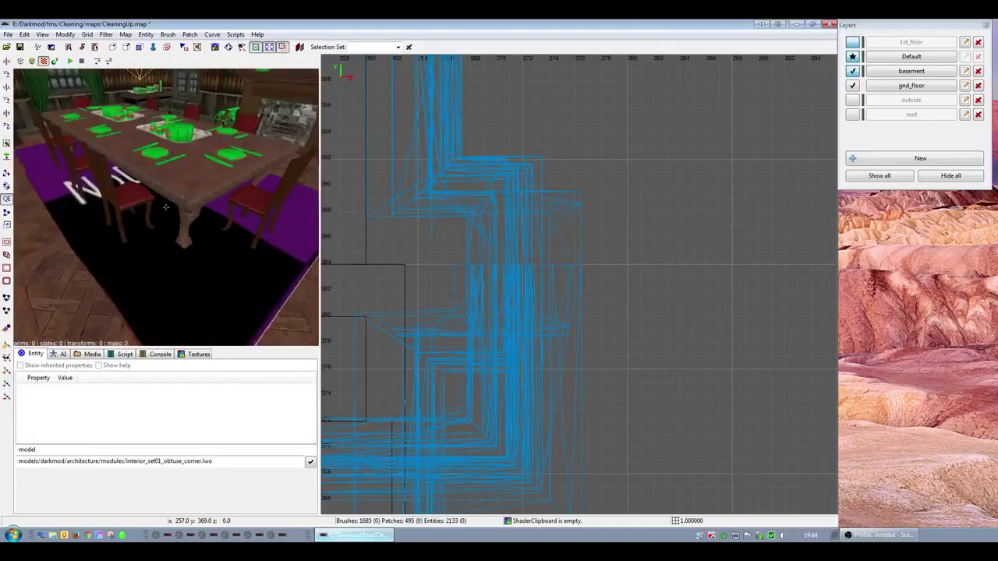
{"action": "key", "text": "Down"}
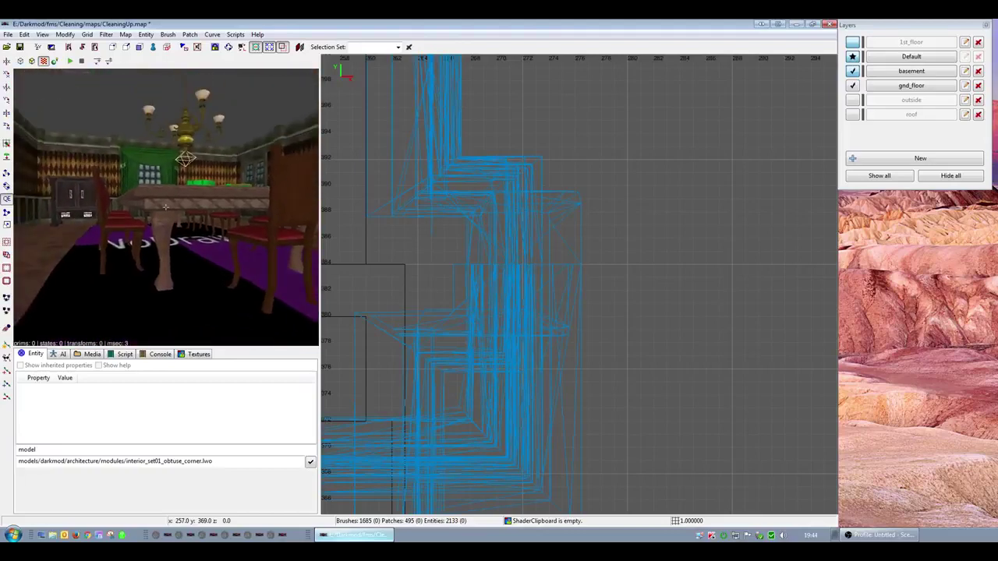
{"action": "key", "text": "Up"}
{"action": "key", "text": "Down"}
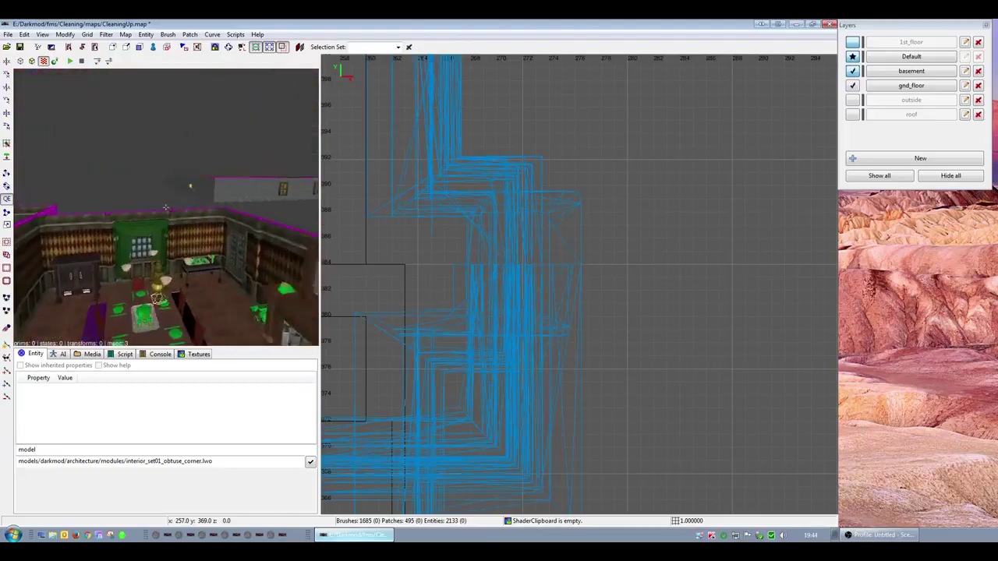
{"action": "right_click", "coordinate": [195, 297]}
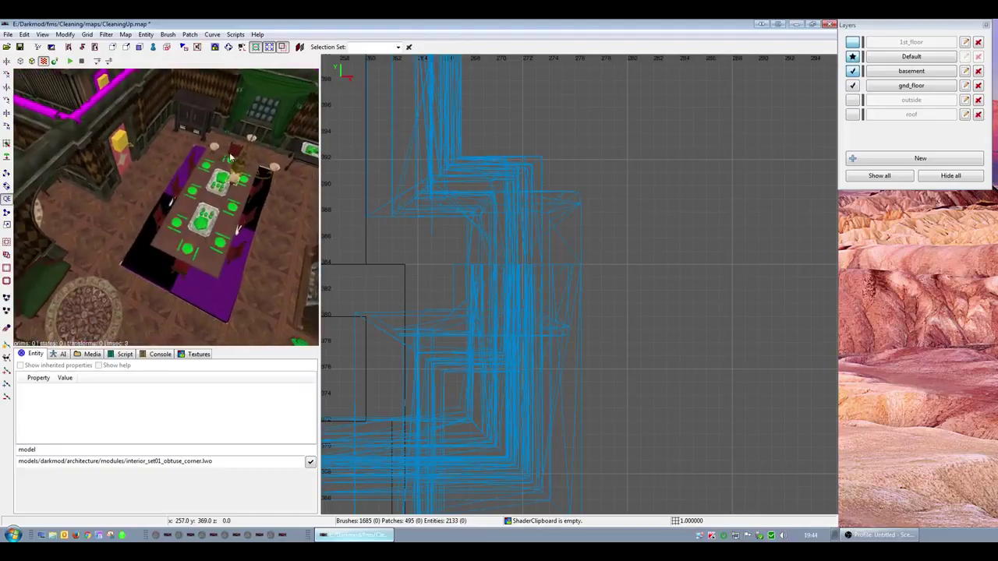
{"action": "right_click", "coordinate": [164, 296]}
{"action": "key", "text": "Up"}
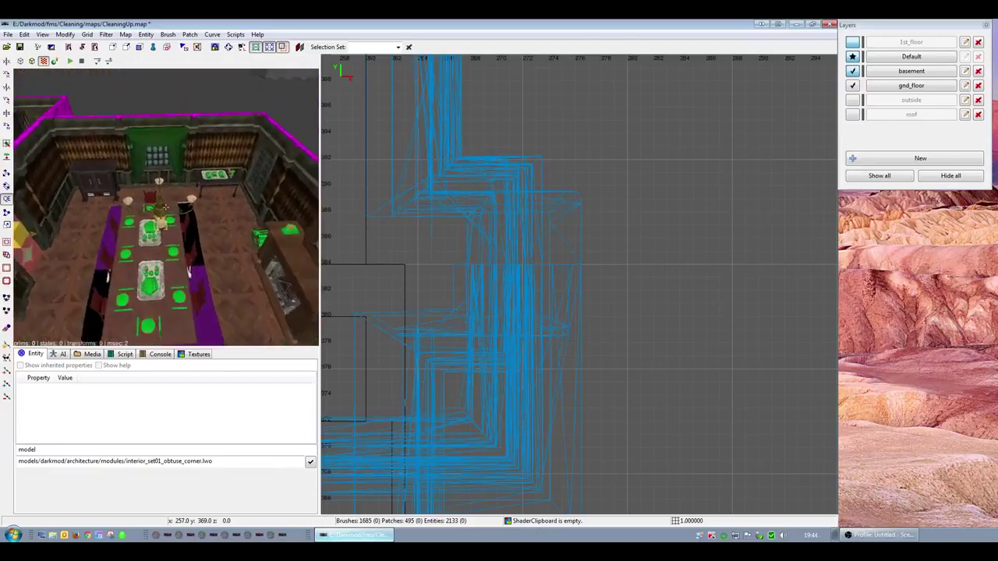
{"action": "right_click", "coordinate": [175, 303]}
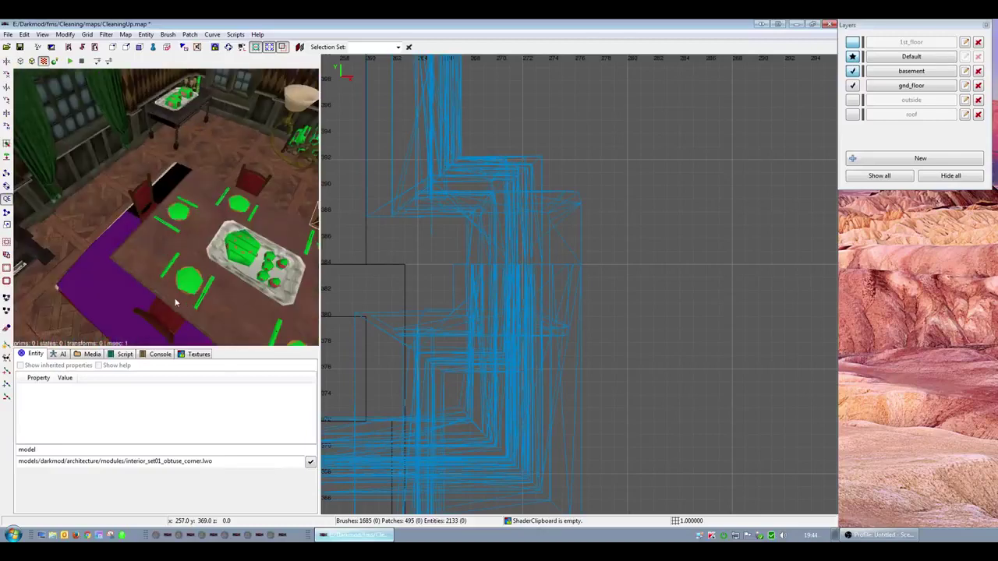
- Select the dining table group with its chairs, tableware and rug, and check it from above
{"action": "left_click", "coordinate": [144, 205], "text": "shift"}
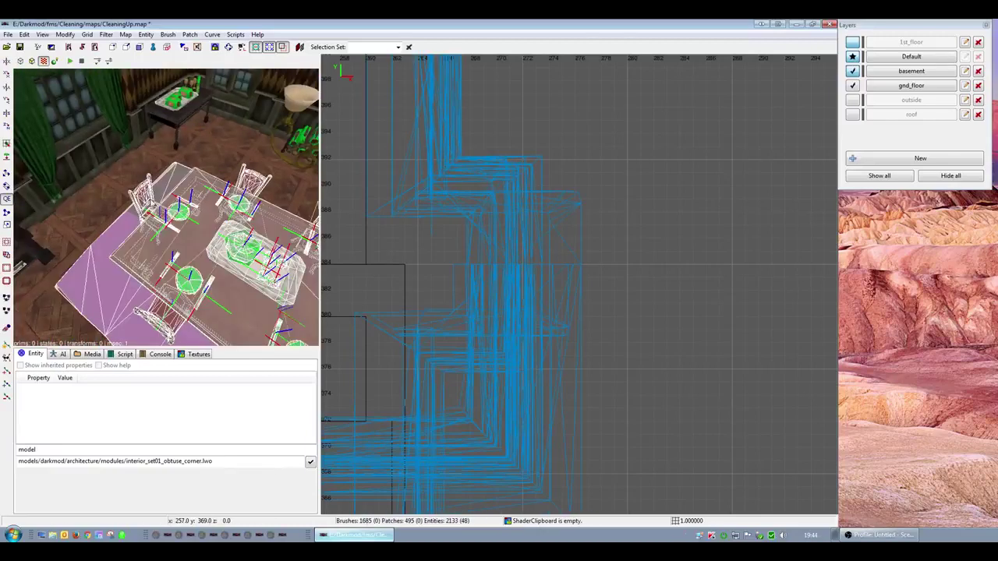
{"action": "right_click", "coordinate": [160, 212]}
{"action": "key", "text": "Down"}
{"action": "right_click", "coordinate": [188, 247]}
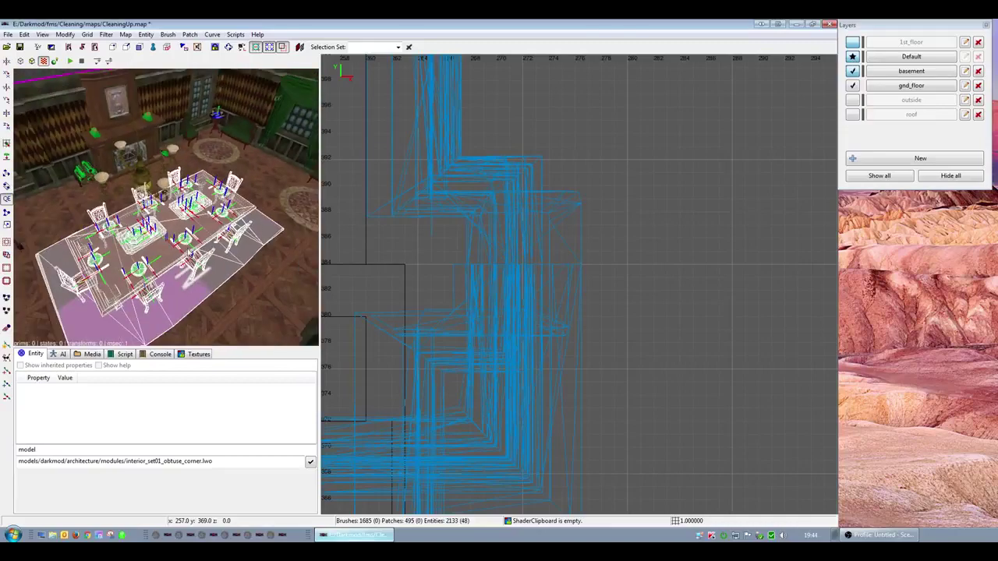
- Deselect the dining table group and select the side table under the serving tray, centring it in the top view
{"action": "right_click", "coordinate": [219, 263]}
{"action": "right_click", "coordinate": [212, 262]}
{"action": "right_click", "coordinate": [210, 261]}
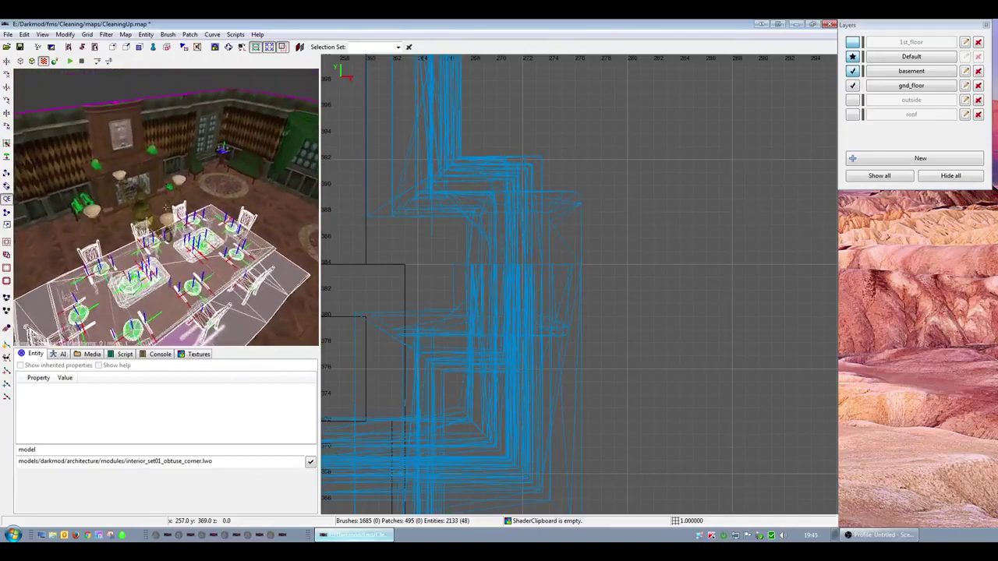
{"action": "key", "text": "Up"}
{"action": "key", "text": "Up"}
{"action": "key", "text": "Down"}
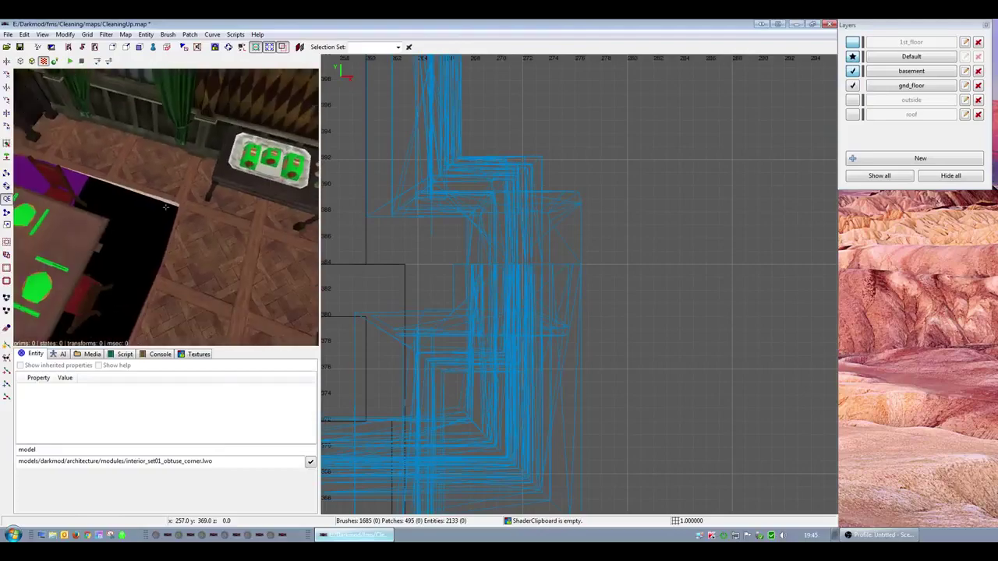
{"action": "right_click", "coordinate": [195, 223]}
{"action": "key", "text": "Escape"}
{"action": "left_click", "coordinate": [223, 220], "text": "shift"}
{"action": "scroll", "coordinate": [632, 380], "scroll_direction": "down", "scroll_amount": 10}
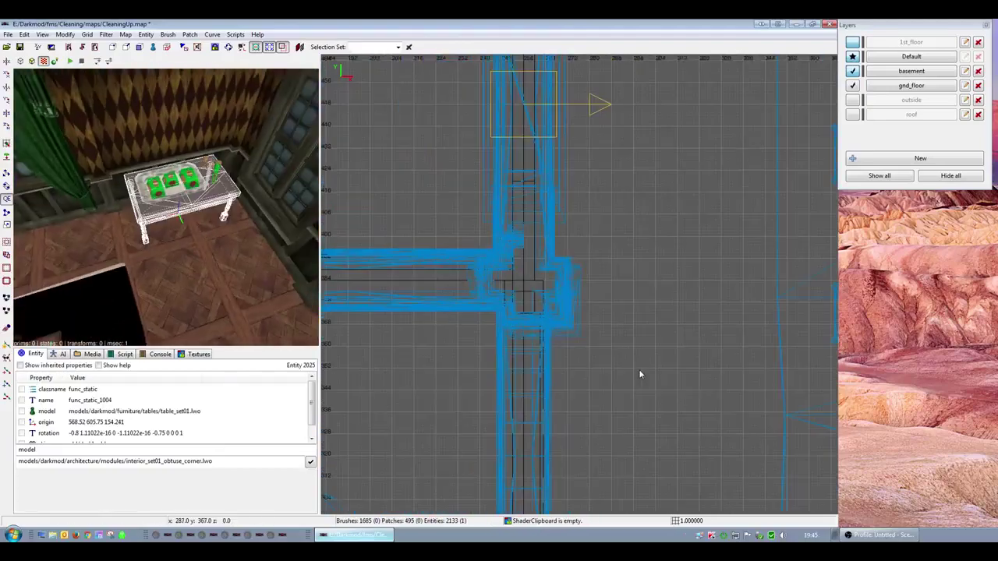
{"action": "scroll", "coordinate": [569, 321], "scroll_direction": "up", "scroll_amount": 10}
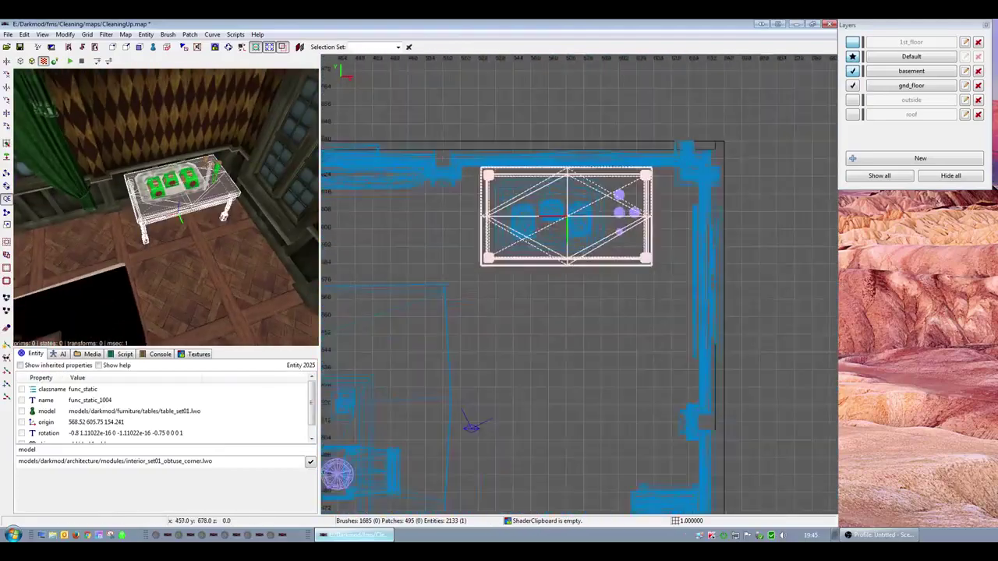
- Create a brush covering the side table's footprint and reduce its height to a thin slab at tabletop level
{"action": "key", "text": "bracketright"}
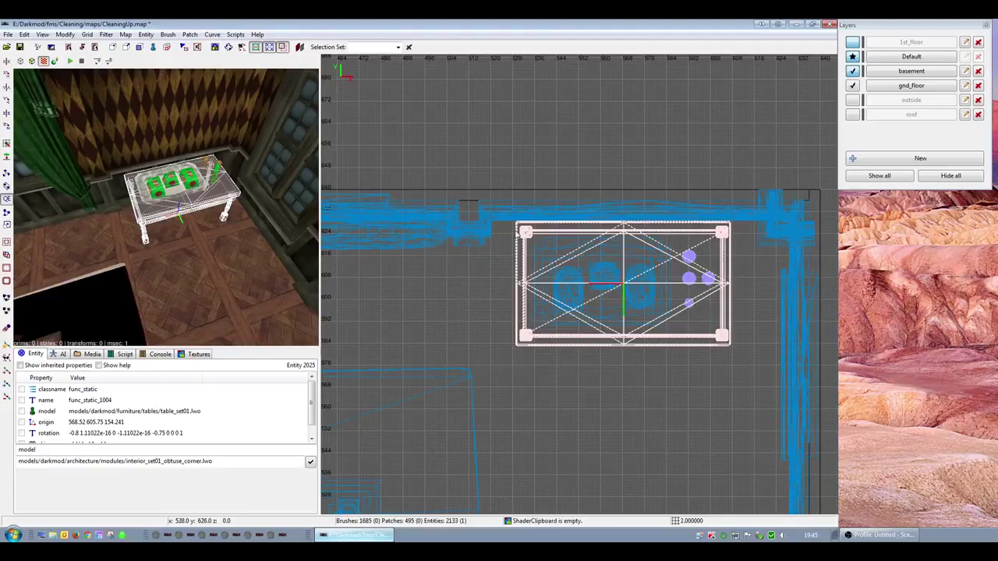
{"action": "key", "text": "Escape"}
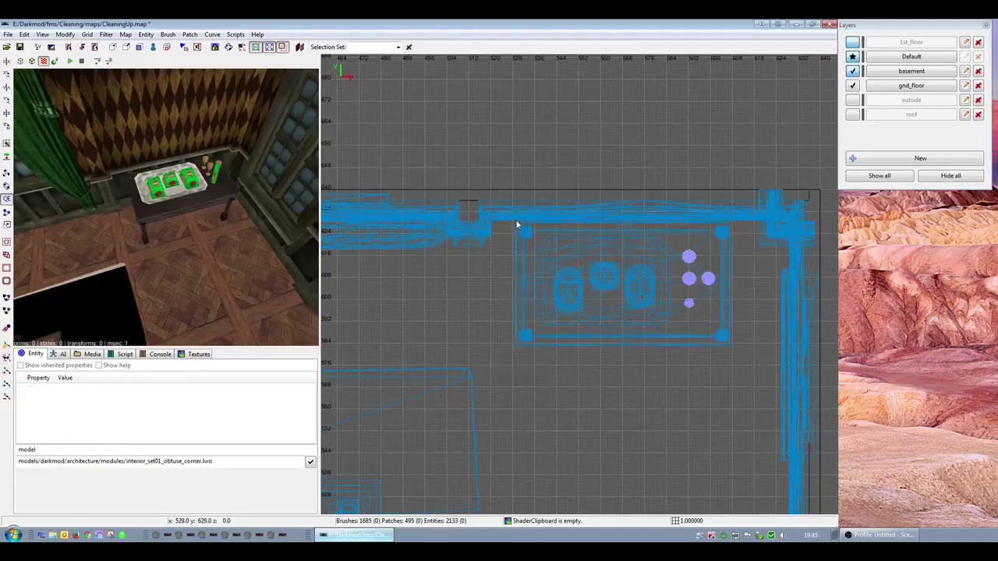
{"action": "left_click_drag", "start_coordinate": [519, 230], "coordinate": [731, 347]}
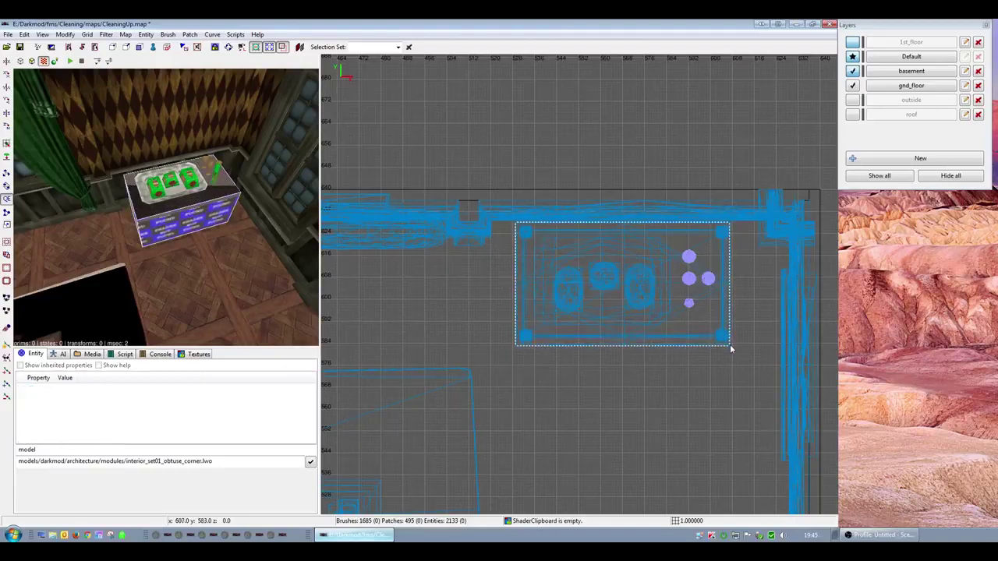
{"action": "key", "text": "ctrl+Tab"}
{"action": "scroll", "coordinate": [687, 365], "scroll_direction": "up", "scroll_amount": 2}
{"action": "mouse_move", "coordinate": [646, 407]}
{"action": "left_mouse_down"}
{"action": "mouse_move", "coordinate": [649, 214]}
{"action": "mouse_move", "coordinate": [652, 225]}
{"action": "left_mouse_up"}
{"action": "key", "text": "ctrl+Tab"}
{"action": "key", "text": "ctrl+Tab"}
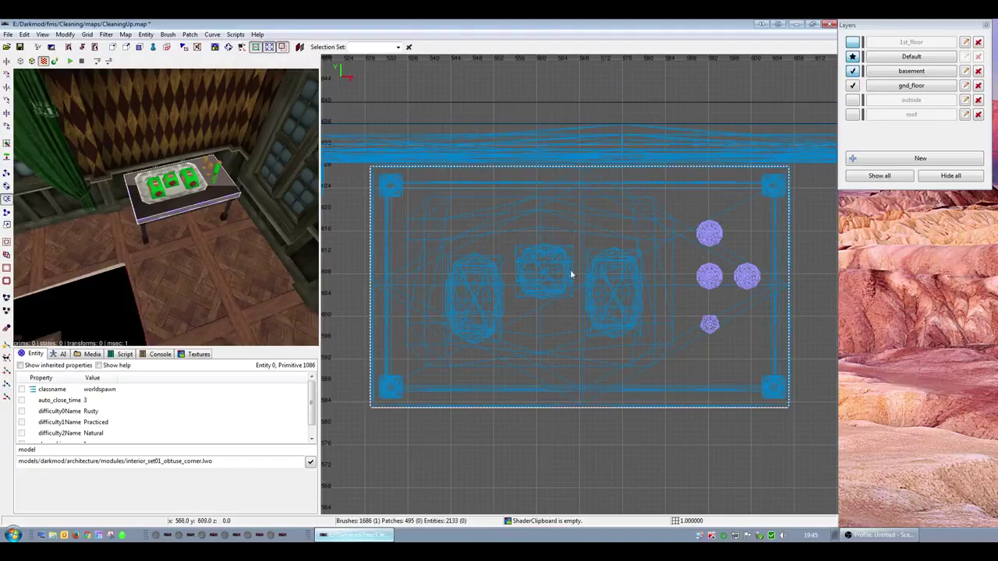
- Apply the tdm_nodrawsolid_wood texture to the tabletop brush
{"action": "scroll", "coordinate": [598, 349], "scroll_direction": "down", "scroll_amount": 4}
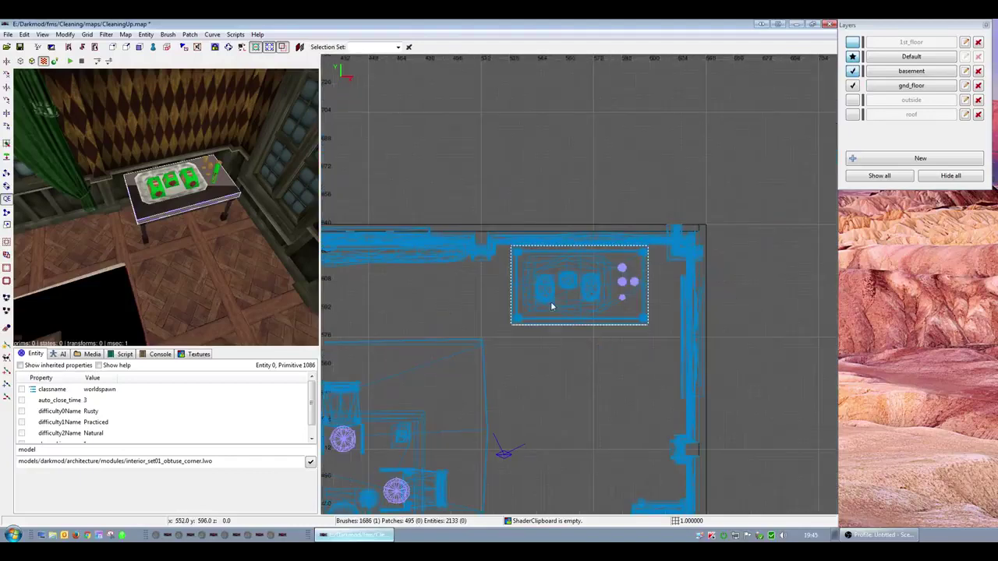
{"action": "scroll", "coordinate": [209, 342], "scroll_direction": "down", "scroll_amount": 2}
{"action": "scroll", "coordinate": [159, 409], "scroll_direction": "down", "scroll_amount": 1}
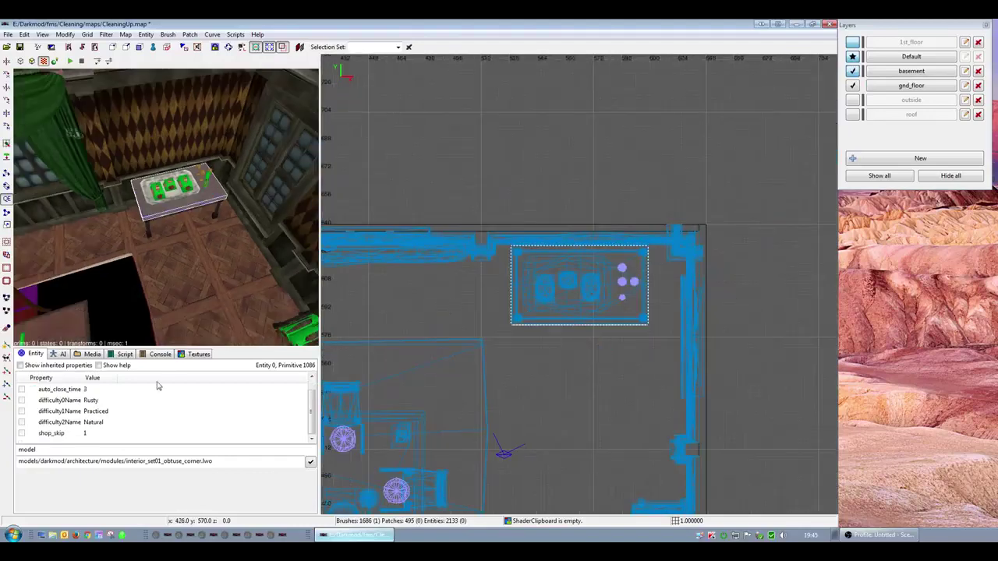
{"action": "scroll", "coordinate": [164, 242], "scroll_direction": "up", "scroll_amount": 2}
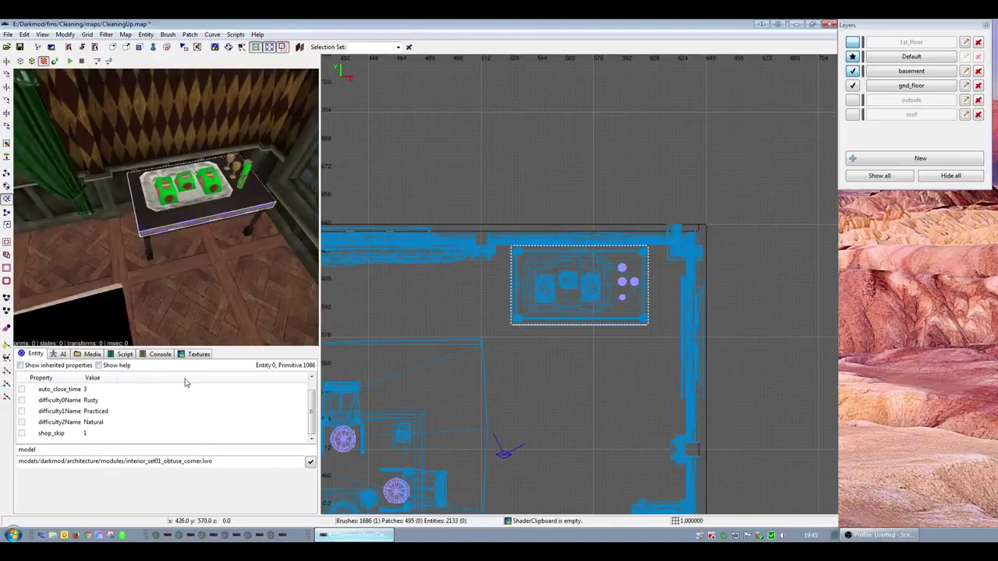
{"action": "left_click", "coordinate": [197, 355]}
{"action": "scroll", "coordinate": [195, 421], "scroll_direction": "down", "scroll_amount": 1}
{"action": "left_click", "coordinate": [197, 416]}
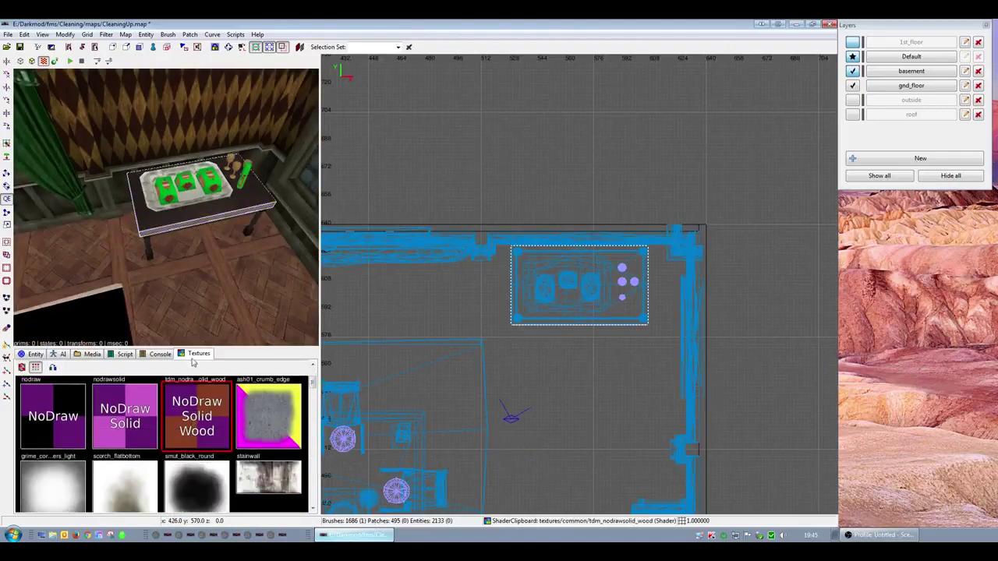
{"action": "scroll", "coordinate": [505, 350], "scroll_direction": "up", "scroll_amount": 10}
- Create a brush over one front leg of the side table and fit its height between the tabletop brush and the floor
{"action": "key", "text": "Escape"}
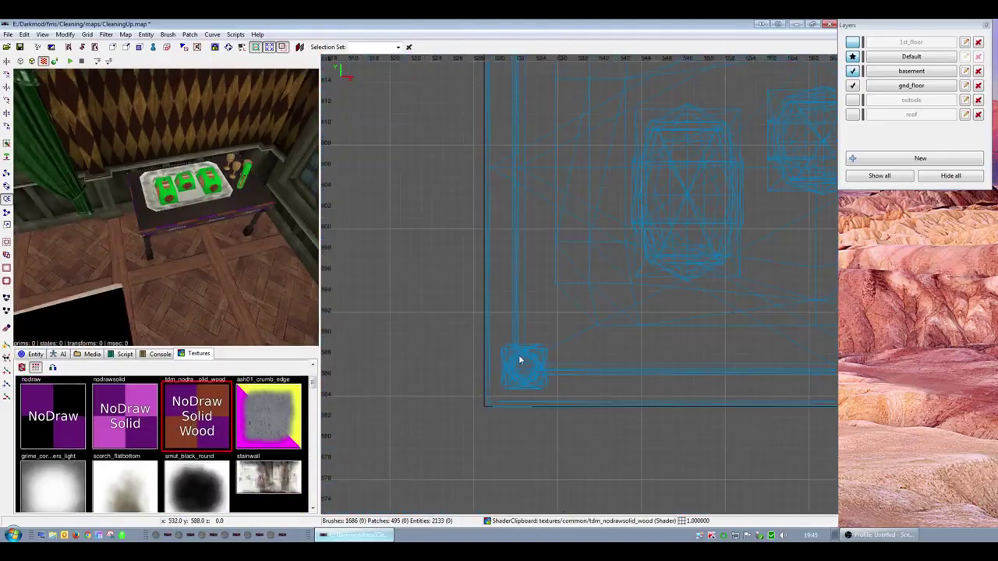
{"action": "left_click_drag", "start_coordinate": [505, 350], "coordinate": [545, 395]}
{"action": "key", "text": "ctrl+Tab"}
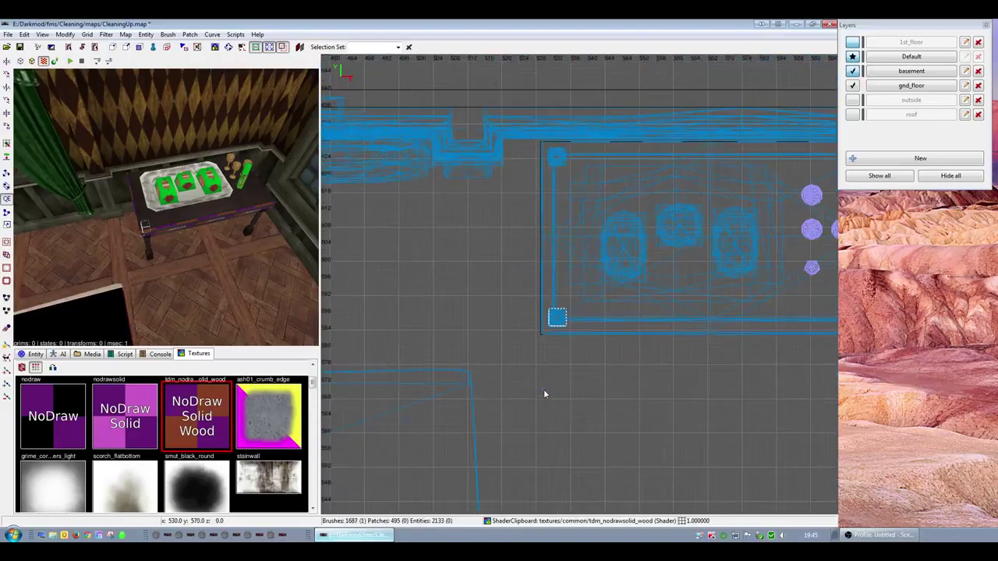
{"action": "left_click_drag", "start_coordinate": [585, 294], "coordinate": [586, 307]}
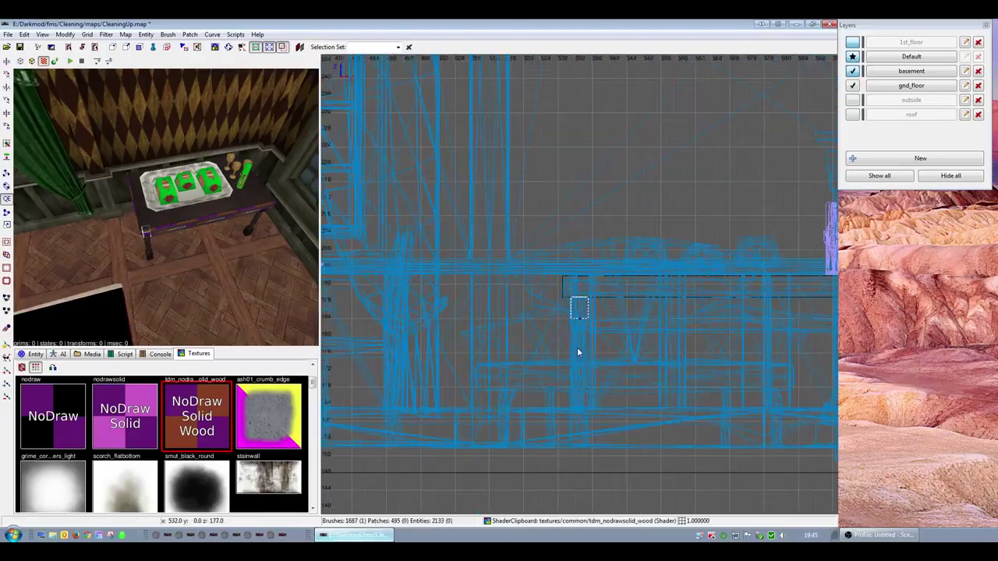
{"action": "left_click_drag", "start_coordinate": [577, 353], "coordinate": [577, 475]}
- Duplicate the leg brush onto the rear leg at the same end and align it using a 0.5 grid
{"action": "key", "text": "ctrl+Tab"}
{"action": "key", "text": "ctrl+Tab"}
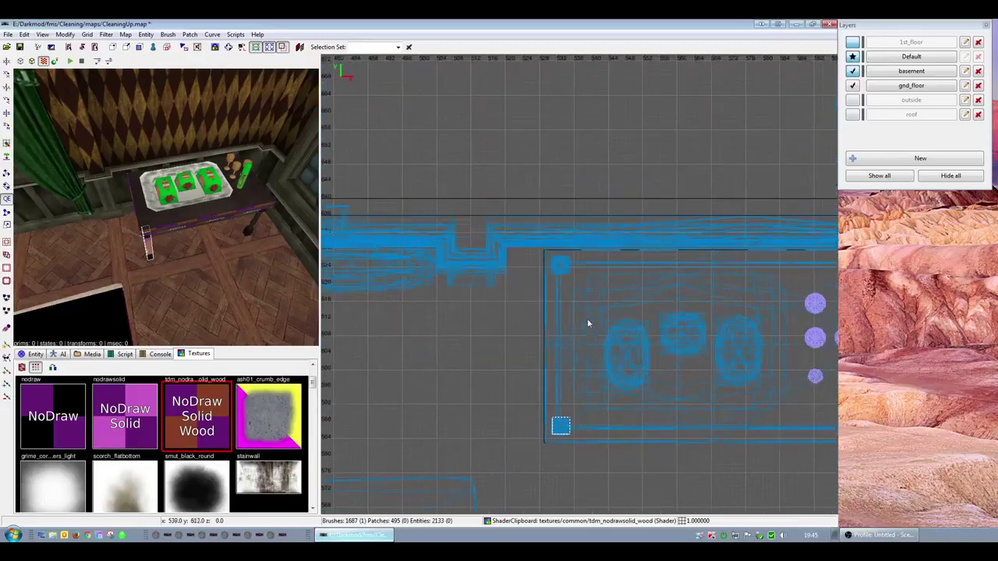
{"action": "key", "text": "space"}
{"action": "left_click_drag", "start_coordinate": [562, 425], "coordinate": [562, 265]}
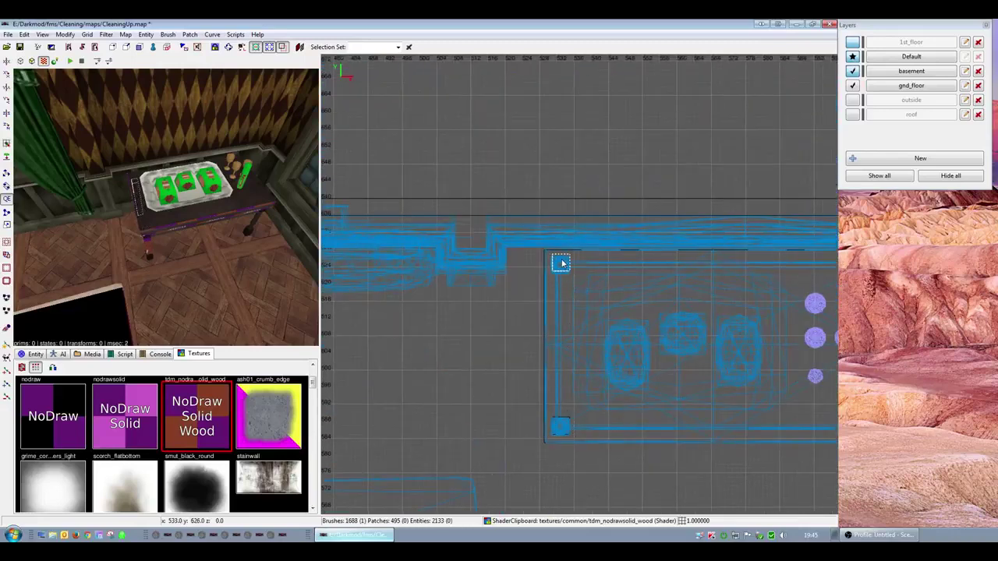
{"action": "scroll", "coordinate": [563, 269], "scroll_direction": "up", "scroll_amount": 4}
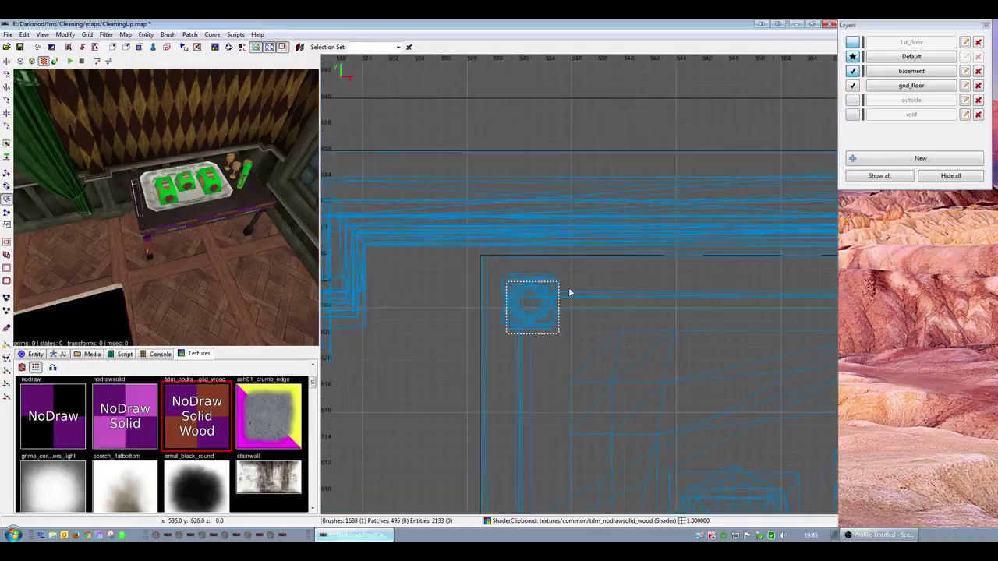
{"action": "key", "text": "bracketleft"}
{"action": "left_click_drag", "start_coordinate": [538, 312], "coordinate": [534, 304]}
- Select the front leg brush and resize its footprint to enclose the table leg
{"action": "right_click", "coordinate": [261, 261]}
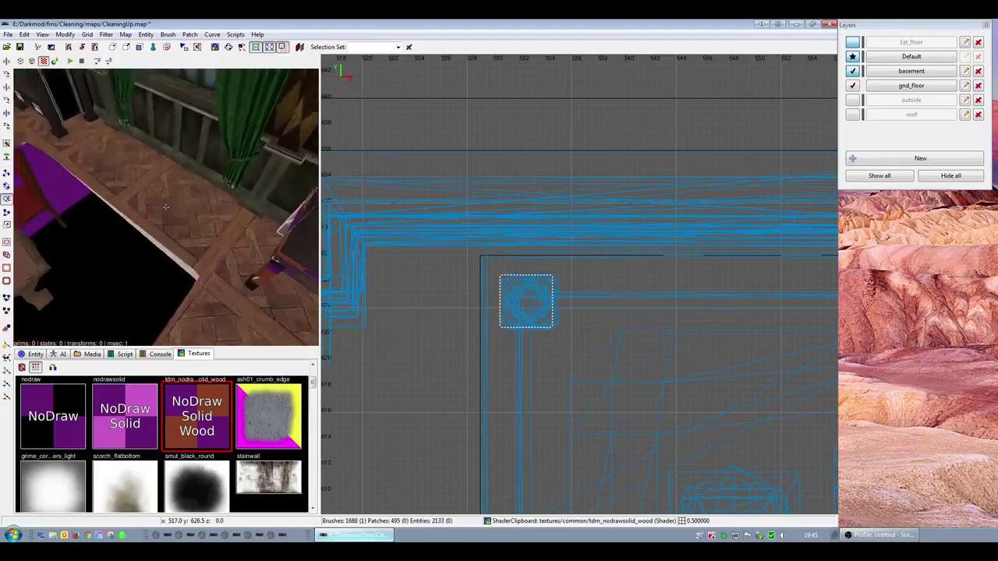
{"action": "right_click", "coordinate": [238, 262]}
{"action": "key", "text": "Escape"}
{"action": "left_click", "coordinate": [204, 256], "text": "shift"}
{"action": "mouse_move", "coordinate": [385, 292]}
{"action": "right_mouse_down"}
{"action": "mouse_move", "coordinate": [371, 3]}
{"action": "mouse_move", "coordinate": [387, 137]}
{"action": "right_mouse_up"}
{"action": "left_click_drag", "start_coordinate": [490, 368], "coordinate": [518, 389]}
{"action": "right_click", "coordinate": [229, 291]}
{"action": "scroll", "coordinate": [230, 290], "scroll_direction": "up", "scroll_amount": 2}
{"action": "right_click", "coordinate": [229, 291]}
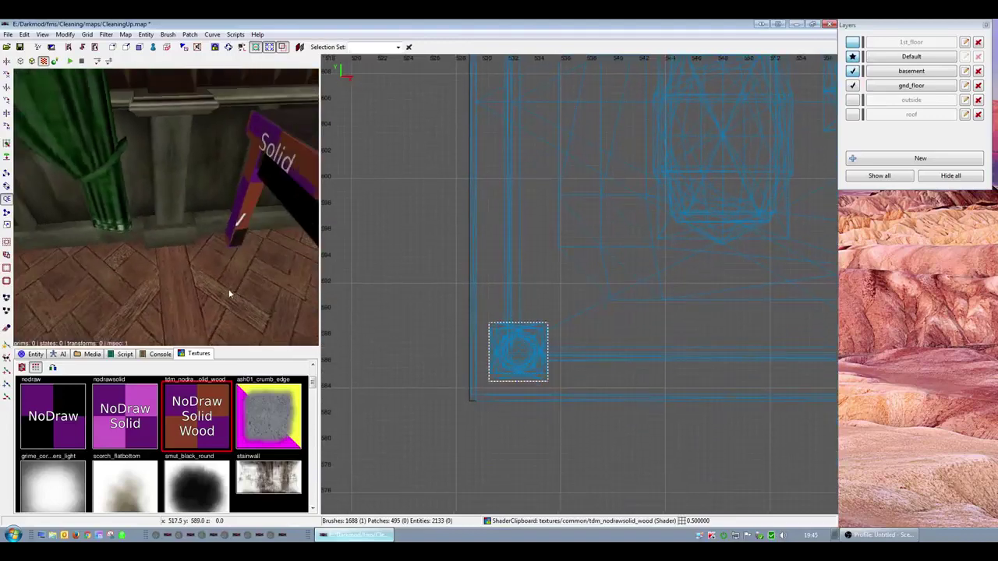
- Select the rear leg brush and extend its edges to enclose the rear table leg
{"action": "key", "text": "Escape"}
{"action": "left_click", "coordinate": [249, 219], "text": "shift"}
{"action": "right_click_drag", "start_coordinate": [468, 231], "coordinate": [458, 558]}
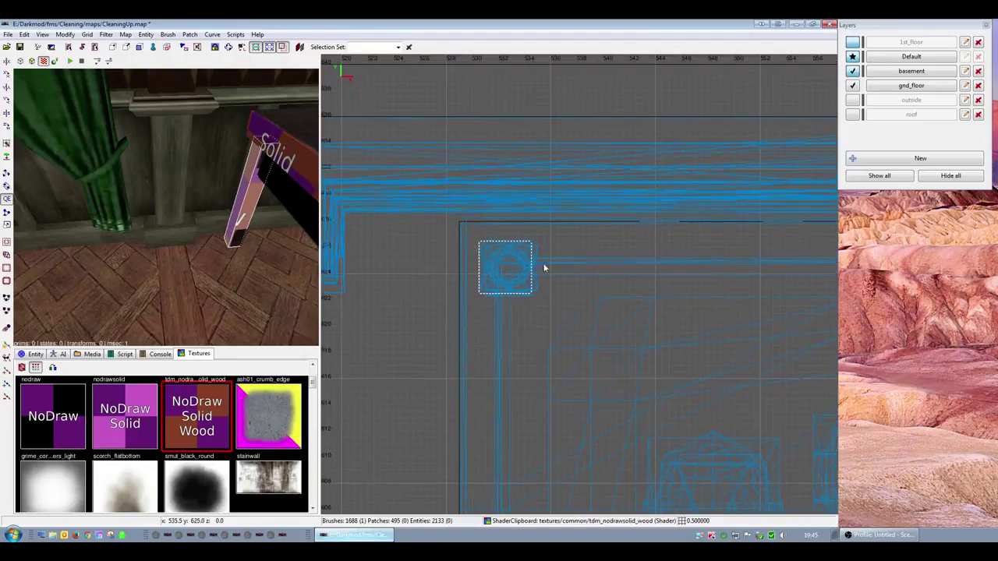
{"action": "left_click_drag", "start_coordinate": [555, 261], "coordinate": [562, 256]}
{"action": "left_click_drag", "start_coordinate": [528, 299], "coordinate": [528, 305]}
{"action": "scroll", "coordinate": [275, 274], "scroll_direction": "down", "scroll_amount": 3}
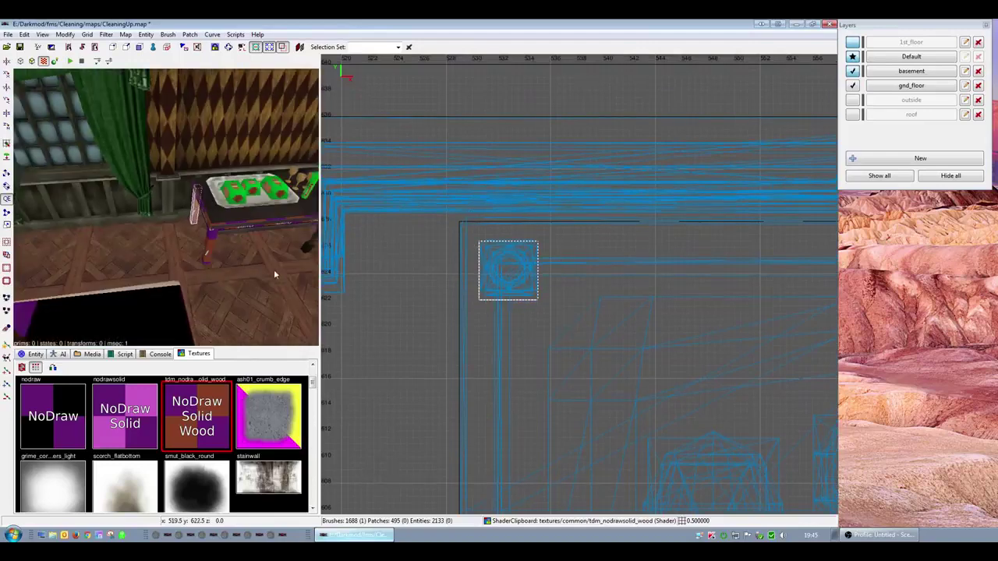
- Duplicate both leg brushes onto the two legs at the table's other end and check their fit
{"action": "left_click", "coordinate": [206, 257], "text": "shift"}
{"action": "scroll", "coordinate": [535, 278], "scroll_direction": "down", "scroll_amount": 4}
{"action": "key", "text": "space"}
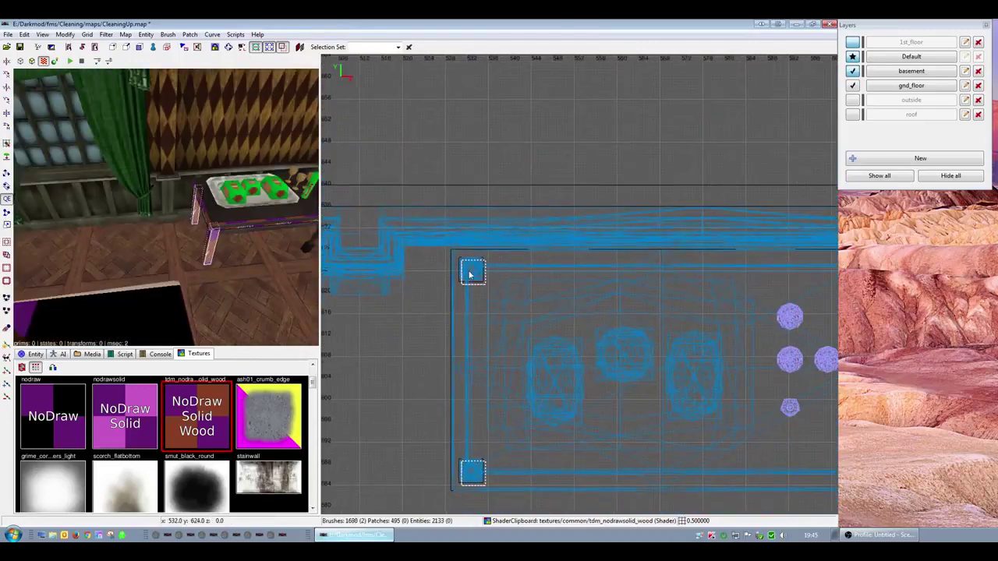
{"action": "mouse_move", "coordinate": [470, 272]}
{"action": "left_mouse_down"}
{"action": "mouse_move", "coordinate": [892, 301]}
{"action": "mouse_move", "coordinate": [435, 288]}
{"action": "mouse_move", "coordinate": [398, 271]}
{"action": "left_mouse_up"}
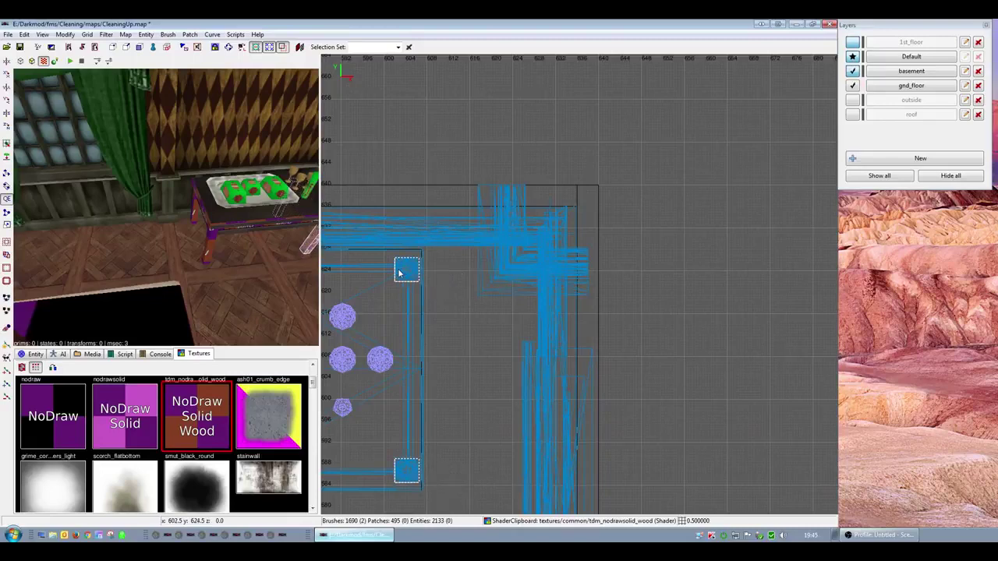
{"action": "right_click", "coordinate": [248, 241]}
{"action": "scroll", "coordinate": [247, 241], "scroll_direction": "up", "scroll_amount": 6}
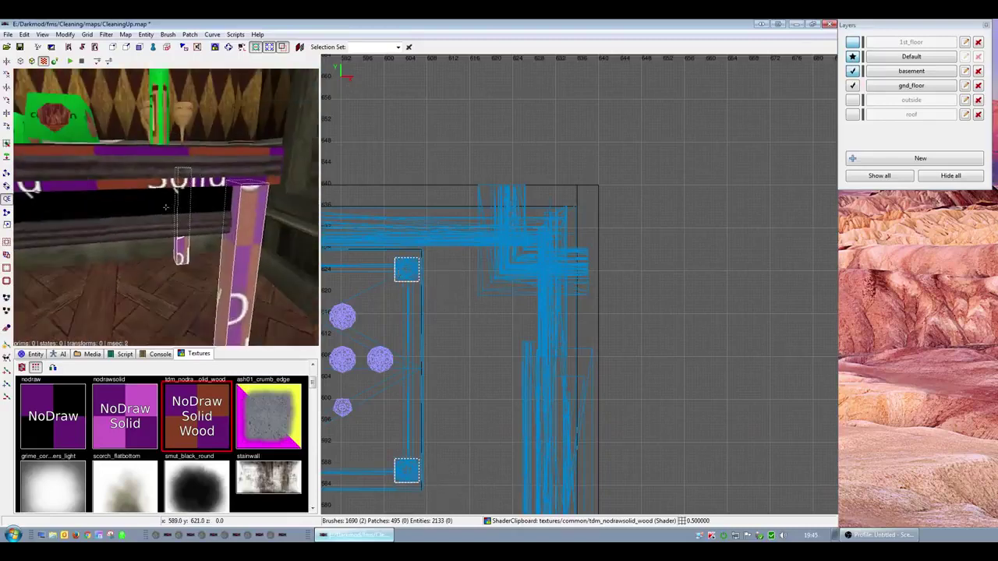
{"action": "right_click", "coordinate": [248, 241]}
{"action": "right_click", "coordinate": [248, 224]}
{"action": "scroll", "coordinate": [248, 224], "scroll_direction": "down", "scroll_amount": 4}
{"action": "right_click", "coordinate": [247, 224]}
{"action": "key", "text": "Escape"}
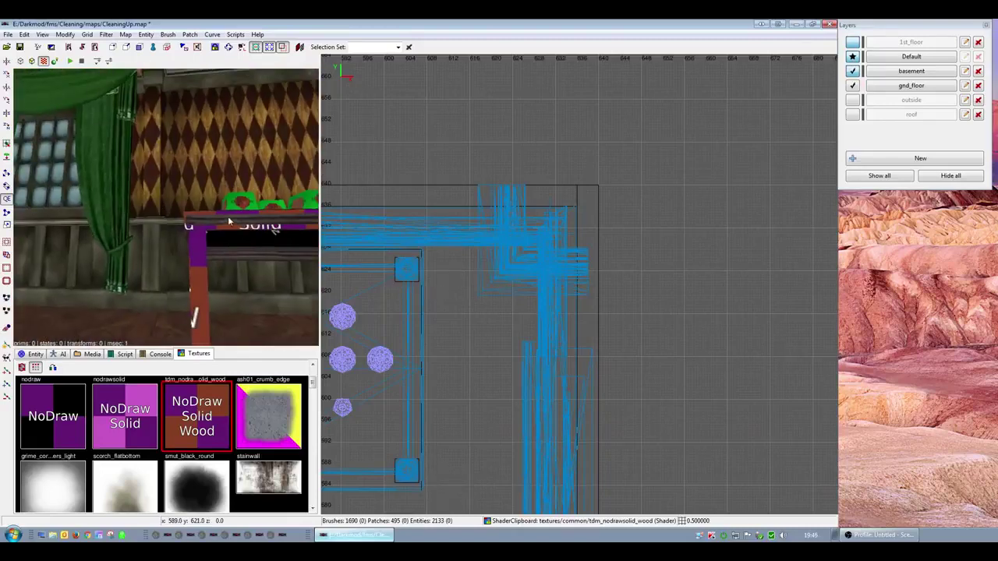
- Extend the tabletop brush downward to cover the table's lower frame, and hide the brush
{"action": "key", "text": "ctrl+Tab"}
{"action": "scroll", "coordinate": [468, 336], "scroll_direction": "up", "scroll_amount": 3}
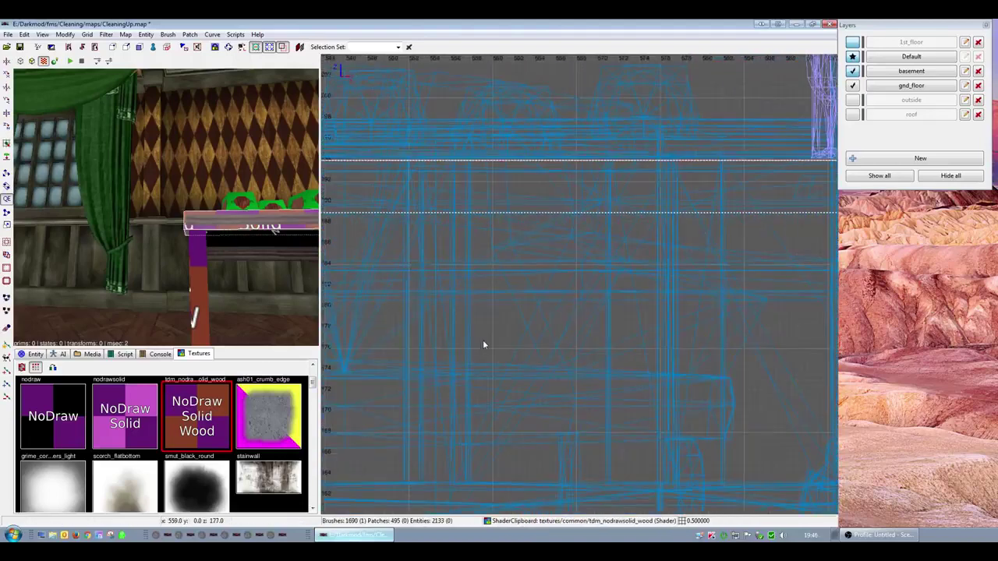
{"action": "left_click_drag", "start_coordinate": [484, 331], "coordinate": [528, 323]}
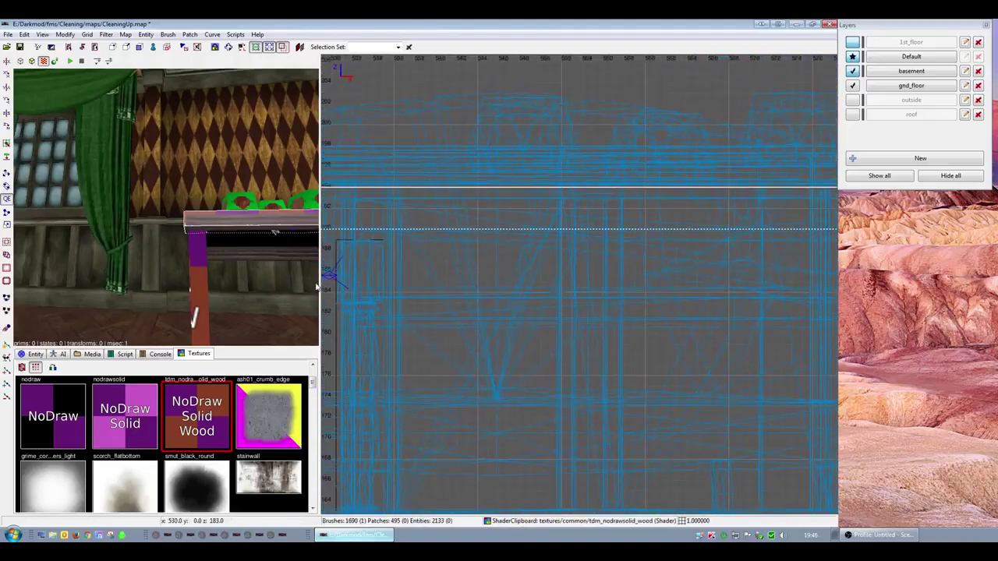
{"action": "left_click_drag", "start_coordinate": [465, 265], "coordinate": [468, 357]}
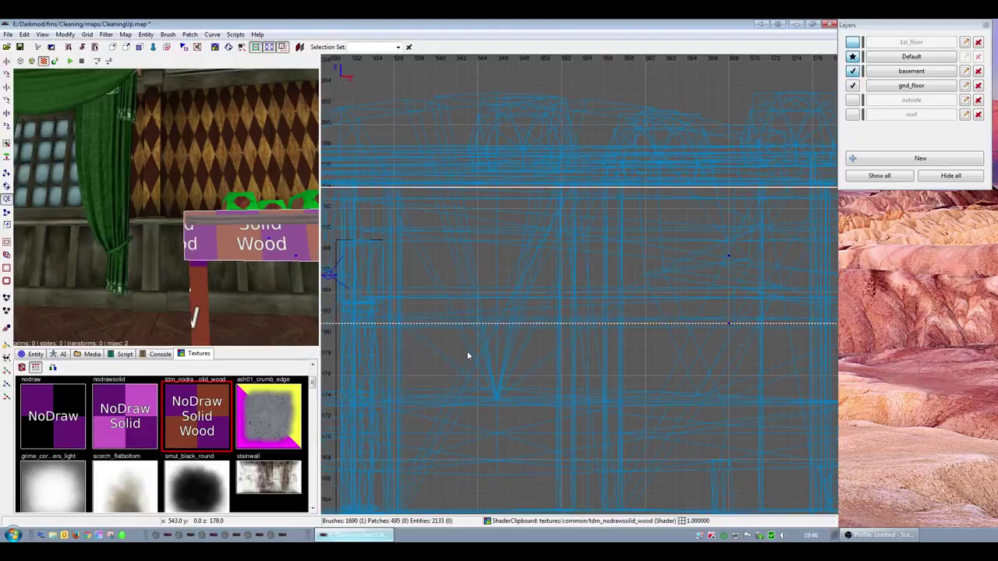
{"action": "right_click", "coordinate": [187, 291]}
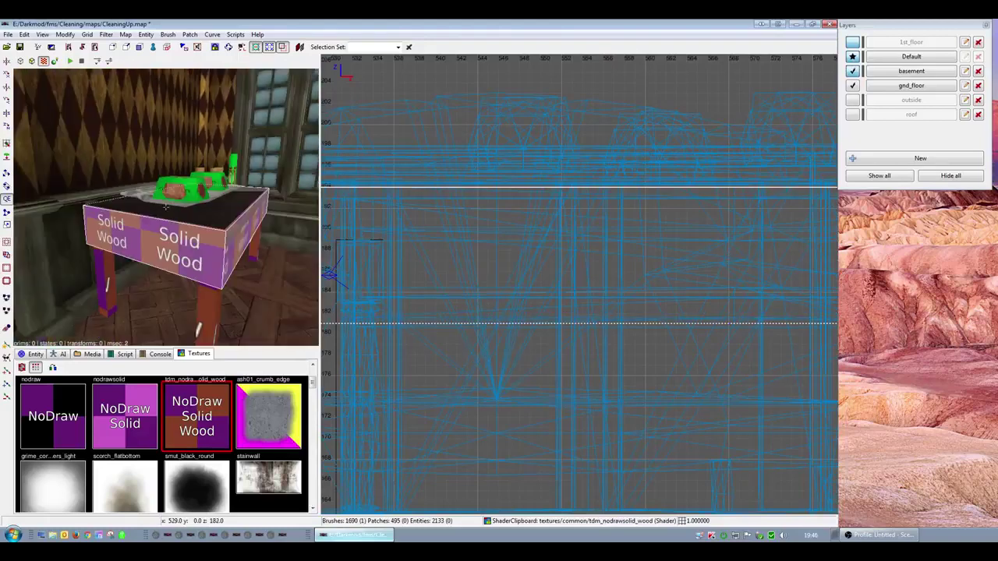
{"action": "key", "text": "h"}
- Select the side table model and add the property Solid with value 0
{"action": "left_click", "coordinate": [212, 242], "text": "shift"}
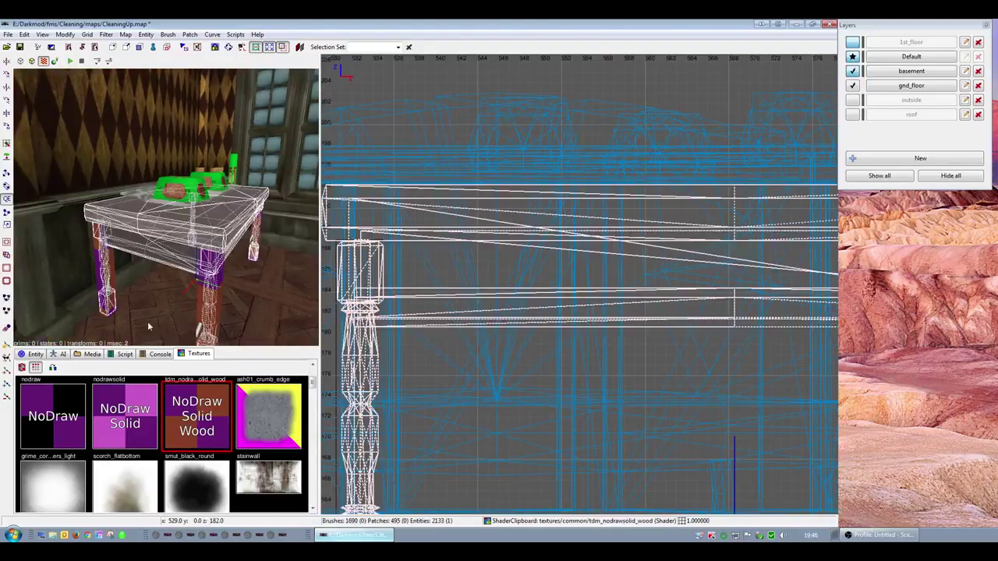
{"action": "left_click", "coordinate": [33, 354]}
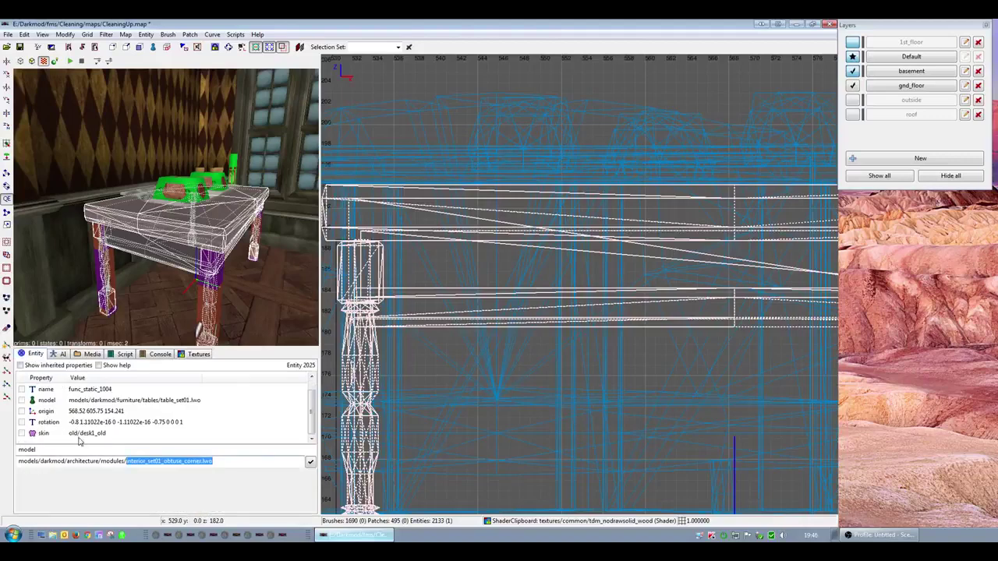
{"action": "double_click", "coordinate": [47, 450]}
{"action": "type", "text": "Solid"}
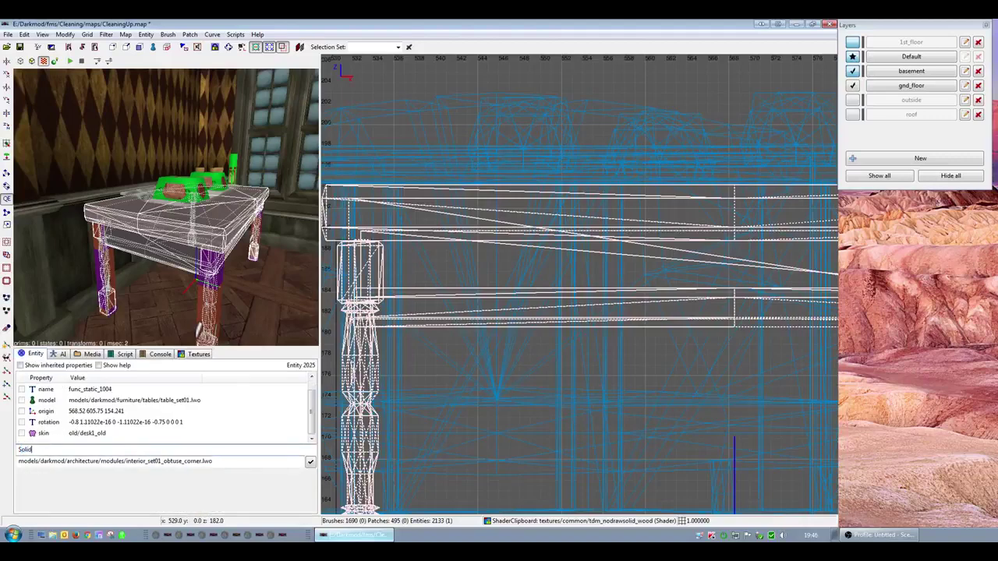
{"action": "left_click", "coordinate": [64, 465]}
{"action": "triple_click", "coordinate": [66, 463]}
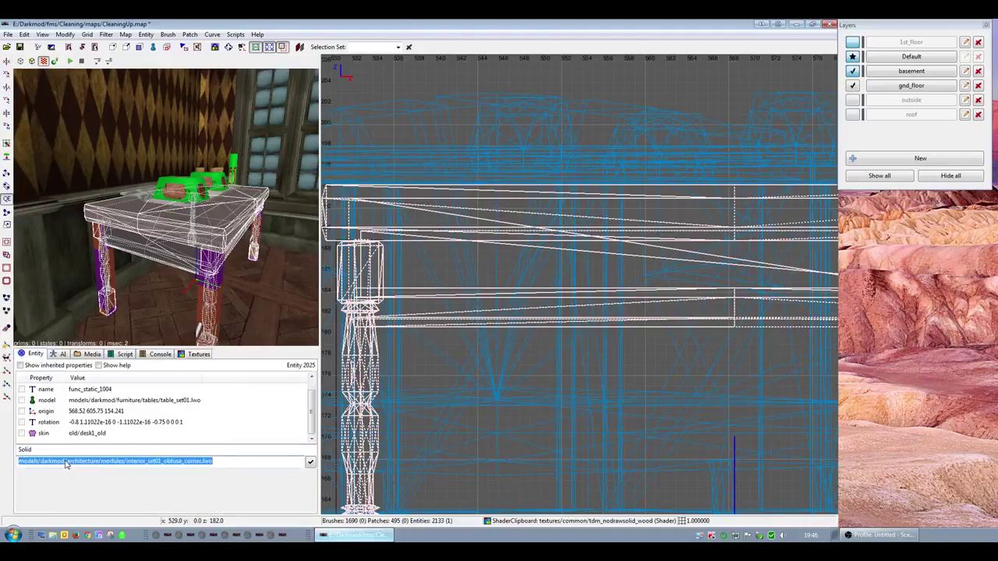
{"action": "type", "text": "0"}
{"action": "key", "text": "Return"}
{"action": "key", "text": "Escape"}
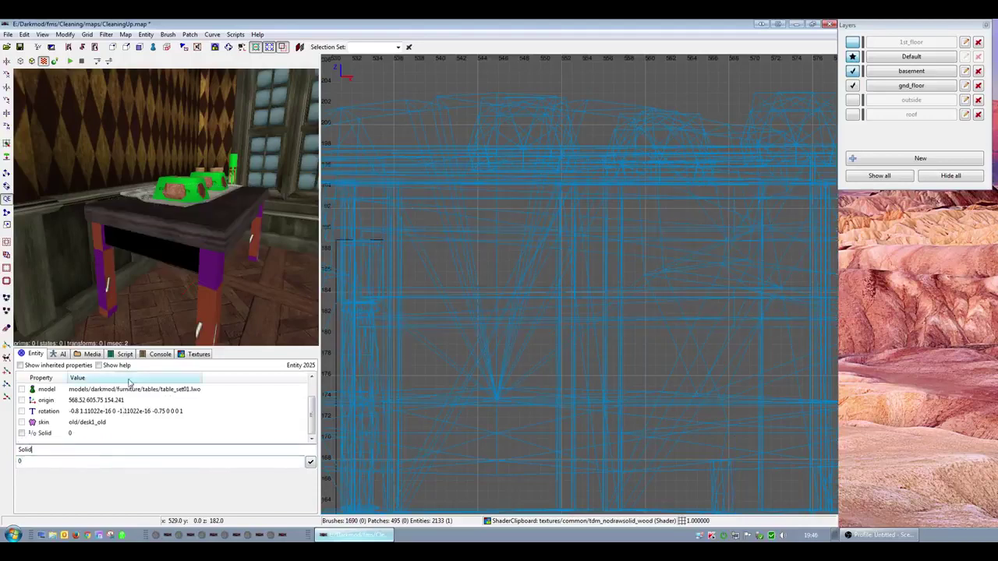
- Deselect the side table model and show the hidden tabletop collision brush again
{"action": "right_click", "coordinate": [132, 226]}
{"action": "scroll", "coordinate": [173, 209], "scroll_direction": "down", "scroll_amount": 5}
{"action": "right_click", "coordinate": [173, 209]}
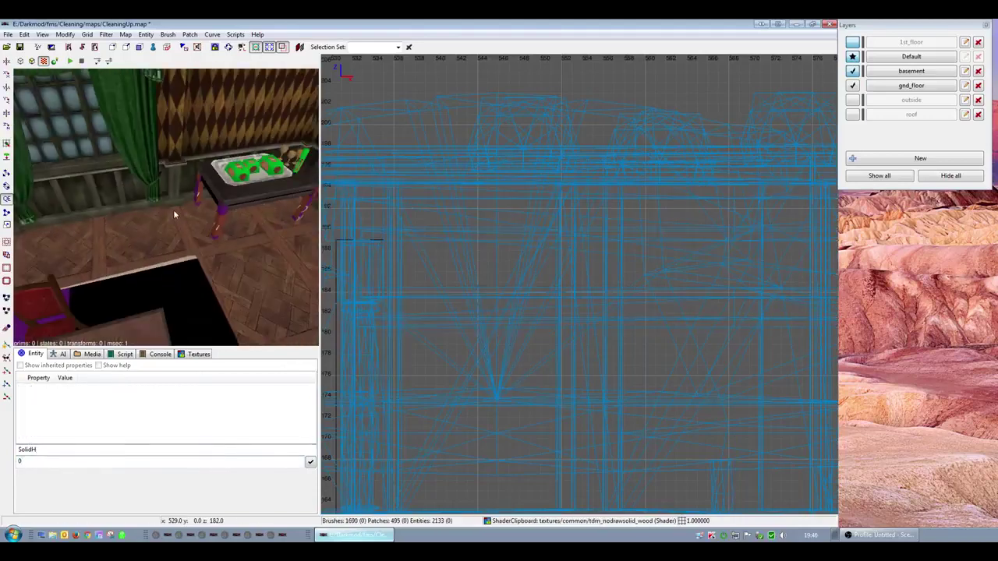
{"action": "key", "text": "shift+h"}
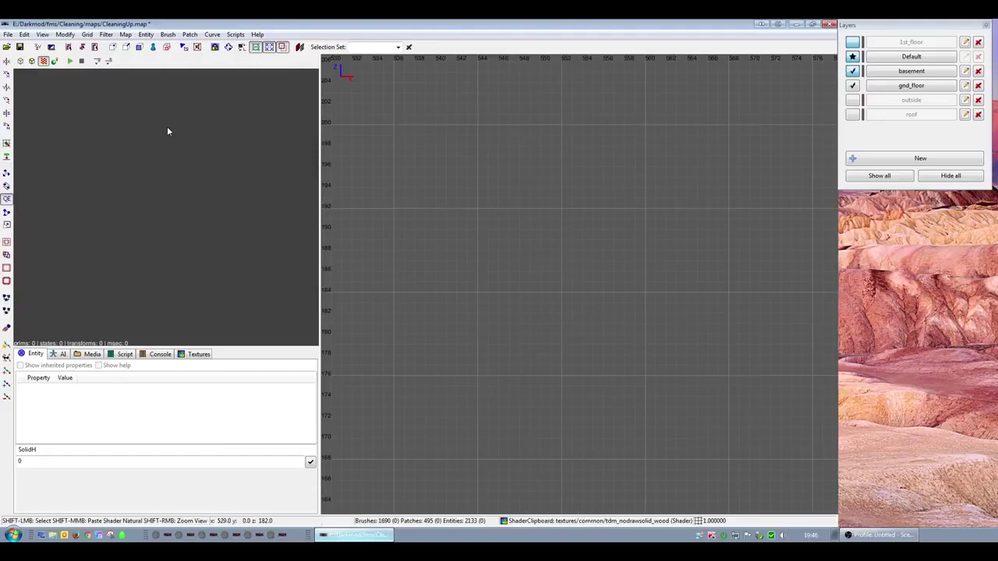
{"action": "key", "text": "shift+h"}
{"action": "right_click", "coordinate": [203, 172]}
{"action": "scroll", "coordinate": [165, 206], "scroll_direction": "up", "scroll_amount": 6}
{"action": "right_click", "coordinate": [166, 206]}
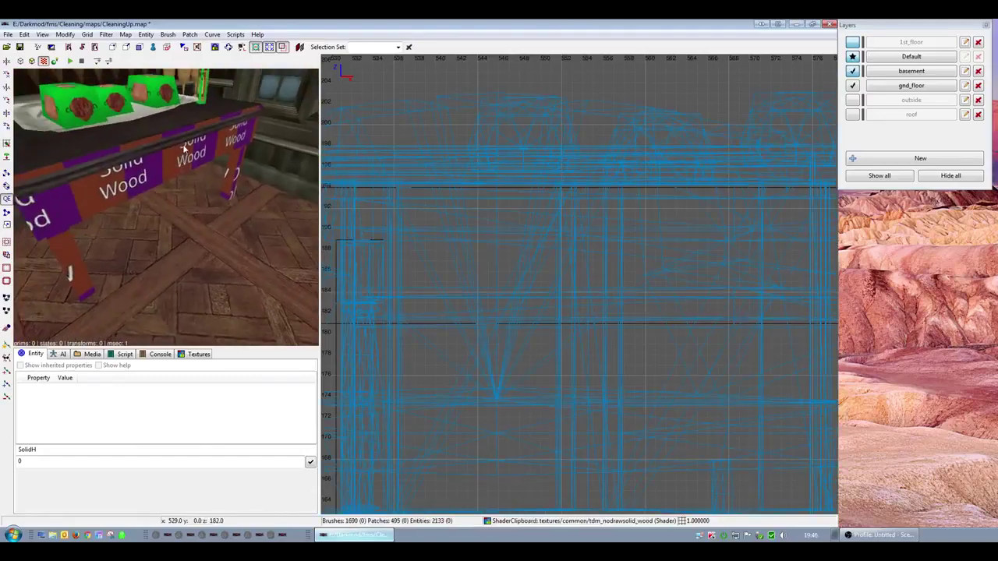
- With a 0.25 grid, raise the tabletop brush's upper face and extend its end near the wine glass outward by 0.25 units each
{"action": "left_click", "coordinate": [188, 158], "text": "shift"}
{"action": "right_click_drag", "start_coordinate": [437, 187], "coordinate": [345, 341]}
{"action": "right_click", "coordinate": [164, 151]}
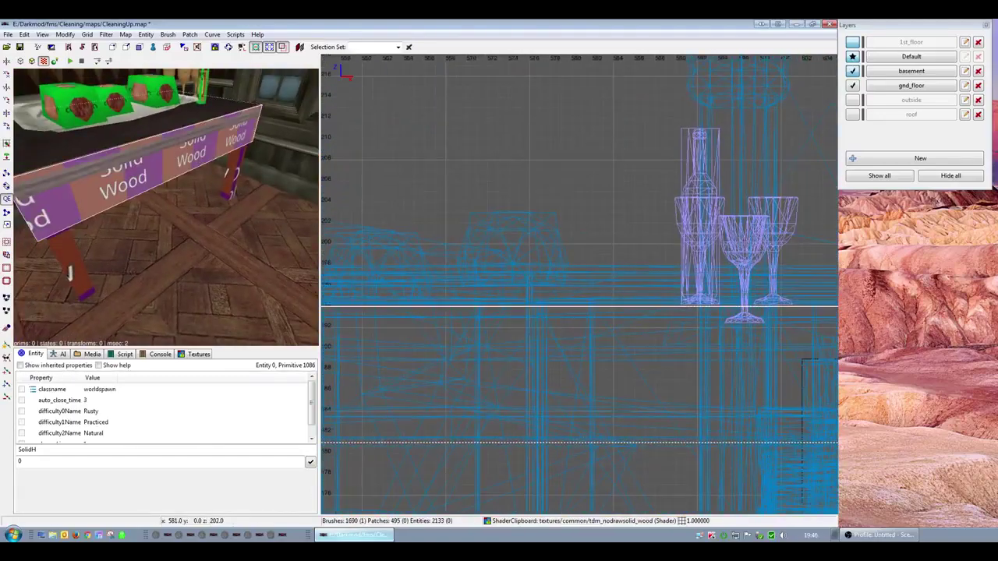
{"action": "scroll", "coordinate": [389, 216], "scroll_direction": "up", "scroll_amount": 3}
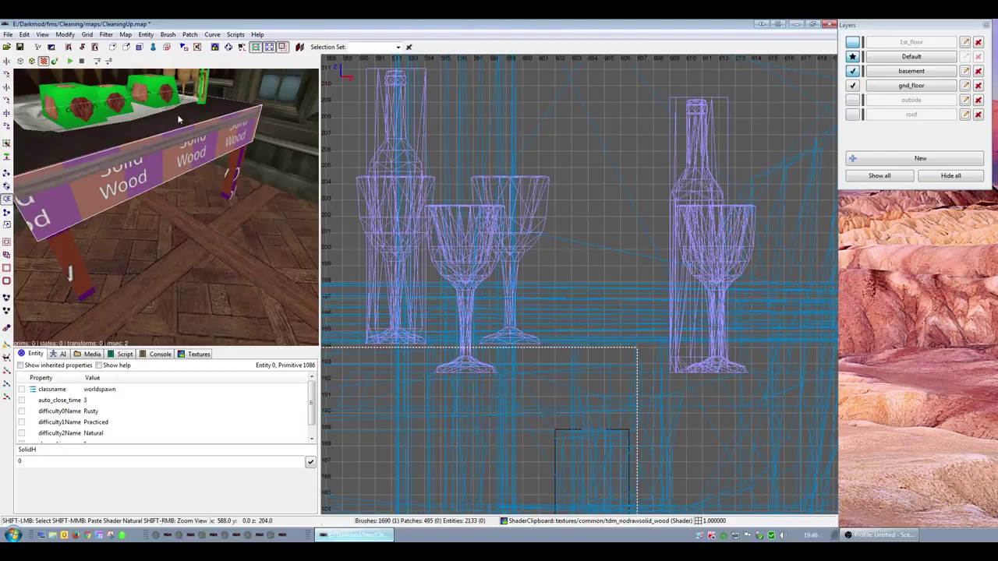
{"action": "left_click", "coordinate": [178, 117], "text": "shift"}
{"action": "left_click", "coordinate": [179, 118], "text": "shift"}
{"action": "scroll", "coordinate": [660, 327], "scroll_direction": "up", "scroll_amount": 3}
{"action": "right_click_drag", "start_coordinate": [660, 328], "coordinate": [468, 263]}
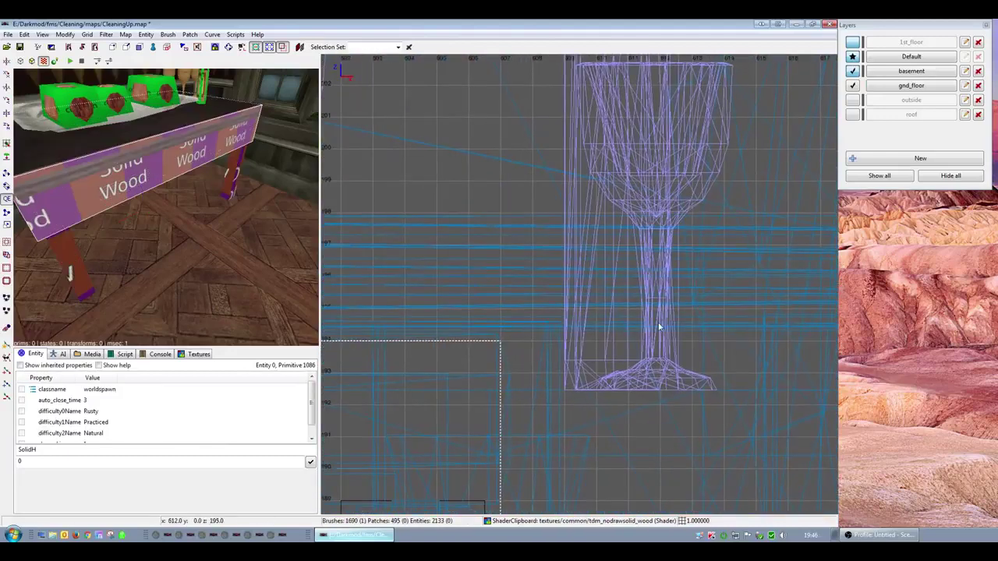
{"action": "key", "text": "bracketleft"}
{"action": "key", "text": "bracketleft"}
{"action": "left_click_drag", "start_coordinate": [493, 325], "coordinate": [493, 320]}
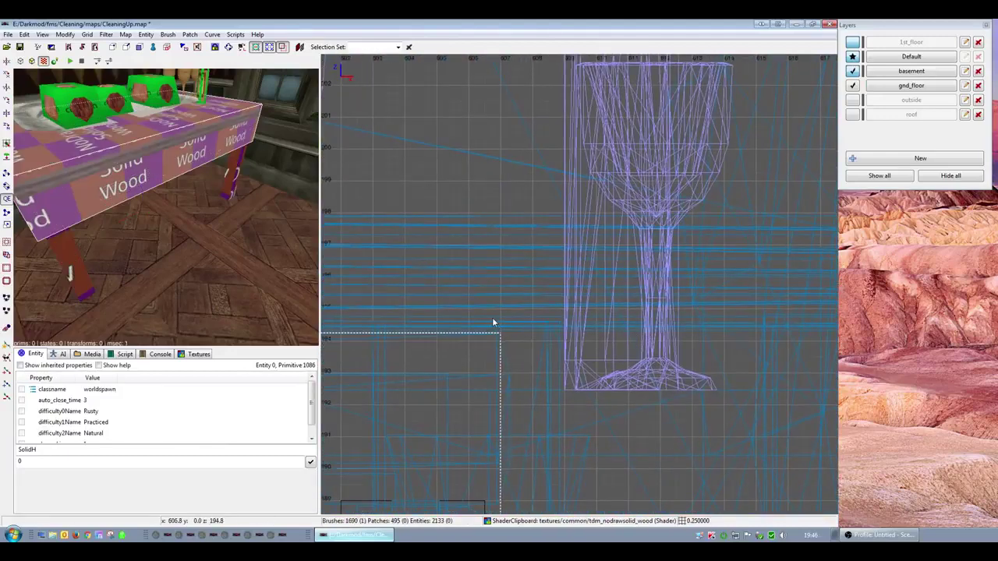
{"action": "right_click_drag", "start_coordinate": [543, 382], "coordinate": [543, 256]}
{"action": "left_click_drag", "start_coordinate": [543, 337], "coordinate": [550, 334]}
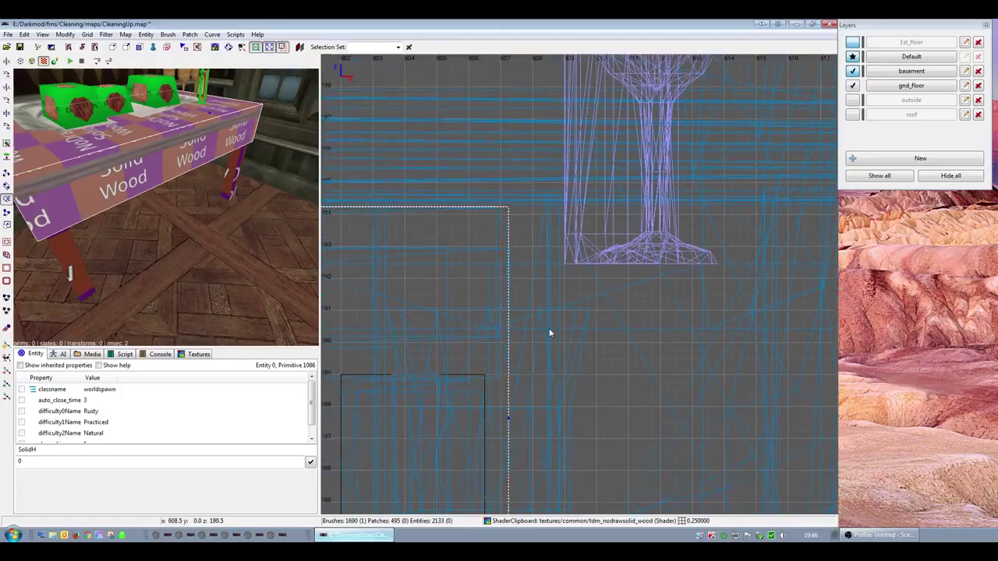
{"action": "scroll", "coordinate": [551, 335], "scroll_direction": "down", "scroll_amount": 4}
{"action": "mouse_move", "coordinate": [550, 334]}
{"action": "right_mouse_down"}
{"action": "mouse_move", "coordinate": [857, 316]}
{"action": "mouse_move", "coordinate": [990, 336]}
{"action": "right_mouse_up"}
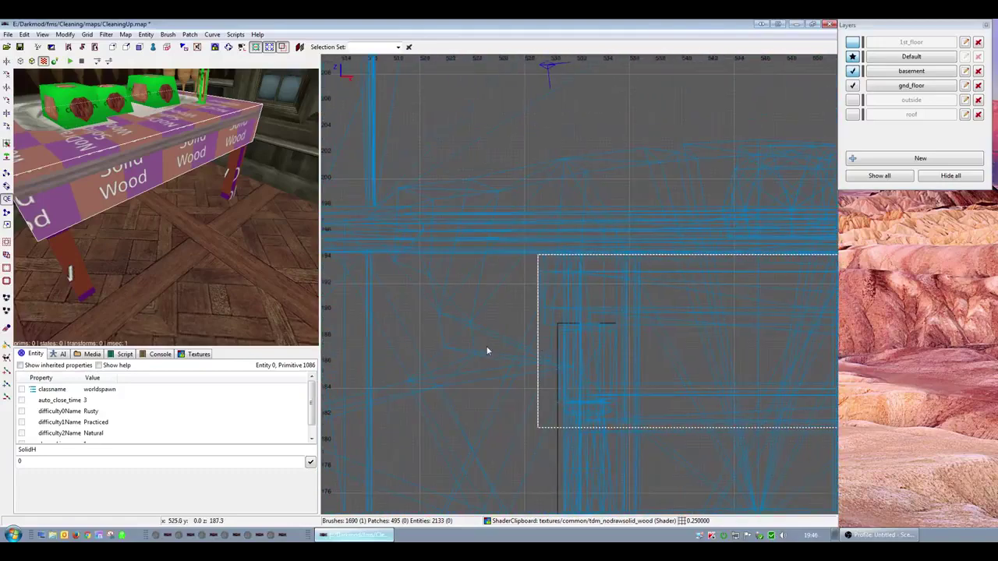
{"action": "key", "text": "Escape"}
- Inspect the dining room's side table, fireplace, place settings, chairs and seating corner from several angles
{"action": "right_click", "coordinate": [214, 302]}
{"action": "key", "text": "Down"}
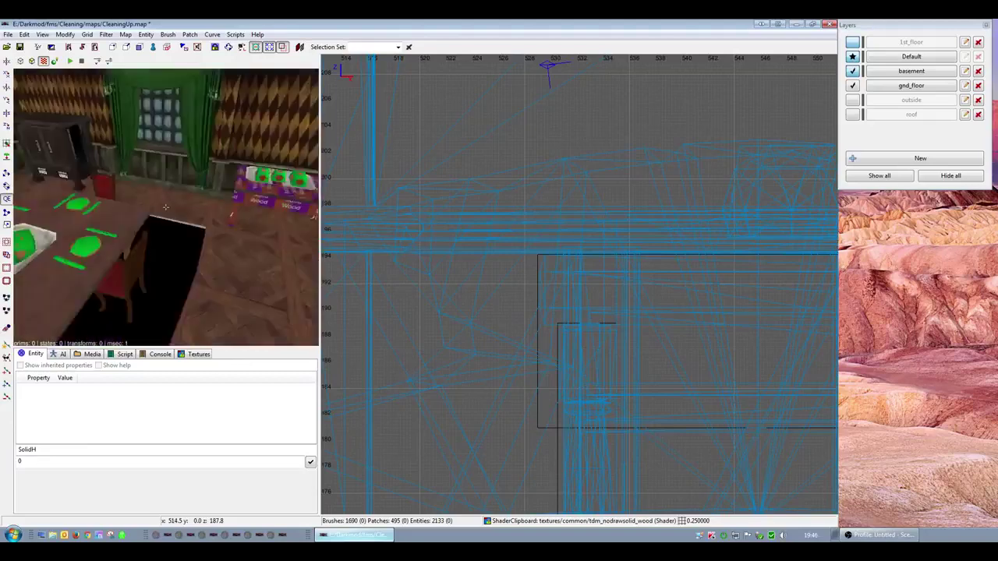
{"action": "right_click", "coordinate": [188, 259]}
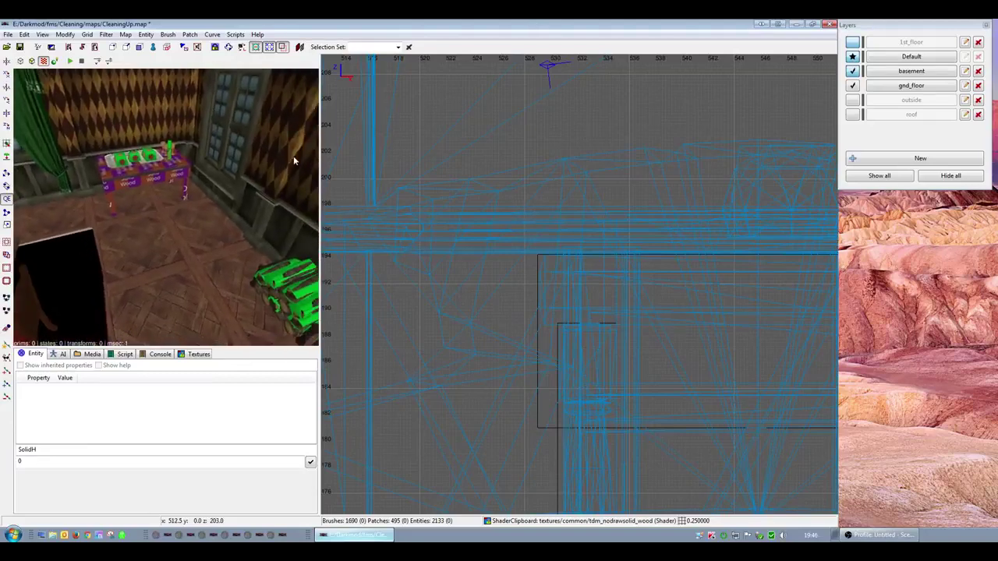
{"action": "right_click", "coordinate": [178, 224]}
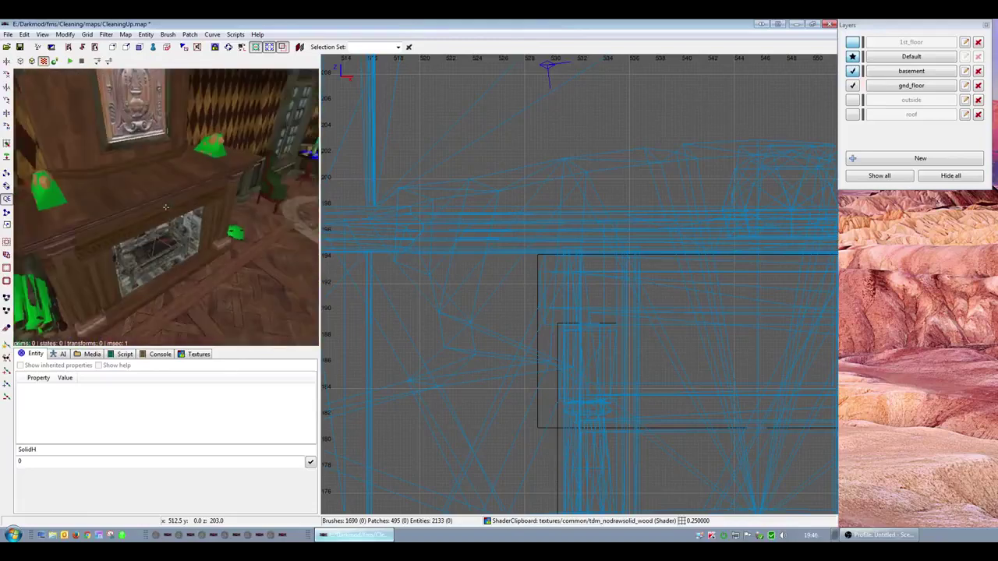
{"action": "key", "text": "Down"}
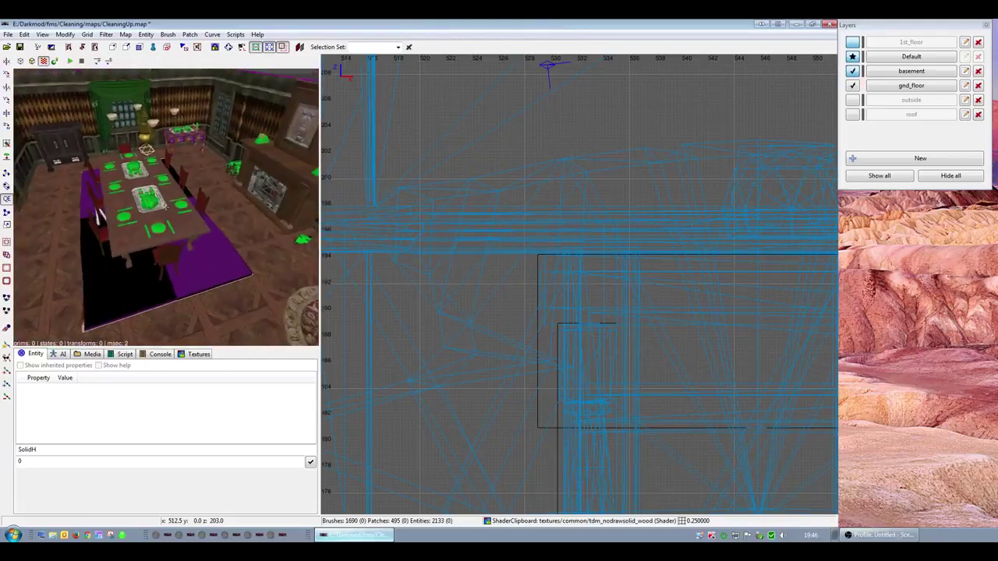
{"action": "key", "text": "Up"}
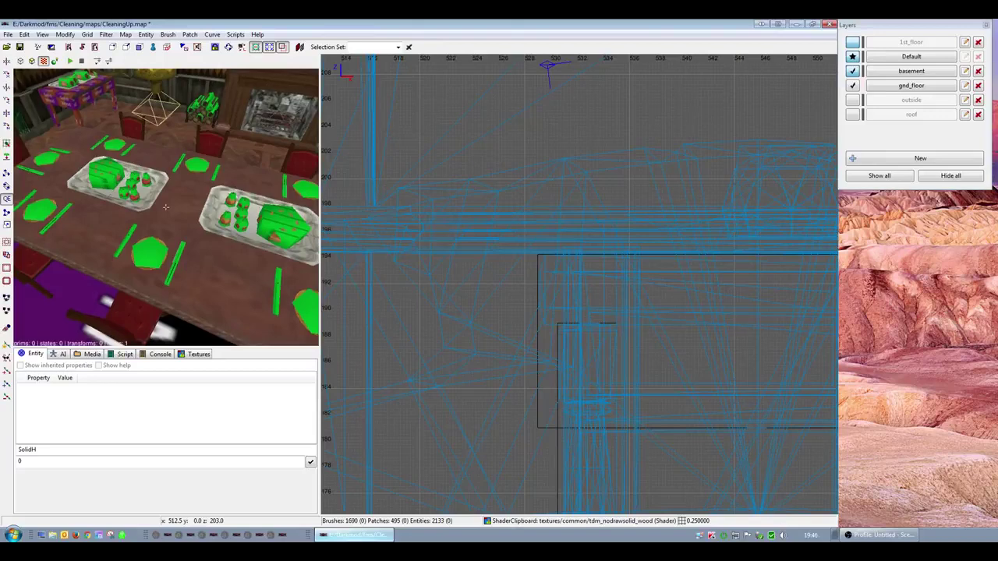
{"action": "right_click", "coordinate": [179, 224]}
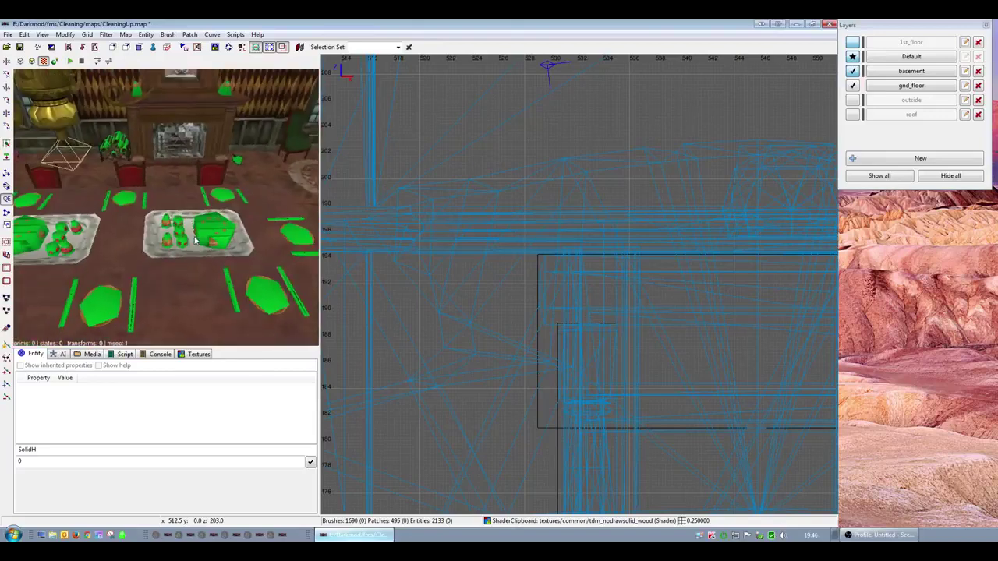
{"action": "right_click", "coordinate": [198, 238]}
{"action": "right_click", "coordinate": [198, 238]}
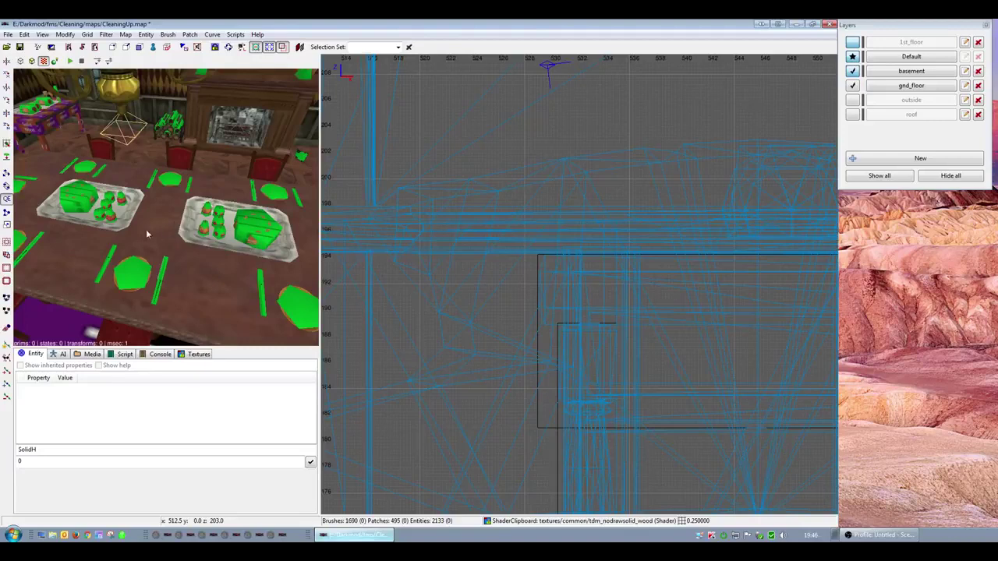
{"action": "right_click", "coordinate": [222, 227]}
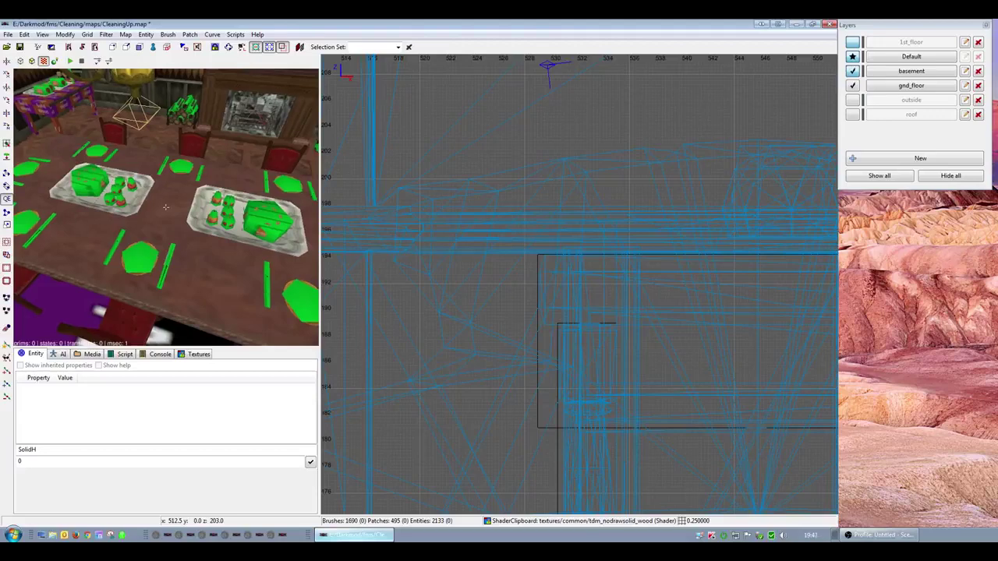
{"action": "scroll", "coordinate": [165, 208], "scroll_direction": "down", "scroll_amount": 5}
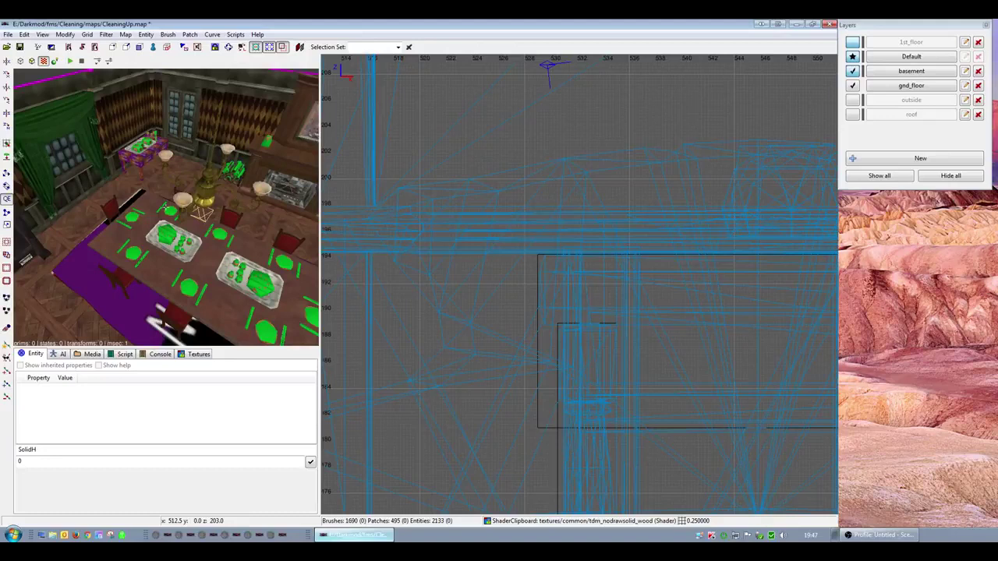
{"action": "key", "text": "Right"}
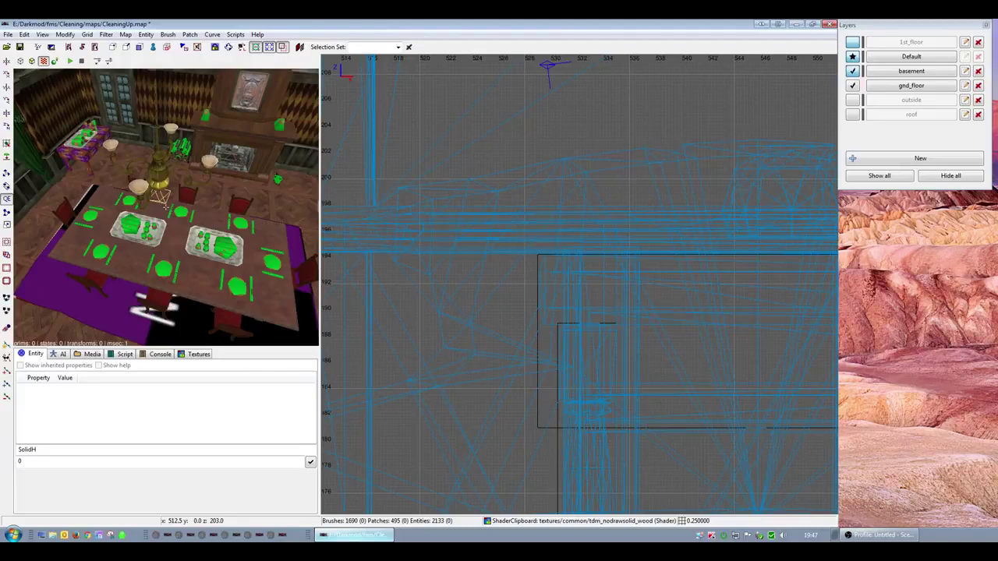
{"action": "key", "text": "Up"}
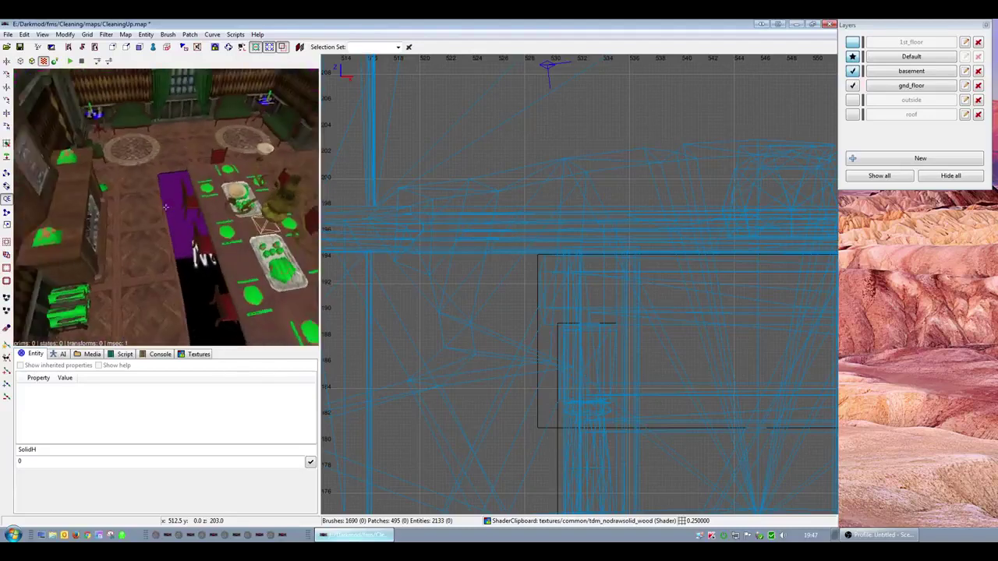
{"action": "key", "text": "Up"}
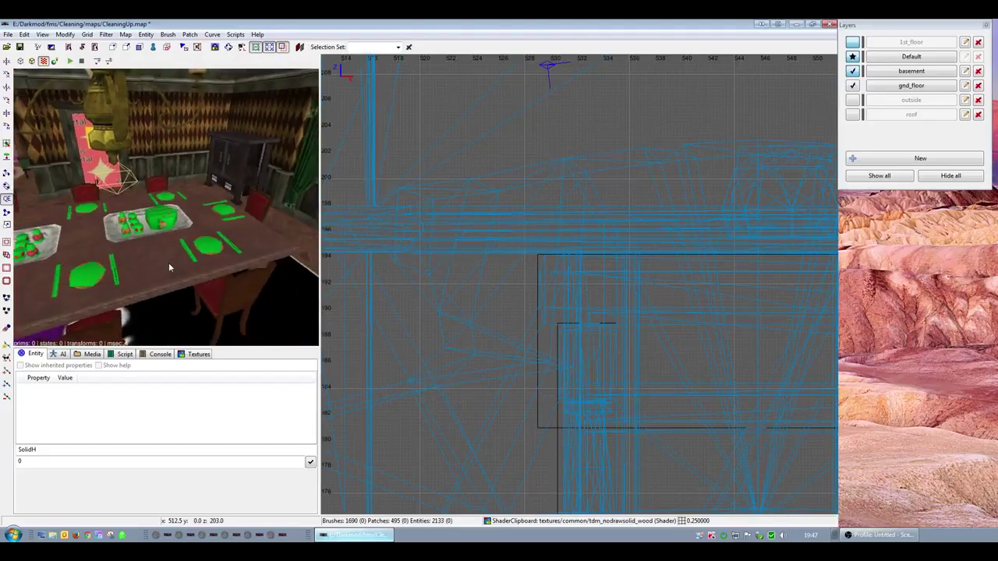
{"action": "key", "text": "Up"}
{"action": "right_click", "coordinate": [169, 268]}
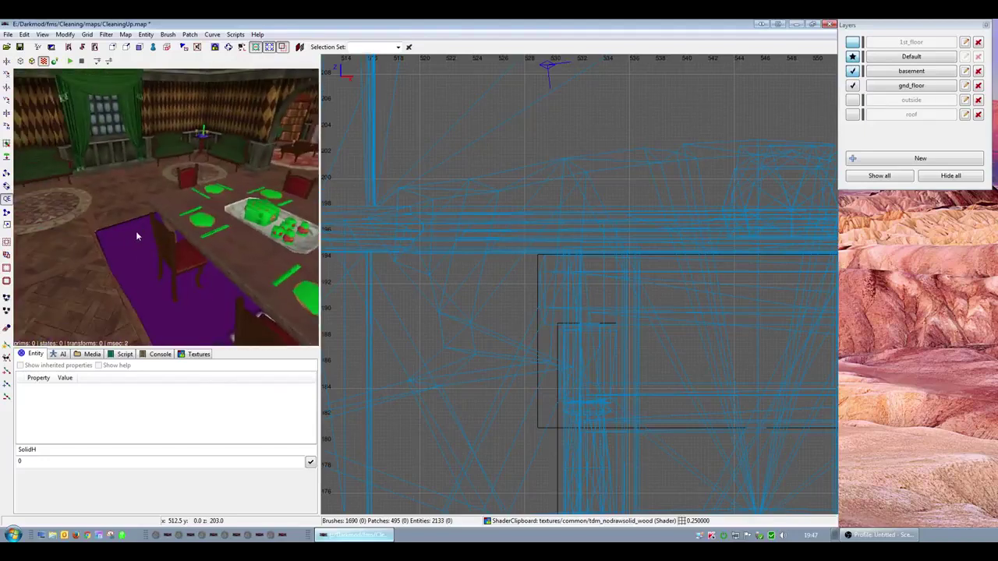
{"action": "right_click_drag", "start_coordinate": [135, 231], "coordinate": [166, 207]}
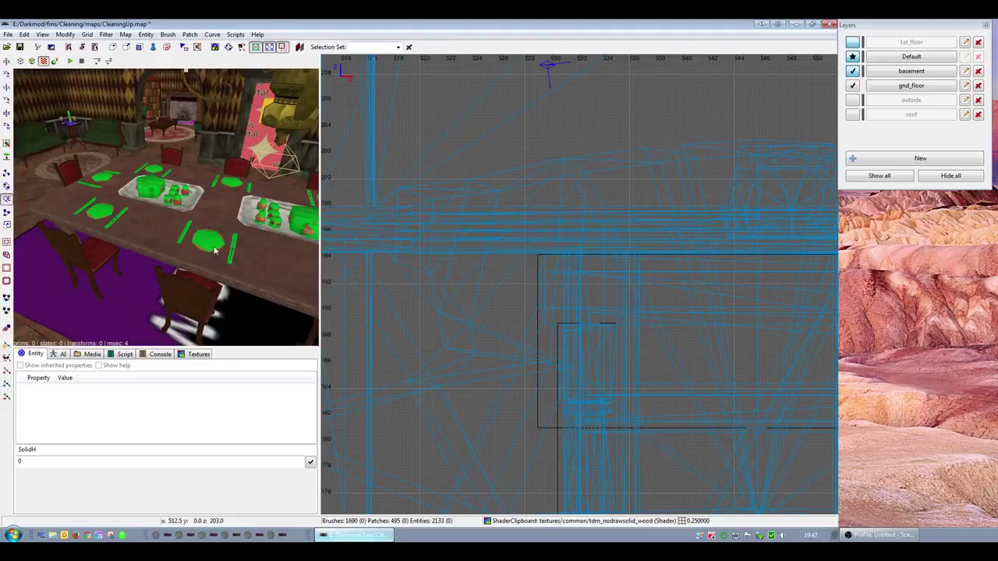
{"action": "right_click", "coordinate": [203, 235]}
{"action": "key", "text": "Up"}
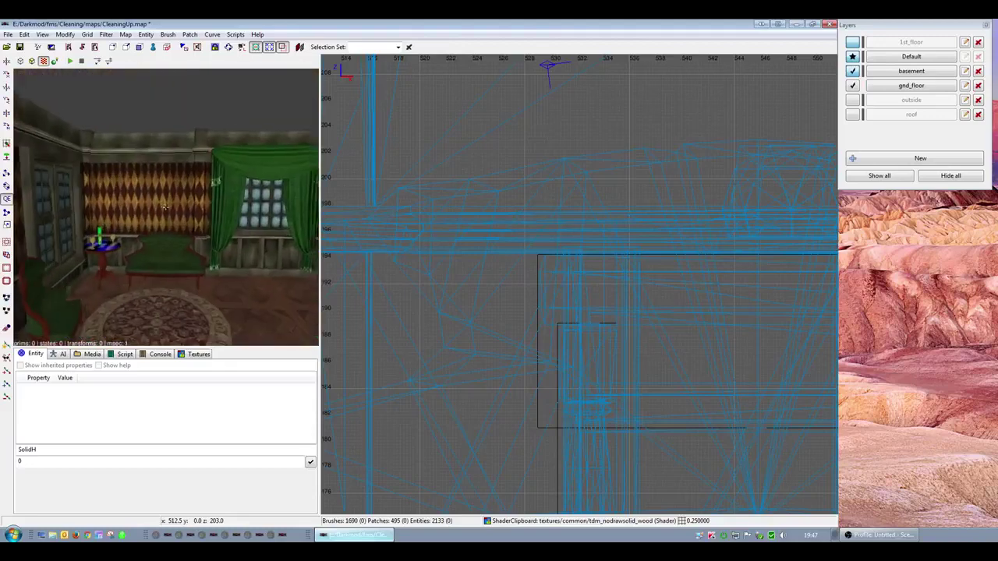
{"action": "right_click_drag", "start_coordinate": [165, 204], "coordinate": [206, 240]}
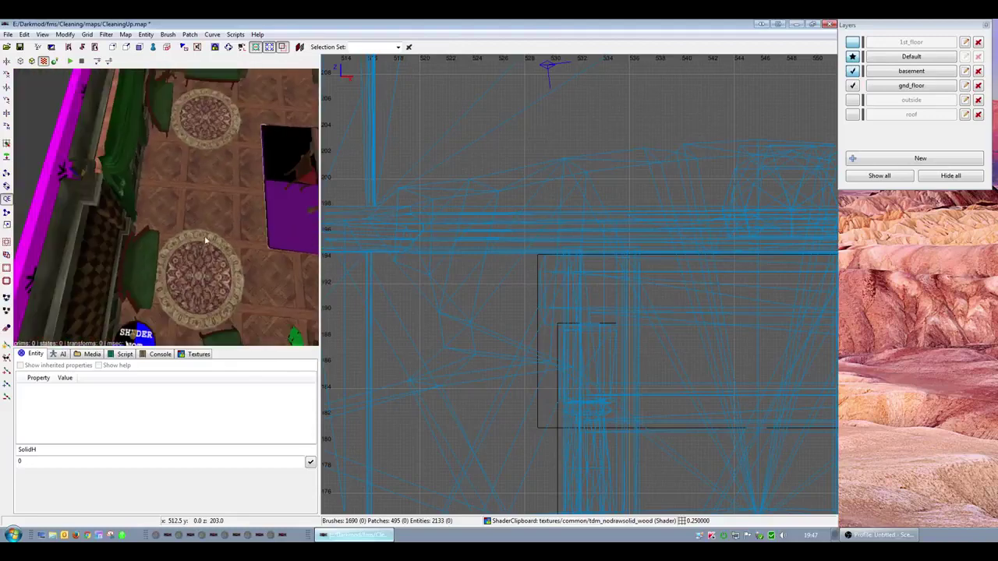
- Survey the dining room layout and the corners and furniture of the adjoining sitting room
{"action": "scroll", "coordinate": [554, 288], "scroll_direction": "down", "scroll_amount": 10}
{"action": "scroll", "coordinate": [626, 305], "scroll_direction": "up", "scroll_amount": 4}
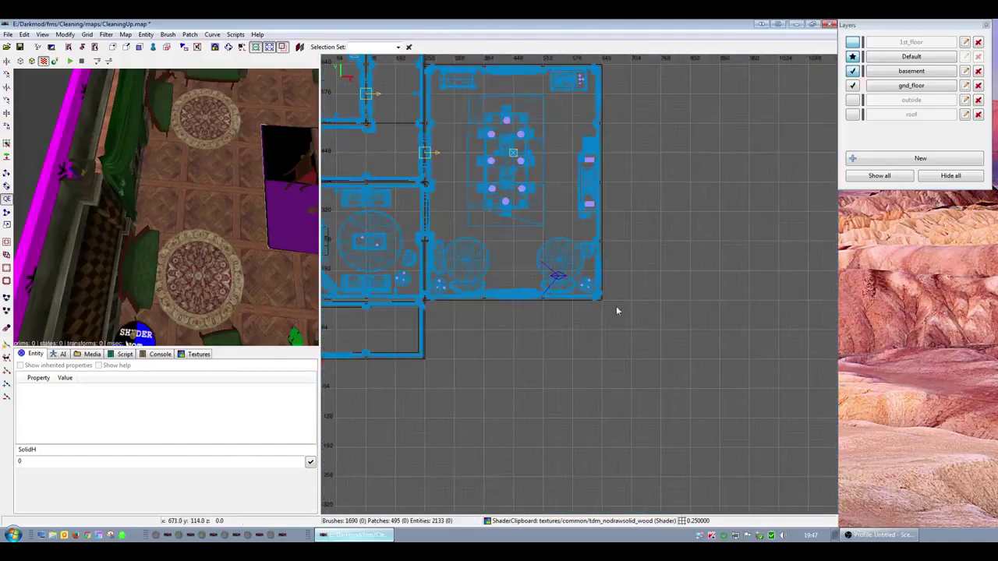
{"action": "right_click", "coordinate": [253, 227]}
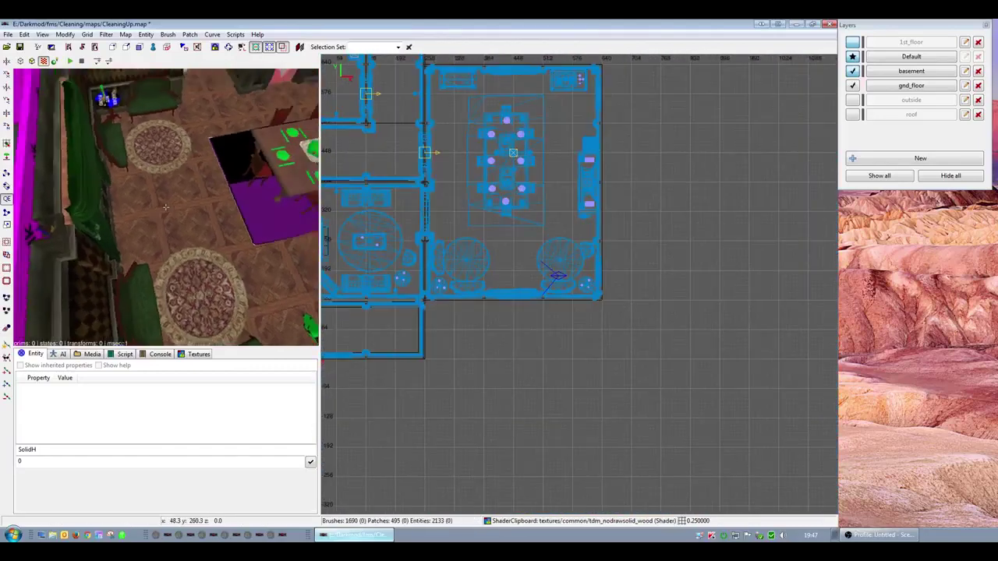
{"action": "right_click", "coordinate": [165, 206]}
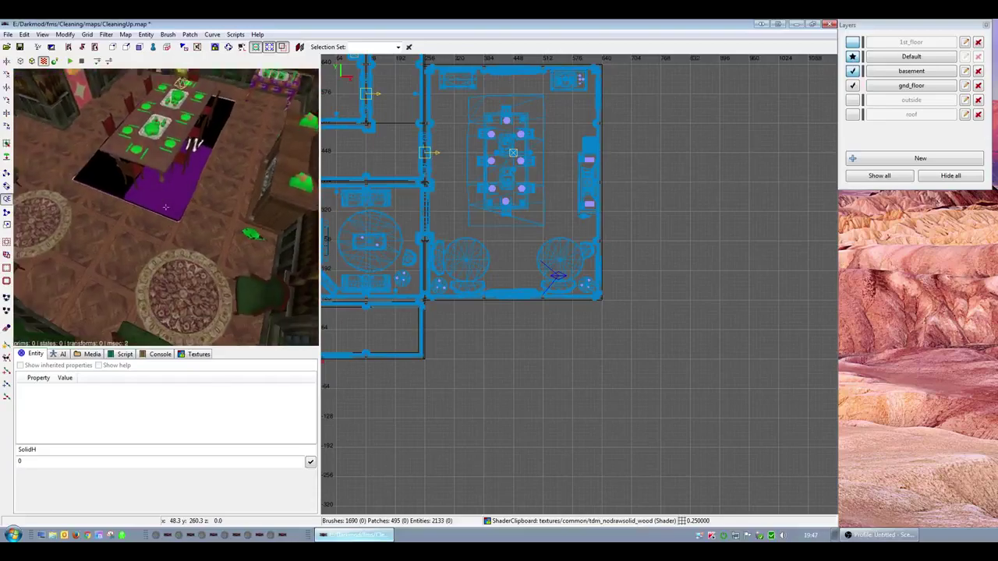
{"action": "right_click", "coordinate": [251, 314]}
{"action": "right_click", "coordinate": [162, 314]}
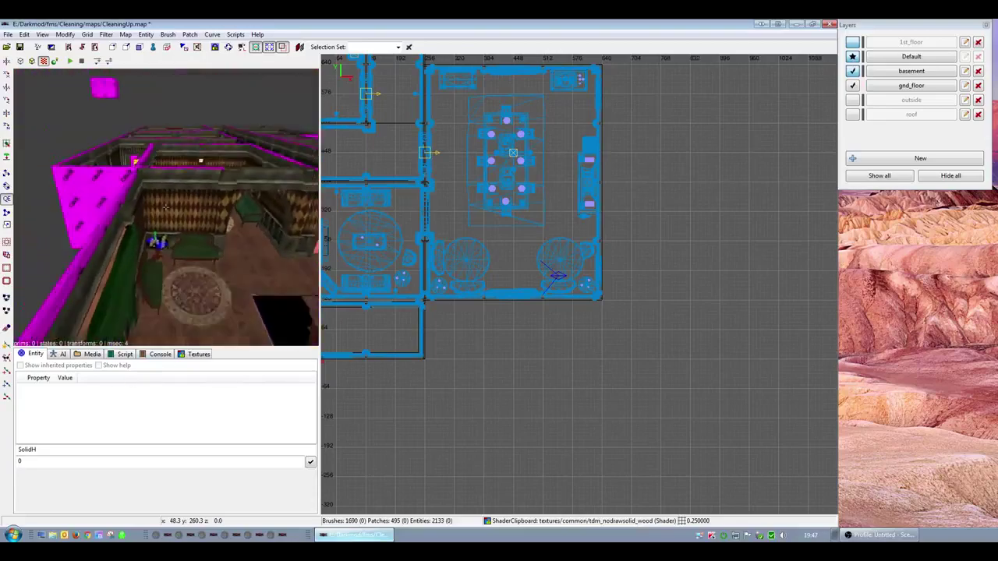
{"action": "key", "text": "Up"}
{"action": "key", "text": "Up"}
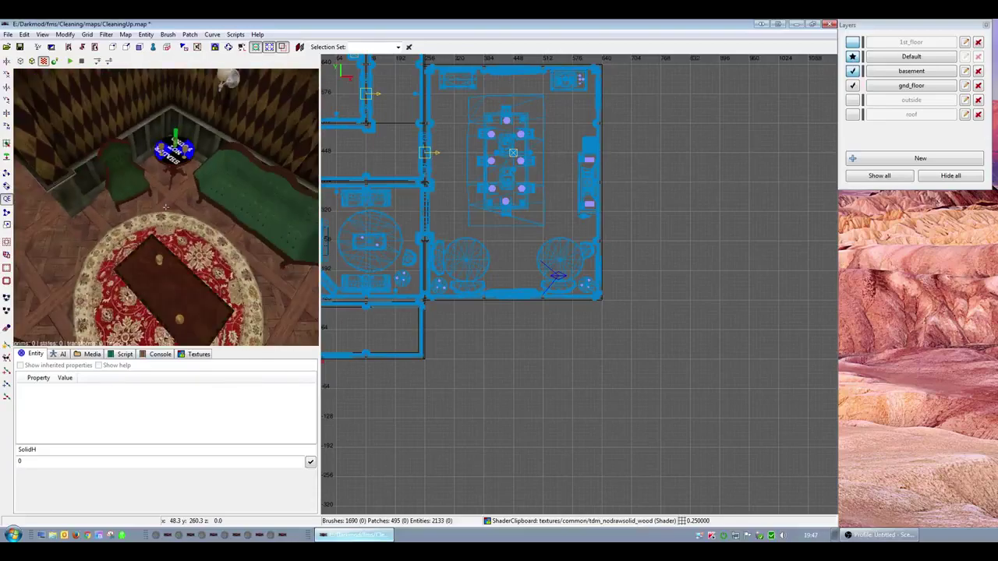
{"action": "key", "text": "Down"}
{"action": "right_click_drag", "start_coordinate": [165, 206], "coordinate": [68, 263]}
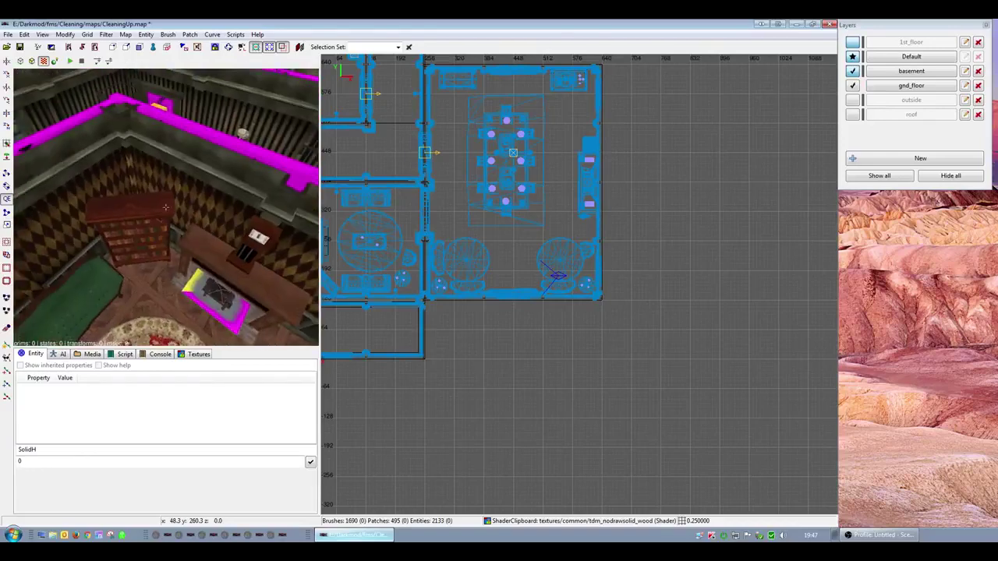
{"action": "right_click_drag", "start_coordinate": [165, 206], "coordinate": [237, 238]}
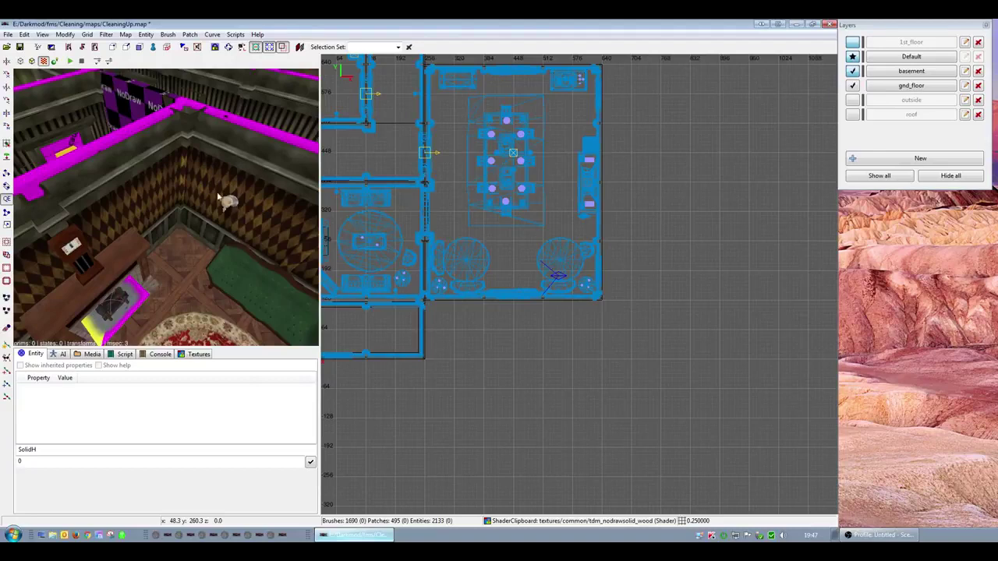
{"action": "right_click_drag", "start_coordinate": [213, 273], "coordinate": [165, 207]}
{"action": "scroll", "coordinate": [165, 207], "scroll_direction": "up", "scroll_amount": 3}
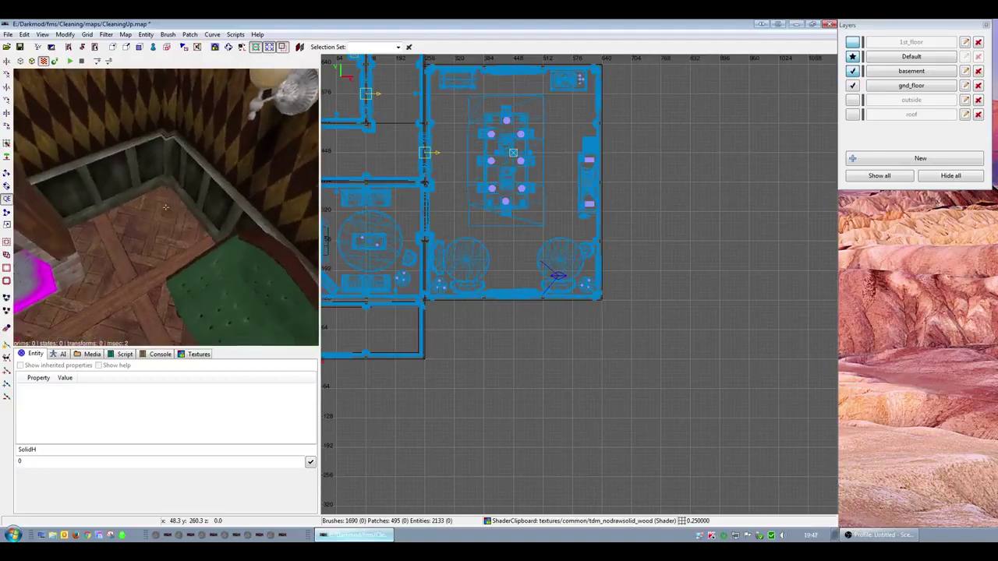
- Select the green sofa against the sitting room wall and locate it in the top view
{"action": "left_click", "coordinate": [232, 289], "text": "shift"}
{"action": "right_click_drag", "start_coordinate": [524, 305], "coordinate": [782, 304]}
{"action": "key", "text": "ctrl+Tab"}
{"action": "key", "text": "ctrl+Tab"}
{"action": "key", "text": "ctrl+Tab"}
{"action": "scroll", "coordinate": [594, 318], "scroll_direction": "up", "scroll_amount": 4}
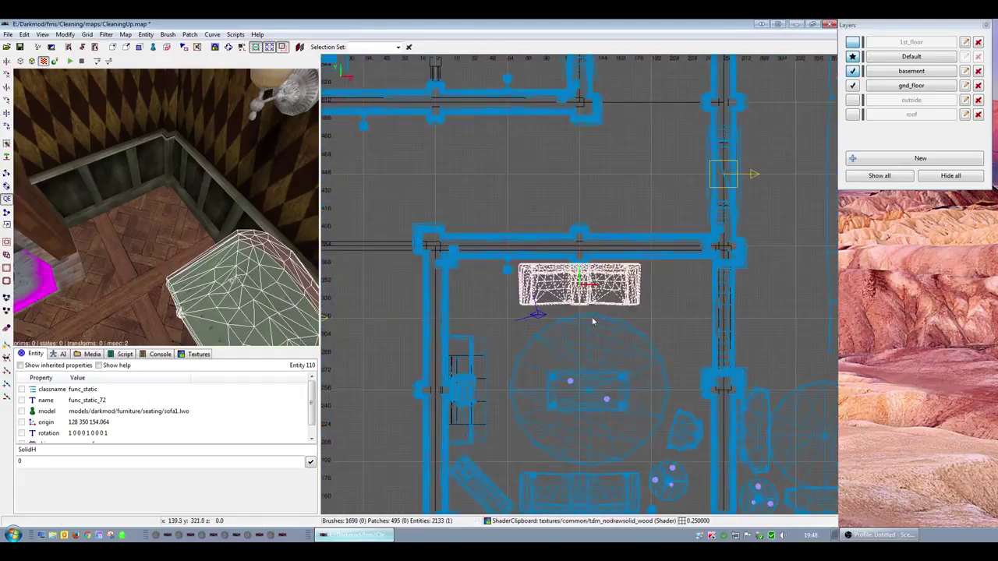
- Deselect the sofa and insert the model darkmod/decorative/globe2_frame.ase beside it in the sitting room
{"action": "key", "text": "Escape"}
{"action": "right_click", "coordinate": [491, 294]}
{"action": "left_click", "coordinate": [543, 310]}
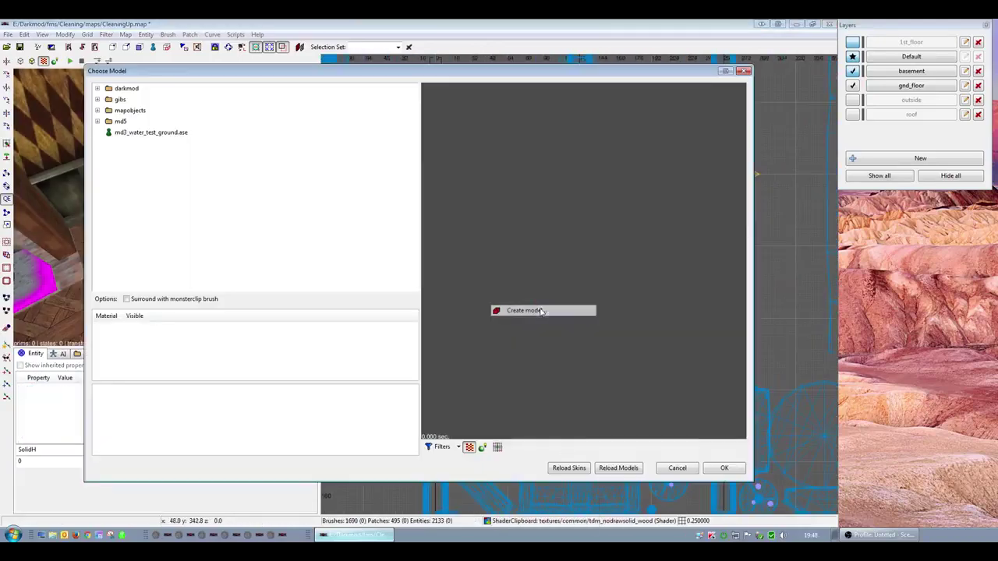
{"action": "left_click", "coordinate": [97, 88]}
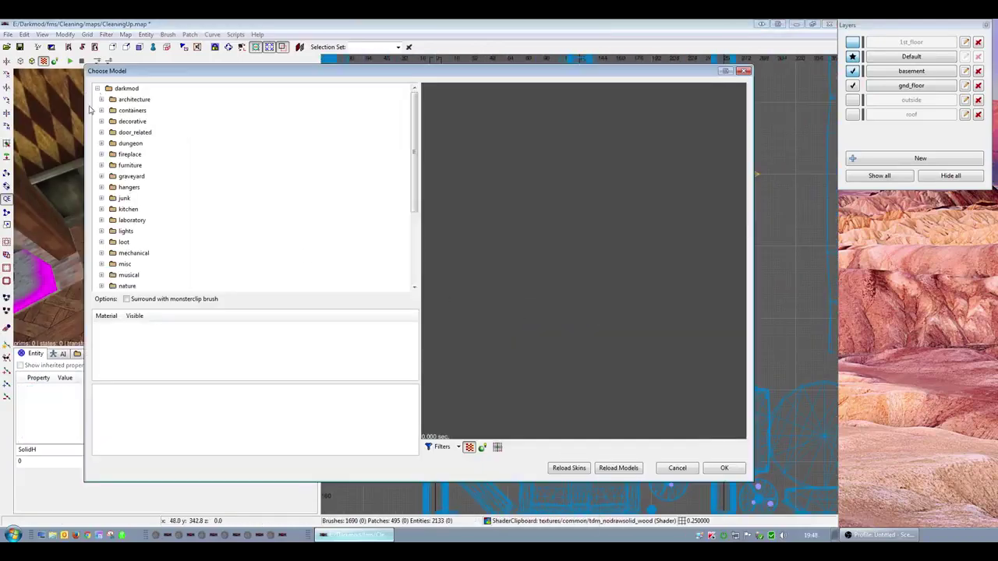
{"action": "left_click", "coordinate": [100, 122]}
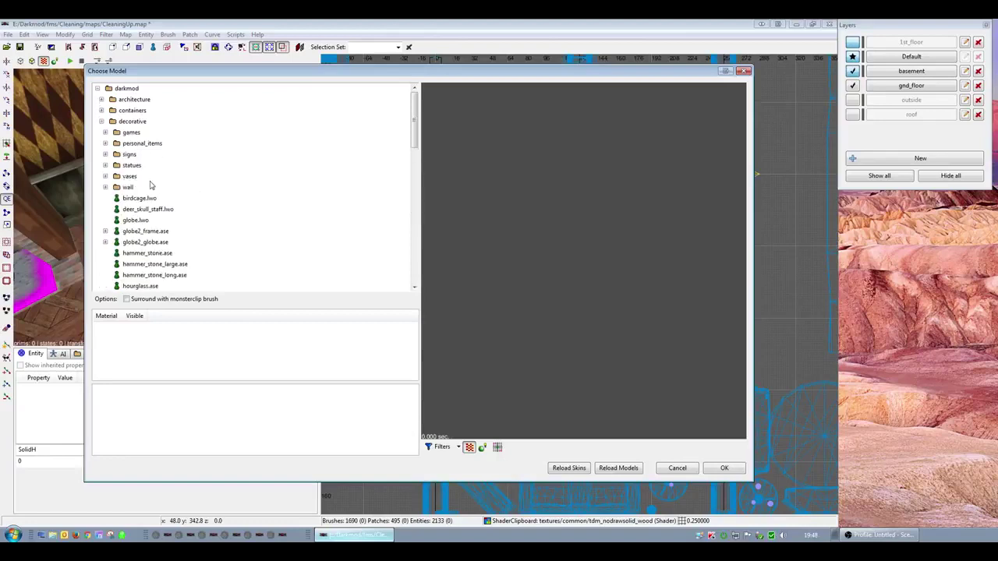
{"action": "scroll", "coordinate": [152, 200], "scroll_direction": "down", "scroll_amount": 1}
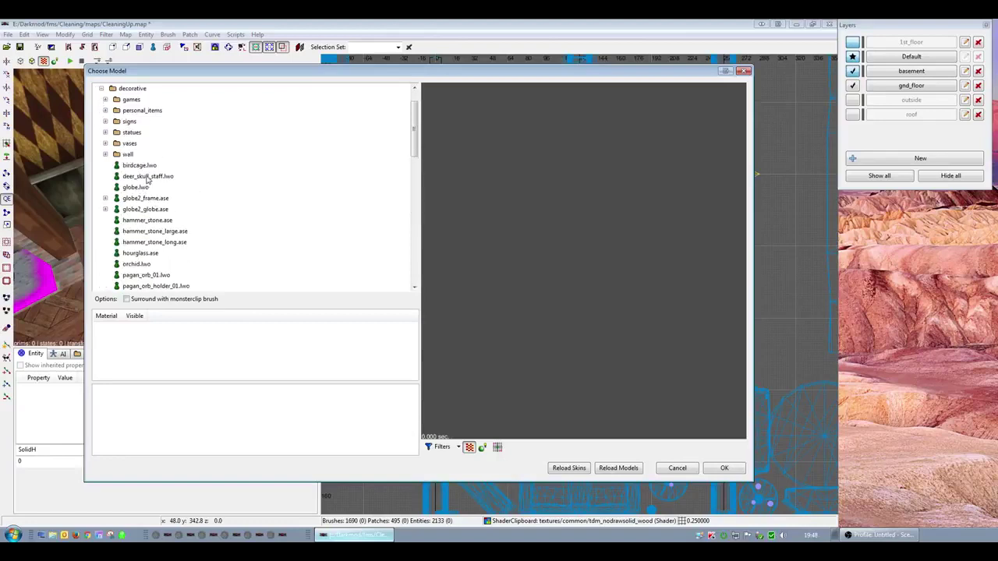
{"action": "left_click", "coordinate": [147, 199]}
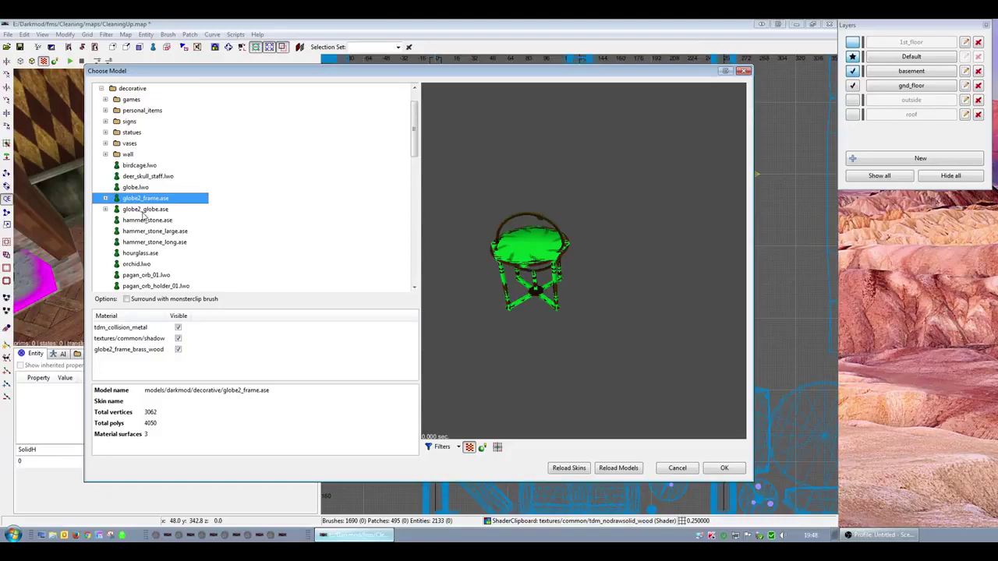
{"action": "left_click", "coordinate": [143, 210]}
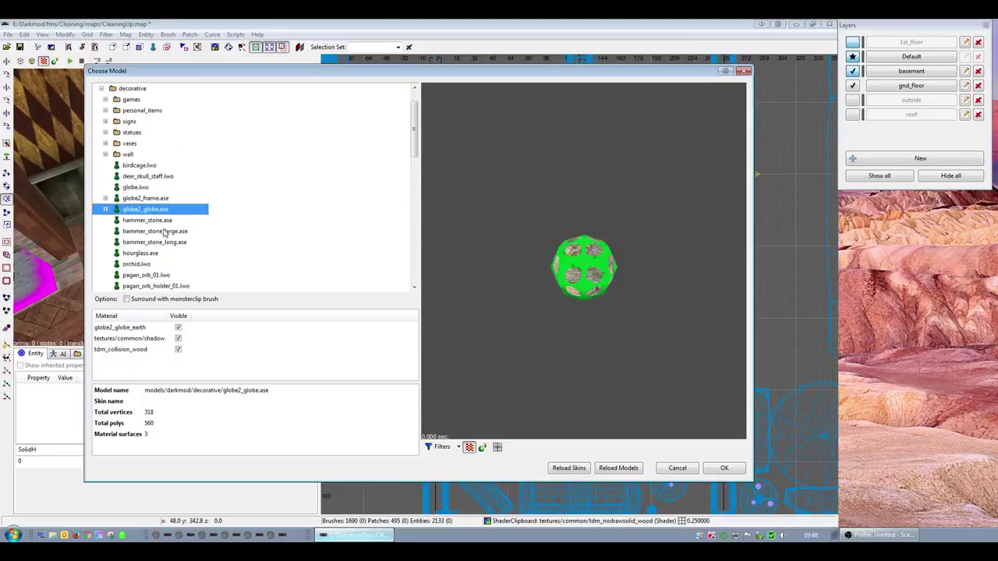
{"action": "left_click", "coordinate": [139, 201]}
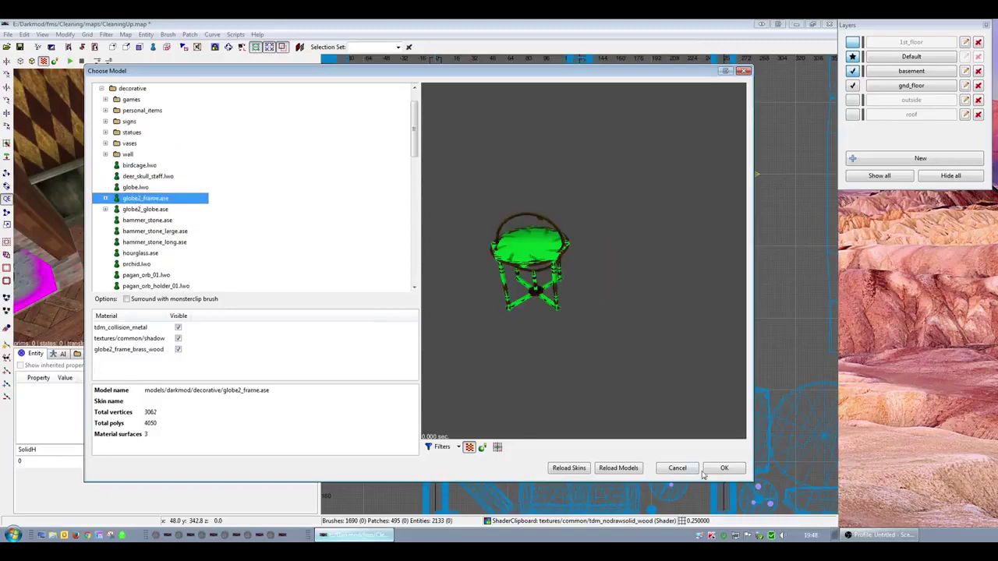
{"action": "left_click", "coordinate": [710, 470]}
- Move the globe frame into the sitting room corner, snap it to the grid at X 4, Y 340, and drop it to the floor
{"action": "scroll", "coordinate": [537, 319], "scroll_direction": "up", "scroll_amount": 2}
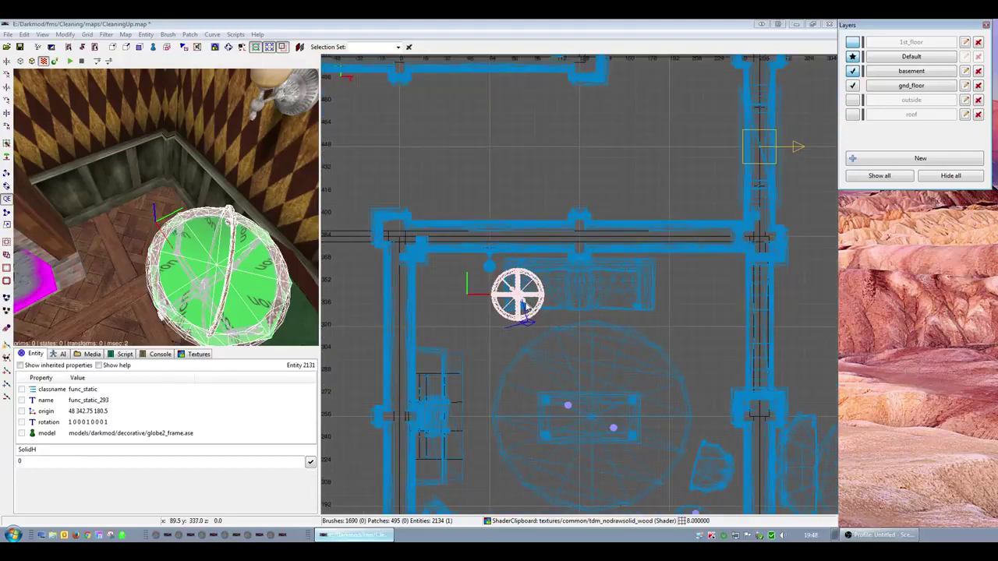
{"action": "left_click_drag", "start_coordinate": [527, 310], "coordinate": [467, 308]}
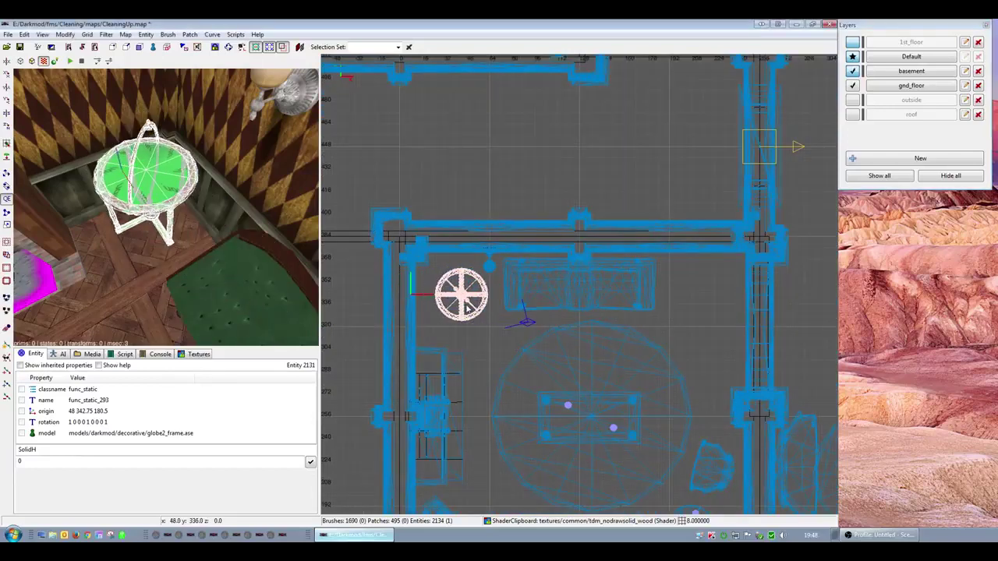
{"action": "key", "text": "ctrl+g"}
{"action": "right_click_drag", "start_coordinate": [467, 303], "coordinate": [573, 312]}
{"action": "scroll", "coordinate": [467, 304], "scroll_direction": "up", "scroll_amount": 3}
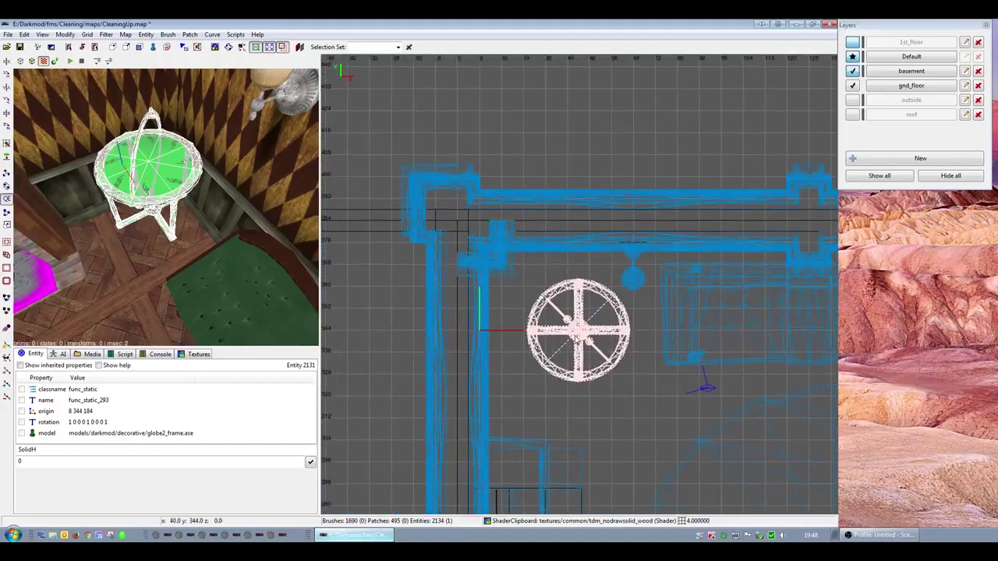
{"action": "left_click_drag", "start_coordinate": [575, 341], "coordinate": [564, 353]}
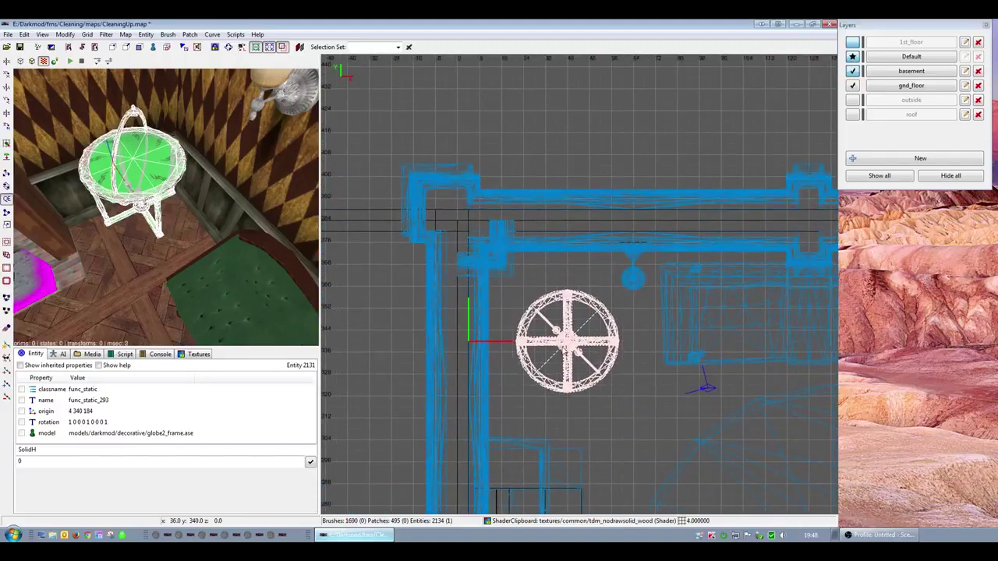
{"action": "key", "text": "ctrl+Tab"}
{"action": "key", "text": "ctrl+Tab"}
{"action": "key", "text": "ctrl+Tab"}
{"action": "left_click", "coordinate": [6, 158]}
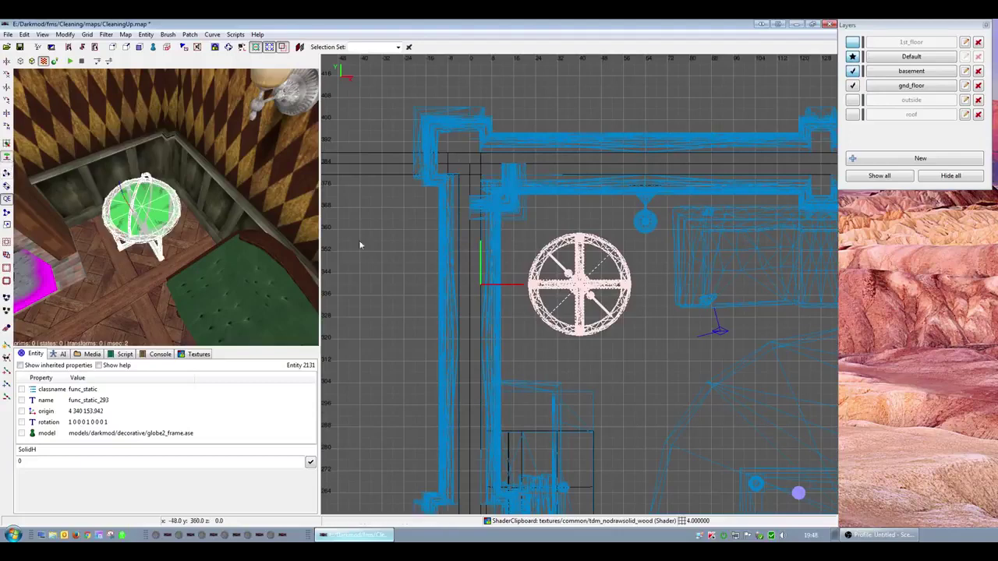
- Insert the default-skin model globe2_globe.ase at the centre of the frame's ring, with its origin at 40 340 184
{"action": "right_click_drag", "start_coordinate": [650, 335], "coordinate": [644, 329]}
{"action": "key", "text": "ctrl+Tab"}
{"action": "scroll", "coordinate": [577, 296], "scroll_direction": "up", "scroll_amount": 2}
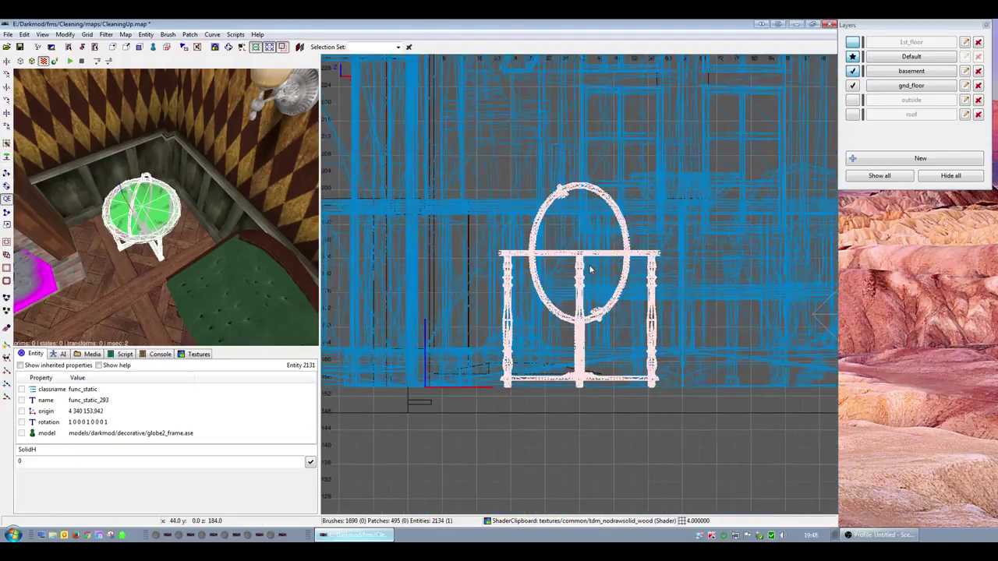
{"action": "key", "text": "Escape"}
{"action": "right_click", "coordinate": [580, 258]}
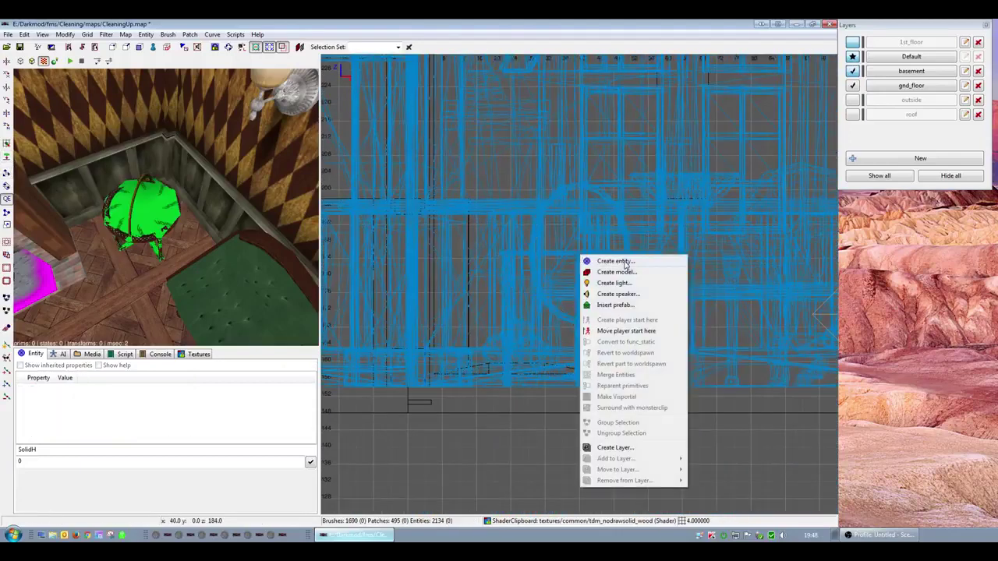
{"action": "left_click", "coordinate": [616, 272]}
{"action": "left_click", "coordinate": [140, 209]}
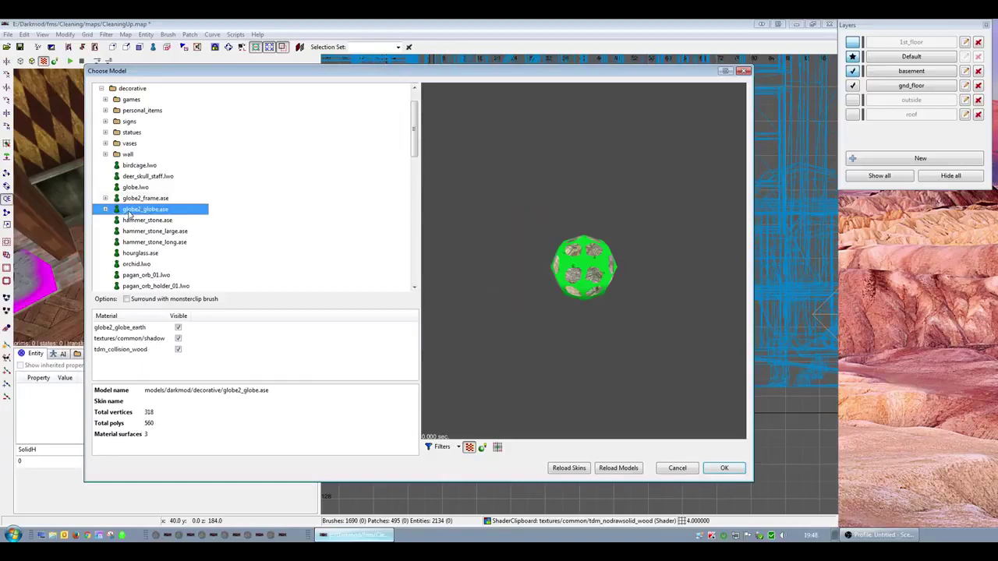
{"action": "left_click", "coordinate": [105, 208]}
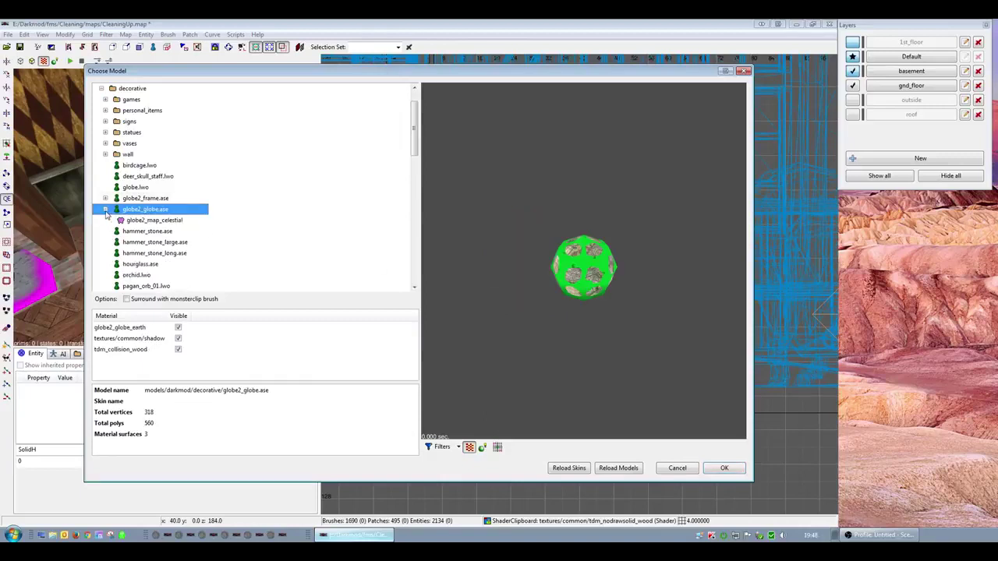
{"action": "left_click", "coordinate": [145, 221]}
{"action": "left_click", "coordinate": [145, 209]}
{"action": "left_click", "coordinate": [725, 468]}
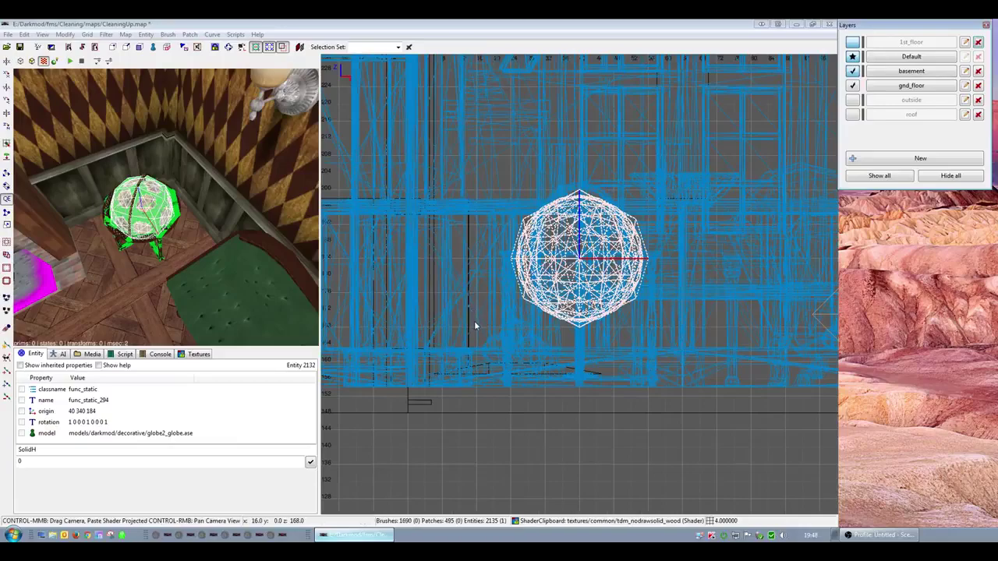
- Check the globe's alignment inside its frame from above and in the 3D view, and clear the selection
{"action": "scroll", "coordinate": [474, 321], "scroll_direction": "up", "scroll_amount": 3}
{"action": "scroll", "coordinate": [583, 335], "scroll_direction": "down", "scroll_amount": 3}
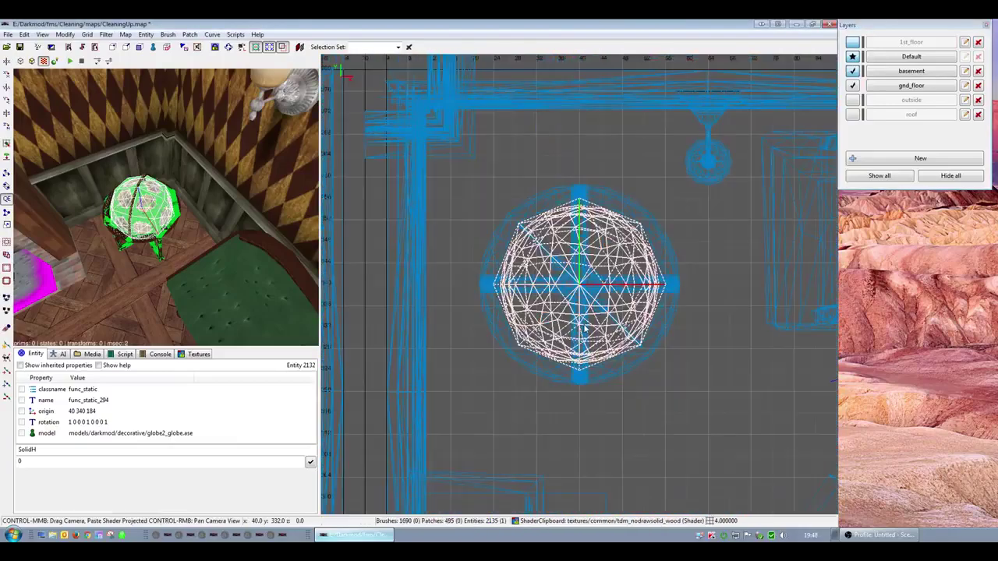
{"action": "right_click", "coordinate": [226, 288]}
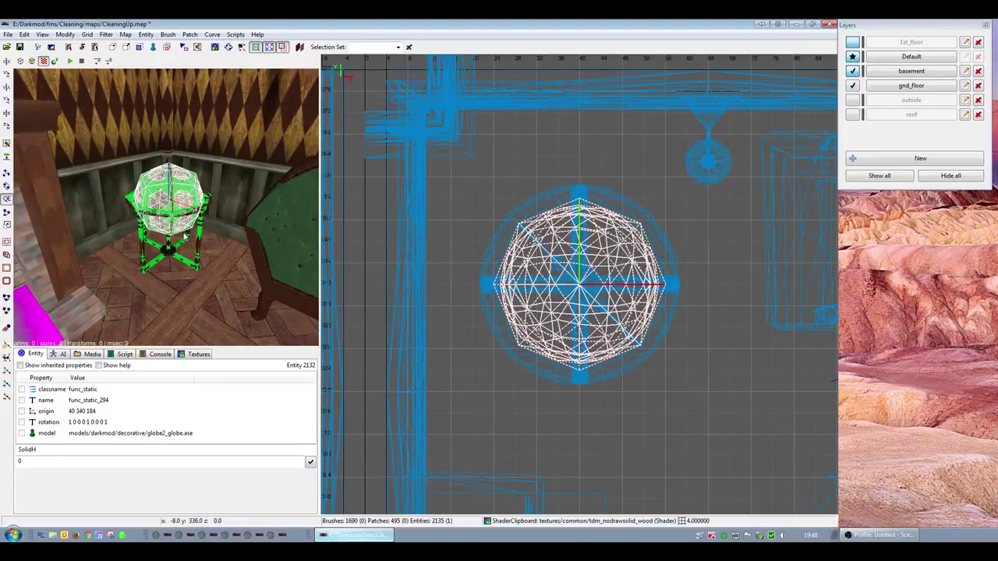
{"action": "right_click", "coordinate": [198, 250]}
{"action": "scroll", "coordinate": [197, 250], "scroll_direction": "down", "scroll_amount": 5}
{"action": "key", "text": "Escape"}
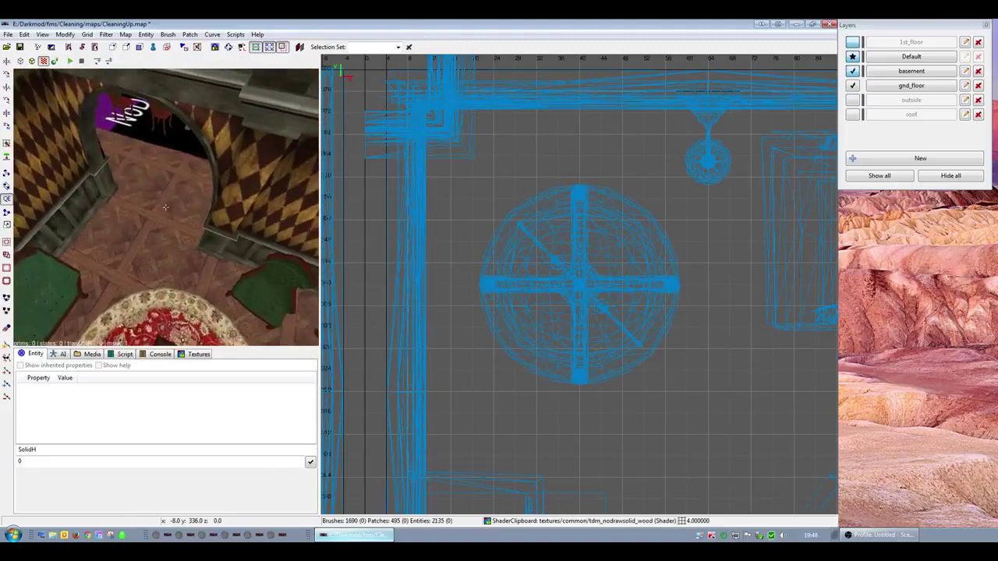
- Inspect the sitting room's walls, trim and furniture and the archway leading to the dining room
{"action": "scroll", "coordinate": [166, 207], "scroll_direction": "up", "scroll_amount": 4}
{"action": "scroll", "coordinate": [166, 207], "scroll_direction": "down", "scroll_amount": 2}
{"action": "key", "text": "Up"}
{"action": "key", "text": "Up"}
{"action": "key", "text": "Up"}
{"action": "key", "text": "Up"}
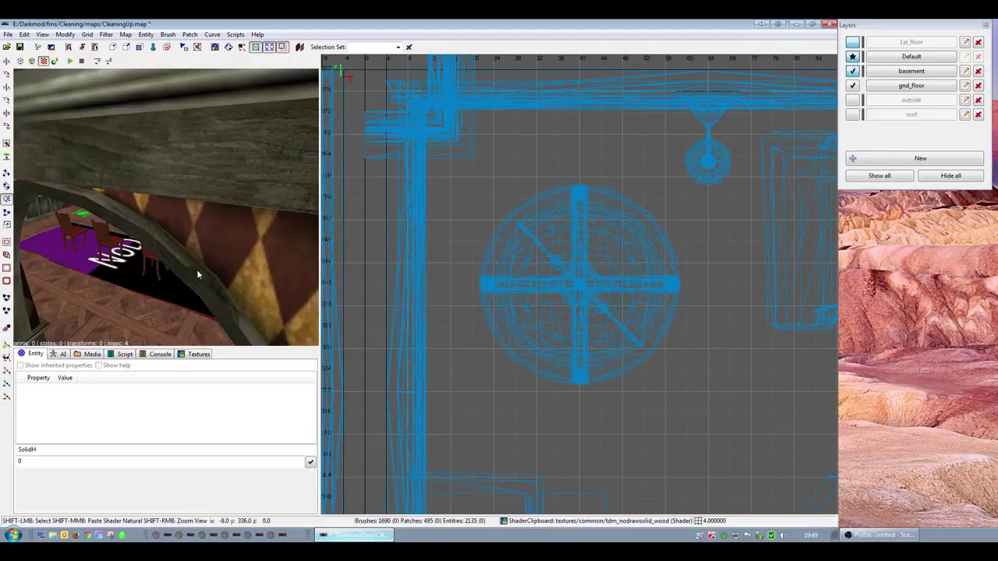
{"action": "right_click", "coordinate": [198, 274]}
{"action": "scroll", "coordinate": [166, 207], "scroll_direction": "down", "scroll_amount": 4}
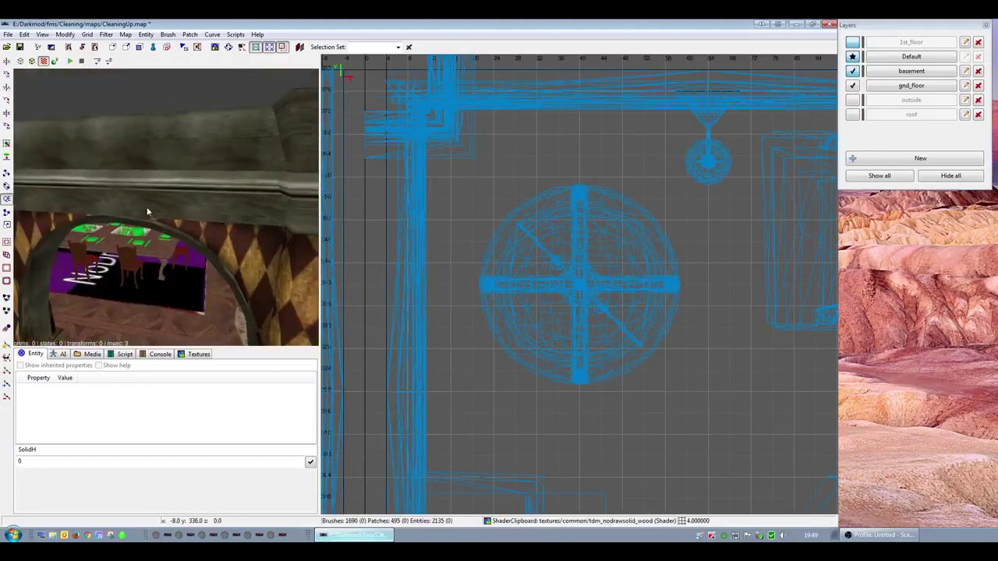
{"action": "key", "text": "Up"}
{"action": "key", "text": "Up"}
{"action": "key", "text": "Up"}
{"action": "key", "text": "Up"}
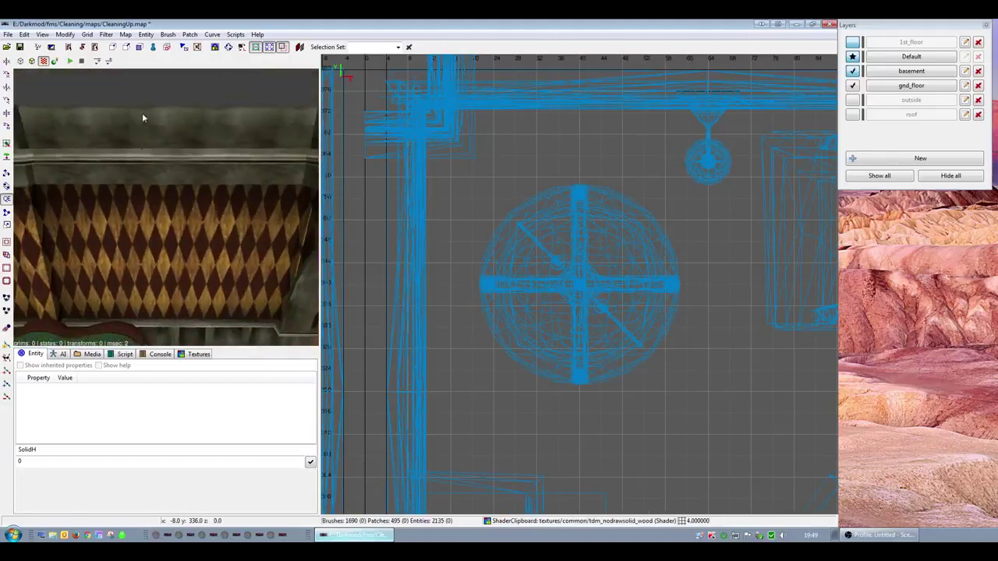
{"action": "right_click", "coordinate": [174, 176]}
{"action": "right_click", "coordinate": [147, 152]}
{"action": "right_click", "coordinate": [148, 151]}
{"action": "right_click", "coordinate": [142, 156]}
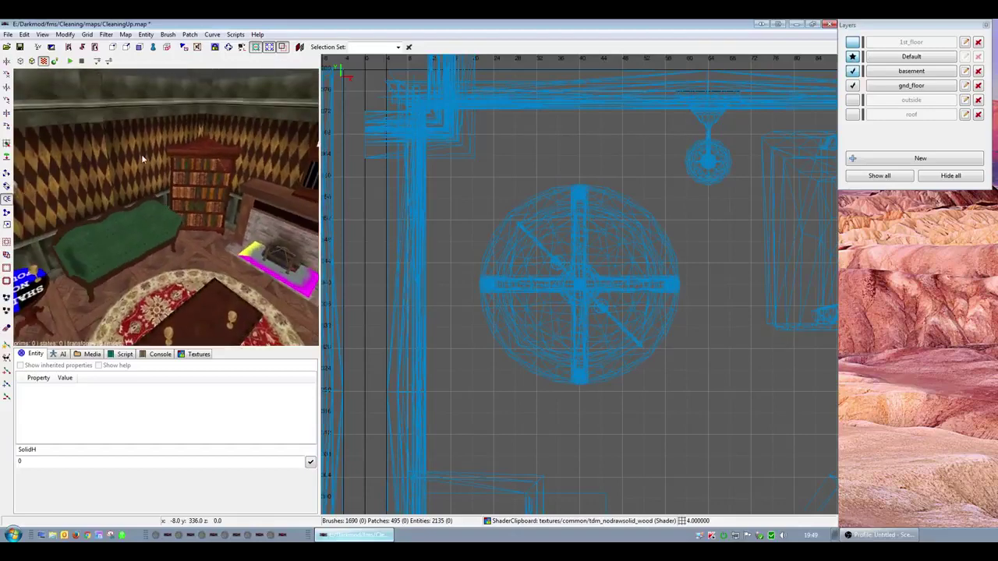
{"action": "right_click", "coordinate": [141, 153]}
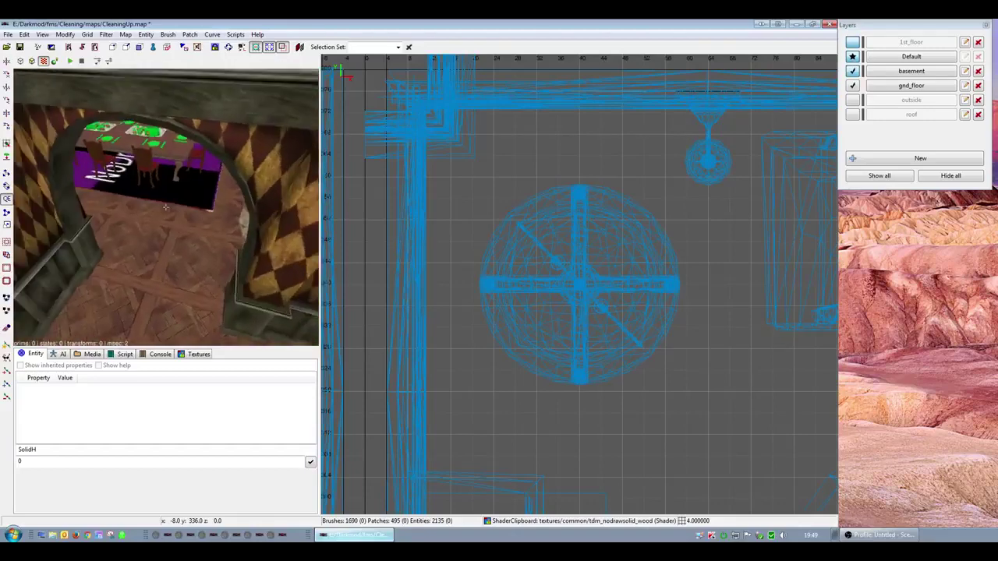
- Examine the dining room through the archway and from above, and review the ground floor layout around the sitting room
{"action": "key", "text": "Up"}
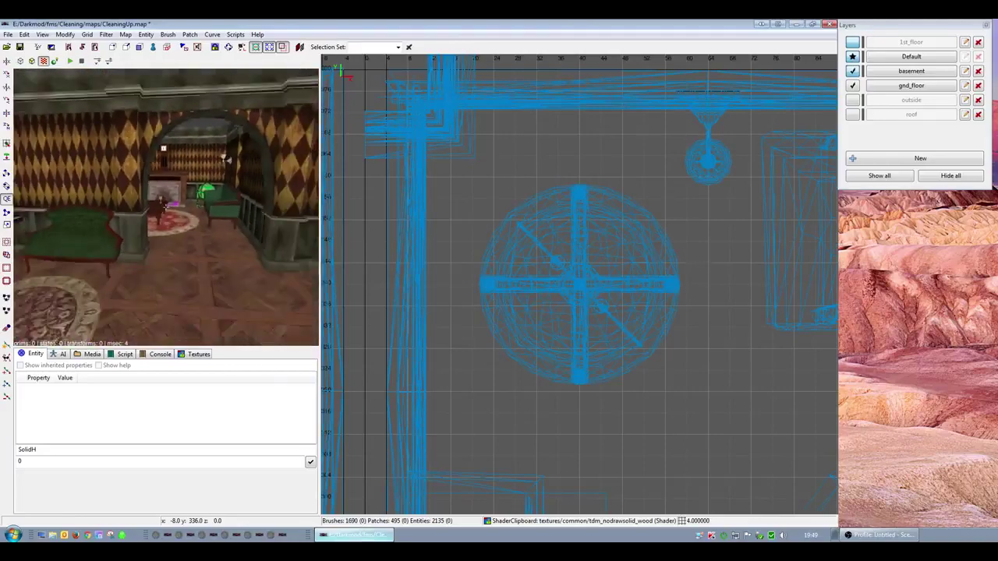
{"action": "key", "text": "Down"}
{"action": "right_click", "coordinate": [165, 207]}
{"action": "scroll", "coordinate": [503, 273], "scroll_direction": "down", "scroll_amount": 5}
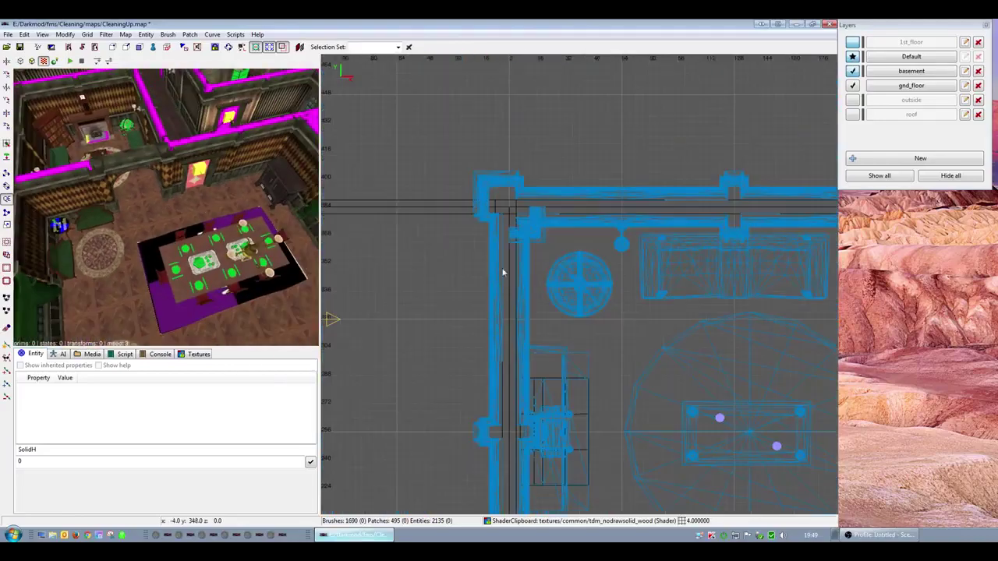
{"action": "scroll", "coordinate": [503, 272], "scroll_direction": "down", "scroll_amount": 5}
{"action": "scroll", "coordinate": [562, 296], "scroll_direction": "up", "scroll_amount": 2}
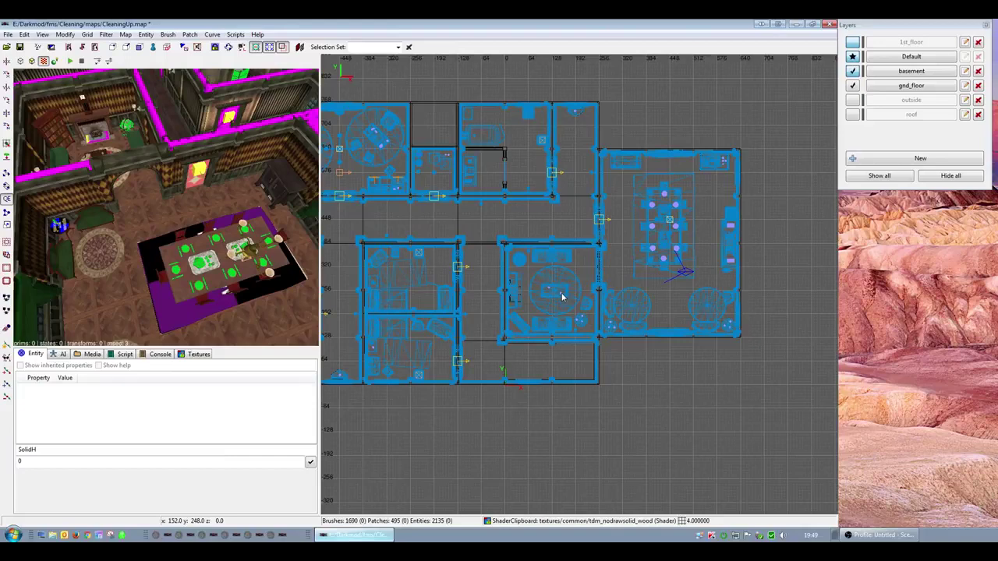
{"action": "scroll", "coordinate": [548, 297], "scroll_direction": "up", "scroll_amount": 4}
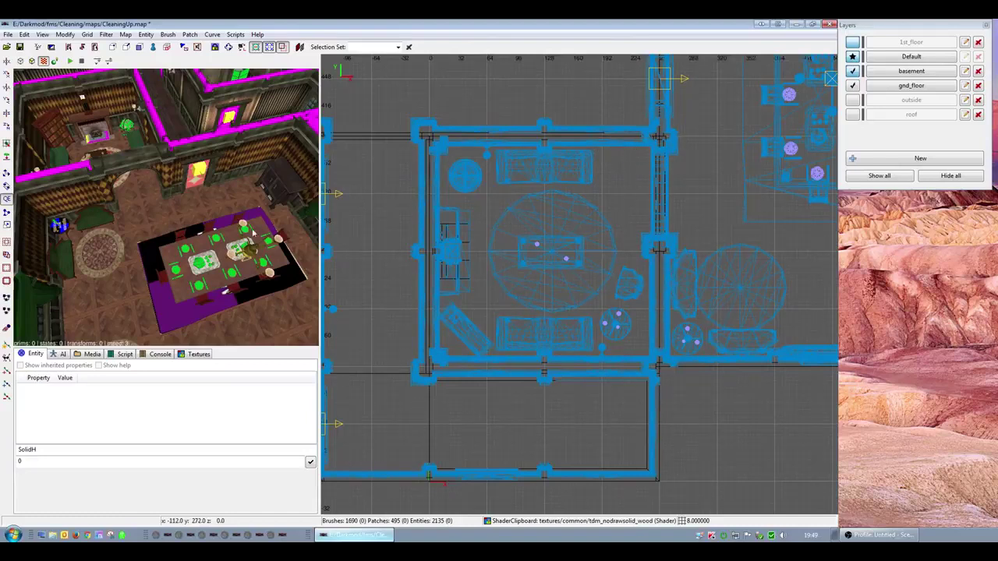
- Inspect the interior corner module beside the dining room and check the surrounding lounge walls on the floor plan
{"action": "left_click", "coordinate": [162, 184], "text": "shift"}
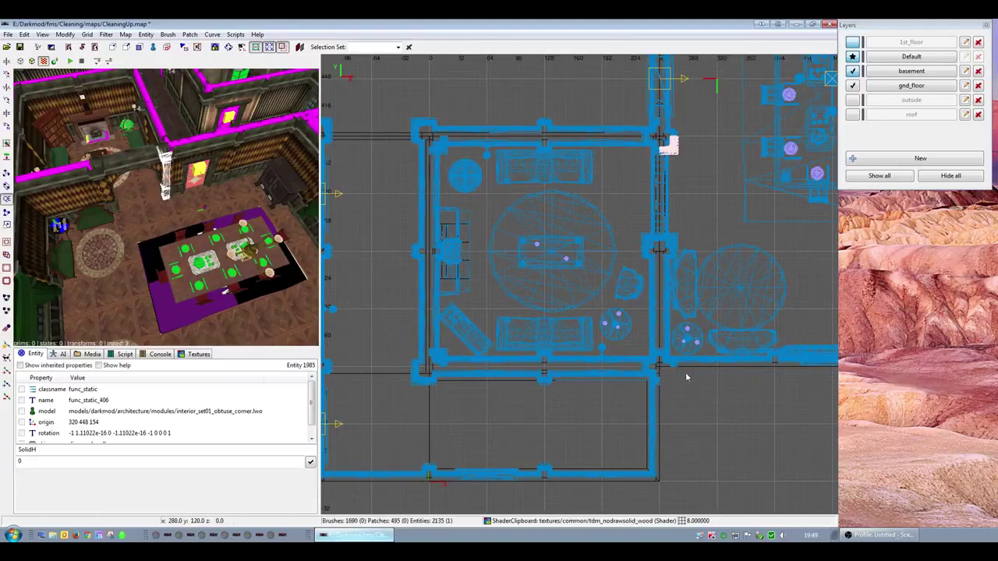
{"action": "right_click_drag", "start_coordinate": [682, 376], "coordinate": [668, 372]}
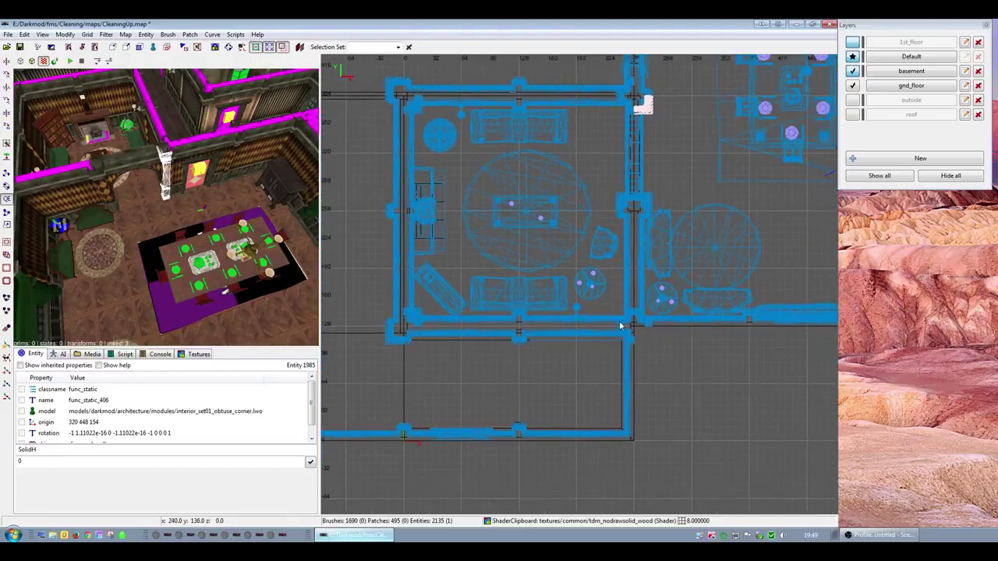
{"action": "right_click_drag", "start_coordinate": [633, 326], "coordinate": [641, 328]}
{"action": "right_click_drag", "start_coordinate": [569, 321], "coordinate": [557, 322]}
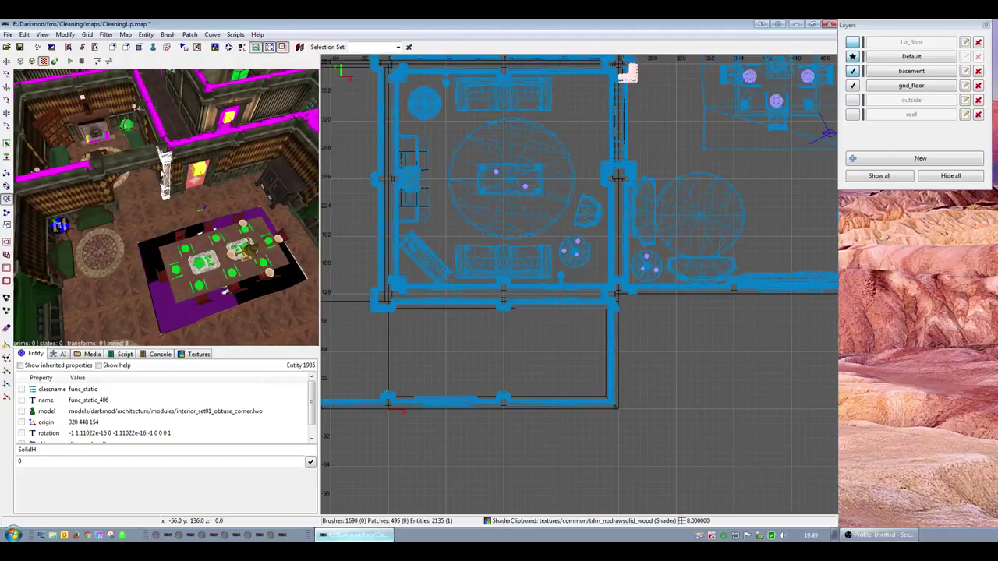
{"action": "right_click", "coordinate": [106, 239]}
{"action": "key", "text": "Up"}
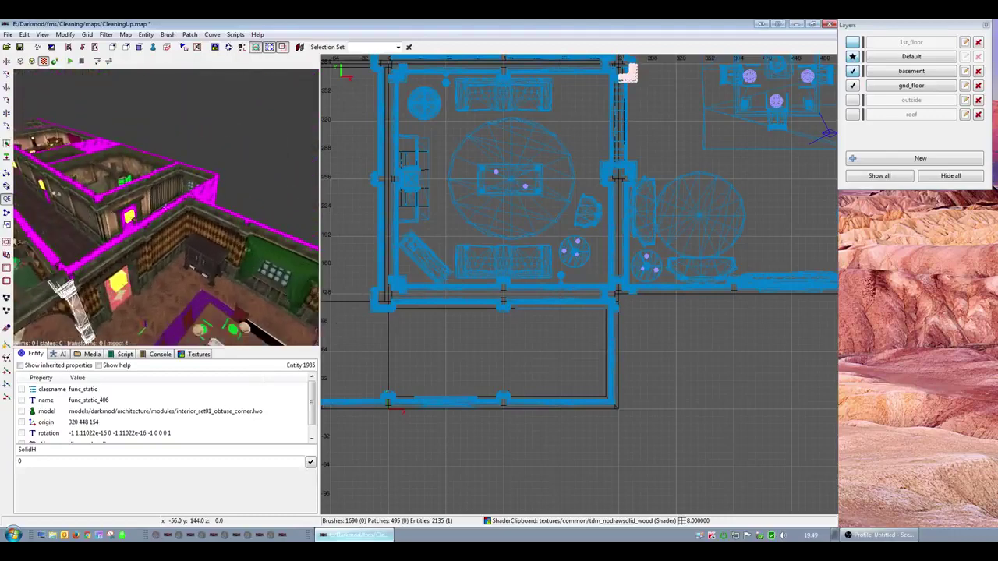
{"action": "right_click", "coordinate": [54, 257]}
{"action": "key", "text": "Escape"}
- Select the wall module around the corridor door and inspect its skin property
{"action": "left_click", "coordinate": [108, 257], "text": "shift"}
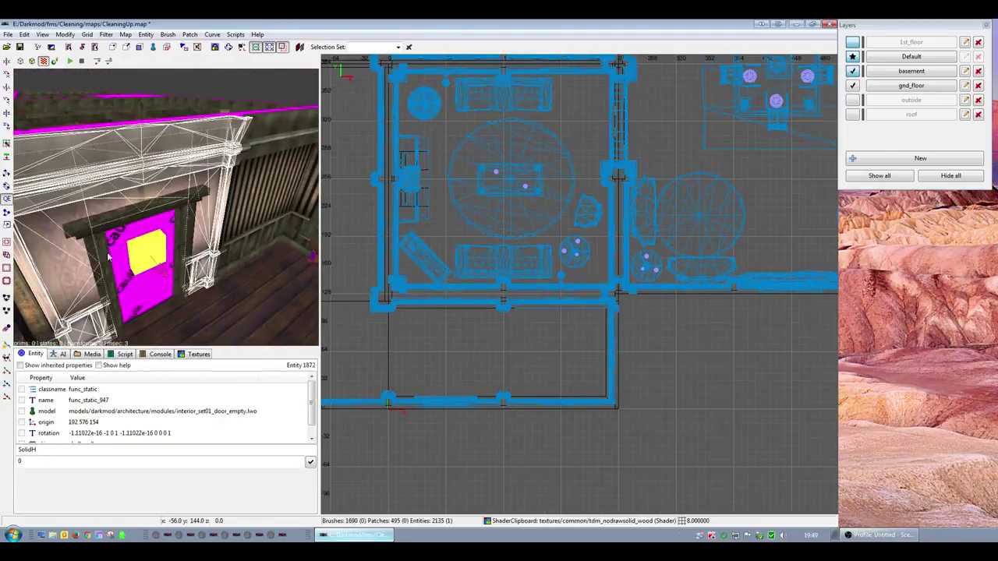
{"action": "scroll", "coordinate": [91, 432], "scroll_direction": "down", "scroll_amount": 1}
{"action": "right_click", "coordinate": [82, 434]}
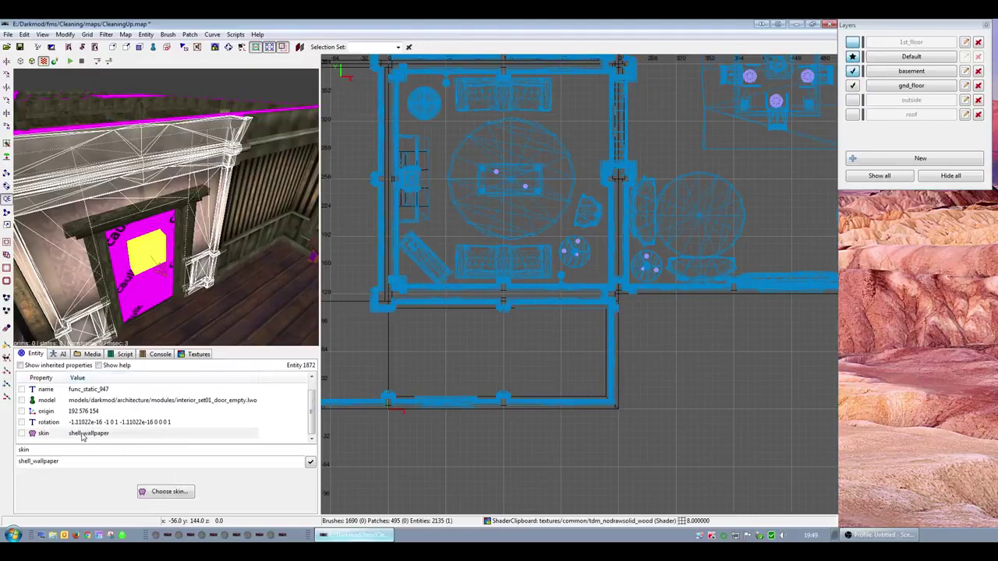
{"action": "left_click", "coordinate": [133, 451]}
{"action": "key", "text": "Escape"}
- Examine the small stone-floored room past the corridor, including the dresser and the items placed on it
{"action": "right_click", "coordinate": [161, 267]}
{"action": "key", "text": "Down"}
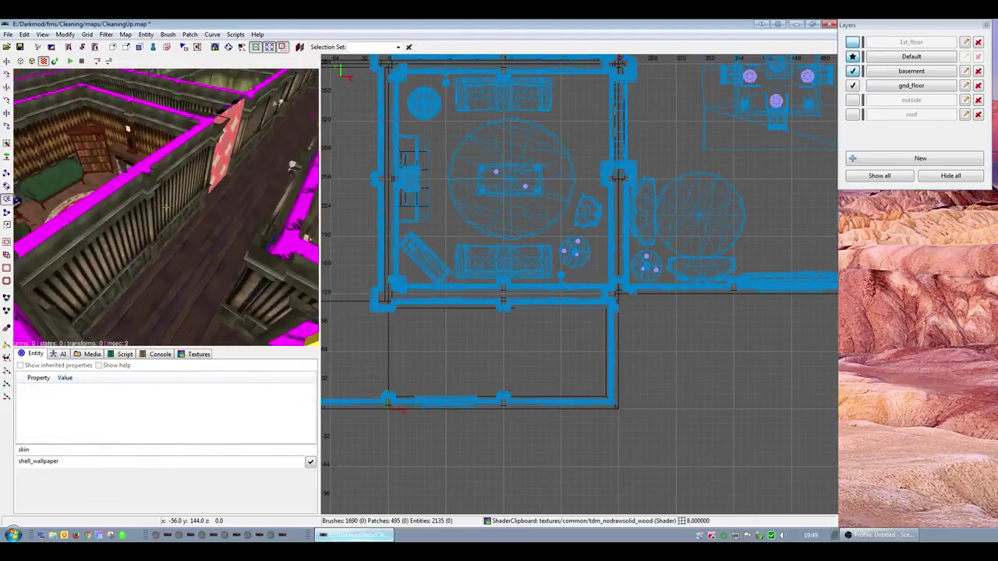
{"action": "key", "text": "Up"}
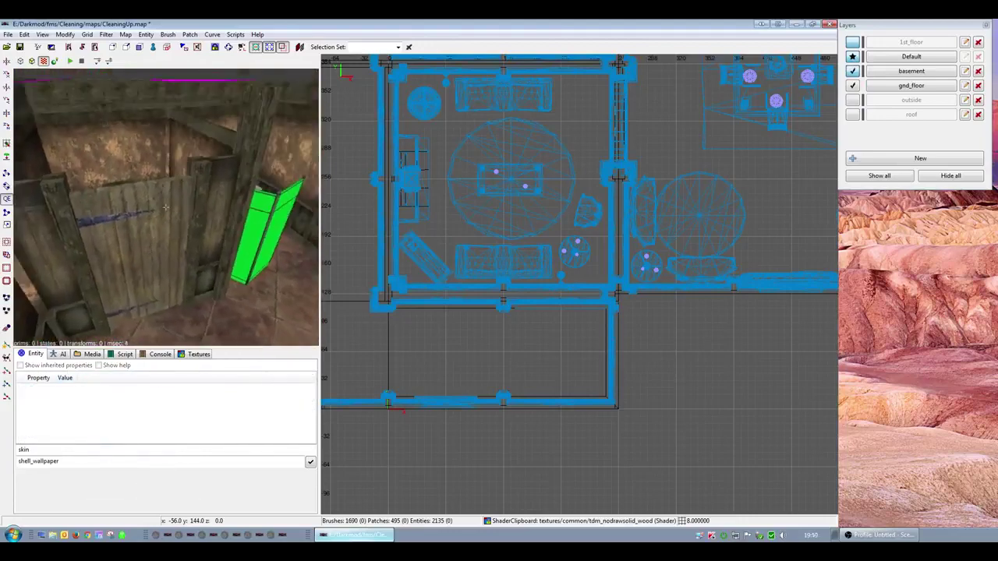
{"action": "right_click", "coordinate": [166, 207]}
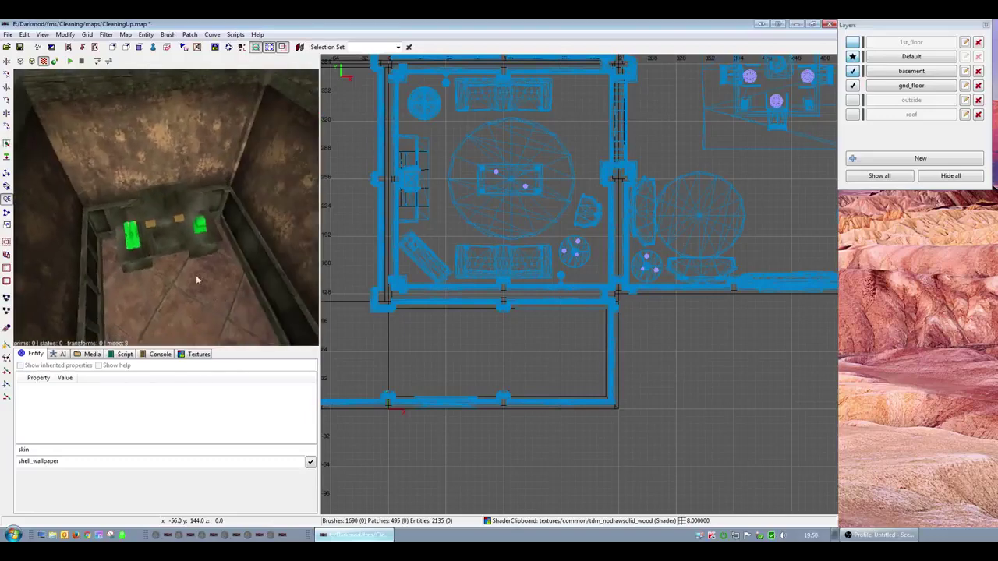
{"action": "left_click_drag", "start_coordinate": [187, 241], "coordinate": [136, 228], "text": "shift"}
{"action": "right_click", "coordinate": [135, 228]}
{"action": "key", "text": "Down"}
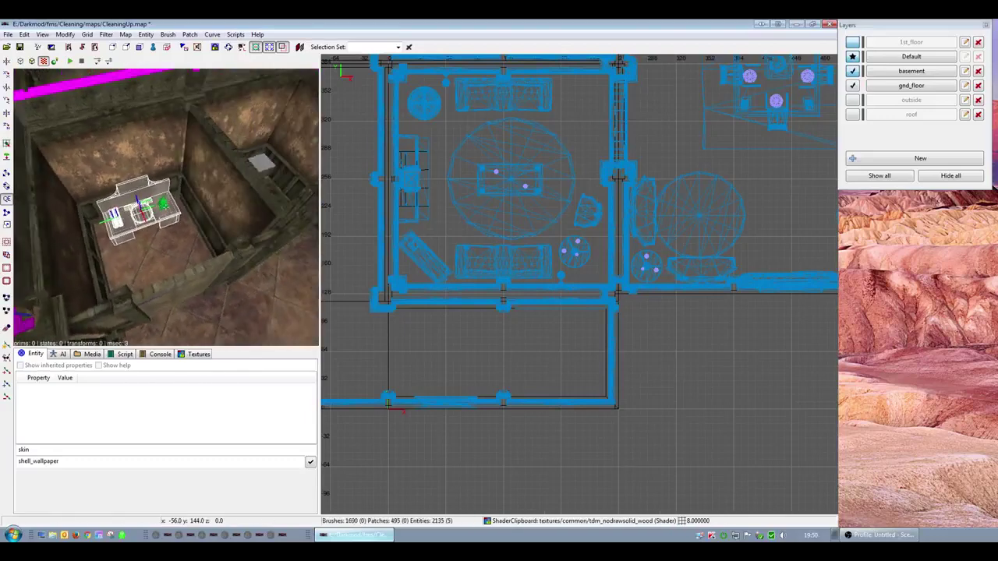
{"action": "key", "text": "Up"}
{"action": "key", "text": "Up"}
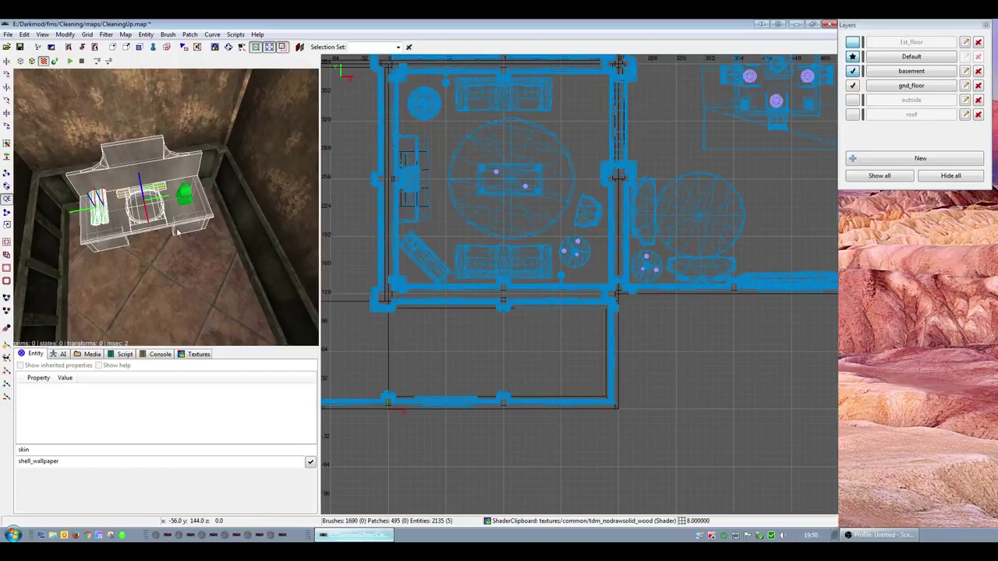
{"action": "right_click", "coordinate": [171, 221]}
{"action": "key", "text": "Down"}
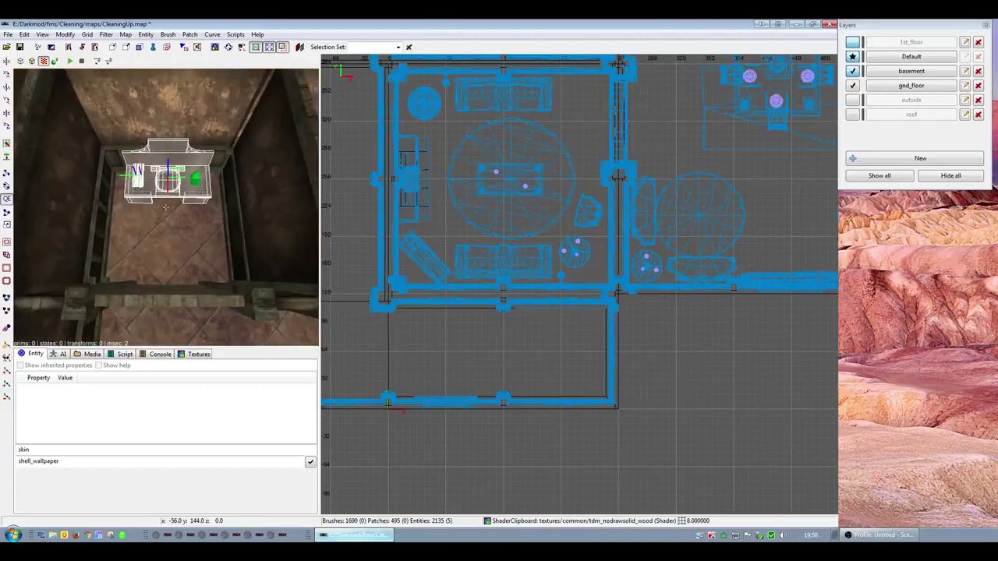
{"action": "key", "text": "Up"}
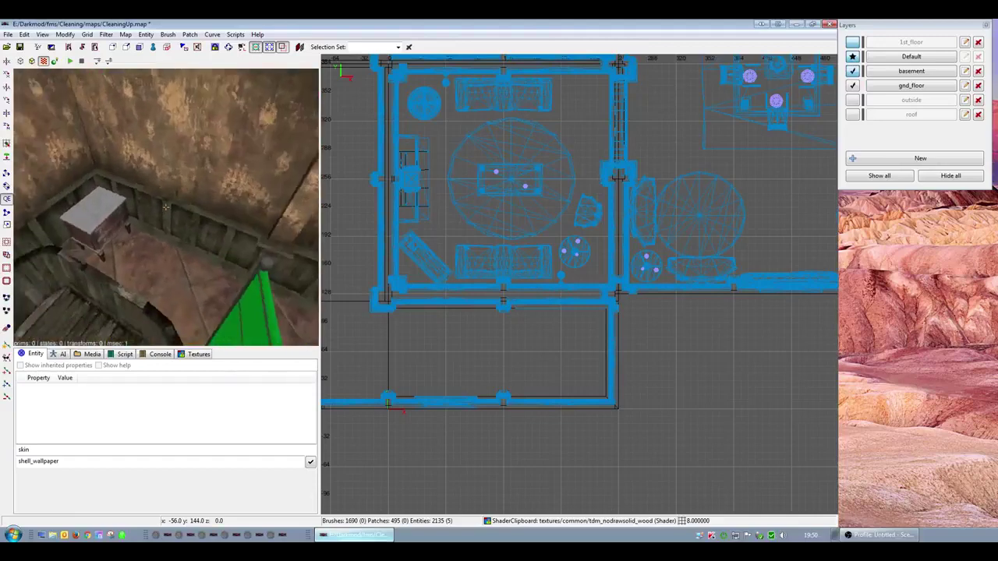
- Tour the furnished ground-floor rooms in the 3D view: the room with the washbasin and stove, the bedrooms and the lounge
{"action": "key", "text": "Up"}
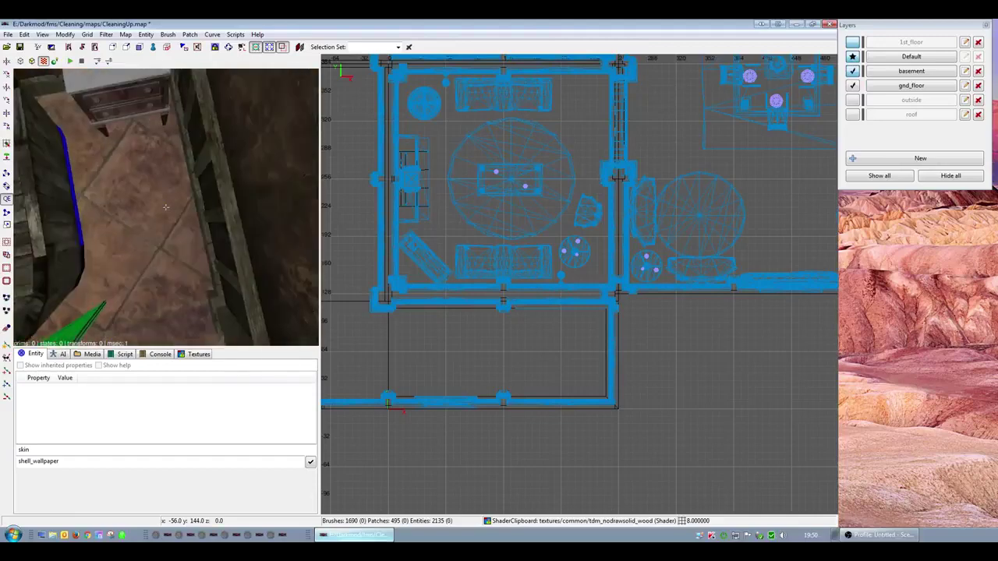
{"action": "right_click", "coordinate": [162, 234]}
{"action": "right_click", "coordinate": [156, 205]}
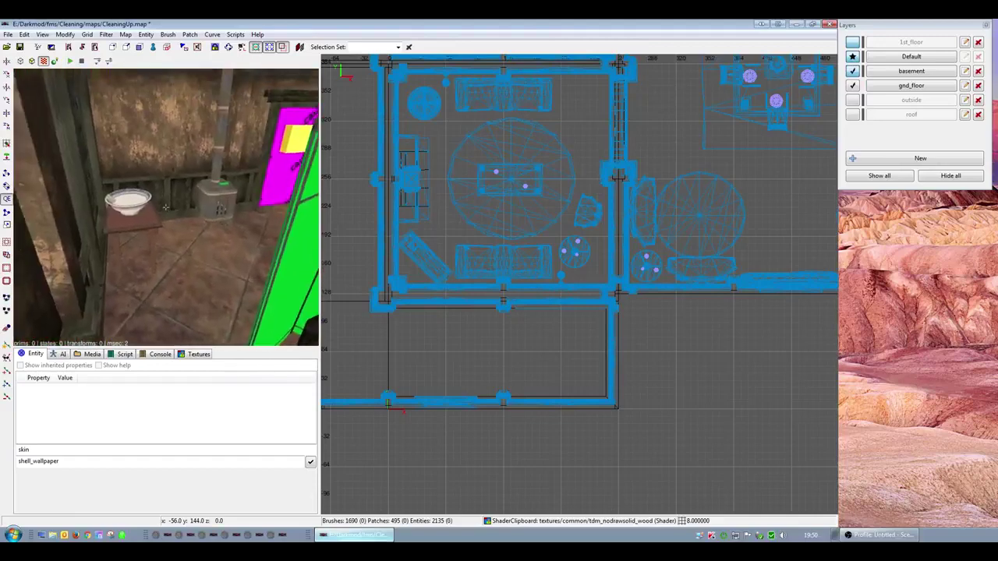
{"action": "key", "text": "Up"}
{"action": "key", "text": "Up"}
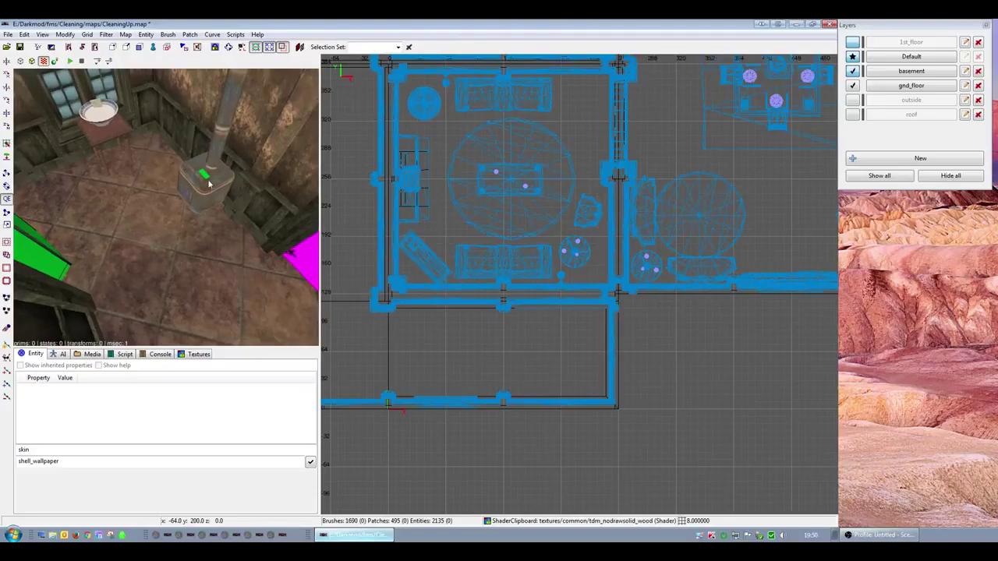
{"action": "scroll", "coordinate": [514, 288], "scroll_direction": "down", "scroll_amount": 5}
{"action": "scroll", "coordinate": [514, 288], "scroll_direction": "up", "scroll_amount": 4}
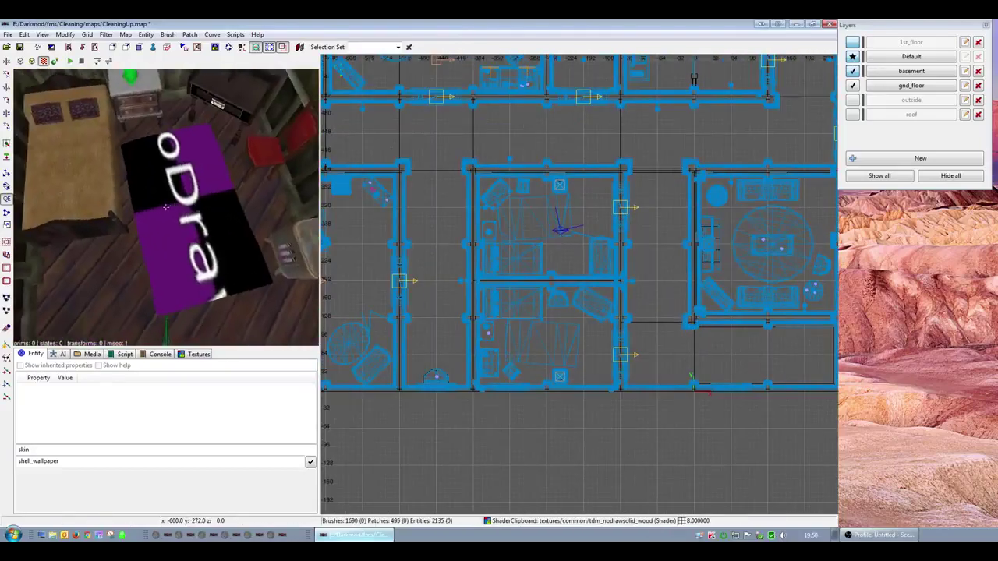
{"action": "scroll", "coordinate": [165, 206], "scroll_direction": "down", "scroll_amount": 5}
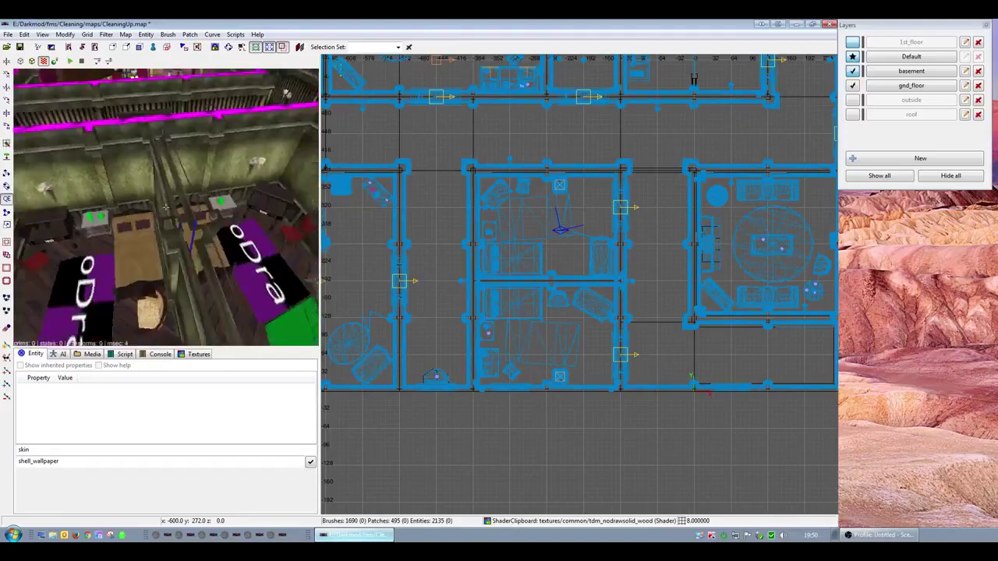
{"action": "scroll", "coordinate": [165, 207], "scroll_direction": "down", "scroll_amount": 3}
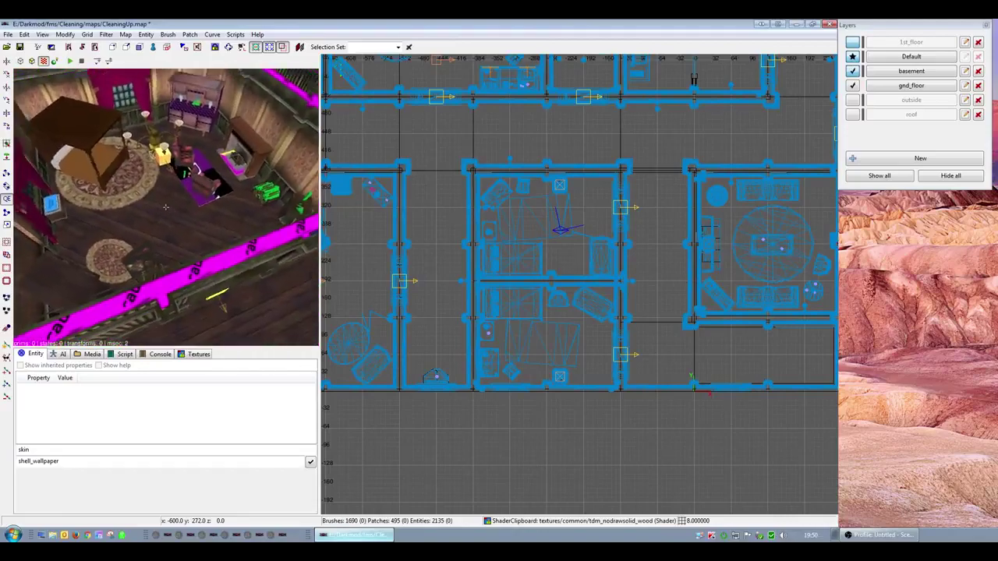
{"action": "scroll", "coordinate": [165, 206], "scroll_direction": "up", "scroll_amount": 3}
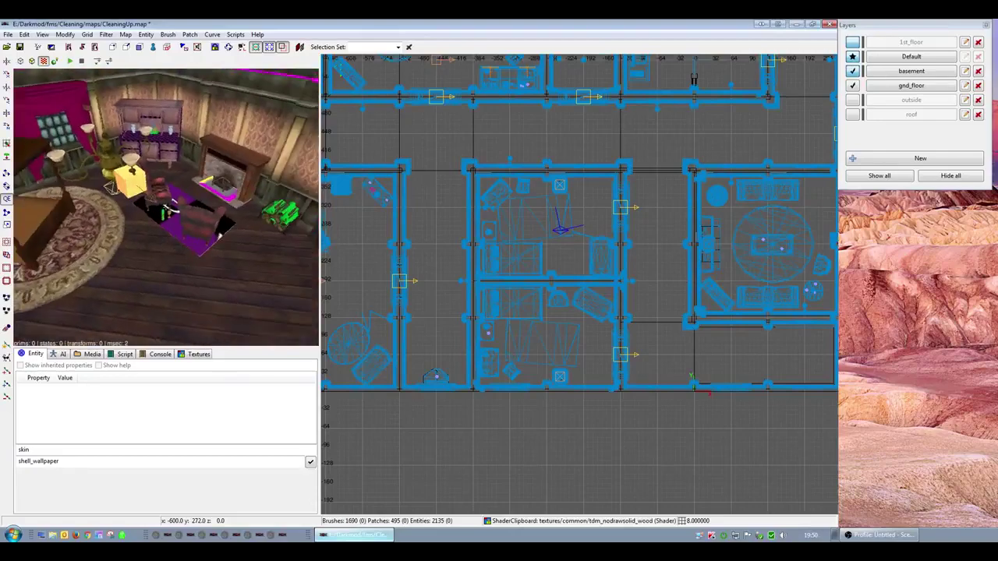
{"action": "scroll", "coordinate": [165, 207], "scroll_direction": "down", "scroll_amount": 5}
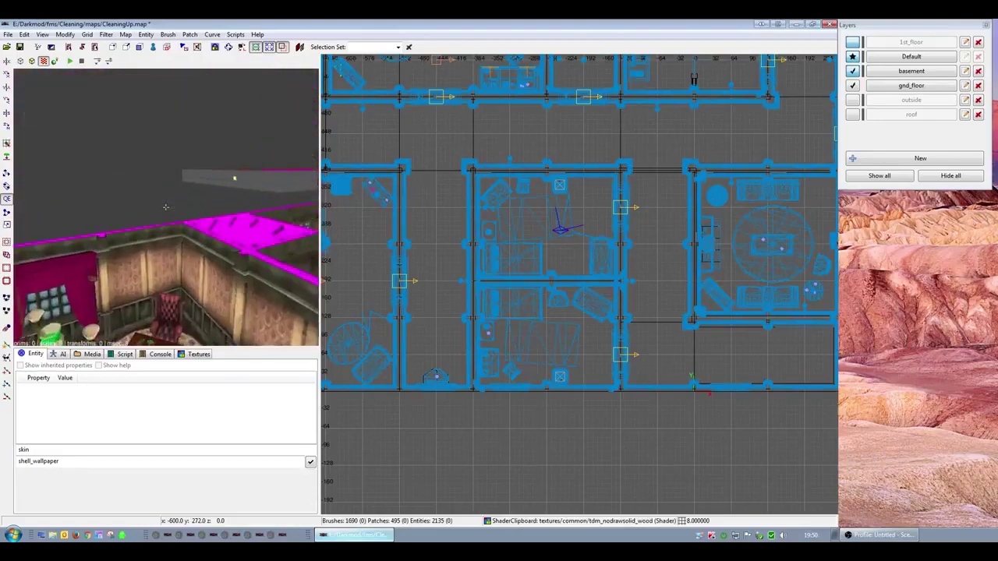
{"action": "scroll", "coordinate": [165, 207], "scroll_direction": "down", "scroll_amount": 5}
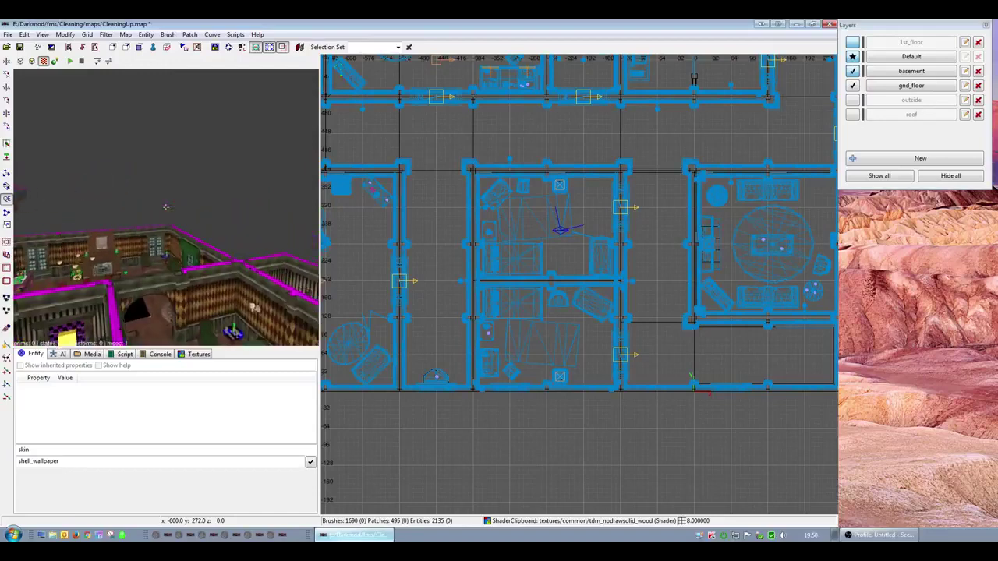
{"action": "scroll", "coordinate": [166, 206], "scroll_direction": "up", "scroll_amount": 3}
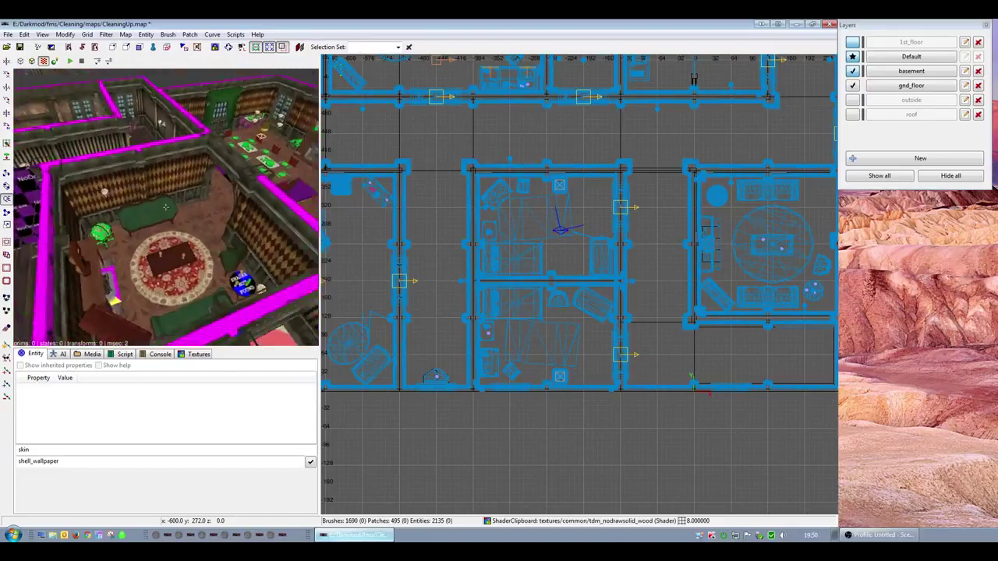
{"action": "right_click", "coordinate": [165, 206]}
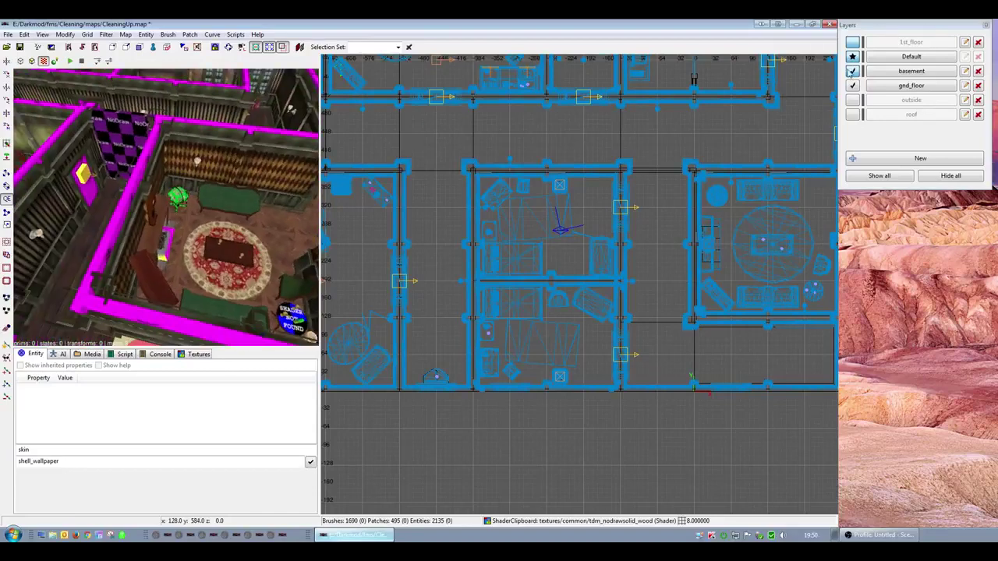
- Move the stray objects that remain visible with the ground floor hidden to the 1st_floor layer
{"action": "scroll", "coordinate": [601, 165], "scroll_direction": "down", "scroll_amount": 5}
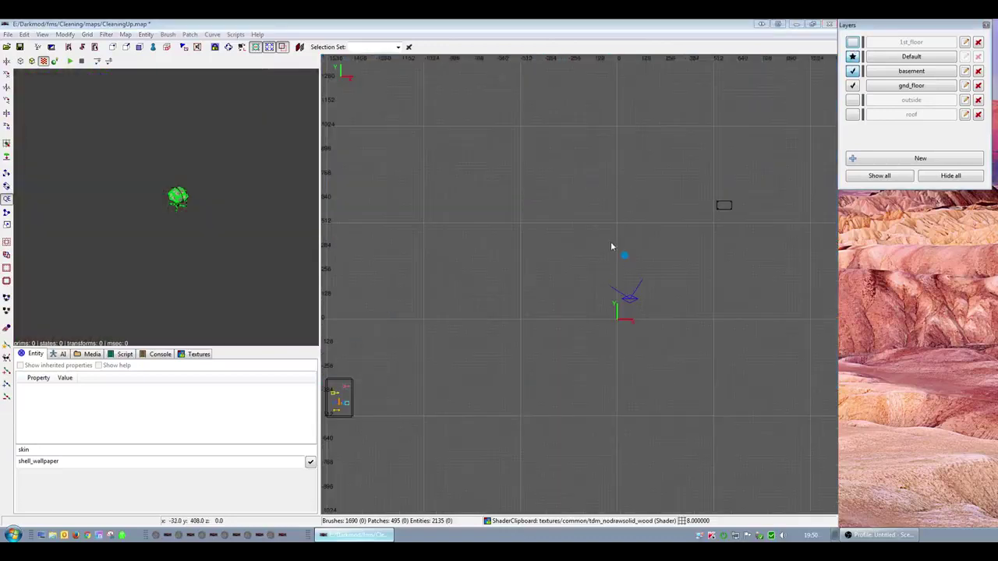
{"action": "left_click_drag", "start_coordinate": [588, 174], "coordinate": [749, 298], "text": "shift"}
{"action": "right_click_drag", "start_coordinate": [749, 295], "coordinate": [655, 297]}
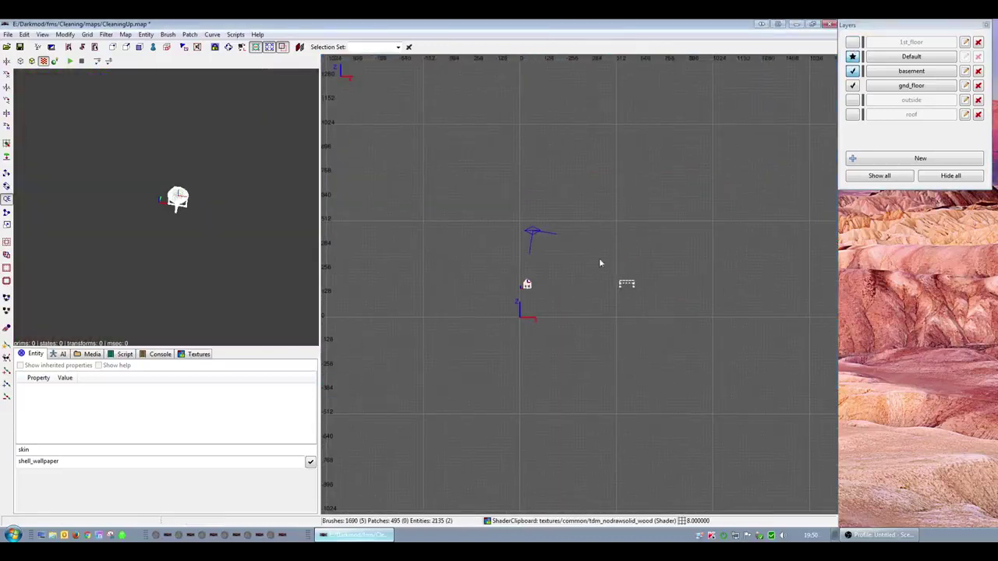
{"action": "right_click", "coordinate": [529, 191]}
{"action": "mouse_move", "coordinate": [577, 411]}
{"action": "left_click", "coordinate": [662, 405]}
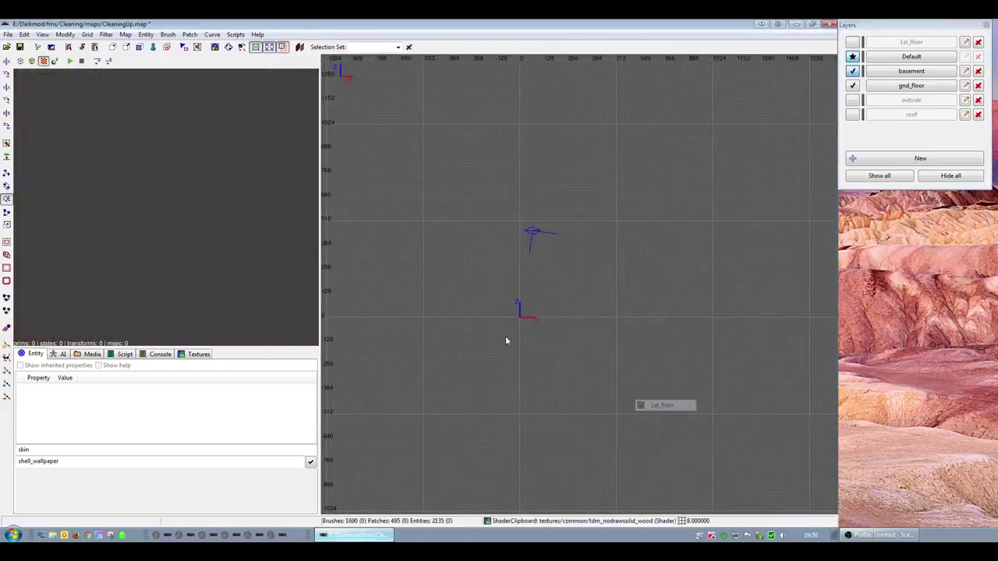
- With the gnd_floor layer shown, move the section beneath the ground floor to the basement layer and hide that layer
{"action": "left_click", "coordinate": [853, 86]}
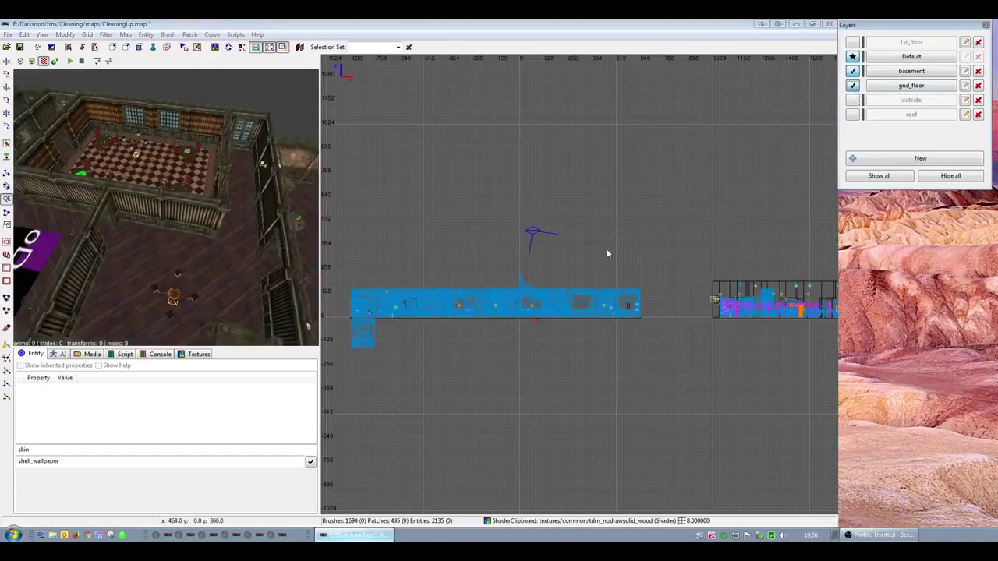
{"action": "right_click_drag", "start_coordinate": [452, 344], "coordinate": [527, 333]}
{"action": "left_click_drag", "start_coordinate": [418, 316], "coordinate": [468, 347], "text": "shift"}
{"action": "right_click", "coordinate": [468, 351]}
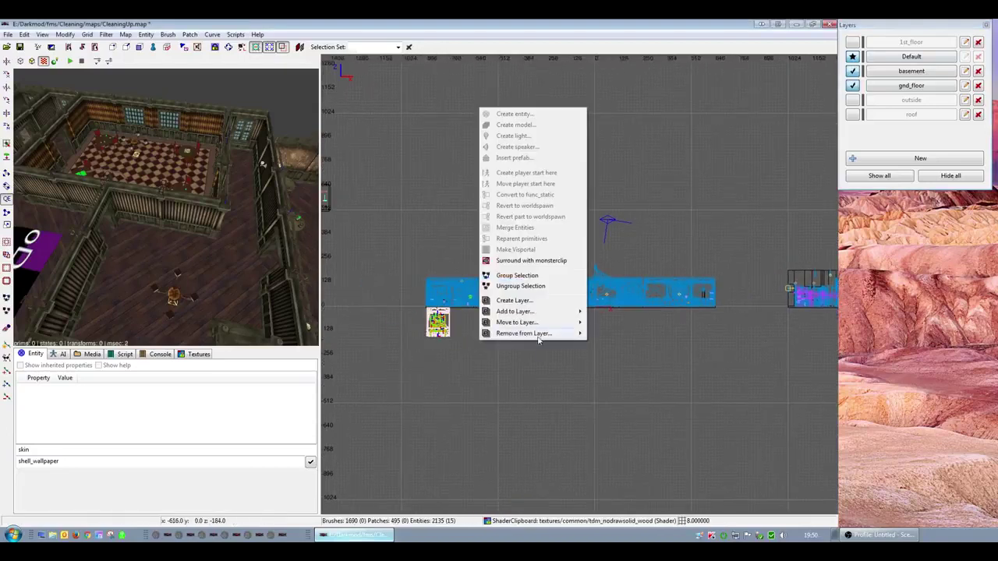
{"action": "mouse_move", "coordinate": [542, 326]}
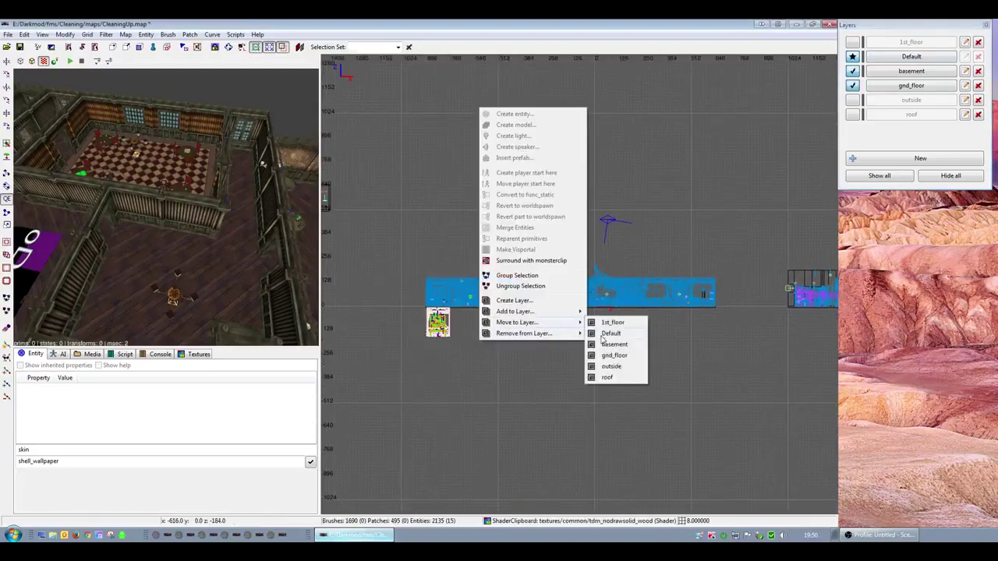
{"action": "left_click", "coordinate": [613, 345]}
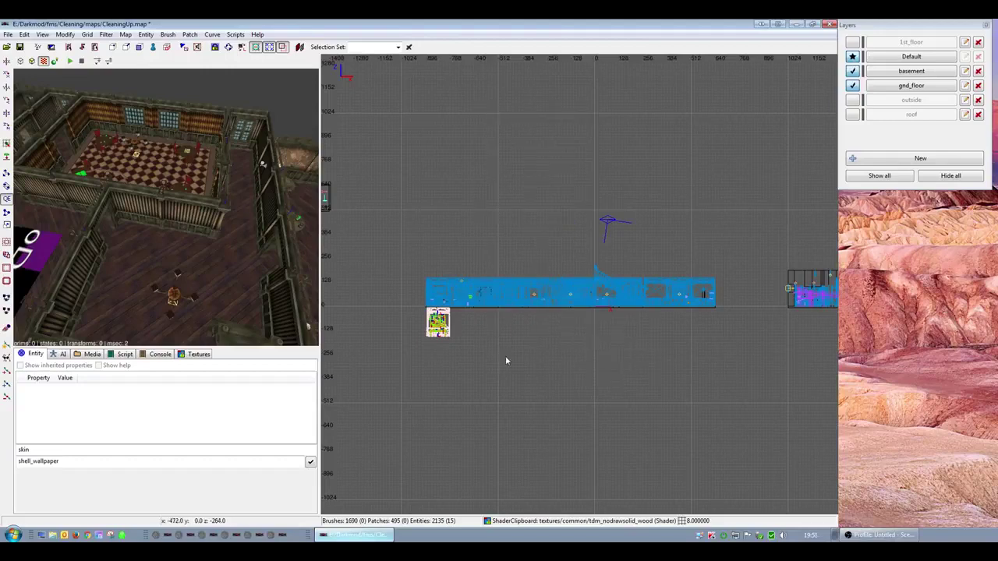
{"action": "left_click", "coordinate": [853, 73]}
- Examine the kitchen in the 3D view and the whole map layout in the top view
{"action": "right_click", "coordinate": [203, 253]}
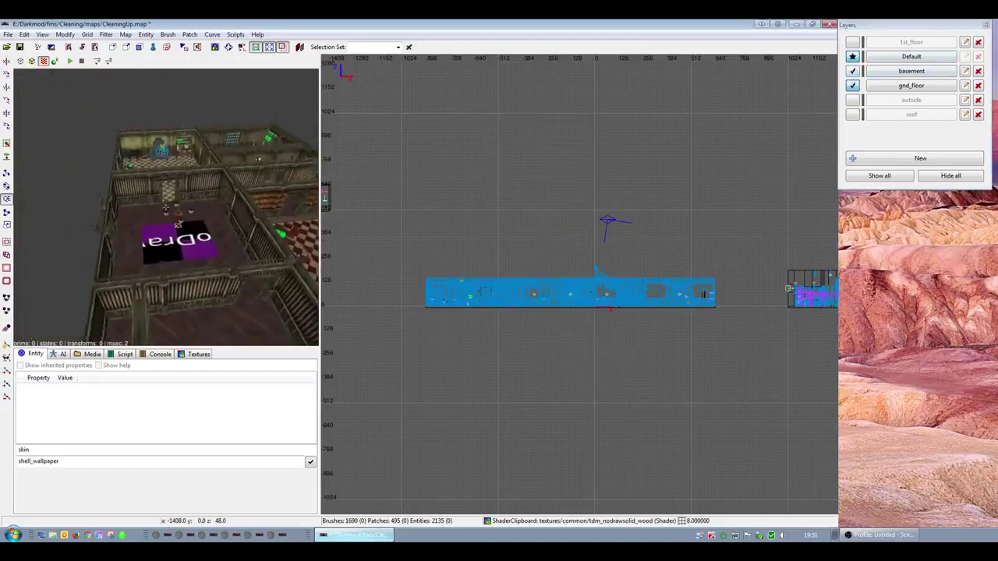
{"action": "scroll", "coordinate": [165, 207], "scroll_direction": "up", "scroll_amount": 4}
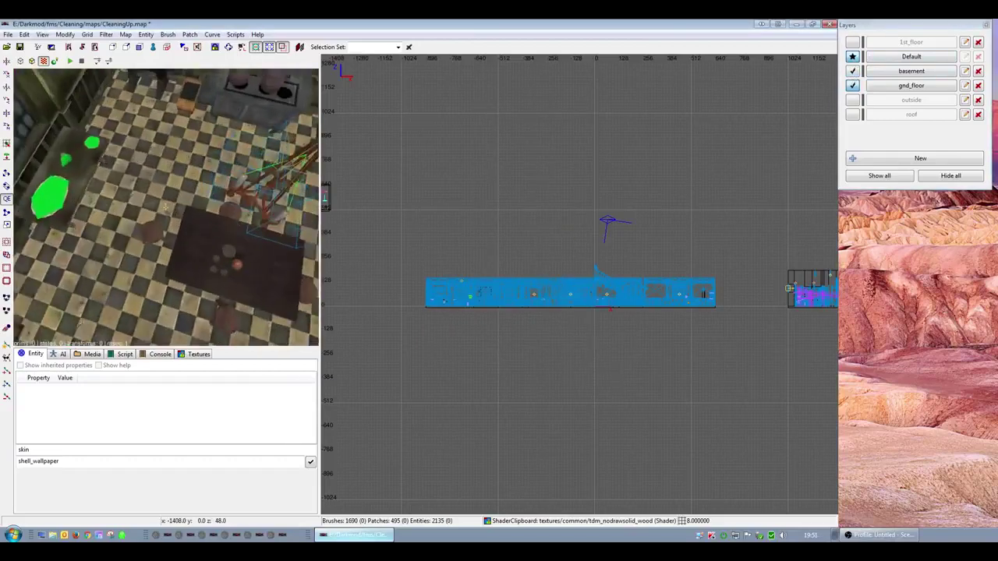
{"action": "scroll", "coordinate": [166, 207], "scroll_direction": "down", "scroll_amount": 4}
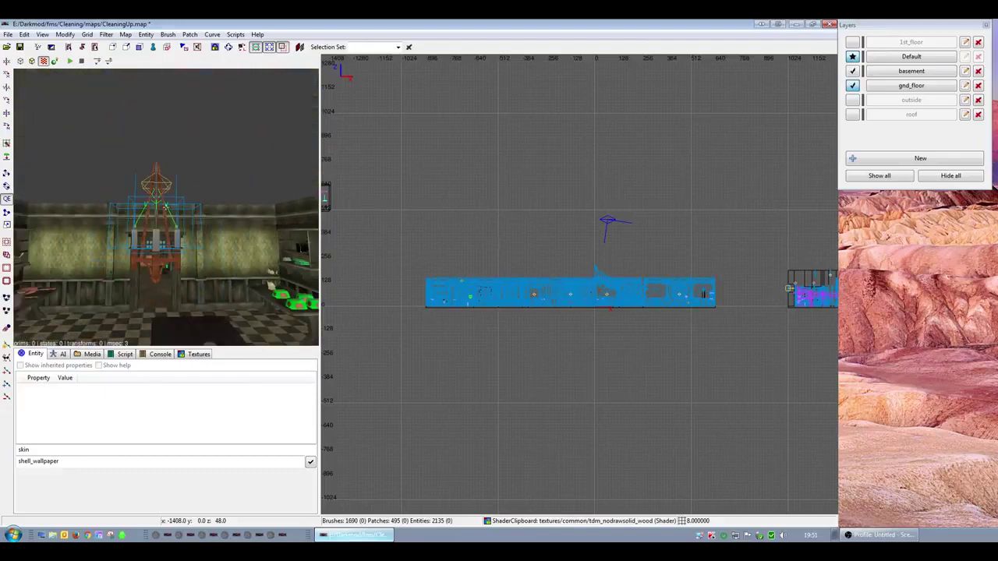
{"action": "scroll", "coordinate": [500, 266], "scroll_direction": "down", "scroll_amount": 8}
{"action": "key", "text": "ctrl+Tab"}
{"action": "key", "text": "ctrl+Tab"}
{"action": "scroll", "coordinate": [546, 246], "scroll_direction": "up", "scroll_amount": 5}
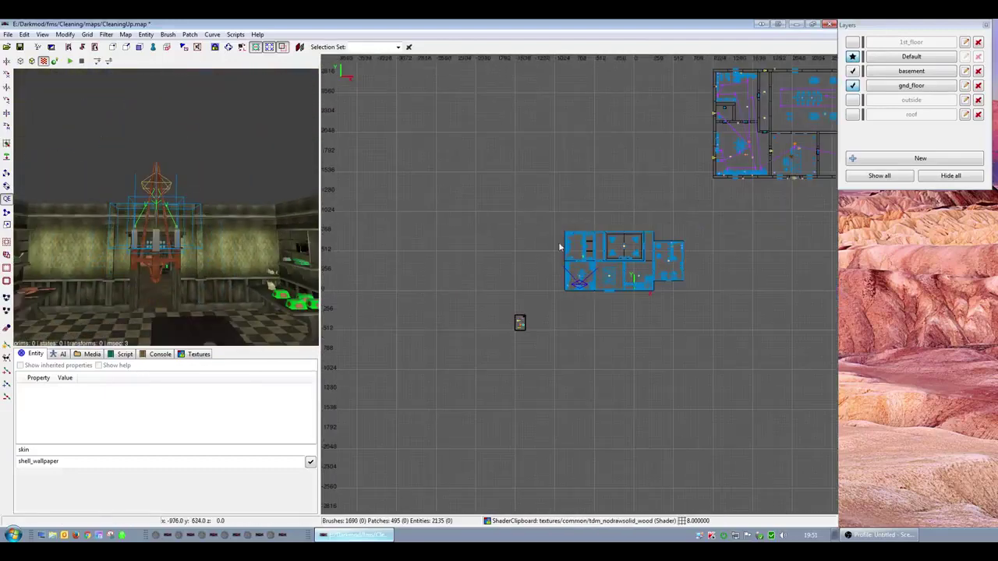
- Tour the wooden storeroom with its stocked shelves and the neighbouring rooms of the smaller building in the 3D view
{"action": "right_click_drag", "start_coordinate": [667, 244], "coordinate": [491, 363]}
{"action": "right_click", "coordinate": [257, 232]}
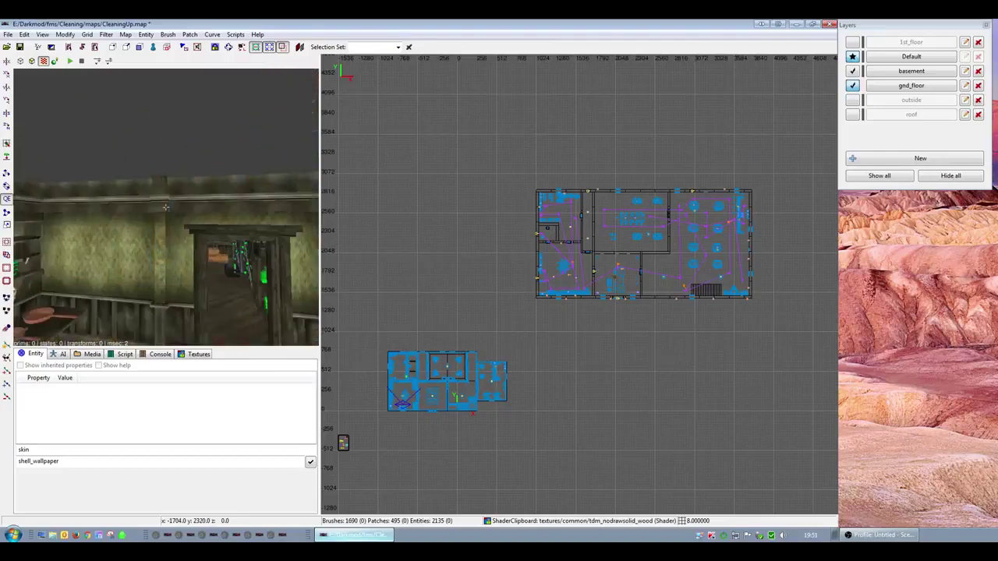
{"action": "scroll", "coordinate": [165, 208], "scroll_direction": "up", "scroll_amount": 6}
{"action": "scroll", "coordinate": [165, 208], "scroll_direction": "up", "scroll_amount": 5}
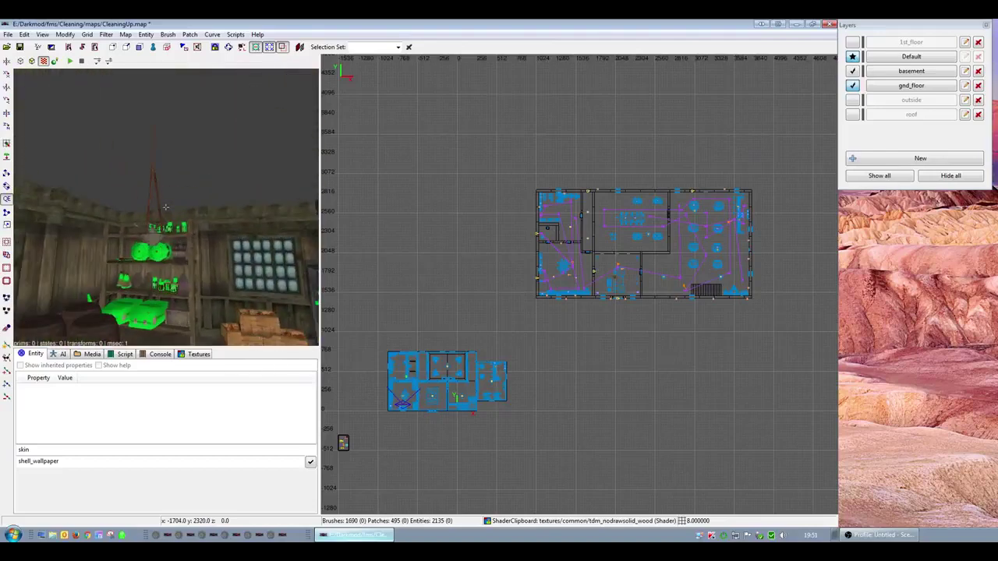
{"action": "scroll", "coordinate": [165, 208], "scroll_direction": "up", "scroll_amount": 4}
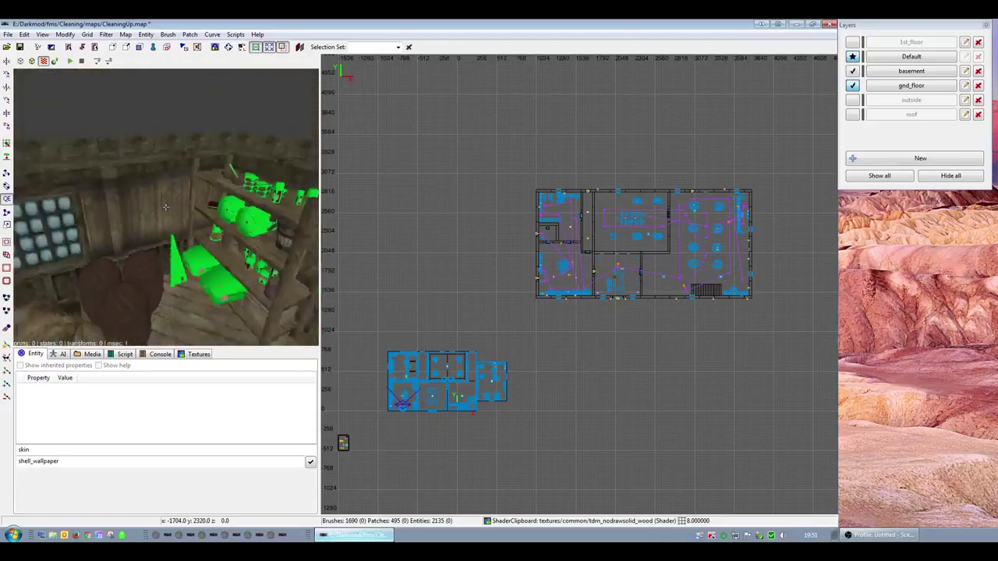
{"action": "key", "text": "Left"}
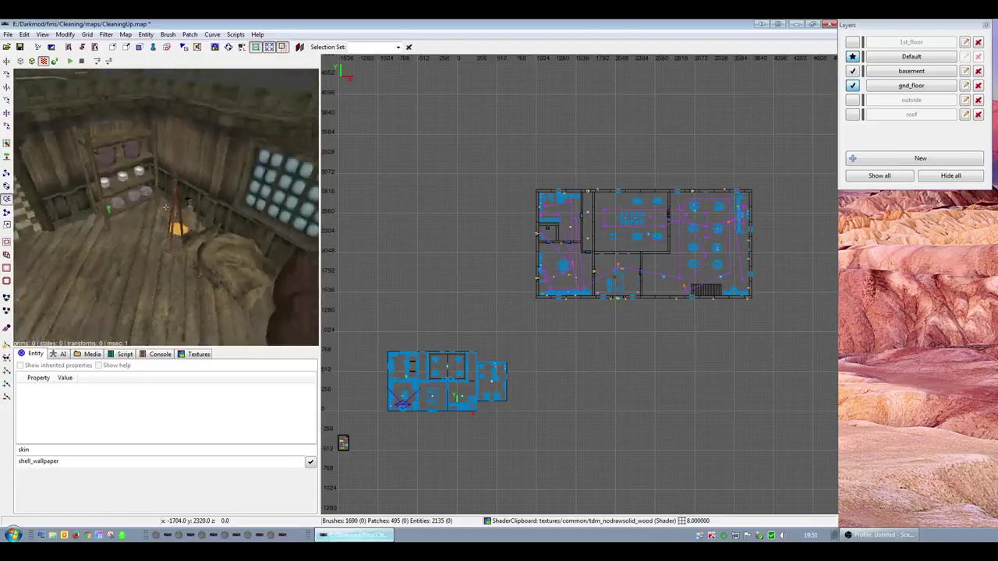
{"action": "key", "text": "Left"}
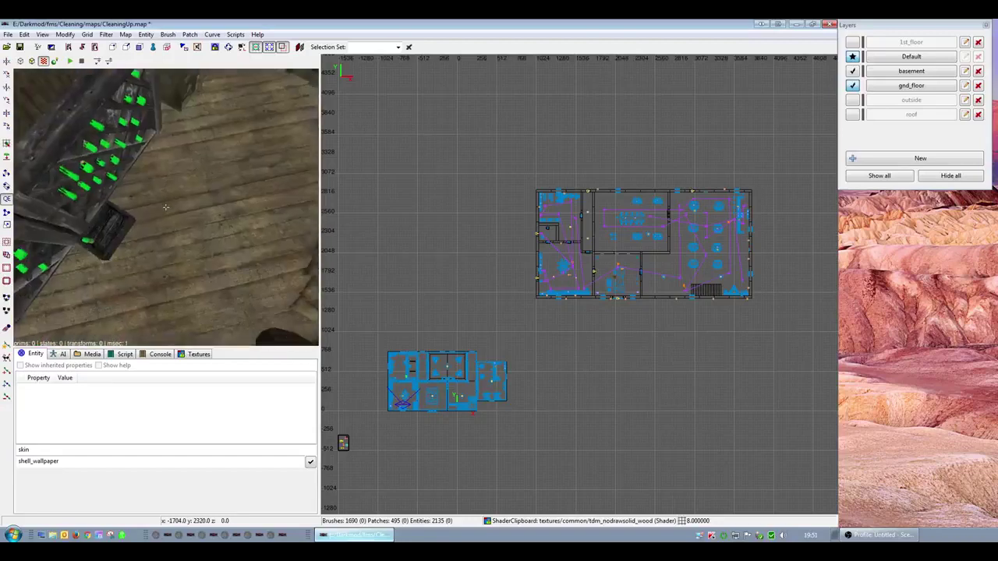
{"action": "key", "text": "Up"}
{"action": "key", "text": "Down"}
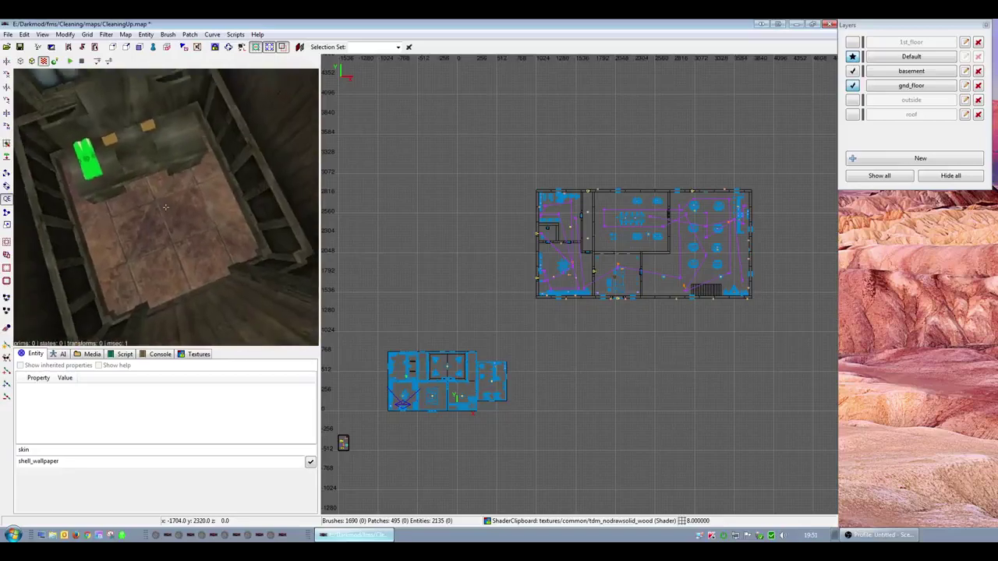
- Examine the grouped privy bench in the small washroom, along with the adjoining rooms and the card room, in the 3D view
{"action": "left_click", "coordinate": [180, 202], "text": "shift"}
{"action": "right_click", "coordinate": [180, 202]}
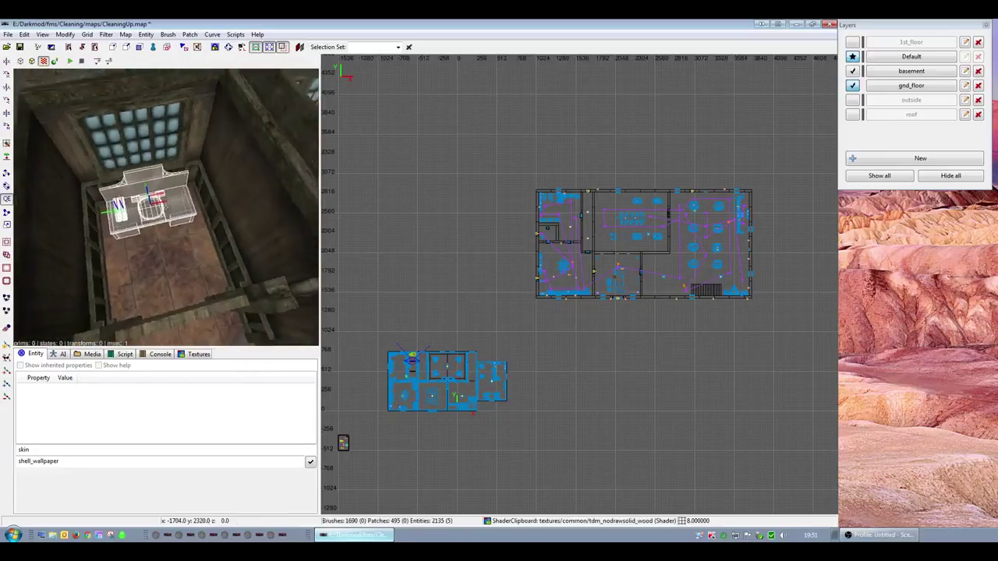
{"action": "key", "text": "Up"}
{"action": "key", "text": "Up"}
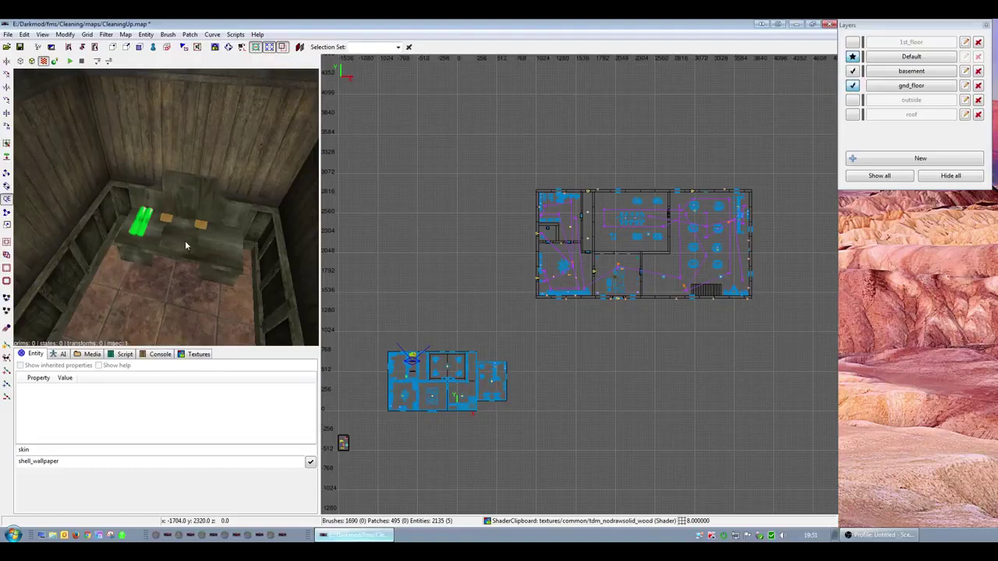
{"action": "right_click", "coordinate": [185, 246]}
{"action": "key", "text": "Down"}
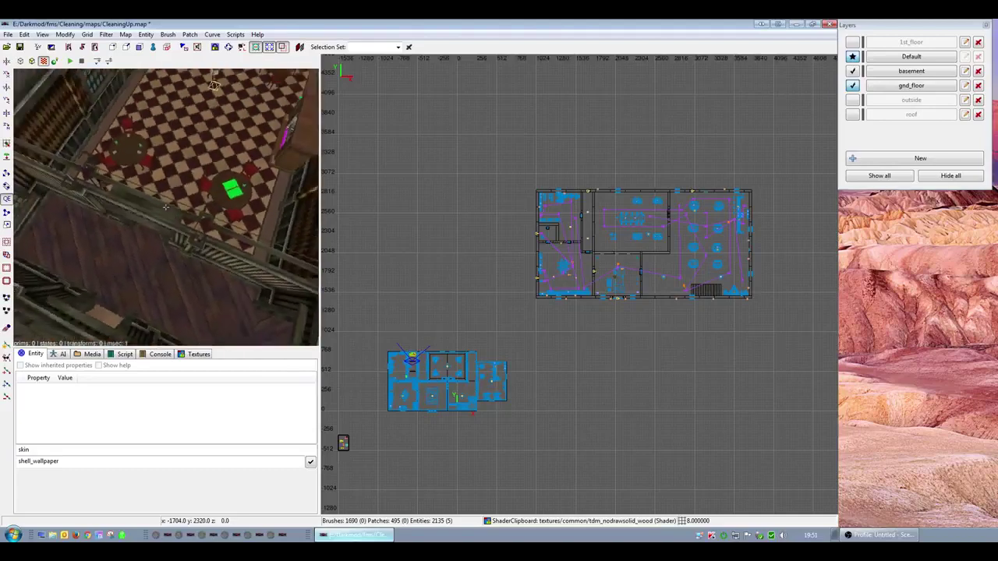
{"action": "key", "text": "Up"}
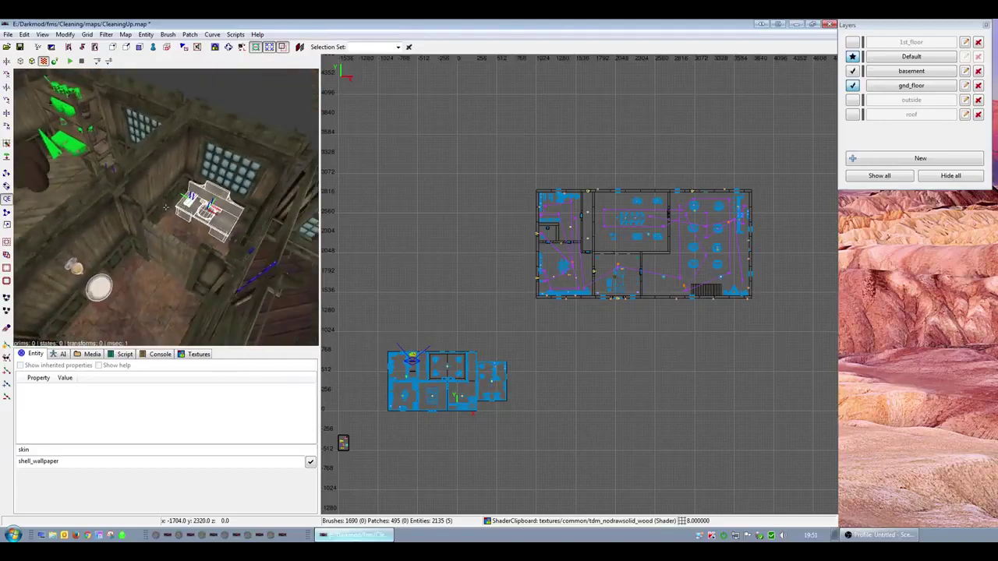
{"action": "mouse_move", "coordinate": [165, 207]}
{"action": "right_mouse_down"}
{"action": "mouse_move", "coordinate": [207, 218]}
{"action": "mouse_move", "coordinate": [165, 206]}
{"action": "right_mouse_up"}
{"action": "right_click_drag", "start_coordinate": [281, 269], "coordinate": [165, 206]}
- Examine the large building's dining table in the top view and the card room's round tables in the 3D view
{"action": "right_click_drag", "start_coordinate": [472, 325], "coordinate": [520, 360]}
{"action": "scroll", "coordinate": [728, 330], "scroll_direction": "up", "scroll_amount": 3}
{"action": "right_click_drag", "start_coordinate": [733, 330], "coordinate": [729, 330]}
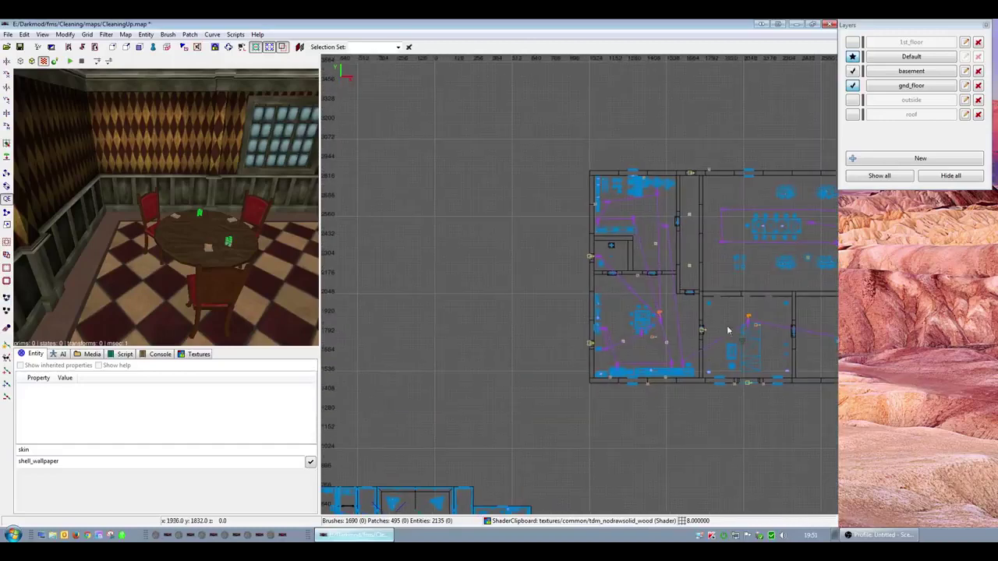
{"action": "scroll", "coordinate": [727, 331], "scroll_direction": "up", "scroll_amount": 3}
{"action": "left_click", "coordinate": [530, 234], "text": "shift"}
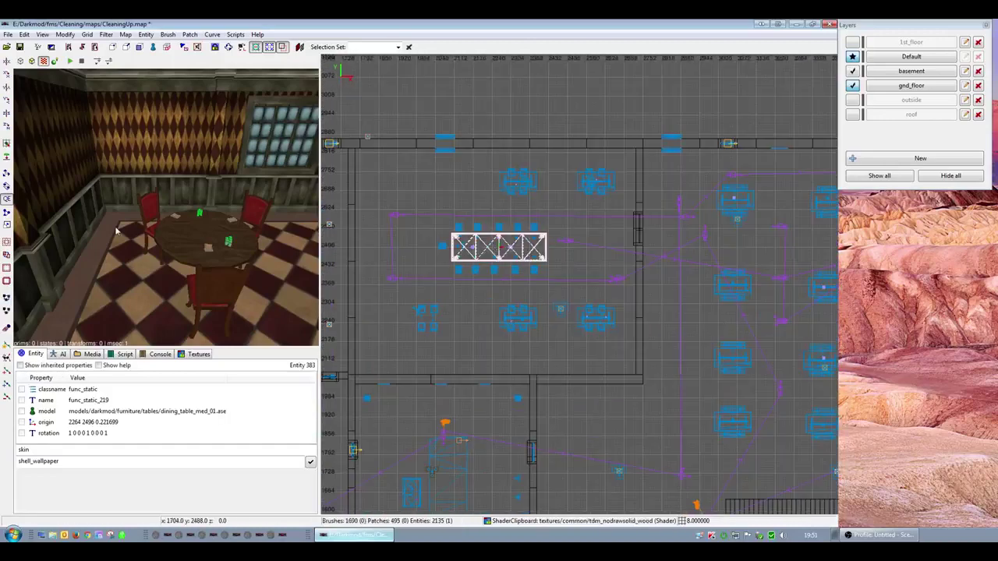
{"action": "right_click", "coordinate": [116, 231]}
{"action": "key", "text": "Up"}
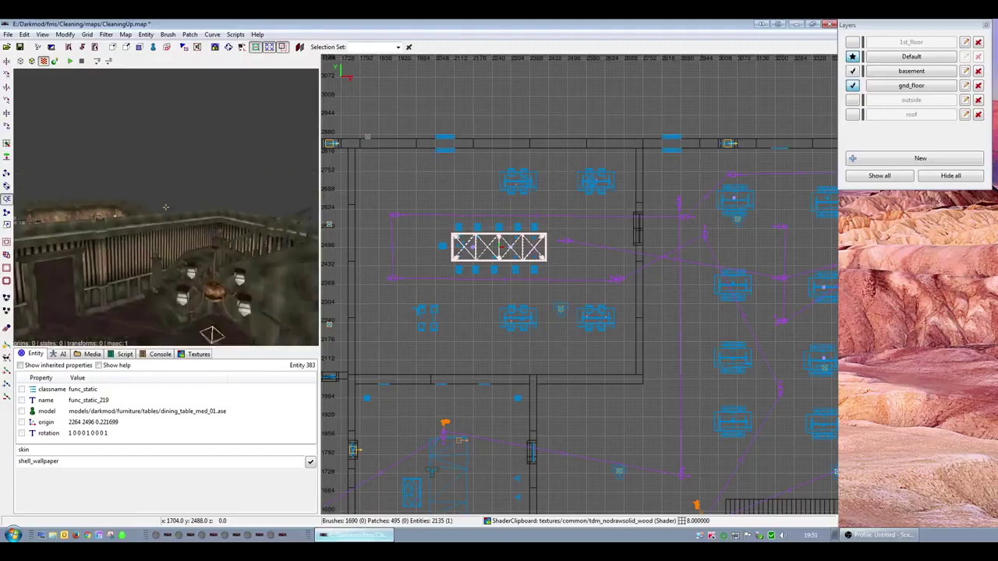
{"action": "right_click", "coordinate": [137, 227]}
{"action": "right_click", "coordinate": [181, 247]}
{"action": "right_click", "coordinate": [181, 247]}
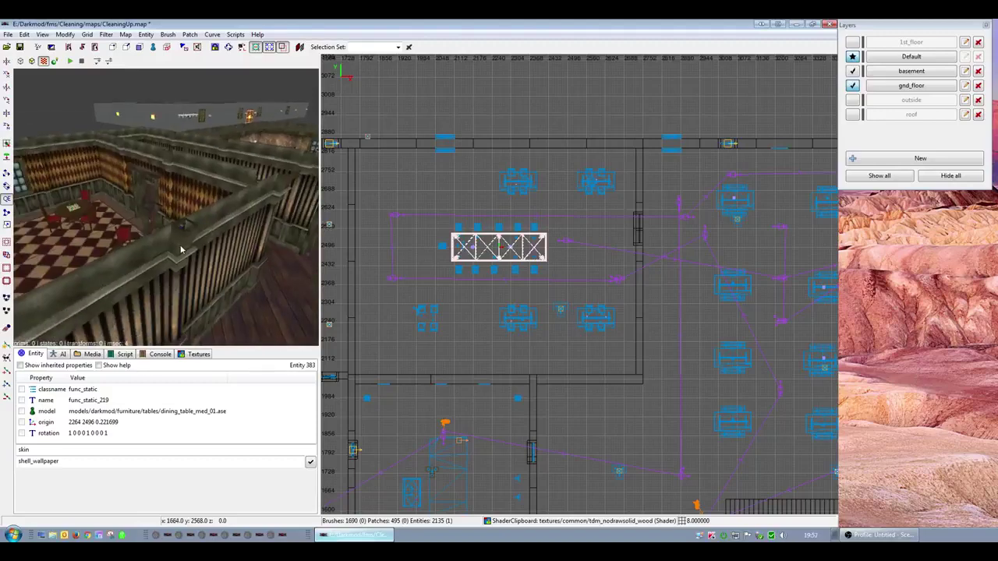
{"action": "right_click", "coordinate": [157, 249]}
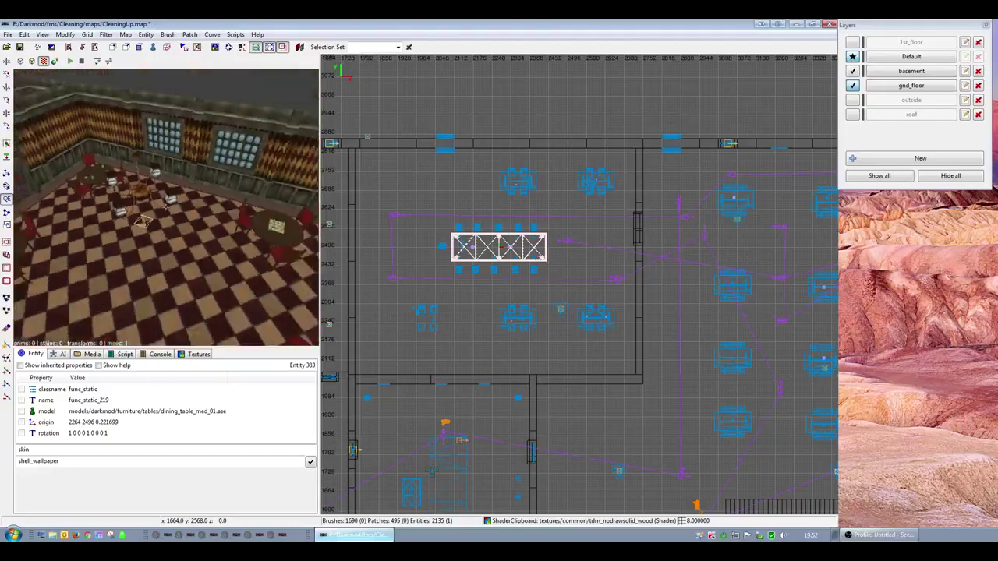
{"action": "scroll", "coordinate": [165, 208], "scroll_direction": "up", "scroll_amount": 4}
{"action": "scroll", "coordinate": [165, 207], "scroll_direction": "down", "scroll_amount": 6}
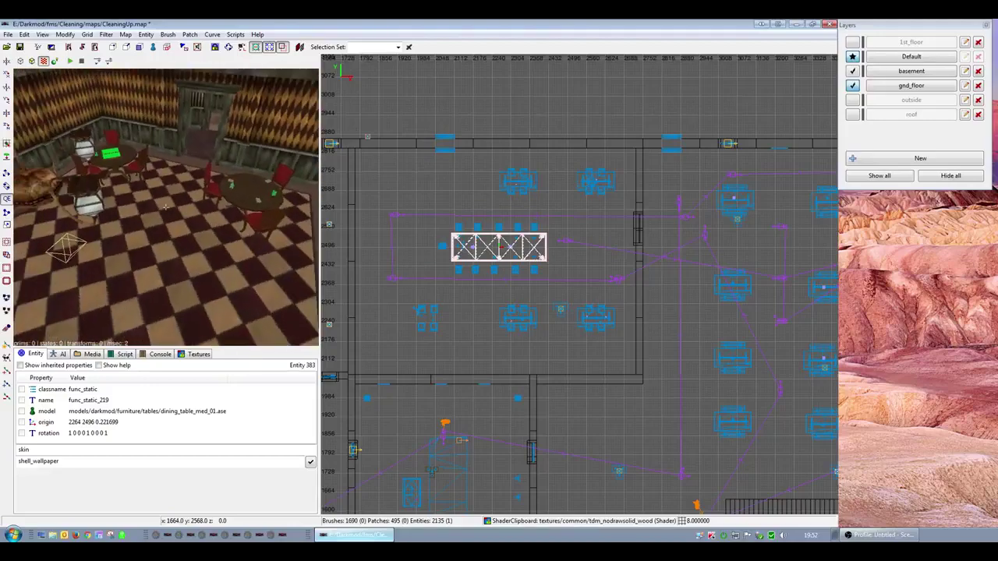
{"action": "scroll", "coordinate": [470, 294], "scroll_direction": "down", "scroll_amount": 5}
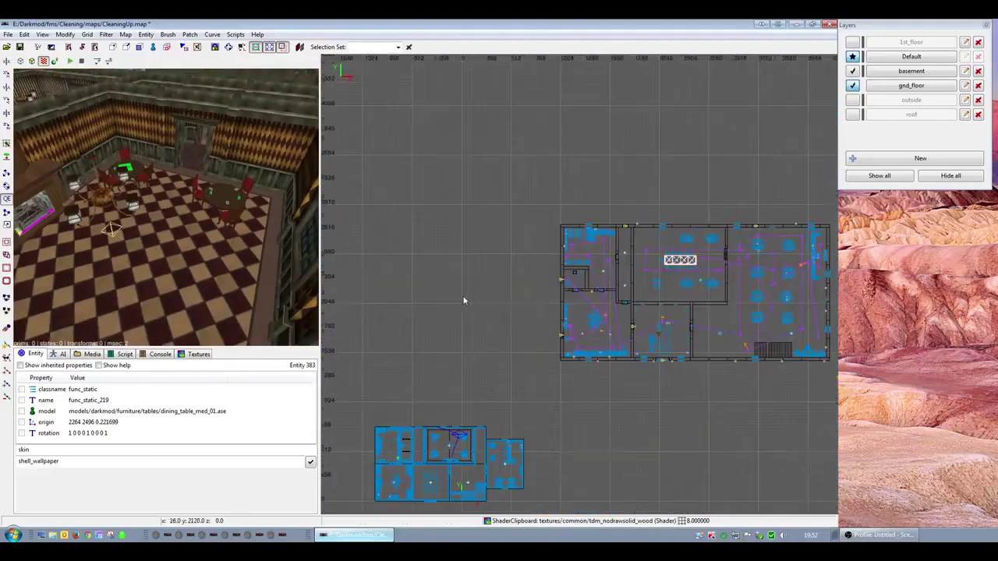
{"action": "left_click", "coordinate": [156, 279], "text": "shift"}
{"action": "key", "text": "Escape"}
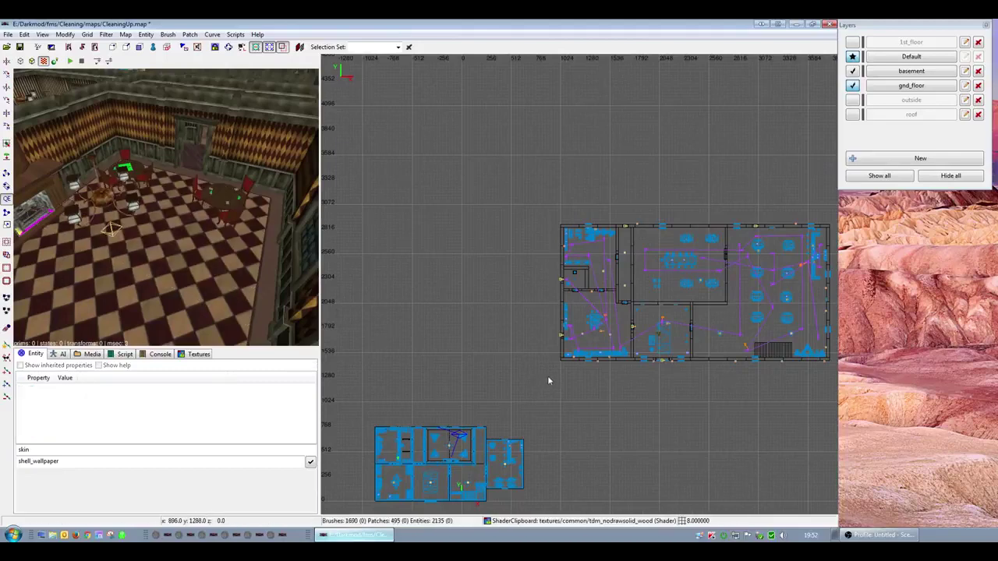
- Select the firewood pile beside the card room's fireplace and ungroup it from the fireplace
{"action": "scroll", "coordinate": [547, 376], "scroll_direction": "up", "scroll_amount": 5}
{"action": "right_click_drag", "start_coordinate": [547, 375], "coordinate": [944, 0]}
{"action": "scroll", "coordinate": [548, 375], "scroll_direction": "up", "scroll_amount": 3}
{"action": "scroll", "coordinate": [515, 382], "scroll_direction": "up", "scroll_amount": 1}
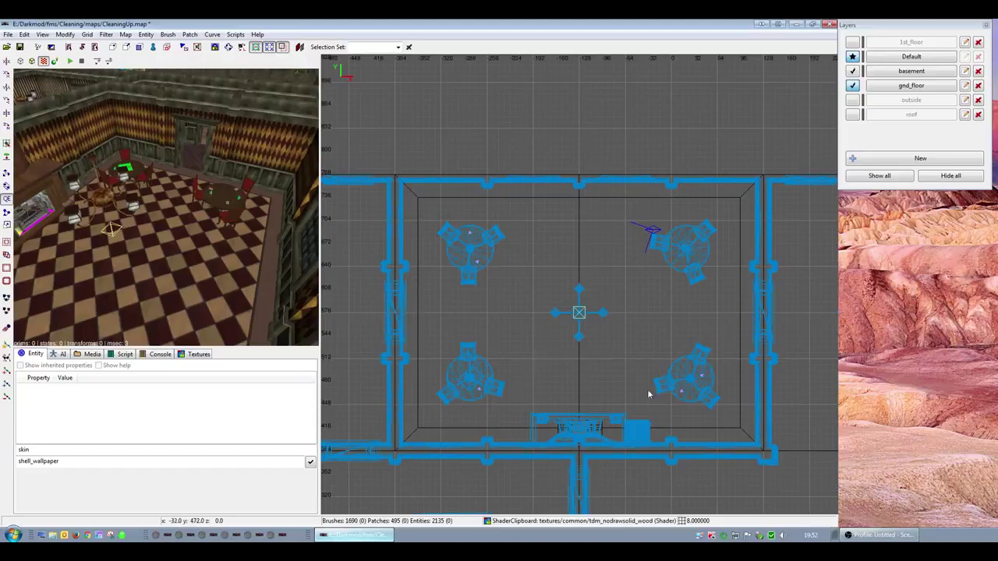
{"action": "scroll", "coordinate": [665, 379], "scroll_direction": "up", "scroll_amount": 2}
{"action": "scroll", "coordinate": [613, 352], "scroll_direction": "up", "scroll_amount": 1}
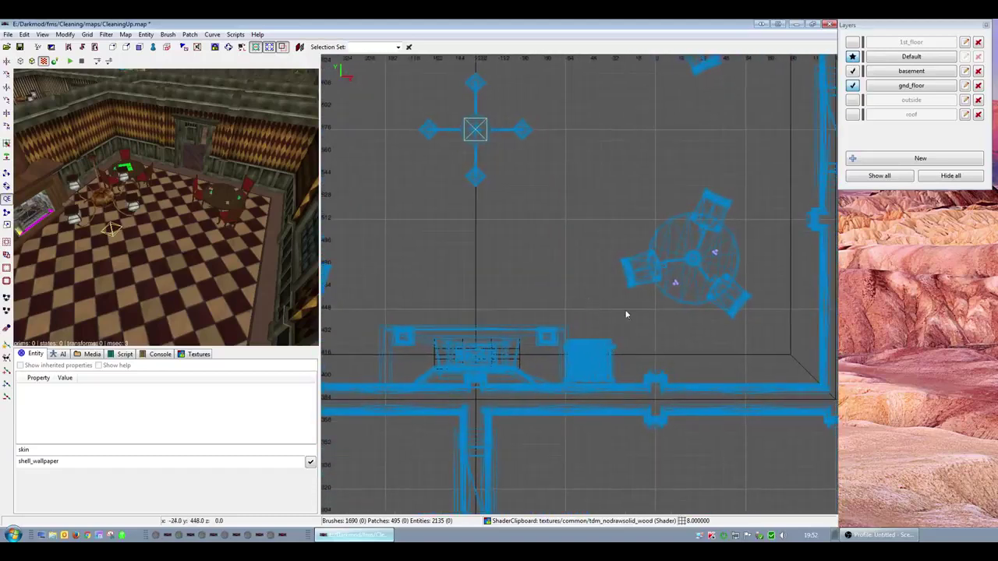
{"action": "scroll", "coordinate": [592, 312], "scroll_direction": "up", "scroll_amount": 3}
{"action": "right_click_drag", "start_coordinate": [515, 340], "coordinate": [612, 366]}
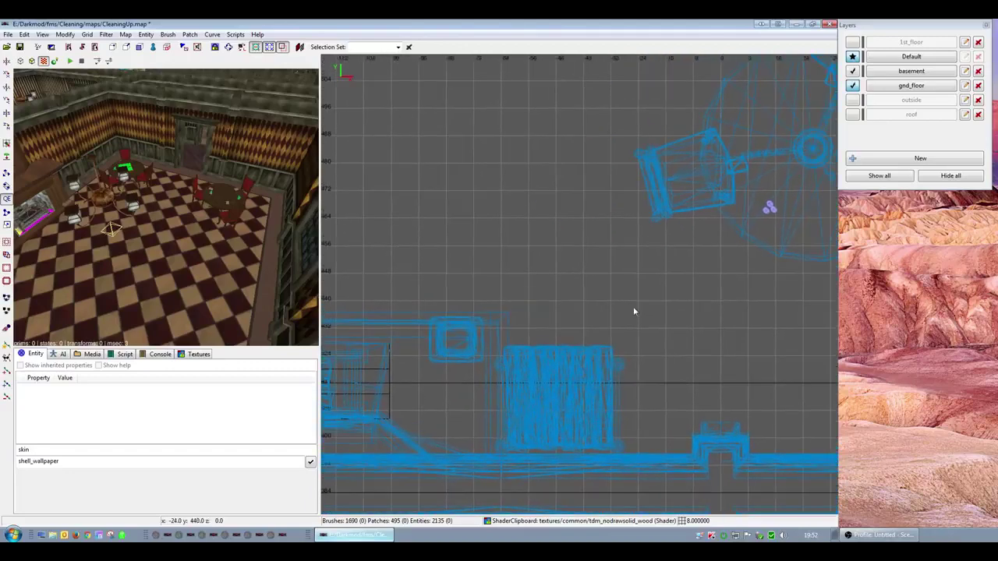
{"action": "right_click_drag", "start_coordinate": [629, 266], "coordinate": [516, 411]}
{"action": "right_click_drag", "start_coordinate": [550, 265], "coordinate": [536, 367]}
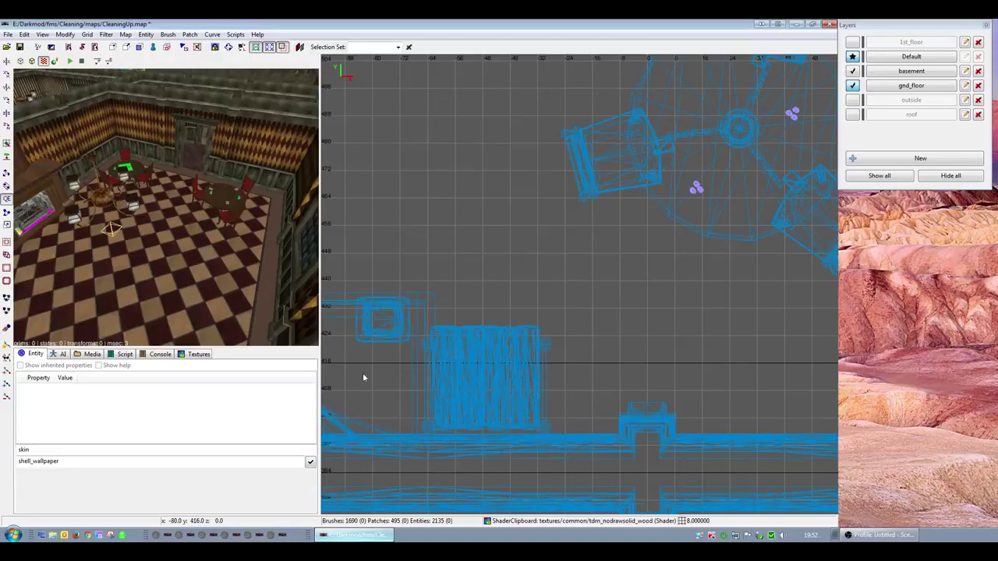
{"action": "right_click", "coordinate": [262, 292]}
{"action": "scroll", "coordinate": [166, 207], "scroll_direction": "up", "scroll_amount": 5}
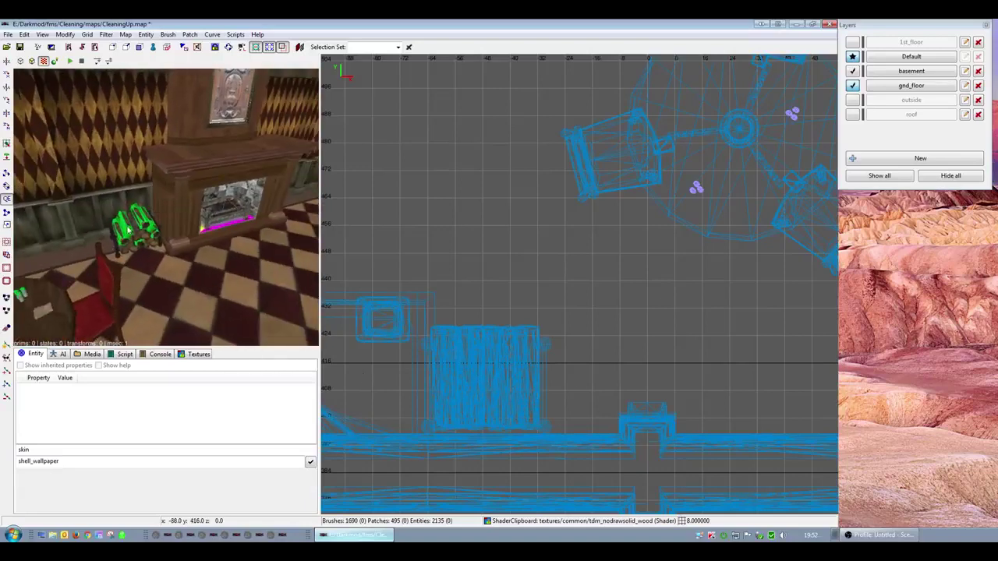
{"action": "left_click", "coordinate": [128, 230], "text": "shift"}
{"action": "right_click", "coordinate": [129, 230]}
{"action": "scroll", "coordinate": [128, 230], "scroll_direction": "up", "scroll_amount": 4}
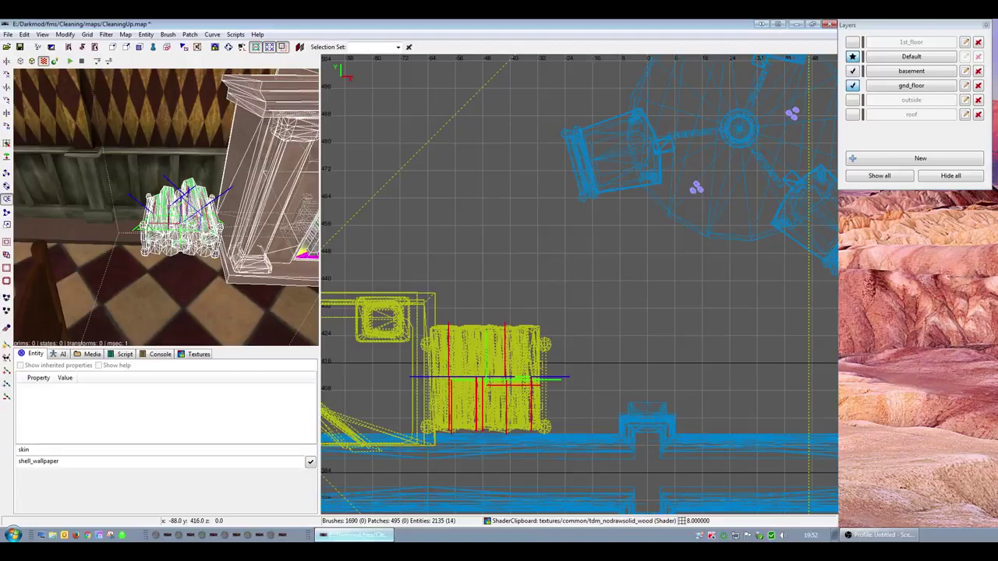
{"action": "right_click", "coordinate": [353, 218]}
{"action": "left_click", "coordinate": [384, 398]}
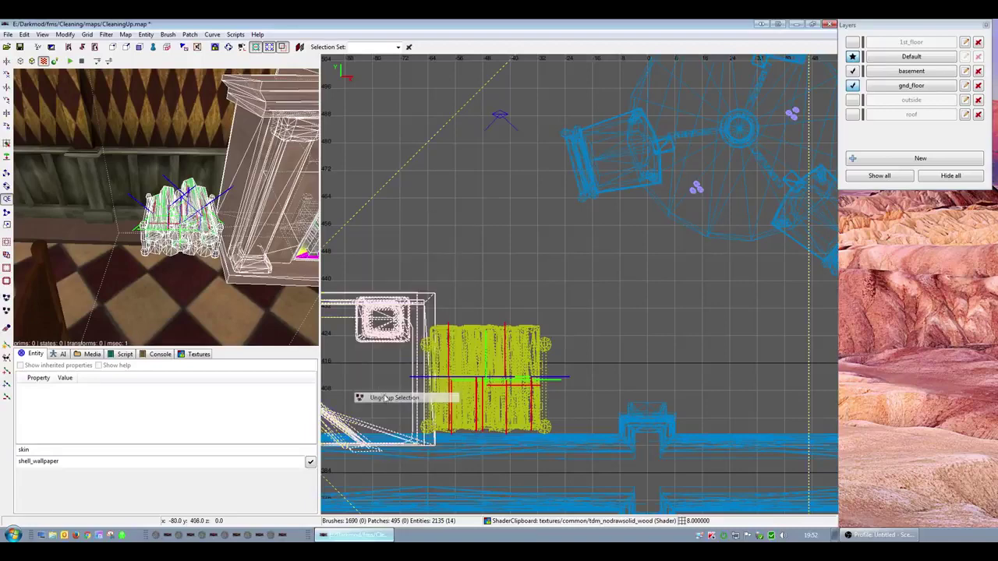
- With only the firewood pile selected, set its Solid property to 0
{"action": "key", "text": "Escape"}
{"action": "left_click", "coordinate": [227, 244], "text": "shift"}
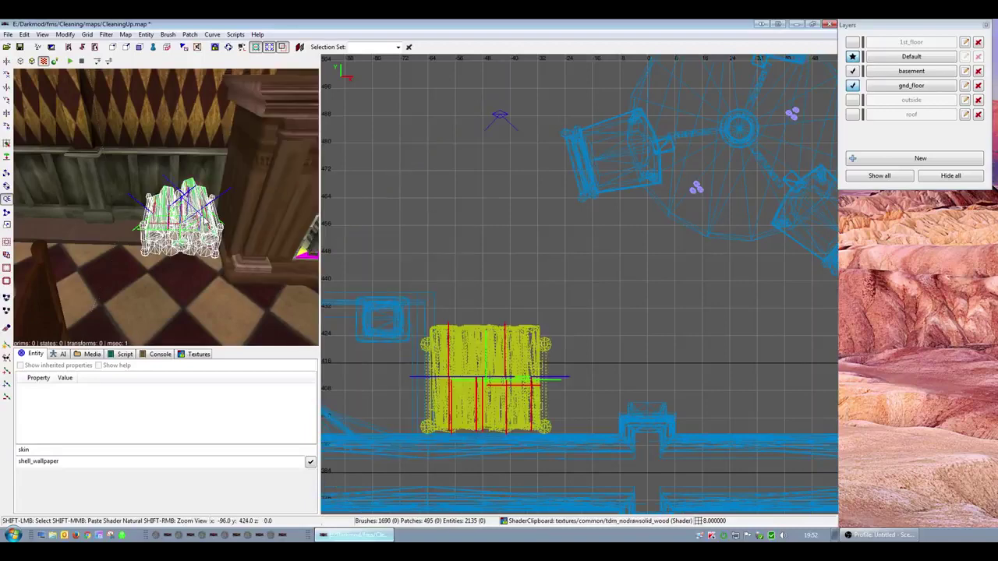
{"action": "double_click", "coordinate": [22, 451]}
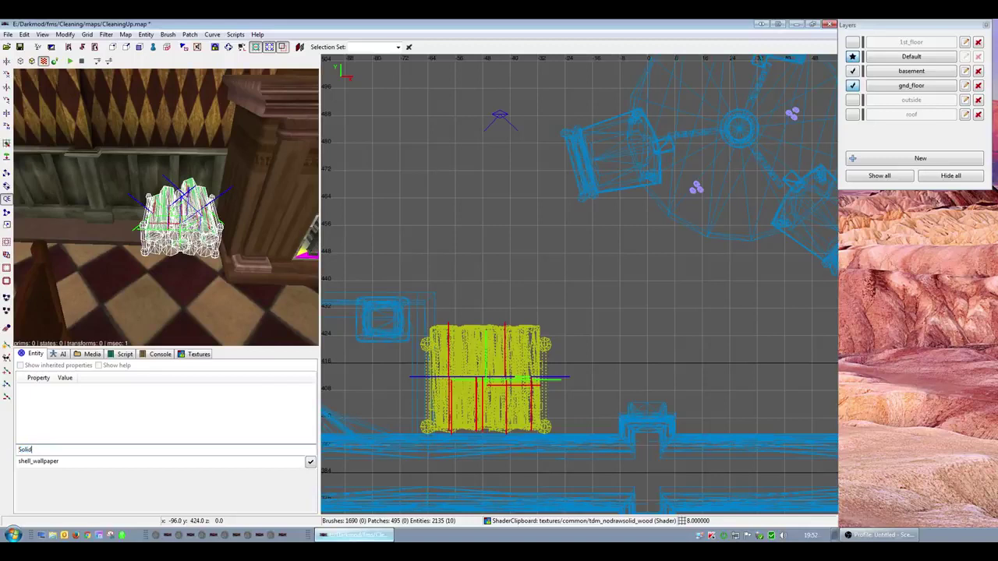
{"action": "double_click", "coordinate": [47, 460]}
{"action": "type", "text": "0"}
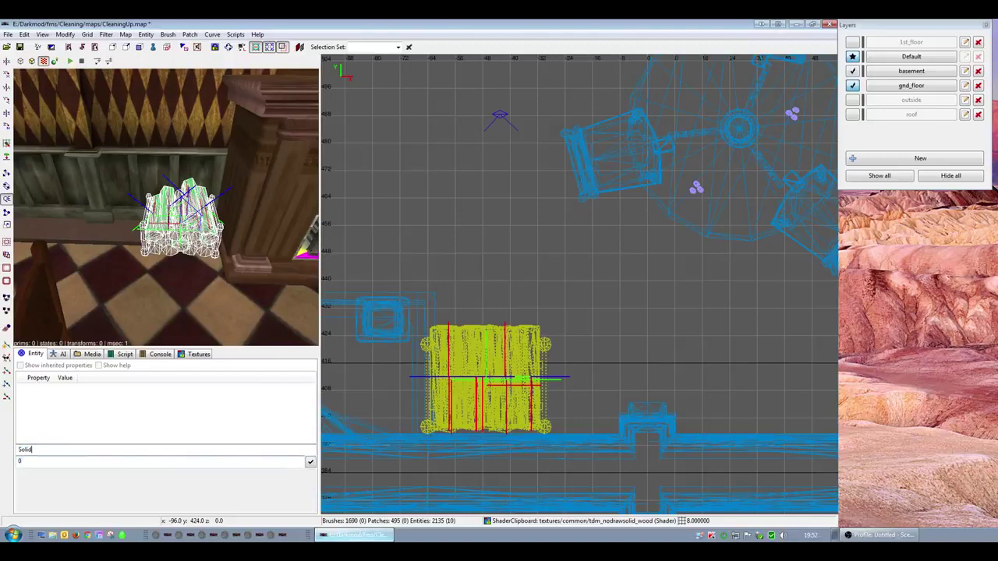
- Set the grid size to 4 and draw a nodrawsolid_wood brush about 36 by 32 units over the firewood pile in top view
{"action": "right_click_drag", "start_coordinate": [645, 447], "coordinate": [671, 408]}
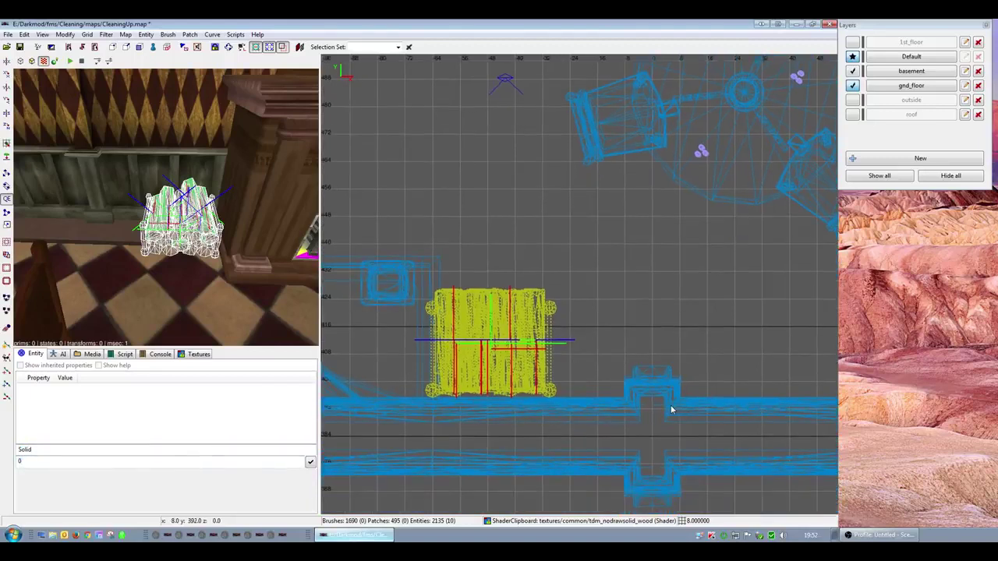
{"action": "key", "text": "bracketleft"}
{"action": "key", "text": "Escape"}
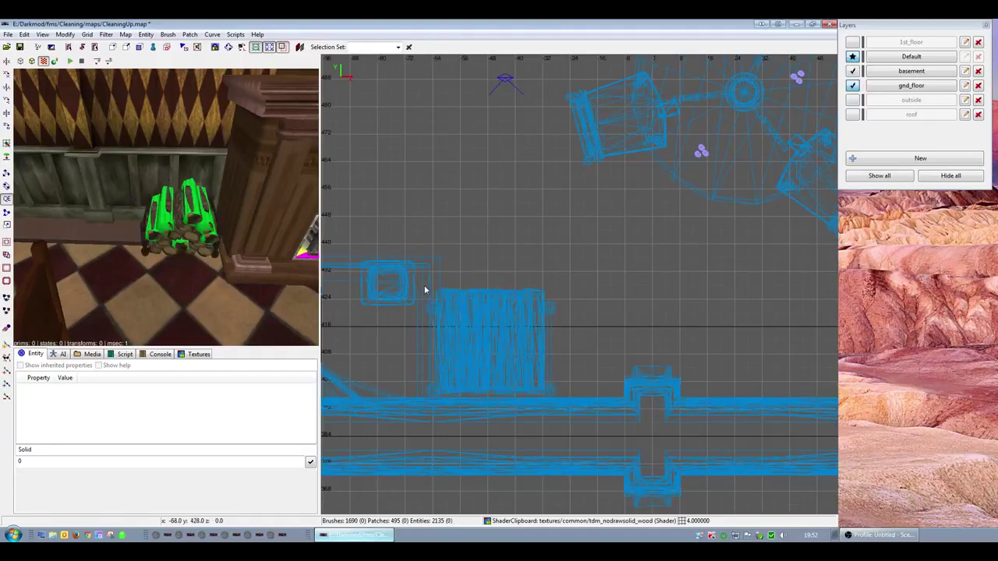
{"action": "mouse_move", "coordinate": [424, 292]}
{"action": "left_mouse_down"}
{"action": "mouse_move", "coordinate": [490, 382]}
{"action": "mouse_move", "coordinate": [539, 400]}
{"action": "left_mouse_up"}
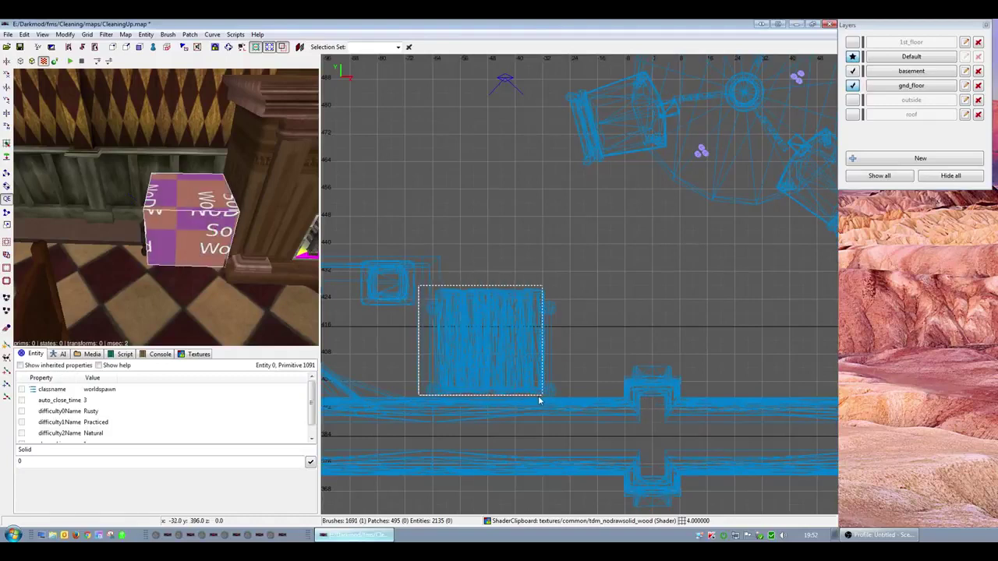
- In the front view, set the grid size to 2 and lower the firewood brush's upper face to make it about 26 units high
{"action": "right_click", "coordinate": [273, 284]}
{"action": "key", "text": "Up"}
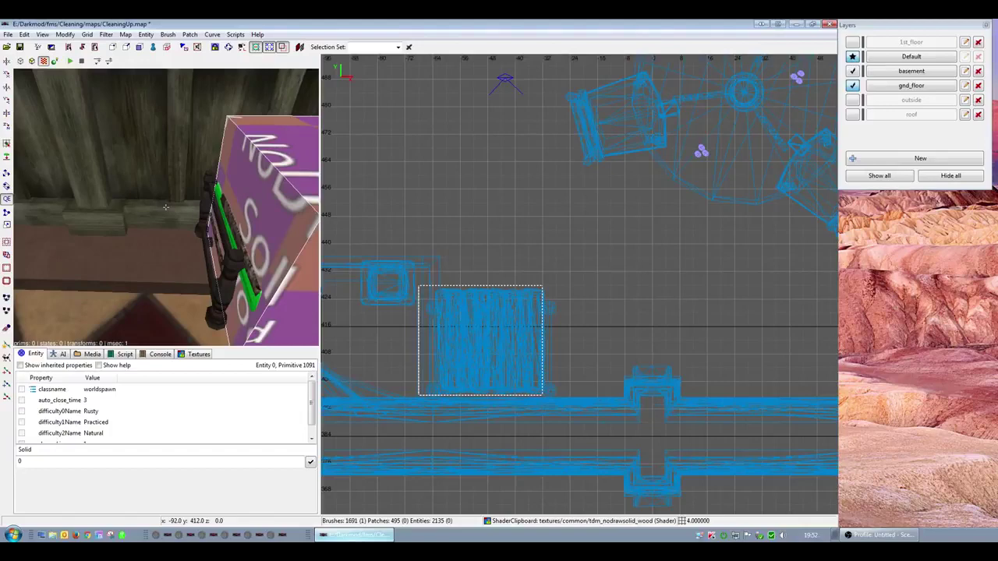
{"action": "key", "text": "ctrl+Tab"}
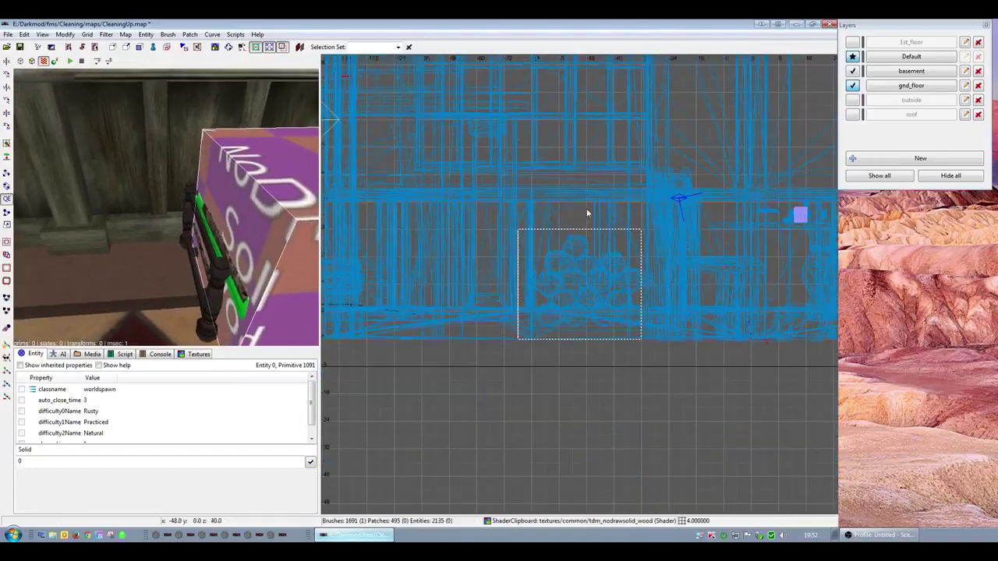
{"action": "left_click_drag", "start_coordinate": [600, 216], "coordinate": [599, 235]}
{"action": "right_click", "coordinate": [273, 234]}
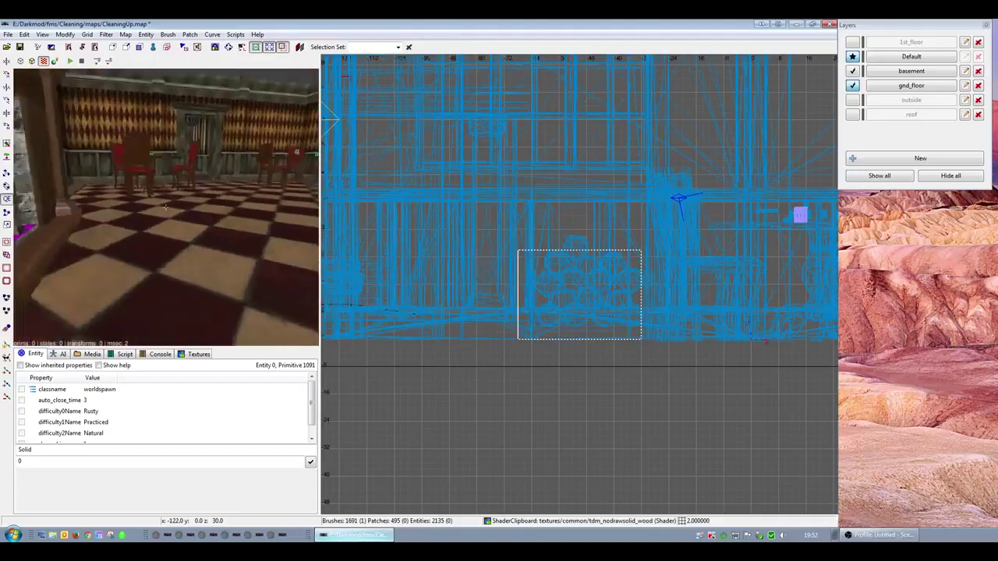
{"action": "key", "text": "Up"}
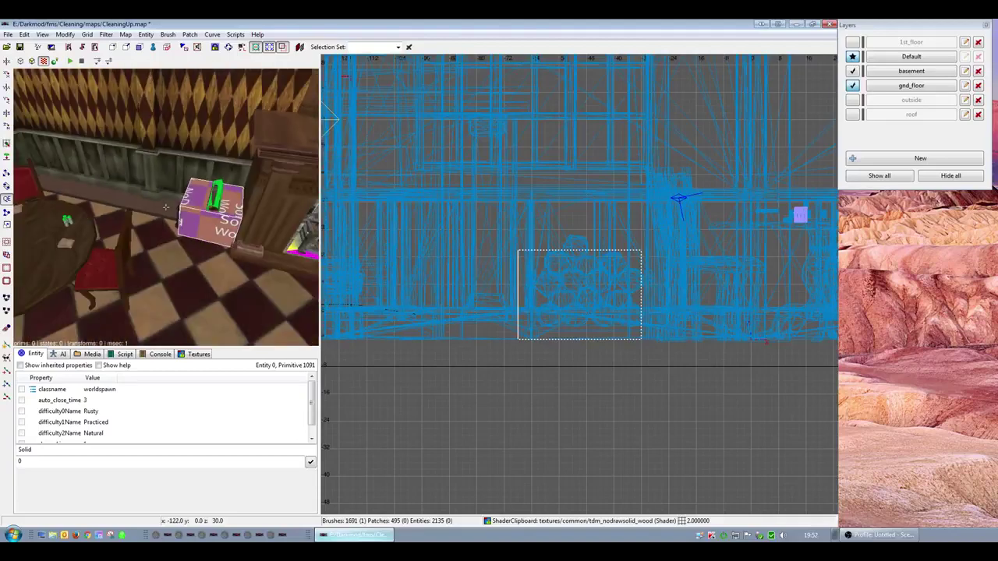
- In top view, extend the firewood brush's wall-side face about 1 unit towards the wall, using grid size 1, and deselect the brush
{"action": "key", "text": "Up"}
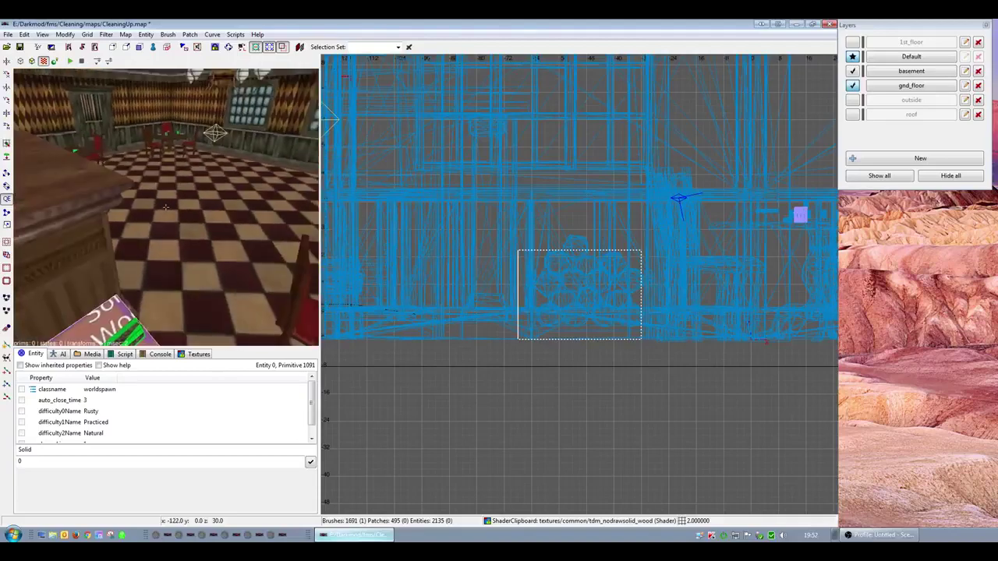
{"action": "right_click", "coordinate": [100, 244]}
{"action": "right_click_drag", "start_coordinate": [568, 364], "coordinate": [533, 333]}
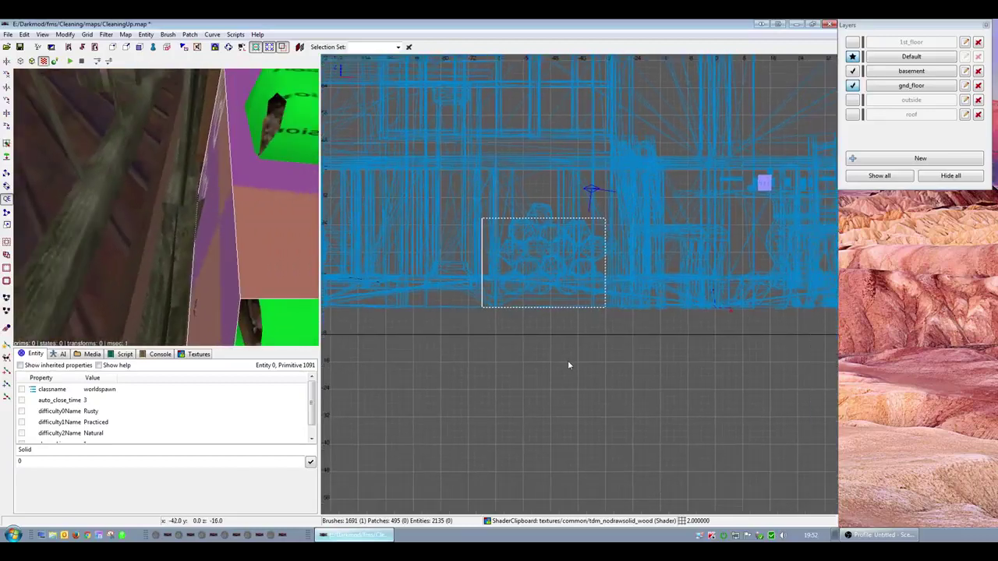
{"action": "scroll", "coordinate": [567, 364], "scroll_direction": "up", "scroll_amount": 4}
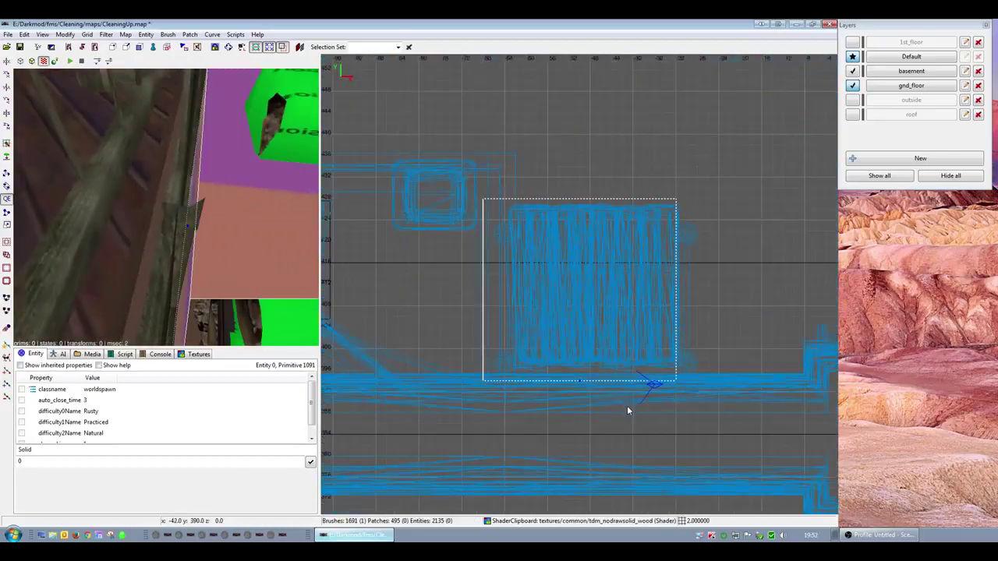
{"action": "key", "text": "d"}
{"action": "right_click", "coordinate": [195, 276]}
{"action": "key", "text": "Down"}
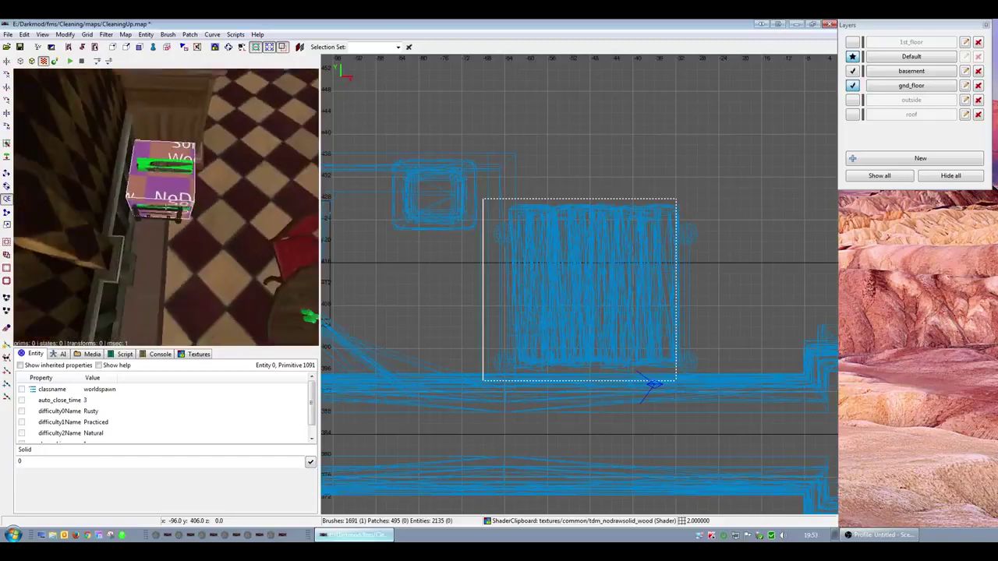
{"action": "right_click", "coordinate": [162, 247]}
{"action": "left_click_drag", "start_coordinate": [546, 390], "coordinate": [545, 394]}
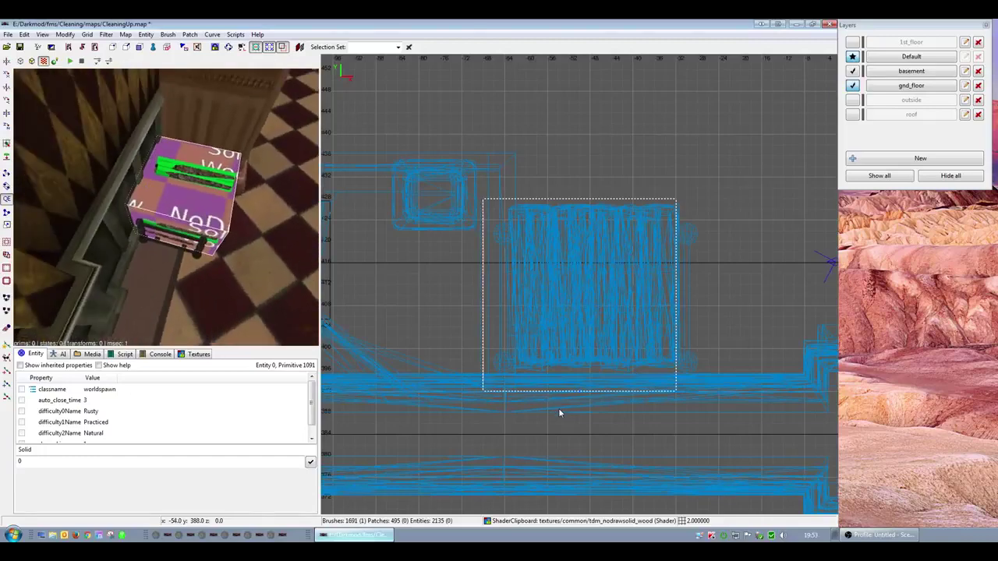
{"action": "left_click_drag", "start_coordinate": [574, 415], "coordinate": [576, 411]}
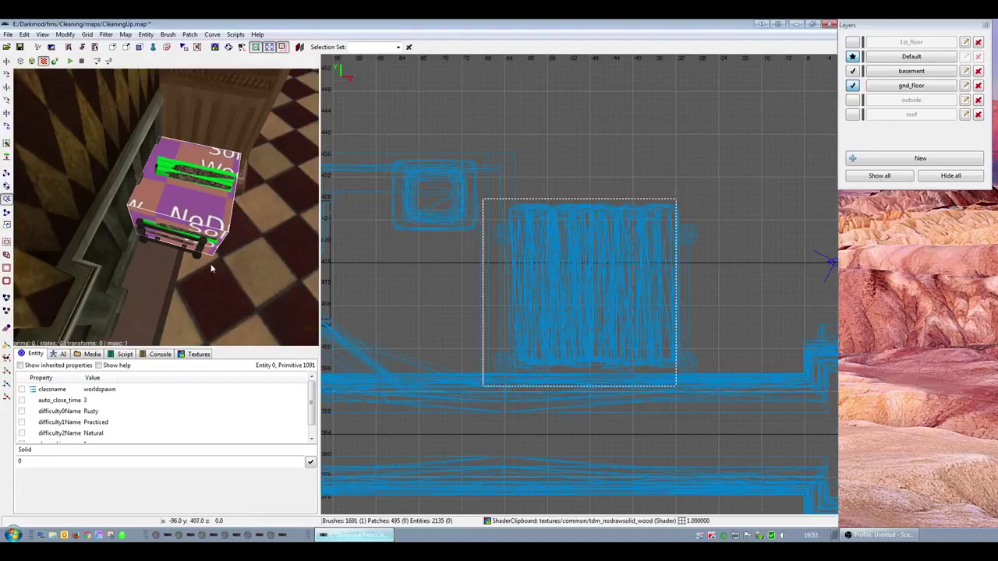
{"action": "key", "text": "Escape"}
- Examine the card room's floor area and the space between its four tables in the camera and top views
{"action": "right_click", "coordinate": [179, 252]}
{"action": "key", "text": "Up"}
{"action": "right_click", "coordinate": [179, 253]}
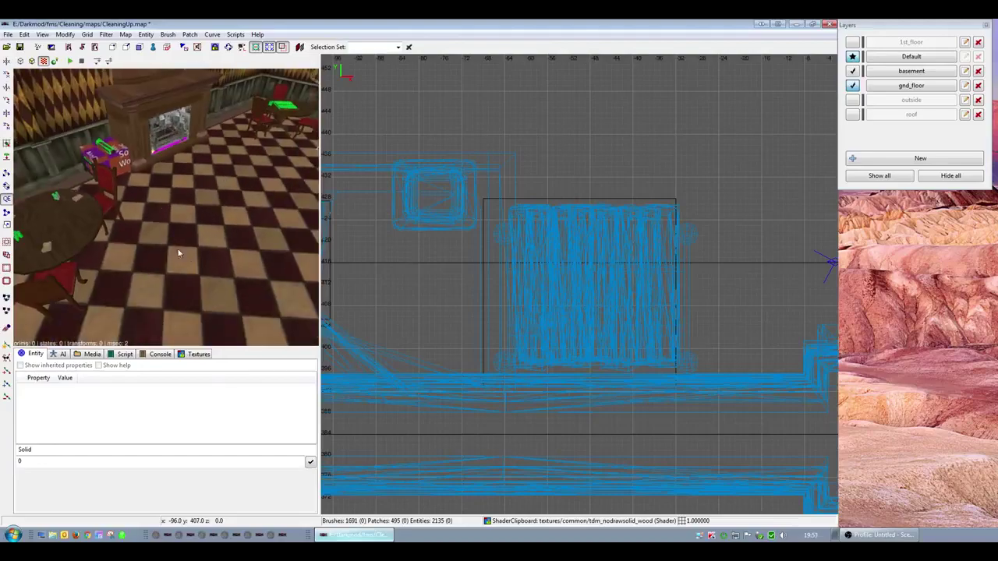
{"action": "right_click", "coordinate": [206, 246]}
{"action": "right_click", "coordinate": [206, 246]}
{"action": "scroll", "coordinate": [492, 309], "scroll_direction": "down", "scroll_amount": 9}
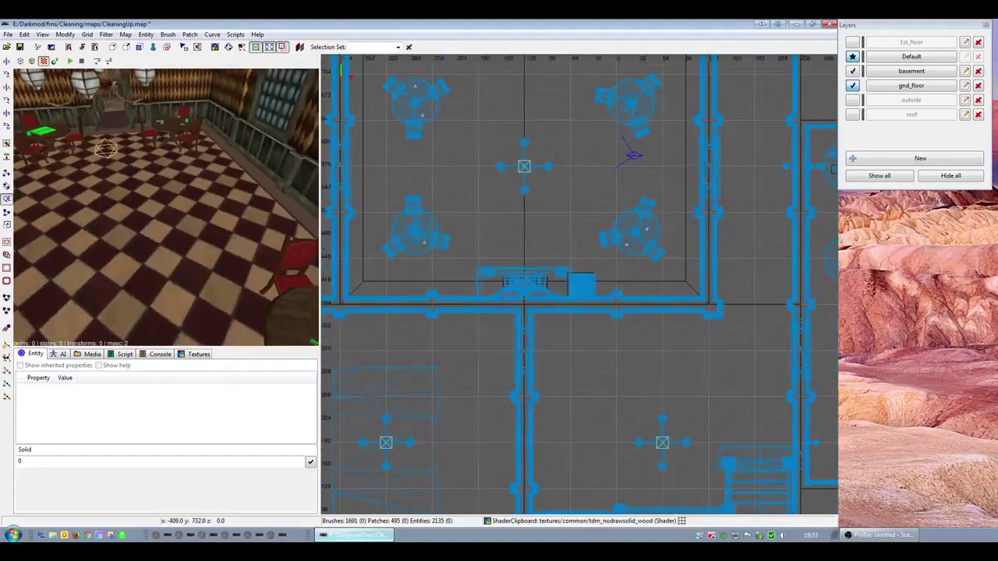
{"action": "right_click_drag", "start_coordinate": [506, 294], "coordinate": [559, 458]}
{"action": "scroll", "coordinate": [544, 329], "scroll_direction": "up", "scroll_amount": 3}
{"action": "right_click_drag", "start_coordinate": [545, 331], "coordinate": [520, 331]}
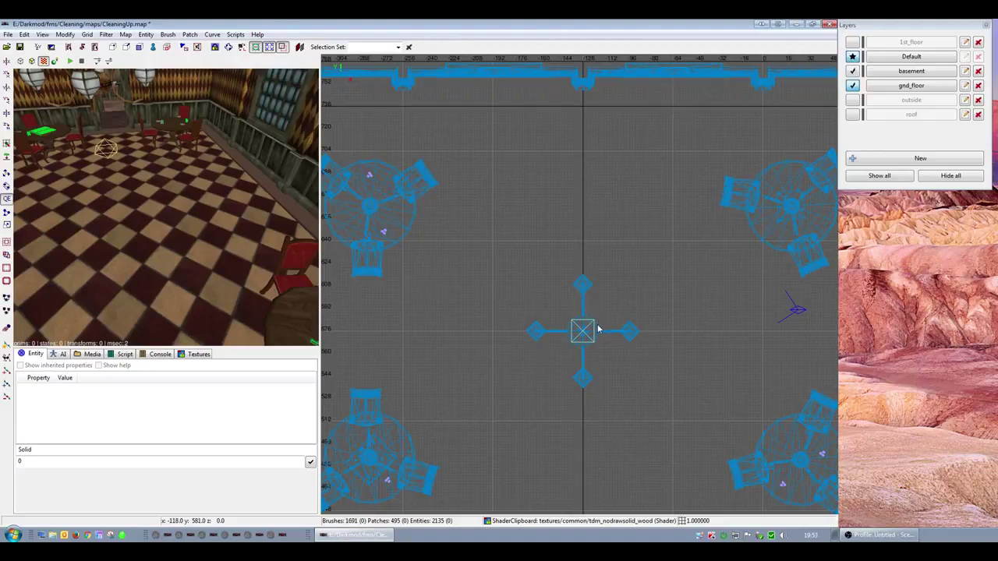
- Switch to Firefox and search the web for "roulette numbers"
{"action": "left_click", "coordinate": [76, 535]}
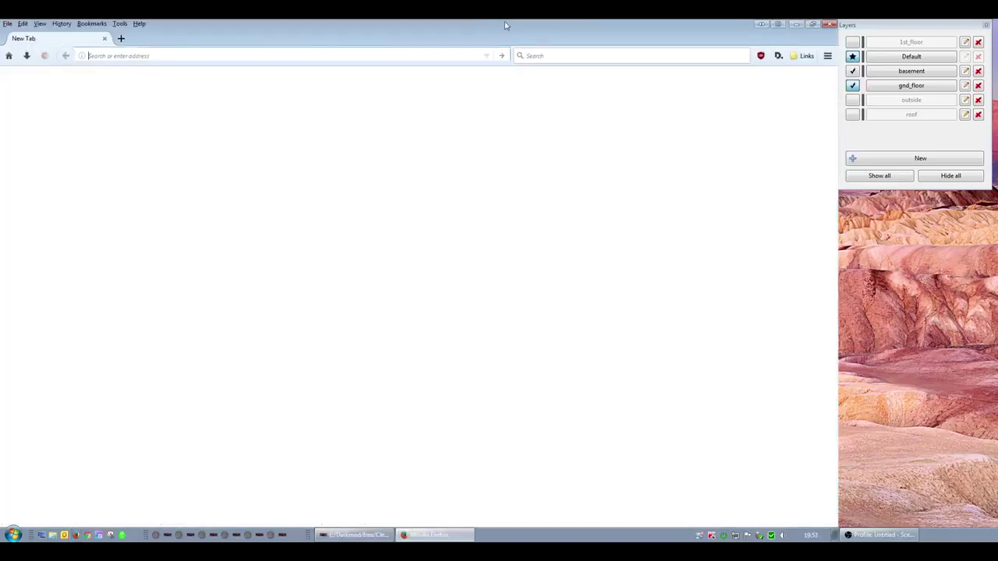
{"action": "left_click", "coordinate": [559, 56]}
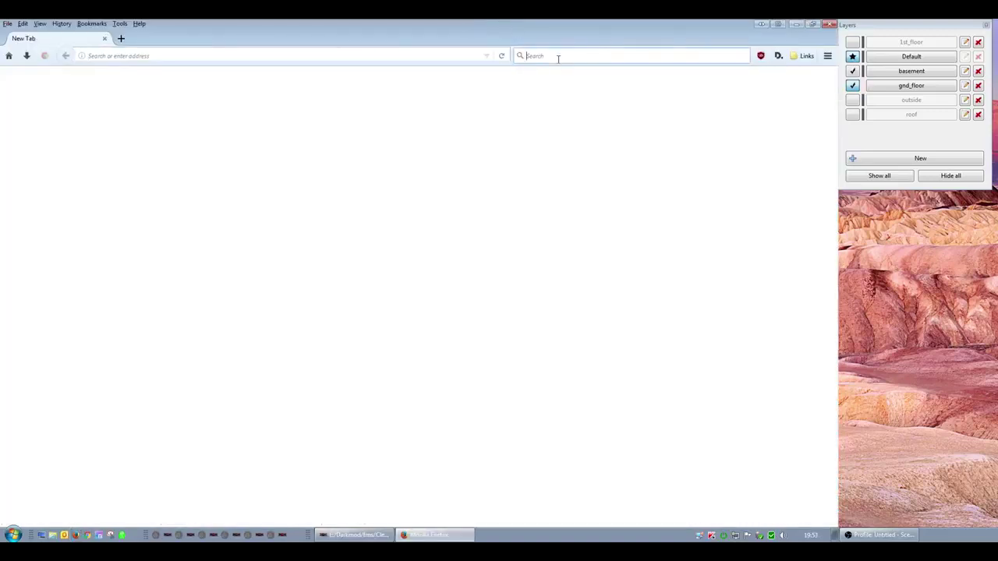
{"action": "type", "text": "roulett"}
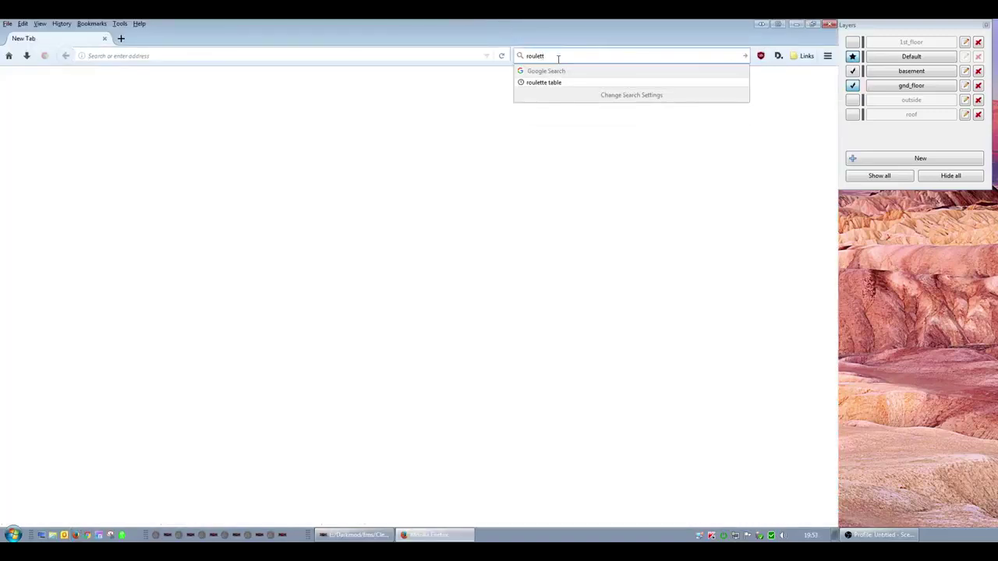
{"action": "type", "text": "e numbers"}
{"action": "key", "text": "Return"}
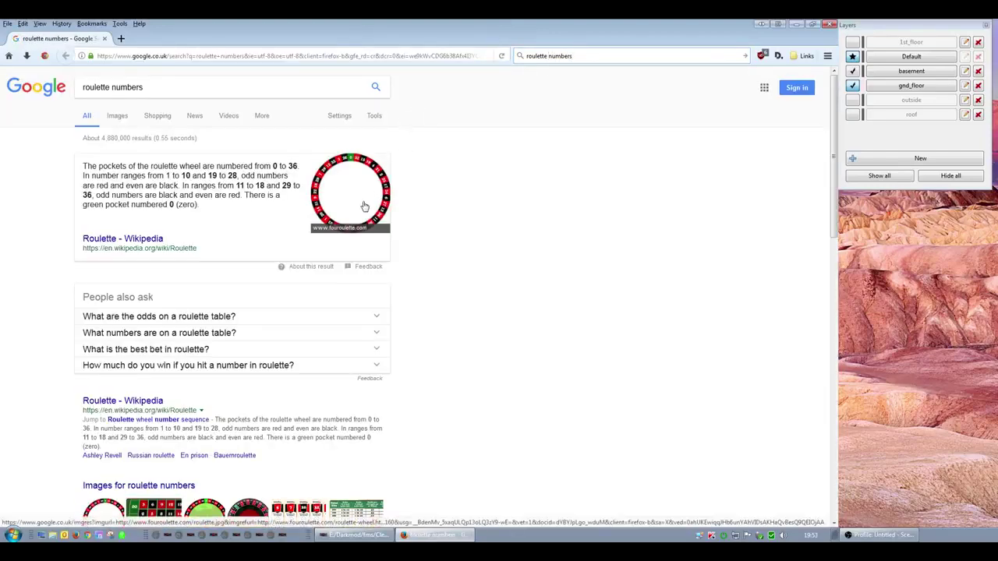
- Open the featured roulette wheel image and visit its source page to examine the European wheel
{"action": "left_click", "coordinate": [364, 203]}
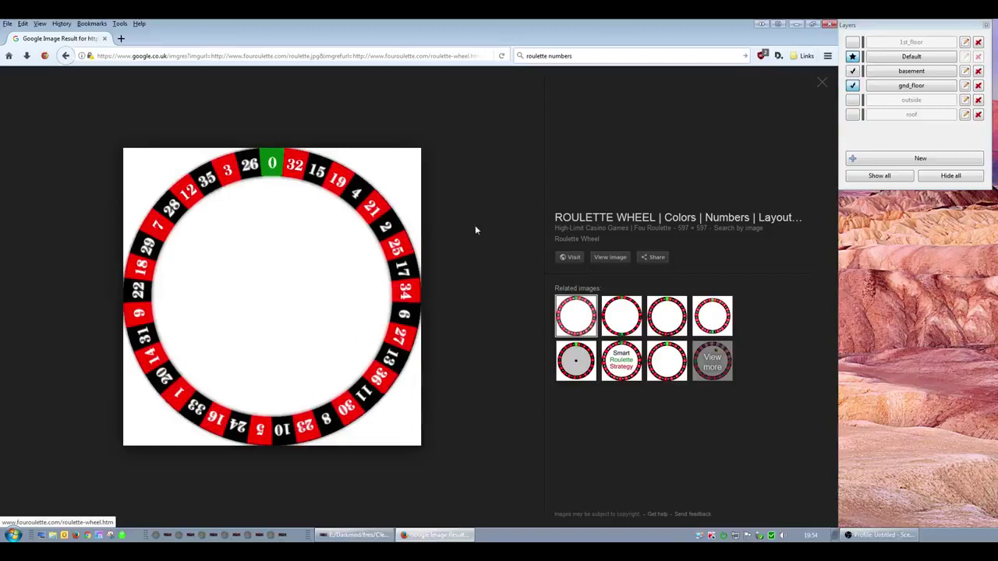
{"action": "left_click", "coordinate": [572, 258]}
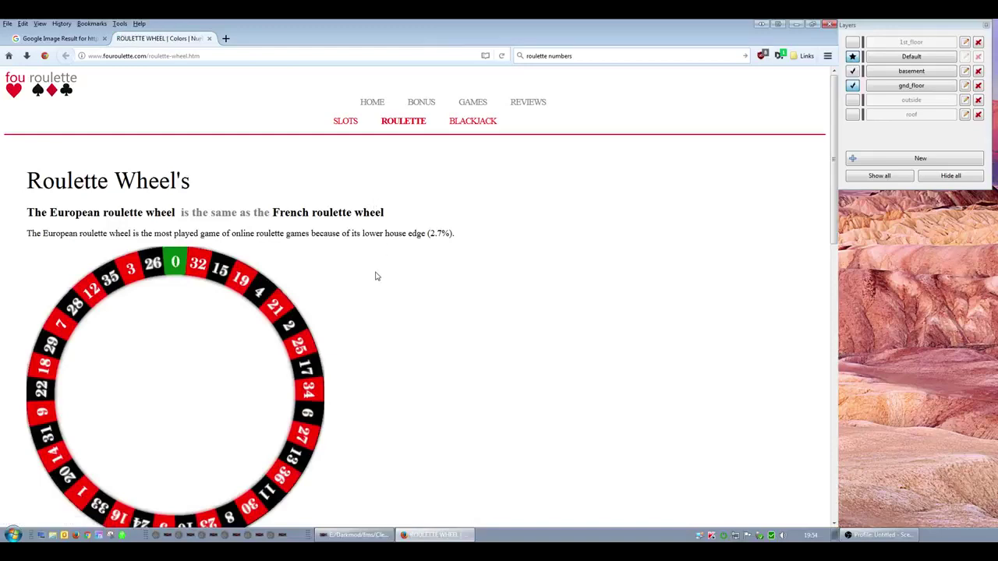
{"action": "scroll", "coordinate": [376, 276], "scroll_direction": "down", "scroll_amount": 5}
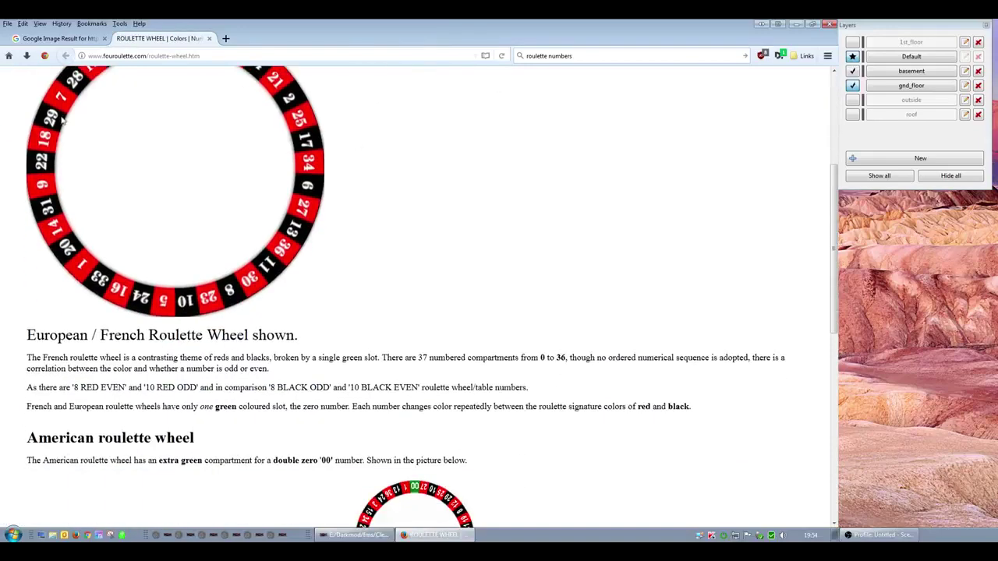
- Return to the Google results and search for "roulette numbers image creative command"
{"action": "left_click", "coordinate": [87, 38]}
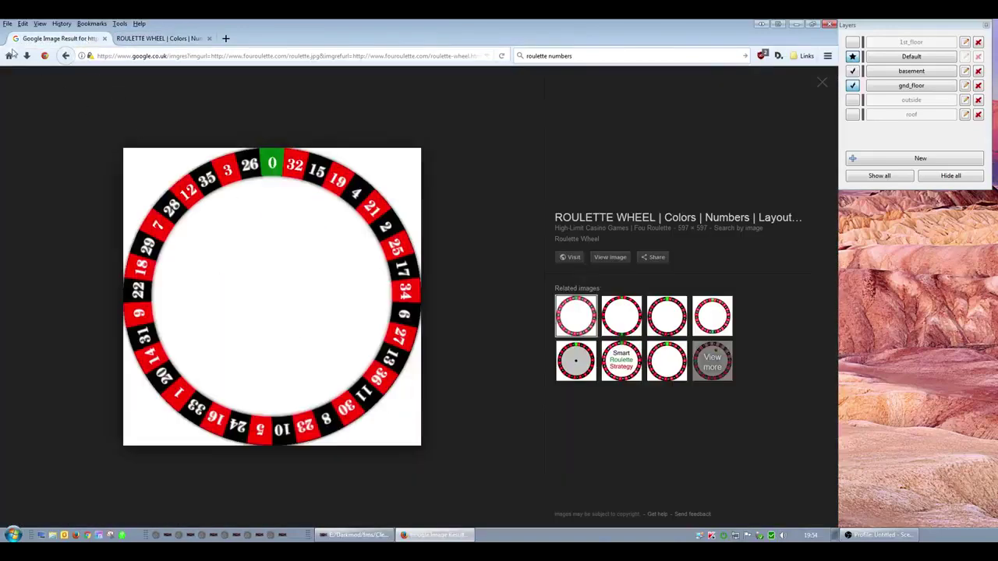
{"action": "left_click", "coordinate": [66, 55]}
{"action": "left_click", "coordinate": [164, 88]}
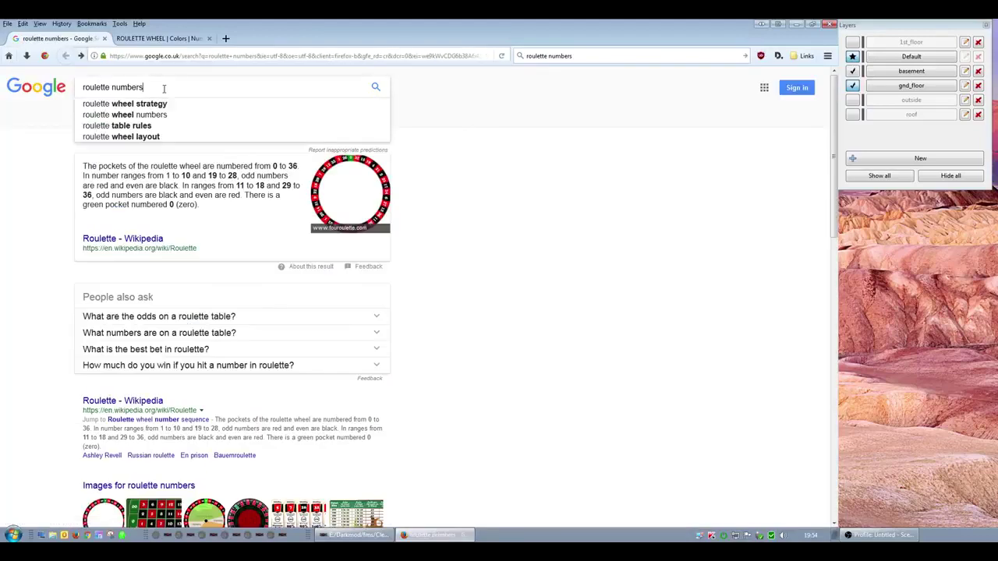
{"action": "type", "text": "image"}
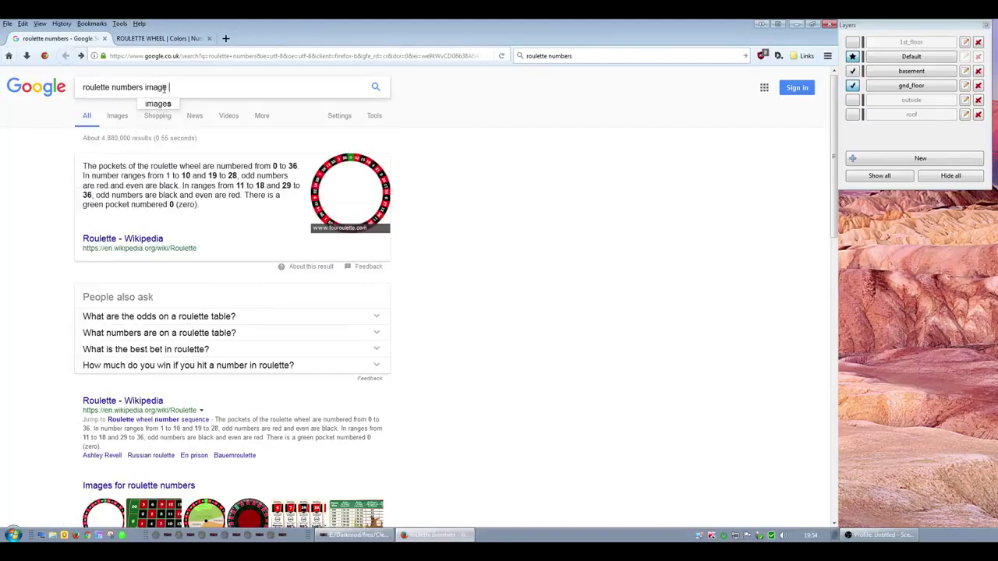
{"action": "type", "text": " creative"}
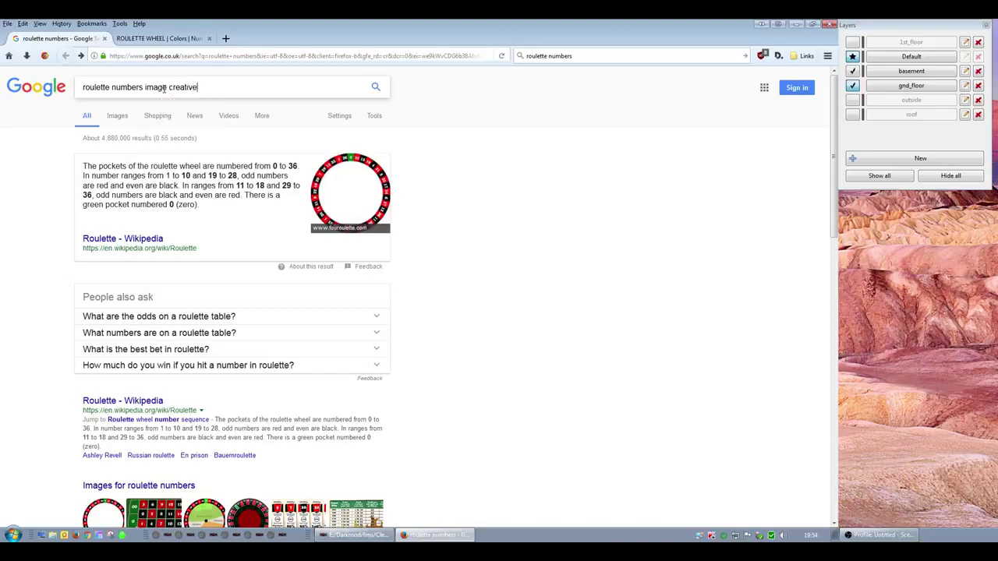
{"action": "type", "text": " command"}
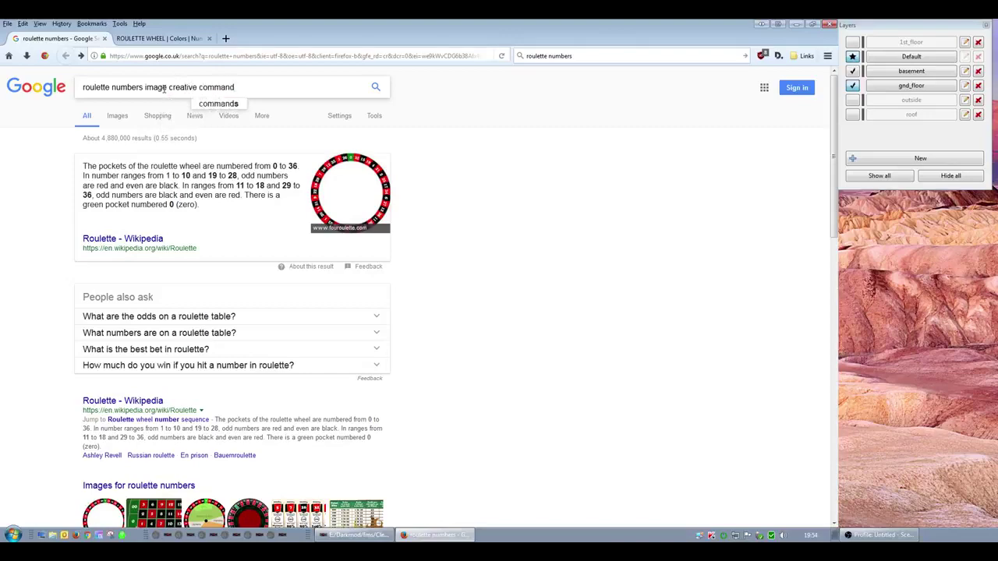
{"action": "key", "text": "Return"}
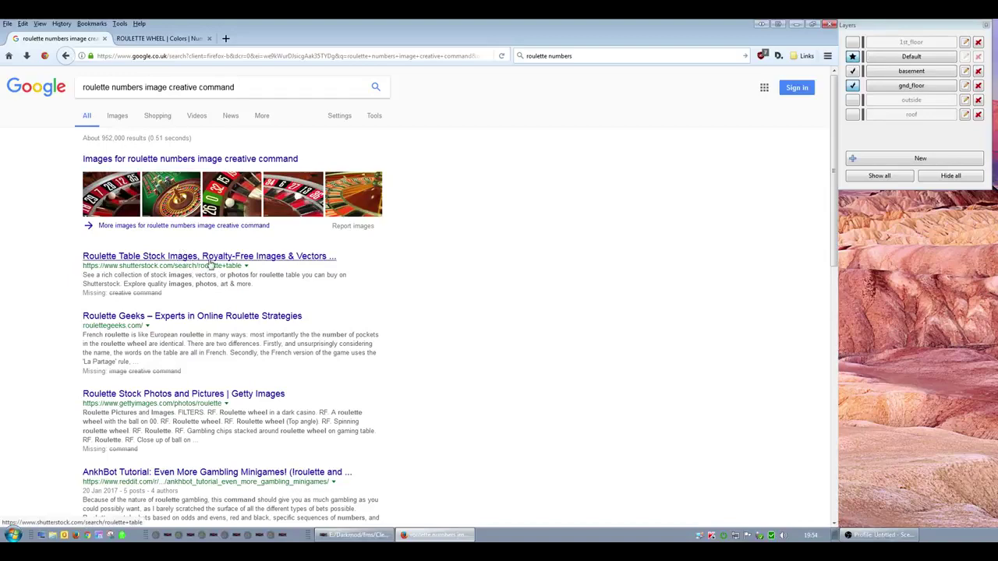
- Show the image results and correct the query to "roulette numbers image creative commons"
{"action": "left_click", "coordinate": [126, 116]}
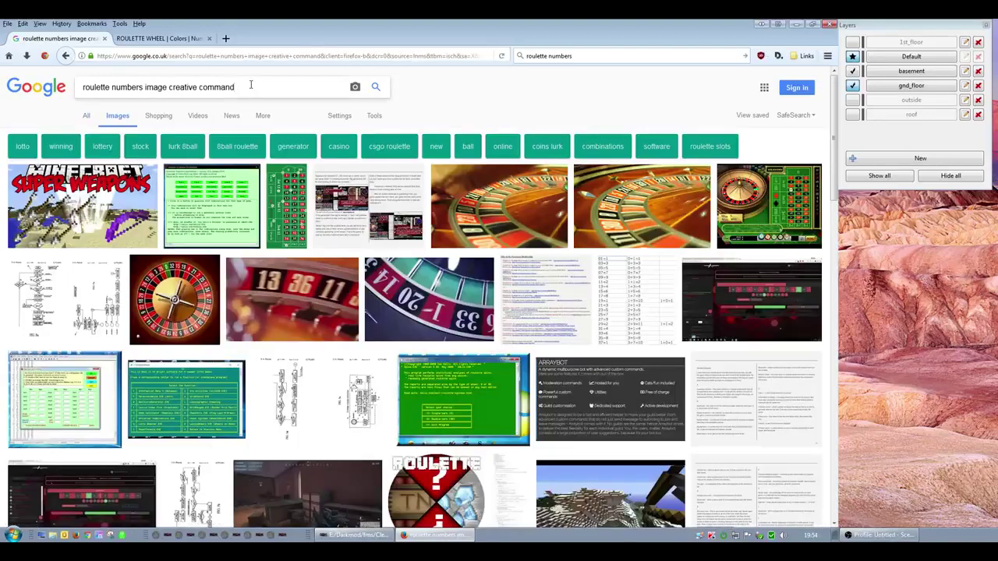
{"action": "key", "text": "BackSpace"}
{"action": "key", "text": "BackSpace"}
{"action": "key", "text": "BackSpace"}
{"action": "type", "text": "ons"}
{"action": "key", "text": "Return"}
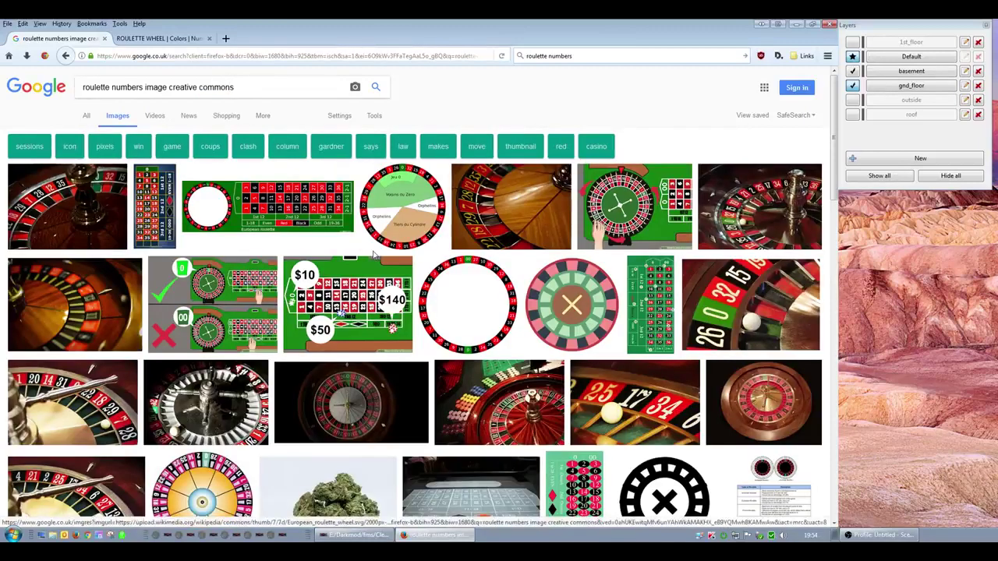
- View the Basic roulette wheel.svg image and its Wikimedia Commons page, and close both pages
{"action": "left_click", "coordinate": [467, 315]}
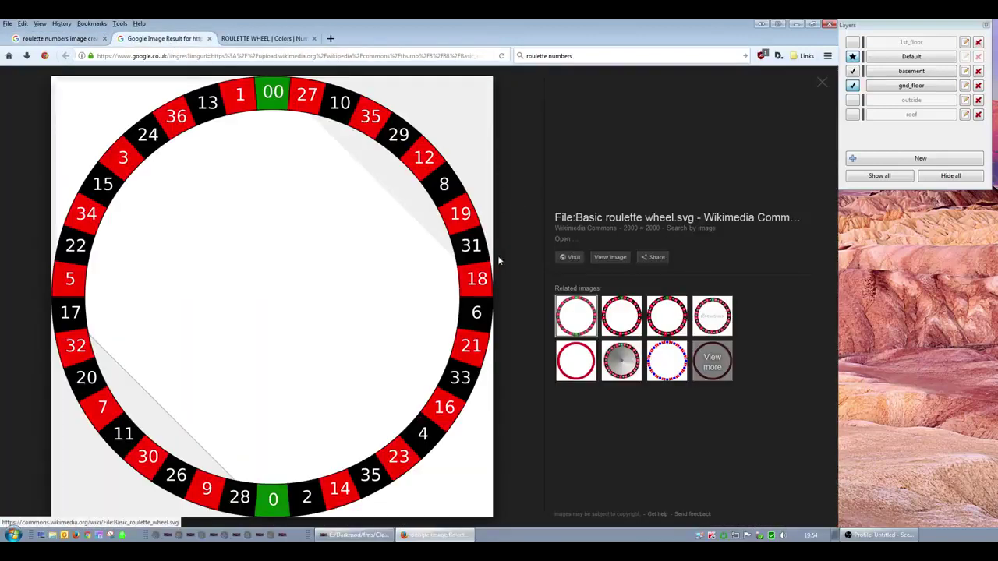
{"action": "left_click", "coordinate": [573, 257]}
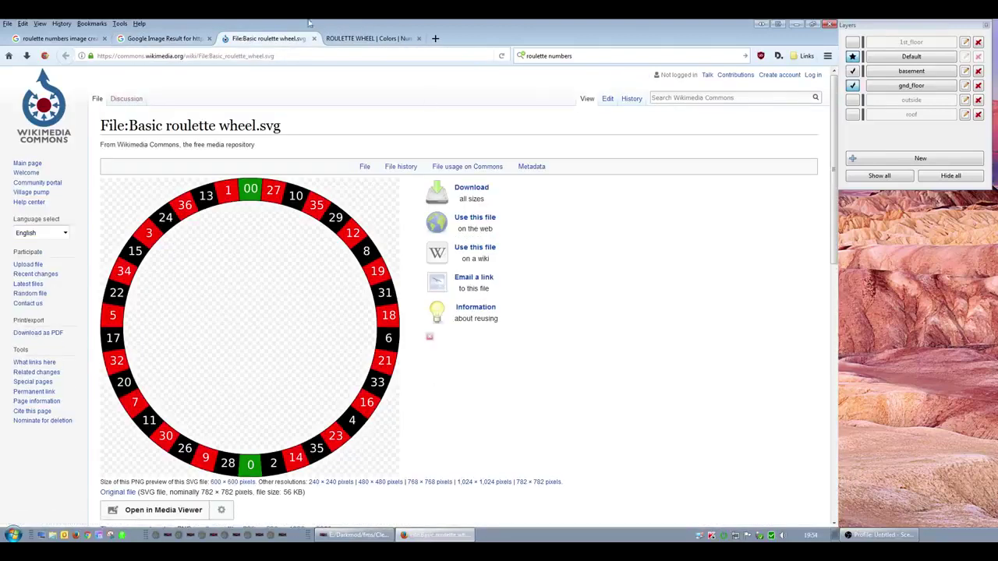
{"action": "left_click", "coordinate": [313, 38]}
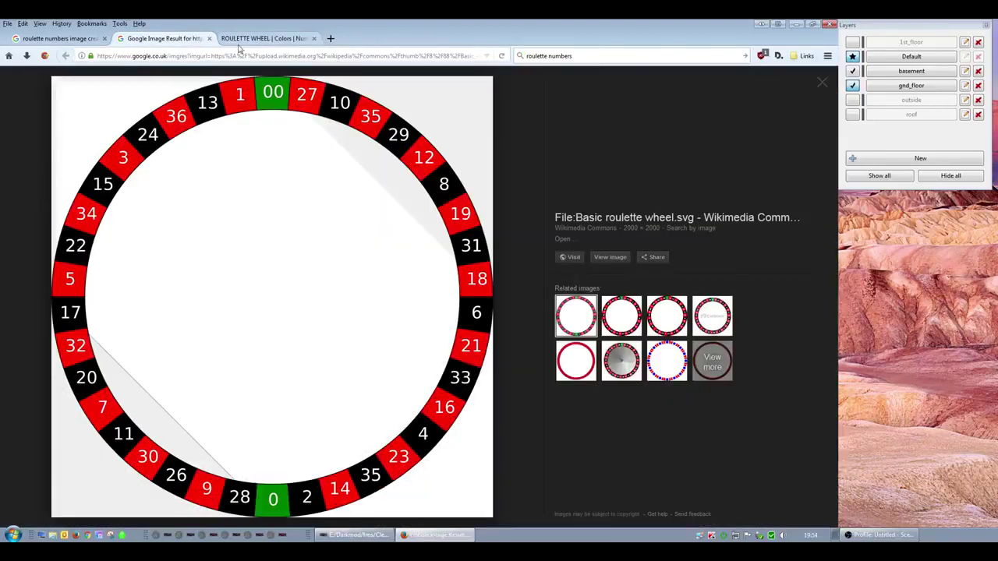
{"action": "middle_click", "coordinate": [180, 44]}
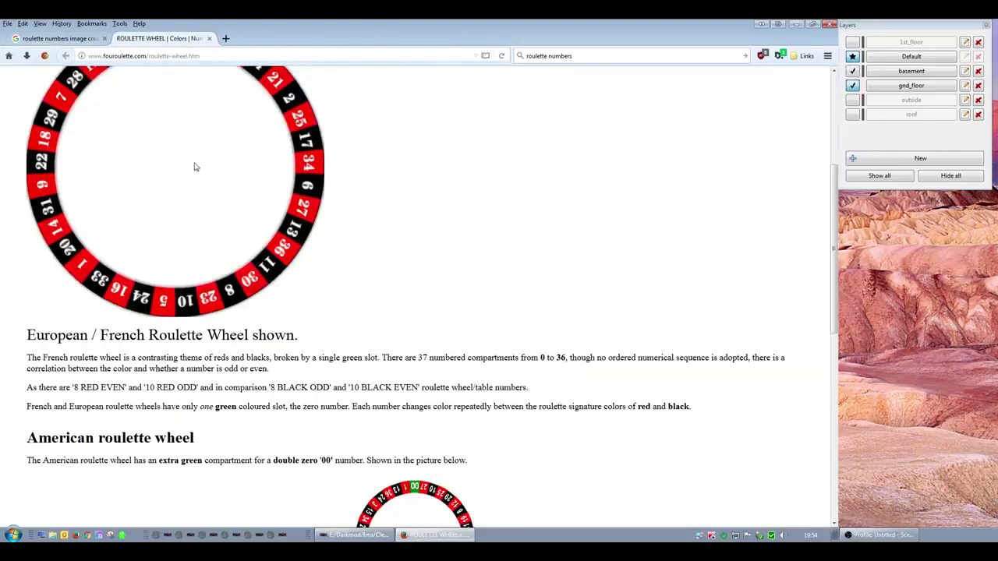
- Browse the Creative Commons image results and open the freejpg source page of the numbered roulette wheel marked shutterstock
{"action": "left_click", "coordinate": [71, 41]}
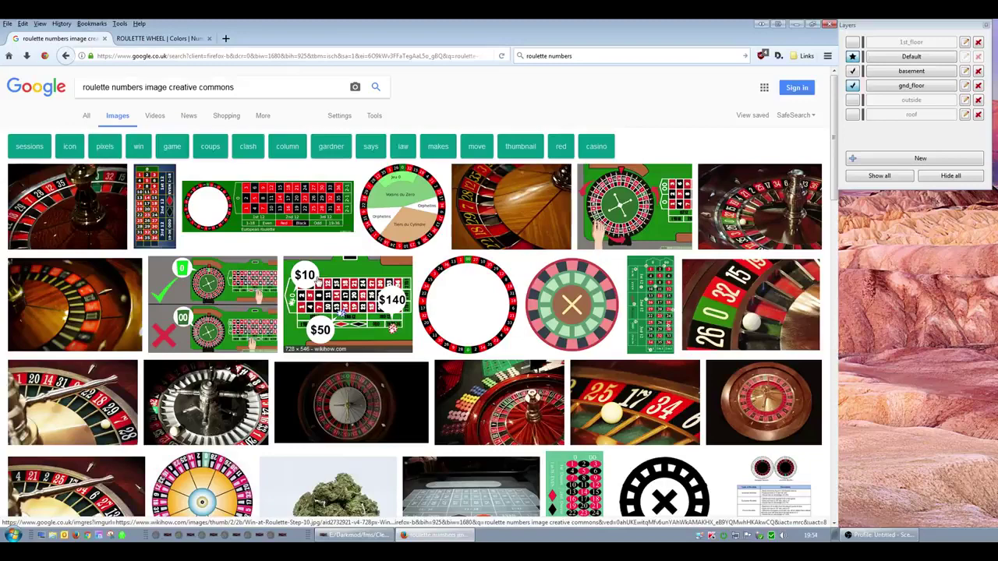
{"action": "scroll", "coordinate": [318, 281], "scroll_direction": "down", "scroll_amount": 3}
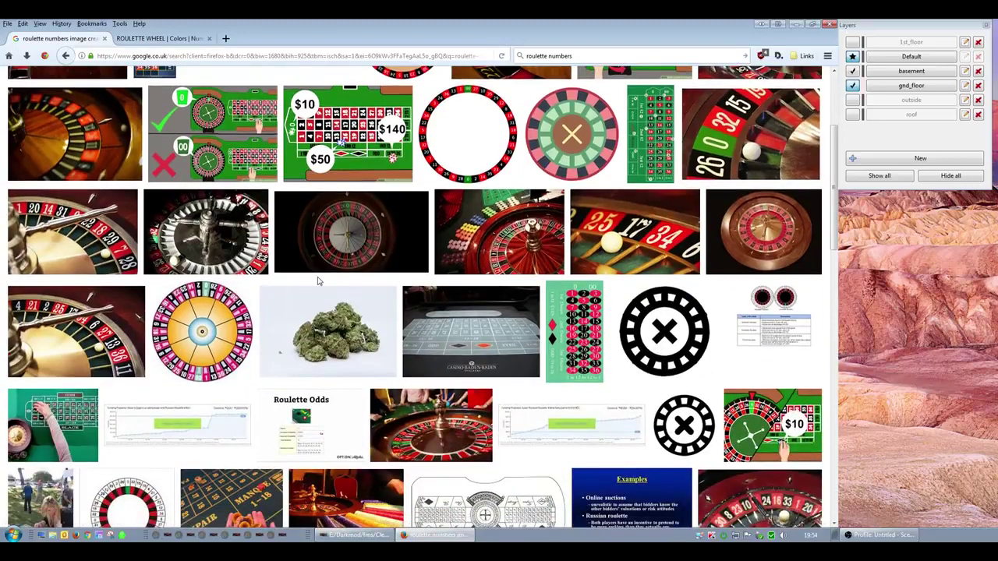
{"action": "scroll", "coordinate": [318, 281], "scroll_direction": "down", "scroll_amount": 5}
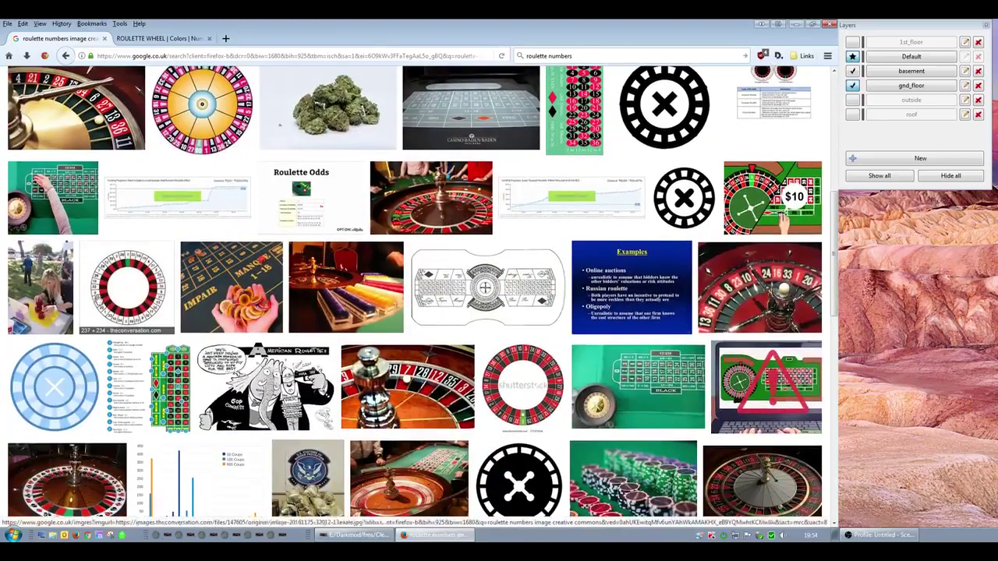
{"action": "middle_click", "coordinate": [547, 387]}
{"action": "left_click", "coordinate": [165, 39]}
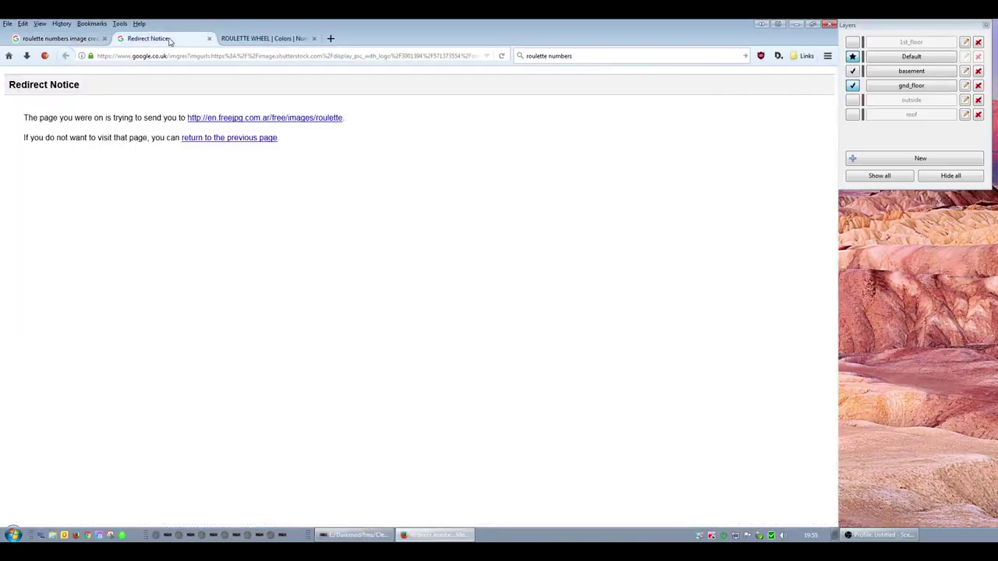
{"action": "left_click", "coordinate": [285, 118]}
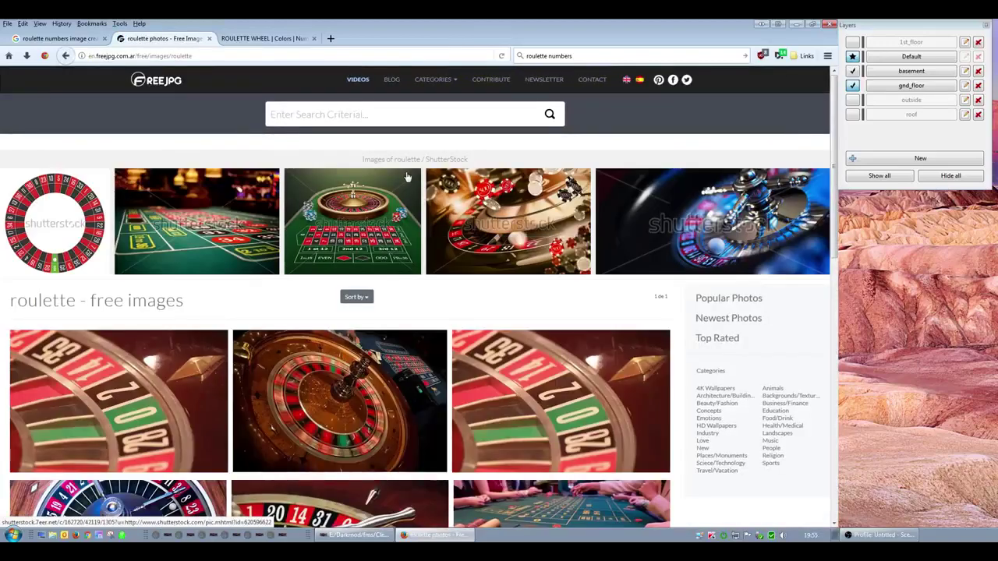
- Start saving the numbered roulette wheel image and name the file roulette-wheel4.jpg
{"action": "scroll", "coordinate": [225, 232], "scroll_direction": "down", "scroll_amount": 1}
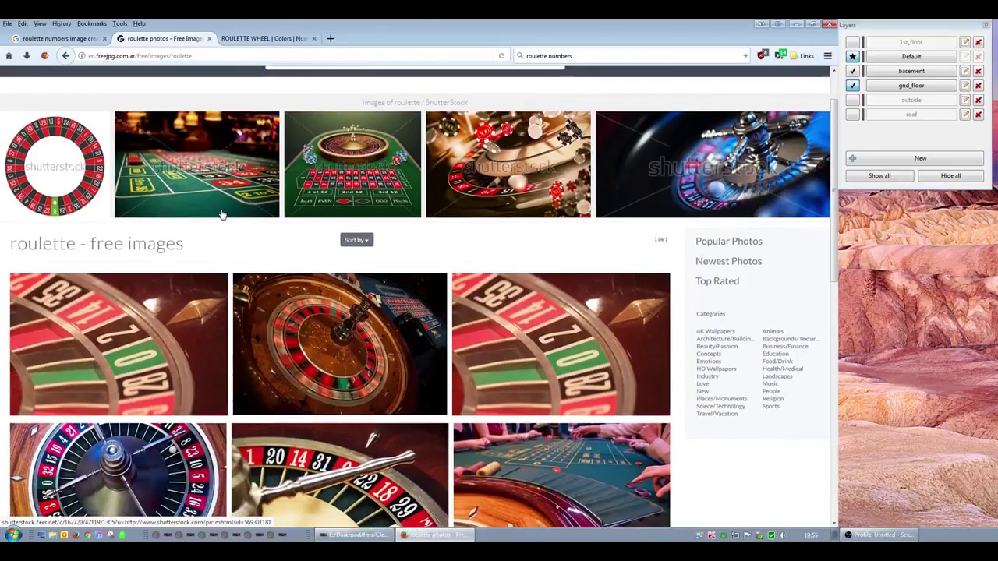
{"action": "right_click", "coordinate": [77, 169]}
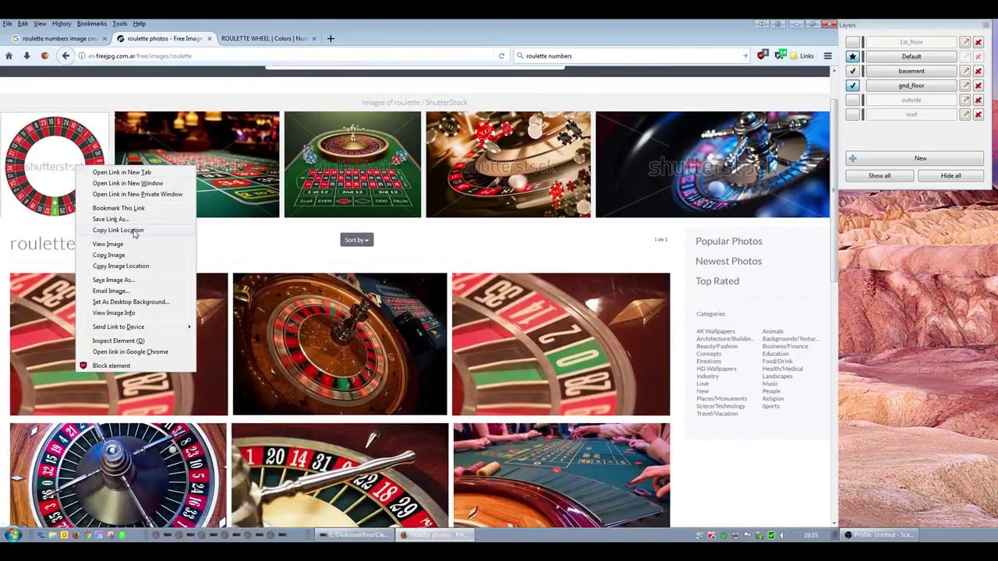
{"action": "left_click", "coordinate": [113, 280]}
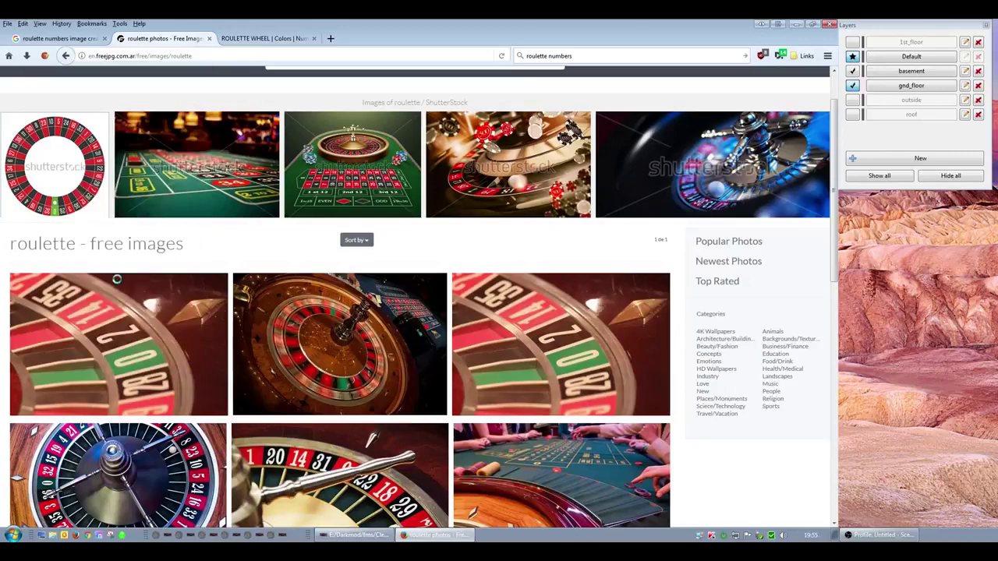
{"action": "left_click", "coordinate": [293, 231]}
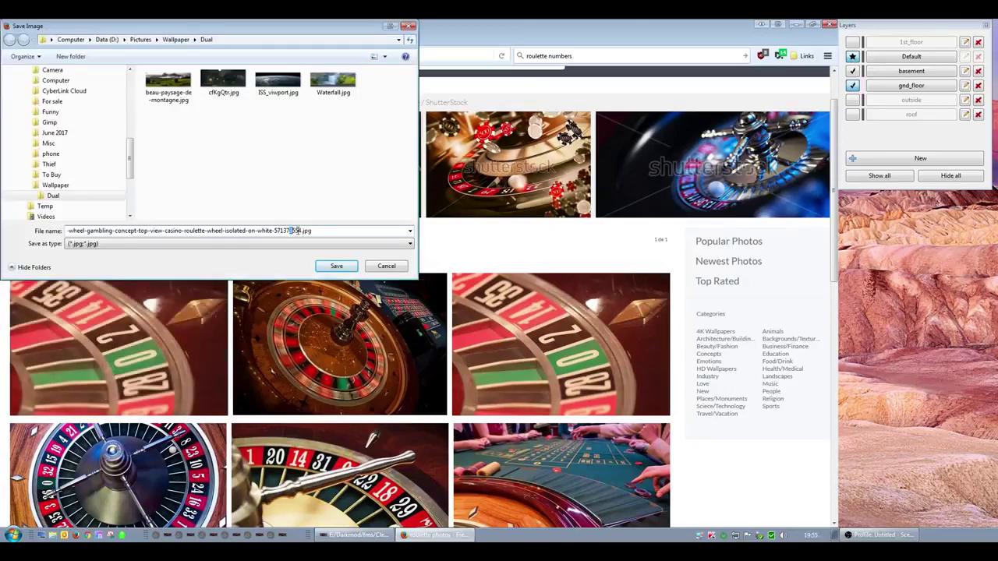
{"action": "left_click_drag", "start_coordinate": [294, 231], "coordinate": [67, 232]}
{"action": "key", "text": "Delete"}
{"action": "key", "text": "Delete"}
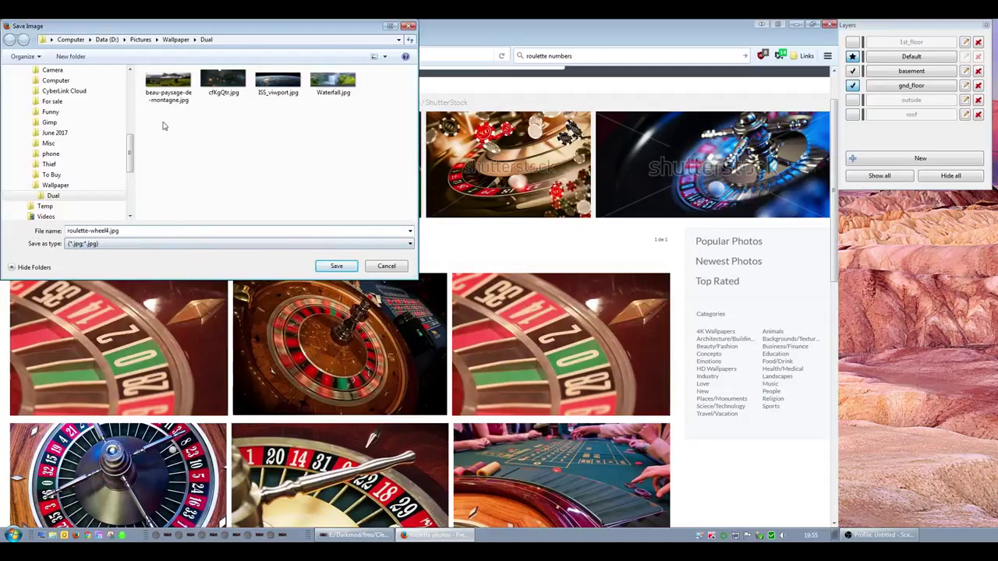
- Set the save location to the Darkmod\fms\Cleaning folder on the Games (E:) drive
{"action": "left_click_drag", "start_coordinate": [131, 154], "coordinate": [131, 121]}
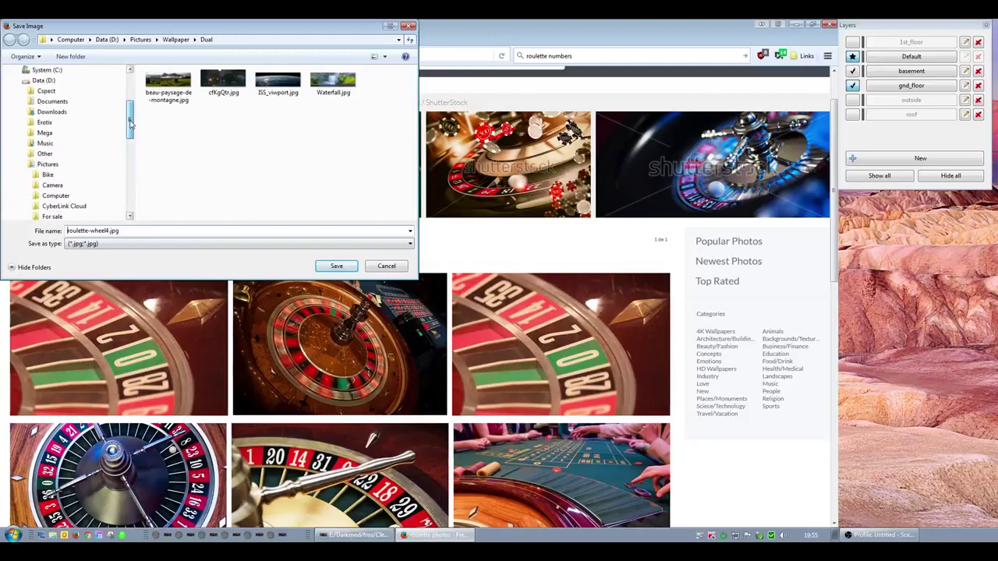
{"action": "left_click", "coordinate": [21, 80]}
{"action": "left_click", "coordinate": [46, 91]}
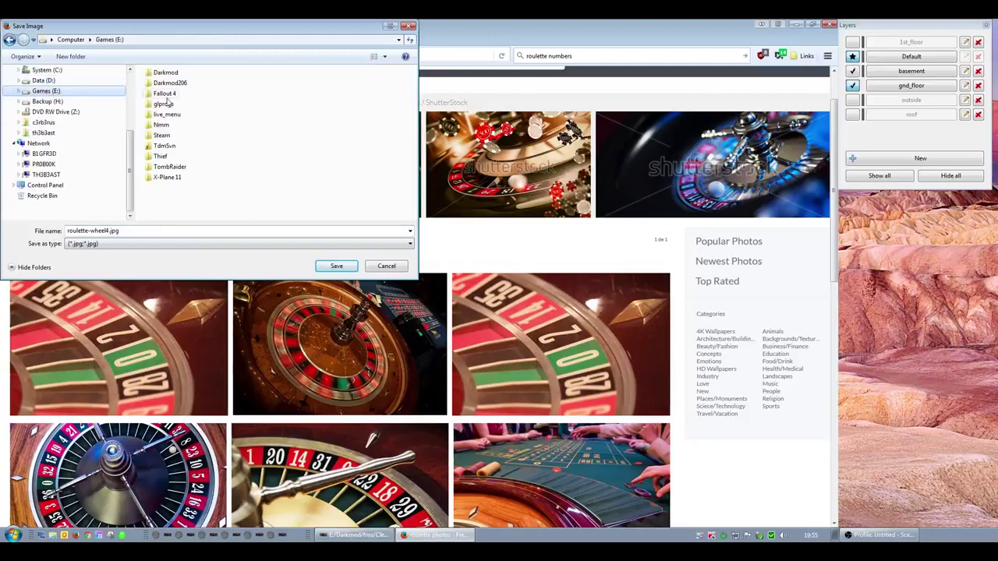
{"action": "double_click", "coordinate": [167, 73]}
{"action": "double_click", "coordinate": [160, 75]}
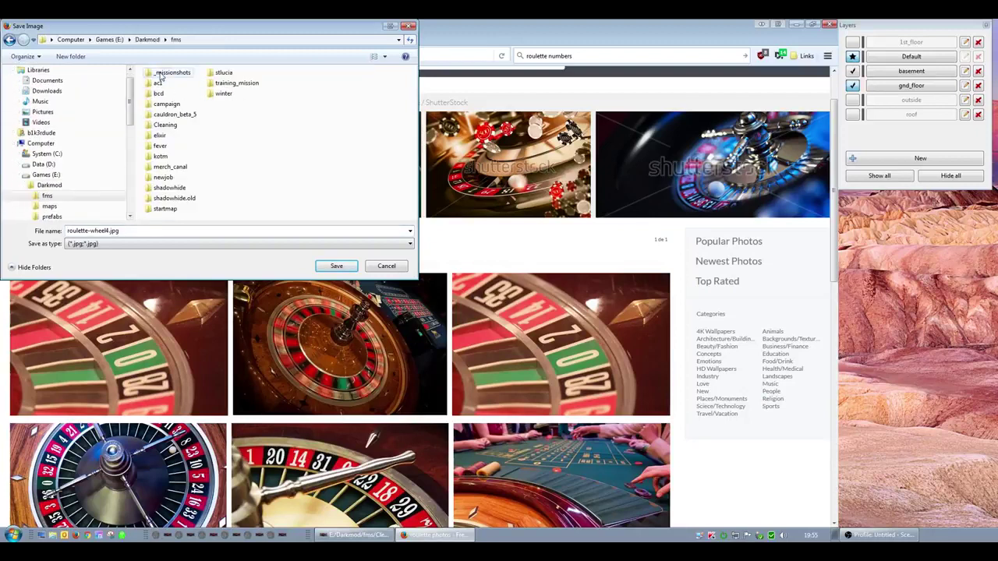
{"action": "double_click", "coordinate": [165, 125]}
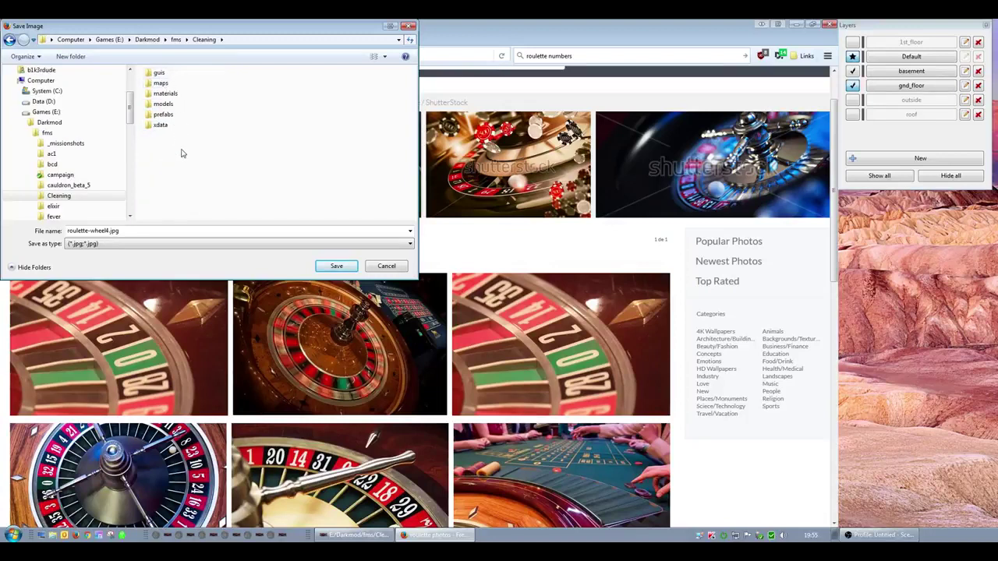
- Create a folder named textures inside the Cleaning folder
{"action": "right_click", "coordinate": [173, 148]}
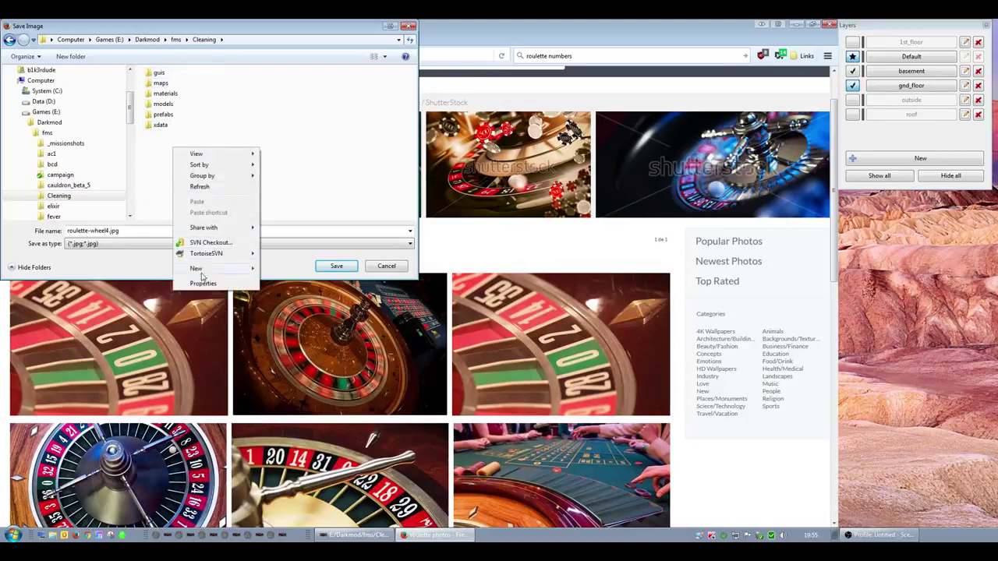
{"action": "mouse_move", "coordinate": [201, 269]}
{"action": "left_click", "coordinate": [310, 271]}
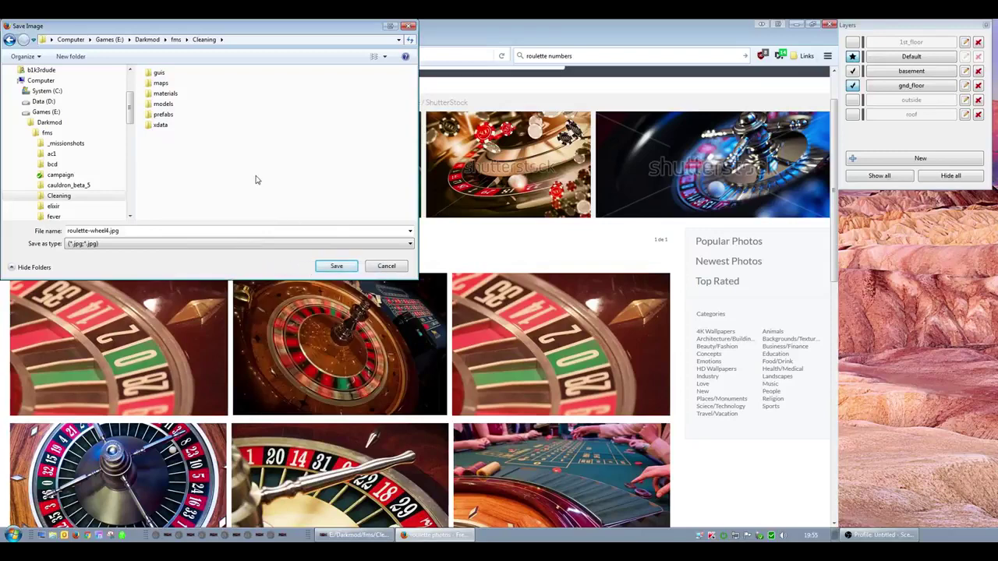
{"action": "type", "text": "tes"}
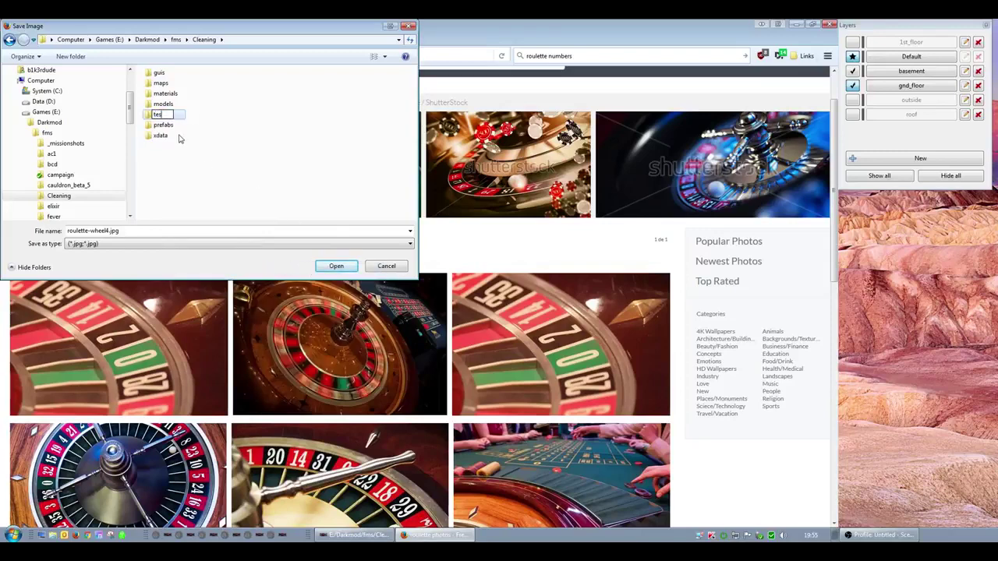
{"action": "key", "text": "BackSpace"}
{"action": "type", "text": "xtures"}
{"action": "key", "text": "Return"}
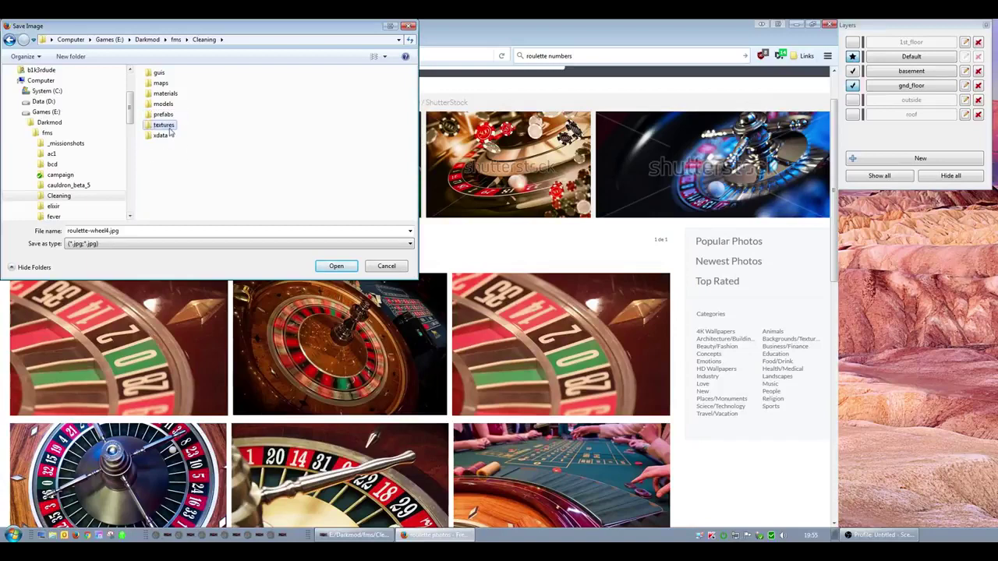
- Open the textures folder and create a new subfolder inside it
{"action": "double_click", "coordinate": [169, 133]}
{"action": "right_click", "coordinate": [171, 130]}
{"action": "mouse_move", "coordinate": [225, 260]}
{"action": "left_click", "coordinate": [295, 262]}
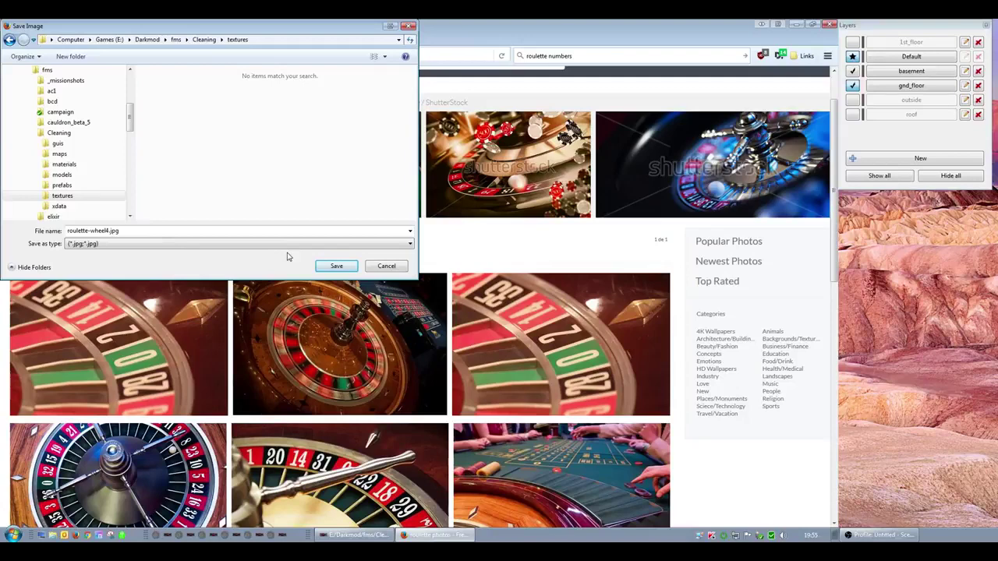
{"action": "right_click", "coordinate": [167, 137]}
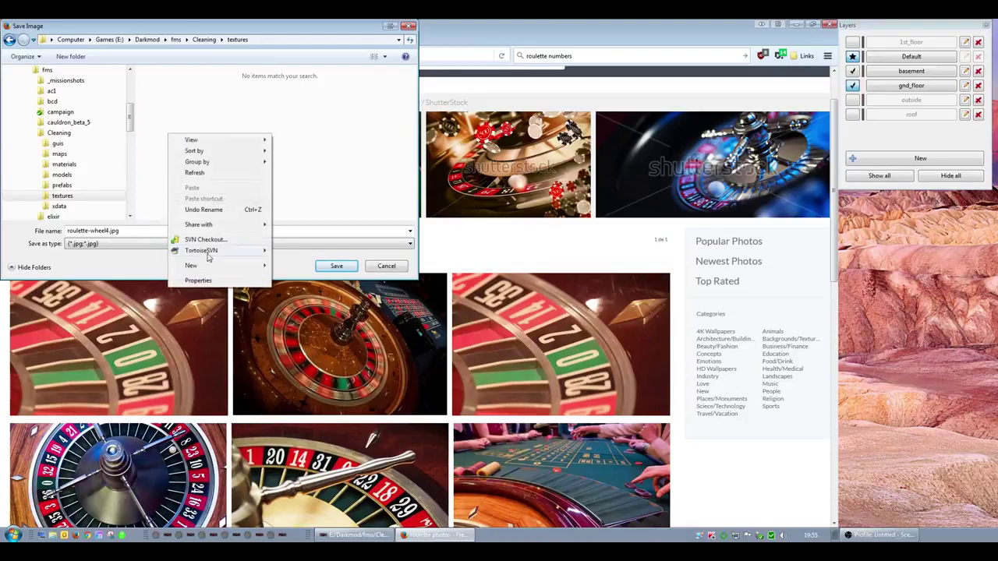
{"action": "mouse_move", "coordinate": [226, 265]}
{"action": "left_click", "coordinate": [296, 266]}
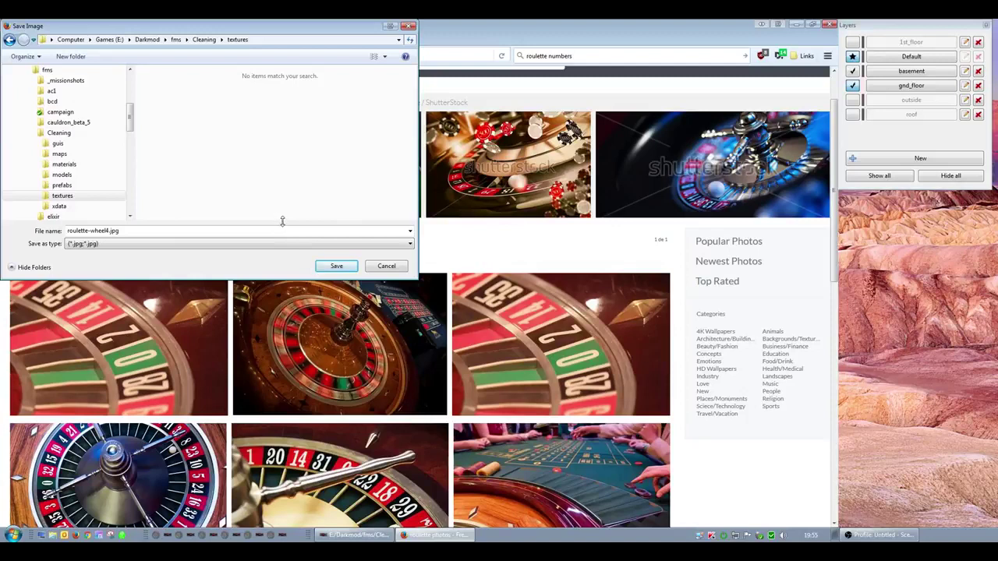
{"action": "left_click", "coordinate": [197, 138]}
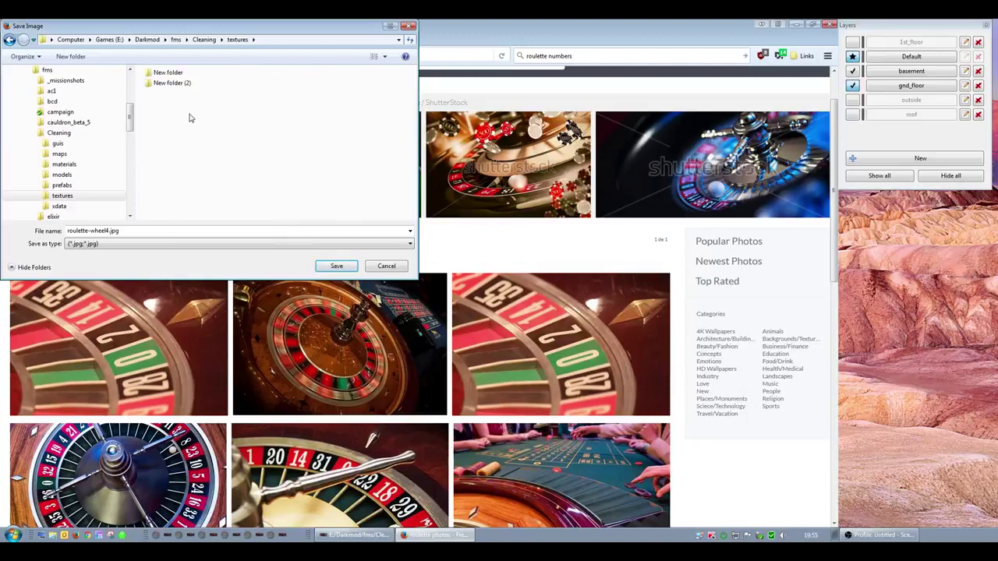
{"action": "left_click", "coordinate": [173, 84]}
{"action": "key", "text": "Delete"}
{"action": "key", "text": "Return"}
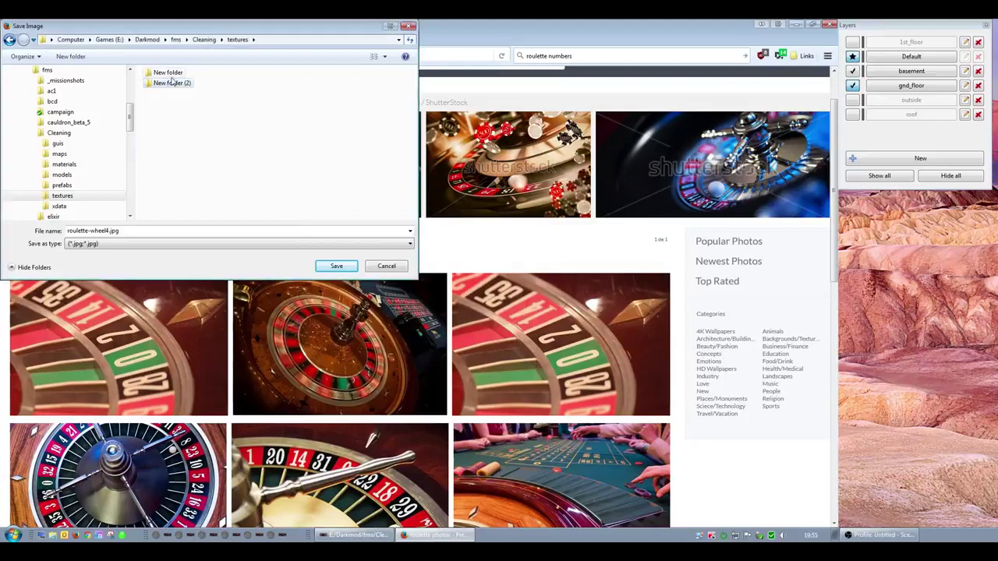
- Rename the new subfolder in textures as darkmod and open it
{"action": "right_click", "coordinate": [170, 73]}
{"action": "left_click", "coordinate": [201, 369]}
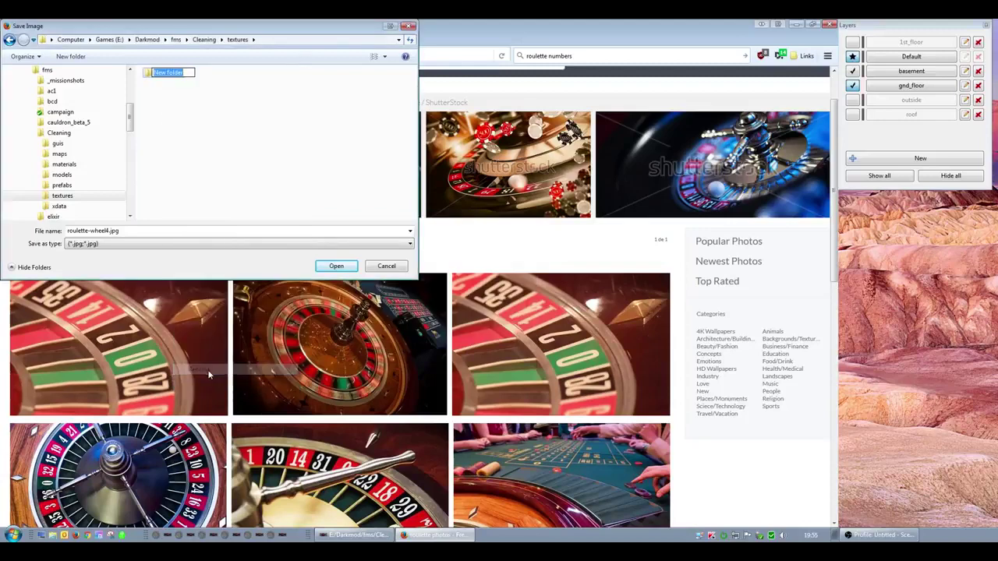
{"action": "type", "text": "darkmod"}
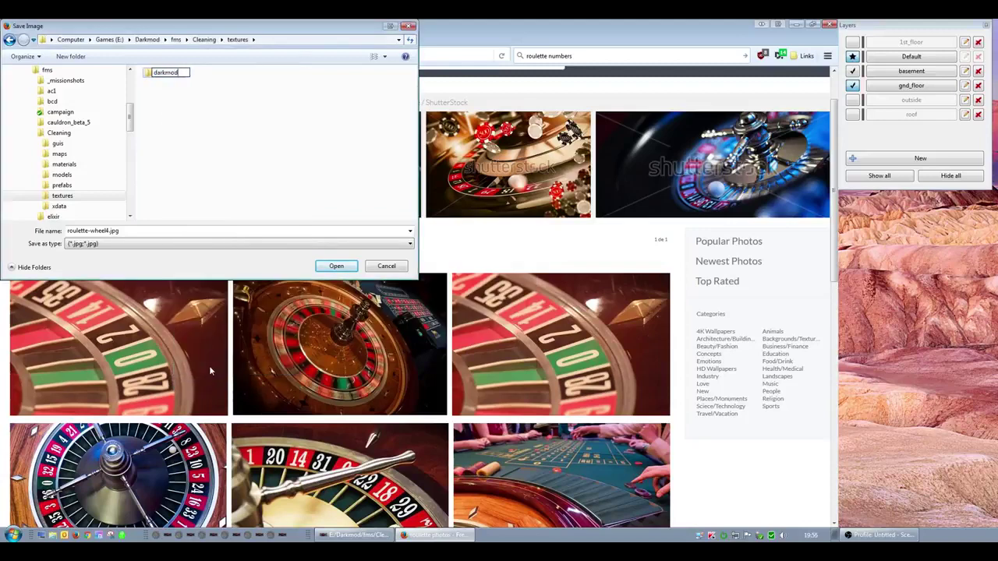
{"action": "key", "text": "Return"}
{"action": "double_click", "coordinate": [178, 74]}
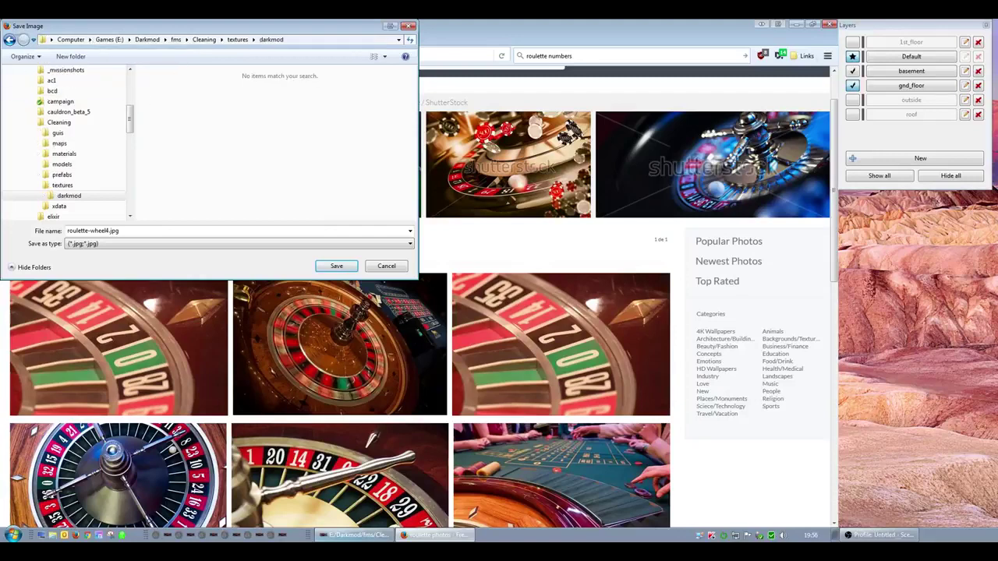
- Switch to Windows Explorer and examine the subfolder layout of textures\darkmod and models\darkmod in E:\TdmSvn
{"action": "left_click", "coordinate": [51, 535]}
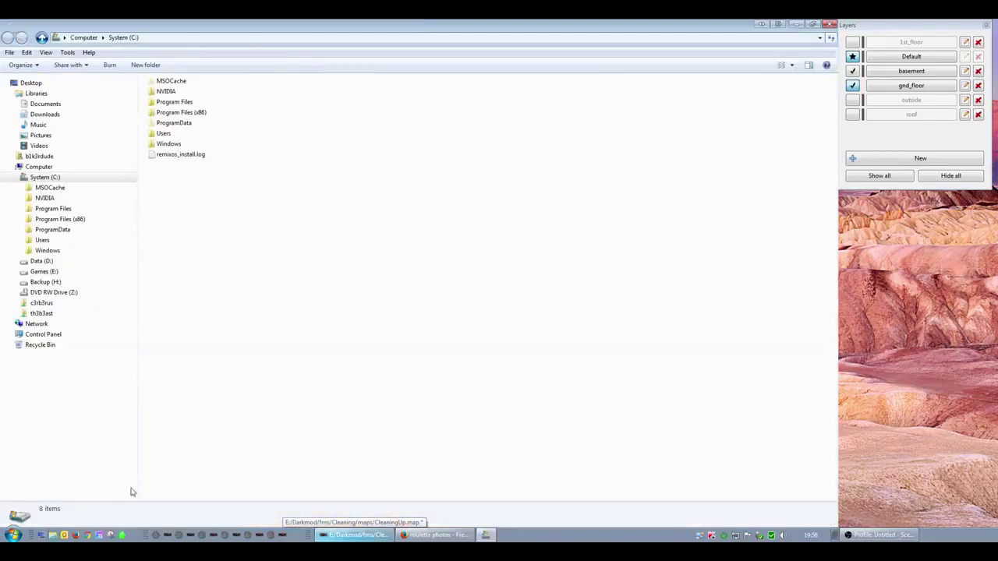
{"action": "left_click", "coordinate": [47, 273]}
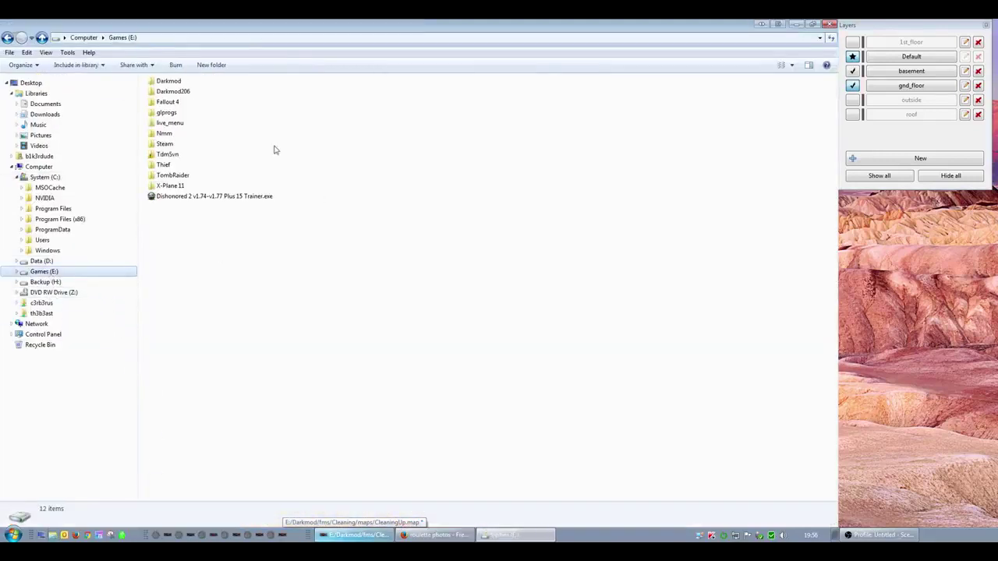
{"action": "double_click", "coordinate": [167, 154]}
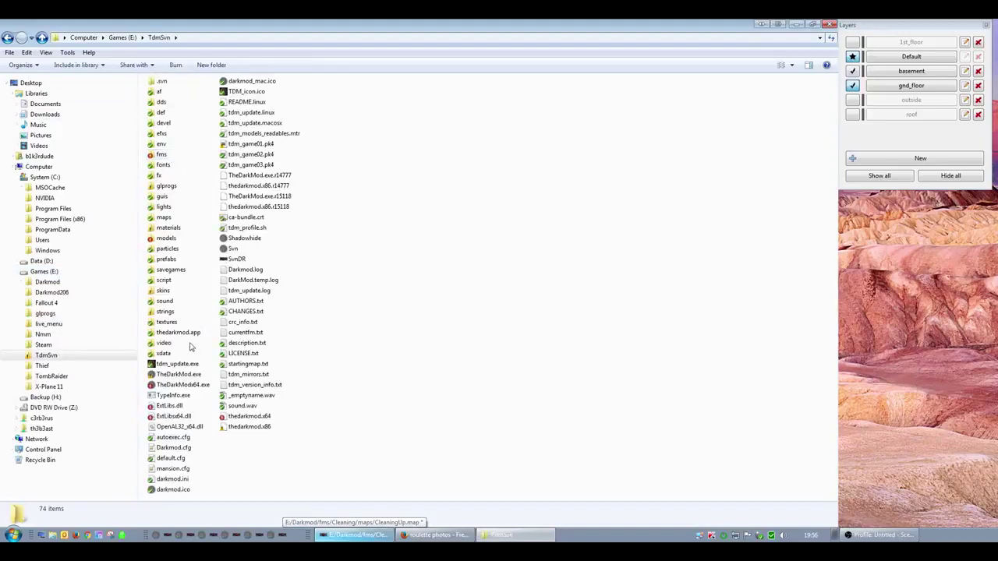
{"action": "double_click", "coordinate": [167, 322]}
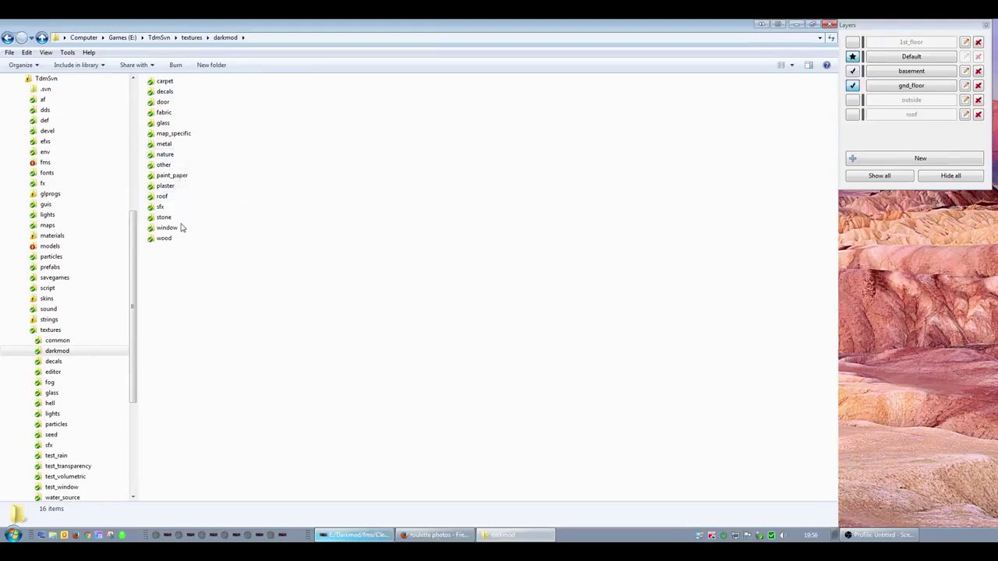
{"action": "left_click", "coordinate": [26, 330]}
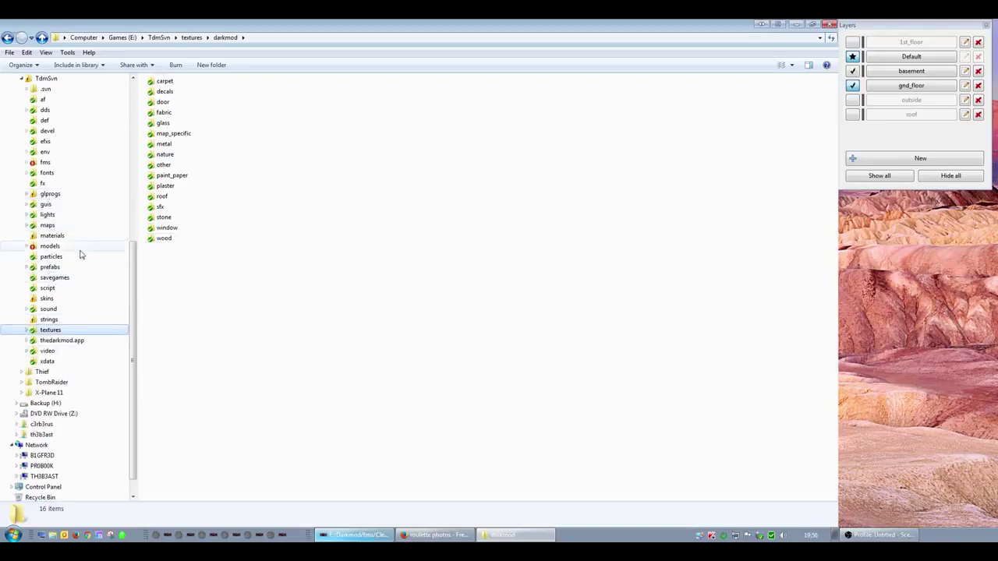
{"action": "left_click", "coordinate": [50, 247]}
{"action": "double_click", "coordinate": [171, 82]}
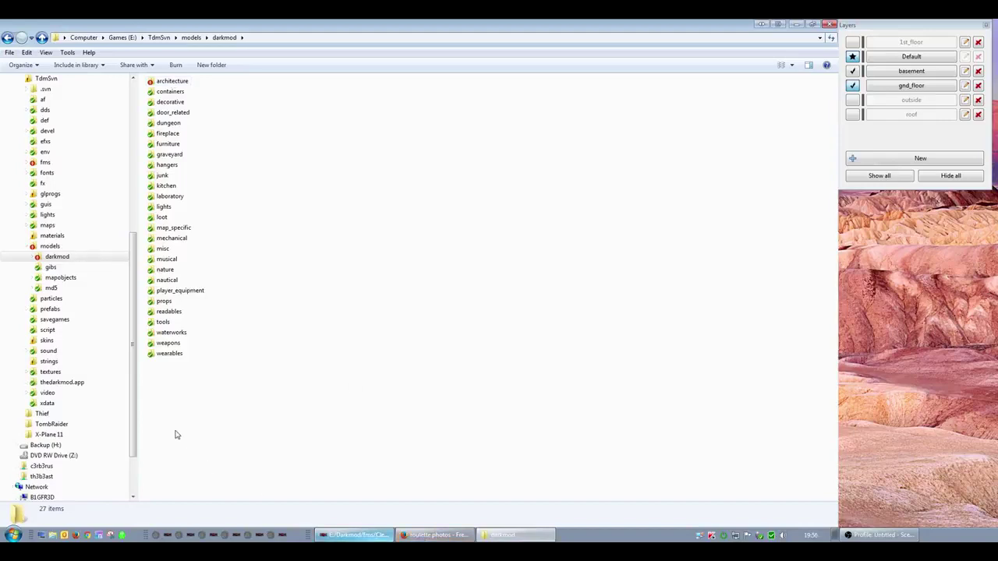
- Open a second Explorer window and go to the E:\Darkmod\fms\Cleaning folder
{"action": "left_click", "coordinate": [53, 537]}
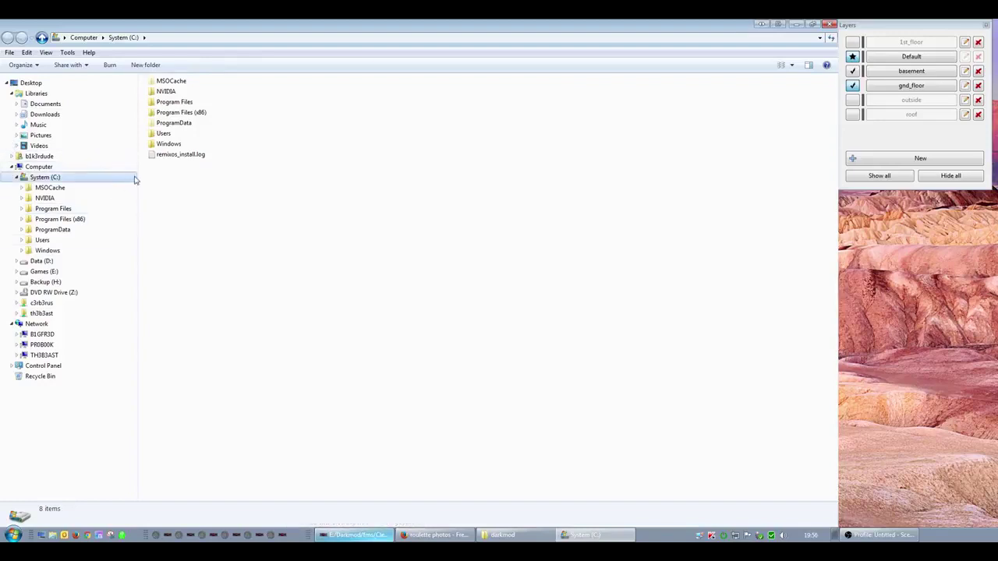
{"action": "left_click", "coordinate": [43, 271]}
{"action": "double_click", "coordinate": [165, 82]}
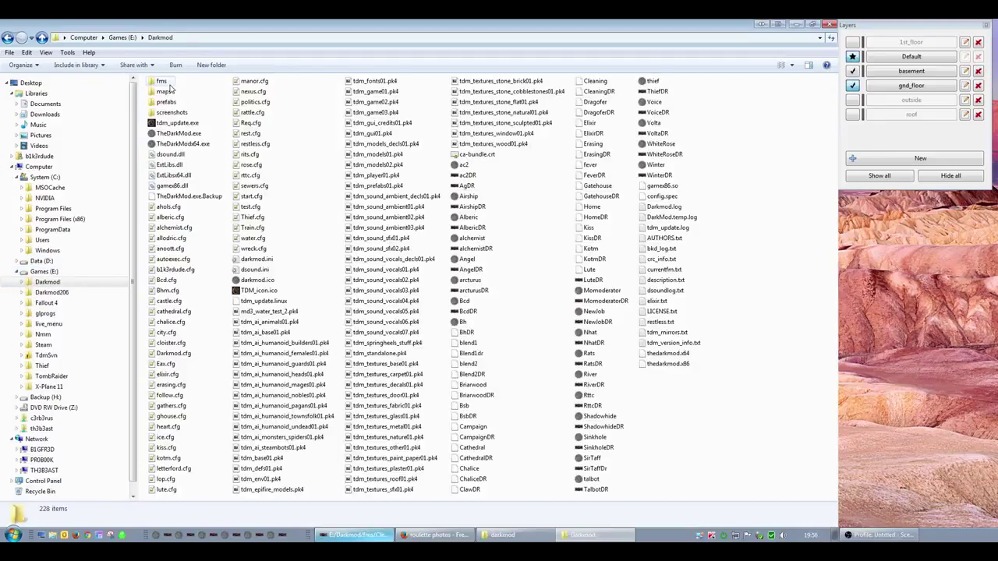
{"action": "double_click", "coordinate": [163, 81]}
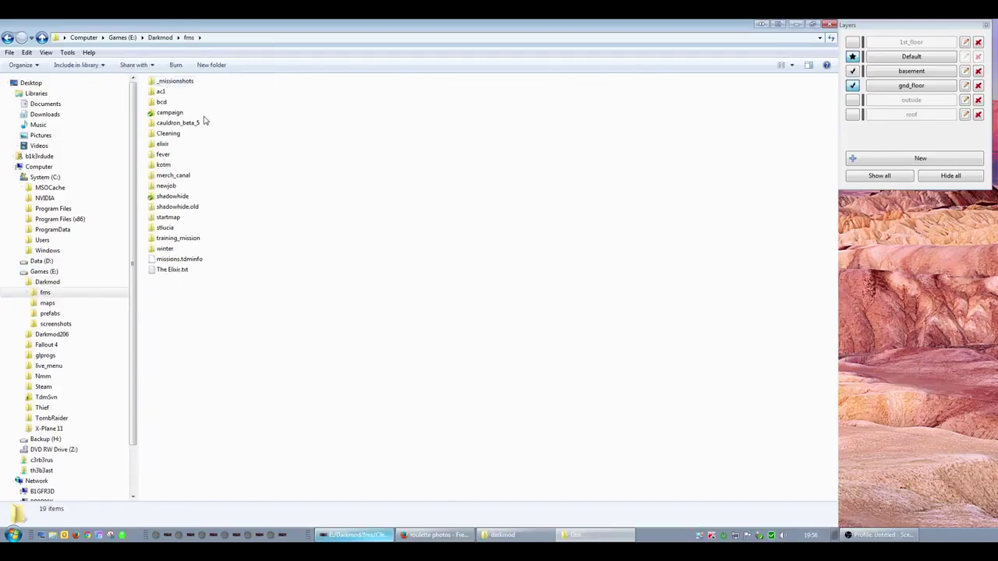
{"action": "double_click", "coordinate": [166, 133]}
- Rename the textures folder as models and merge it into the existing models folder, including its darkmod subfolder
{"action": "right_click", "coordinate": [173, 136]}
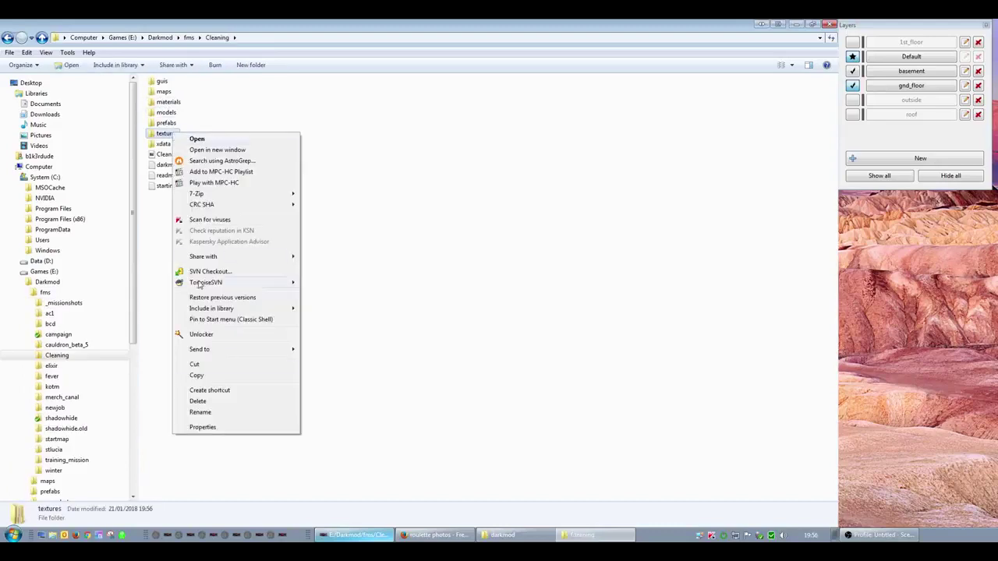
{"action": "left_click", "coordinate": [215, 413]}
{"action": "type", "text": "models"}
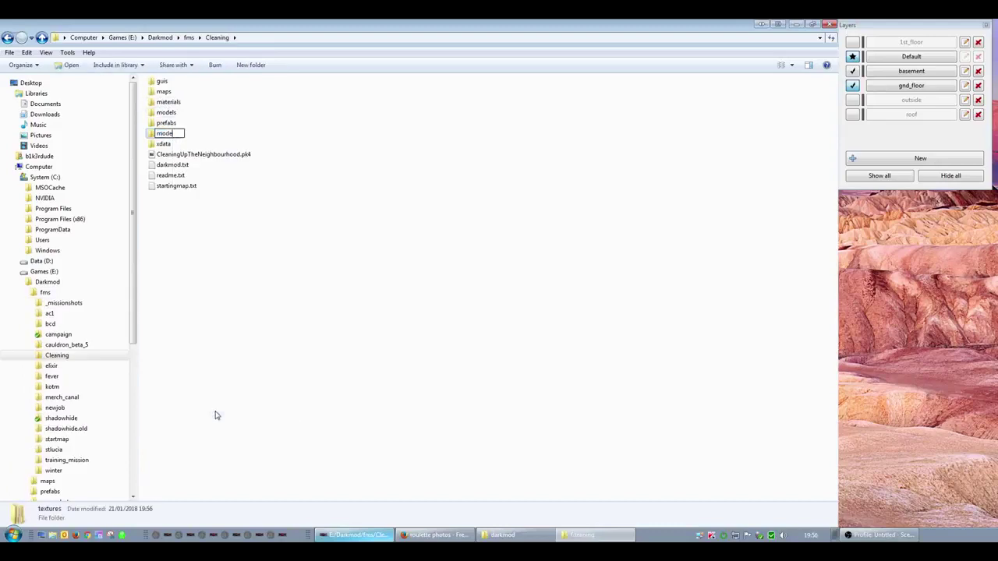
{"action": "key", "text": "Return"}
{"action": "left_click", "coordinate": [450, 307]}
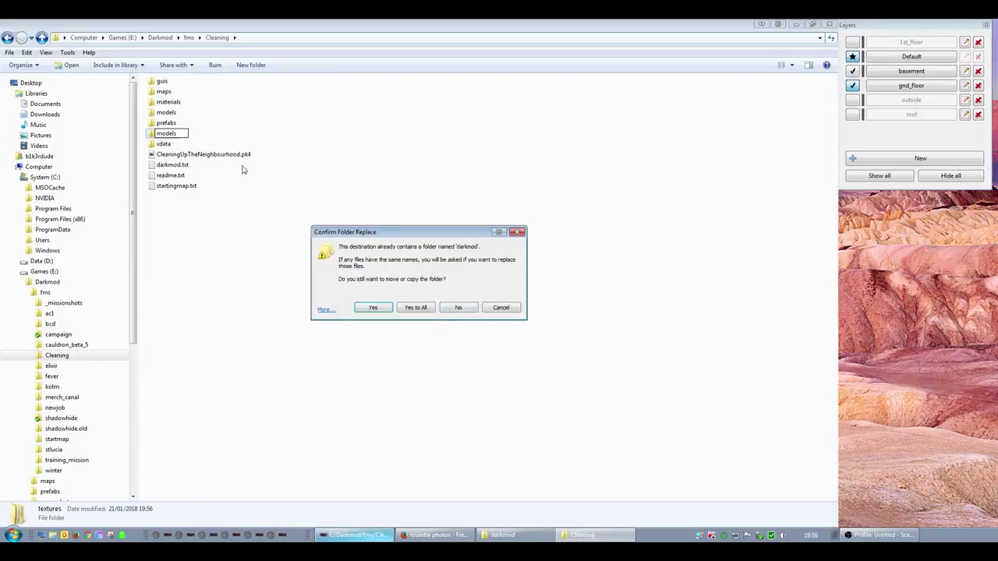
{"action": "left_click", "coordinate": [418, 309]}
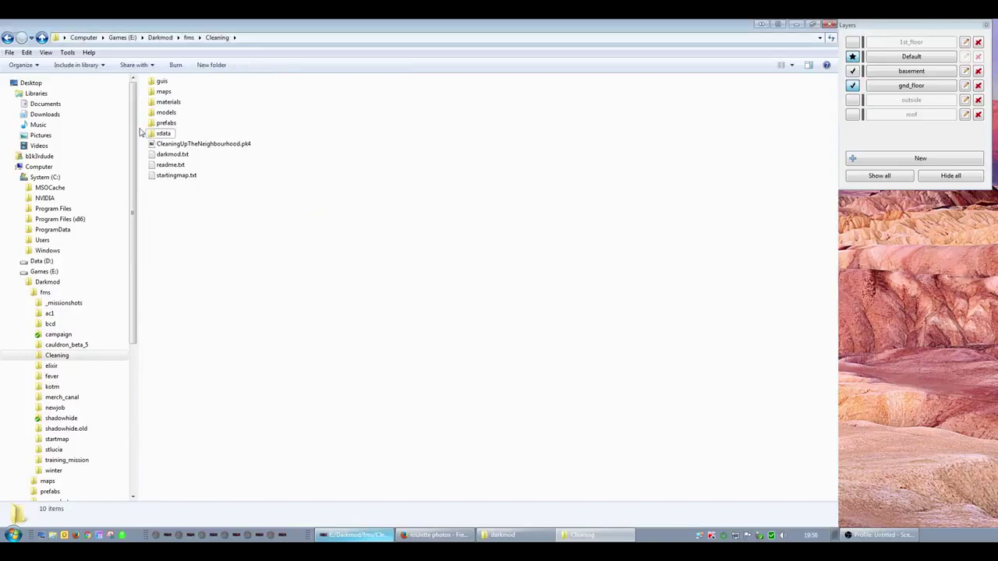
- Examine models\darkmod\furniture\tables in the Cleaning mission and compare it with the subfolders of E:\TdmSvn\models\darkmod
{"action": "double_click", "coordinate": [170, 114]}
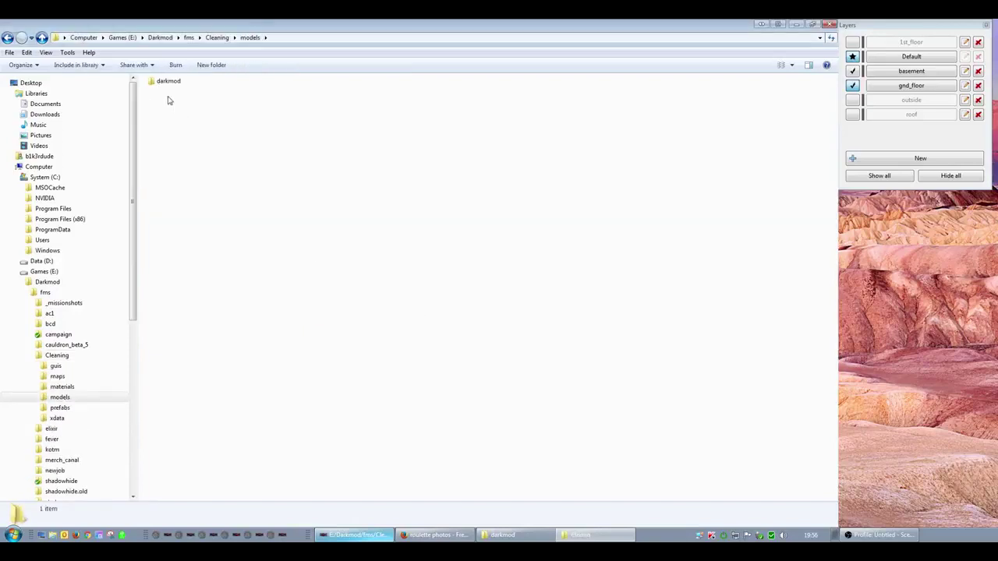
{"action": "double_click", "coordinate": [171, 83]}
{"action": "double_click", "coordinate": [171, 82]}
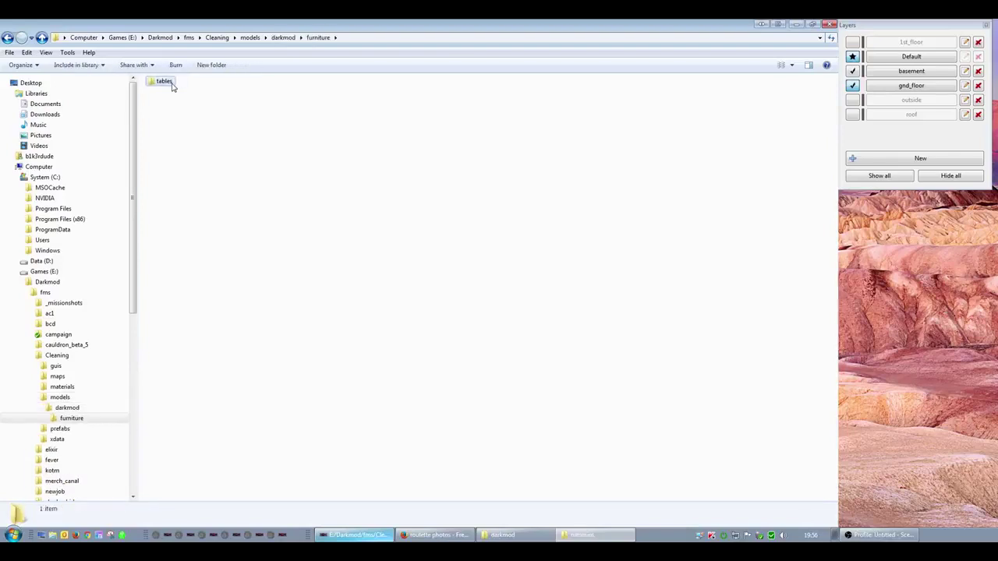
{"action": "double_click", "coordinate": [166, 81]}
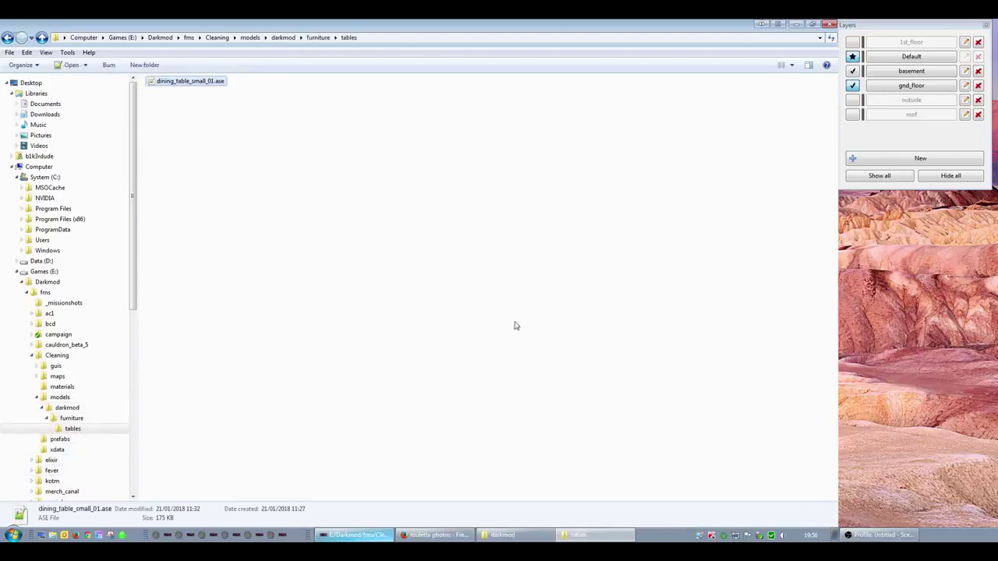
{"action": "left_click", "coordinate": [506, 536]}
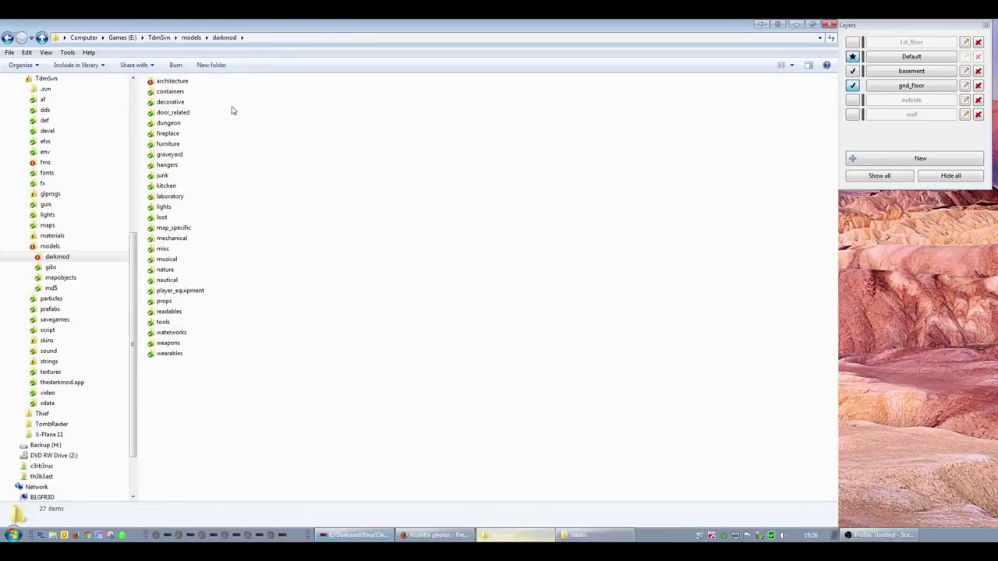
{"action": "left_click", "coordinate": [164, 301]}
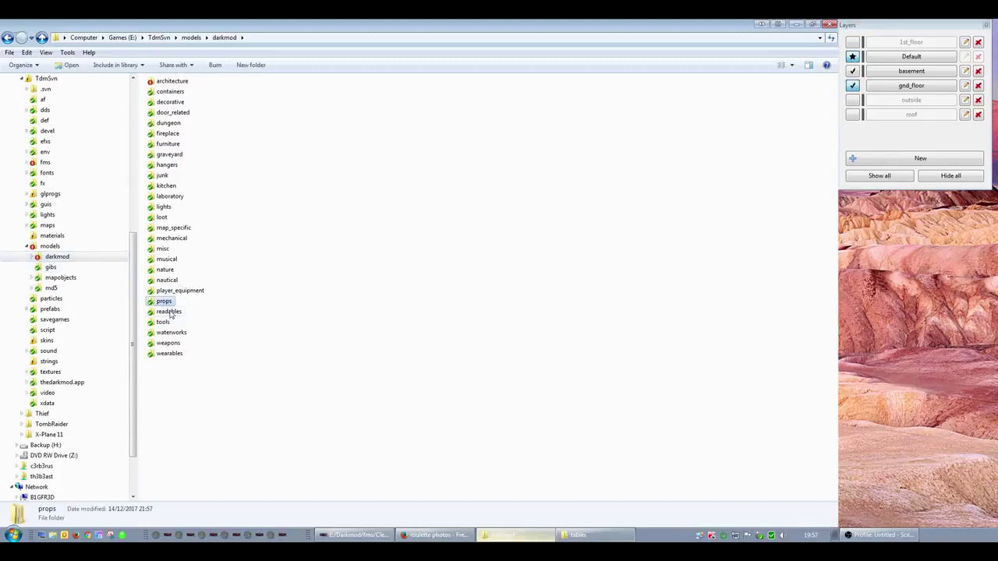
- Create a folder named props in the Cleaning mission's models\darkmod folder
{"action": "left_click", "coordinate": [598, 535]}
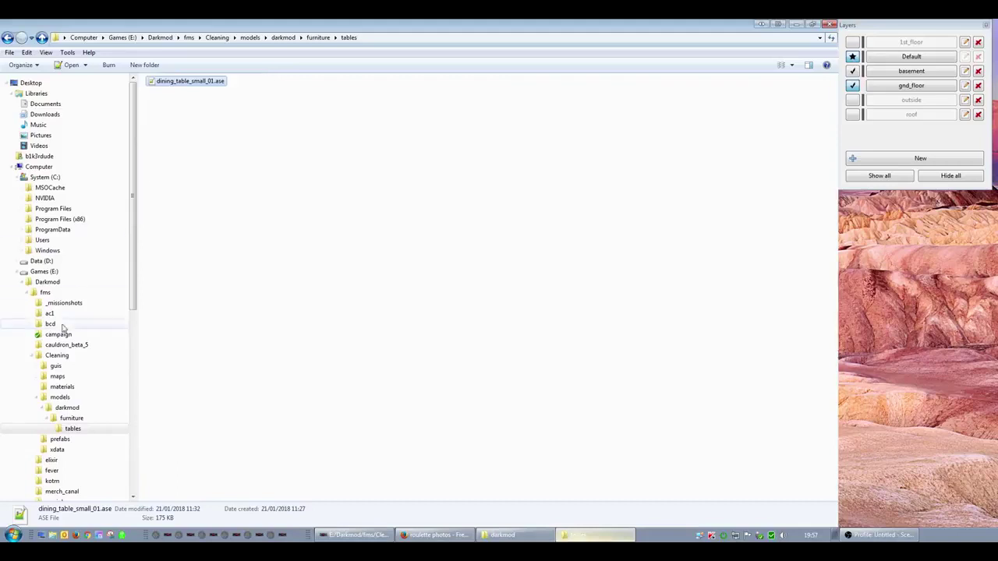
{"action": "left_click", "coordinate": [67, 408]}
{"action": "right_click", "coordinate": [178, 158]}
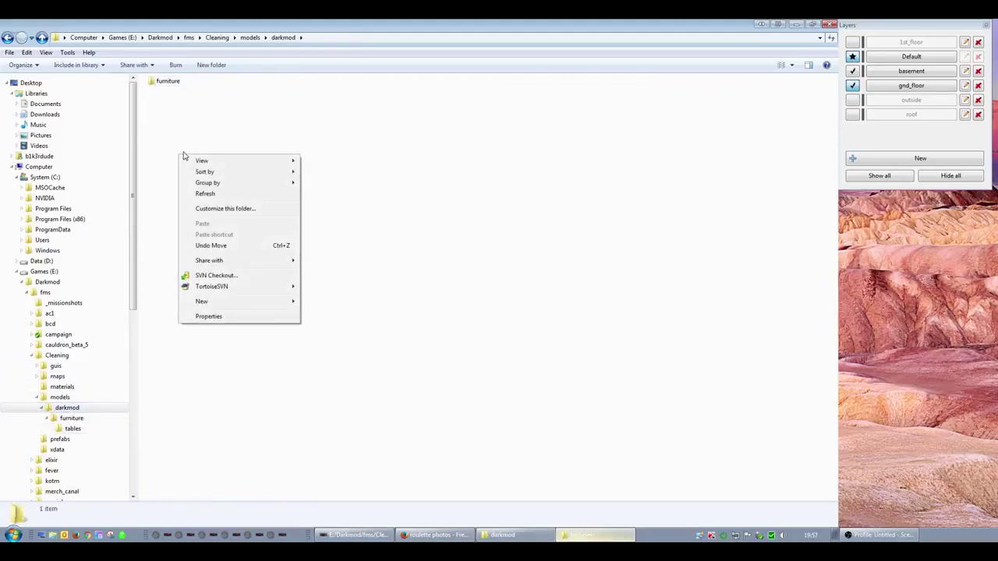
{"action": "mouse_move", "coordinate": [252, 303]}
{"action": "left_click", "coordinate": [336, 303]}
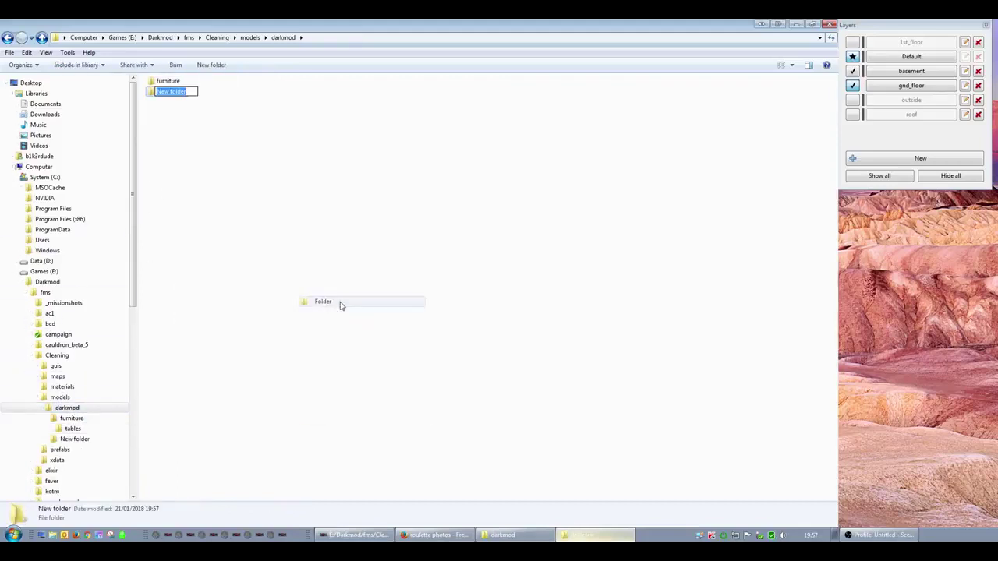
{"action": "type", "text": "pro"}
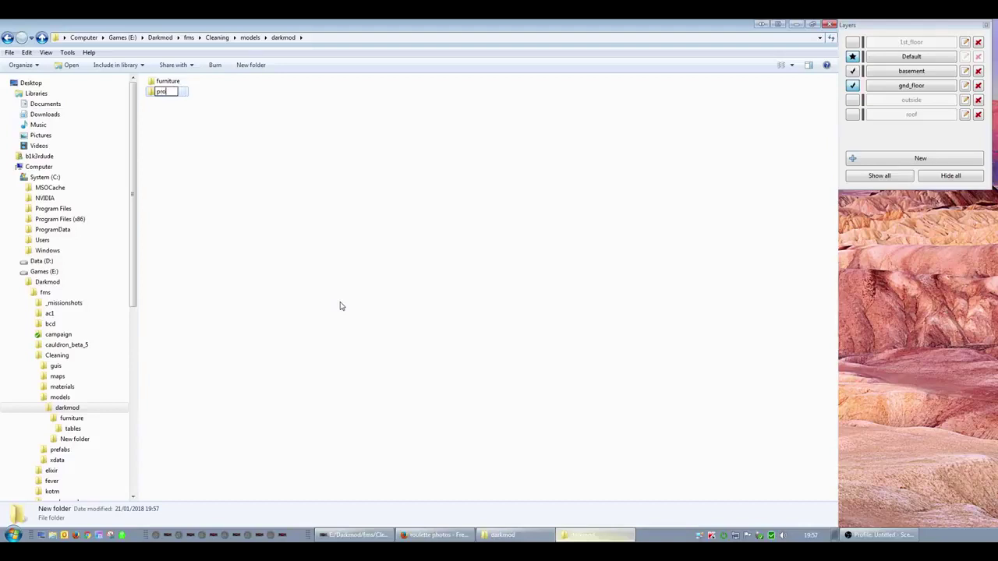
{"action": "type", "text": "ps"}
{"action": "key", "text": "Return"}
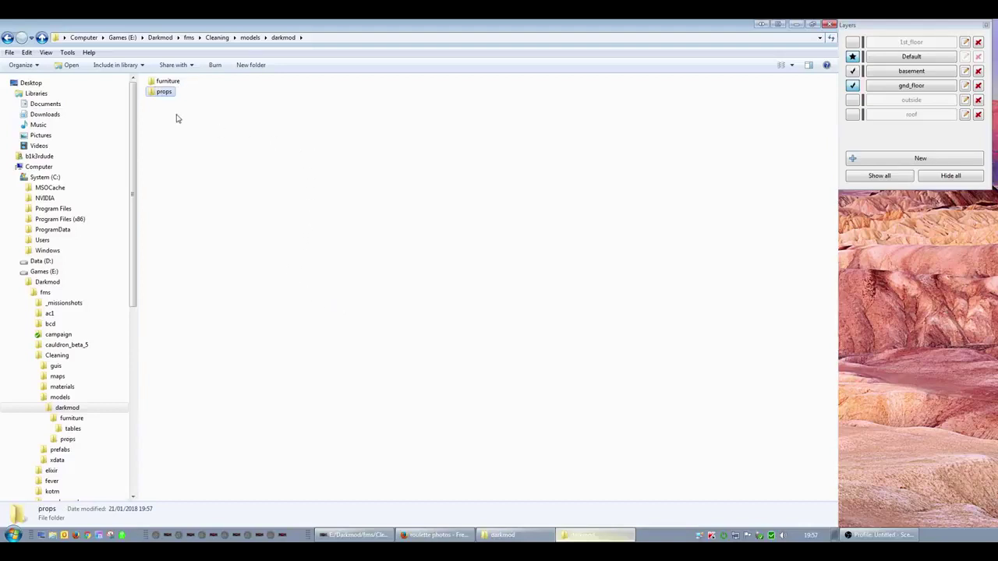
- Check the layout of props in E:\TdmSvn\models\darkmod and create a subfolder named texures inside the Cleaning mission's props folder
{"action": "left_click", "coordinate": [514, 535]}
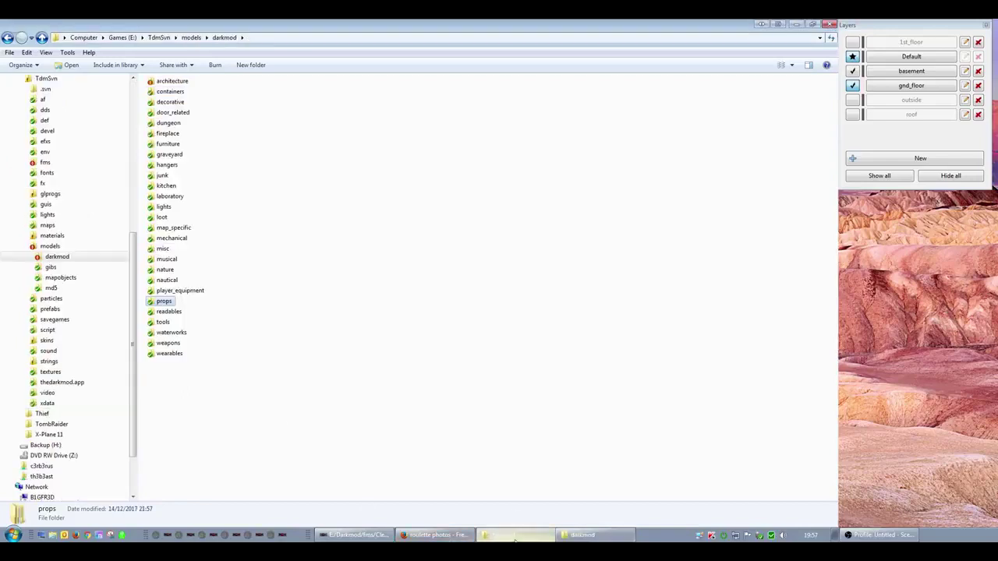
{"action": "double_click", "coordinate": [169, 306]}
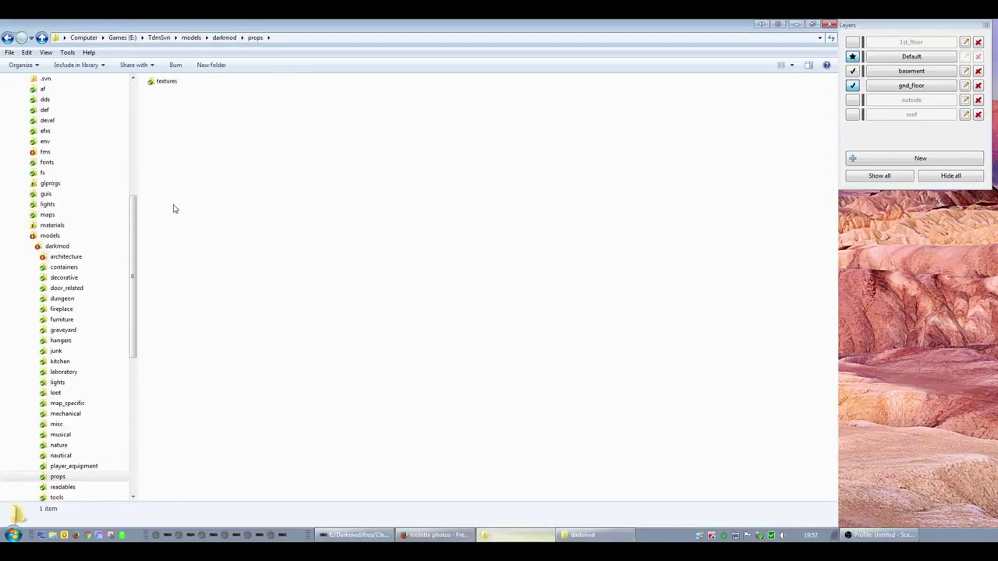
{"action": "left_click", "coordinate": [585, 535]}
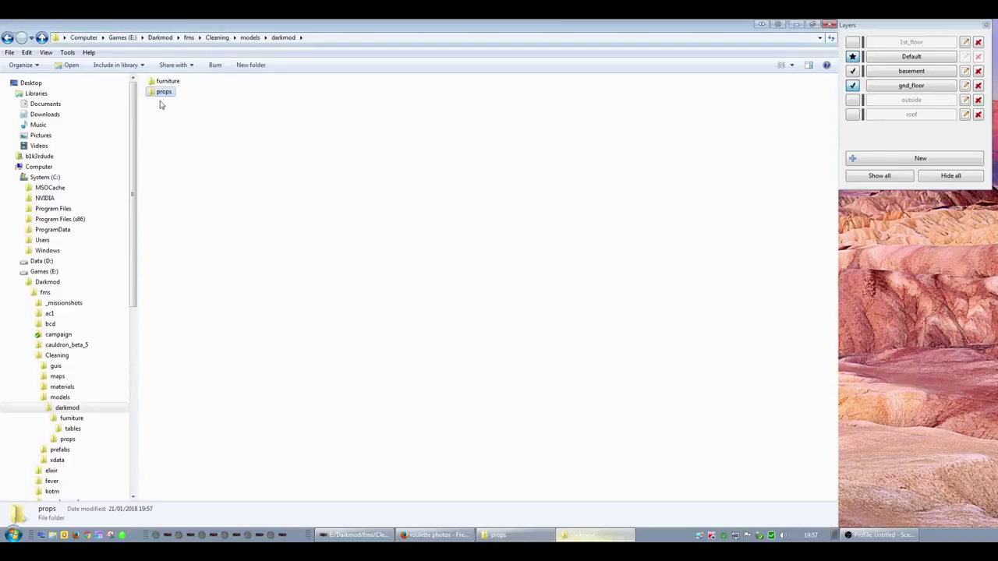
{"action": "double_click", "coordinate": [173, 92]}
{"action": "right_click", "coordinate": [174, 92]}
{"action": "mouse_move", "coordinate": [254, 239]}
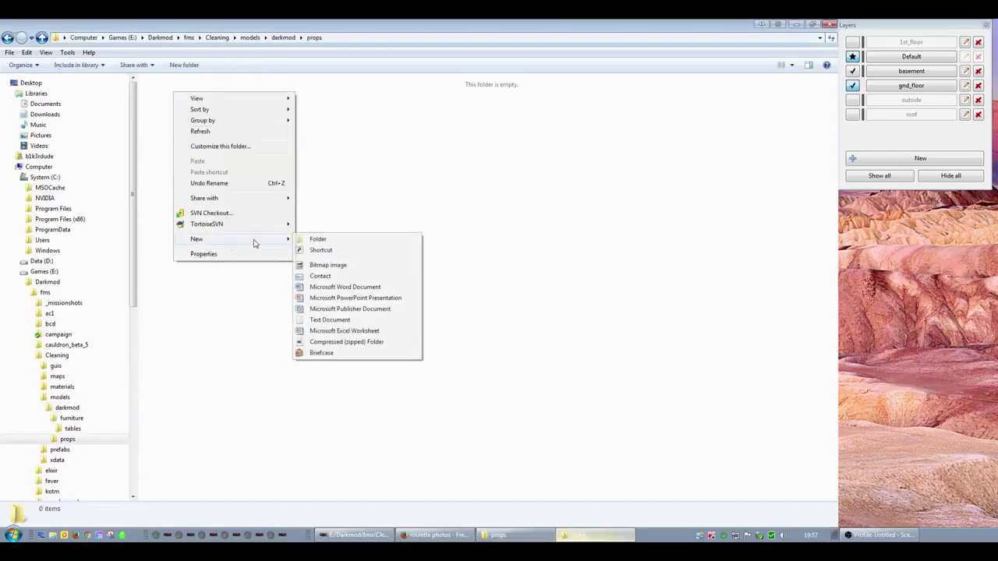
{"action": "left_click", "coordinate": [381, 240]}
{"action": "type", "text": "texures"}
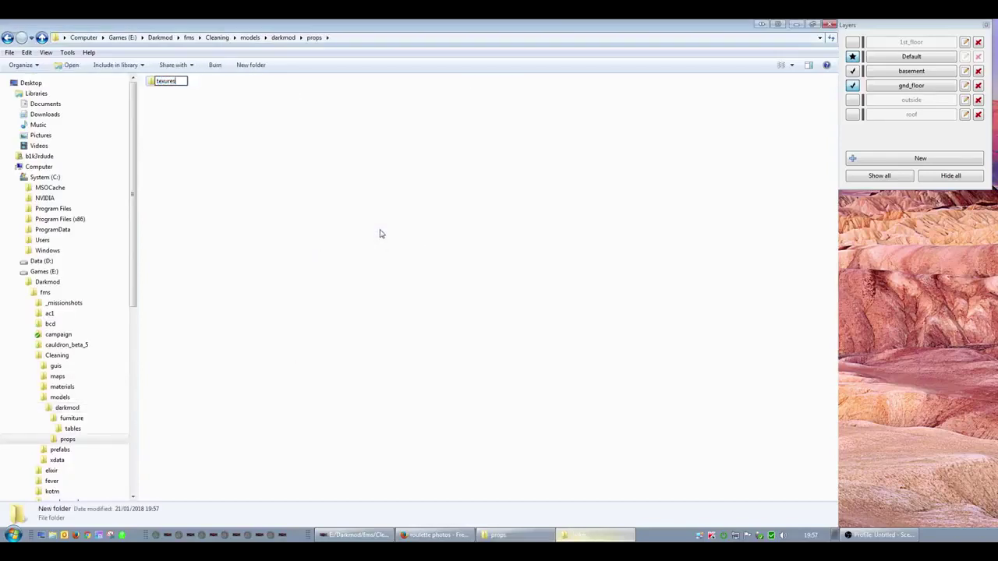
{"action": "key", "text": "Return"}
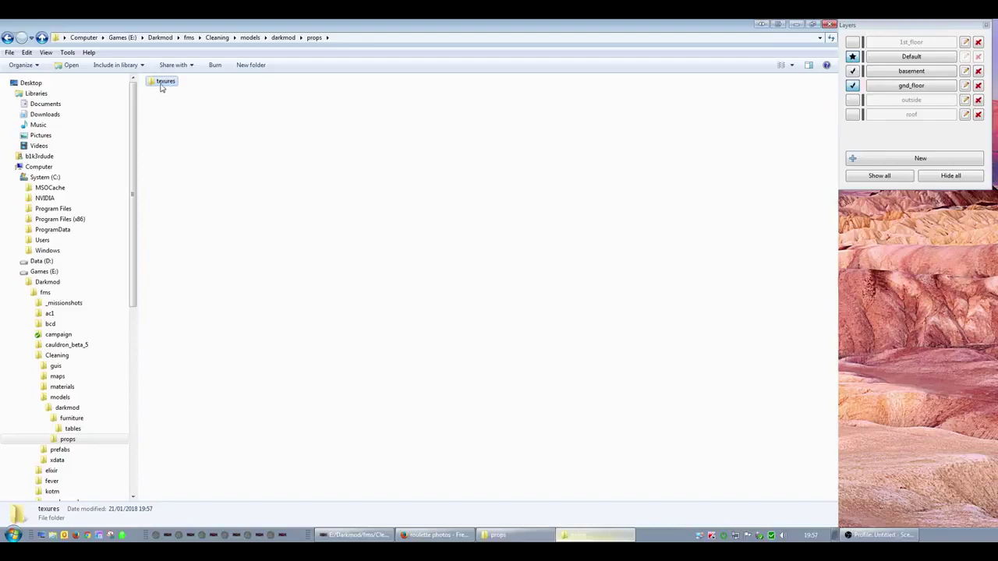
- Correct the name of the new subfolder in props to textures
{"action": "left_click", "coordinate": [162, 82]}
{"action": "left_click", "coordinate": [165, 82]}
{"action": "type", "text": "t"}
{"action": "key", "text": "Return"}
- Examine the texture files and their naming in E:\TdmSvn\models\darkmod\props\textures
{"action": "left_click", "coordinate": [497, 535]}
{"action": "double_click", "coordinate": [167, 84]}
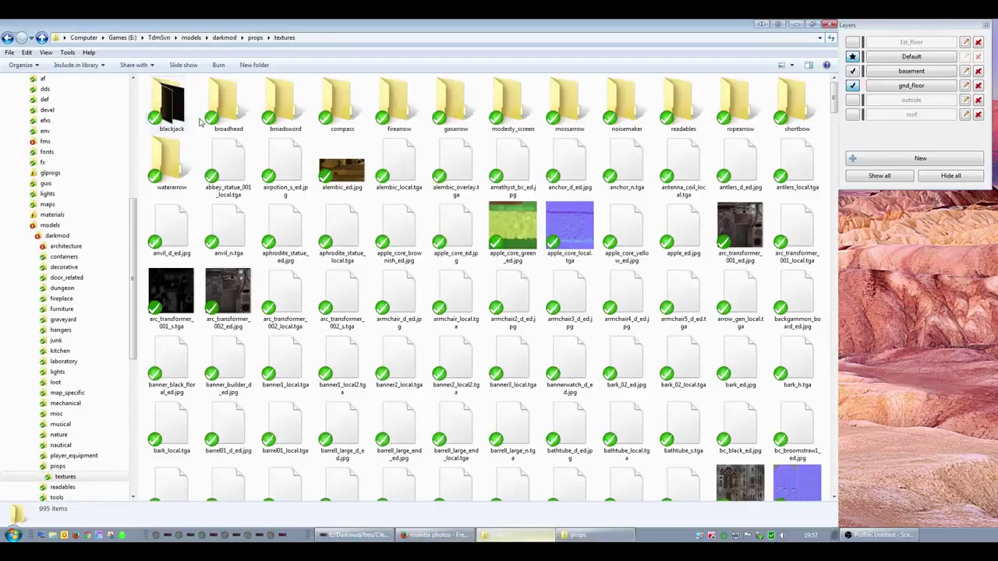
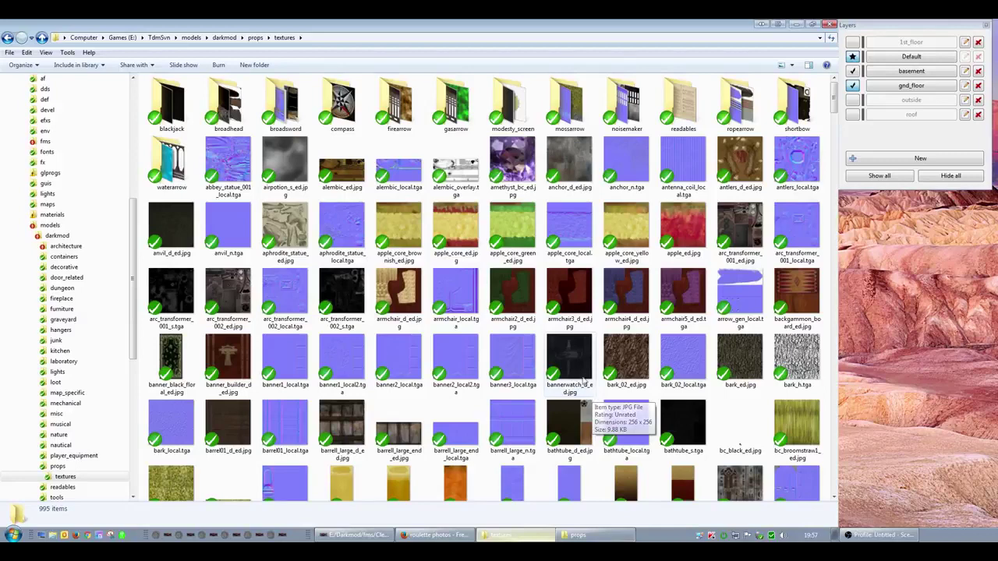
{"action": "scroll", "coordinate": [428, 371], "scroll_direction": "down", "scroll_amount": 5}
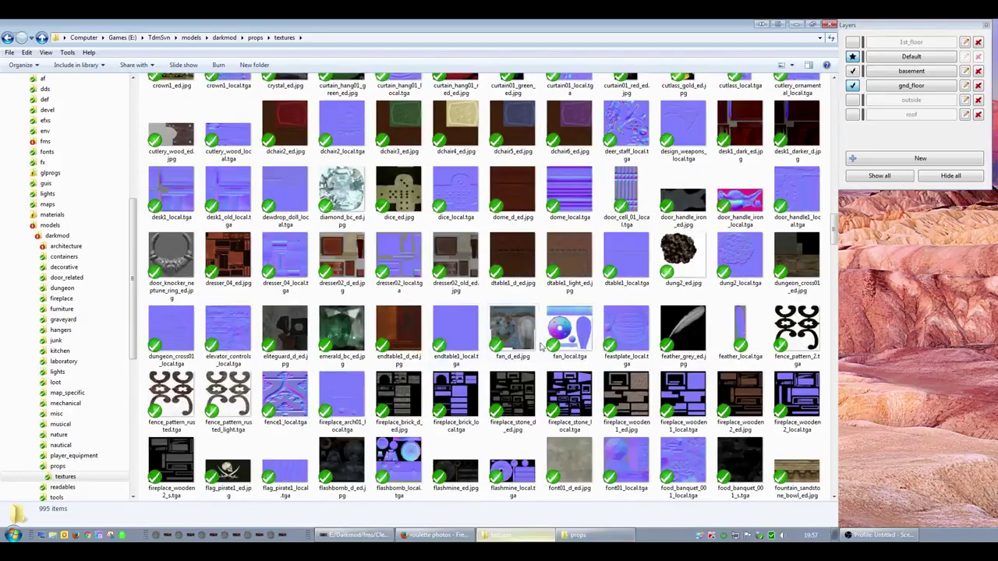
{"action": "left_click", "coordinate": [580, 260]}
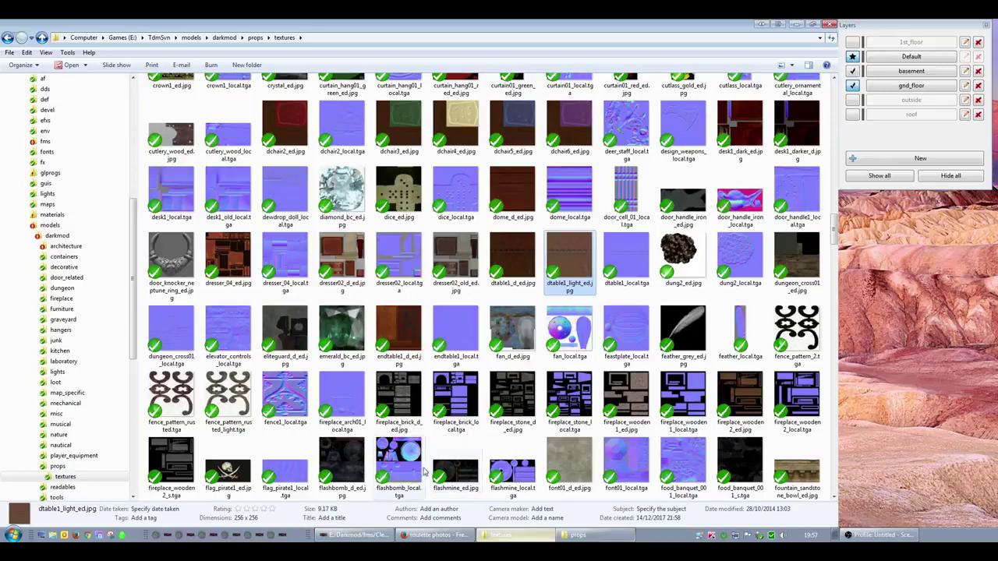
{"action": "mouse_move", "coordinate": [387, 463]}
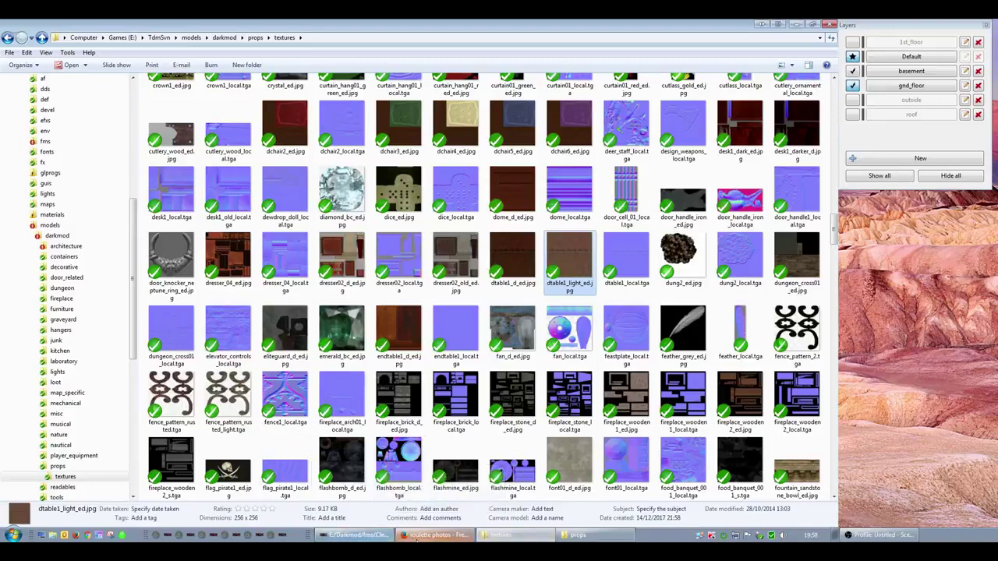
- Switch to Firefox and set the save location of the roulette wheel image to Cleaning\models\darkmod\props\textures
{"action": "left_click", "coordinate": [411, 534]}
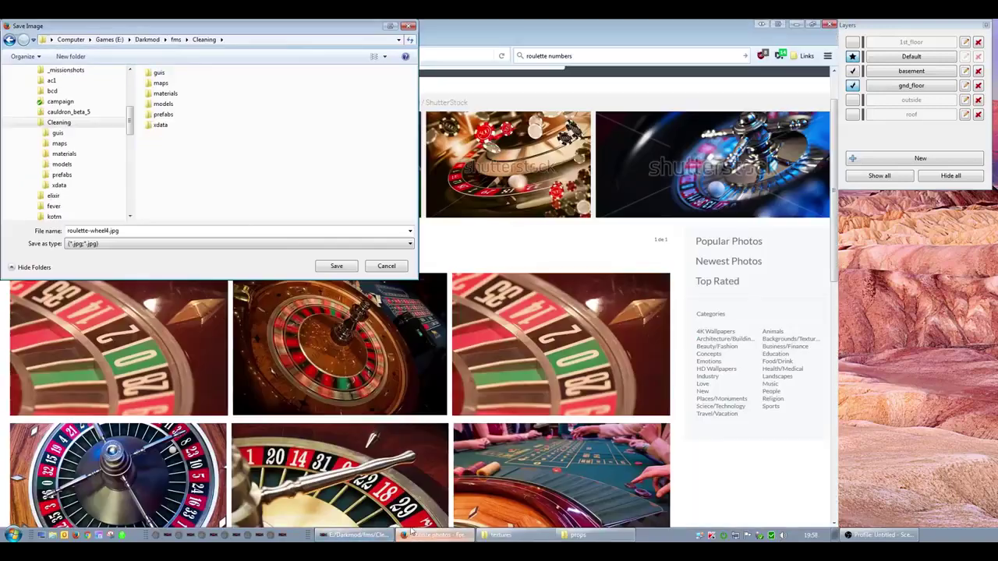
{"action": "left_click", "coordinate": [163, 103]}
{"action": "double_click", "coordinate": [165, 104]}
{"action": "double_click", "coordinate": [166, 82]}
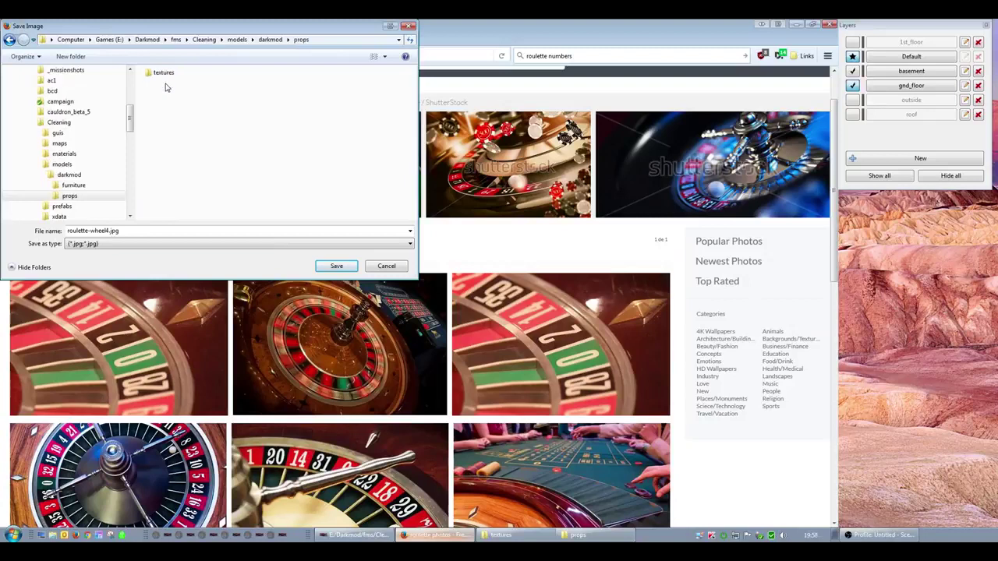
{"action": "double_click", "coordinate": [165, 73]}
- Name the image roulette_wheel.jpg and save it in the textures folder
{"action": "left_click", "coordinate": [149, 235]}
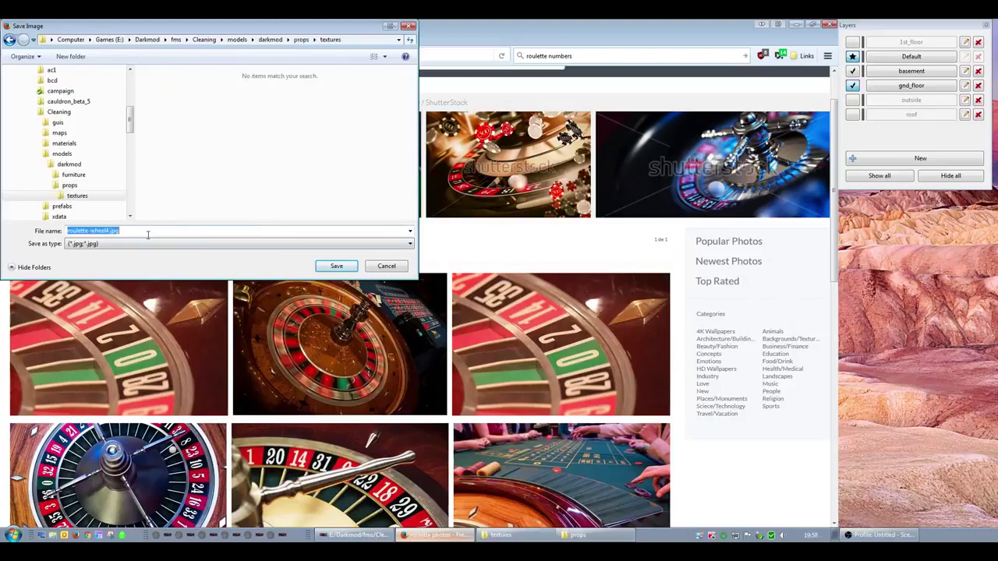
{"action": "left_click", "coordinate": [92, 230]}
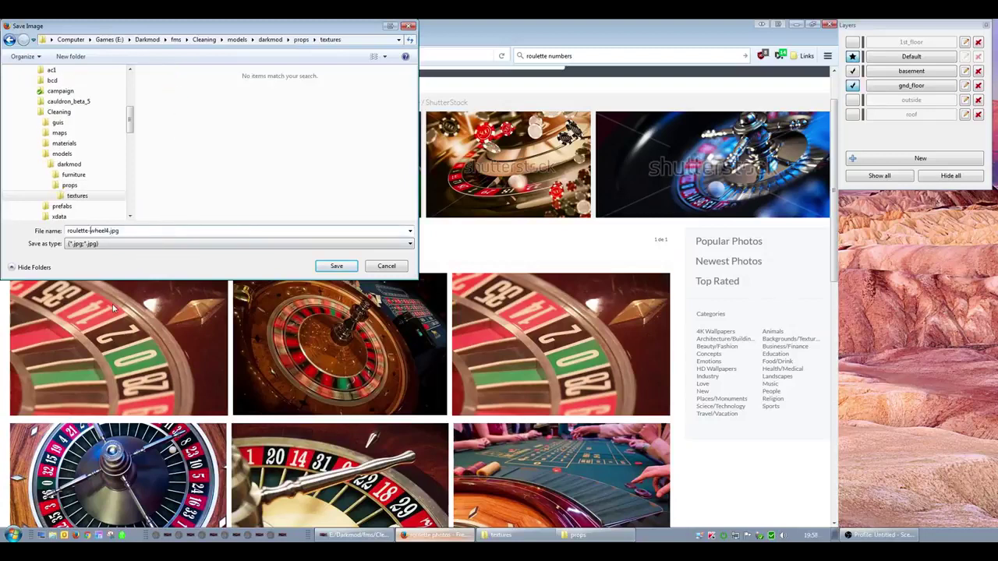
{"action": "key", "text": "BackSpace"}
{"action": "type", "text": "_"}
{"action": "left_click", "coordinate": [336, 266]}
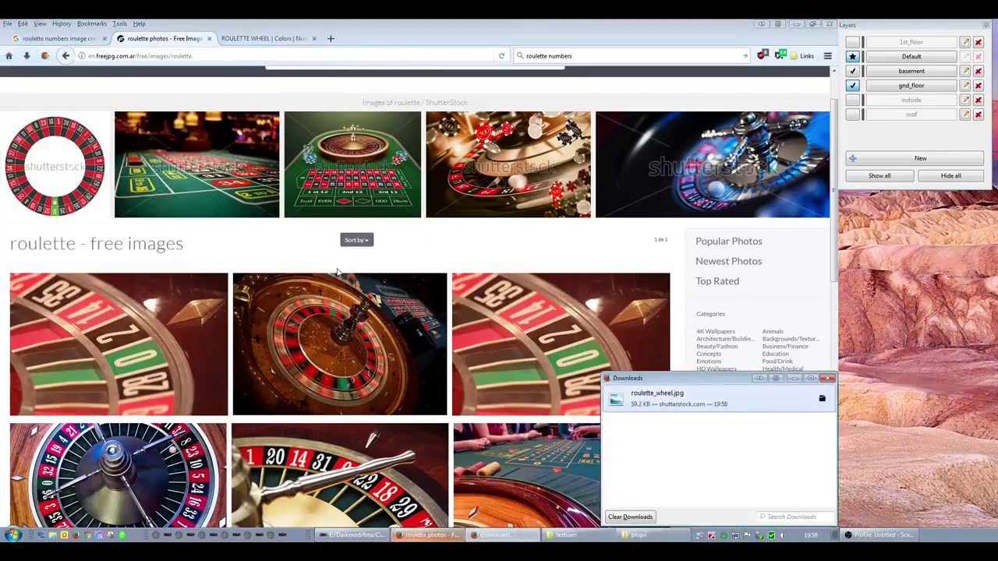
- Search the FreeJPG site for "roulette table" and look through the image results
{"action": "scroll", "coordinate": [148, 195], "scroll_direction": "up", "scroll_amount": 1}
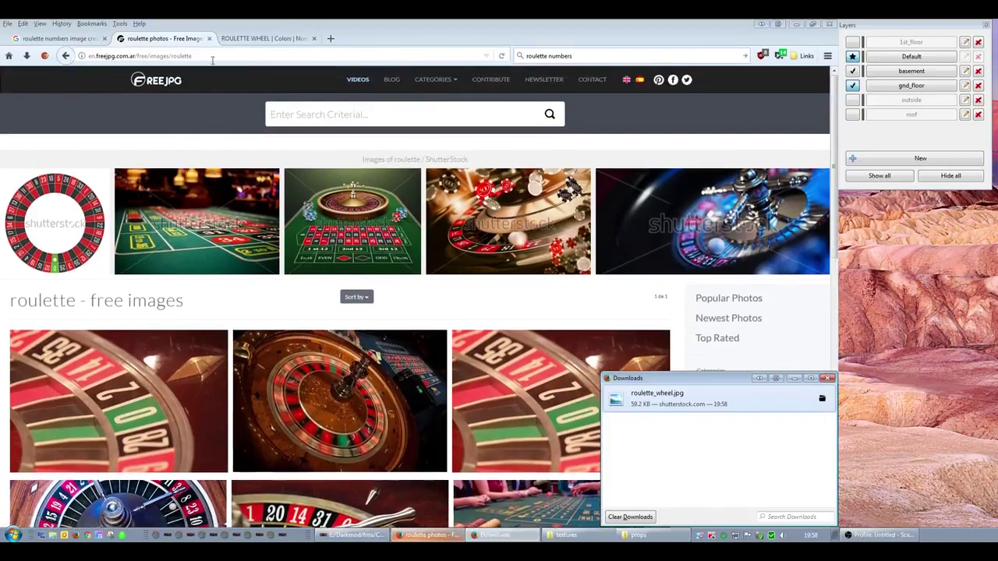
{"action": "left_click", "coordinate": [324, 114]}
{"action": "type", "text": "roulett"}
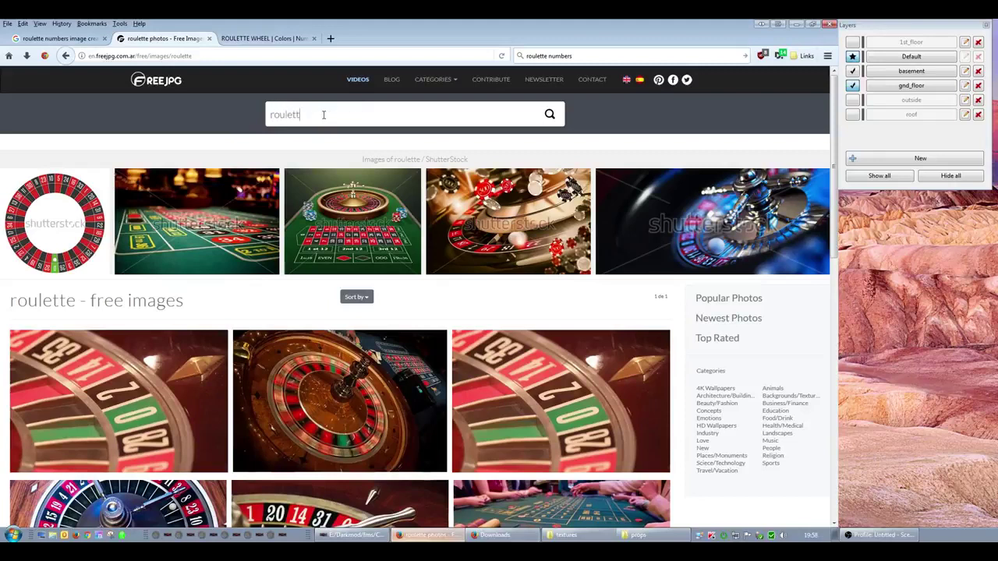
{"action": "type", "text": "e table"}
{"action": "key", "text": "Return"}
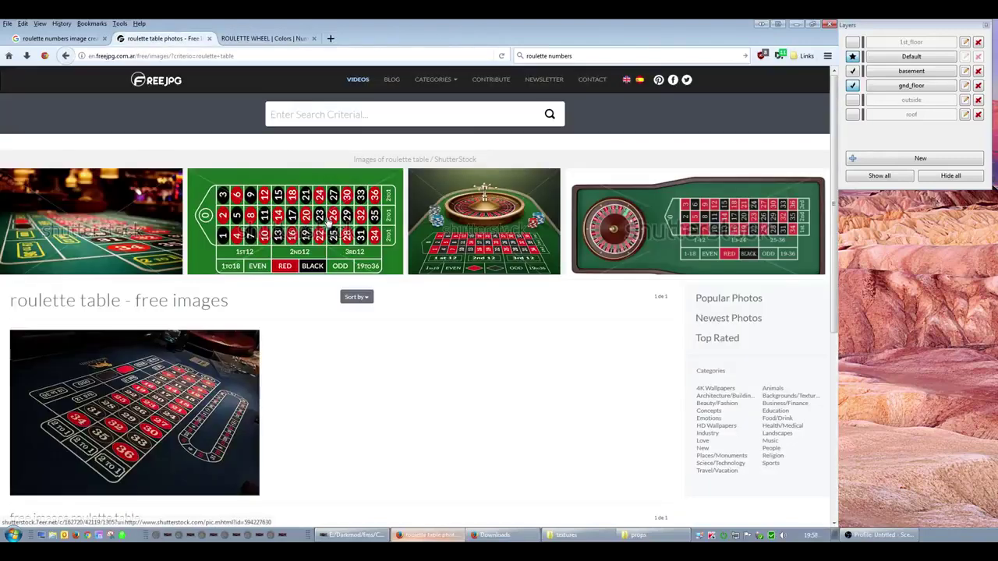
{"action": "scroll", "coordinate": [328, 222], "scroll_direction": "down", "scroll_amount": 4}
{"action": "scroll", "coordinate": [327, 221], "scroll_direction": "up", "scroll_amount": 3}
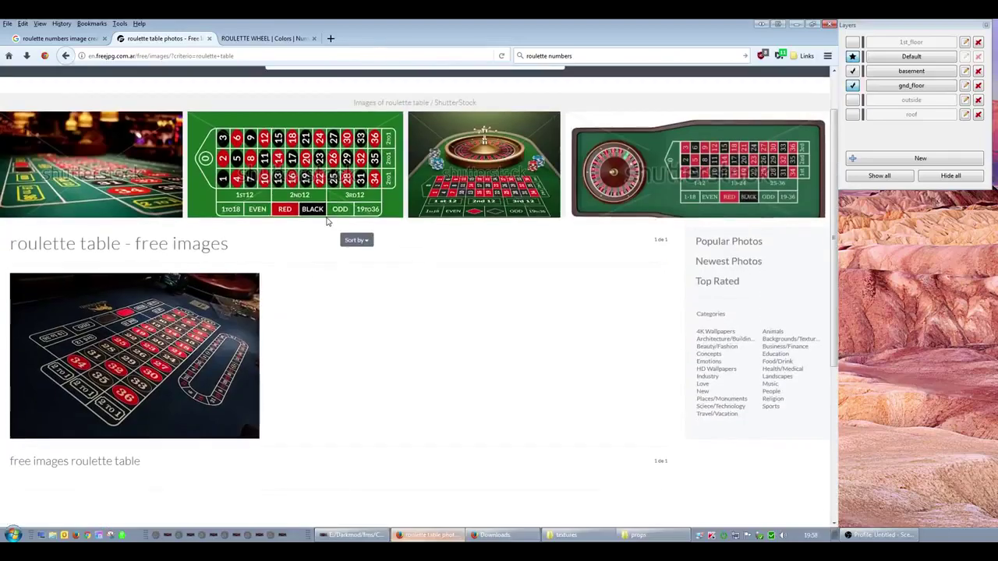
- Save the link target of the green roulette betting layout image as a Firefox HTML document in the textures folder
{"action": "right_click", "coordinate": [297, 163]}
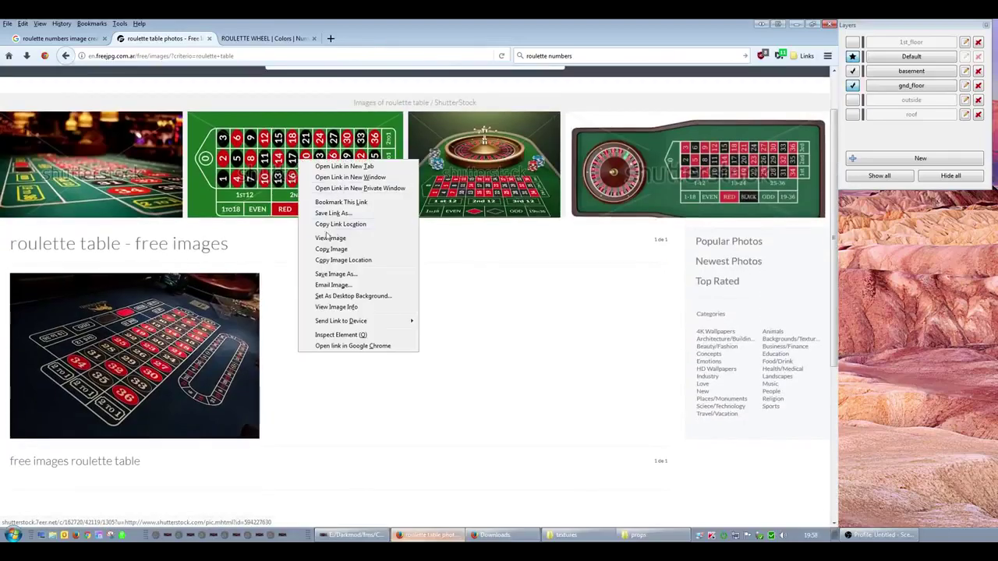
{"action": "left_click", "coordinate": [346, 213]}
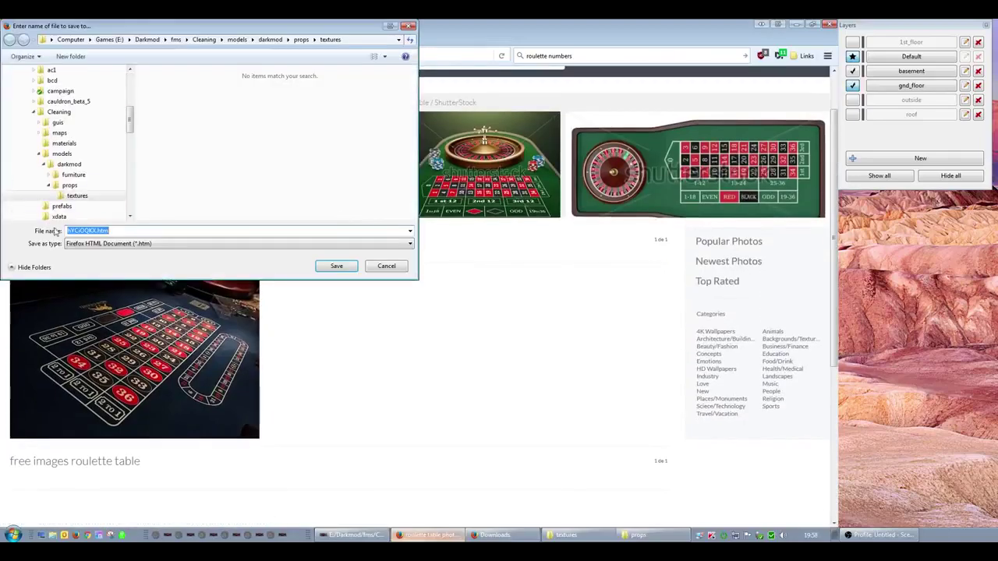
{"action": "left_click", "coordinate": [343, 266]}
{"action": "right_click", "coordinate": [297, 174]}
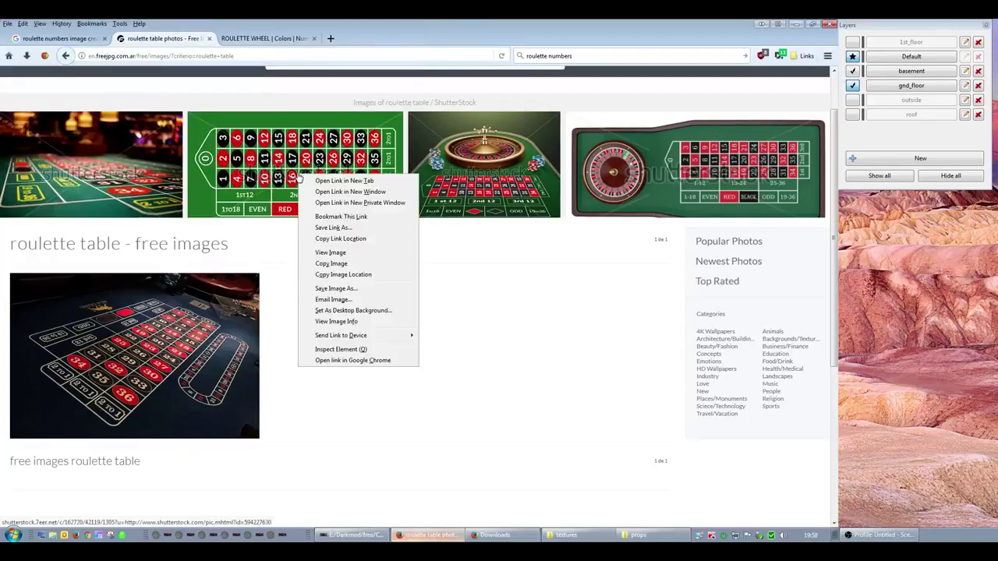
{"action": "left_click", "coordinate": [254, 135]}
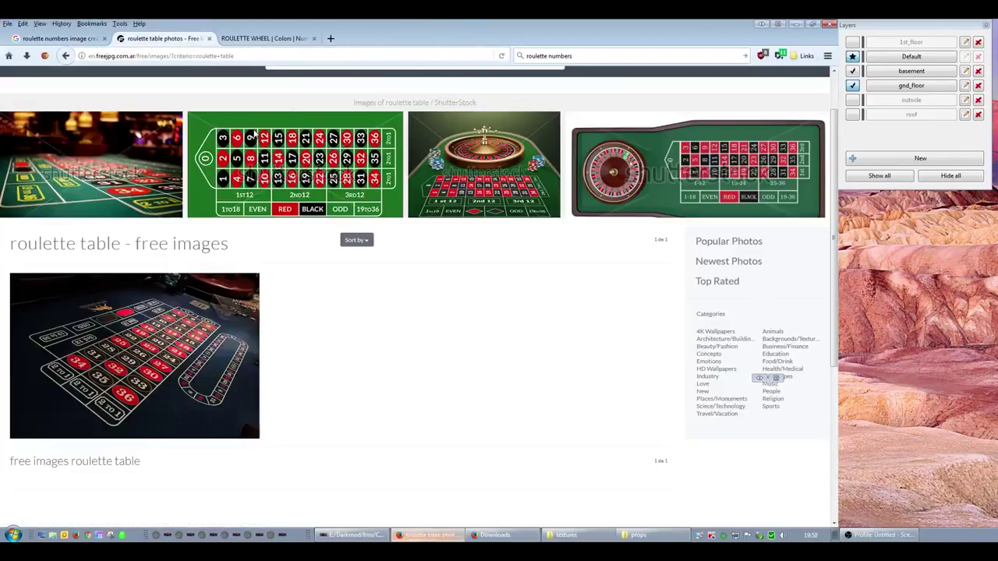
{"action": "scroll", "coordinate": [406, 328], "scroll_direction": "down", "scroll_amount": 3}
{"action": "scroll", "coordinate": [406, 327], "scroll_direction": "up", "scroll_amount": 3}
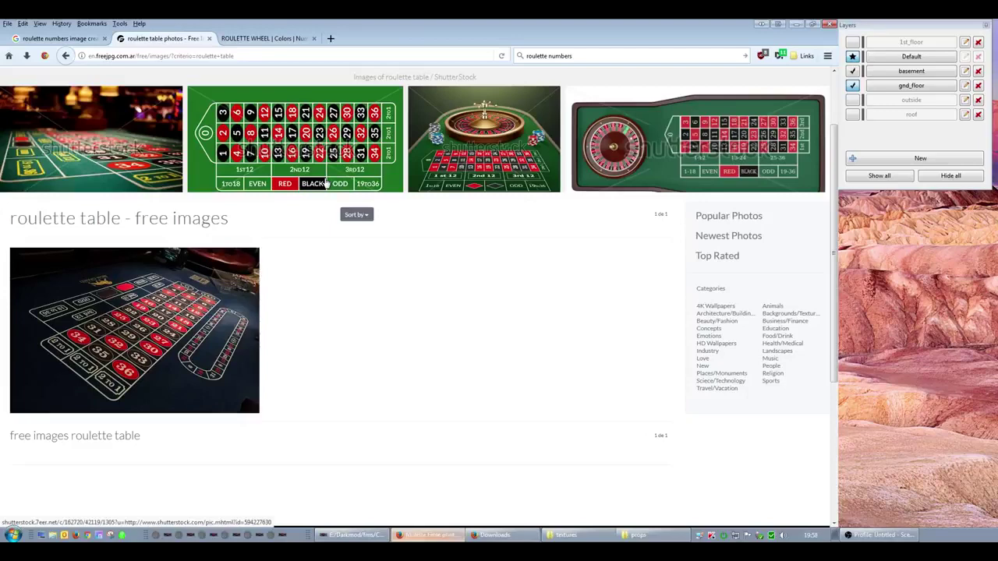
- Close the roulette wheel page, view the green roulette betting layout image on its own, and close it again
{"action": "right_click", "coordinate": [326, 183]}
{"action": "left_click", "coordinate": [267, 37]}
{"action": "left_click", "coordinate": [267, 37]}
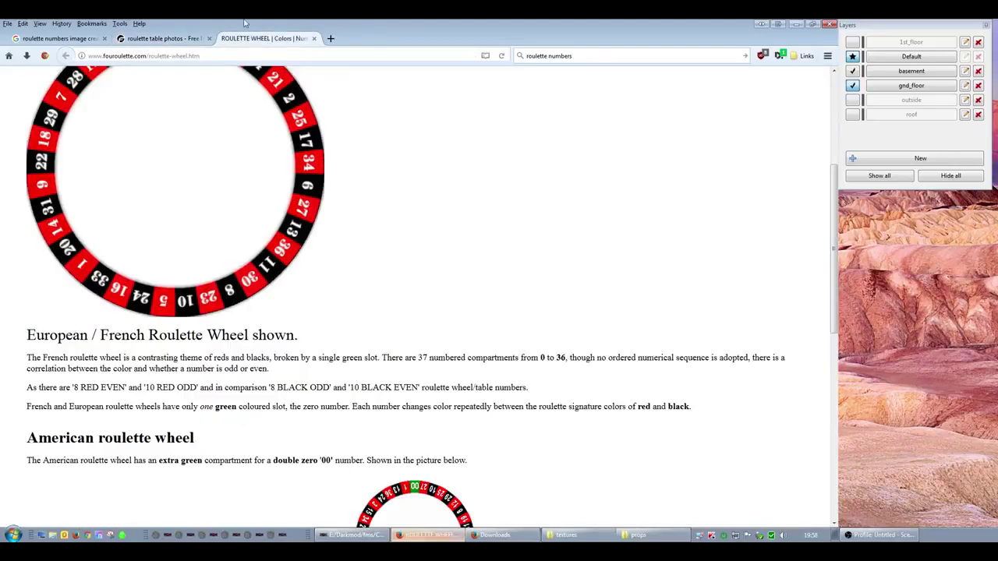
{"action": "middle_click", "coordinate": [269, 39]}
{"action": "right_click", "coordinate": [314, 178]}
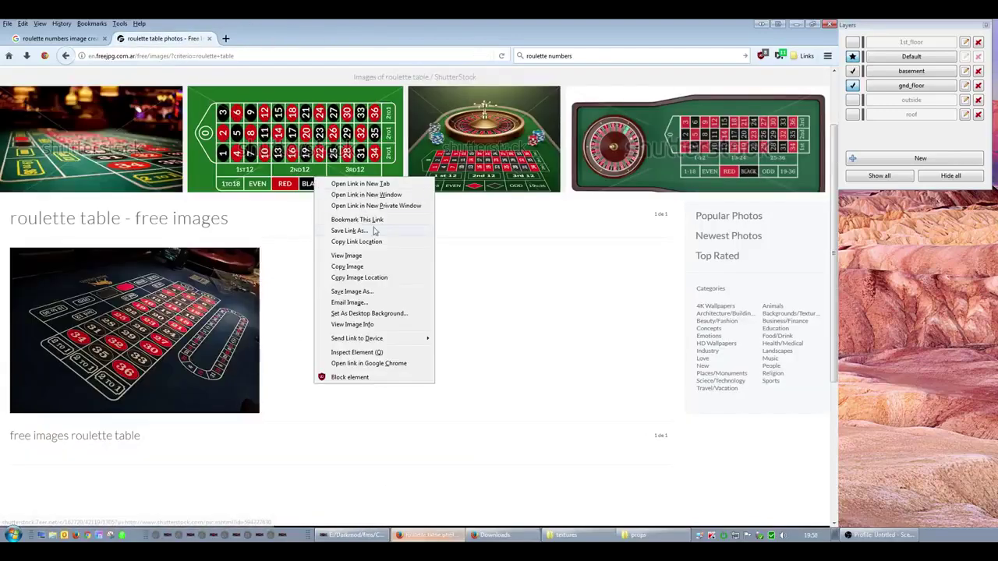
{"action": "left_click", "coordinate": [366, 256]}
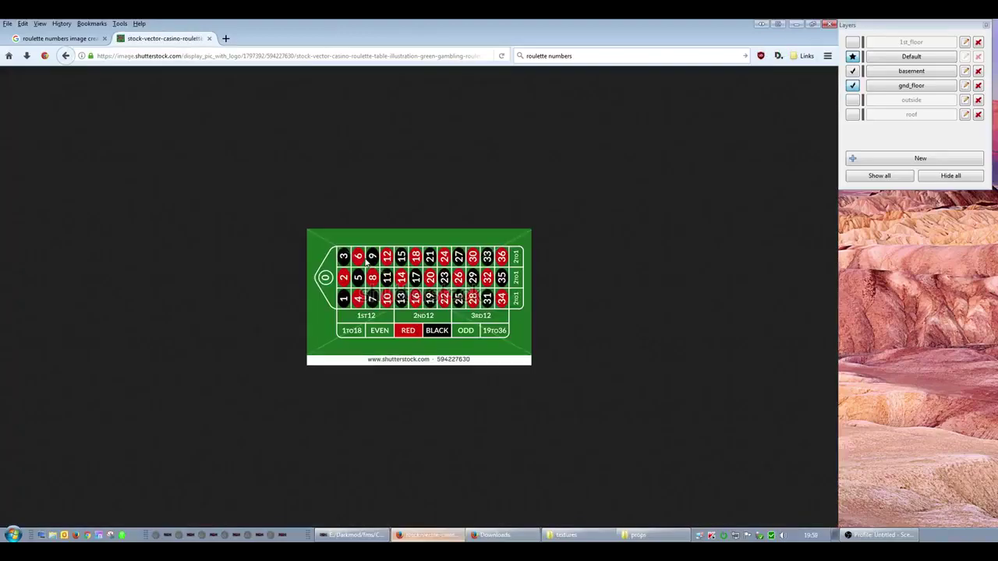
{"action": "left_click", "coordinate": [209, 39]}
- Change the Google Images search to "roulette table image creative commons" and look through the results
{"action": "scroll", "coordinate": [175, 124], "scroll_direction": "up", "scroll_amount": 5}
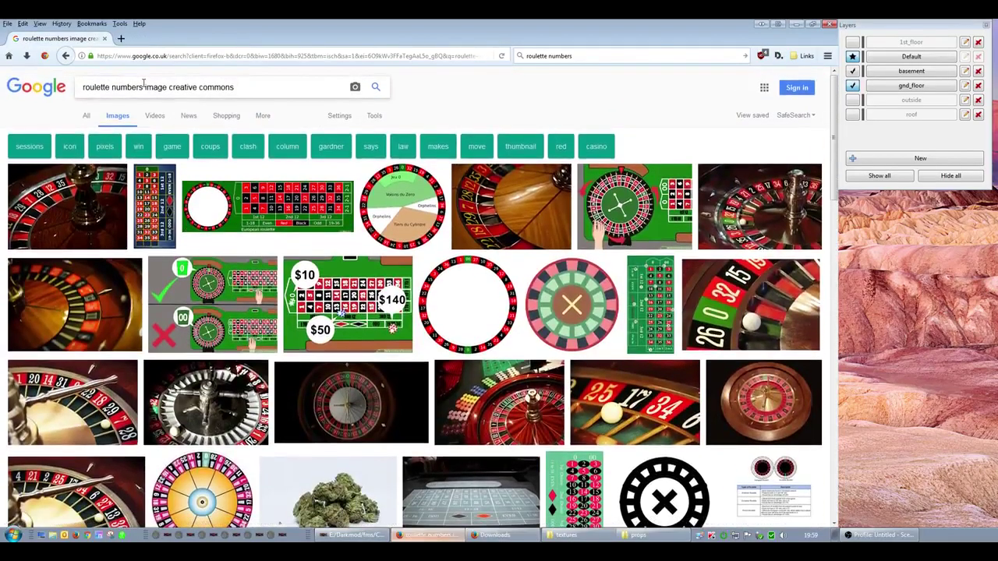
{"action": "mouse_move", "coordinate": [145, 88]}
{"action": "left_mouse_down"}
{"action": "mouse_move", "coordinate": [83, 87]}
{"action": "mouse_move", "coordinate": [141, 87]}
{"action": "left_mouse_up"}
{"action": "type", "text": "table"}
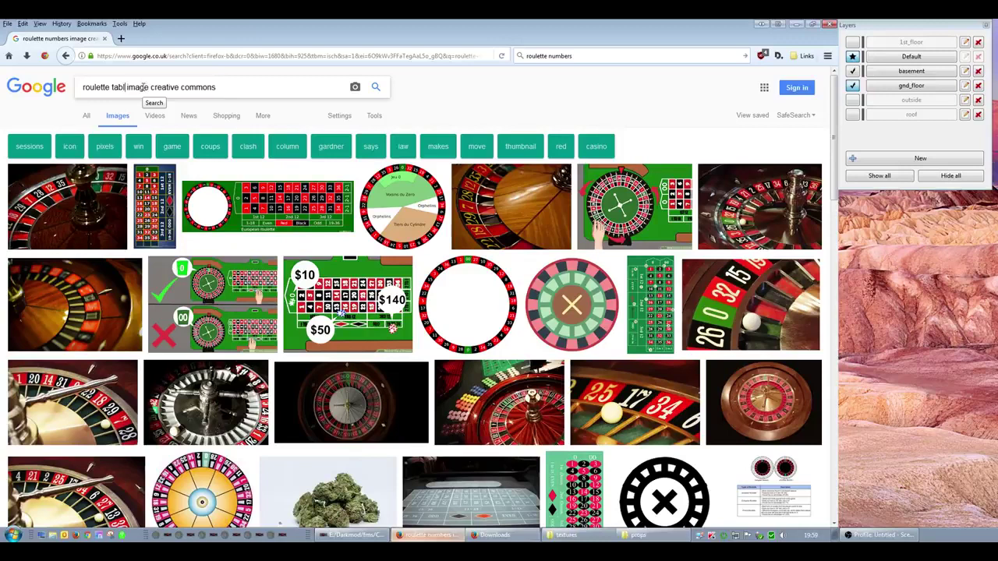
{"action": "key", "text": "Return"}
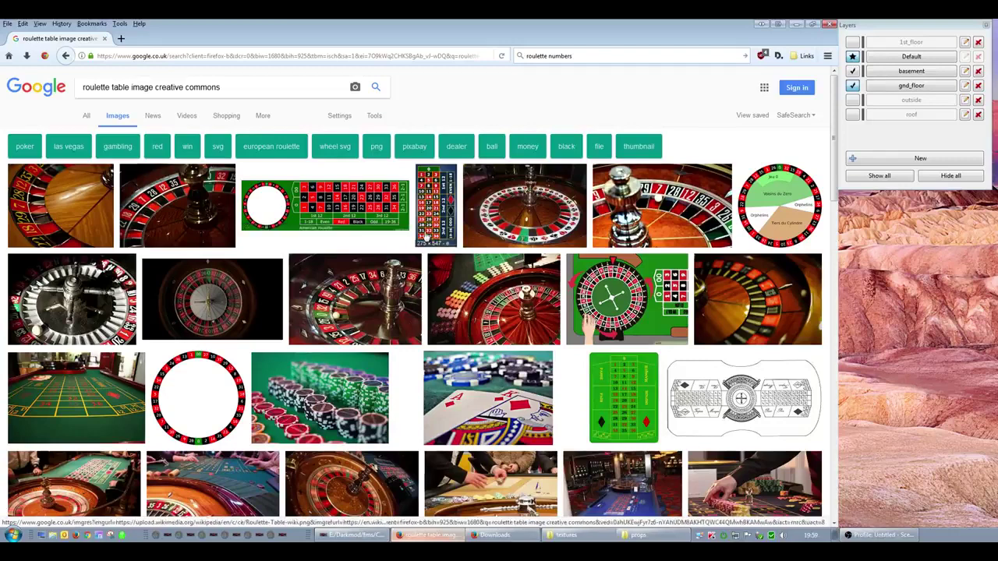
{"action": "scroll", "coordinate": [426, 237], "scroll_direction": "down", "scroll_amount": 4}
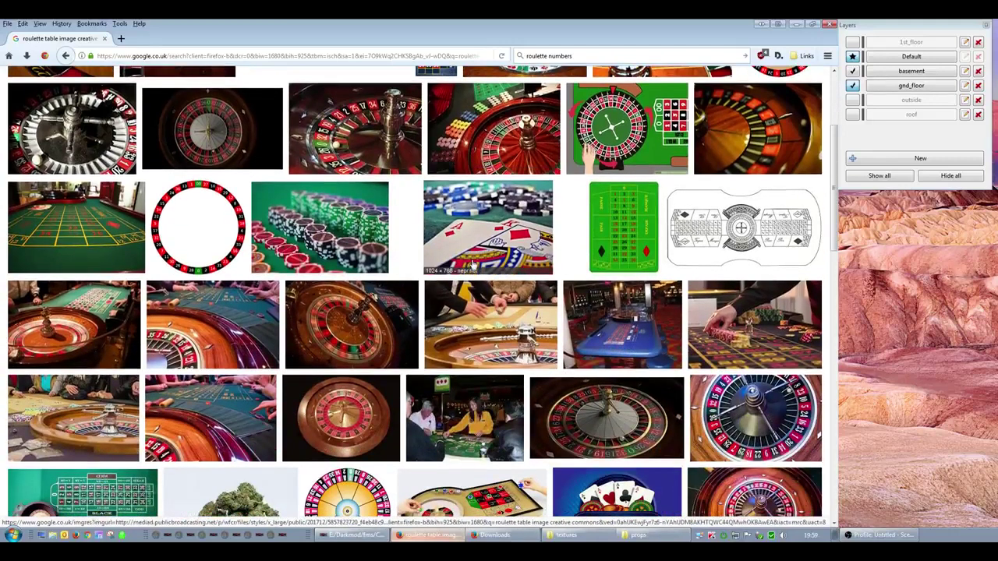
{"action": "scroll", "coordinate": [472, 266], "scroll_direction": "down", "scroll_amount": 5}
{"action": "scroll", "coordinate": [475, 264], "scroll_direction": "down", "scroll_amount": 1}
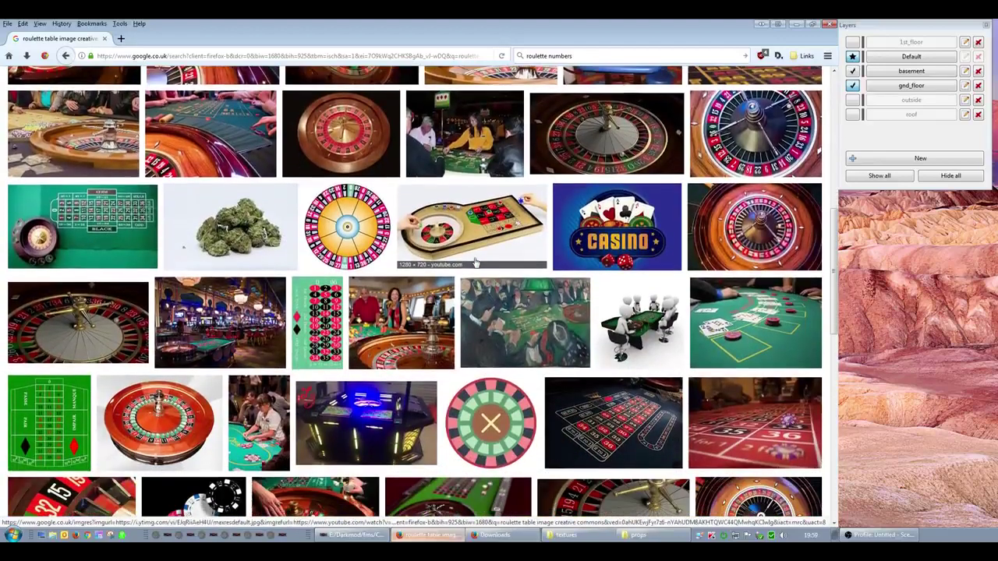
{"action": "scroll", "coordinate": [475, 264], "scroll_direction": "down", "scroll_amount": 10}
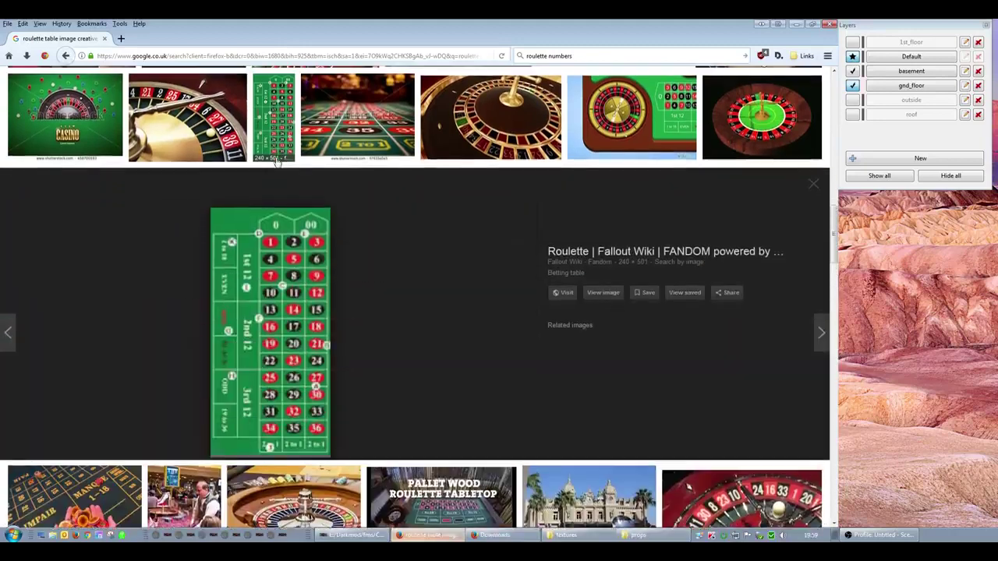
- Preview the Fallout Wiki green betting layout and two of its related images, the gamblingteachers.com and NCIG layouts
{"action": "left_click", "coordinate": [274, 160]}
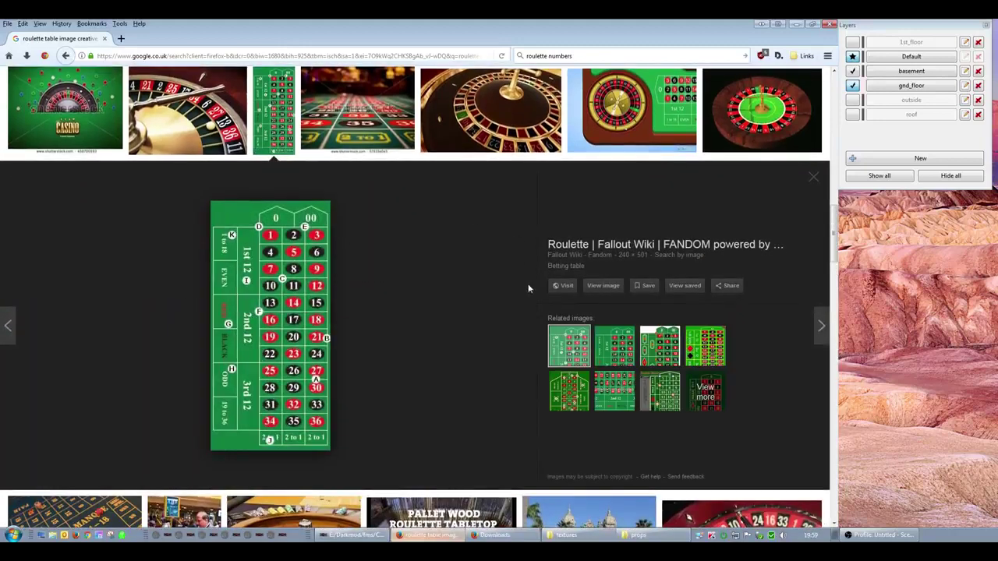
{"action": "left_click", "coordinate": [623, 352]}
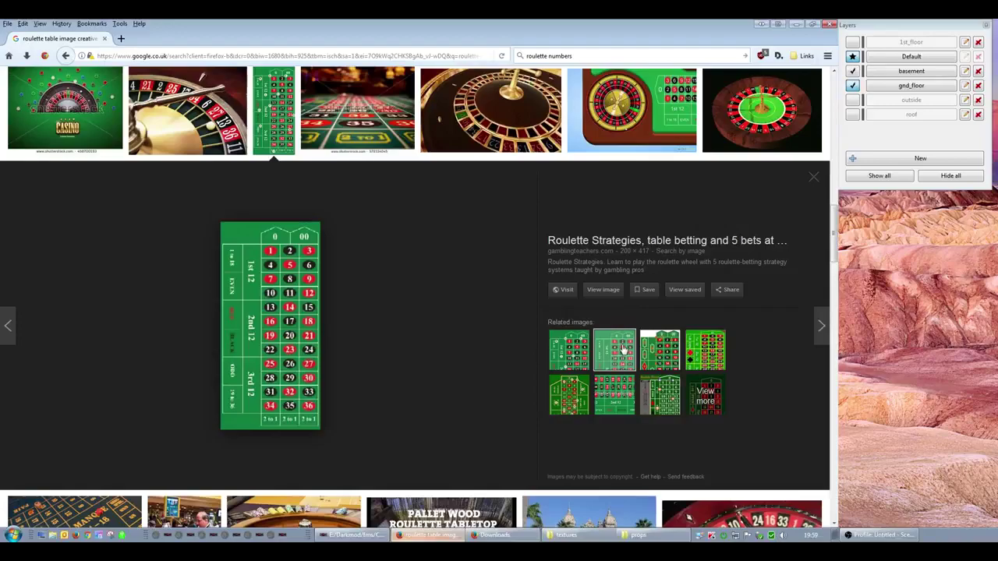
{"action": "left_click", "coordinate": [666, 359]}
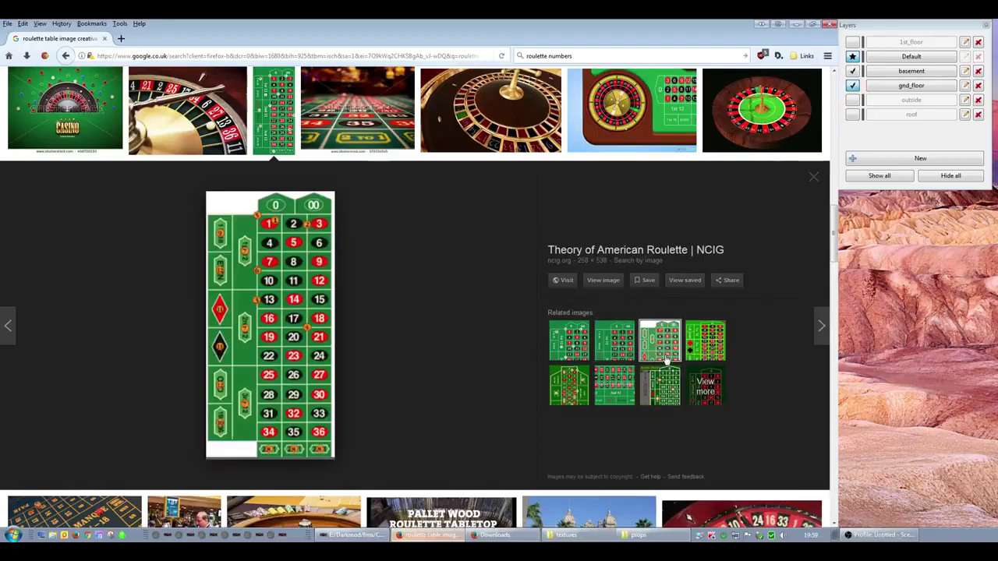
{"action": "scroll", "coordinate": [265, 170], "scroll_direction": "down", "scroll_amount": 6}
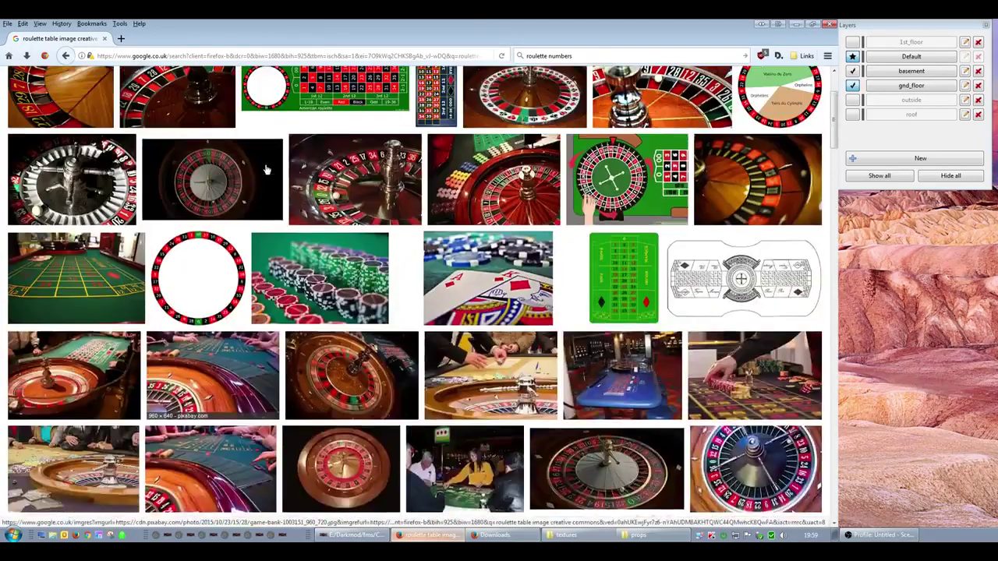
{"action": "scroll", "coordinate": [266, 170], "scroll_direction": "up", "scroll_amount": 3}
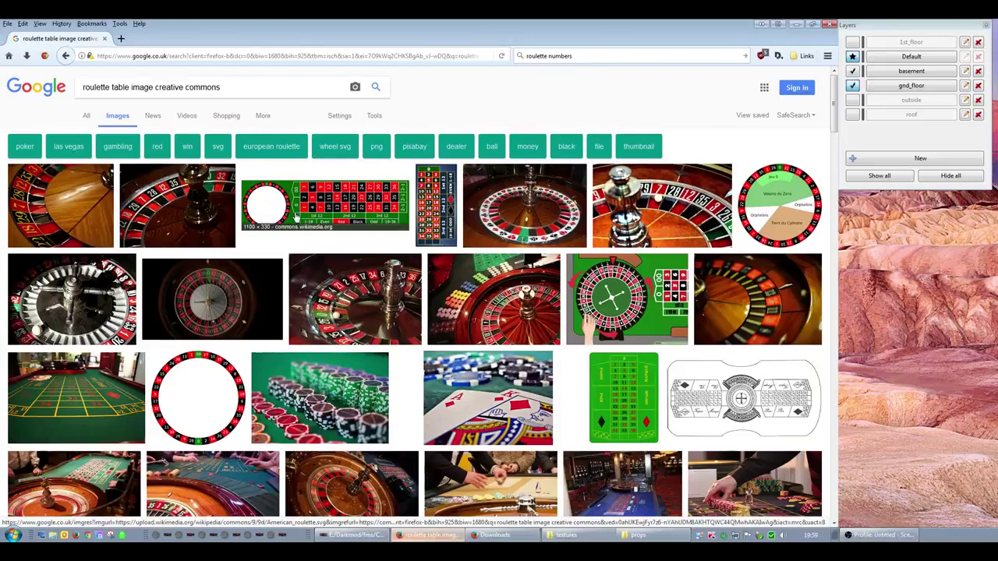
- Open the Wikimedia Commons page of the American roulette.svg image result and review its licensing terms
{"action": "left_click", "coordinate": [296, 216]}
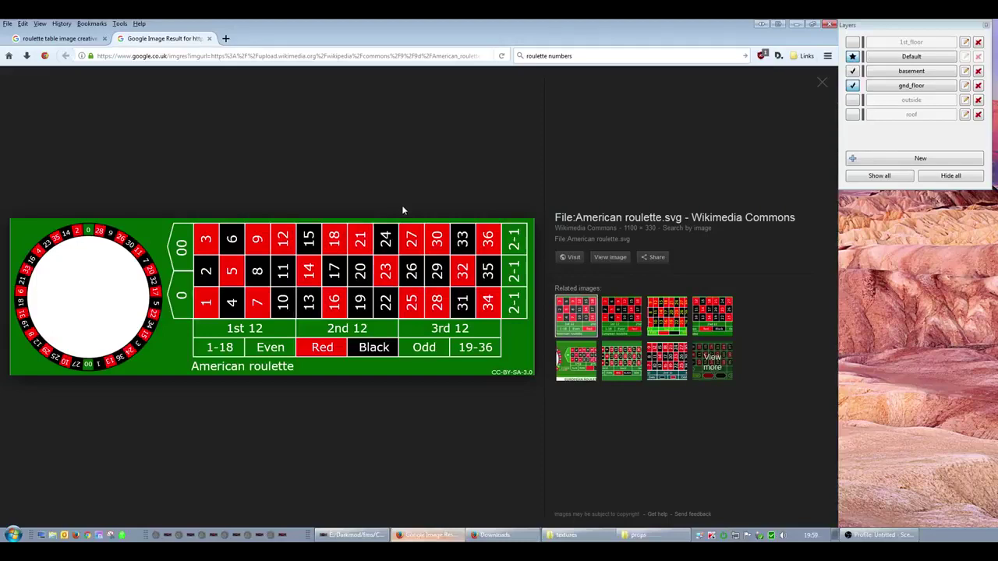
{"action": "left_click", "coordinate": [570, 258]}
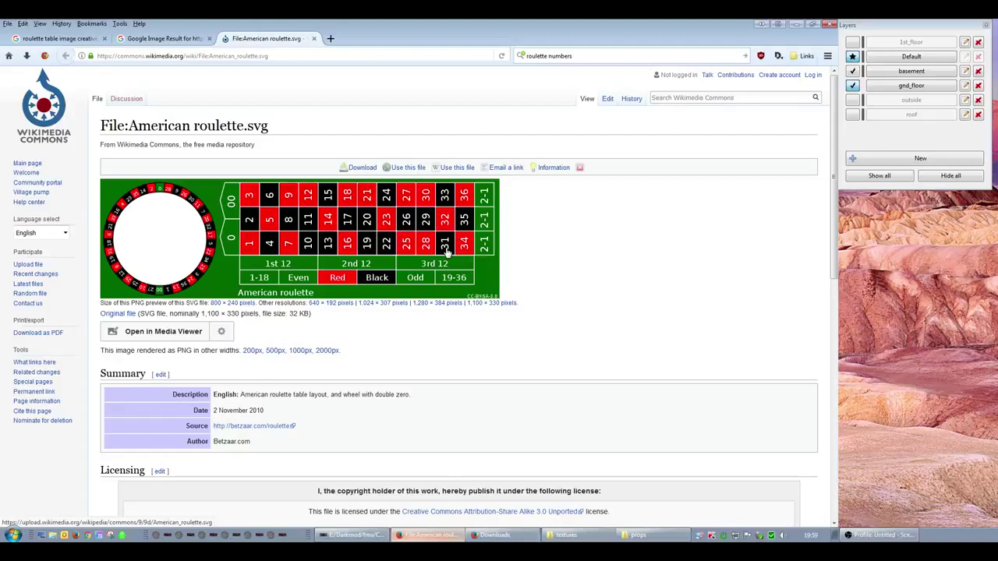
{"action": "scroll", "coordinate": [446, 249], "scroll_direction": "down", "scroll_amount": 3}
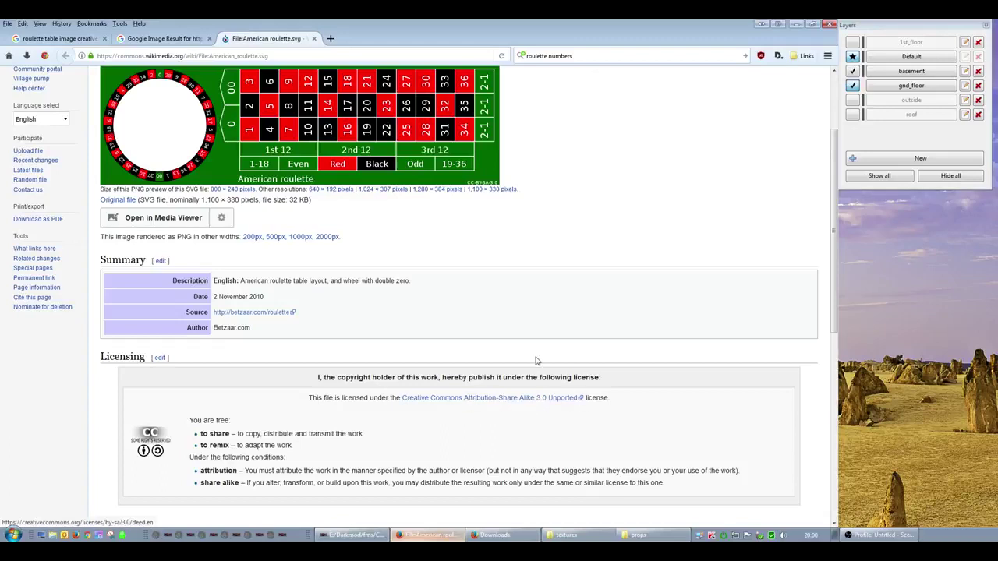
{"action": "scroll", "coordinate": [407, 248], "scroll_direction": "up", "scroll_amount": 3}
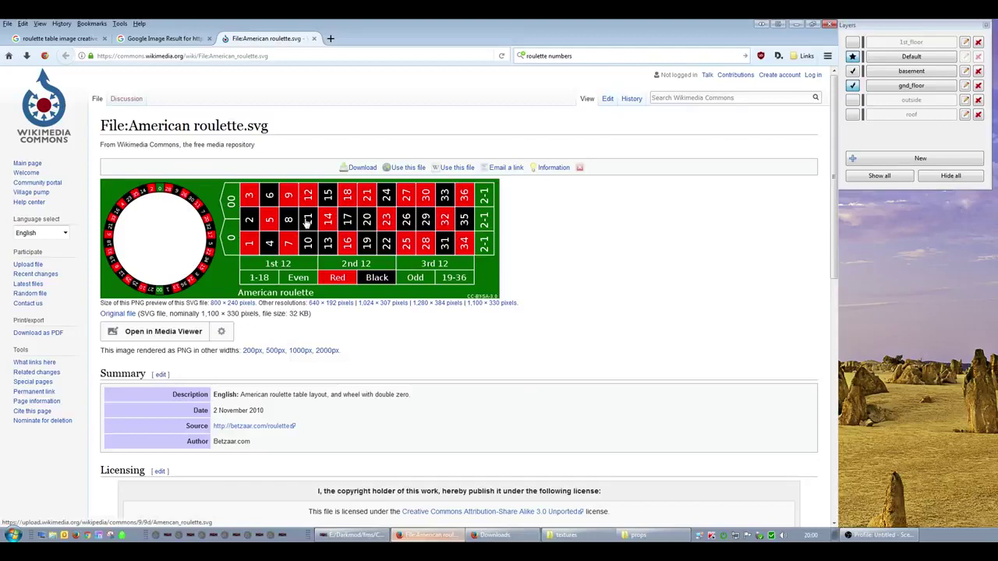
- Save the American roulette layout image as roulette_table.png in the Cleaning mission's textures folder
{"action": "right_click", "coordinate": [307, 220]}
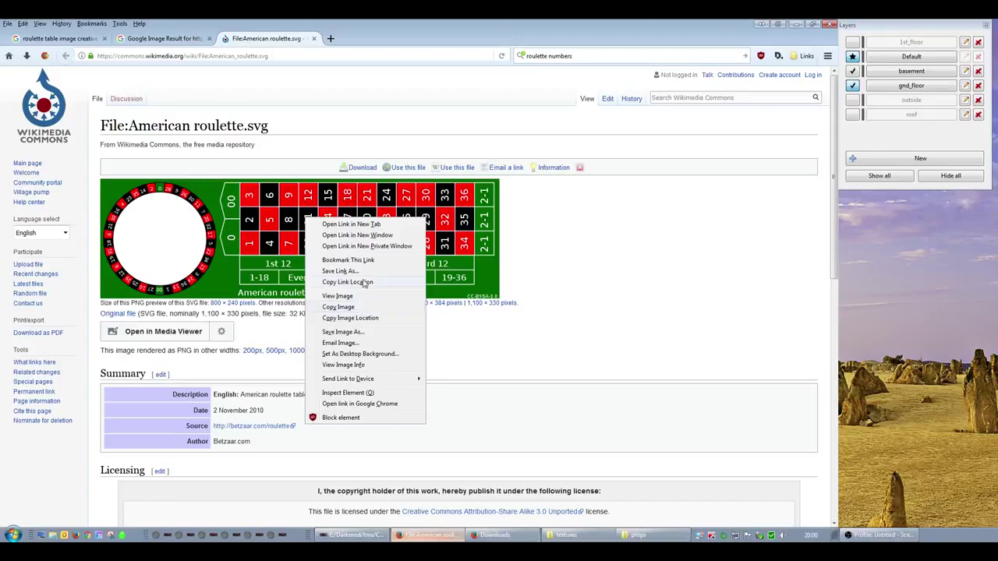
{"action": "left_click", "coordinate": [363, 333]}
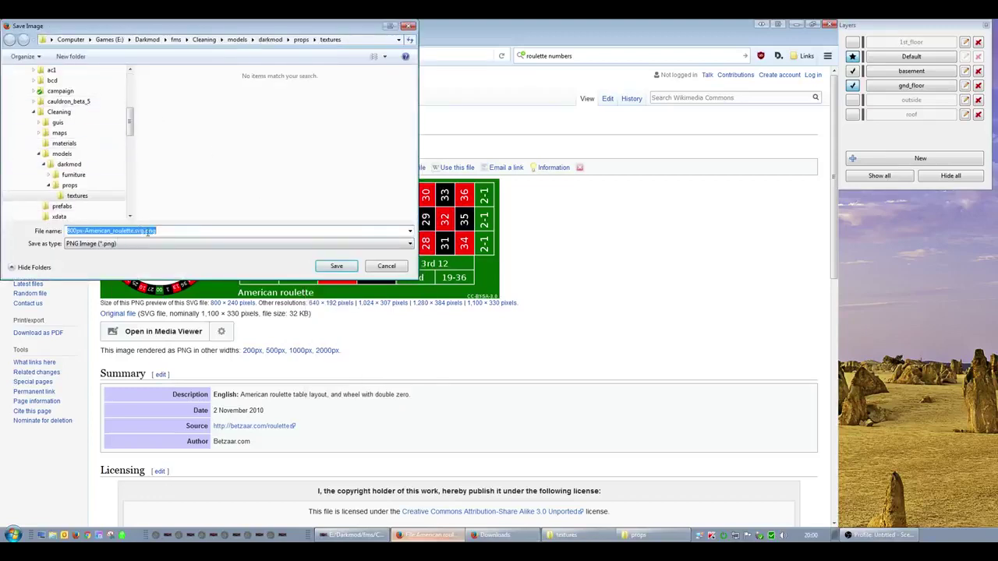
{"action": "mouse_move", "coordinate": [145, 231]}
{"action": "left_mouse_down"}
{"action": "mouse_move", "coordinate": [122, 231]}
{"action": "mouse_move", "coordinate": [135, 230]}
{"action": "left_mouse_up"}
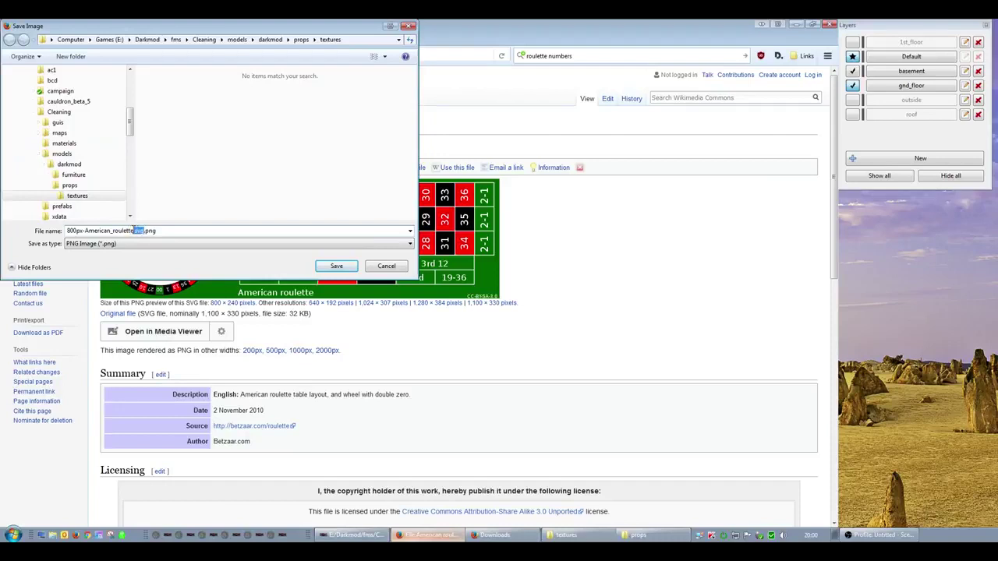
{"action": "type", "text": "_table"}
{"action": "left_click_drag", "start_coordinate": [113, 231], "coordinate": [66, 231]}
{"action": "key", "text": "BackSpace"}
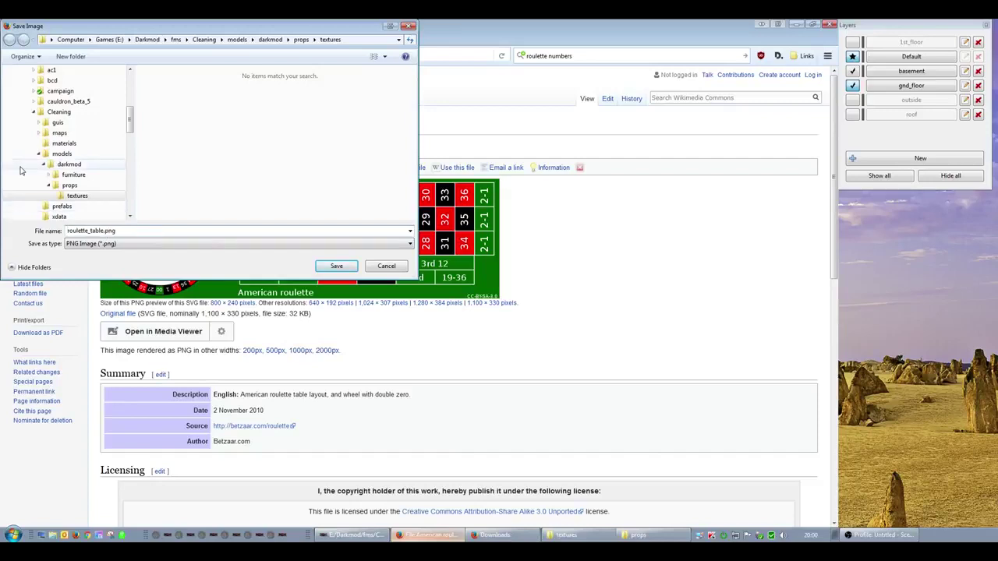
{"action": "key", "text": "Return"}
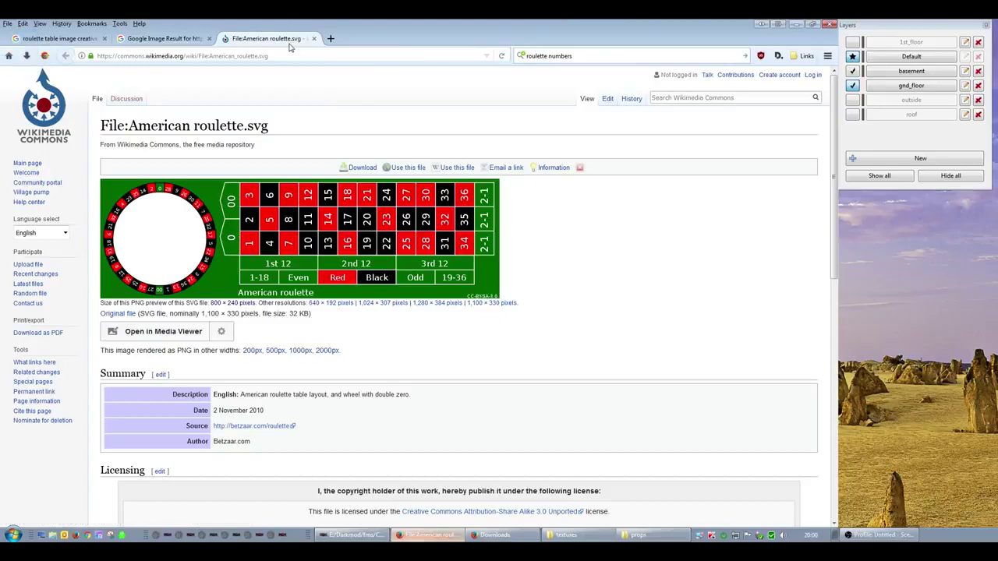
- Close the Wikimedia Commons page and the image result page, and look through more roulette table results
{"action": "middle_click", "coordinate": [290, 41]}
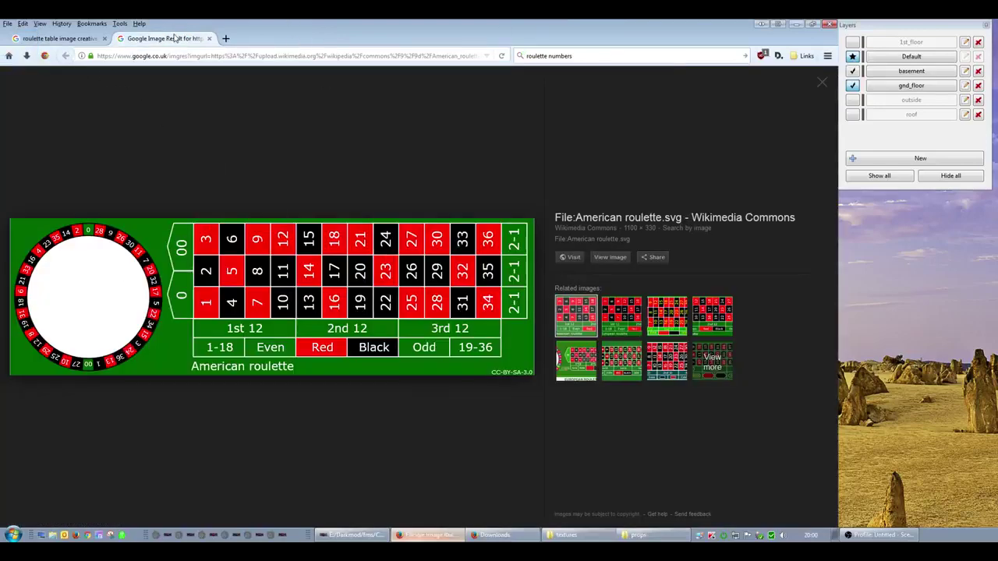
{"action": "middle_click", "coordinate": [173, 39]}
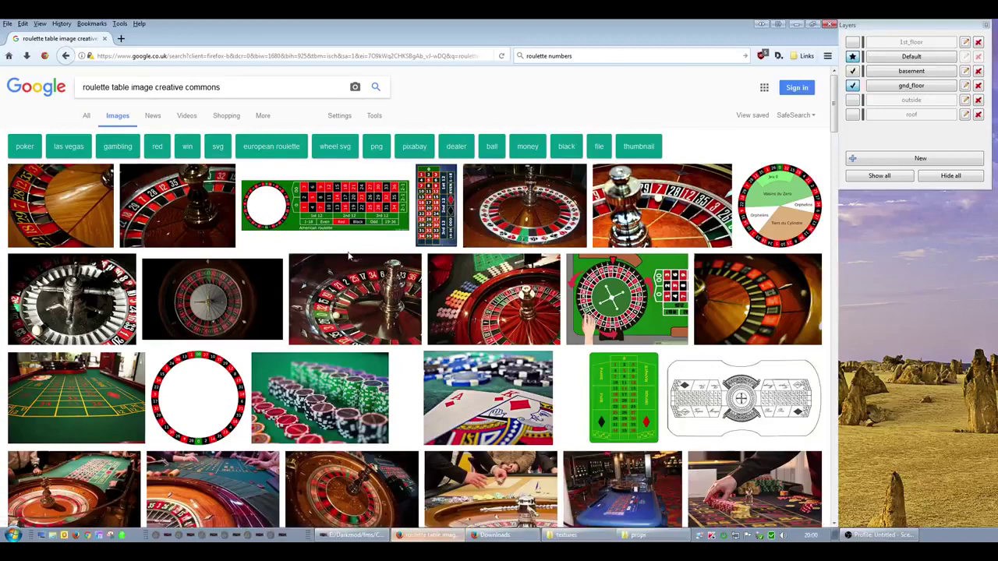
{"action": "scroll", "coordinate": [349, 255], "scroll_direction": "down", "scroll_amount": 3}
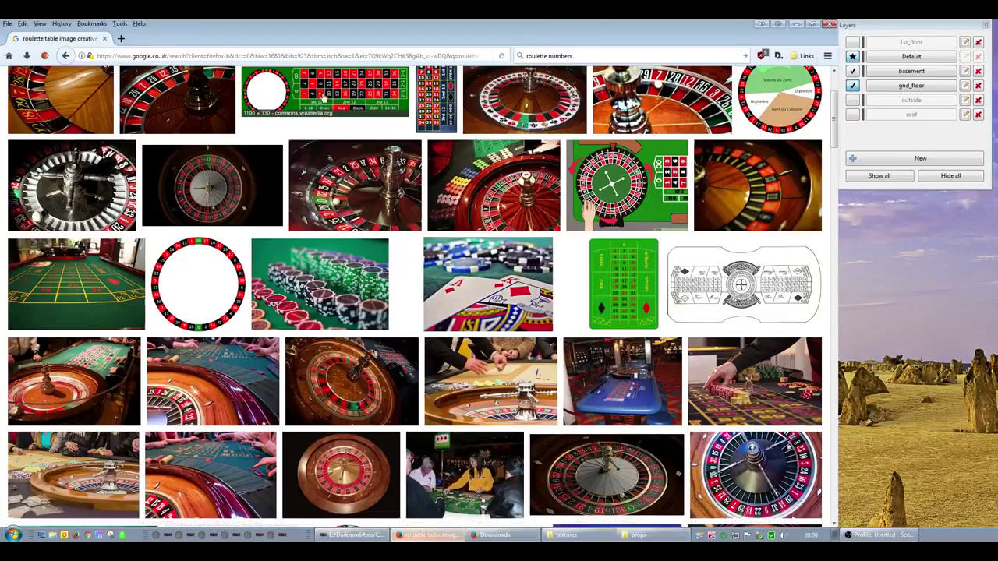
{"action": "scroll", "coordinate": [347, 282], "scroll_direction": "down", "scroll_amount": 9}
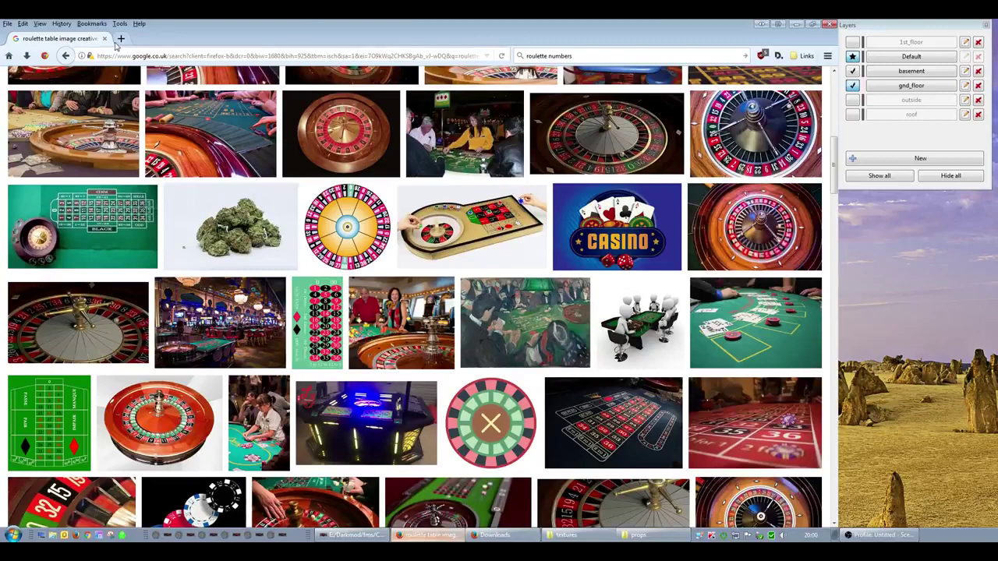
- Search the web for "who invented roulette" on a separate page, read the answer and close that page
{"action": "left_click", "coordinate": [121, 39]}
{"action": "double_click", "coordinate": [560, 56]}
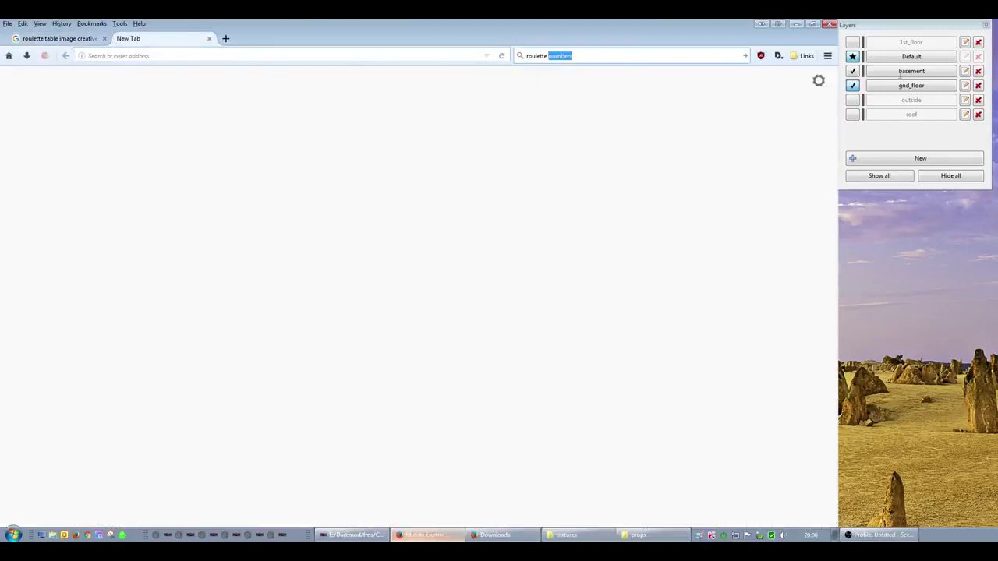
{"action": "key", "text": "BackSpace"}
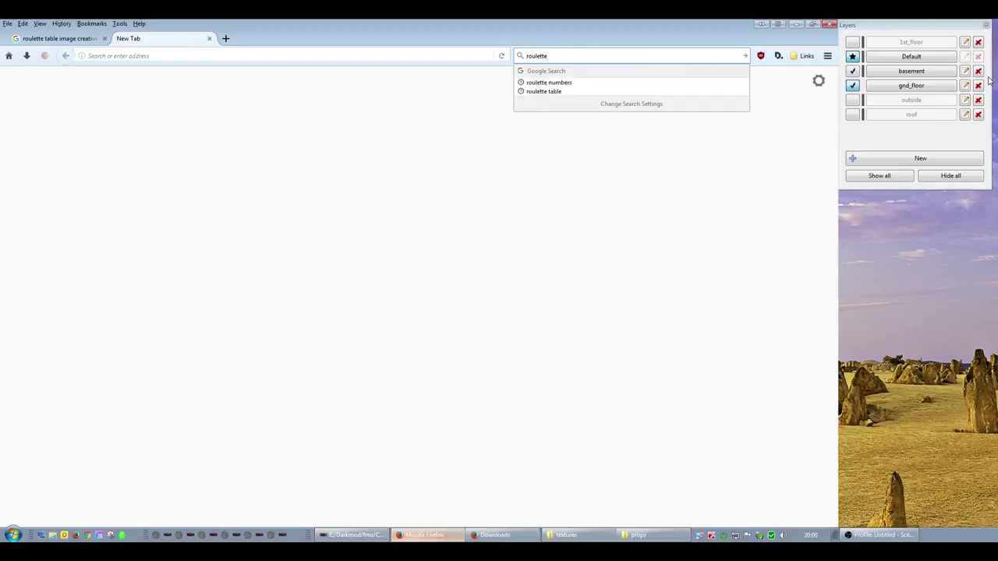
{"action": "key", "text": "Home"}
{"action": "type", "text": "who invent"}
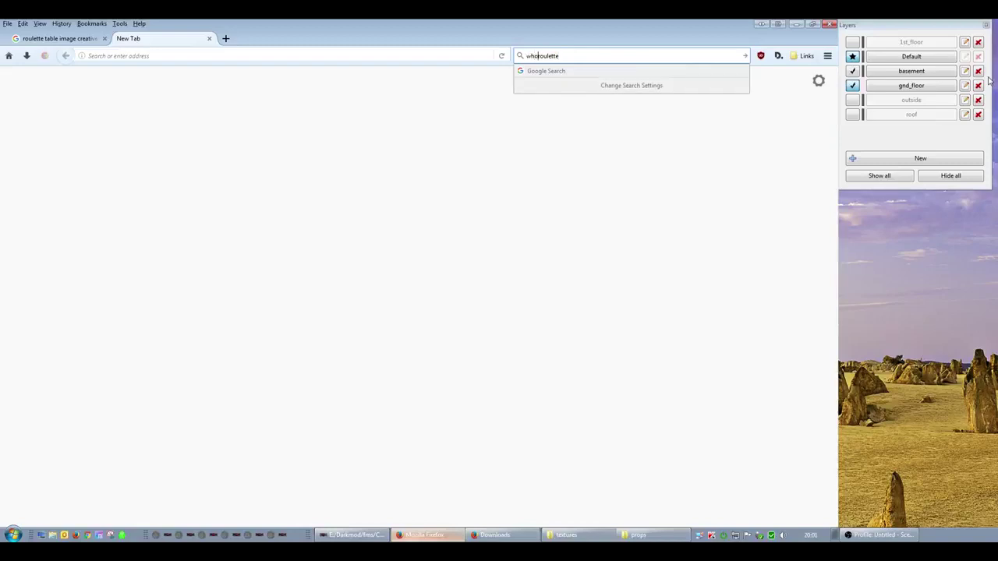
{"action": "type", "text": "ed"}
{"action": "key", "text": "Return"}
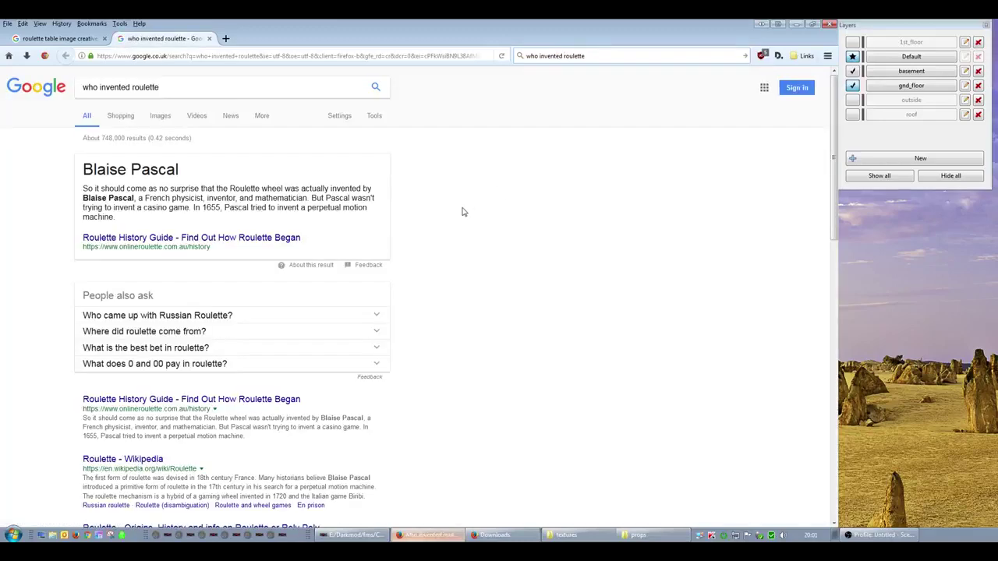
{"action": "left_click", "coordinate": [208, 39]}
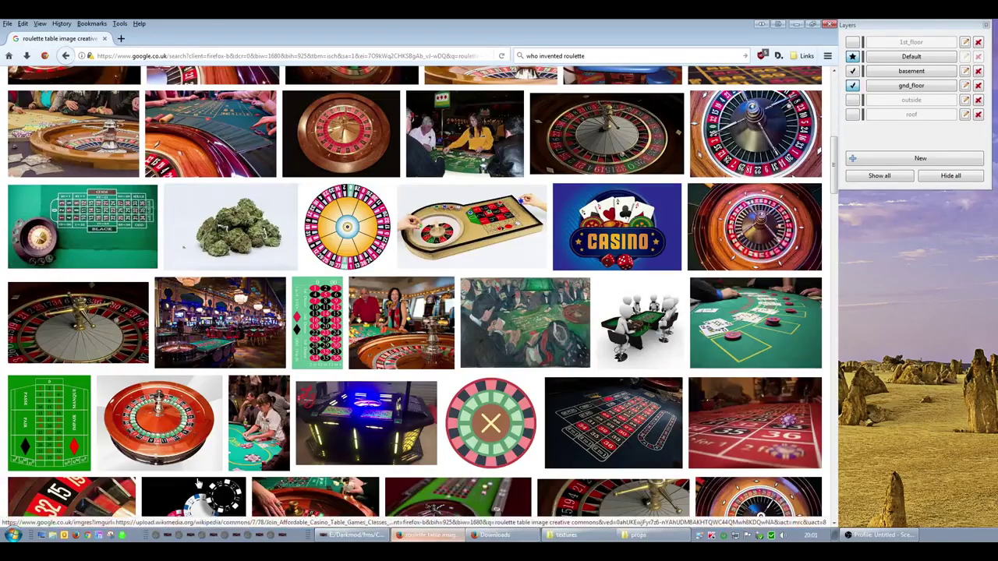
- Close the Firefox browser window and the TdmSvn textures folder window, leaving the Cleaning props folder on screen
{"action": "scroll", "coordinate": [231, 456], "scroll_direction": "down", "scroll_amount": 6}
{"action": "scroll", "coordinate": [230, 456], "scroll_direction": "down", "scroll_amount": 4}
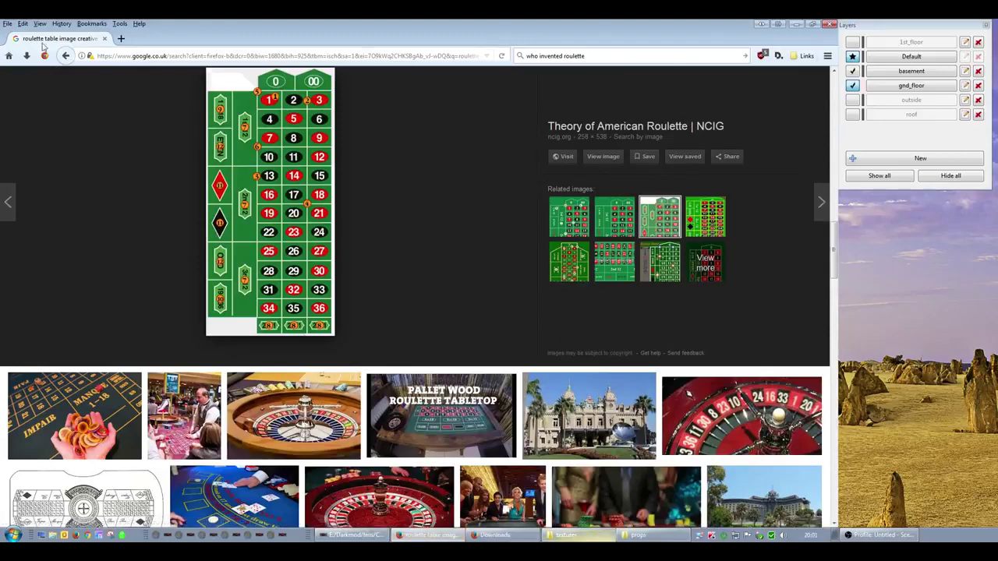
{"action": "left_click", "coordinate": [828, 24]}
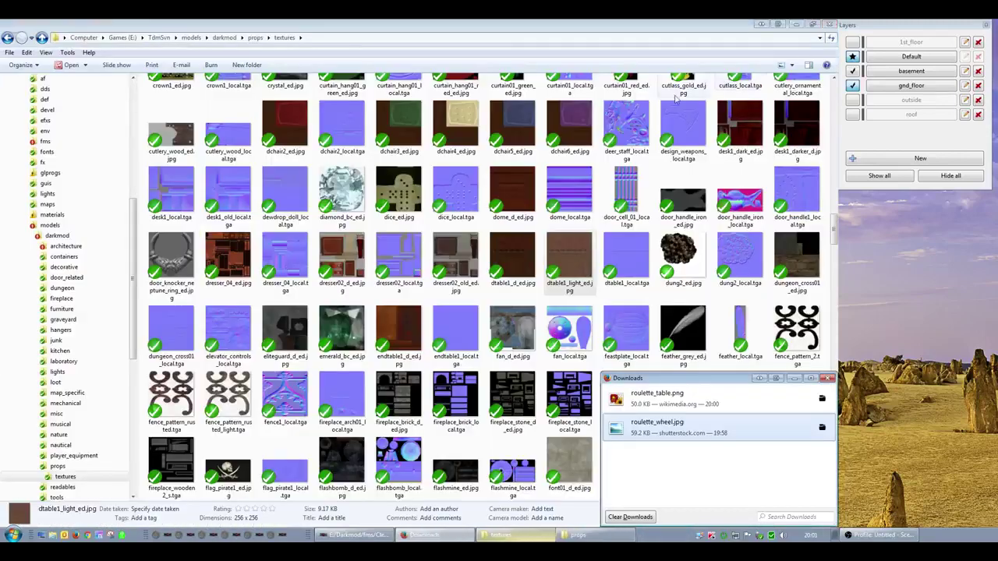
{"action": "left_click", "coordinate": [830, 24]}
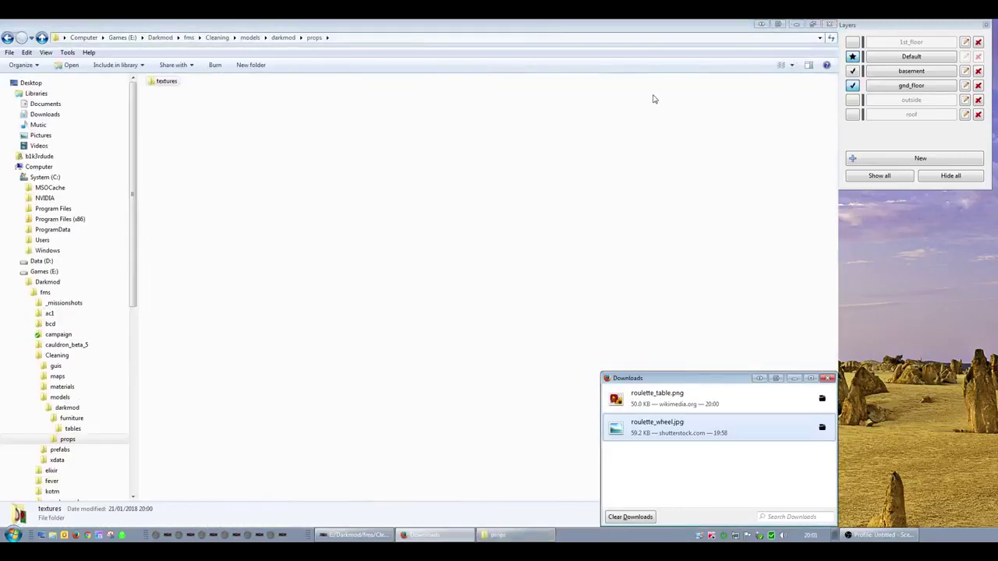
- Close the Cleaning props folder window, clear the finished downloads list and close it to return to the map editor
{"action": "left_click", "coordinate": [830, 24]}
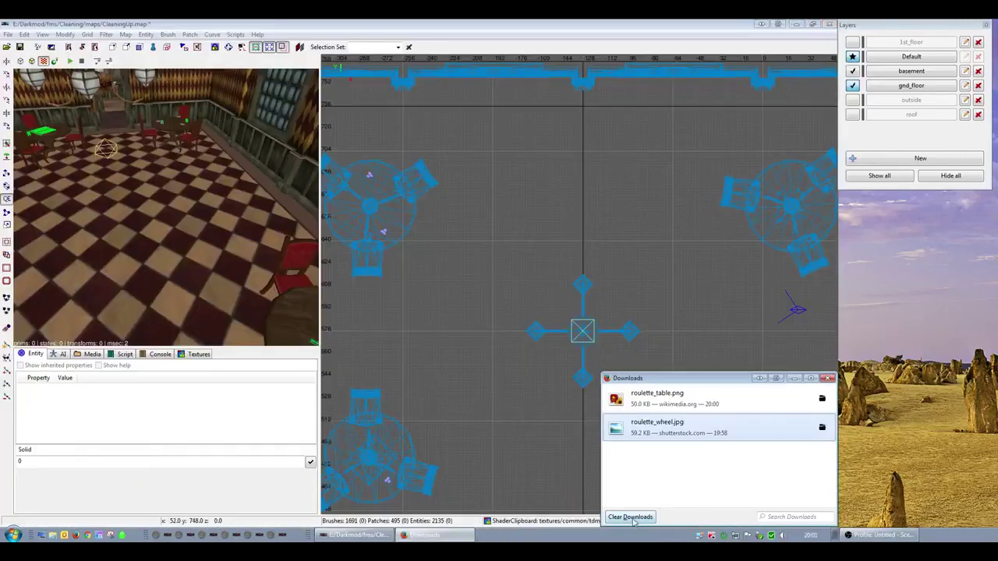
{"action": "left_click", "coordinate": [631, 517]}
{"action": "left_click", "coordinate": [828, 378]}
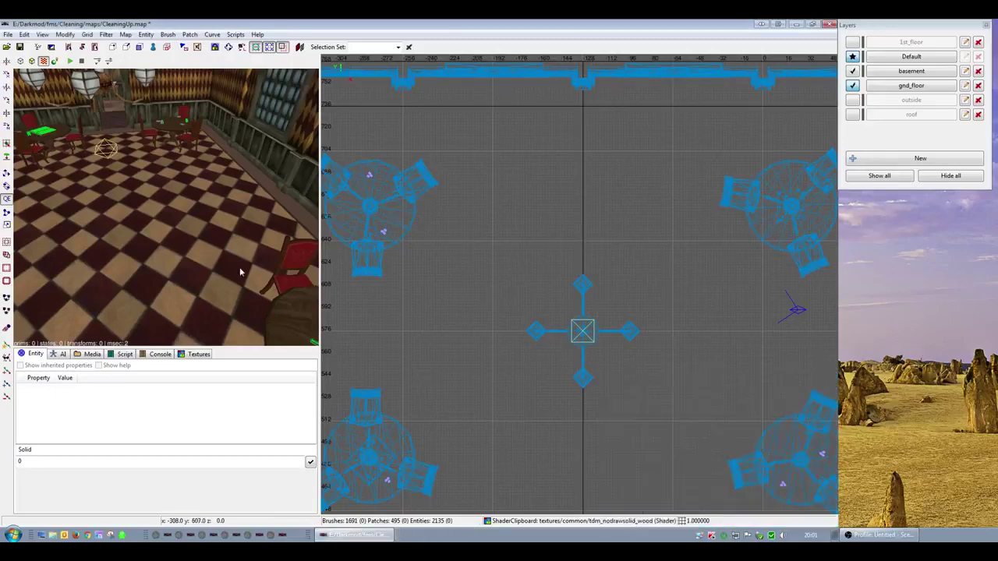
- Look over the card room's tables and checkered floor, and inspect the gas chandelier hanging in its centre
{"action": "right_click", "coordinate": [216, 260]}
{"action": "scroll", "coordinate": [417, 283], "scroll_direction": "down", "scroll_amount": 3}
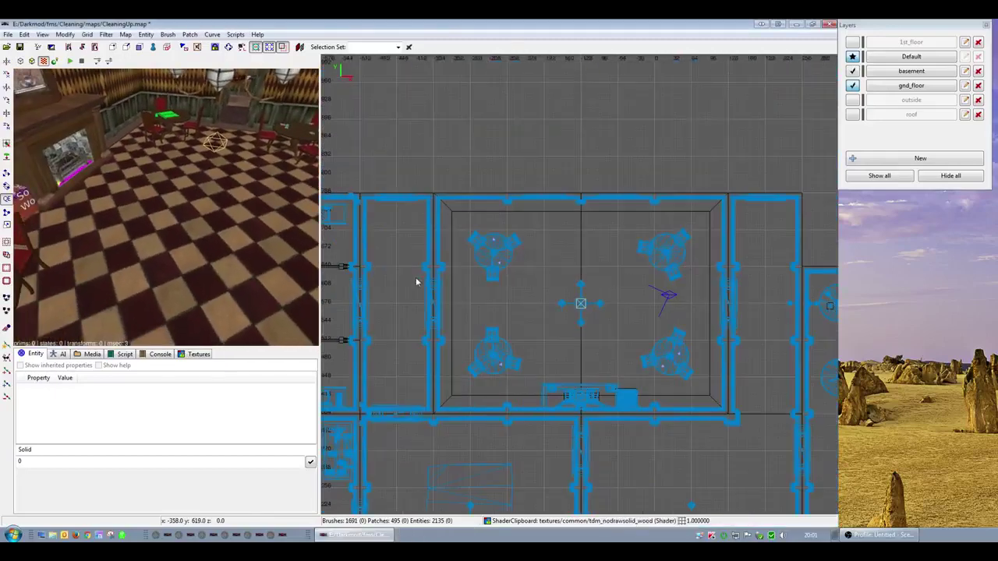
{"action": "scroll", "coordinate": [416, 282], "scroll_direction": "up", "scroll_amount": 3}
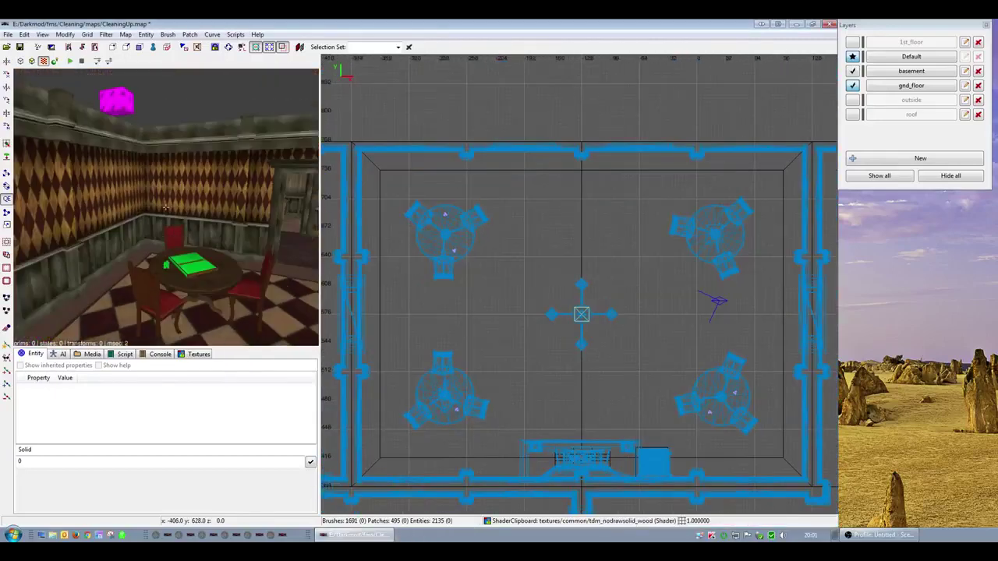
{"action": "key", "text": "Up"}
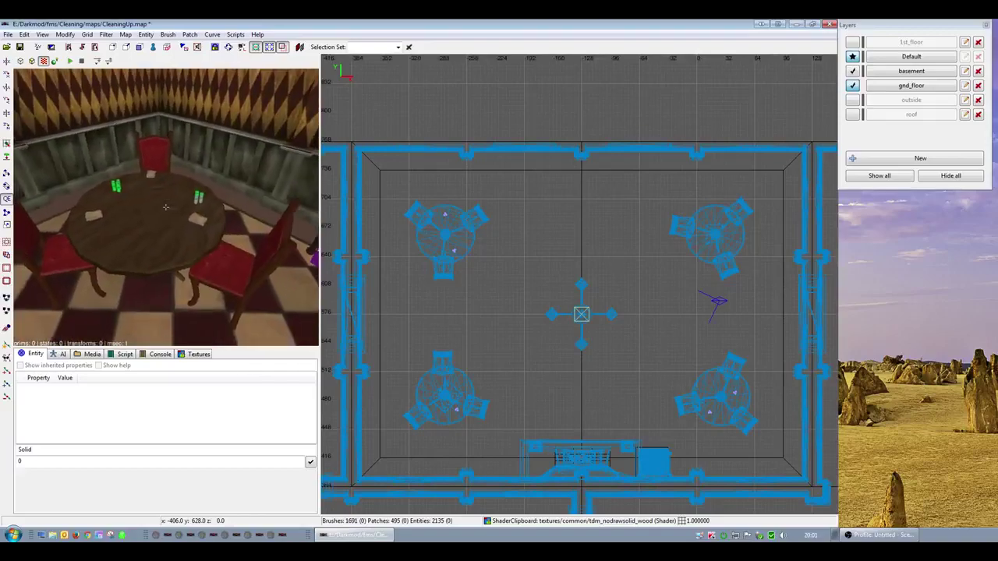
{"action": "right_click_drag", "start_coordinate": [165, 206], "coordinate": [165, 206]}
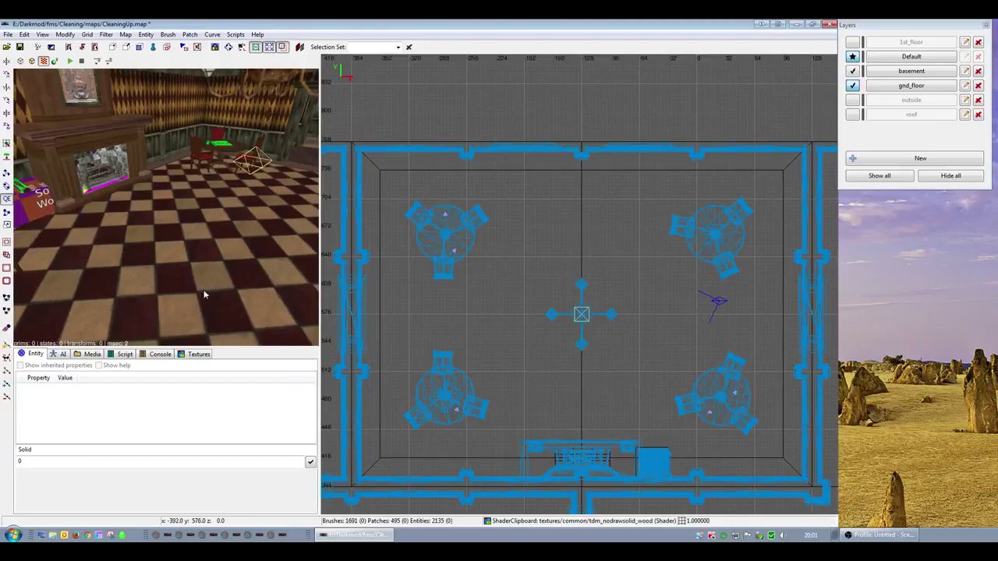
{"action": "right_click_drag", "start_coordinate": [204, 295], "coordinate": [163, 249]}
{"action": "left_click", "coordinate": [145, 177], "text": "shift"}
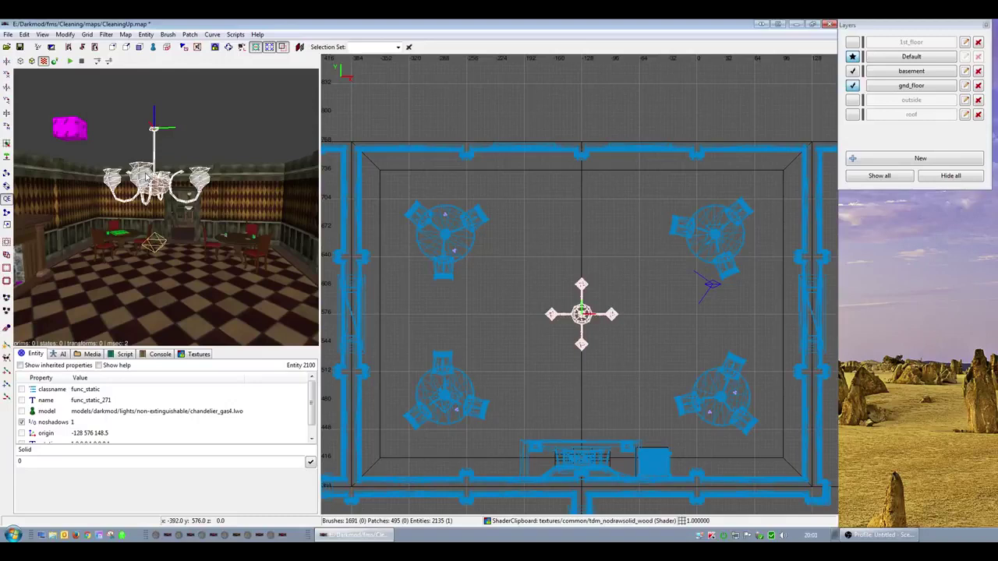
- Show the 1st_floor layer, inspect the ornate chandelier above the dining table, and hide the layer again
{"action": "left_click", "coordinate": [852, 42]}
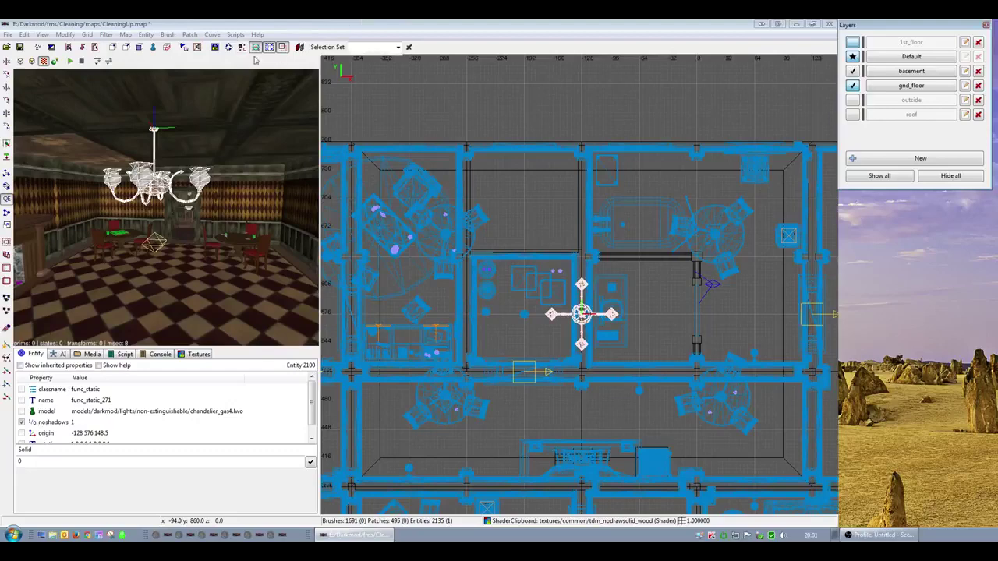
{"action": "right_click", "coordinate": [175, 148]}
{"action": "key", "text": "Up"}
{"action": "key", "text": "Up"}
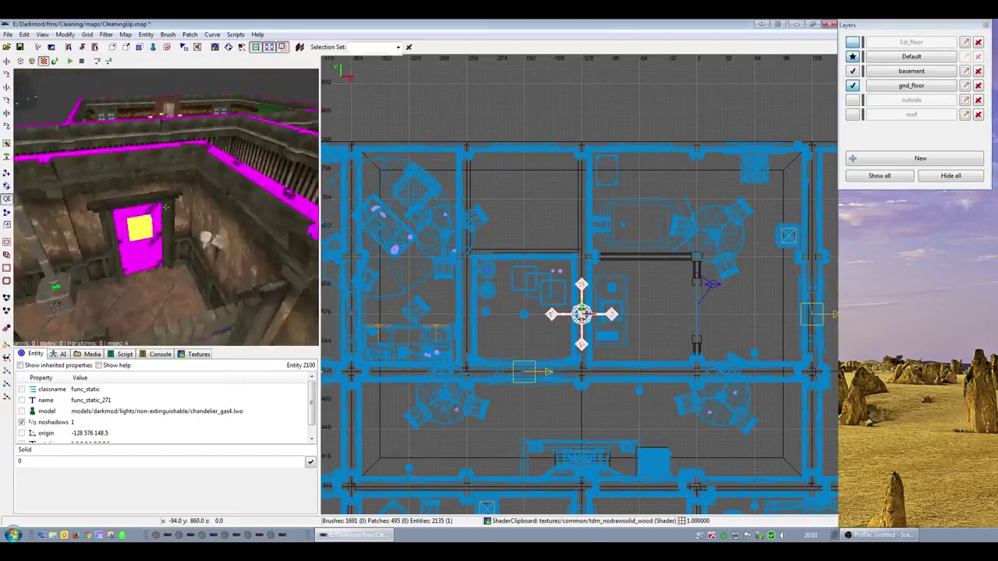
{"action": "right_click", "coordinate": [249, 229]}
{"action": "key", "text": "Escape"}
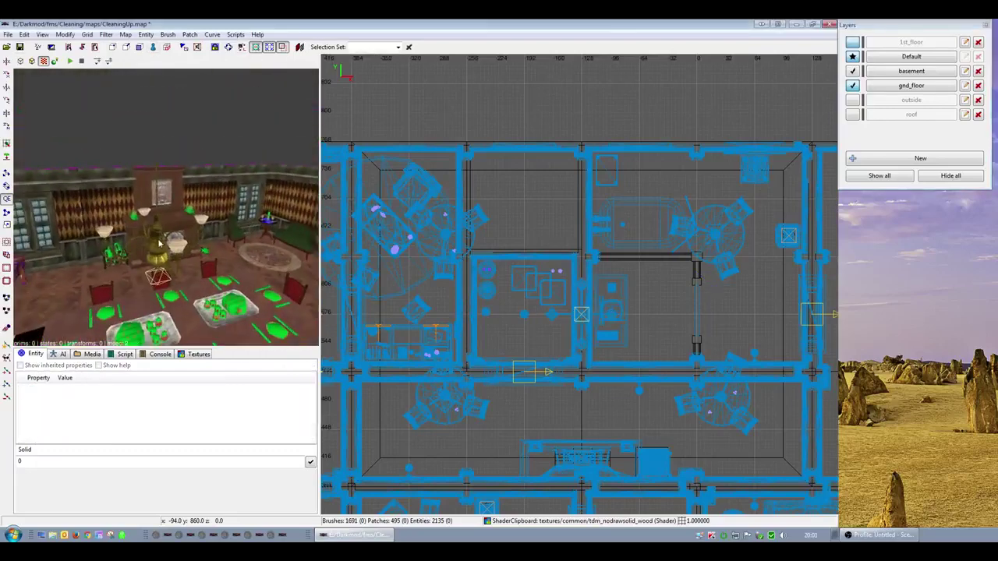
{"action": "left_click", "coordinate": [152, 246], "text": "shift"}
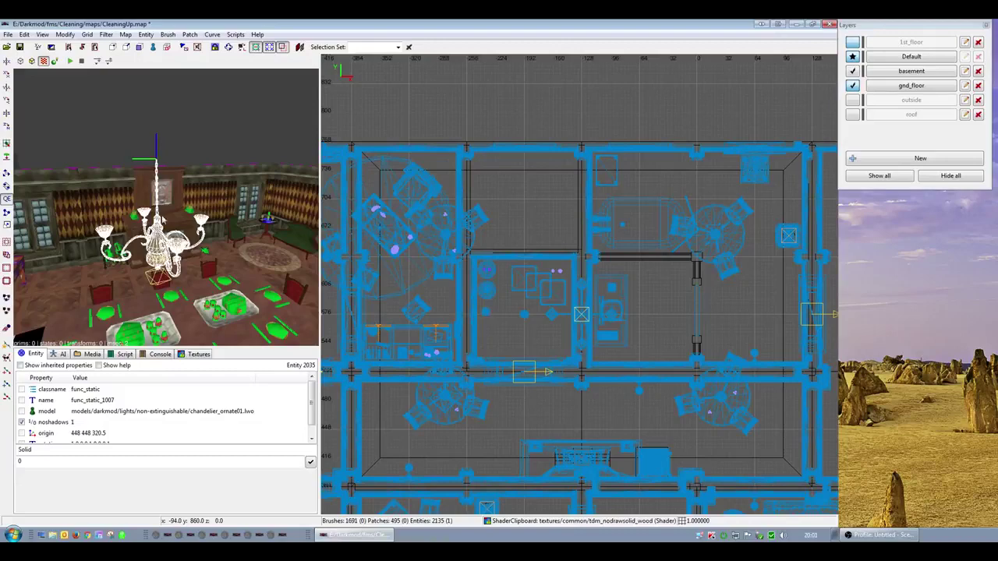
{"action": "right_click", "coordinate": [158, 234]}
{"action": "key", "text": "Up"}
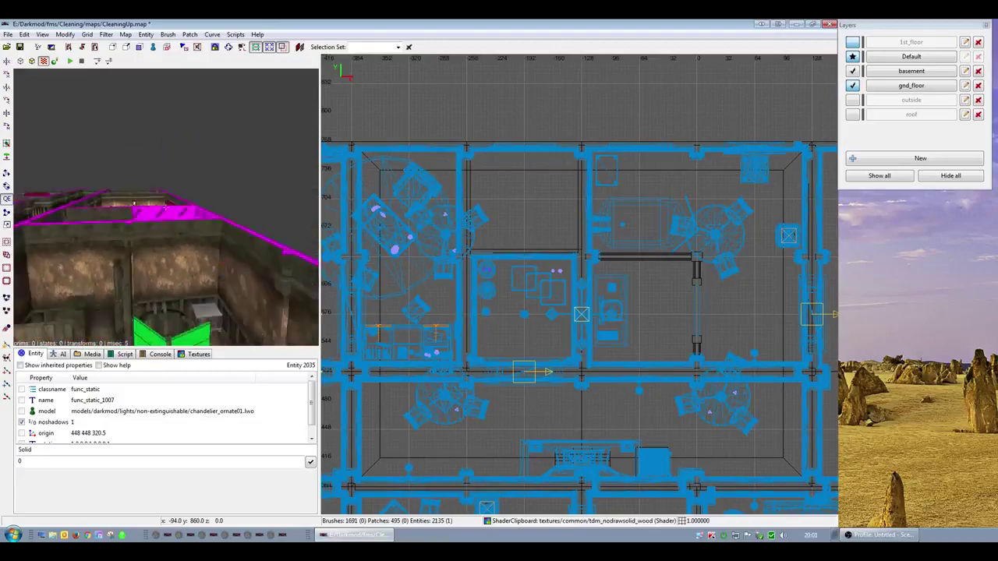
{"action": "key", "text": "Up"}
{"action": "right_click", "coordinate": [165, 207]}
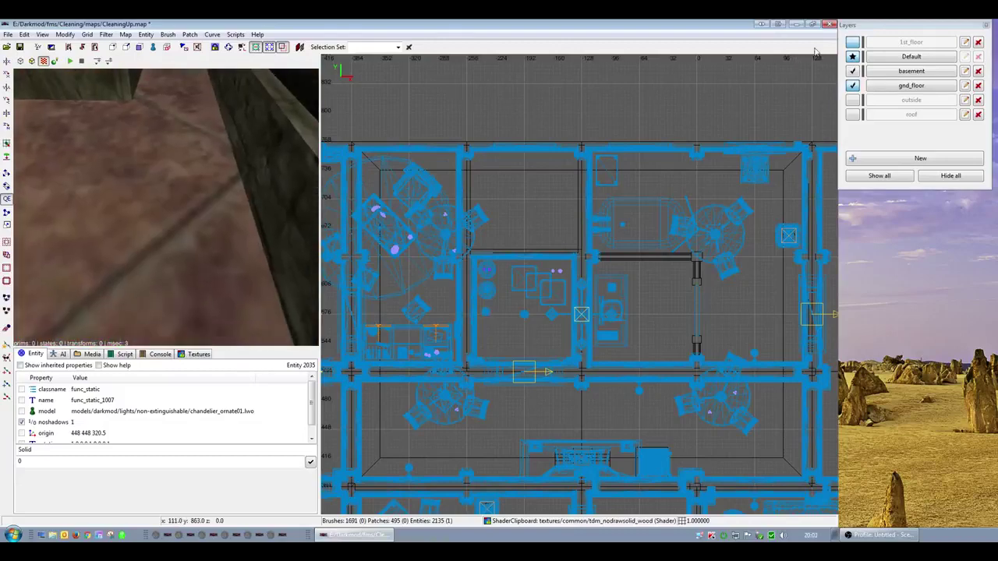
{"action": "left_click", "coordinate": [853, 43]}
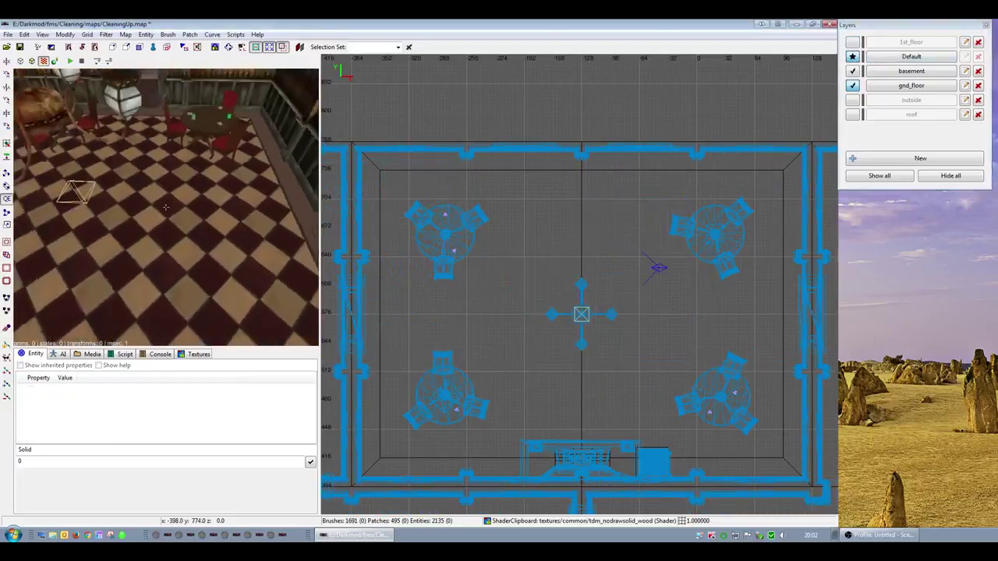
- Show the 1st_floor layer again and inspect the mismatched plaster ceiling brush over the card room
{"action": "right_click", "coordinate": [102, 200]}
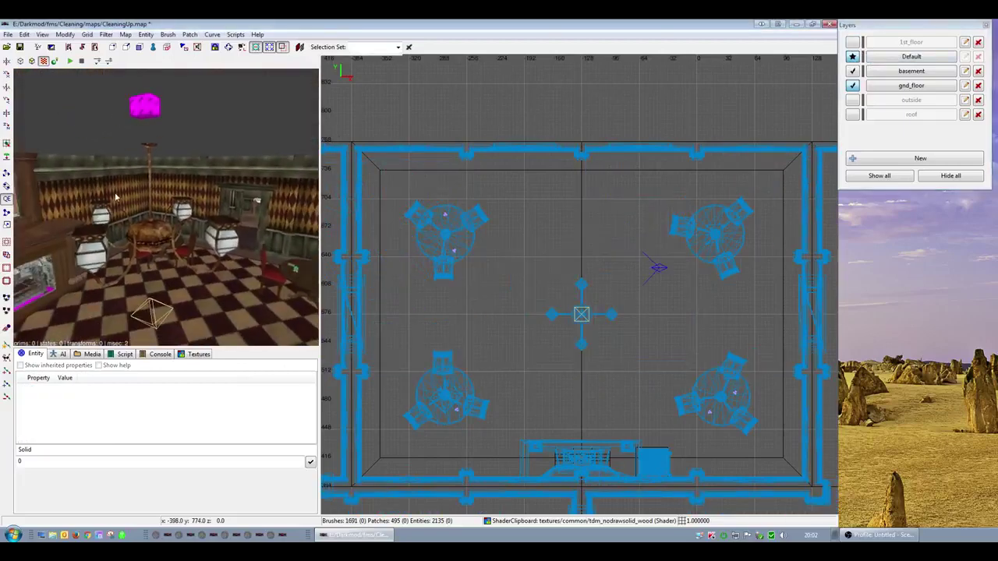
{"action": "right_click", "coordinate": [165, 207]}
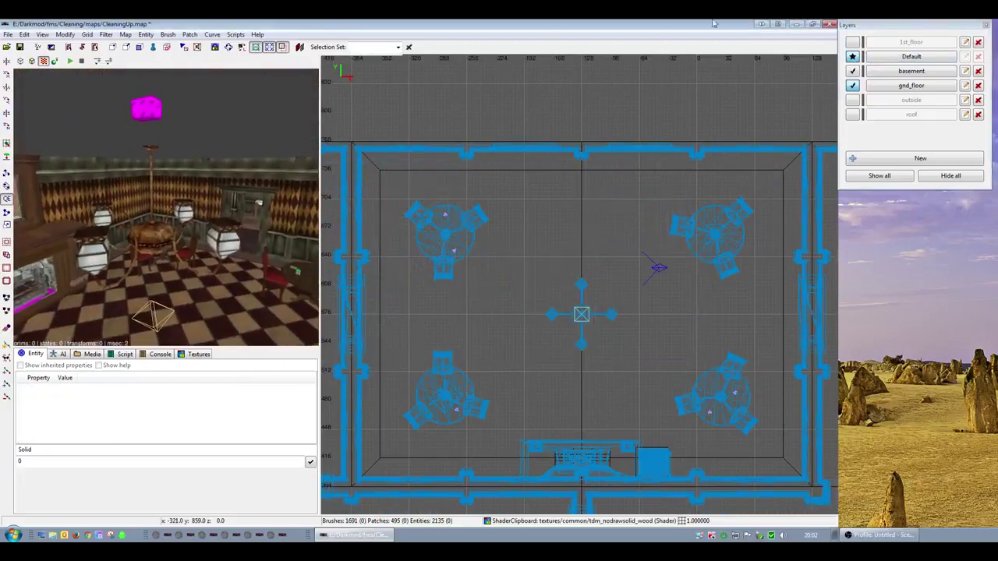
{"action": "left_click", "coordinate": [853, 45]}
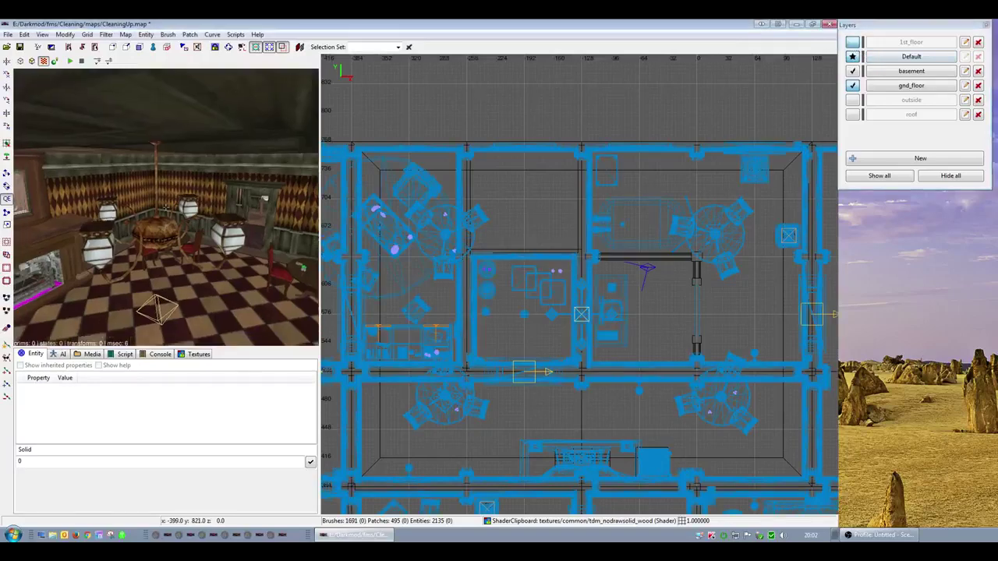
{"action": "right_click", "coordinate": [205, 214]}
{"action": "right_click", "coordinate": [204, 214]}
{"action": "left_click", "coordinate": [183, 276], "text": "shift"}
{"action": "right_click", "coordinate": [183, 276]}
{"action": "key", "text": "Up"}
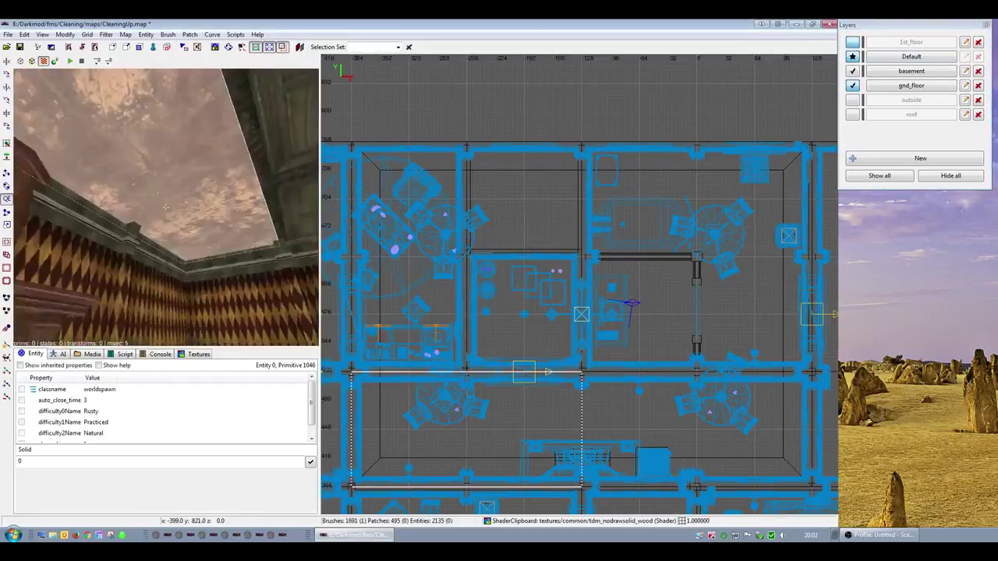
{"action": "right_click", "coordinate": [184, 277]}
{"action": "key", "text": "Escape"}
- Copy the panel_carved_rectangles_01_dullbrown shader from the neighbouring ceiling face onto the card room's plaster ceiling face
{"action": "left_click", "coordinate": [228, 181], "text": "ctrl+shift"}
{"action": "left_click", "coordinate": [25, 34]}
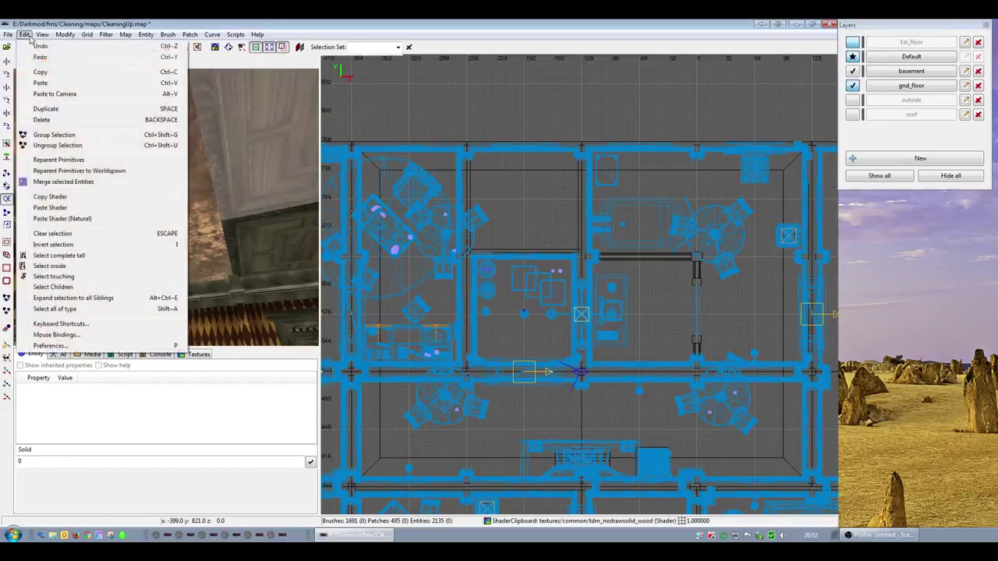
{"action": "left_click", "coordinate": [65, 198]}
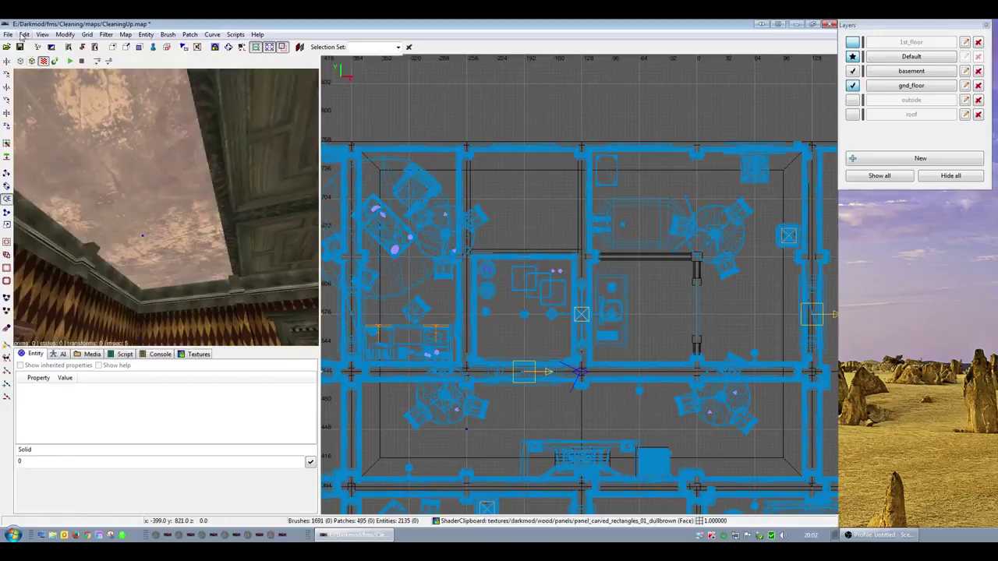
{"action": "left_click", "coordinate": [25, 35]}
{"action": "left_click", "coordinate": [50, 210]}
- Select all the card room's ceiling faces and apply the panel_carved_rectangles_01_walnut texture to them
{"action": "right_click", "coordinate": [117, 218]}
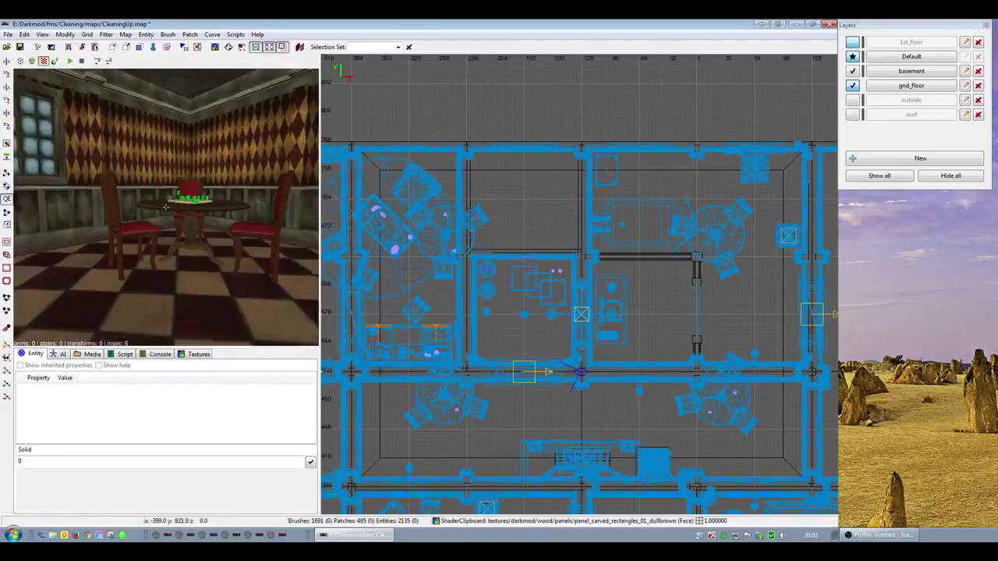
{"action": "scroll", "coordinate": [165, 206], "scroll_direction": "up", "scroll_amount": 8}
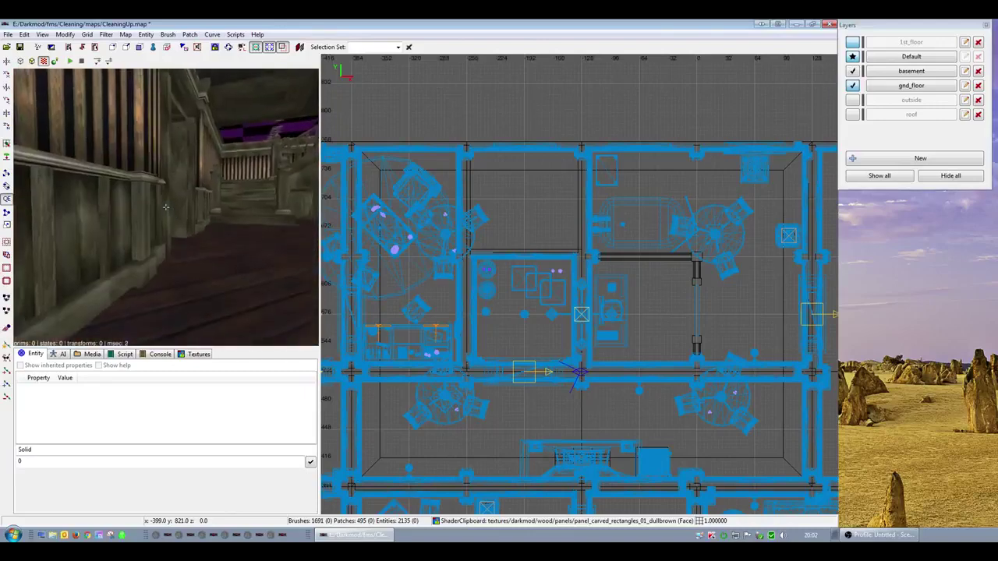
{"action": "scroll", "coordinate": [165, 206], "scroll_direction": "up", "scroll_amount": 8}
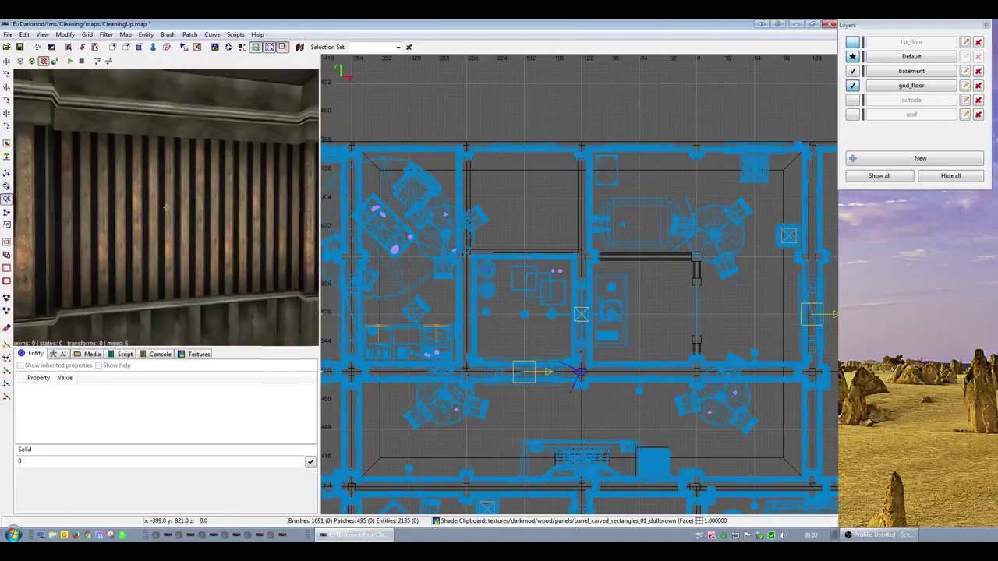
{"action": "scroll", "coordinate": [165, 207], "scroll_direction": "up", "scroll_amount": 3}
{"action": "right_click", "coordinate": [165, 206]}
{"action": "left_click", "coordinate": [140, 201], "text": "ctrl+shift"}
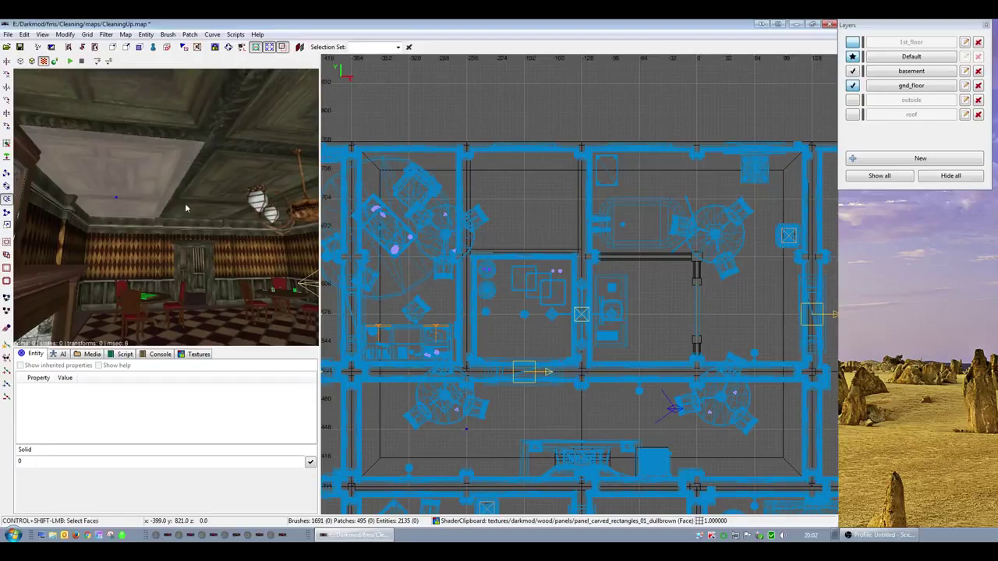
{"action": "left_click", "coordinate": [225, 212], "text": "ctrl+shift"}
{"action": "left_click", "coordinate": [195, 121], "text": "ctrl+shift"}
{"action": "left_click", "coordinate": [207, 160], "text": "ctrl+shift"}
{"action": "right_click", "coordinate": [206, 161]}
{"action": "right_click", "coordinate": [187, 174]}
{"action": "left_click", "coordinate": [204, 195], "text": "ctrl+shift"}
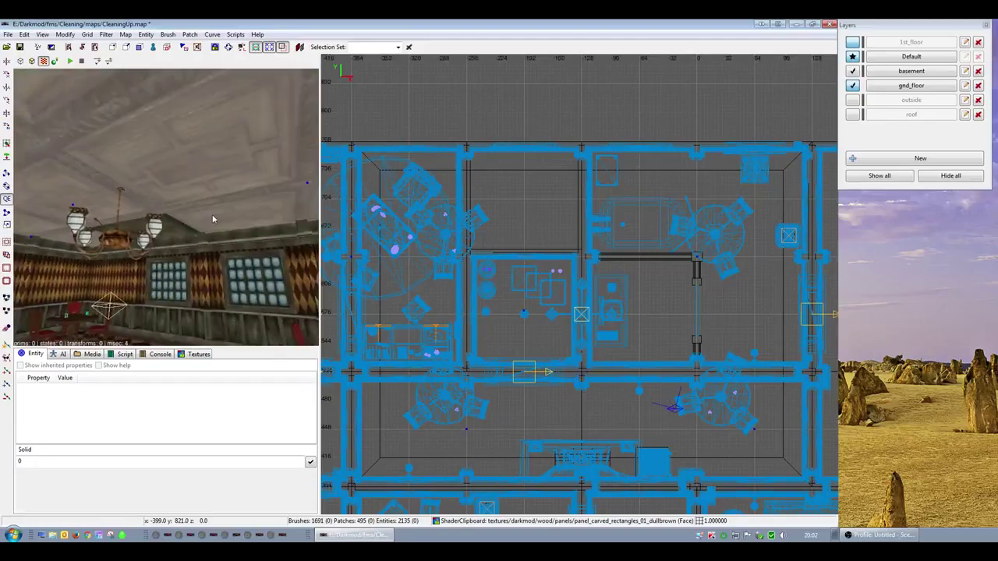
{"action": "right_click", "coordinate": [183, 224]}
{"action": "right_click", "coordinate": [203, 244]}
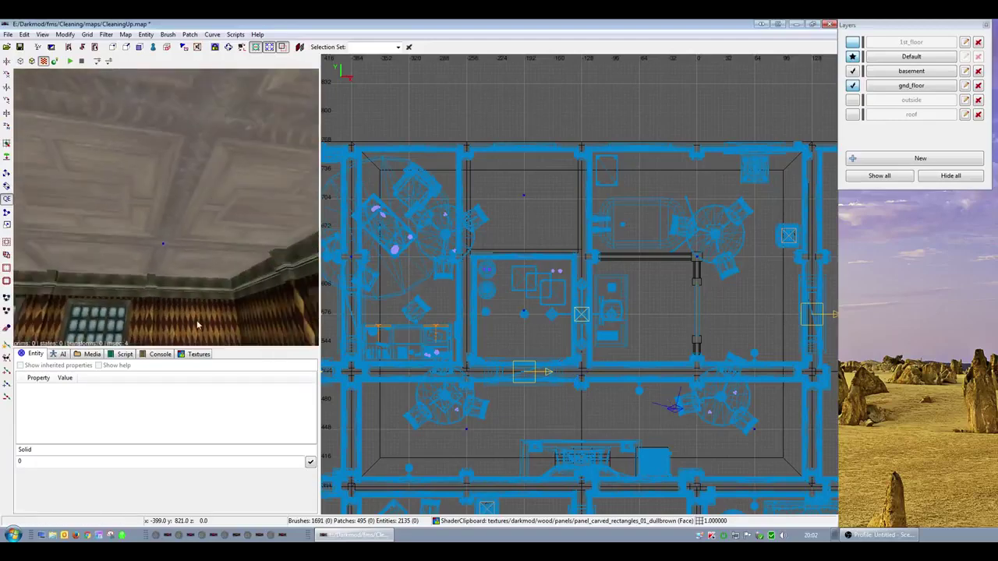
{"action": "left_click", "coordinate": [198, 355]}
{"action": "left_click", "coordinate": [277, 493]}
- Split the walnut ceiling brush that extends into the adjoining room with the Clipper, along the dividing wall at x -384
{"action": "right_click", "coordinate": [242, 304]}
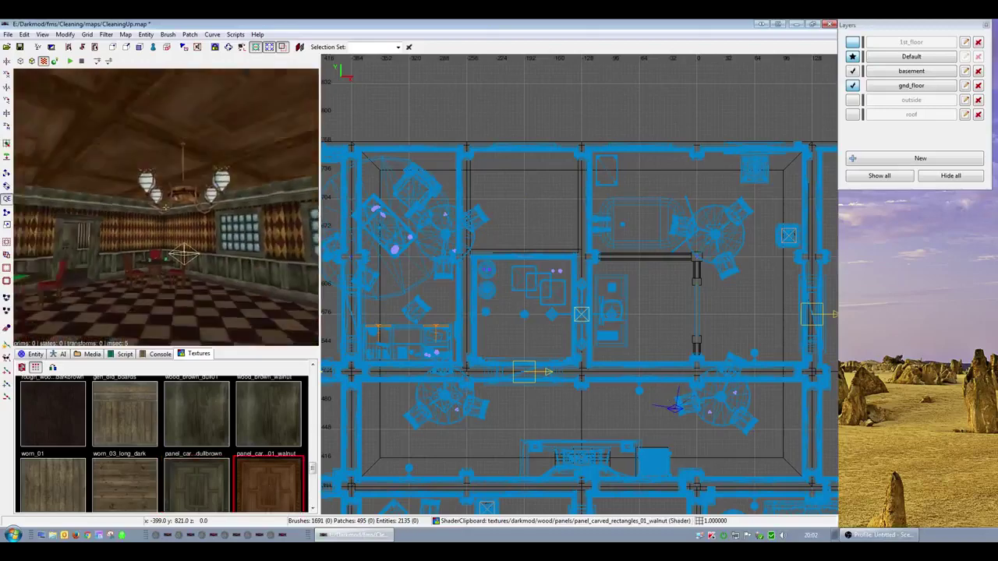
{"action": "right_click", "coordinate": [247, 235]}
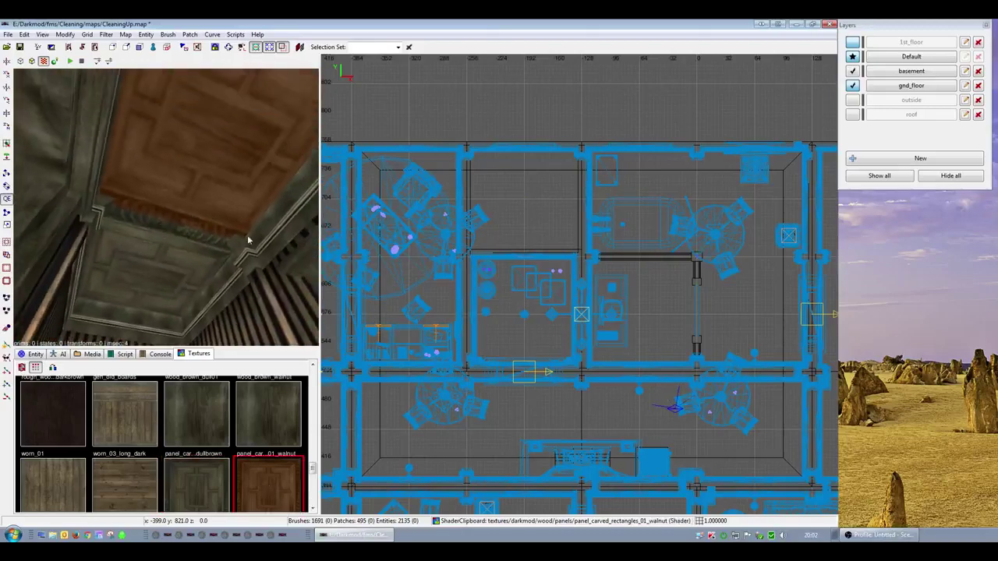
{"action": "left_click", "coordinate": [245, 215], "text": "shift"}
{"action": "mouse_move", "coordinate": [564, 268]}
{"action": "right_mouse_down"}
{"action": "mouse_move", "coordinate": [789, 304]}
{"action": "mouse_move", "coordinate": [858, 296]}
{"action": "right_mouse_up"}
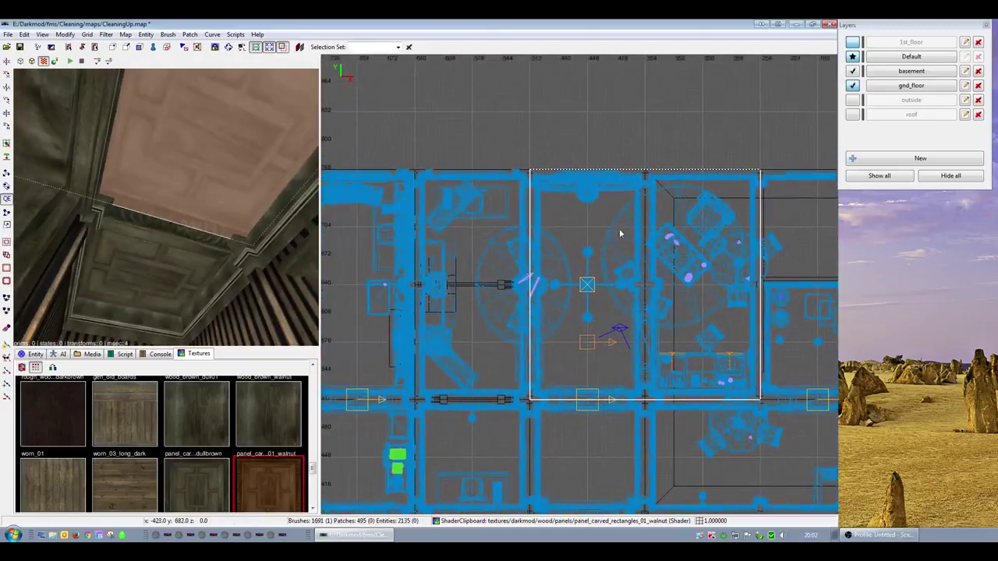
{"action": "left_click", "coordinate": [855, 43]}
{"action": "left_click", "coordinate": [855, 42]}
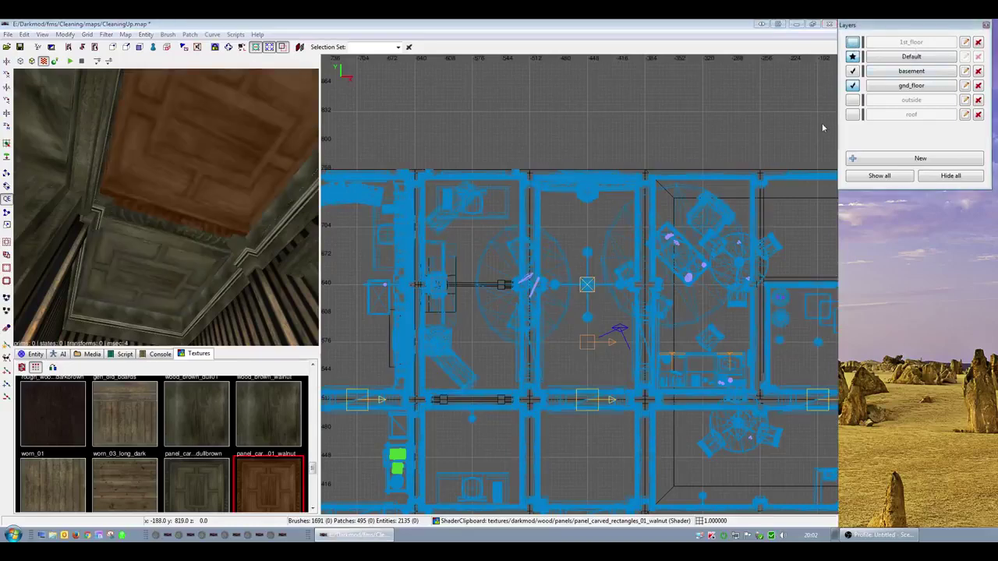
{"action": "left_click", "coordinate": [167, 184], "text": "shift"}
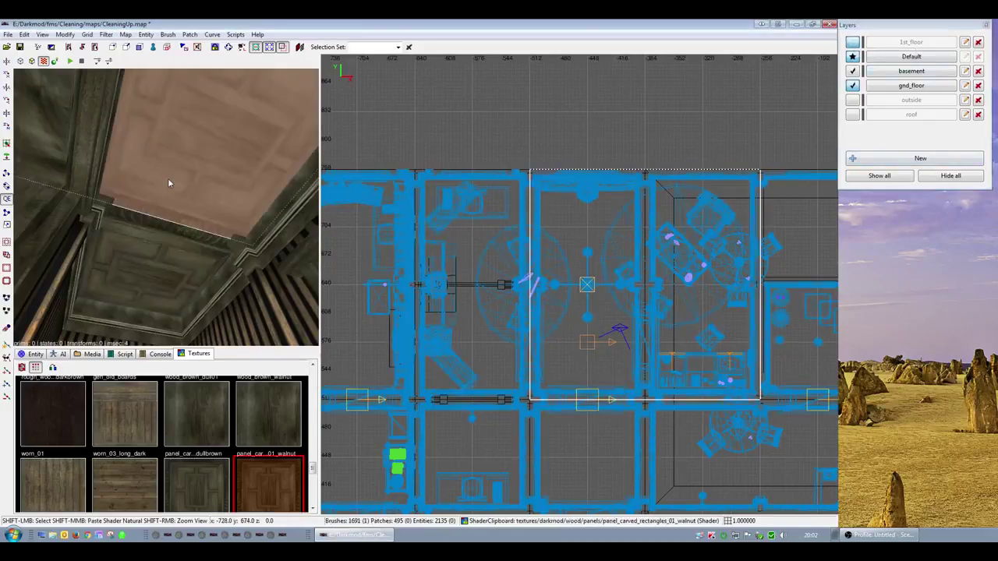
{"action": "right_click_drag", "start_coordinate": [501, 272], "coordinate": [354, 265]}
{"action": "right_click_drag", "start_coordinate": [502, 366], "coordinate": [513, 345]}
{"action": "scroll", "coordinate": [521, 372], "scroll_direction": "up", "scroll_amount": 3}
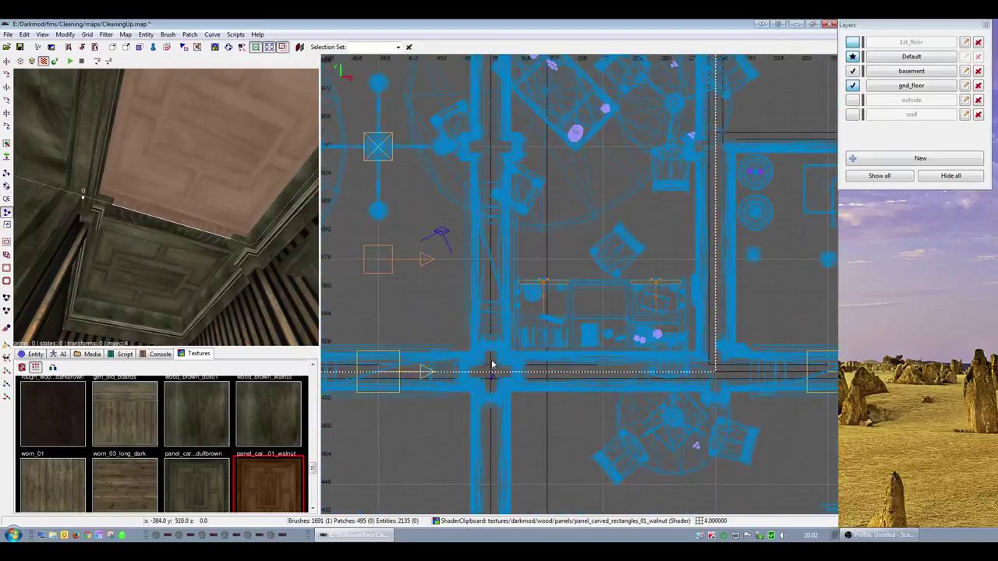
{"action": "key", "text": "Escape"}
- Copy the panel_carved_rectangles_01_dullbrown shader from the neighbouring ceiling face onto the adjoining room's split-off walnut ceiling face
{"action": "left_click", "coordinate": [174, 266], "text": "shift"}
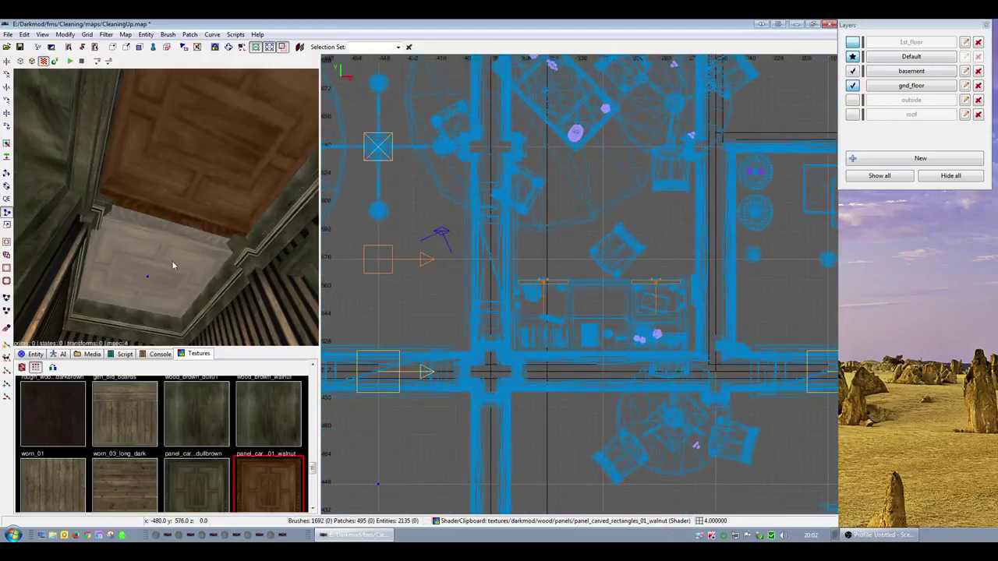
{"action": "left_click", "coordinate": [24, 34]}
{"action": "left_click", "coordinate": [62, 196]}
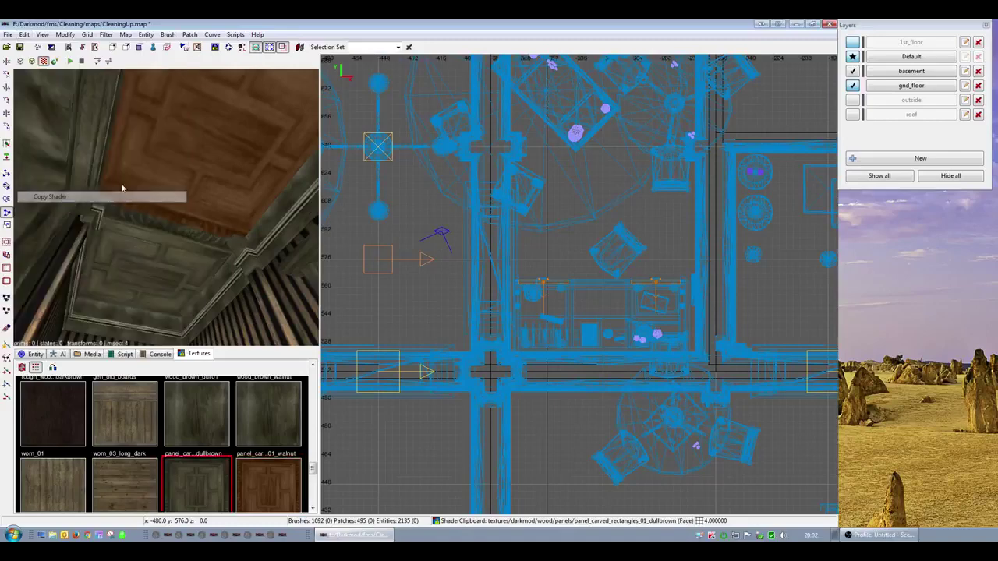
{"action": "left_click", "coordinate": [174, 132], "text": "ctrl+shift"}
{"action": "left_click", "coordinate": [24, 36]}
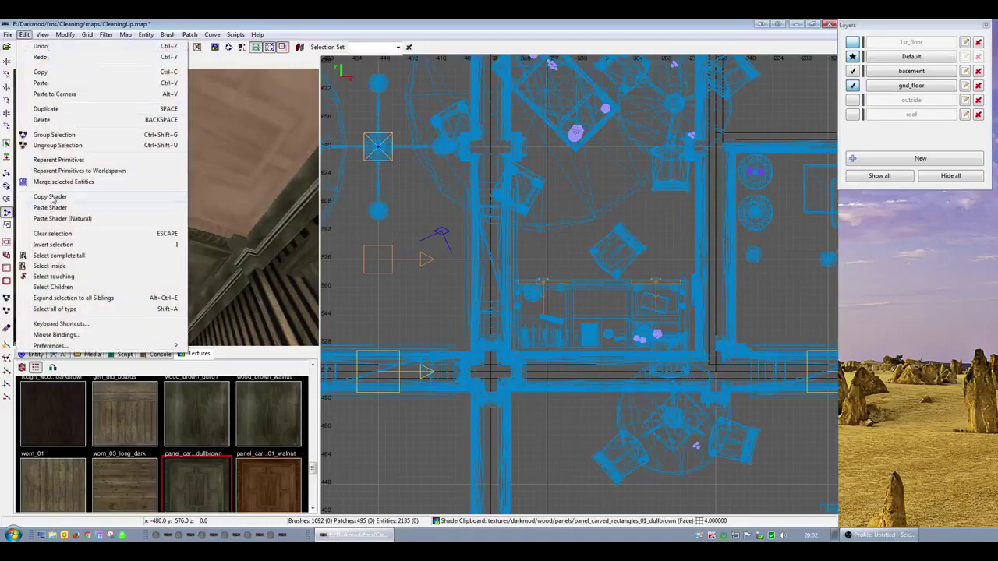
{"action": "left_click", "coordinate": [53, 208]}
{"action": "key", "text": "Escape"}
- Select the three floor slab brushes of the room above and examine their thickness in a side view
{"action": "right_click", "coordinate": [166, 207]}
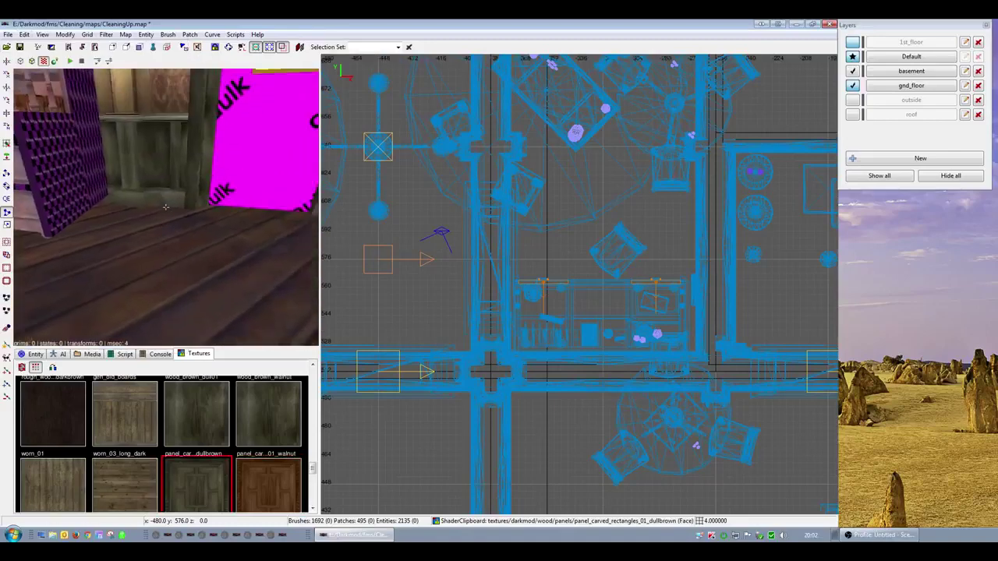
{"action": "right_click", "coordinate": [165, 207]}
{"action": "left_click", "coordinate": [171, 233], "text": "shift"}
{"action": "right_click", "coordinate": [172, 232]}
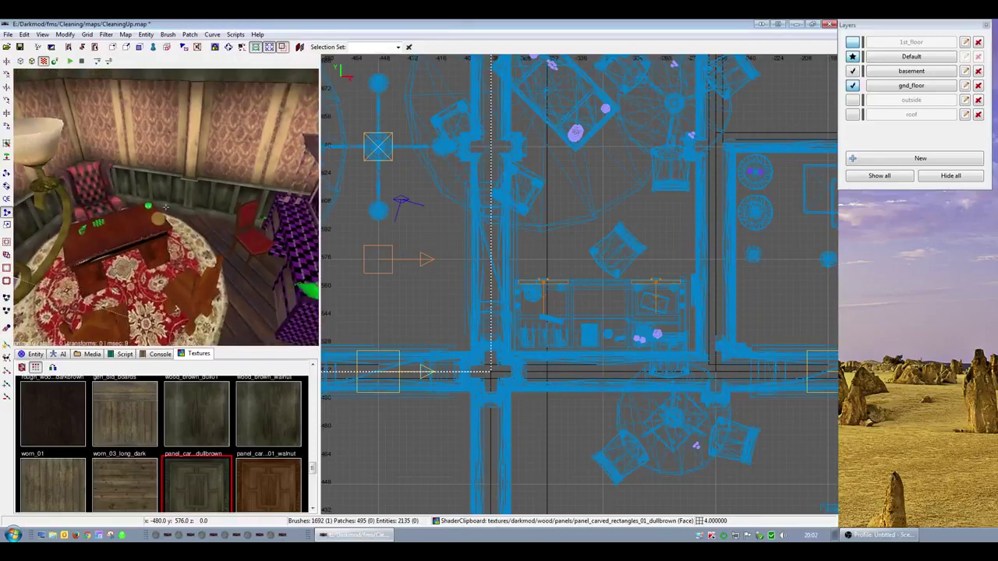
{"action": "left_click", "coordinate": [254, 308], "text": "shift"}
{"action": "right_click", "coordinate": [253, 308]}
{"action": "scroll", "coordinate": [165, 207], "scroll_direction": "down", "scroll_amount": 3}
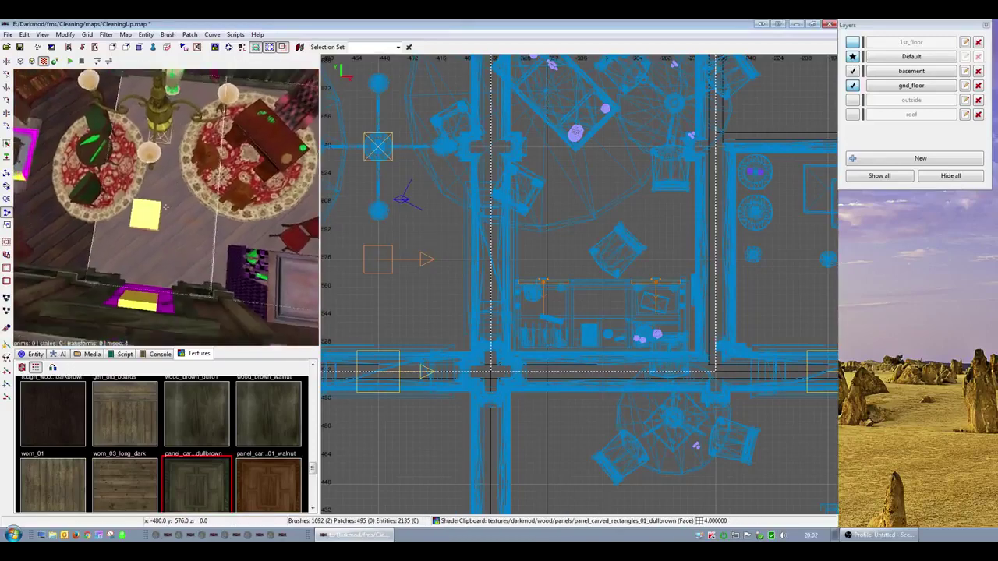
{"action": "right_click", "coordinate": [165, 206]}
{"action": "left_click", "coordinate": [66, 211], "text": "shift"}
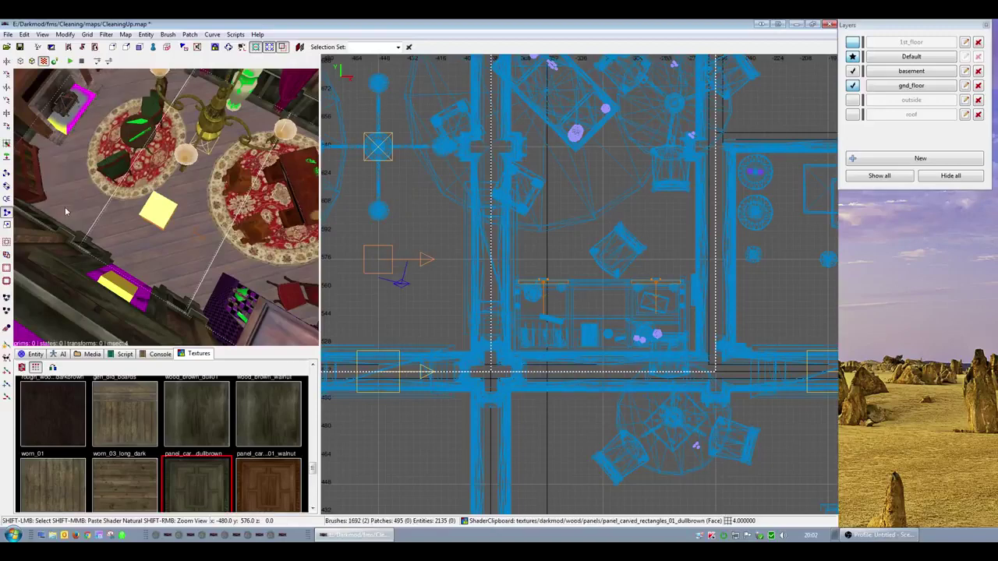
{"action": "right_click", "coordinate": [66, 211]}
{"action": "right_click", "coordinate": [66, 211]}
{"action": "key", "text": "ctrl+Tab"}
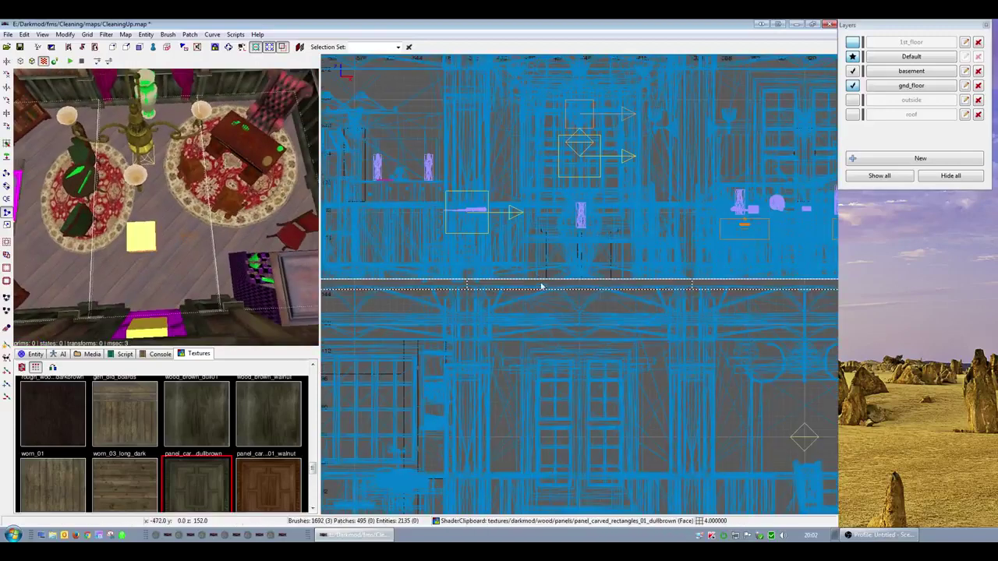
{"action": "scroll", "coordinate": [571, 292], "scroll_direction": "up", "scroll_amount": 2}
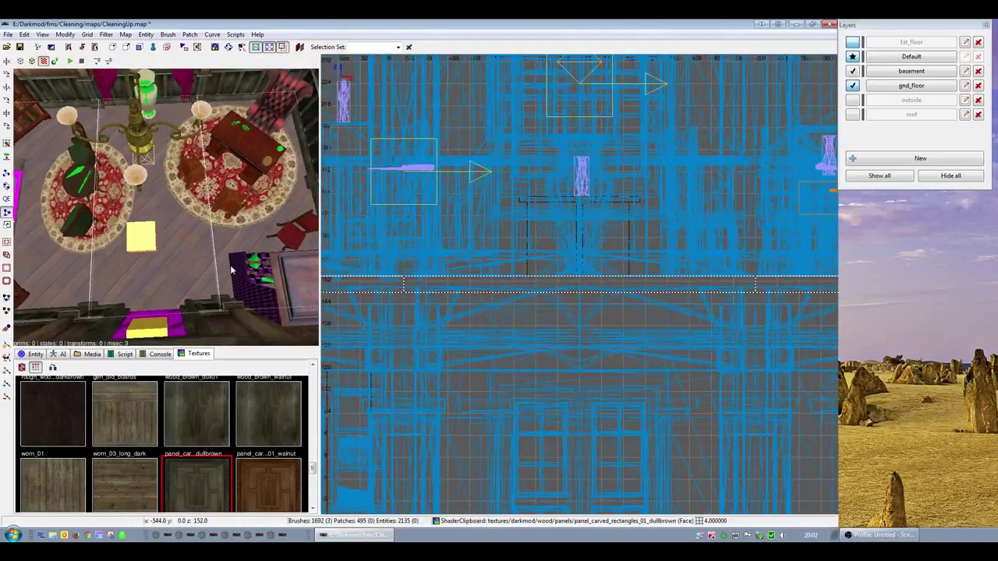
- Inspect the furnished upstairs room and the card room beneath it in the camera view
{"action": "right_click", "coordinate": [143, 267]}
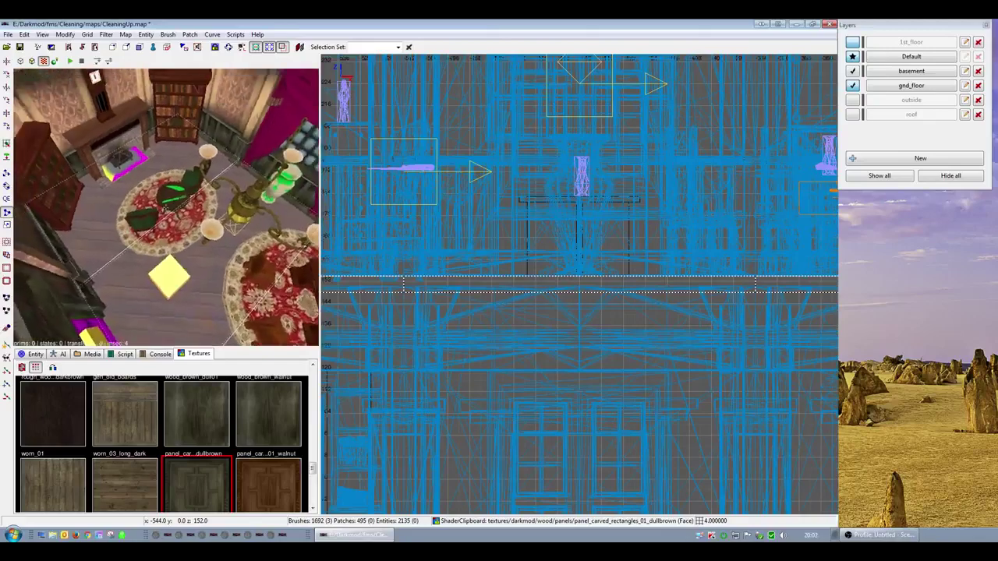
{"action": "scroll", "coordinate": [143, 267], "scroll_direction": "up", "scroll_amount": 3}
{"action": "scroll", "coordinate": [142, 267], "scroll_direction": "down", "scroll_amount": 5}
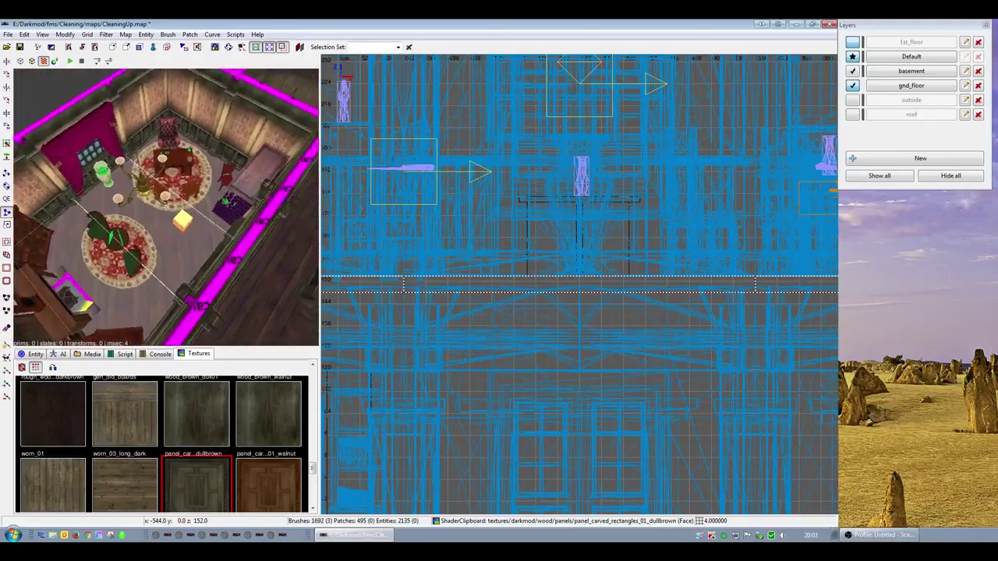
{"action": "scroll", "coordinate": [165, 207], "scroll_direction": "up", "scroll_amount": 5}
{"action": "scroll", "coordinate": [165, 207], "scroll_direction": "down", "scroll_amount": 1}
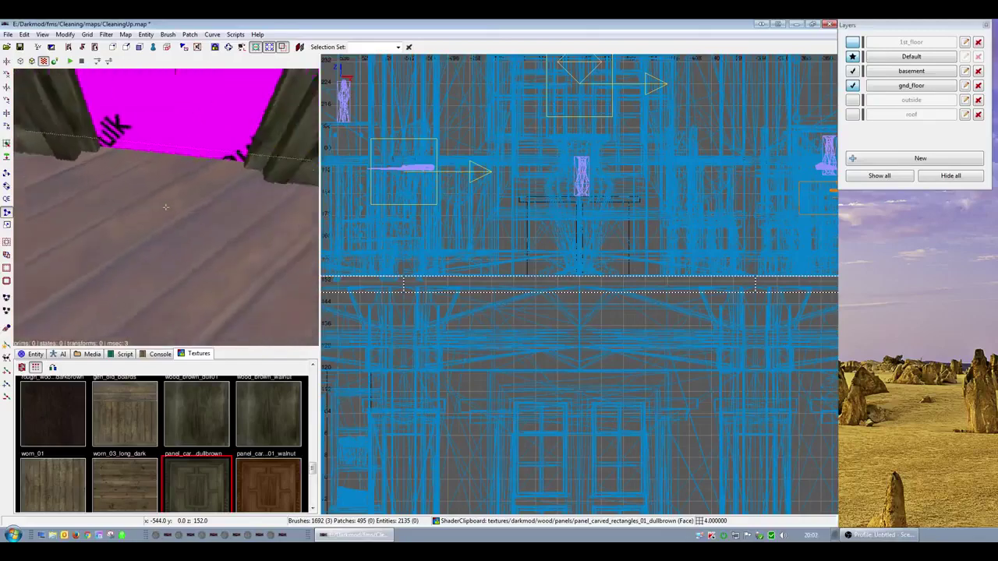
{"action": "scroll", "coordinate": [165, 207], "scroll_direction": "down", "scroll_amount": 5}
{"action": "scroll", "coordinate": [165, 207], "scroll_direction": "up", "scroll_amount": 5}
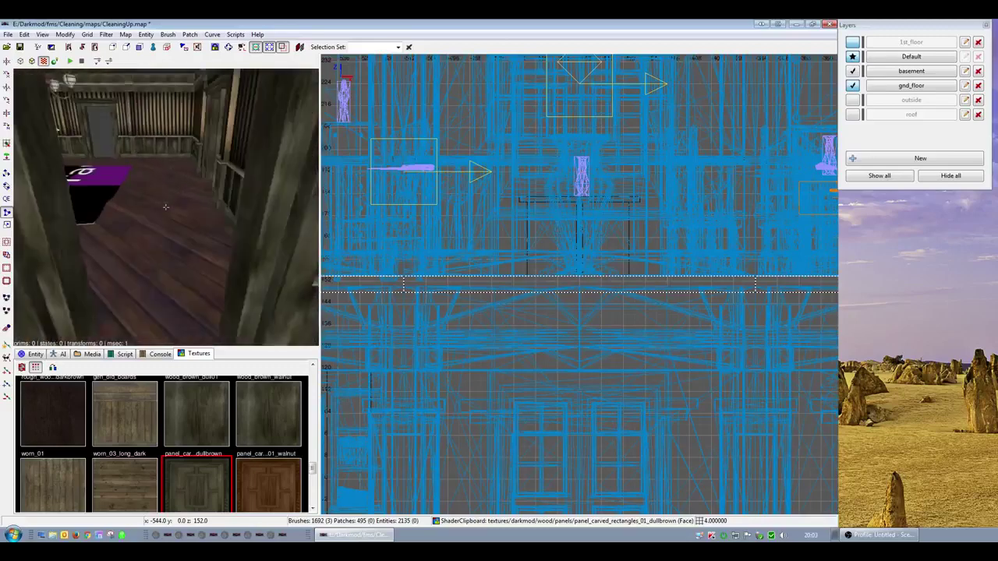
{"action": "scroll", "coordinate": [166, 207], "scroll_direction": "up", "scroll_amount": 2}
{"action": "scroll", "coordinate": [165, 208], "scroll_direction": "down", "scroll_amount": 2}
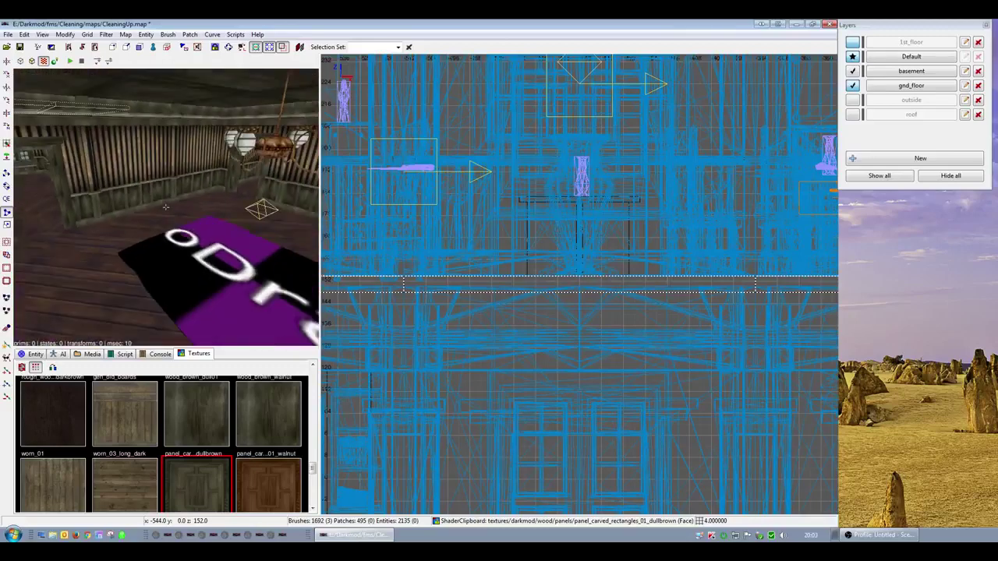
- Hide the 1st_floor layer and look down into the card room and the neighbouring stair hall
{"action": "left_click", "coordinate": [853, 42]}
{"action": "key", "text": "Down"}
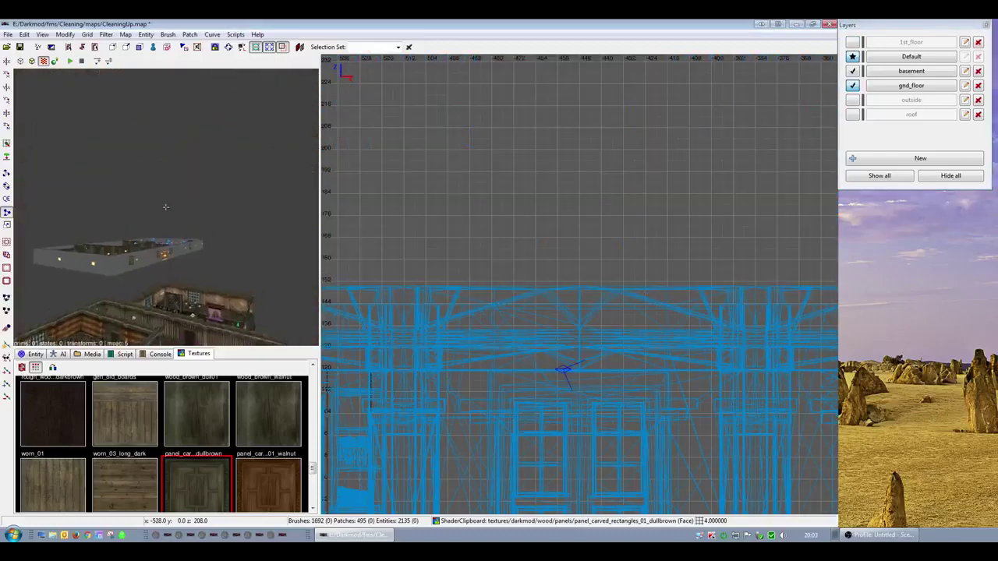
{"action": "scroll", "coordinate": [166, 207], "scroll_direction": "down", "scroll_amount": 2}
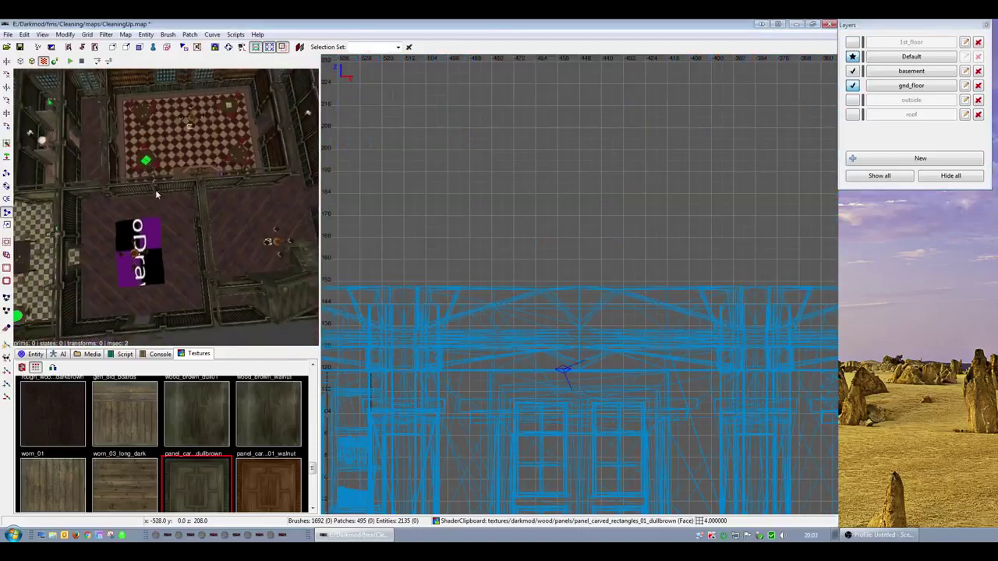
{"action": "right_click", "coordinate": [136, 240]}
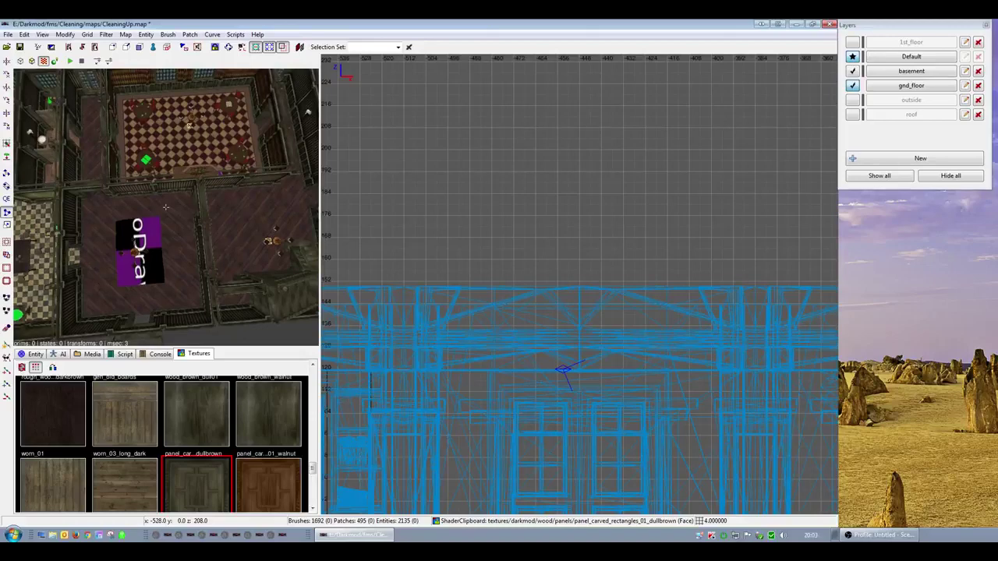
{"action": "right_click", "coordinate": [157, 269]}
{"action": "right_click", "coordinate": [254, 243]}
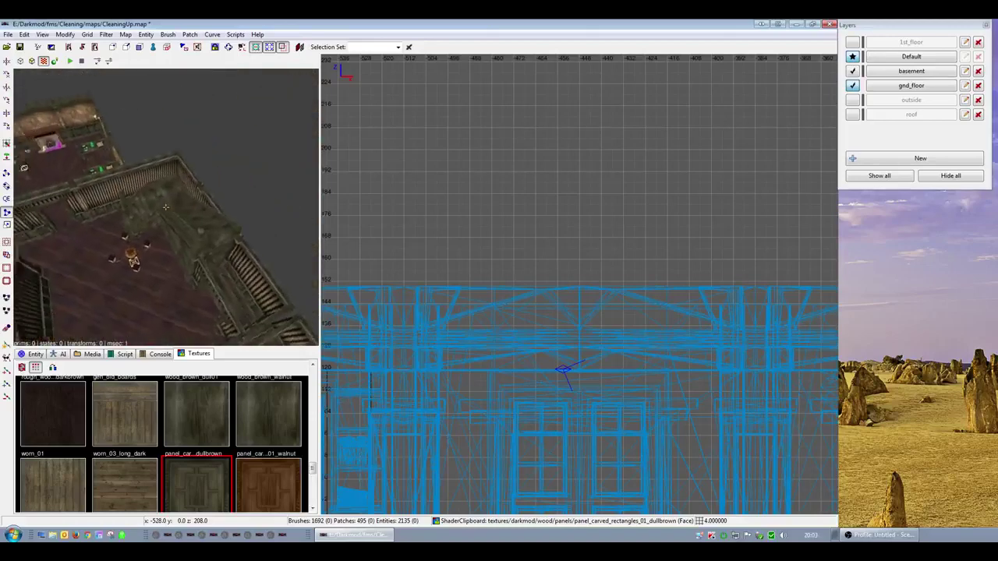
{"action": "right_click", "coordinate": [198, 142]}
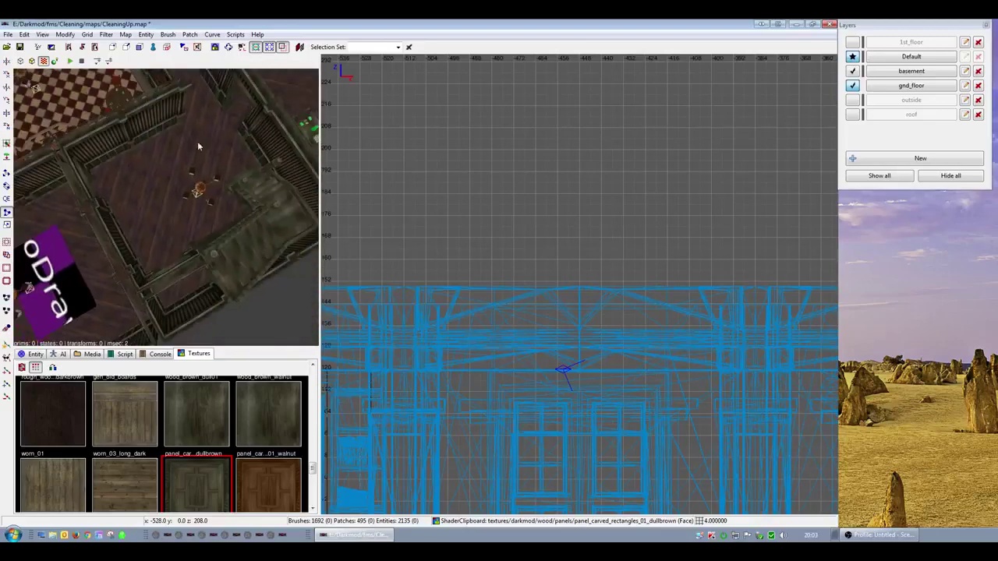
- Examine the layout of the ground-floor rooms around the card room and stair hall from above
{"action": "right_click", "coordinate": [195, 199]}
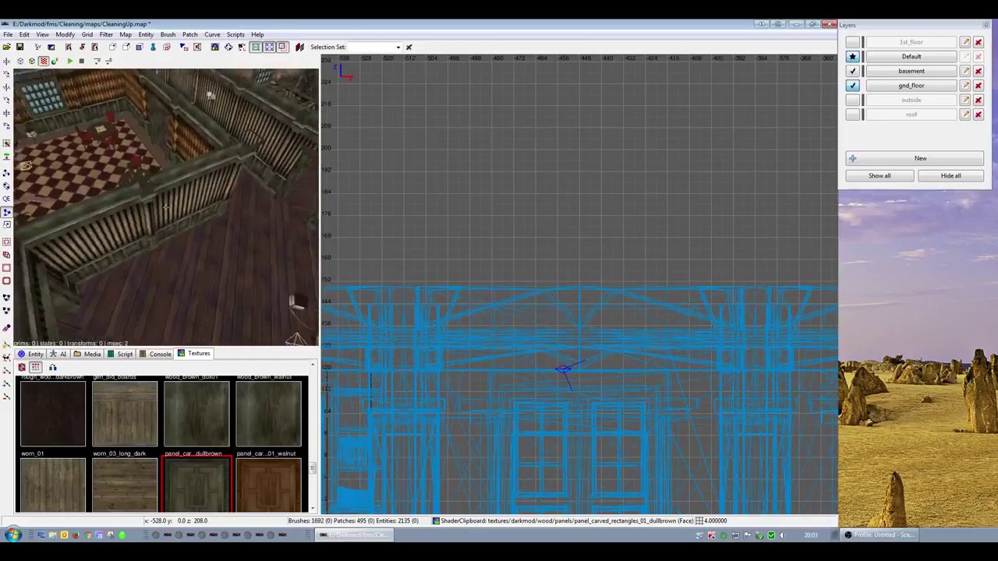
{"action": "key", "text": "Up"}
{"action": "key", "text": "Down"}
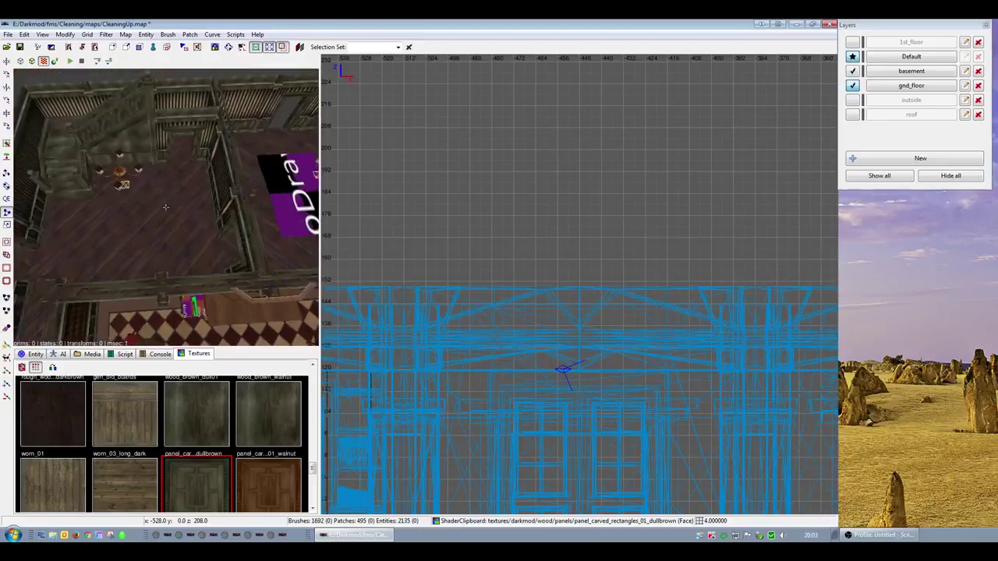
{"action": "key", "text": "Up"}
{"action": "key", "text": "Down"}
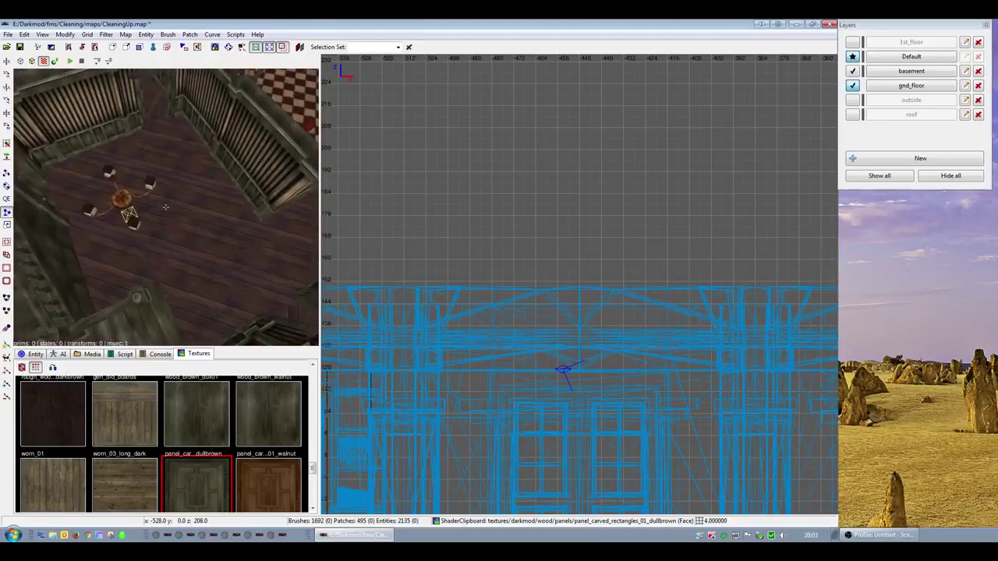
{"action": "key", "text": "Up"}
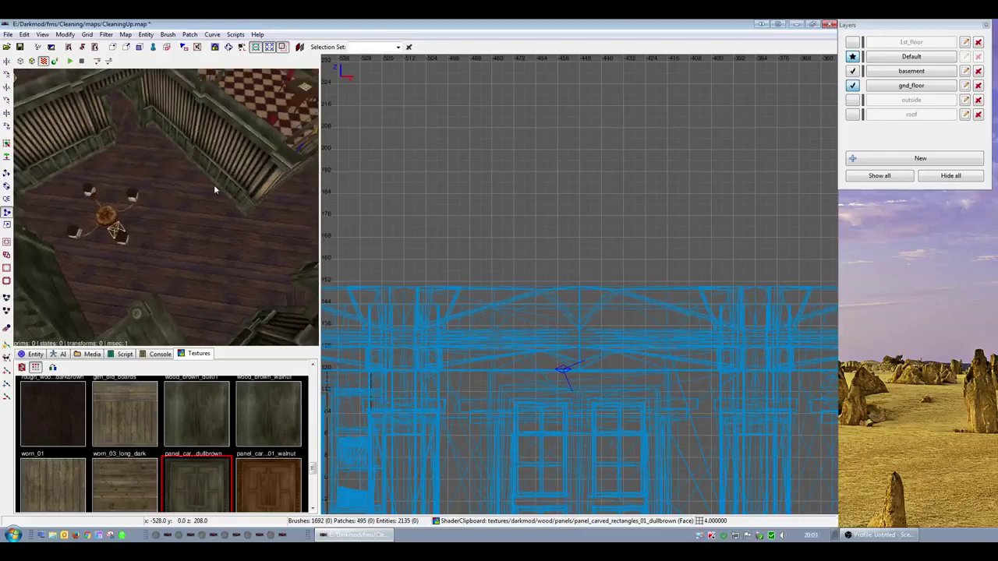
{"action": "right_click", "coordinate": [218, 184]}
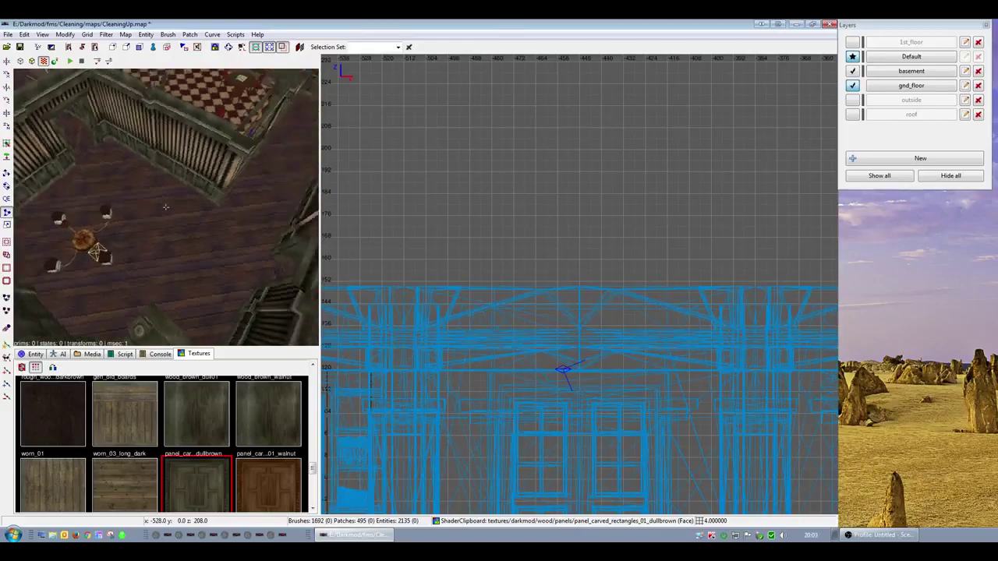
{"action": "key", "text": "Down"}
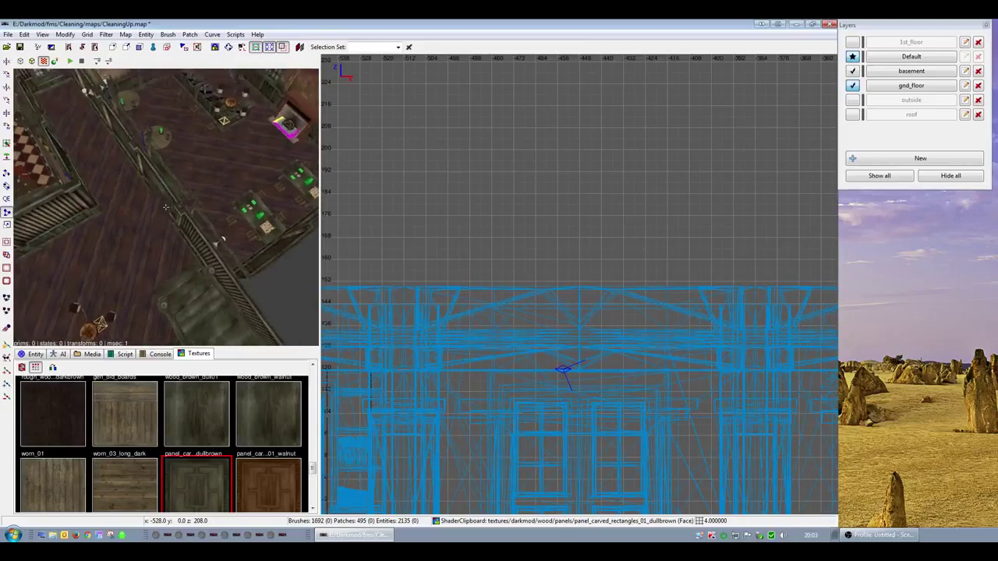
{"action": "key", "text": "Up"}
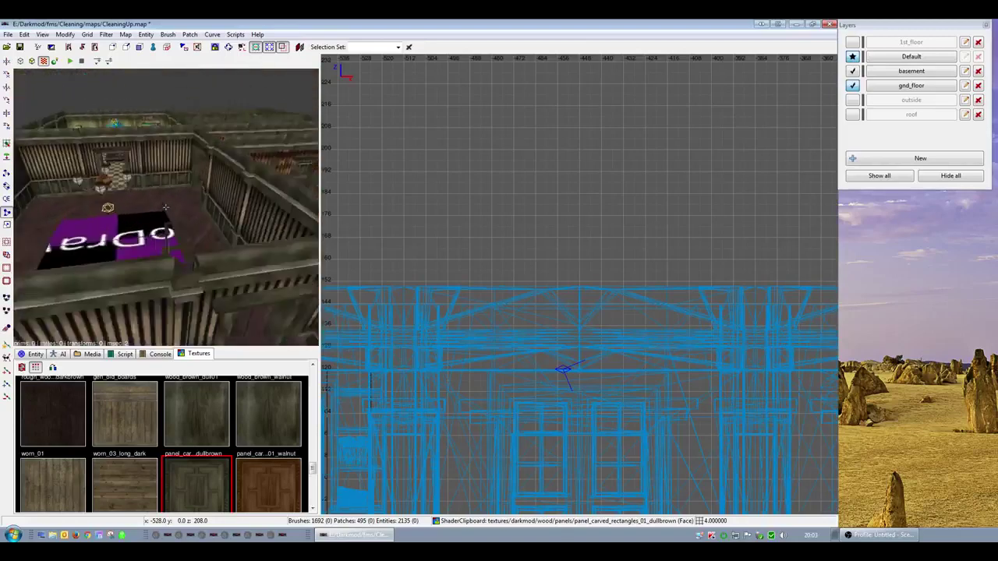
{"action": "key", "text": "Down"}
{"action": "right_click", "coordinate": [216, 167]}
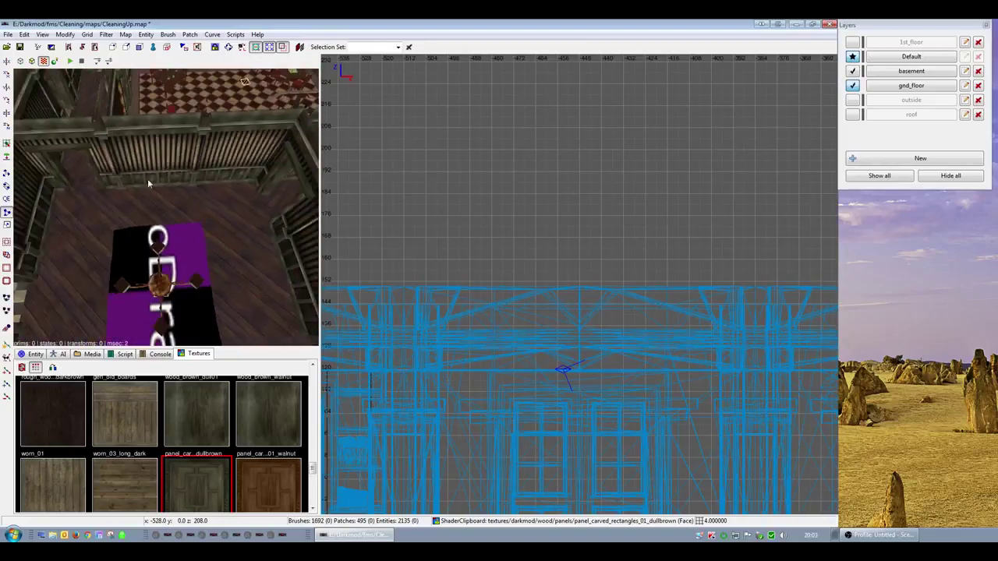
{"action": "right_click", "coordinate": [159, 172]}
{"action": "mouse_move", "coordinate": [165, 207]}
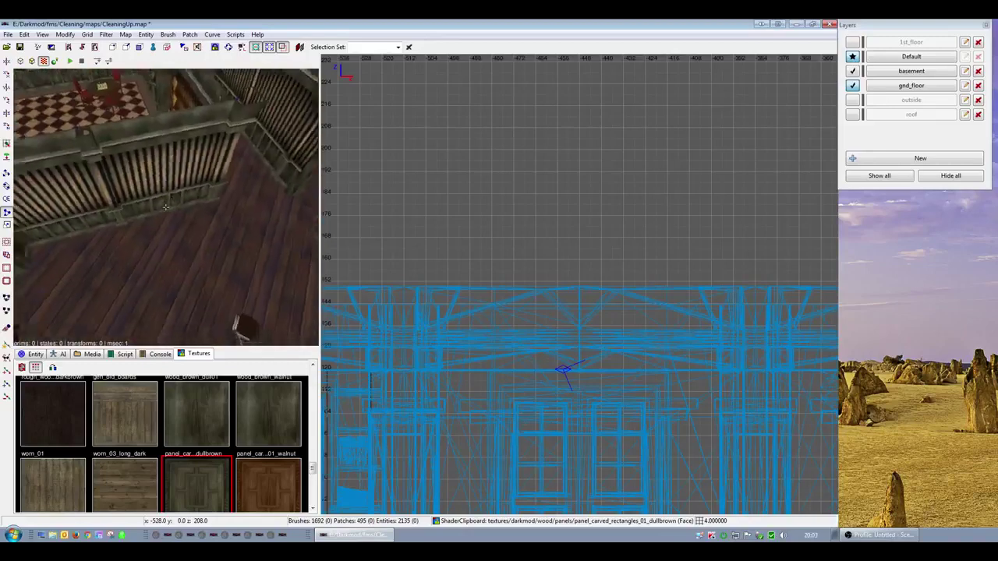
{"action": "key", "text": "Up"}
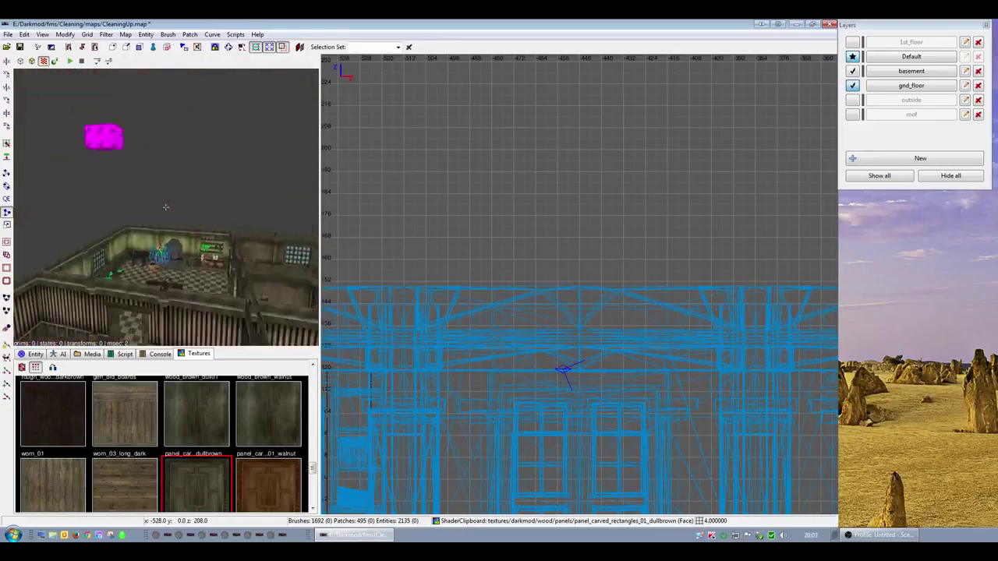
{"action": "key", "text": "Up"}
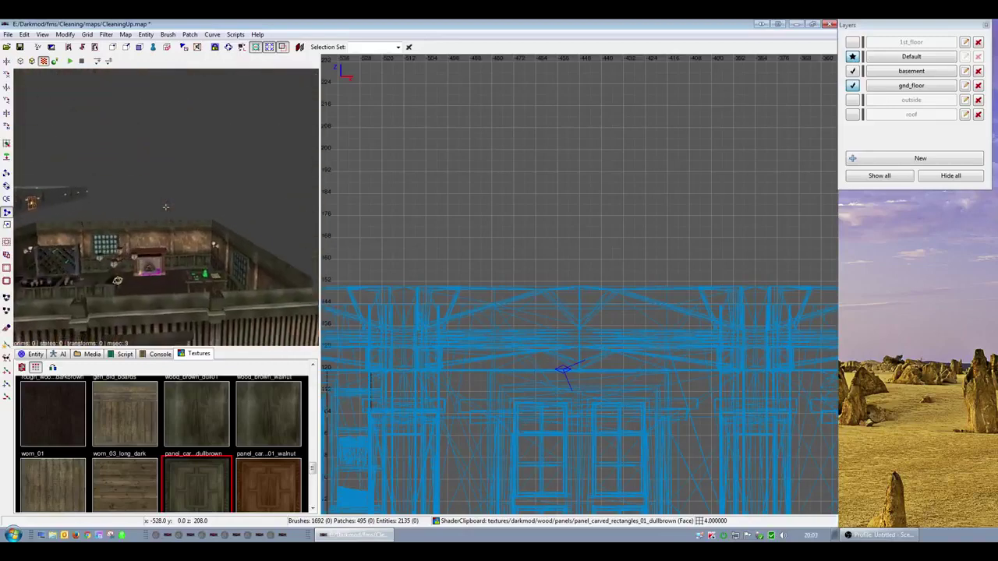
- Duplicate the east room's fireplace group with its light and place the copy near the card room's north wall
{"action": "left_click", "coordinate": [165, 207], "text": "shift"}
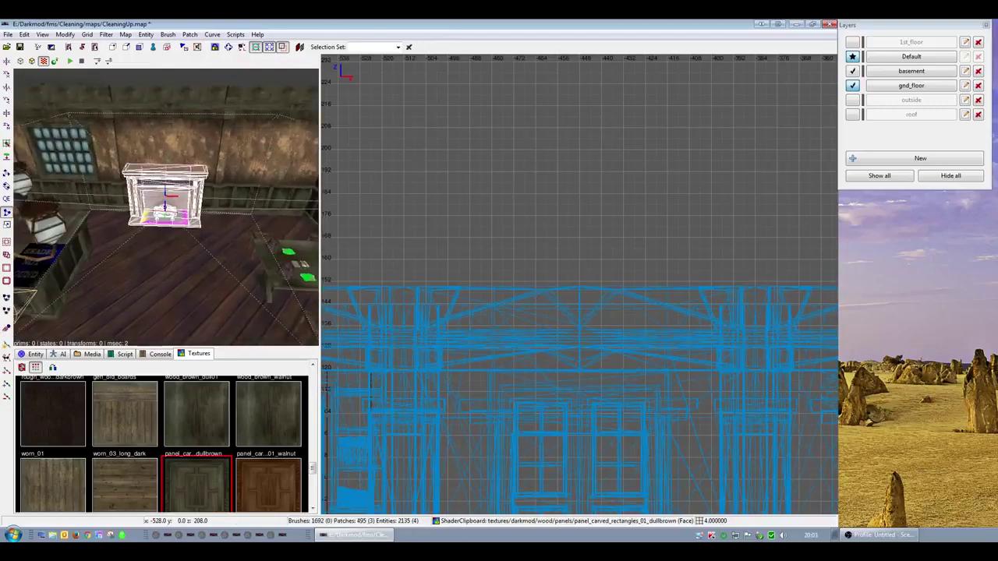
{"action": "scroll", "coordinate": [614, 308], "scroll_direction": "down", "scroll_amount": 4}
{"action": "key", "text": "ctrl+Tab"}
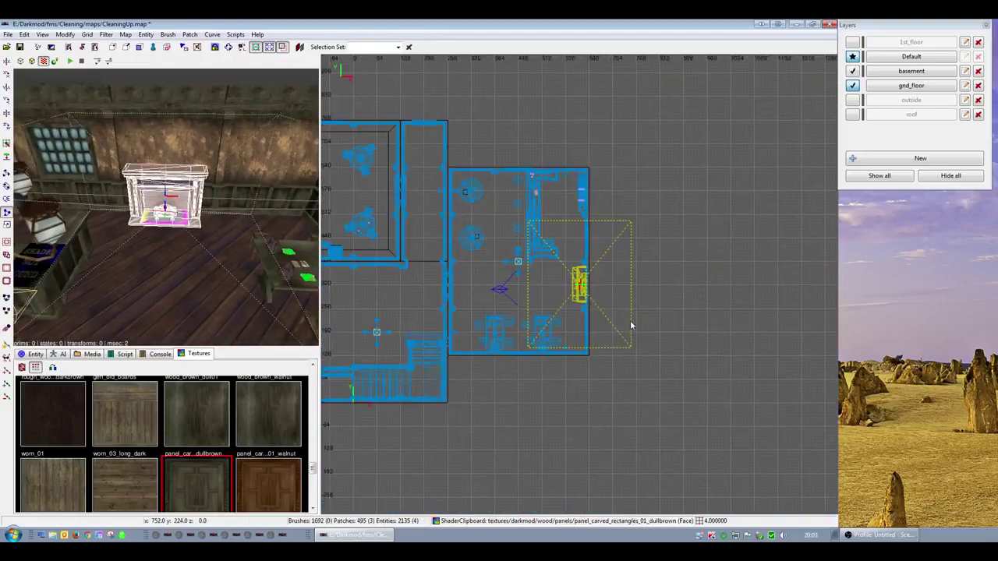
{"action": "scroll", "coordinate": [630, 327], "scroll_direction": "up", "scroll_amount": 3}
{"action": "key", "text": "space"}
{"action": "key", "text": "q"}
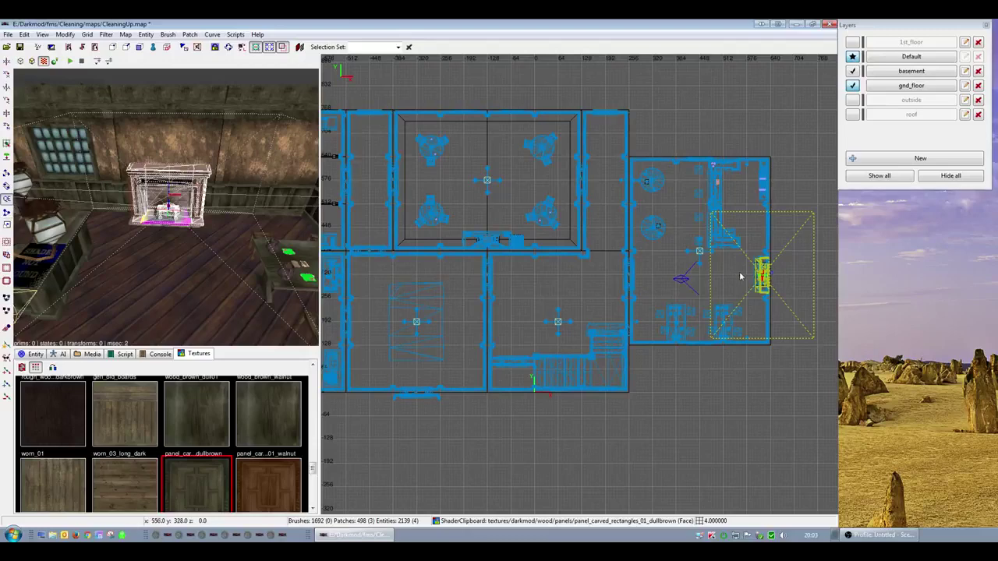
{"action": "left_click_drag", "start_coordinate": [756, 275], "coordinate": [421, 269]}
- Rotate the duplicated fireplace group 90 degrees about the Z axis, parallel to the card room's north wall
{"action": "key", "text": "r"}
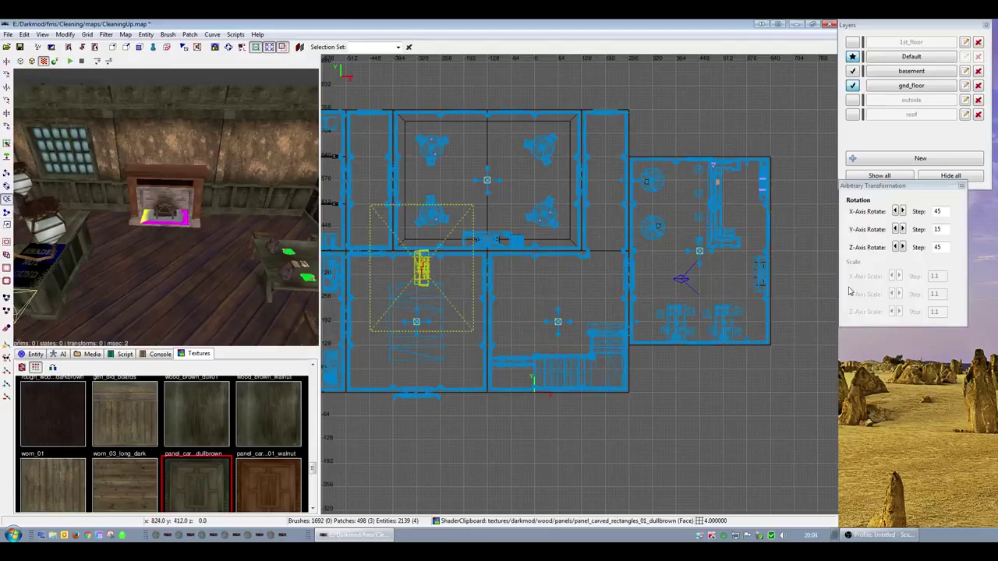
{"action": "key", "text": "s"}
{"action": "left_click", "coordinate": [898, 247]}
{"action": "left_click", "coordinate": [898, 247]}
{"action": "scroll", "coordinate": [511, 282], "scroll_direction": "up", "scroll_amount": 5}
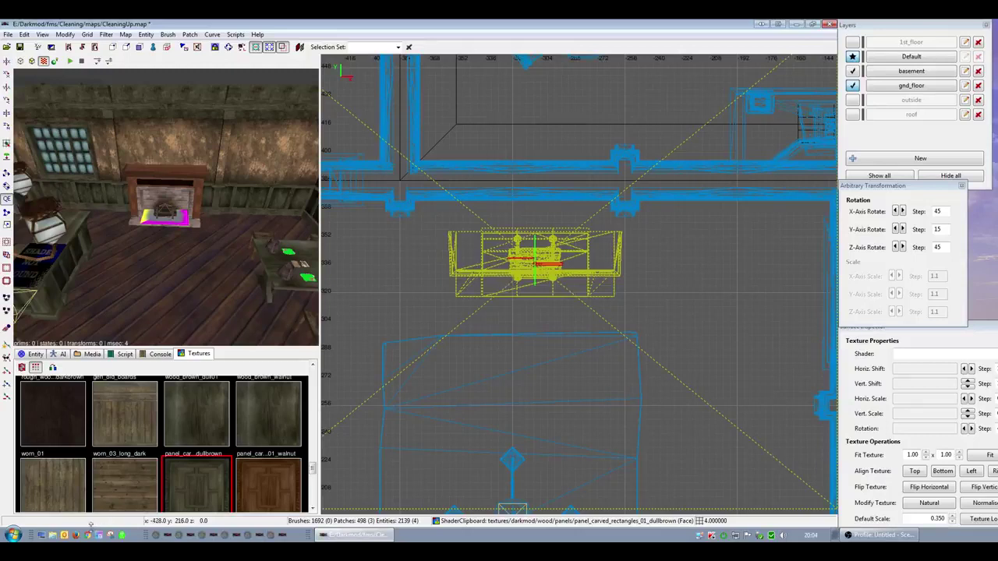
- Switch to Firefox and search the web for "foyer"
{"action": "left_click", "coordinate": [77, 536]}
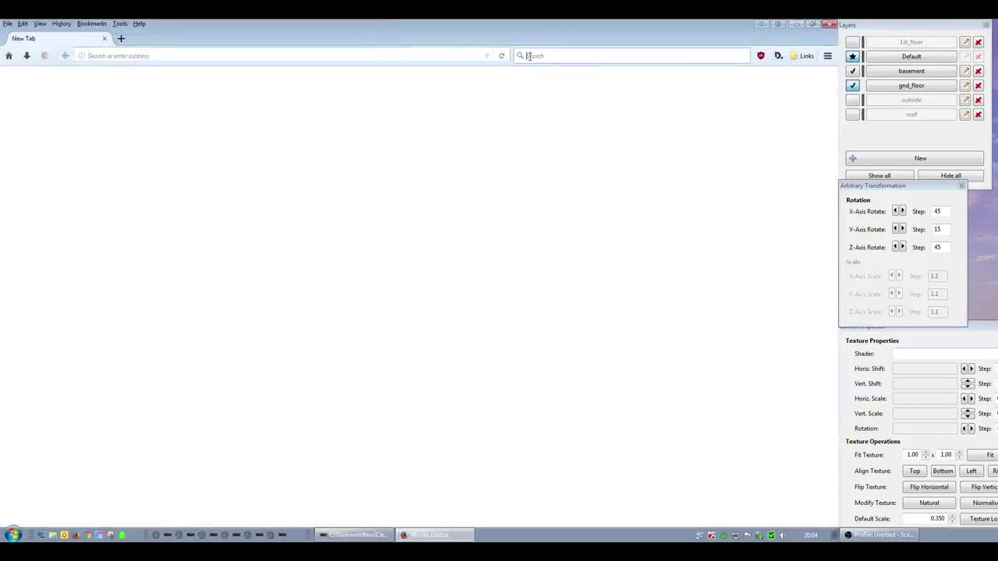
{"action": "left_click", "coordinate": [531, 56]}
{"action": "type", "text": "foyer"}
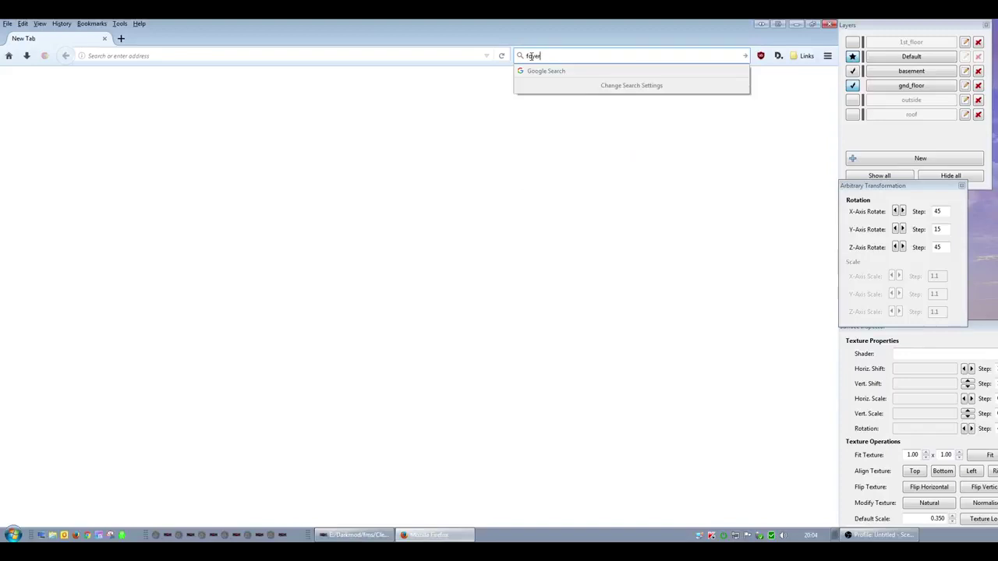
{"action": "key", "text": "Return"}
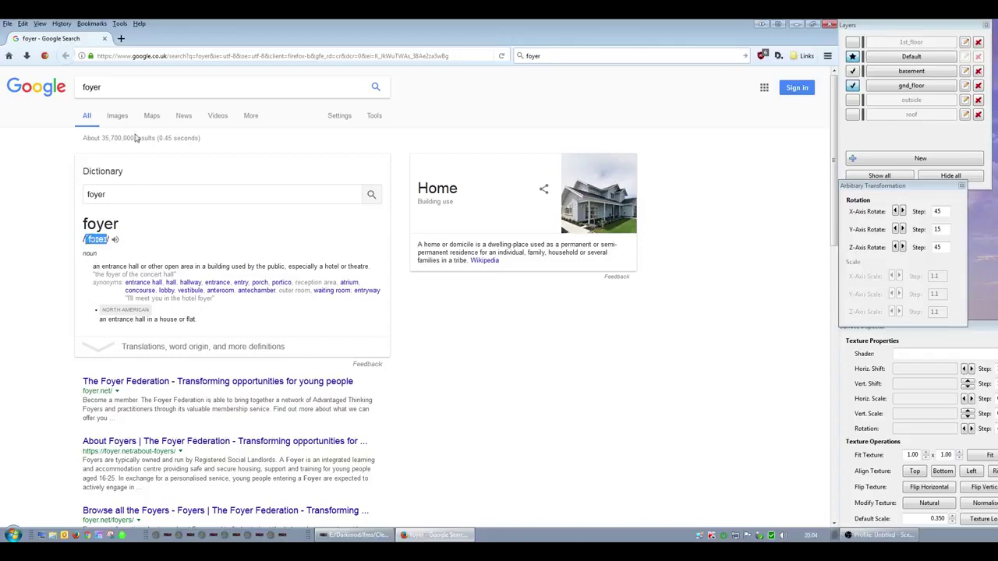
- Search for "foyer pronunciation", check the Cambridge Dictionary entry, and close the browser to return to the map
{"action": "left_click", "coordinate": [115, 88]}
{"action": "type", "text": "pro"}
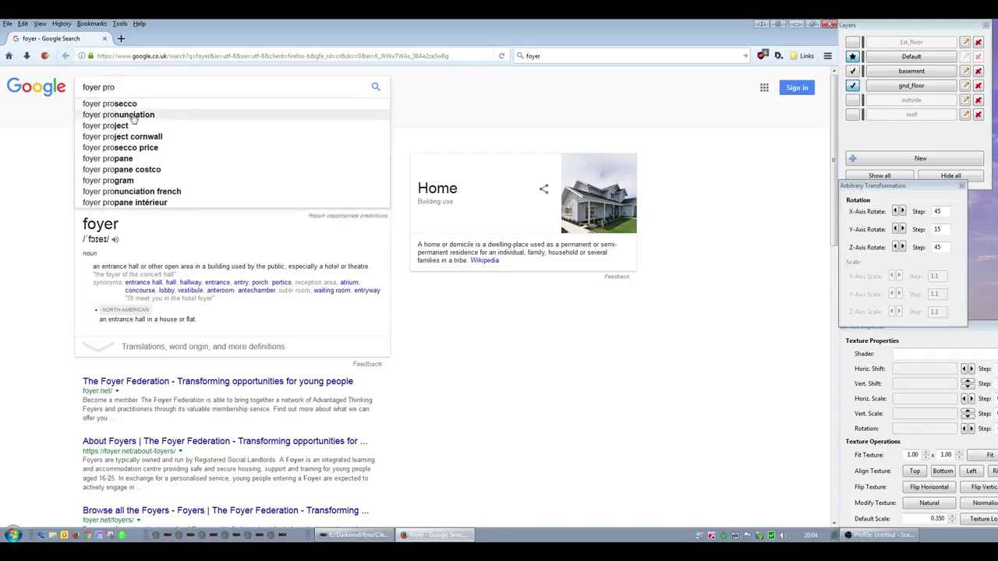
{"action": "left_click", "coordinate": [129, 115]}
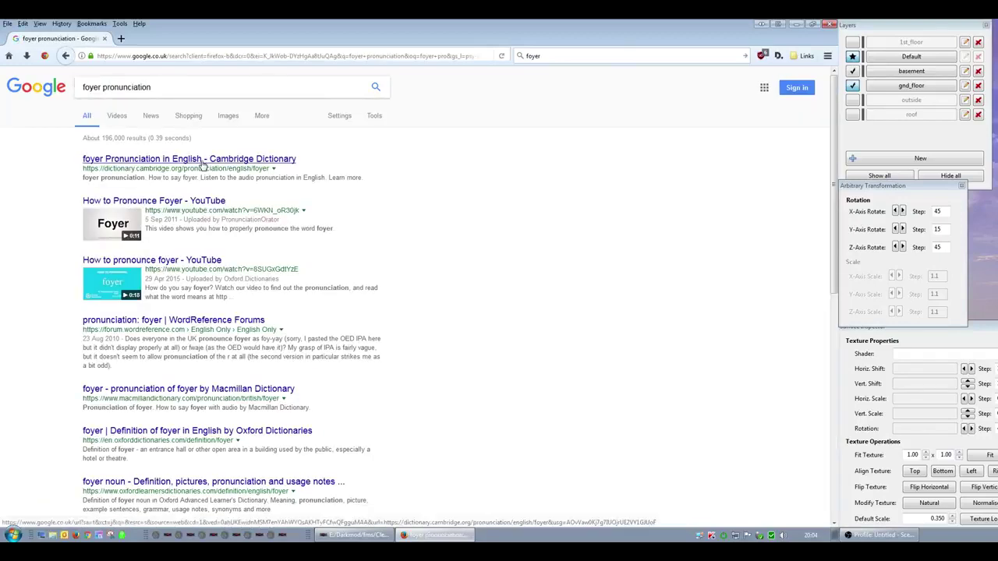
{"action": "left_click", "coordinate": [195, 160]}
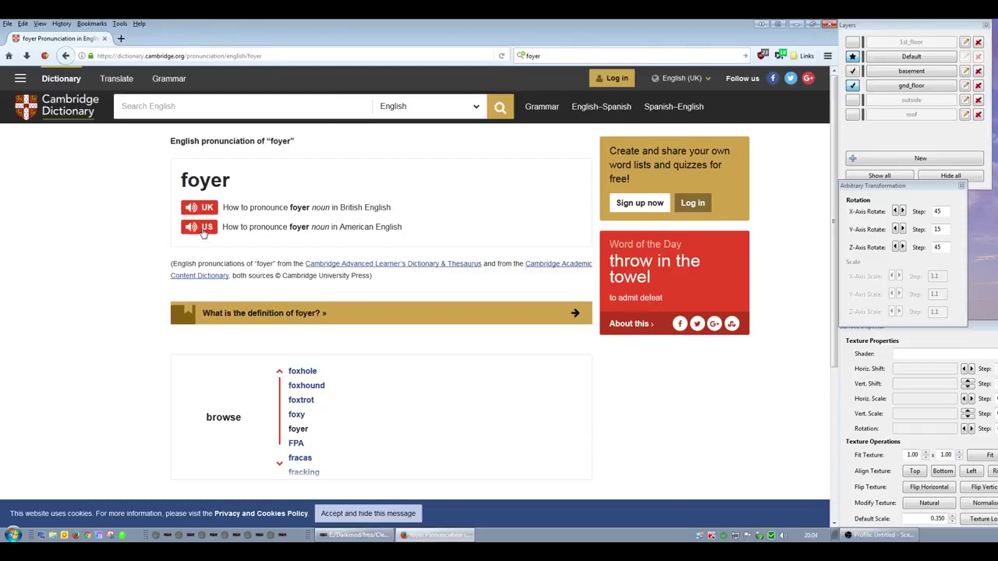
{"action": "left_click", "coordinate": [829, 24]}
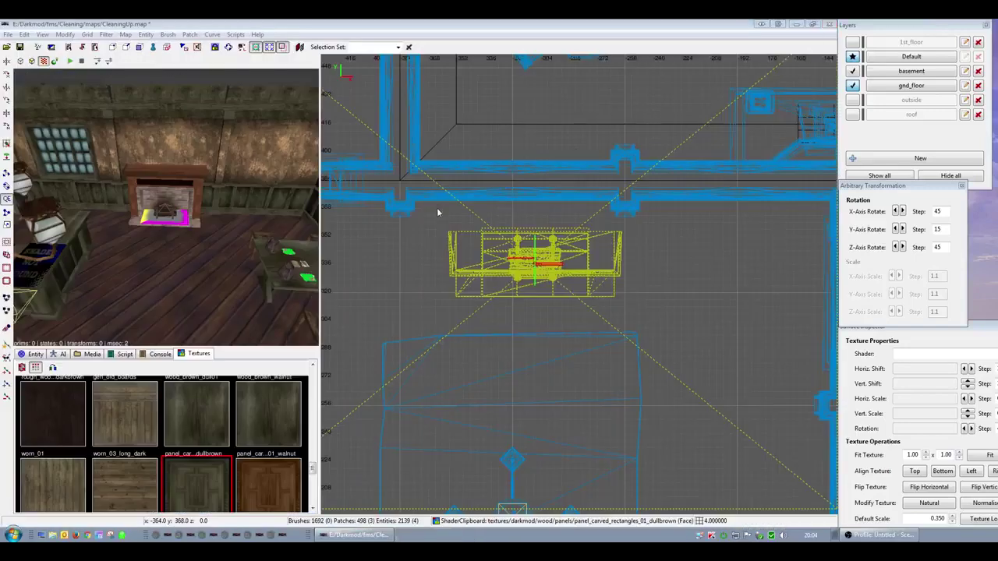
- Move the copied fireplace group north so its back sits against the card room's north wall
{"action": "right_click_drag", "start_coordinate": [502, 232], "coordinate": [527, 250]}
{"action": "left_click_drag", "start_coordinate": [575, 281], "coordinate": [554, 252]}
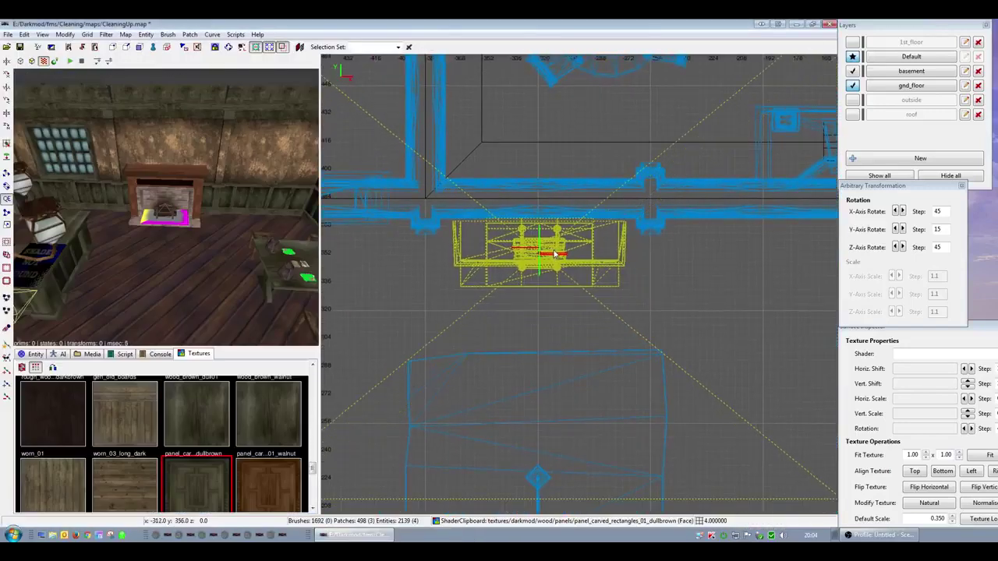
{"action": "scroll", "coordinate": [591, 263], "scroll_direction": "up", "scroll_amount": 2}
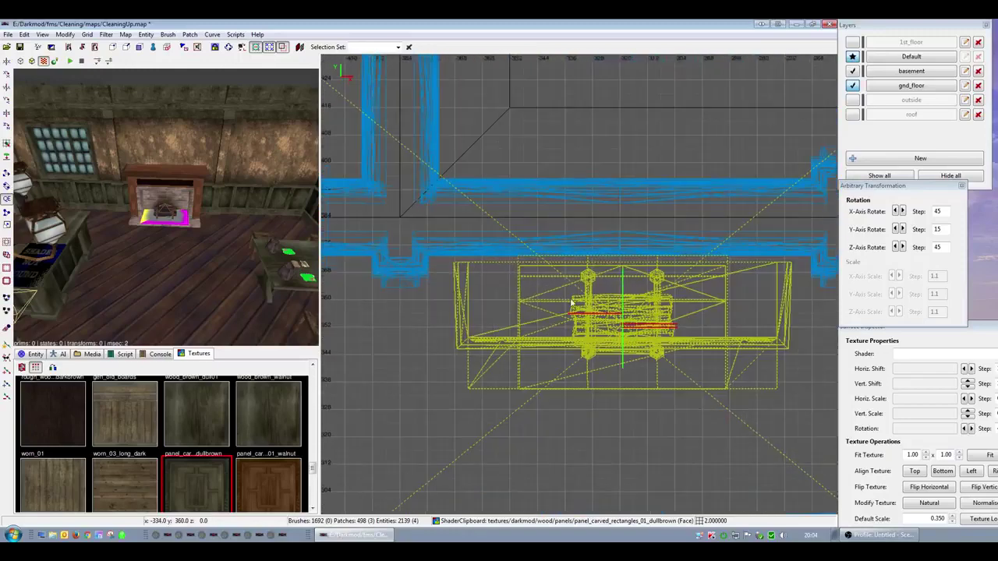
{"action": "left_click_drag", "start_coordinate": [604, 314], "coordinate": [604, 308]}
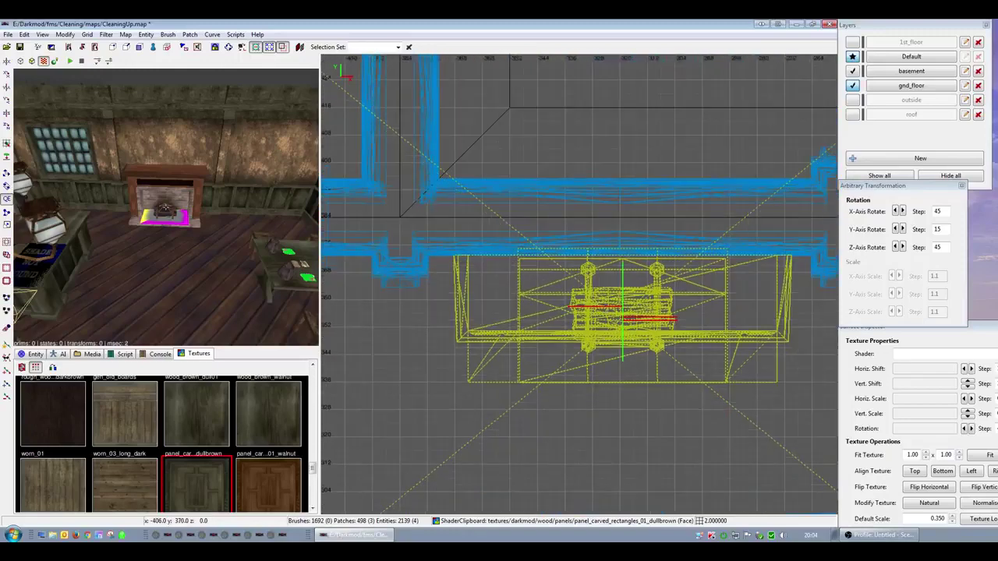
{"action": "scroll", "coordinate": [112, 229], "scroll_direction": "down", "scroll_amount": 3}
{"action": "middle_click", "coordinate": [544, 328], "text": "ctrl"}
{"action": "right_click", "coordinate": [203, 273]}
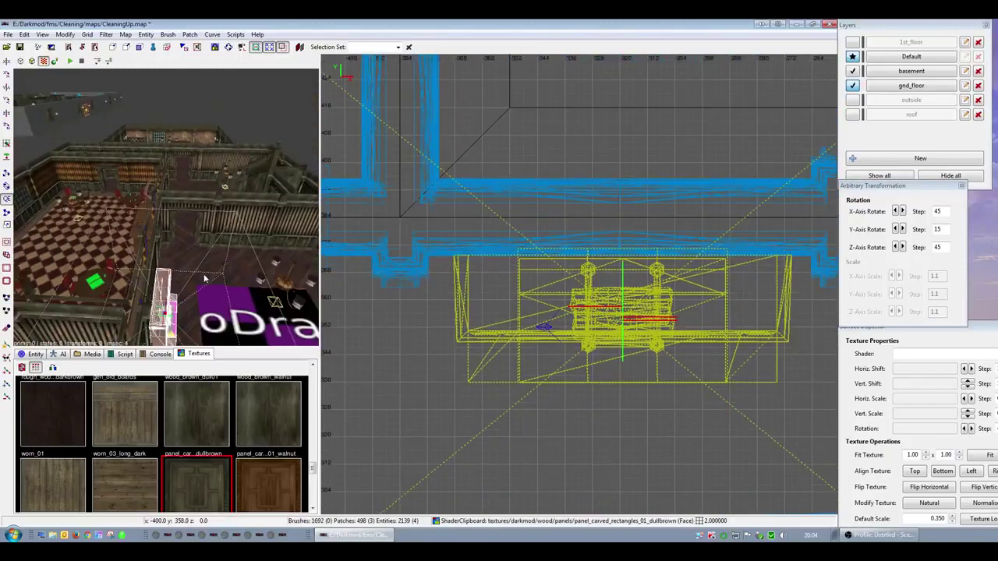
{"action": "scroll", "coordinate": [165, 206], "scroll_direction": "up", "scroll_amount": 8}
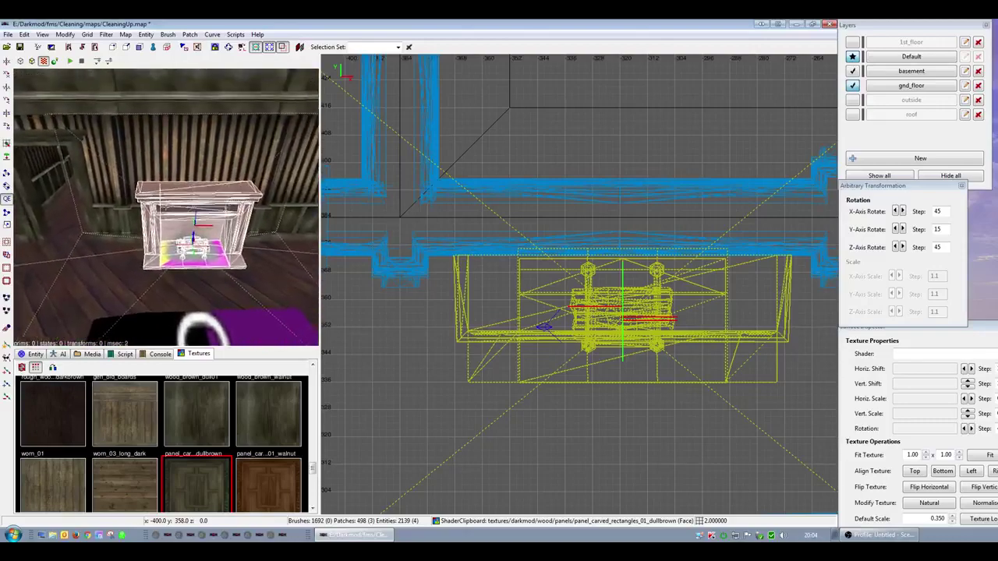
{"action": "scroll", "coordinate": [166, 207], "scroll_direction": "down", "scroll_amount": 5}
{"action": "right_click", "coordinate": [165, 207]}
- Set the grid to 1 and nudge the fireplace group one unit west to centre it between the wall's pilasters
{"action": "right_click_drag", "start_coordinate": [645, 360], "coordinate": [615, 351]}
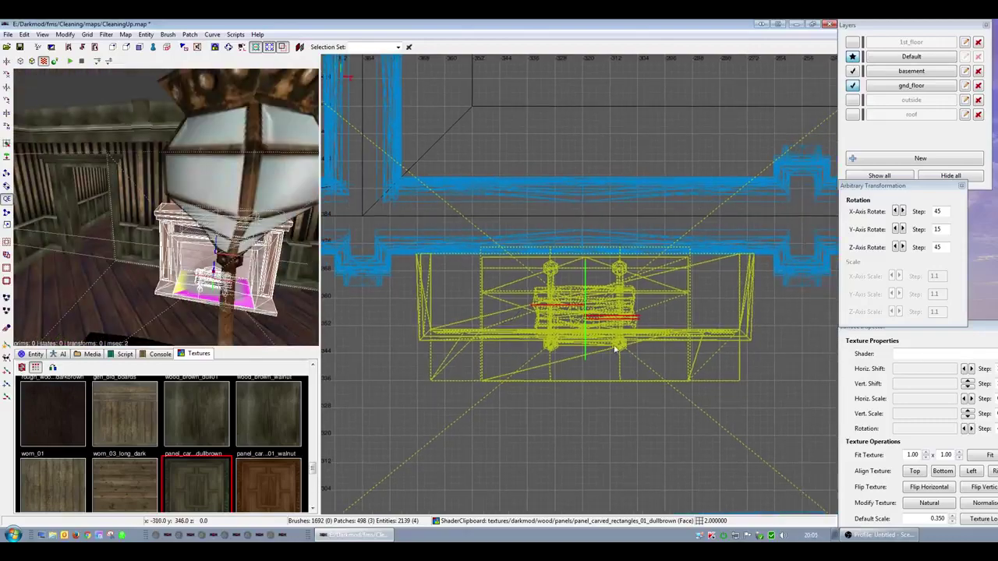
{"action": "key", "text": "1"}
{"action": "key", "text": "alt+Left"}
{"action": "key", "text": "alt+Left"}
{"action": "key", "text": "alt+Right"}
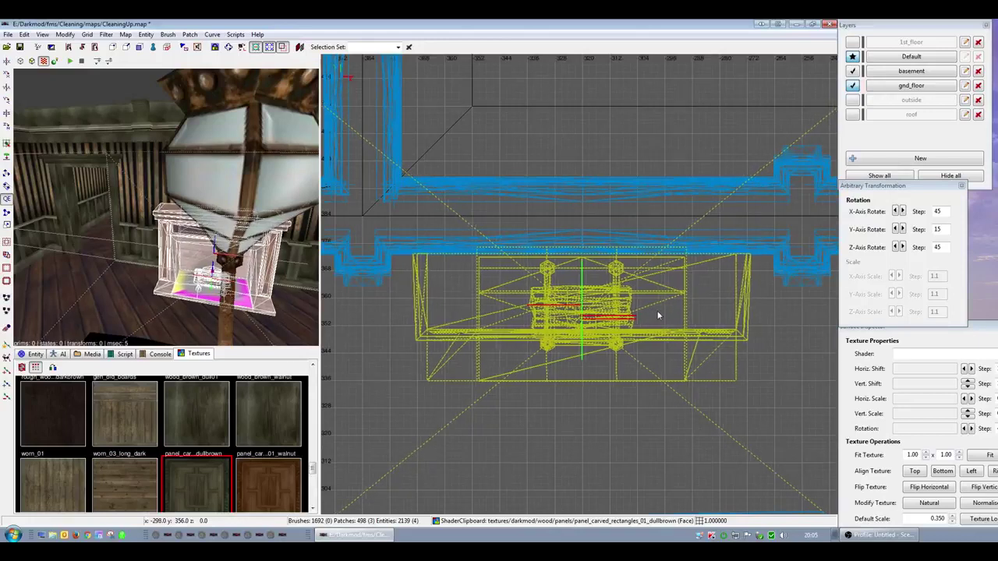
{"action": "right_click", "coordinate": [658, 314]}
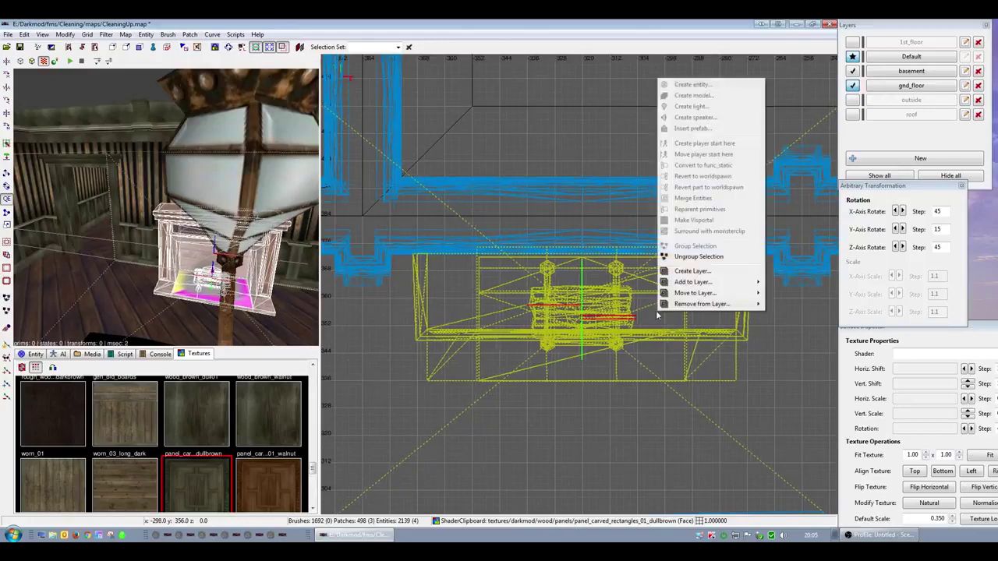
{"action": "left_click", "coordinate": [377, 239]}
- Push the fireplace group about 3 units north so its back sinks into the card room's wall, and deselect it
{"action": "right_click", "coordinate": [151, 217]}
{"action": "key", "text": "Up"}
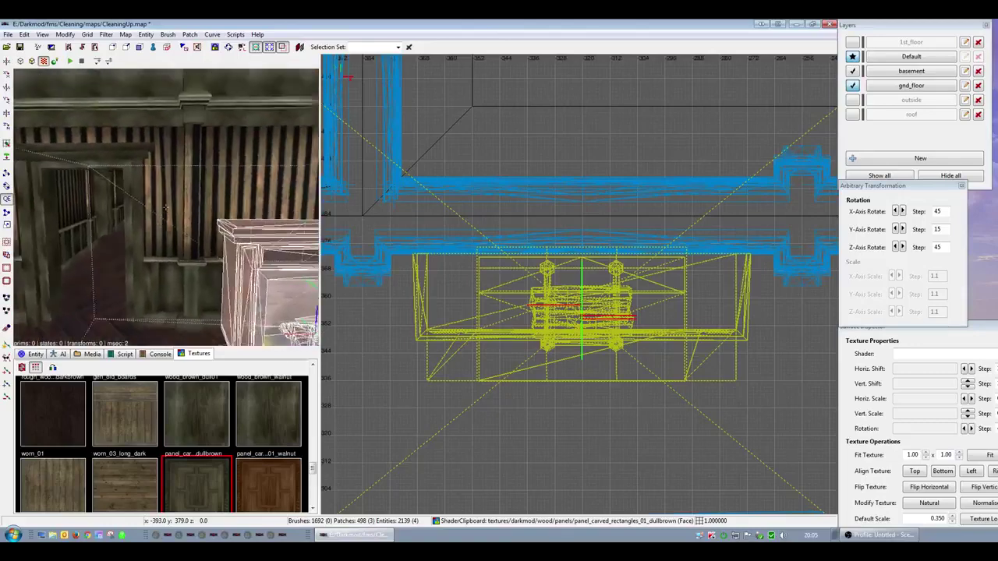
{"action": "right_click", "coordinate": [165, 208]}
{"action": "right_click_drag", "start_coordinate": [467, 275], "coordinate": [533, 296]}
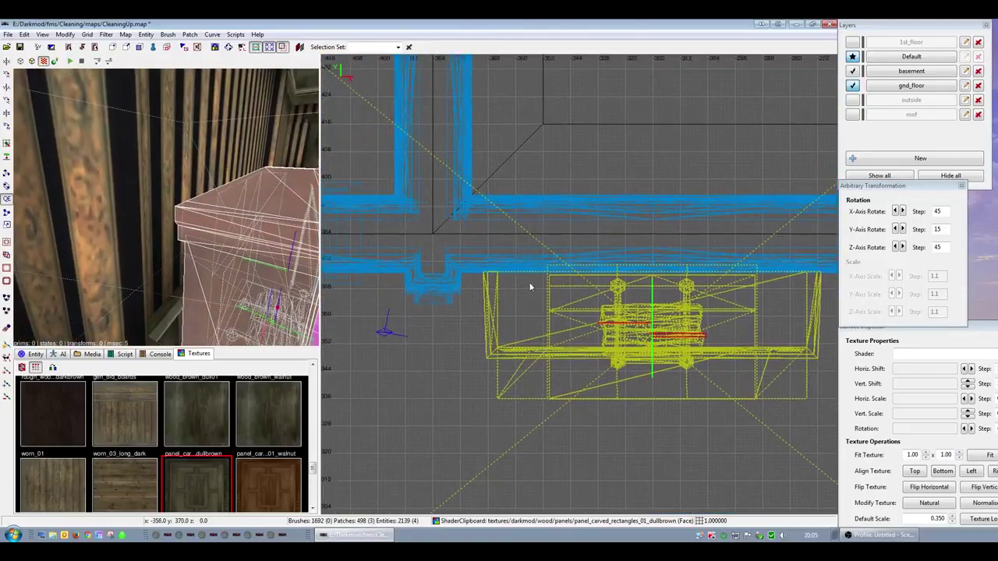
{"action": "scroll", "coordinate": [560, 301], "scroll_direction": "up", "scroll_amount": 1}
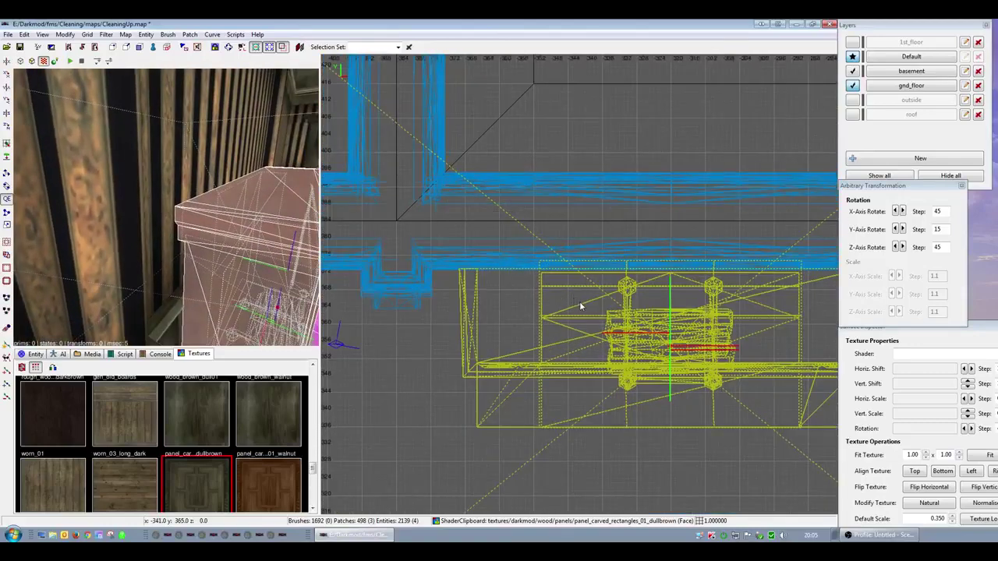
{"action": "left_click_drag", "start_coordinate": [580, 301], "coordinate": [580, 293]}
{"action": "right_click", "coordinate": [179, 232]}
{"action": "key", "text": "Down"}
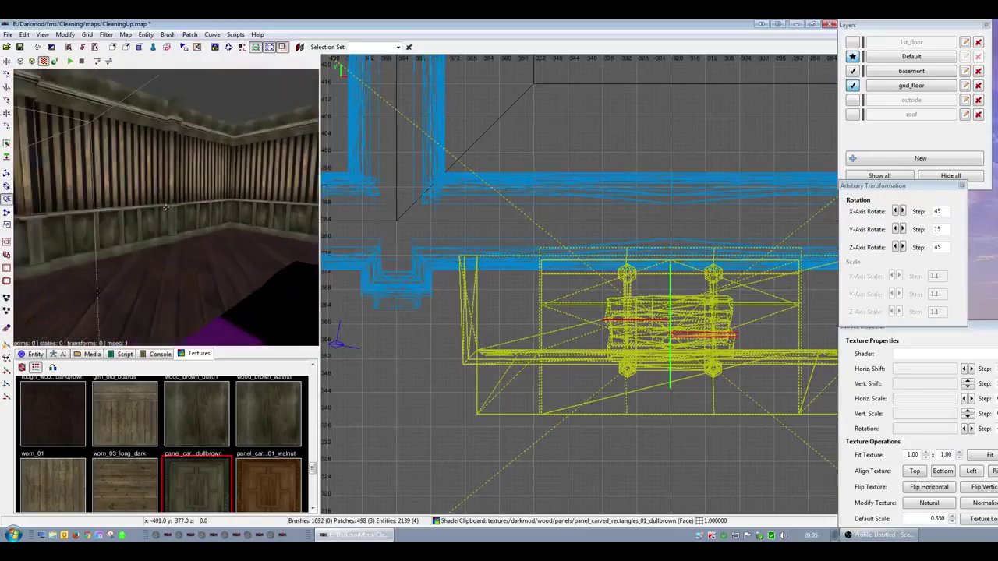
{"action": "key", "text": "Escape"}
- Examine the card room, the kitchen and the neighbouring ground-floor rooms from above
{"action": "key", "text": "Down"}
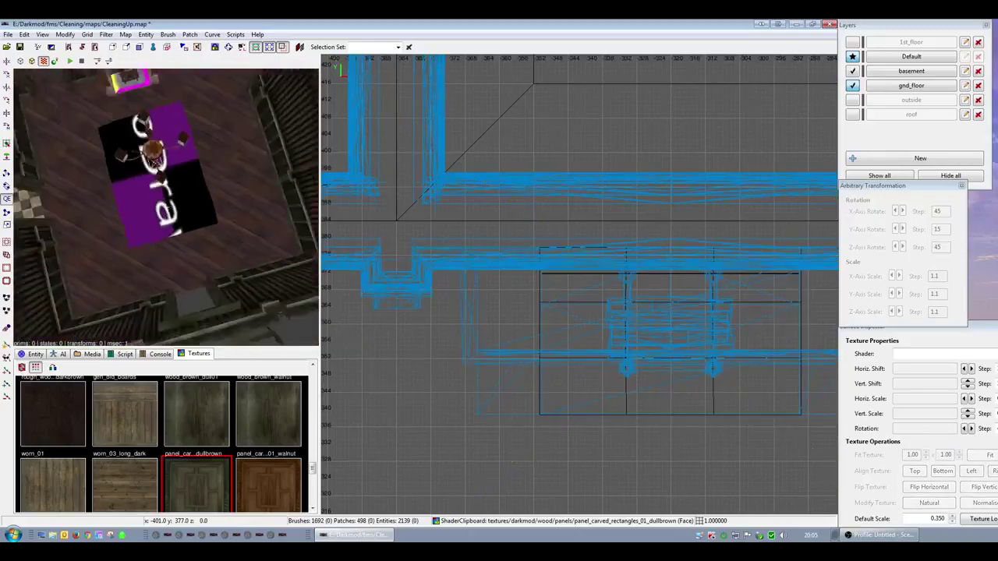
{"action": "scroll", "coordinate": [188, 221], "scroll_direction": "up", "scroll_amount": 6}
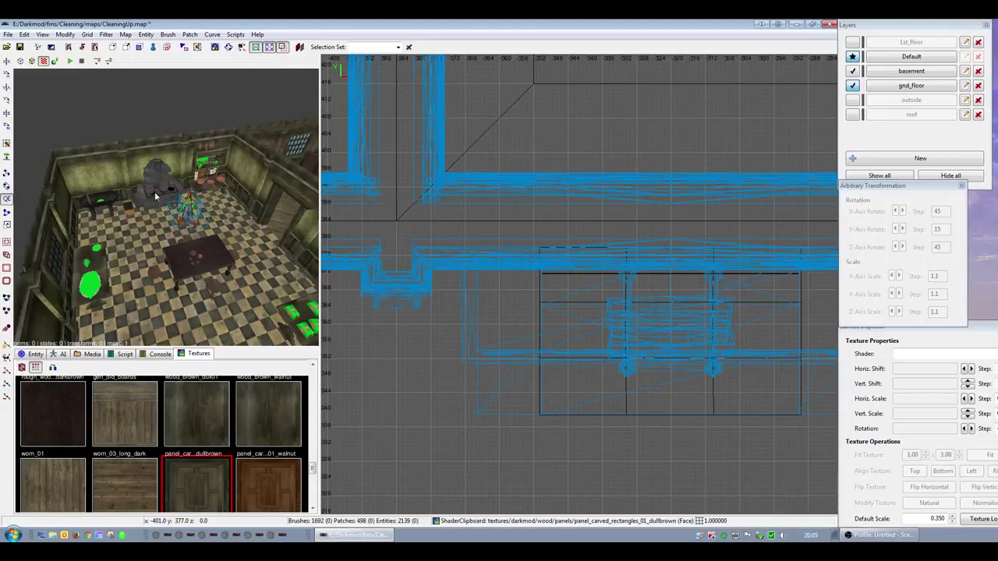
{"action": "right_click", "coordinate": [156, 222]}
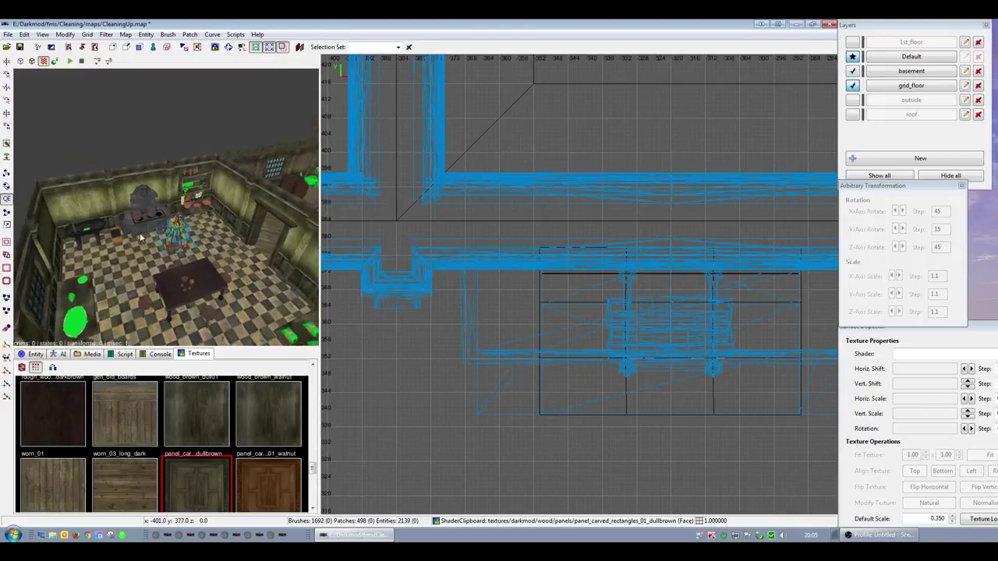
{"action": "right_click", "coordinate": [141, 234]}
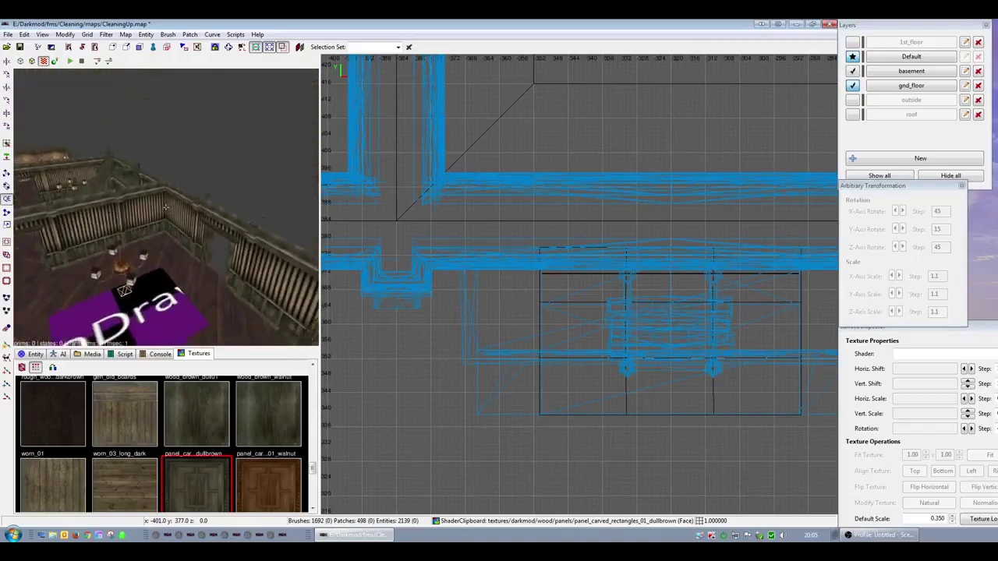
{"action": "scroll", "coordinate": [166, 206], "scroll_direction": "down", "scroll_amount": 3}
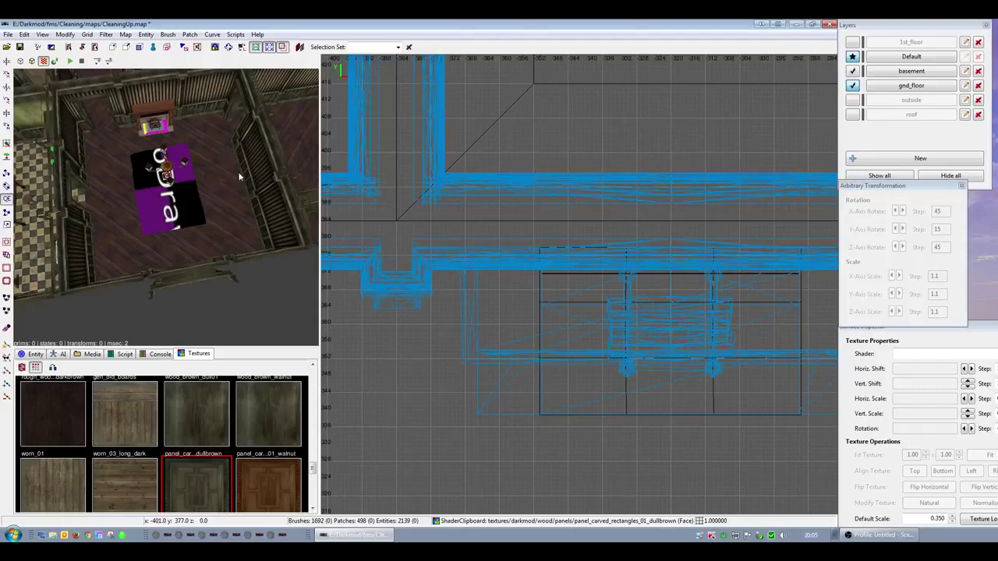
{"action": "right_click", "coordinate": [146, 236]}
{"action": "right_click", "coordinate": [146, 236]}
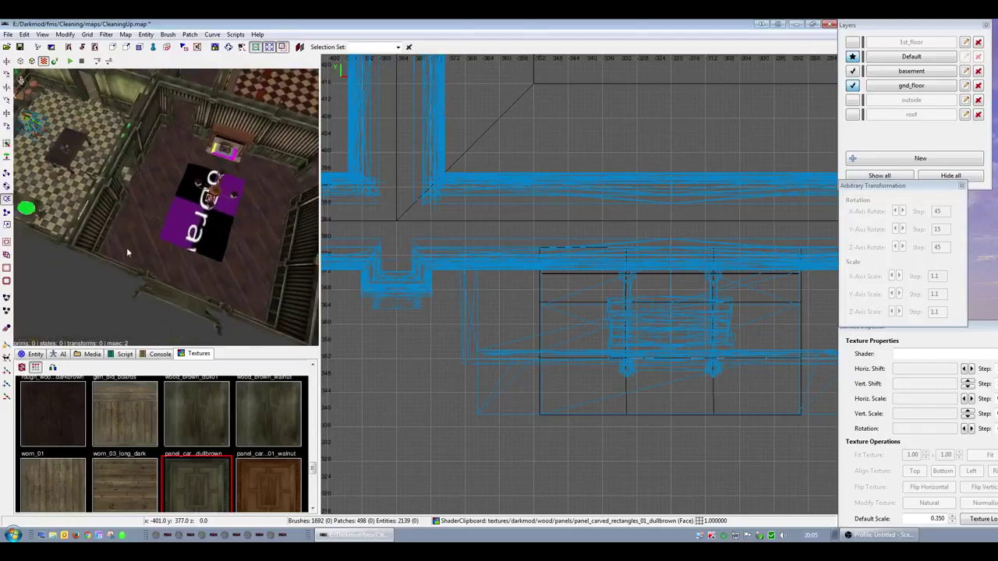
{"action": "right_click", "coordinate": [242, 281]}
{"action": "right_click", "coordinate": [243, 282]}
{"action": "scroll", "coordinate": [666, 308], "scroll_direction": "down", "scroll_amount": 10}
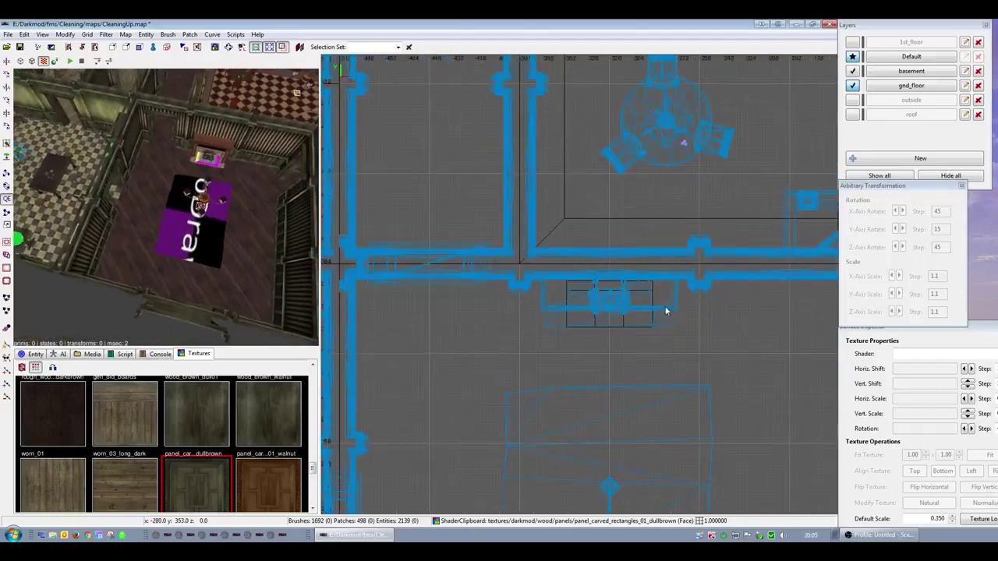
{"action": "scroll", "coordinate": [670, 343], "scroll_direction": "down", "scroll_amount": 3}
{"action": "scroll", "coordinate": [670, 341], "scroll_direction": "up", "scroll_amount": 4}
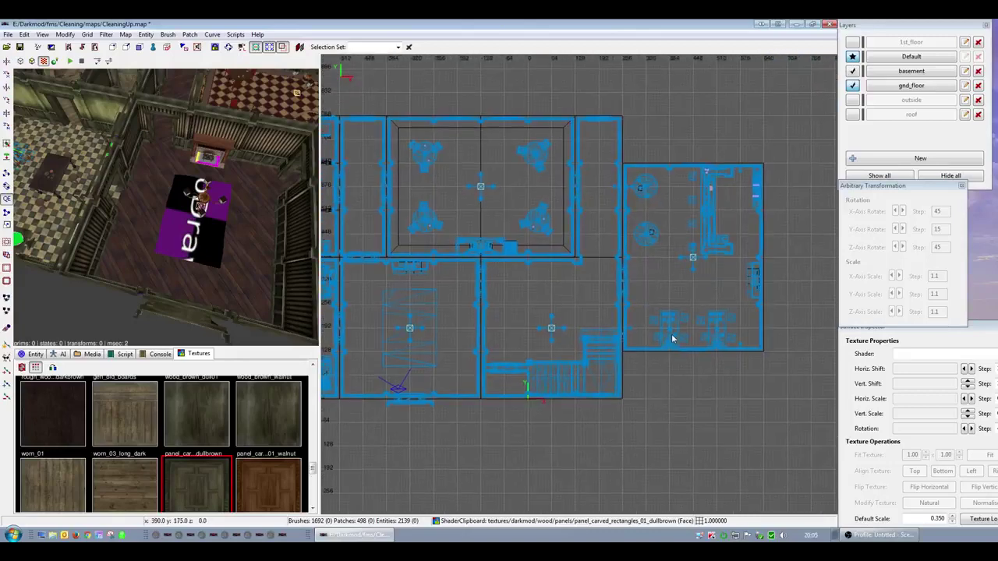
- Duplicate the card room's fireplace group with its light and place the copy against the stair hall's north wall on grid 8
{"action": "right_click", "coordinate": [222, 175]}
{"action": "scroll", "coordinate": [222, 174], "scroll_direction": "up", "scroll_amount": 4}
{"action": "right_click", "coordinate": [222, 174]}
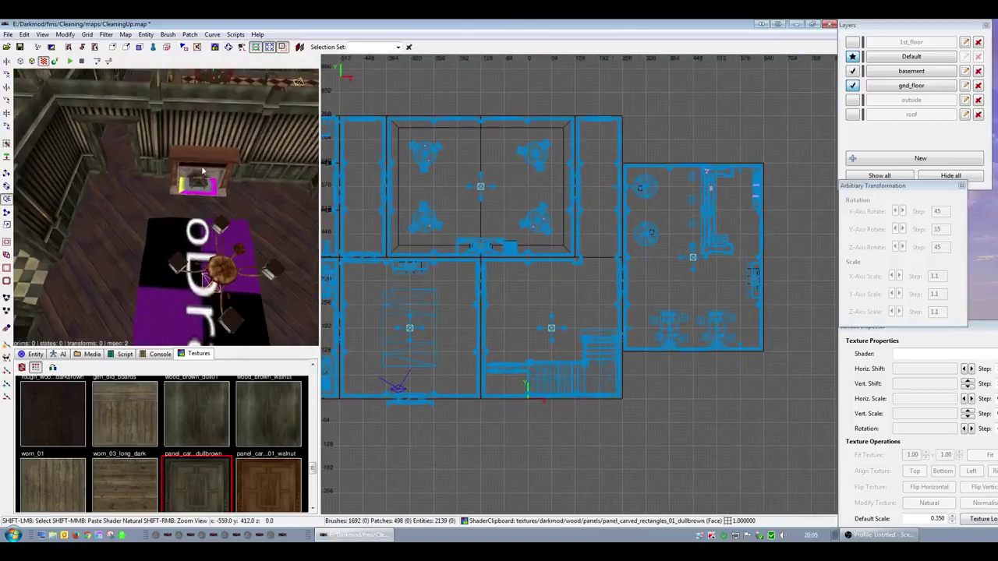
{"action": "left_click", "coordinate": [220, 175], "text": "shift"}
{"action": "scroll", "coordinate": [408, 219], "scroll_direction": "up", "scroll_amount": 2}
{"action": "right_click_drag", "start_coordinate": [408, 218], "coordinate": [476, 240]}
{"action": "right_click_drag", "start_coordinate": [534, 279], "coordinate": [402, 282]}
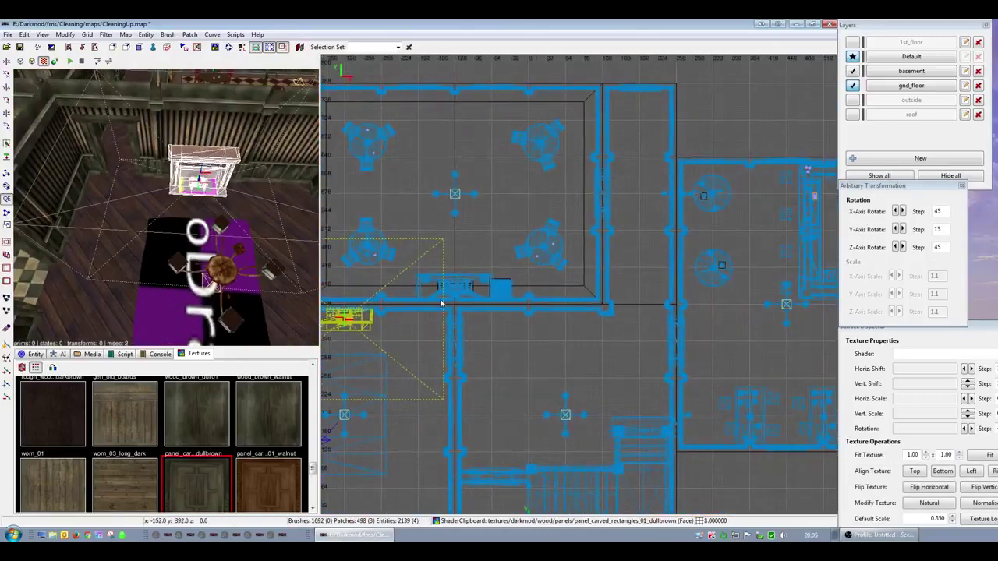
{"action": "key", "text": "4"}
{"action": "key", "text": "space"}
{"action": "left_click_drag", "start_coordinate": [357, 323], "coordinate": [571, 318]}
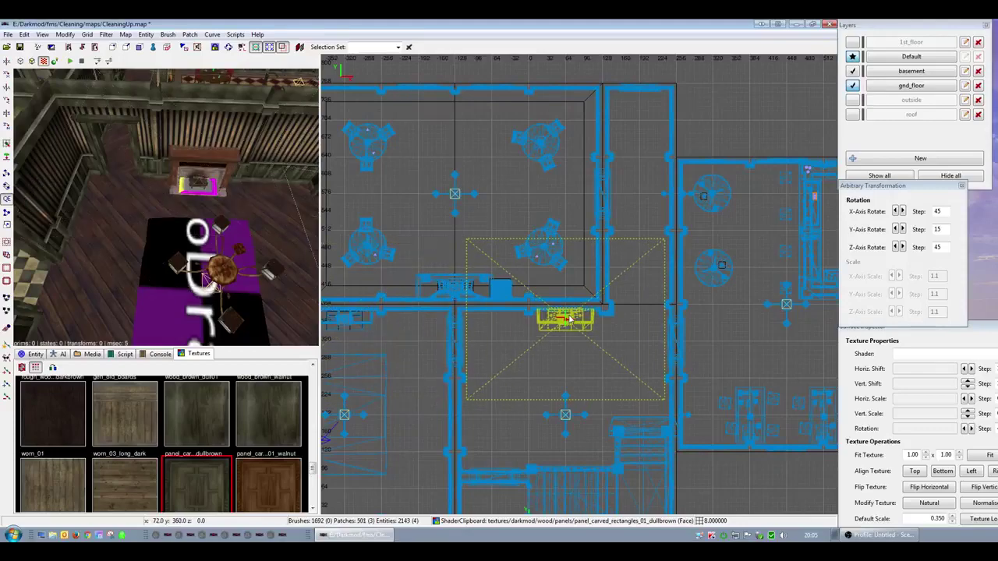
- Inspect the stair hall's new fireplace, deselect it, and look over the fireplaces in both rooms
{"action": "scroll", "coordinate": [620, 335], "scroll_direction": "up", "scroll_amount": 4}
{"action": "right_click", "coordinate": [257, 265]}
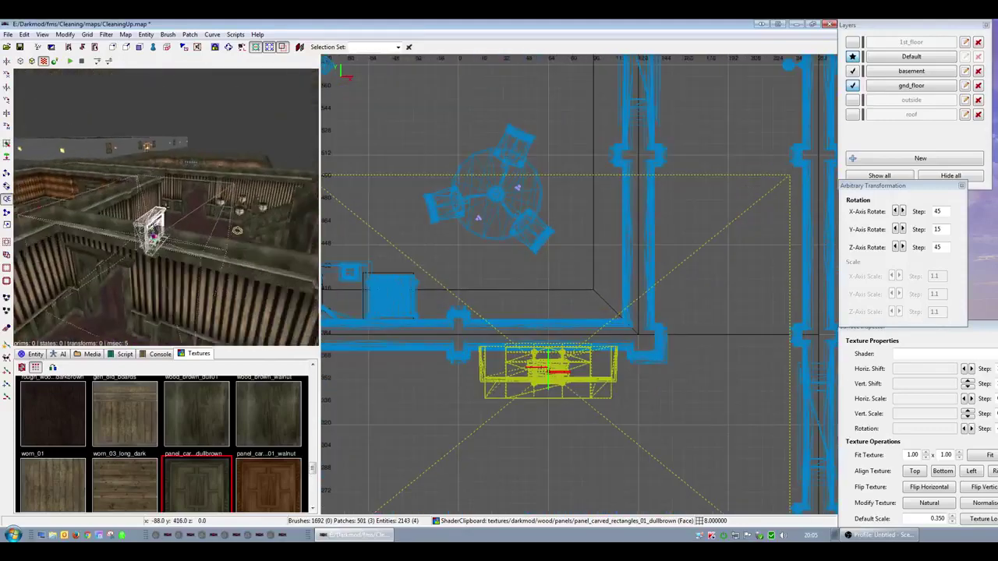
{"action": "scroll", "coordinate": [257, 265], "scroll_direction": "up", "scroll_amount": 4}
{"action": "scroll", "coordinate": [166, 207], "scroll_direction": "down", "scroll_amount": 6}
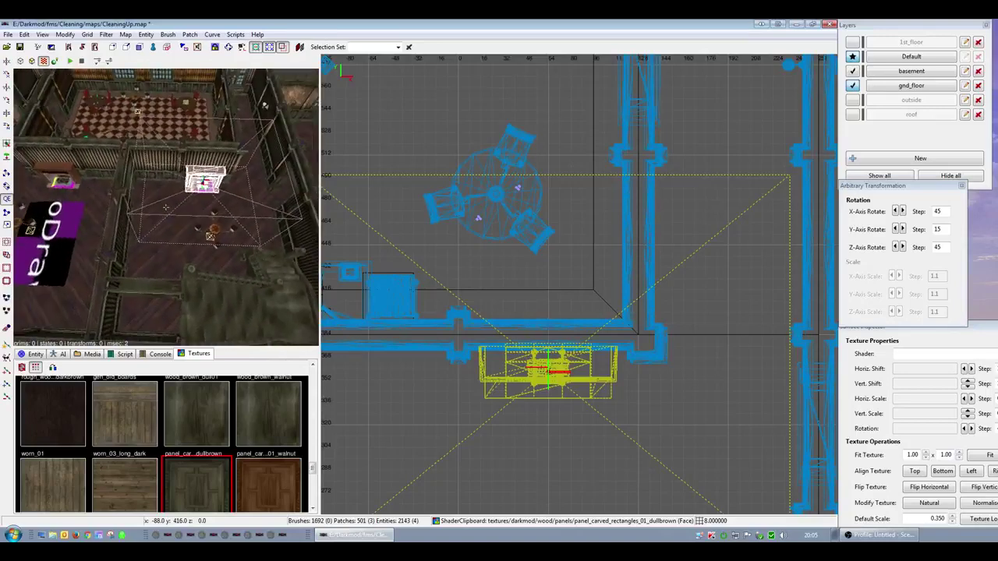
{"action": "key", "text": "Escape"}
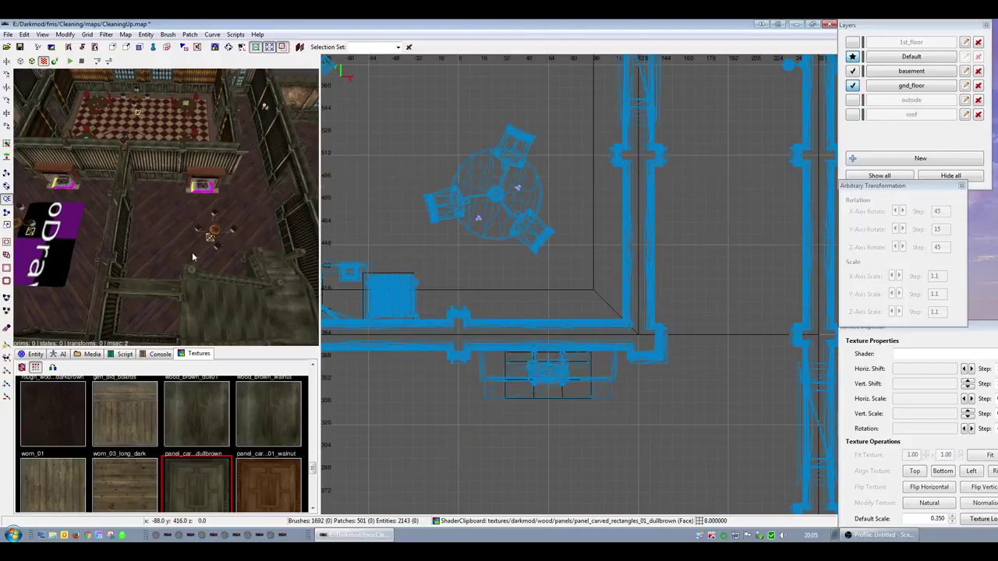
{"action": "scroll", "coordinate": [165, 206], "scroll_direction": "up", "scroll_amount": 5}
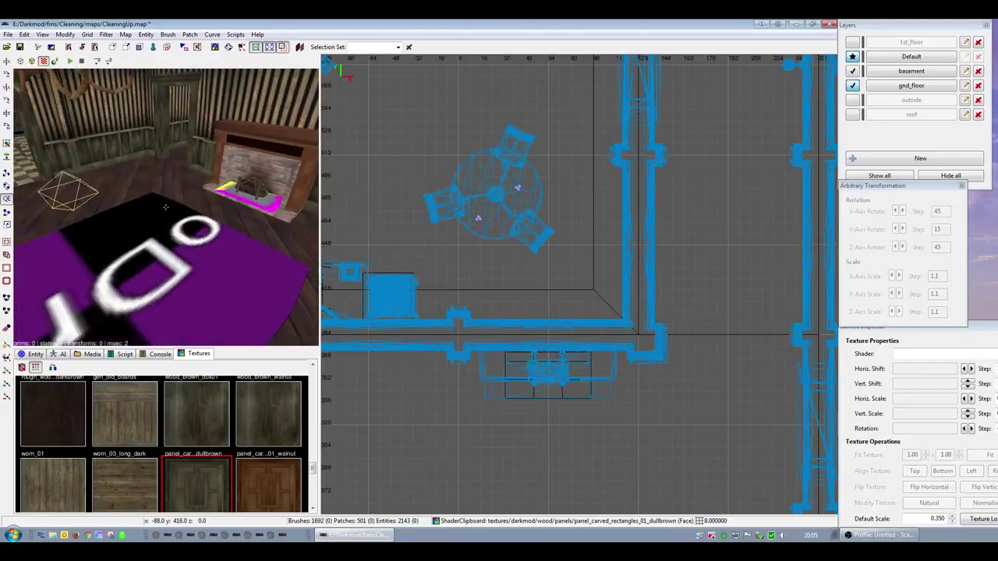
{"action": "scroll", "coordinate": [166, 206], "scroll_direction": "up", "scroll_amount": 4}
{"action": "scroll", "coordinate": [165, 206], "scroll_direction": "down", "scroll_amount": 6}
{"action": "scroll", "coordinate": [166, 206], "scroll_direction": "up", "scroll_amount": 6}
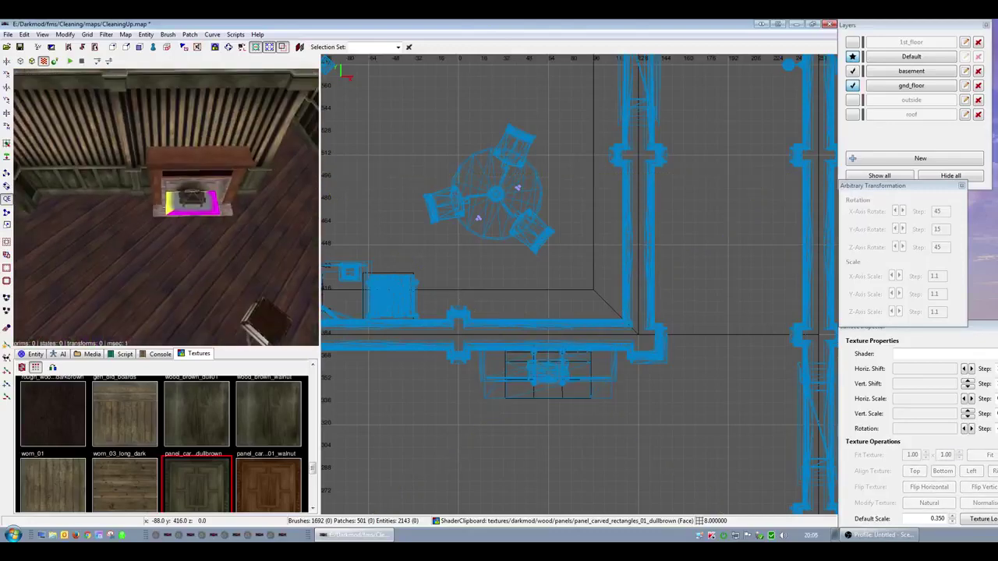
- Delete the duplicated fireplace group with its light from the stair hall
{"action": "right_click", "coordinate": [165, 207]}
{"action": "left_click", "coordinate": [197, 159], "text": "shift"}
{"action": "key", "text": "Escape"}
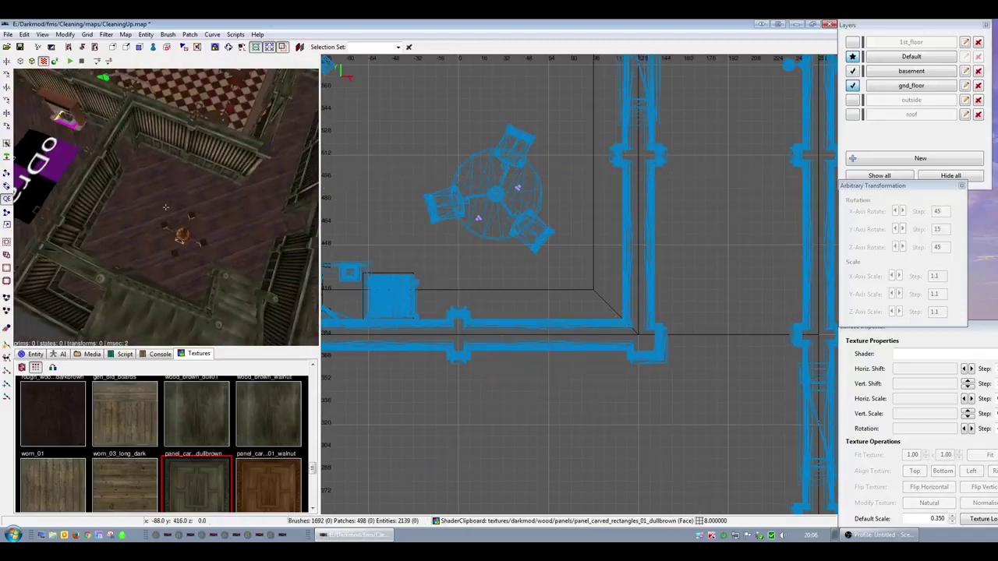
- Look over the card room, the stair hall and the bar room from above to compare their furnishing
{"action": "right_click", "coordinate": [215, 159]}
{"action": "scroll", "coordinate": [165, 206], "scroll_direction": "up", "scroll_amount": 3}
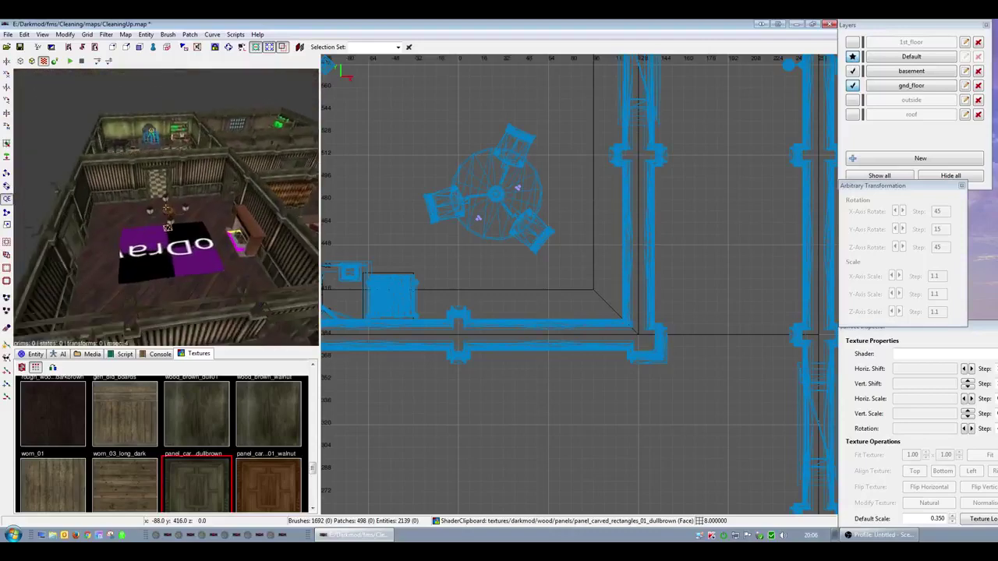
{"action": "scroll", "coordinate": [165, 207], "scroll_direction": "down", "scroll_amount": 3}
{"action": "right_click", "coordinate": [165, 206]}
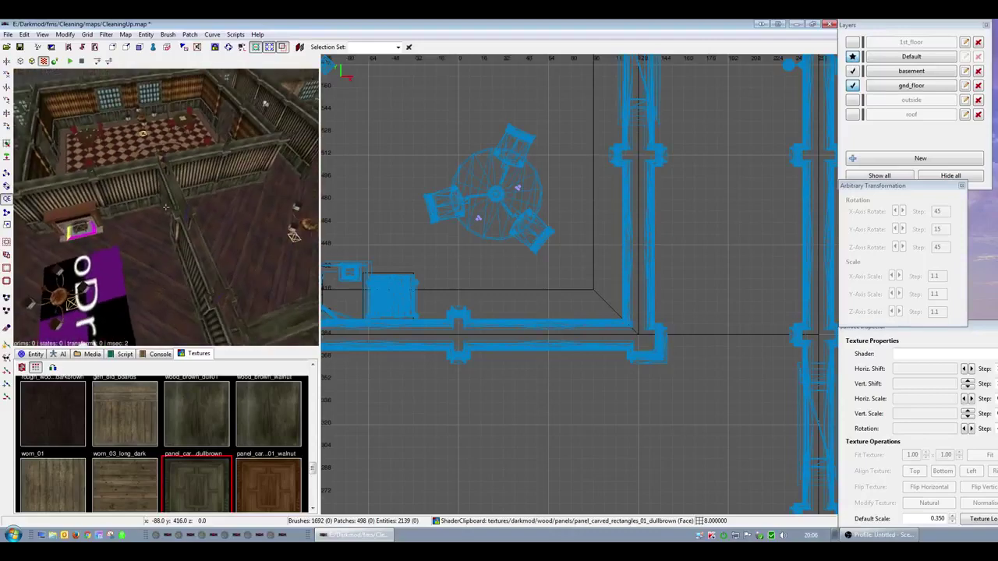
{"action": "right_click", "coordinate": [242, 170]}
{"action": "scroll", "coordinate": [165, 207], "scroll_direction": "up", "scroll_amount": 8}
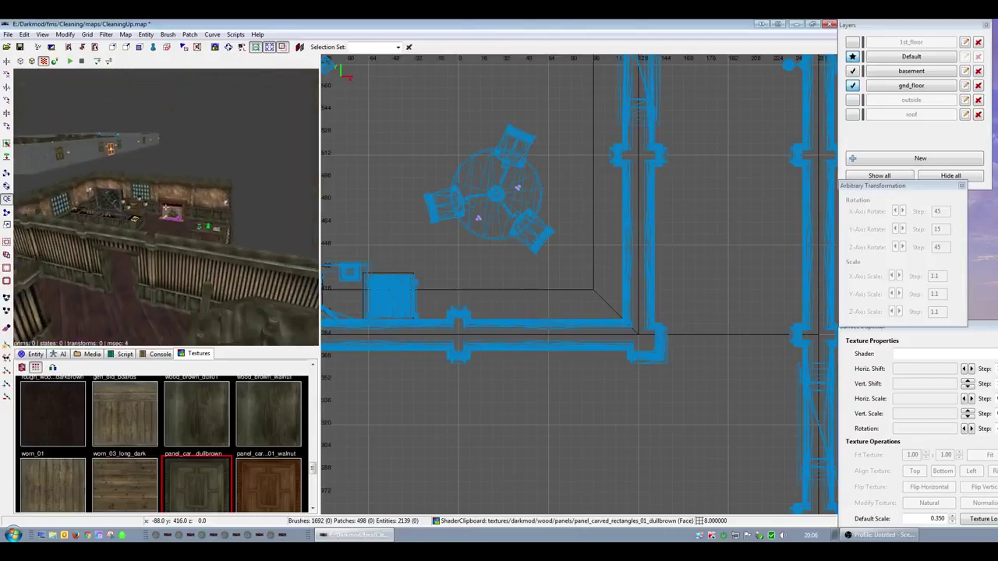
{"action": "scroll", "coordinate": [165, 207], "scroll_direction": "up", "scroll_amount": 4}
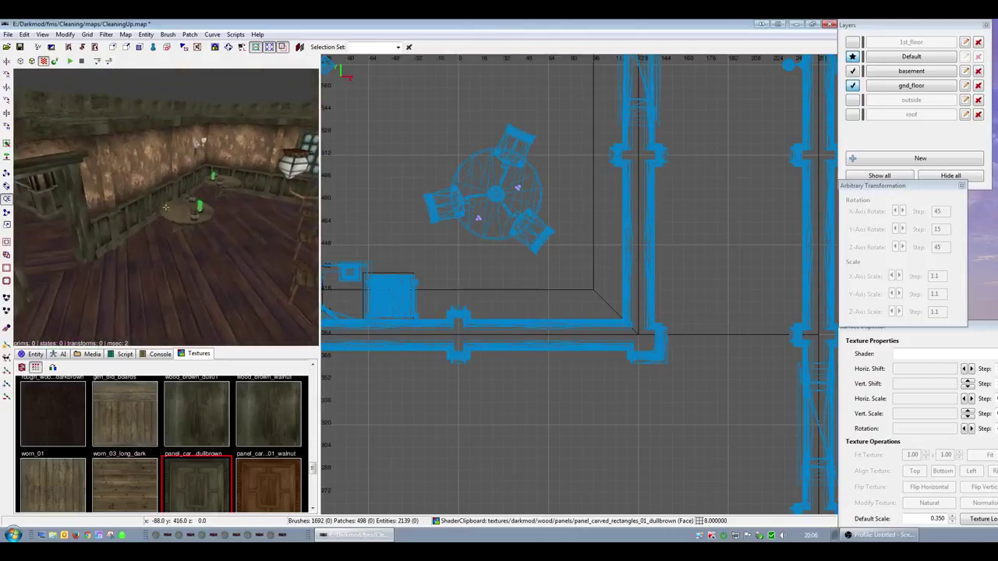
{"action": "scroll", "coordinate": [166, 206], "scroll_direction": "down", "scroll_amount": 5}
{"action": "scroll", "coordinate": [165, 206], "scroll_direction": "down", "scroll_amount": 4}
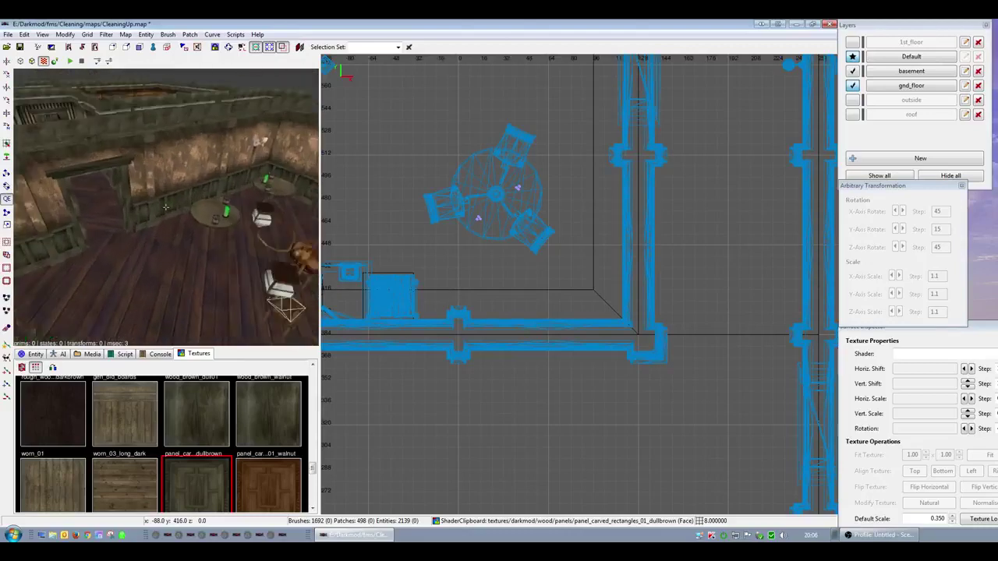
- Examine the bar room's wall lamp up close, deselect it, and look around the room's tables and walls
{"action": "scroll", "coordinate": [165, 207], "scroll_direction": "up", "scroll_amount": 8}
{"action": "mouse_move", "coordinate": [165, 207]}
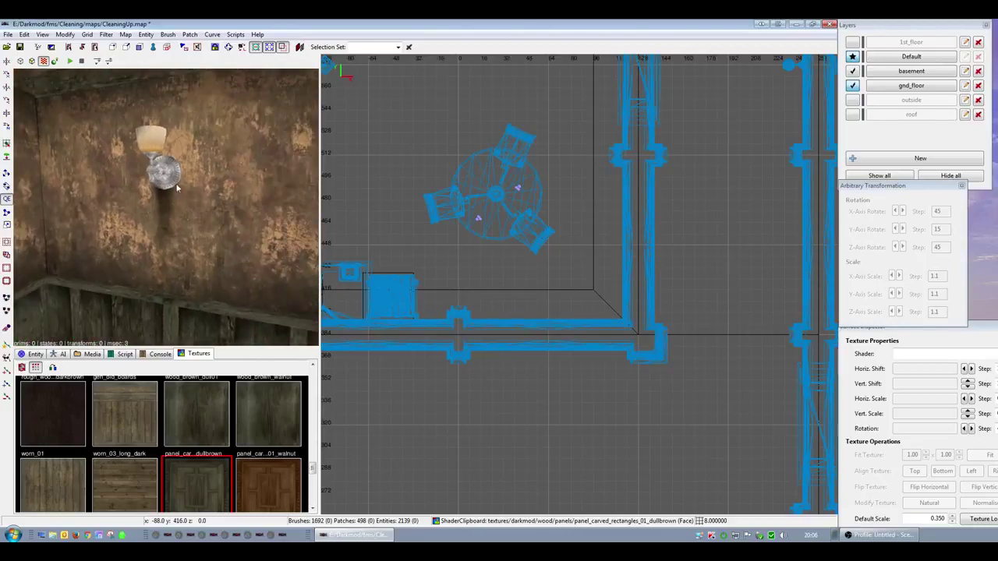
{"action": "left_click", "coordinate": [177, 186], "text": "shift"}
{"action": "left_click", "coordinate": [173, 204], "text": "shift"}
{"action": "right_click", "coordinate": [172, 205]}
{"action": "key", "text": "Escape"}
{"action": "scroll", "coordinate": [165, 207], "scroll_direction": "down", "scroll_amount": 8}
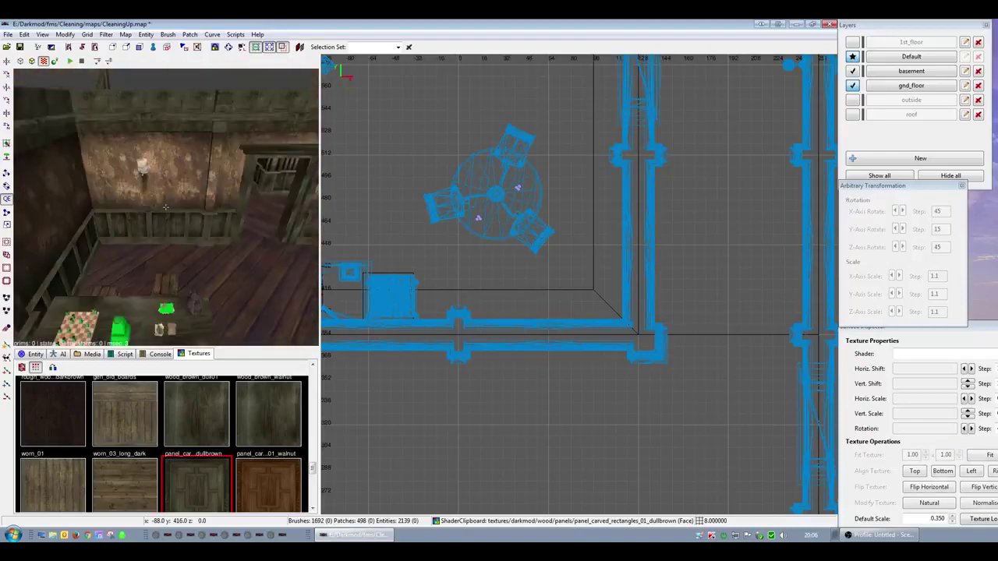
{"action": "scroll", "coordinate": [165, 207], "scroll_direction": "down", "scroll_amount": 5}
{"action": "scroll", "coordinate": [165, 206], "scroll_direction": "up", "scroll_amount": 5}
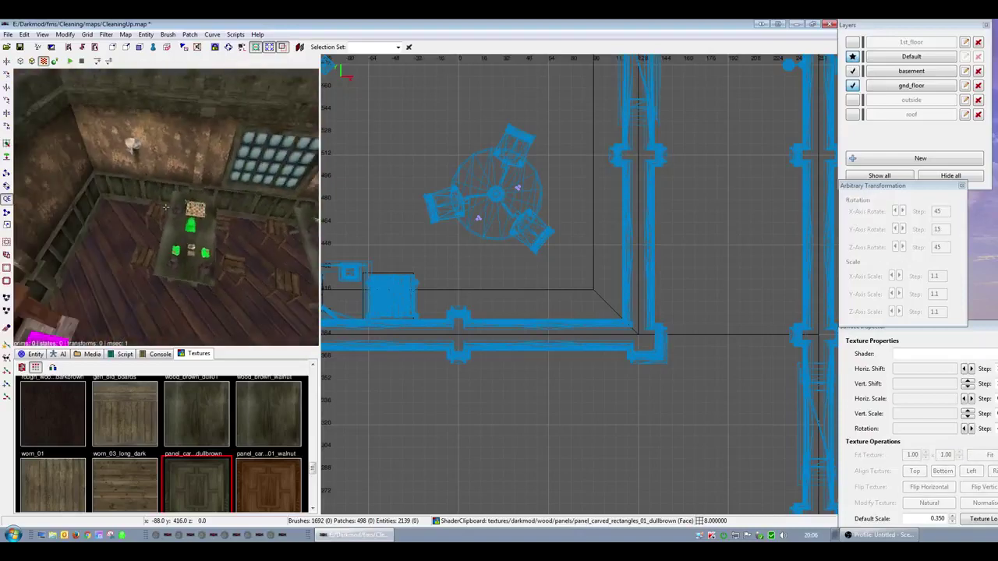
{"action": "scroll", "coordinate": [165, 206], "scroll_direction": "up", "scroll_amount": 5}
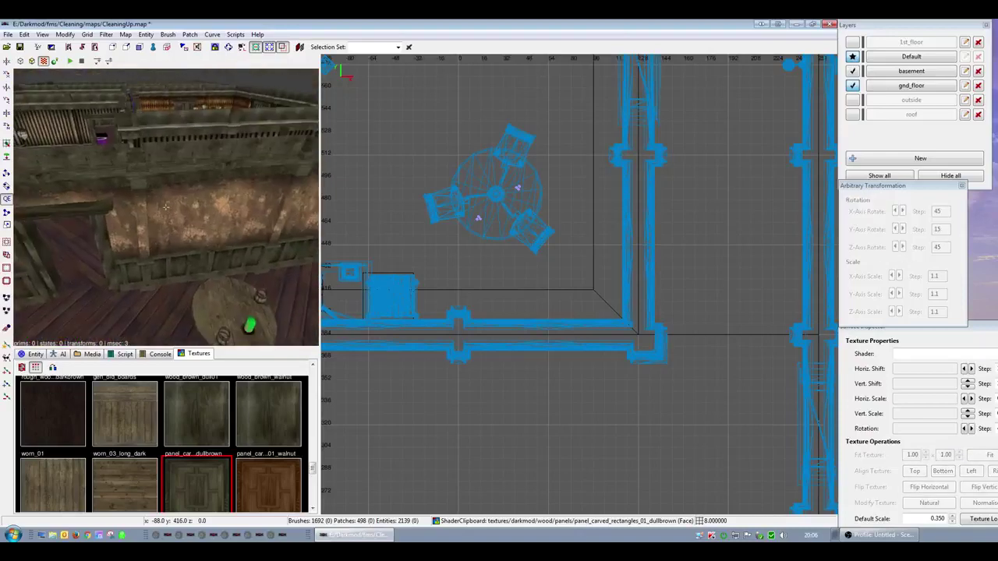
- Select the bar room's two round table groups and ungroup them so their parts can be edited separately
{"action": "left_click", "coordinate": [169, 255], "text": "shift"}
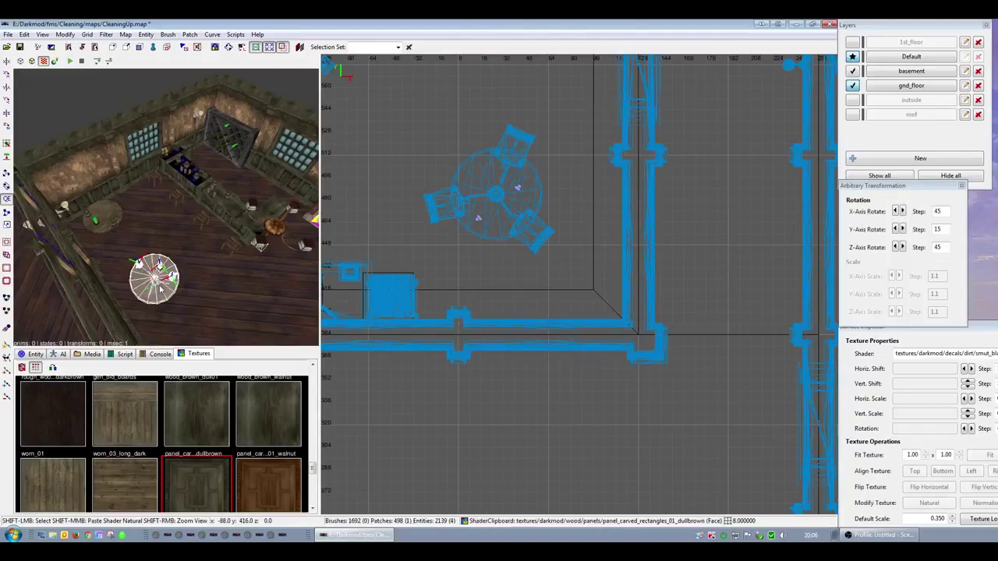
{"action": "right_click", "coordinate": [168, 255]}
{"action": "right_click", "coordinate": [165, 207]}
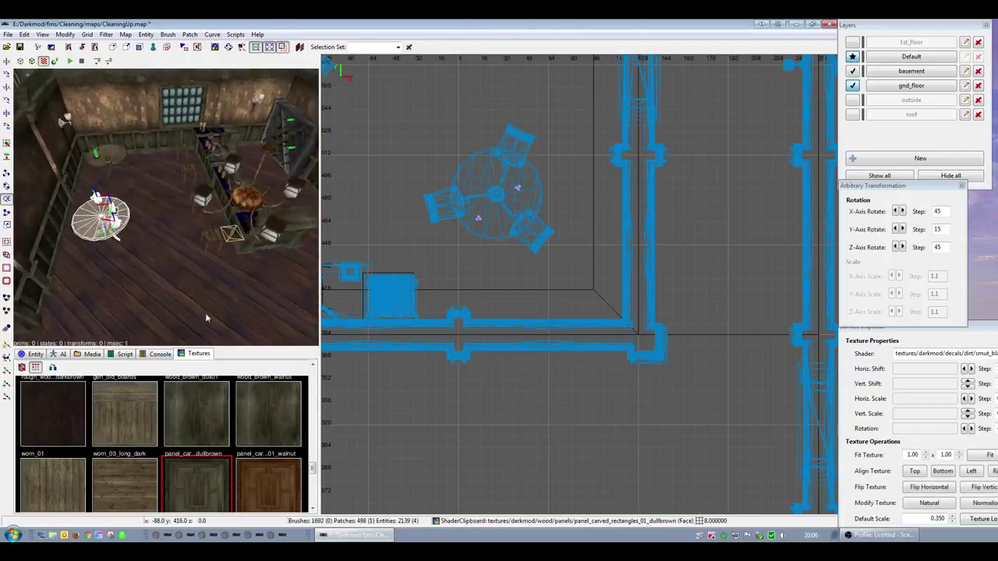
{"action": "left_click", "coordinate": [35, 354]}
{"action": "key", "text": "Escape"}
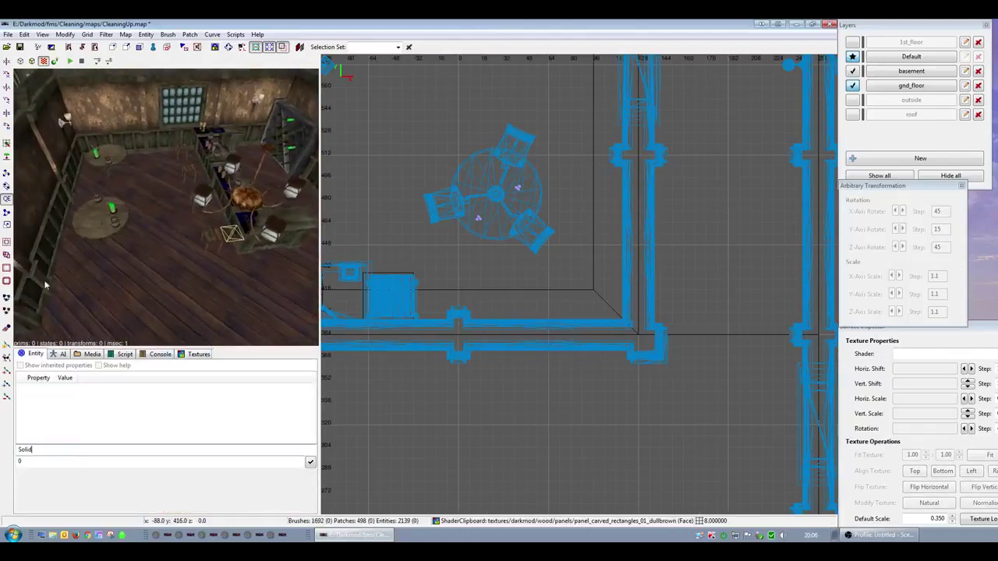
{"action": "left_click", "coordinate": [106, 221], "text": "shift"}
{"action": "left_click", "coordinate": [112, 156], "text": "shift"}
{"action": "right_click", "coordinate": [425, 184]}
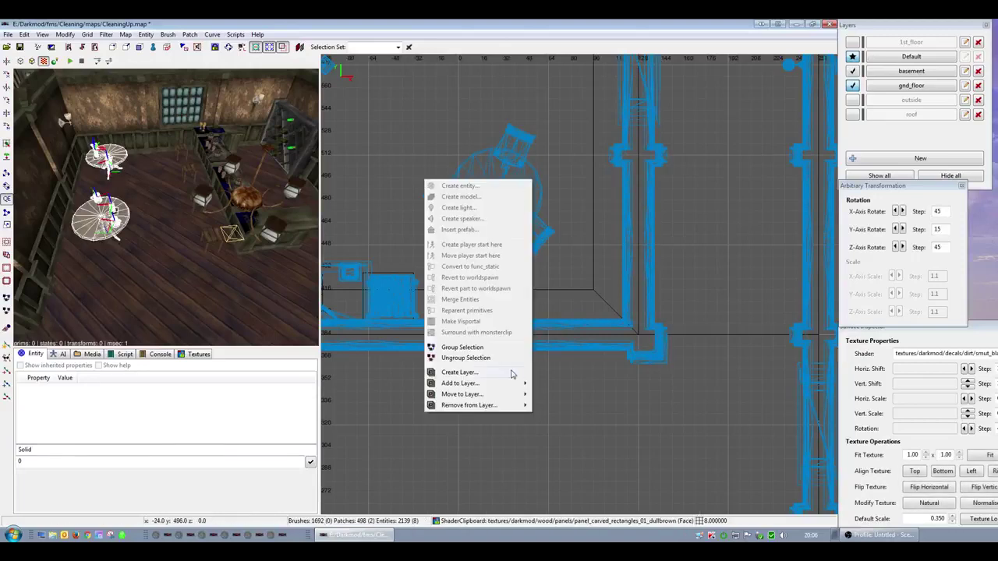
{"action": "left_click", "coordinate": [465, 358]}
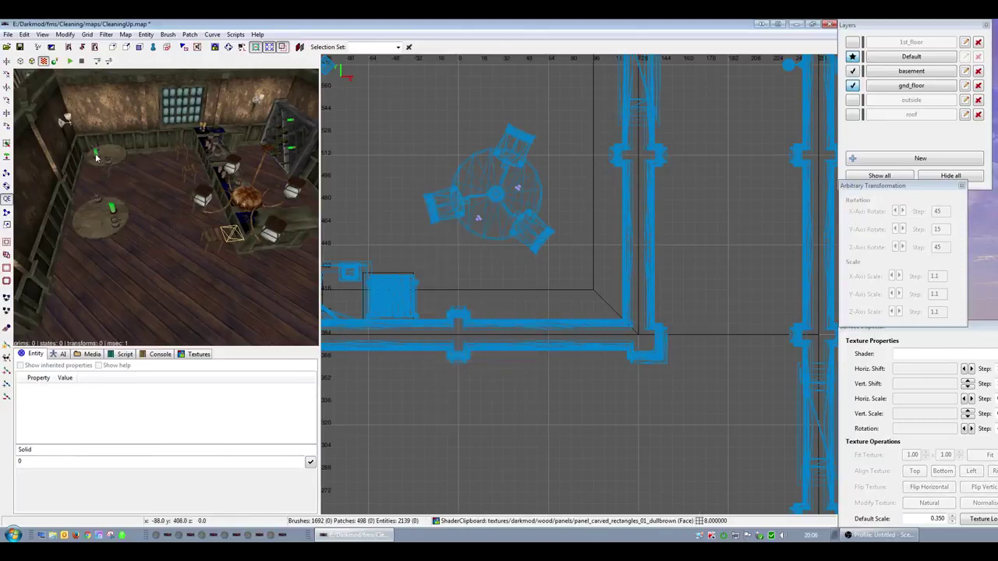
- Delete the green object from each of the two round tables
{"action": "right_click", "coordinate": [114, 210]}
{"action": "right_click", "coordinate": [115, 211]}
{"action": "key", "text": "BackSpace"}
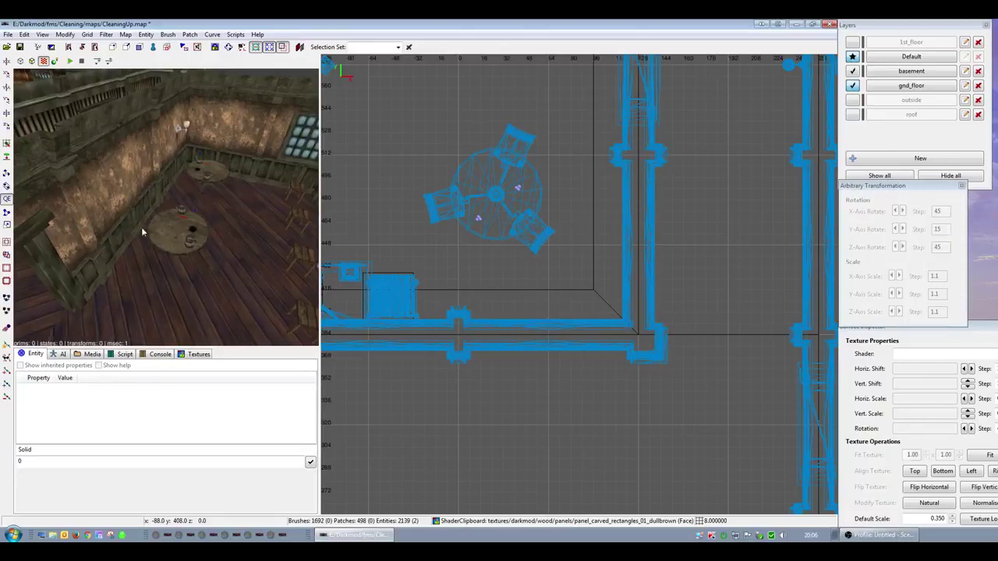
- Hide both round tables to expose the smut decals on their tops
{"action": "left_click", "coordinate": [193, 231], "text": "shift"}
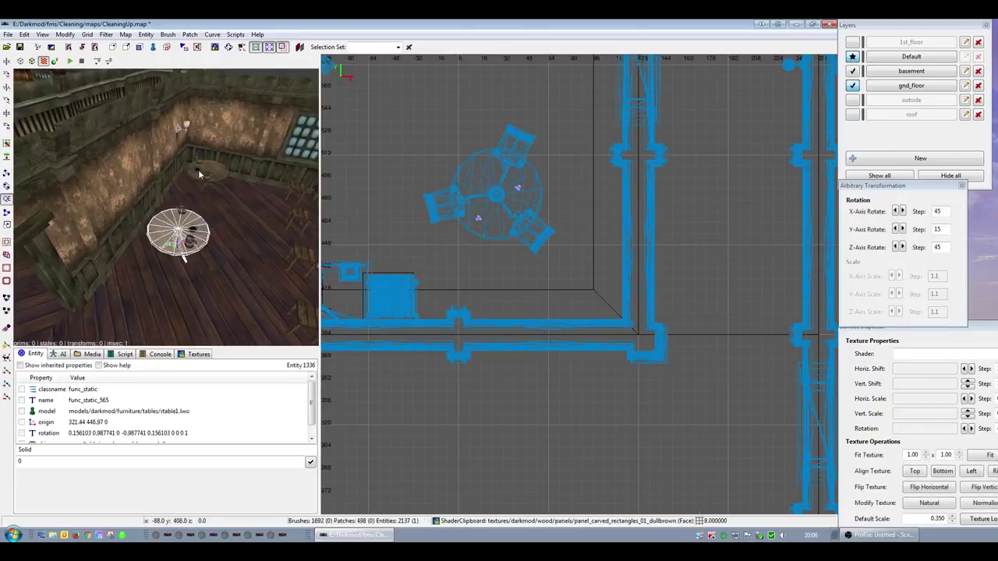
{"action": "left_click", "coordinate": [190, 228], "text": "shift"}
{"action": "left_click", "coordinate": [192, 230], "text": "shift"}
{"action": "left_click", "coordinate": [199, 173], "text": "shift"}
{"action": "key", "text": "Delete"}
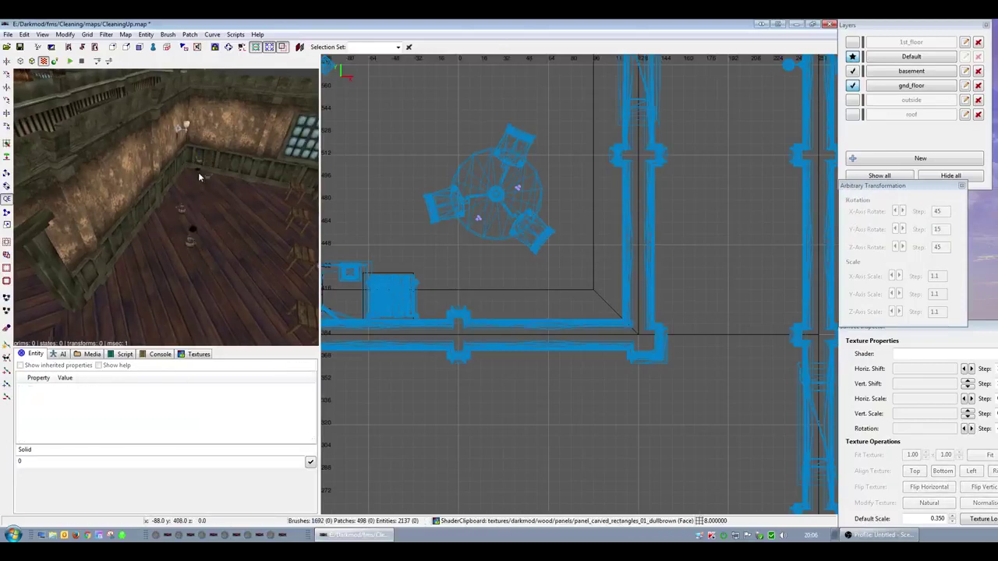
- Delete the two smut decals at the round tables and bring the hidden tables back
{"action": "left_click", "coordinate": [196, 172], "text": "shift"}
{"action": "left_click", "coordinate": [194, 229], "text": "shift"}
{"action": "key", "text": "BackSpace"}
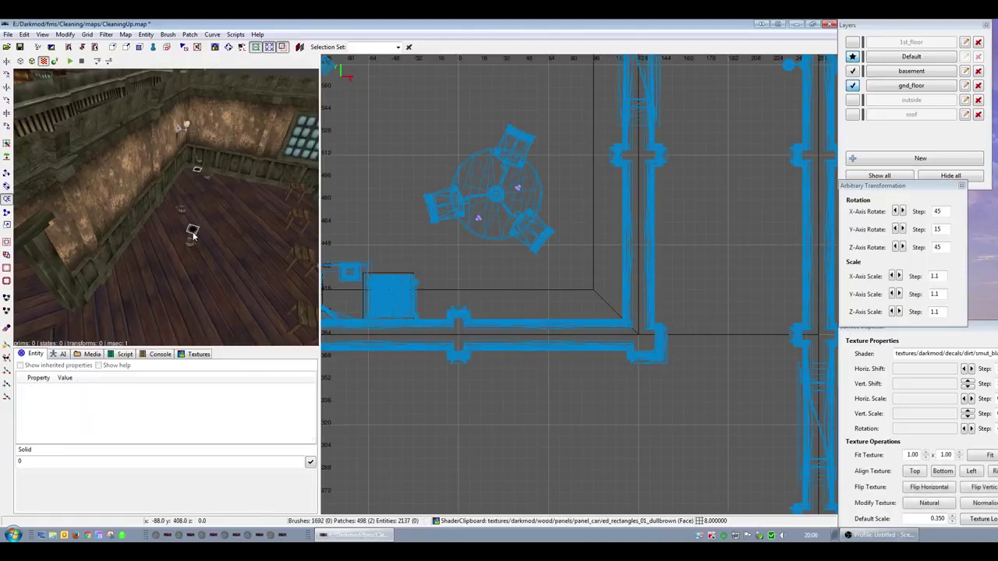
{"action": "key", "text": "ctrl+z"}
- Preview the matching table skins, give both round tables the plainwood skin, and deselect them
{"action": "left_click", "coordinate": [173, 238]}
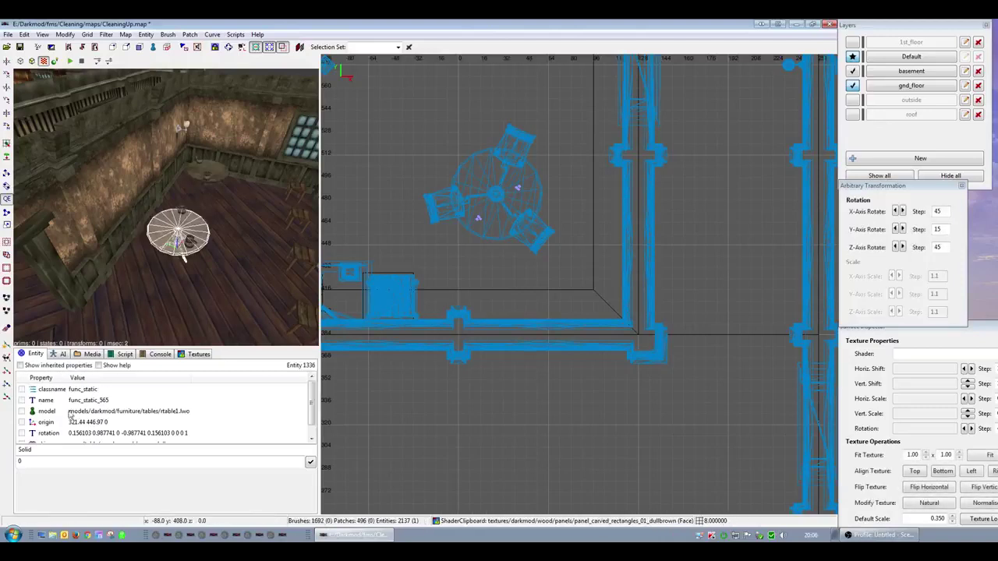
{"action": "left_click", "coordinate": [66, 433]}
{"action": "left_click", "coordinate": [166, 494]}
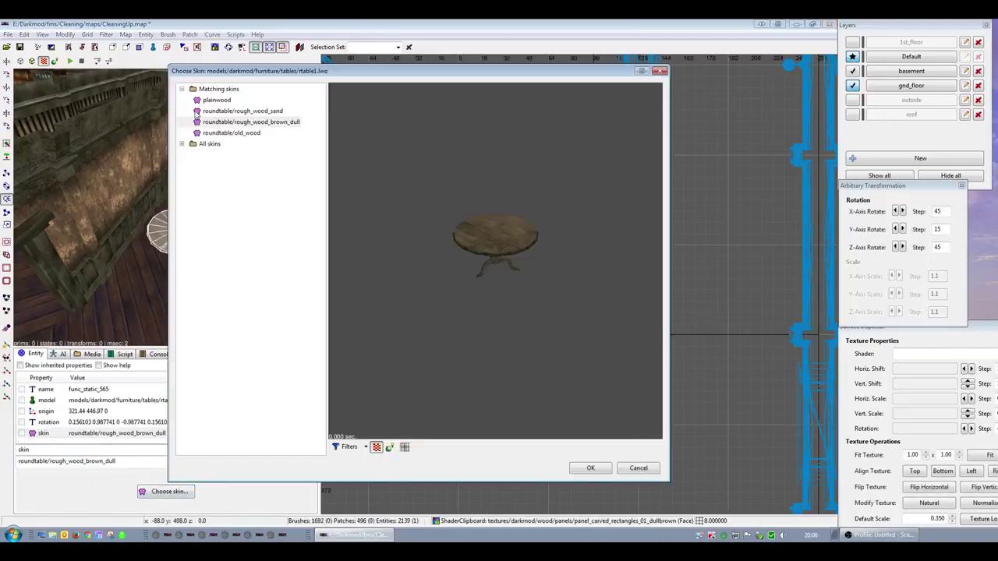
{"action": "left_click", "coordinate": [208, 101]}
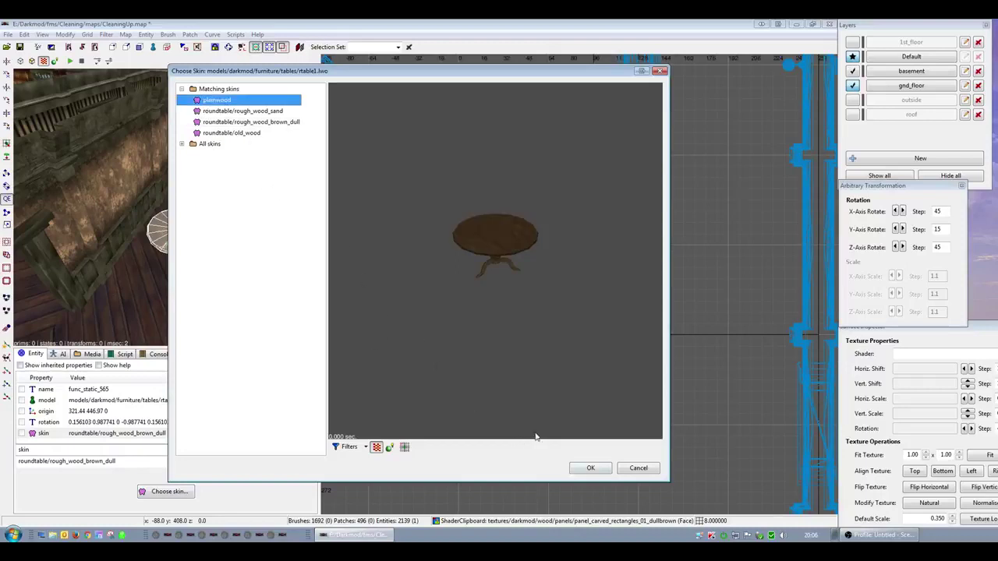
{"action": "left_click", "coordinate": [220, 133]}
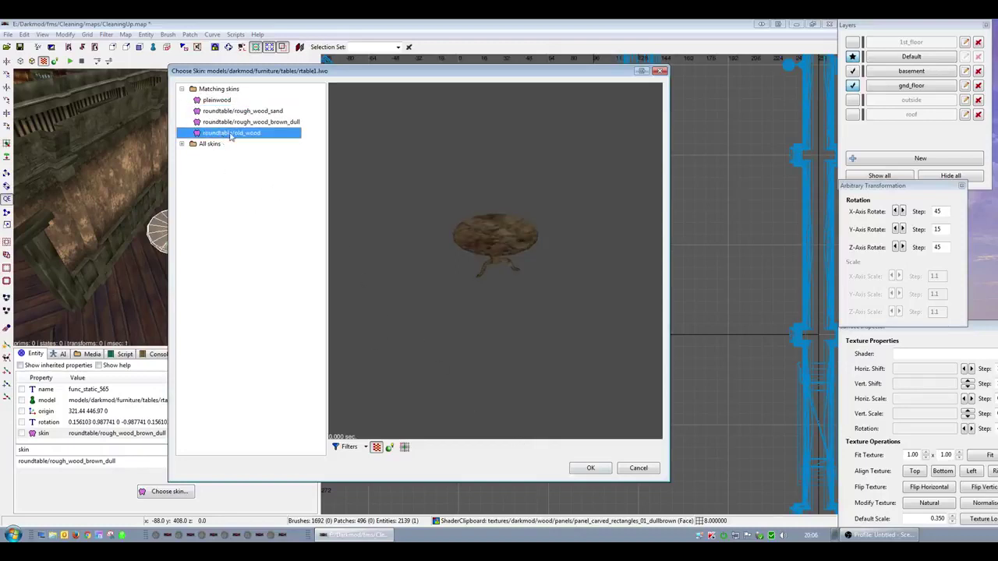
{"action": "left_click", "coordinate": [237, 122]}
{"action": "left_click", "coordinate": [242, 112]}
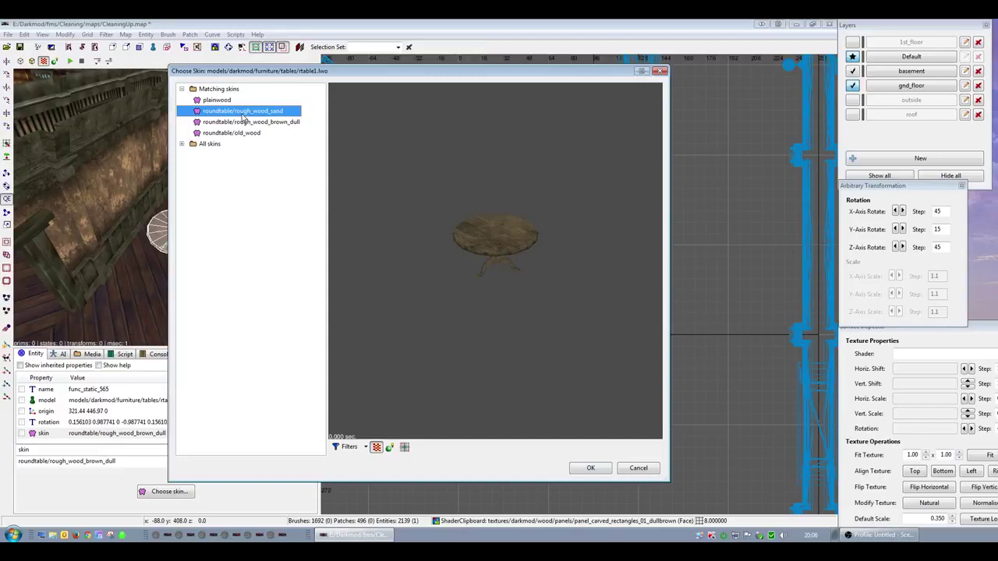
{"action": "left_click", "coordinate": [243, 102]}
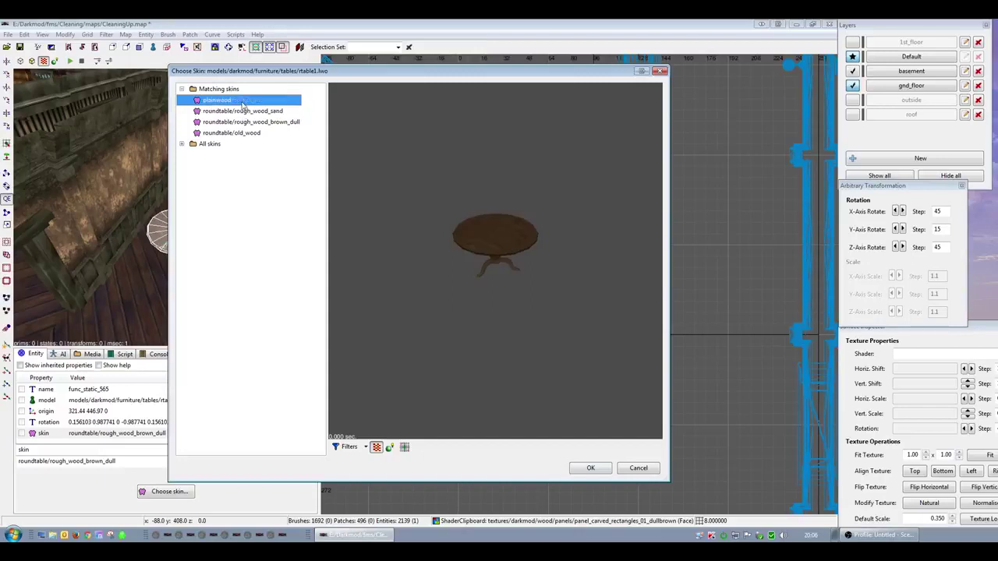
{"action": "left_click", "coordinate": [583, 464]}
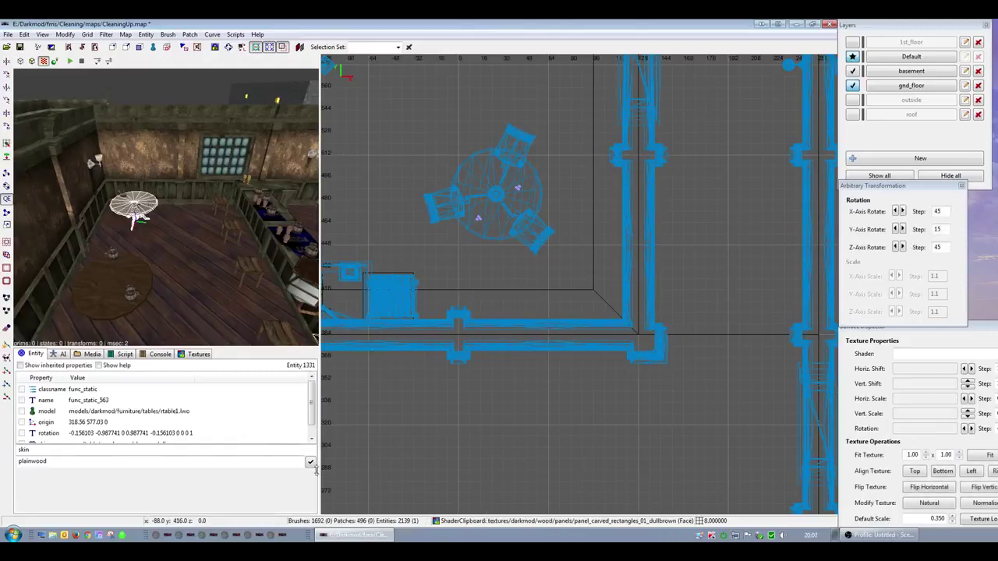
{"action": "key", "text": "Escape"}
- Inspect the bar room's rectangular tables and the two reskinned round tables from close up
{"action": "right_click", "coordinate": [146, 239]}
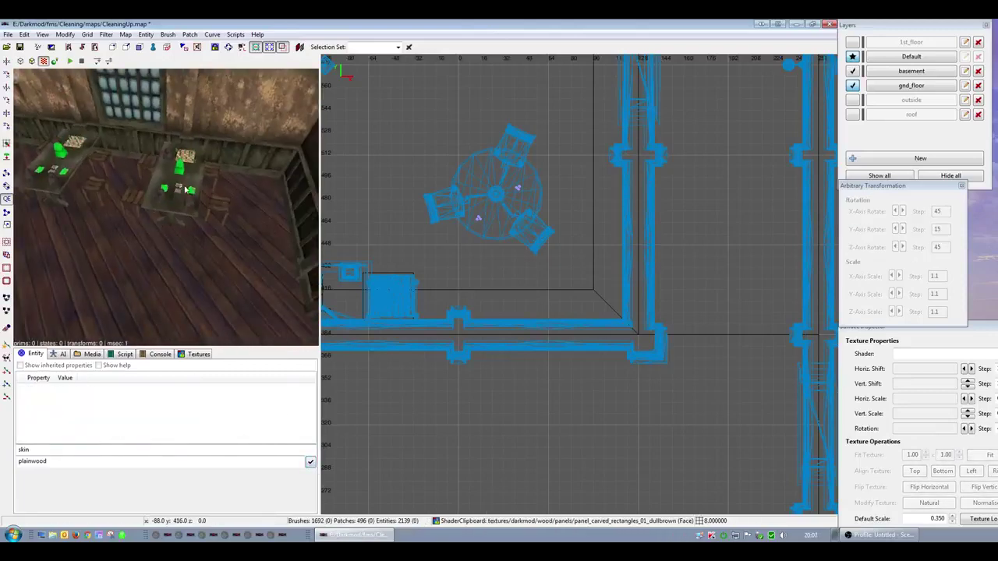
{"action": "right_click", "coordinate": [165, 184]}
{"action": "key", "text": "Up"}
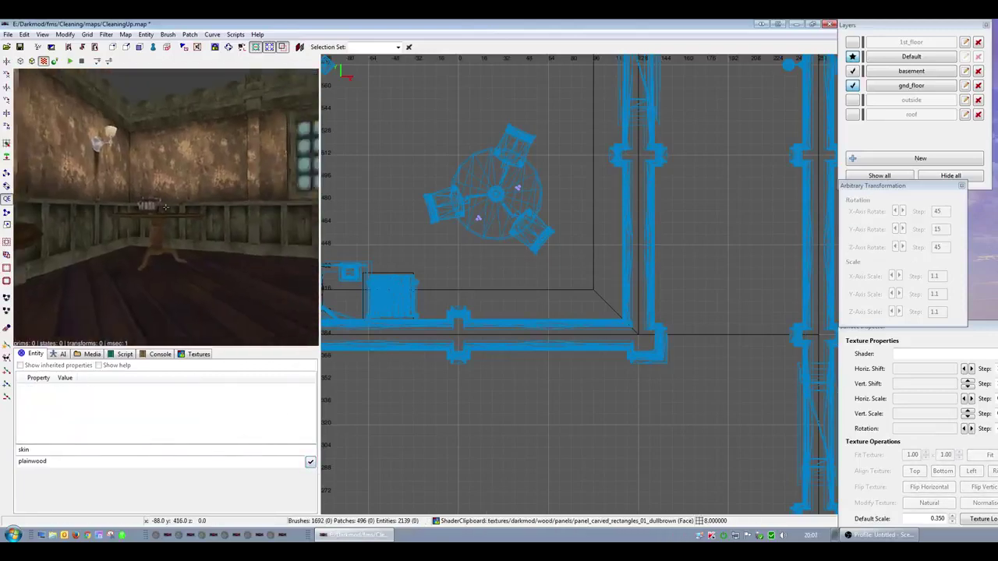
{"action": "key", "text": "Up"}
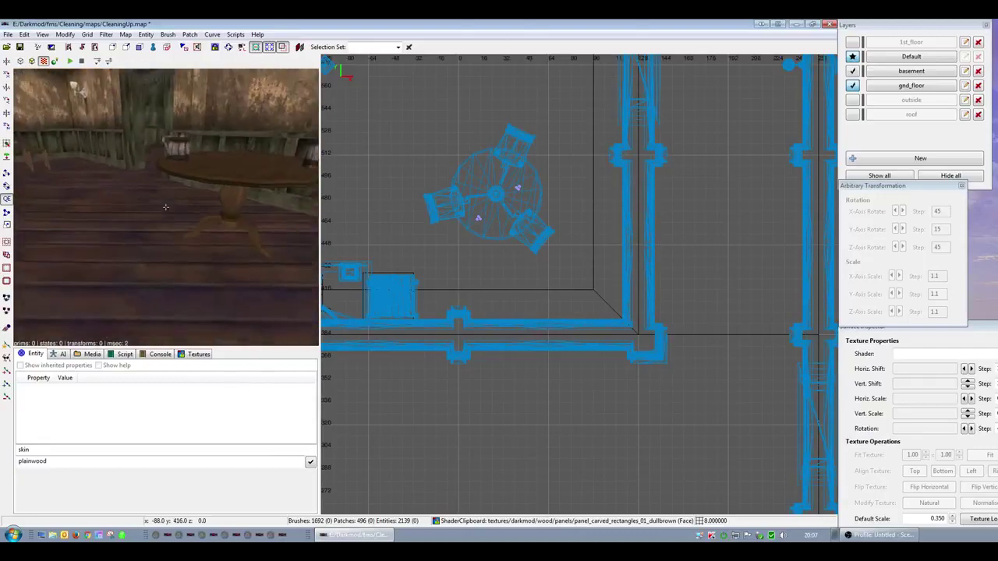
{"action": "key", "text": "Up"}
{"action": "key", "text": "Up"}
{"action": "key", "text": "Down"}
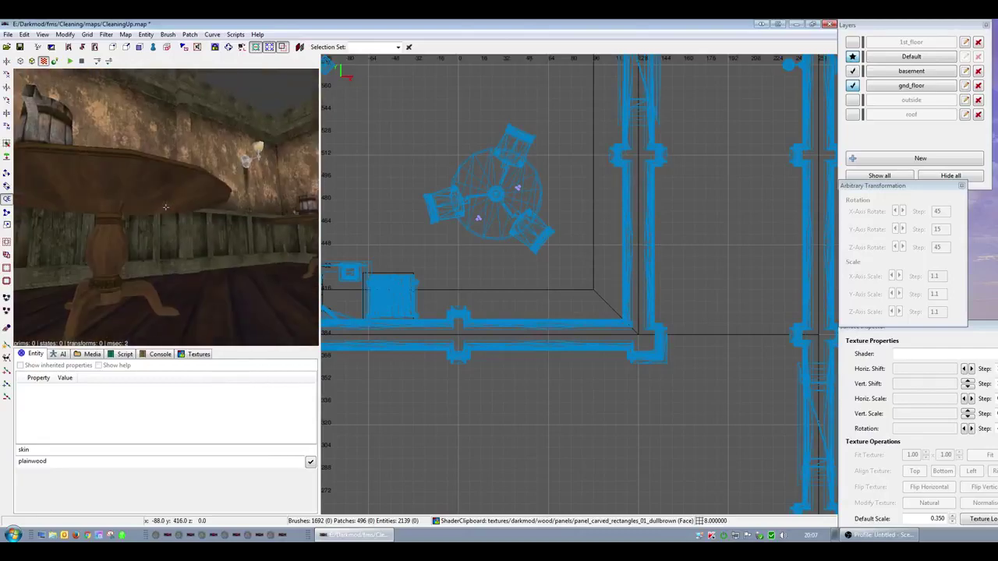
- Change the skin of the southern round table (rtable1) from its plain wood to roundtable/old_wood
{"action": "right_click", "coordinate": [165, 206]}
{"action": "left_click", "coordinate": [172, 209], "text": "shift"}
{"action": "scroll", "coordinate": [97, 430], "scroll_direction": "down", "scroll_amount": 1}
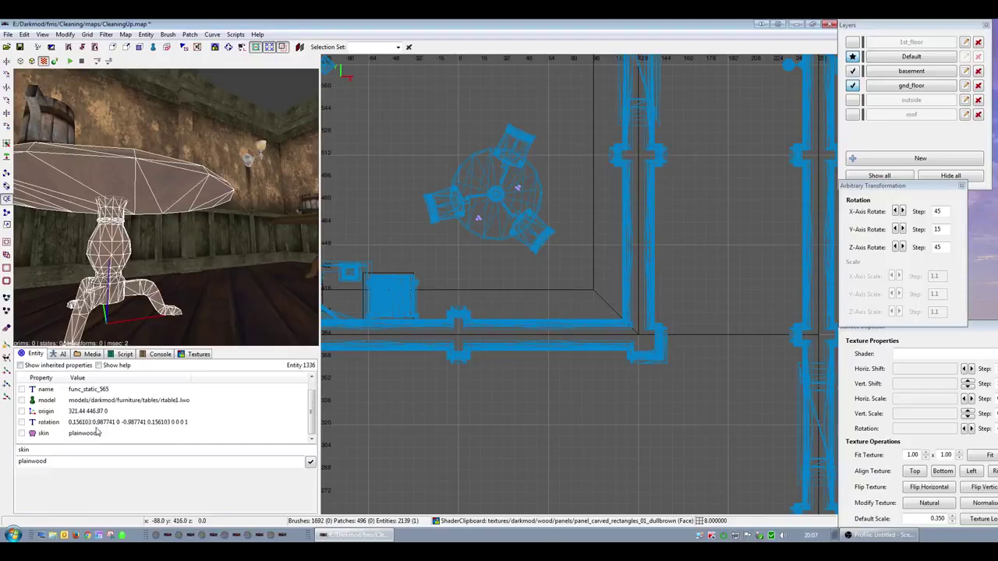
{"action": "left_click", "coordinate": [99, 433]}
{"action": "left_click", "coordinate": [156, 490]}
{"action": "left_click", "coordinate": [235, 133]}
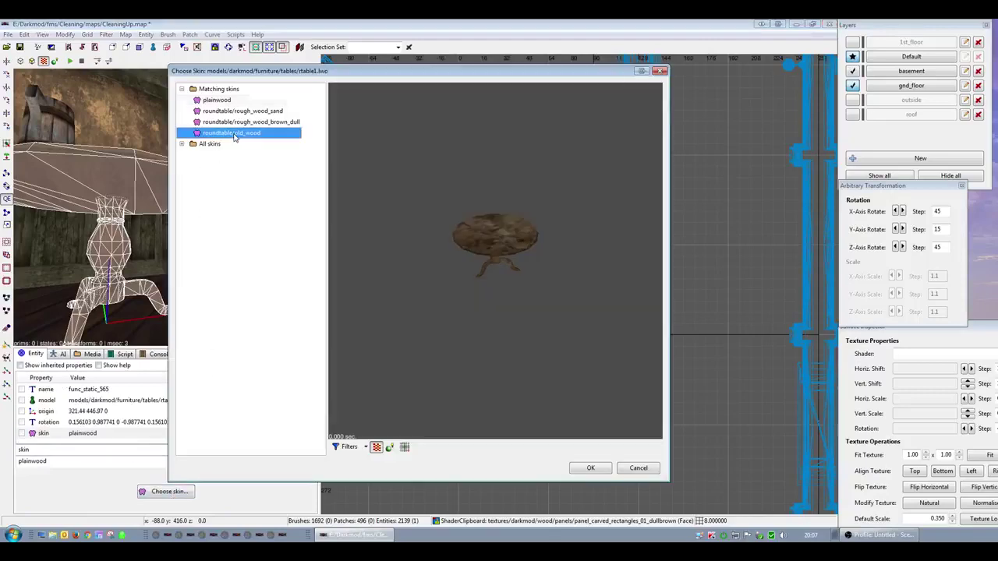
{"action": "left_click", "coordinate": [238, 124]}
{"action": "left_click", "coordinate": [240, 132]}
{"action": "left_click", "coordinate": [597, 472]}
{"action": "right_click", "coordinate": [138, 179]}
{"action": "right_click", "coordinate": [138, 180]}
{"action": "key", "text": "Escape"}
- Apply the roundtable/old_wood skin to the northern round table in the corner as well
{"action": "right_click", "coordinate": [138, 179]}
{"action": "right_click", "coordinate": [138, 179]}
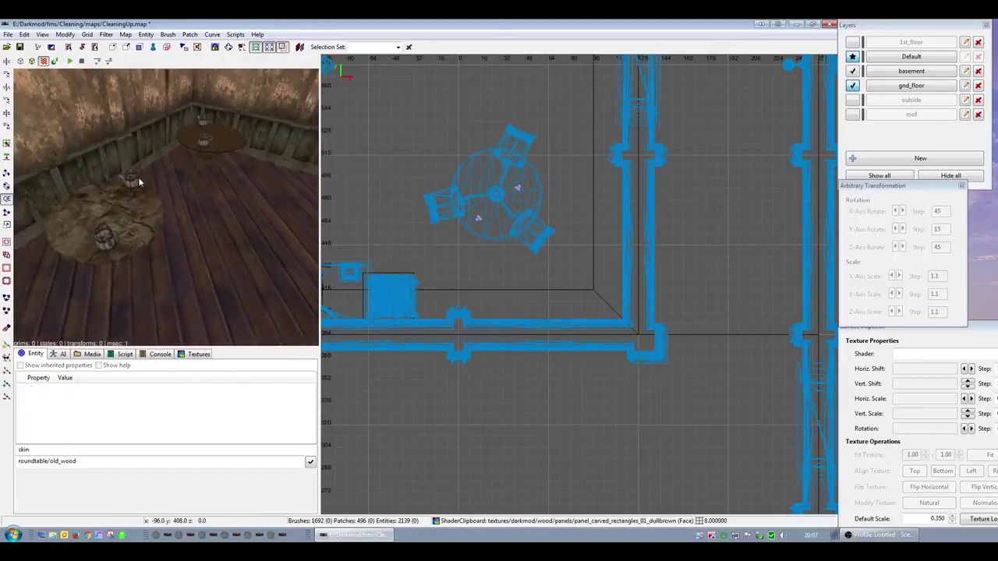
{"action": "left_click", "coordinate": [207, 167], "text": "shift"}
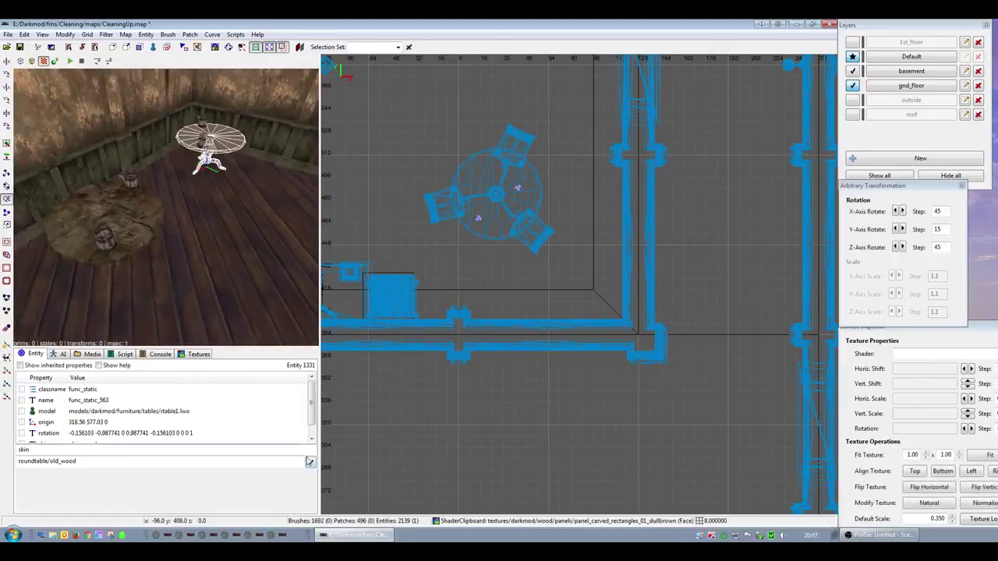
{"action": "left_click", "coordinate": [310, 462]}
{"action": "key", "text": "Escape"}
- Duplicate a square stool from the bar counter four times and place two copies beside each round table
{"action": "right_click", "coordinate": [226, 296]}
{"action": "key", "text": "Down"}
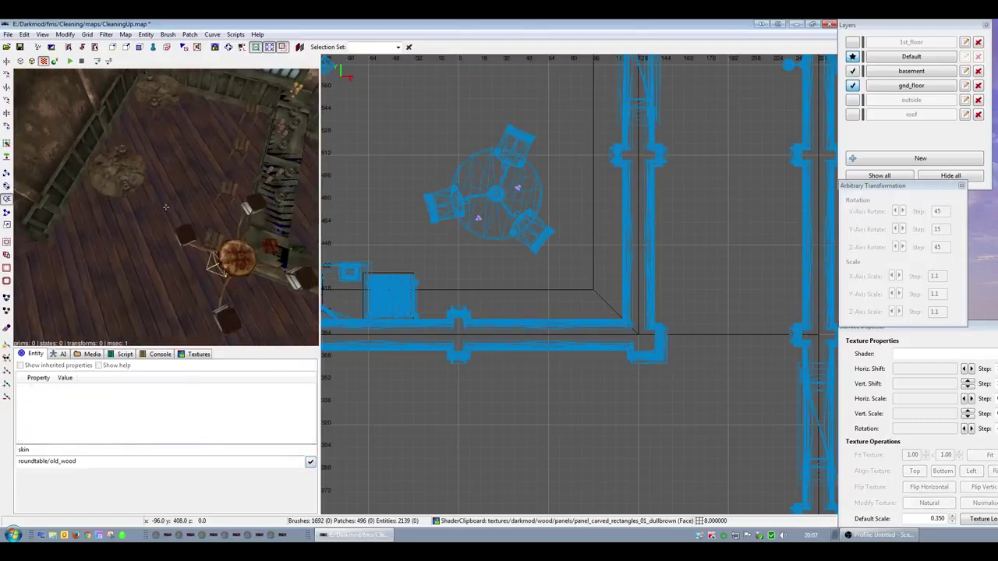
{"action": "left_click", "coordinate": [242, 146], "text": "shift"}
{"action": "scroll", "coordinate": [590, 256], "scroll_direction": "down", "scroll_amount": 3}
{"action": "right_click_drag", "start_coordinate": [590, 256], "coordinate": [806, 337]}
{"action": "scroll", "coordinate": [577, 238], "scroll_direction": "down", "scroll_amount": 2}
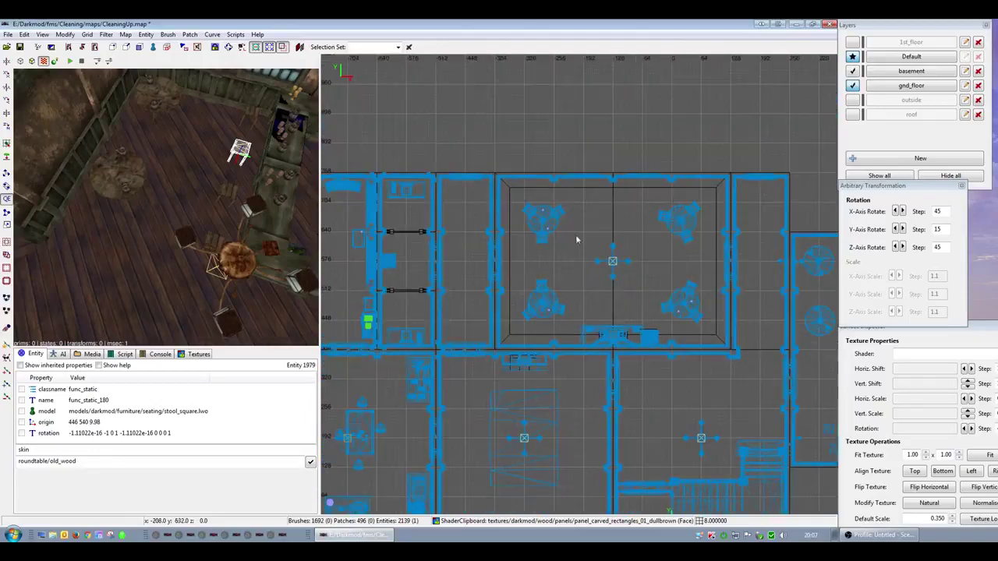
{"action": "right_click_drag", "start_coordinate": [577, 238], "coordinate": [272, 184]}
{"action": "scroll", "coordinate": [563, 270], "scroll_direction": "up", "scroll_amount": 4}
{"action": "right_click_drag", "start_coordinate": [119, 218], "coordinate": [138, 211]}
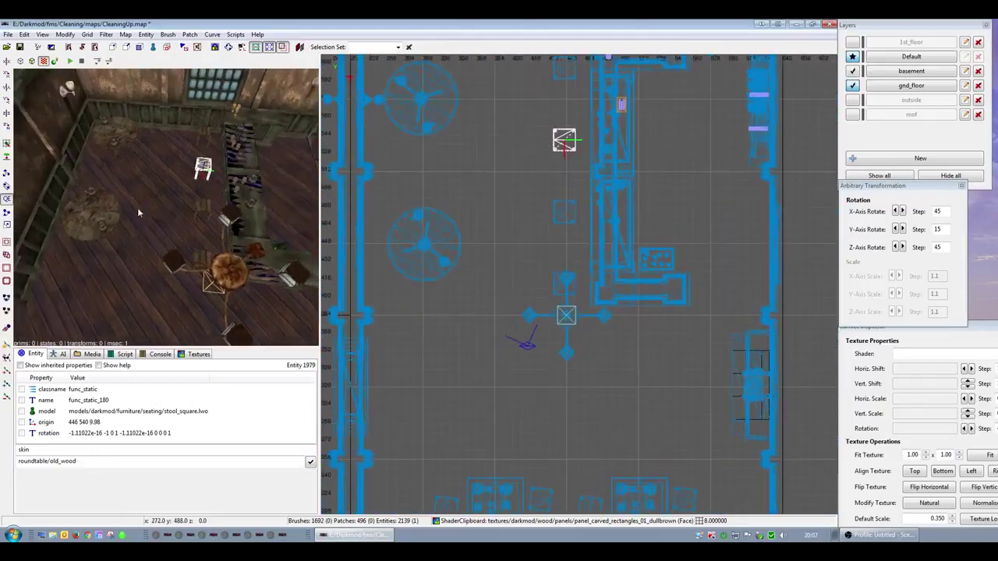
{"action": "right_click_drag", "start_coordinate": [533, 172], "coordinate": [548, 278]}
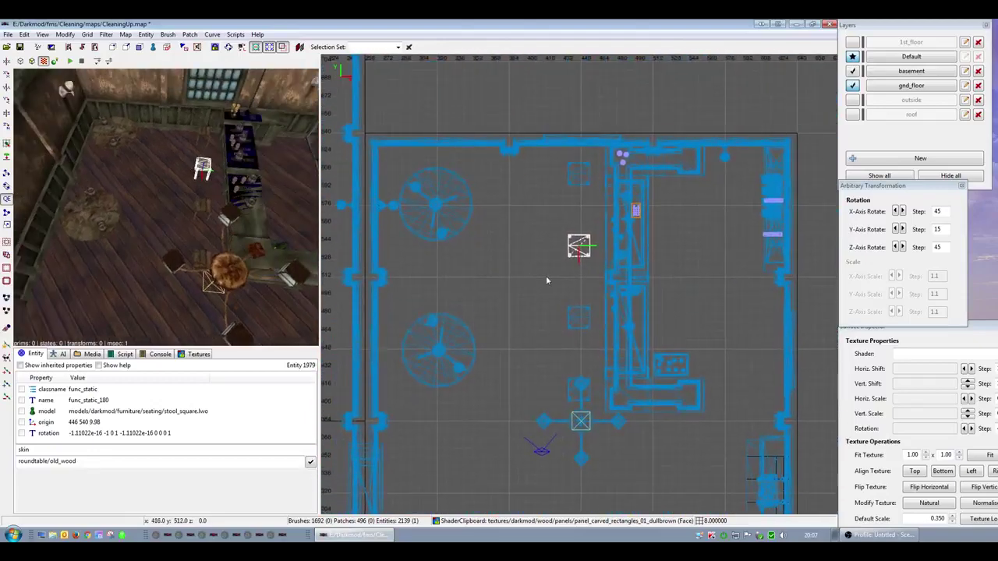
{"action": "key", "text": "space"}
{"action": "mouse_move", "coordinate": [591, 256]}
{"action": "left_mouse_down"}
{"action": "mouse_move", "coordinate": [447, 275]}
{"action": "mouse_move", "coordinate": [430, 264]}
{"action": "mouse_move", "coordinate": [444, 269]}
{"action": "mouse_move", "coordinate": [489, 203]}
{"action": "mouse_move", "coordinate": [498, 217]}
{"action": "mouse_move", "coordinate": [477, 387]}
{"action": "mouse_move", "coordinate": [429, 409]}
{"action": "mouse_move", "coordinate": [445, 413]}
{"action": "mouse_move", "coordinate": [497, 354]}
{"action": "mouse_move", "coordinate": [489, 343]}
{"action": "left_mouse_up"}
{"action": "key", "text": "space"}
{"action": "key", "text": "space"}
{"action": "key", "text": "space"}
- Shift the northern round table about 8 units west and 8 units north, closer to the room corner
{"action": "right_click_drag", "start_coordinate": [543, 328], "coordinate": [582, 269]}
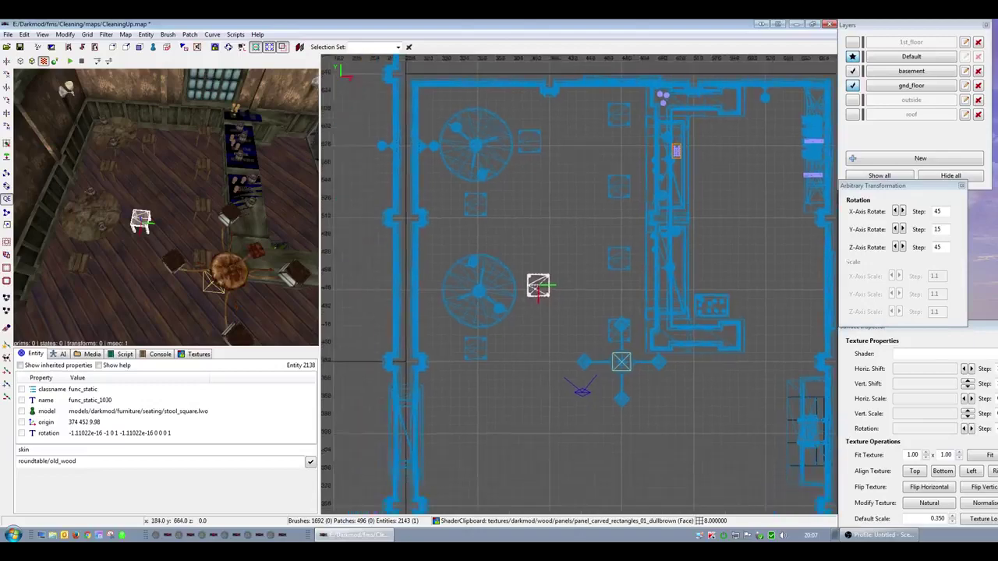
{"action": "scroll", "coordinate": [544, 328], "scroll_direction": "up", "scroll_amount": 2}
{"action": "right_click", "coordinate": [265, 267]}
{"action": "key", "text": "Up"}
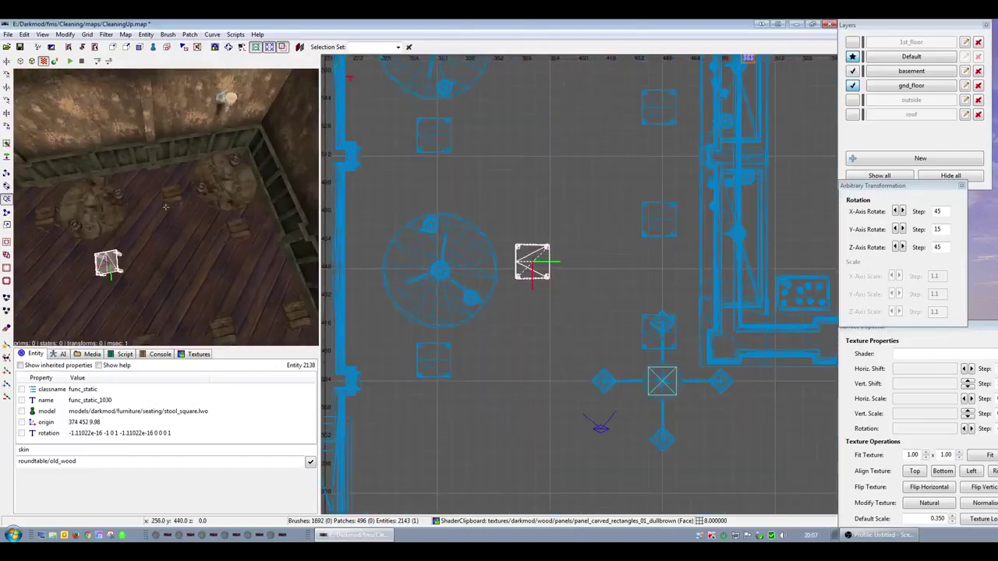
{"action": "key", "text": "Escape"}
{"action": "left_click", "coordinate": [227, 192], "text": "shift"}
{"action": "right_click_drag", "start_coordinate": [487, 255], "coordinate": [537, 527]}
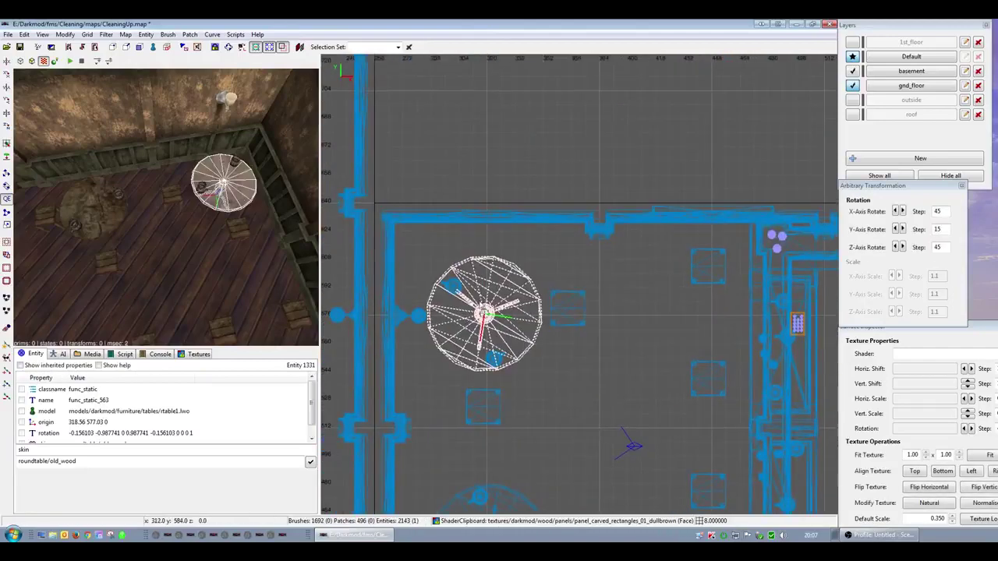
{"action": "key", "text": "Escape"}
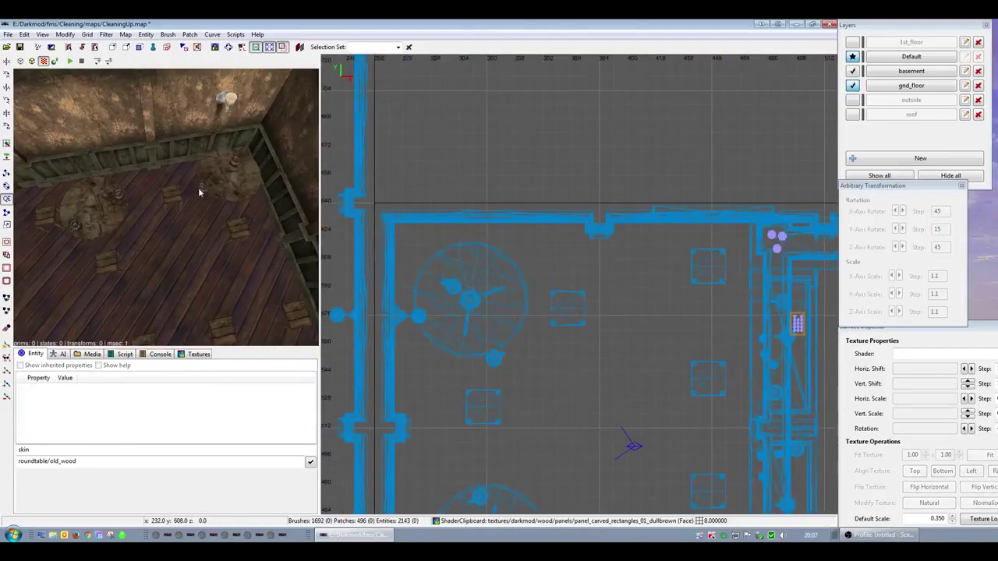
- Try to move both mugs on the northern table together and rotate them about the Z axis
{"action": "left_click", "coordinate": [200, 190], "text": "shift"}
{"action": "left_click", "coordinate": [235, 163], "text": "shift"}
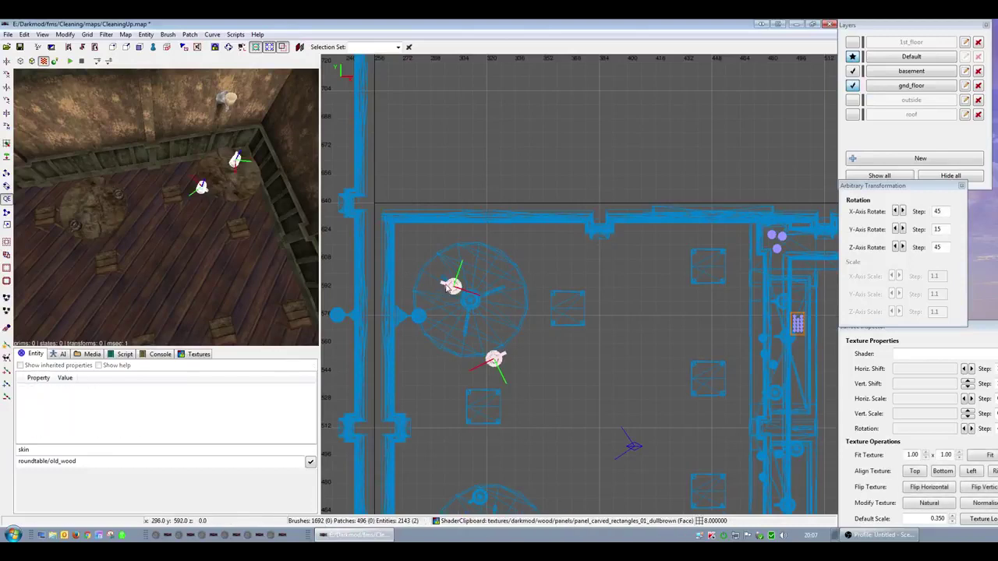
{"action": "left_click_drag", "start_coordinate": [449, 285], "coordinate": [449, 271]}
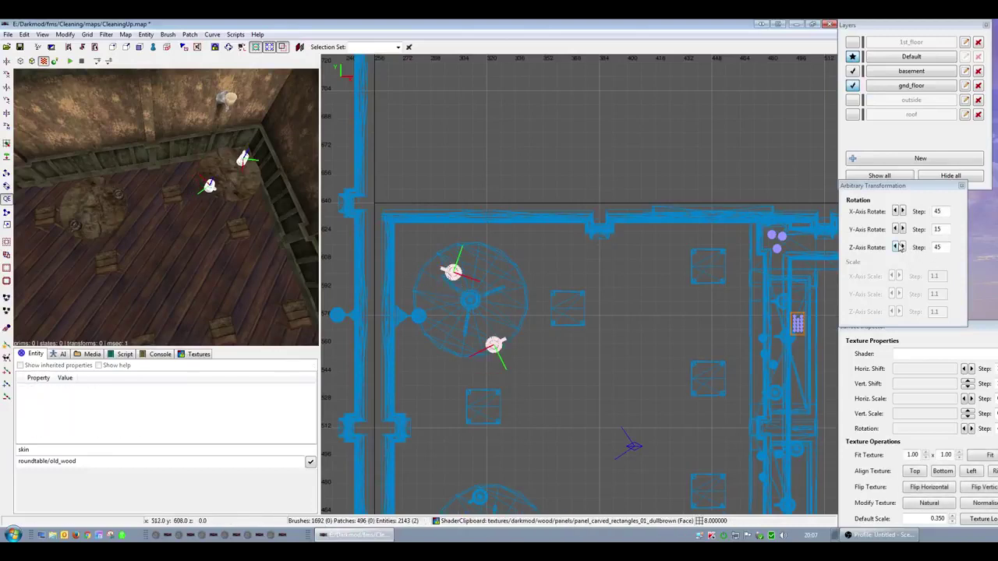
{"action": "left_click", "coordinate": [898, 247]}
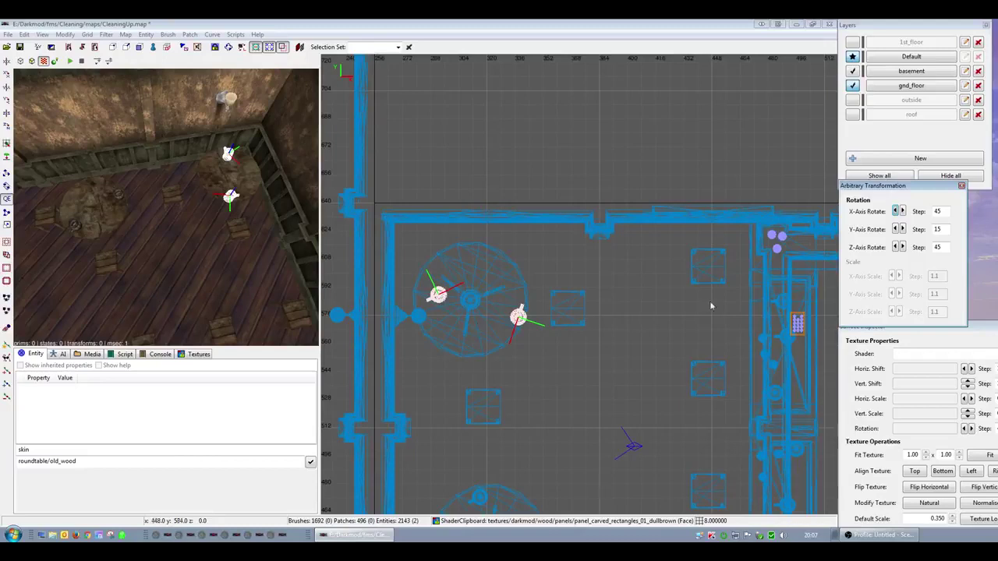
{"action": "left_click", "coordinate": [902, 249]}
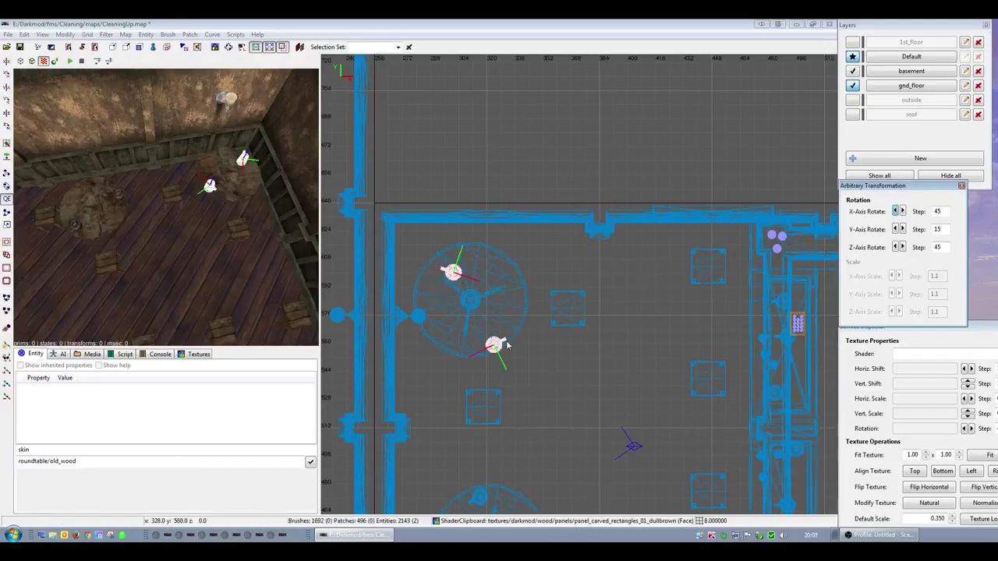
{"action": "key", "text": "alt+Down"}
{"action": "key", "text": "Escape"}
- Move one mug to the northern table's south side and the other to its northeast side, rotating the latter 180 degrees about Z
{"action": "left_click", "coordinate": [498, 359], "text": "shift"}
{"action": "left_click_drag", "start_coordinate": [498, 359], "coordinate": [468, 348]}
{"action": "key", "text": "Escape"}
{"action": "left_click", "coordinate": [458, 291], "text": "shift"}
{"action": "left_click_drag", "start_coordinate": [457, 291], "coordinate": [515, 292]}
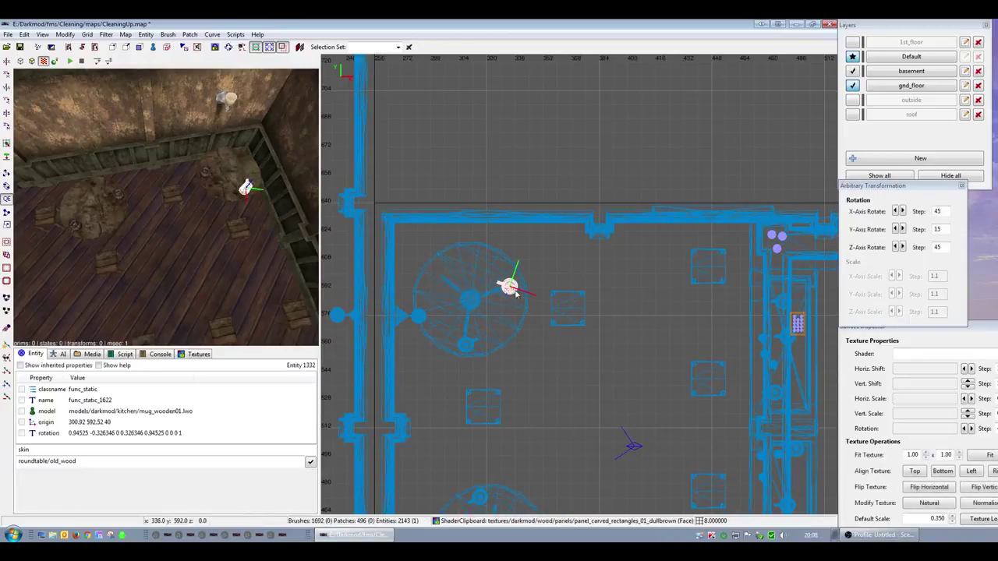
{"action": "left_click", "coordinate": [896, 247]}
{"action": "left_click", "coordinate": [896, 247]}
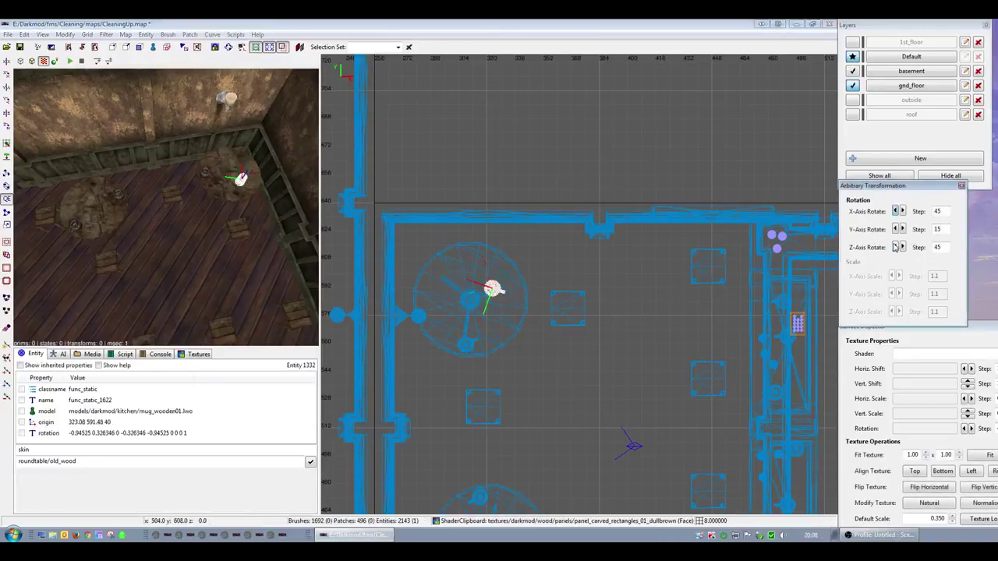
{"action": "right_click_drag", "start_coordinate": [536, 340], "coordinate": [538, 308]}
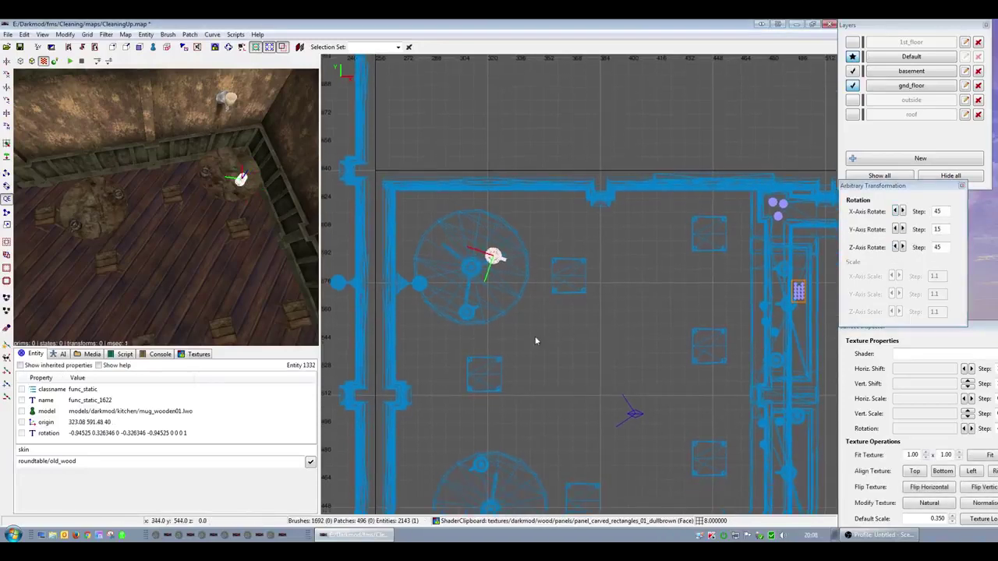
- Rotate the mug on the northern table's south side clockwise about the Z axis by 135 degrees in total
{"action": "key", "text": "Escape"}
{"action": "left_click", "coordinate": [467, 313], "text": "shift"}
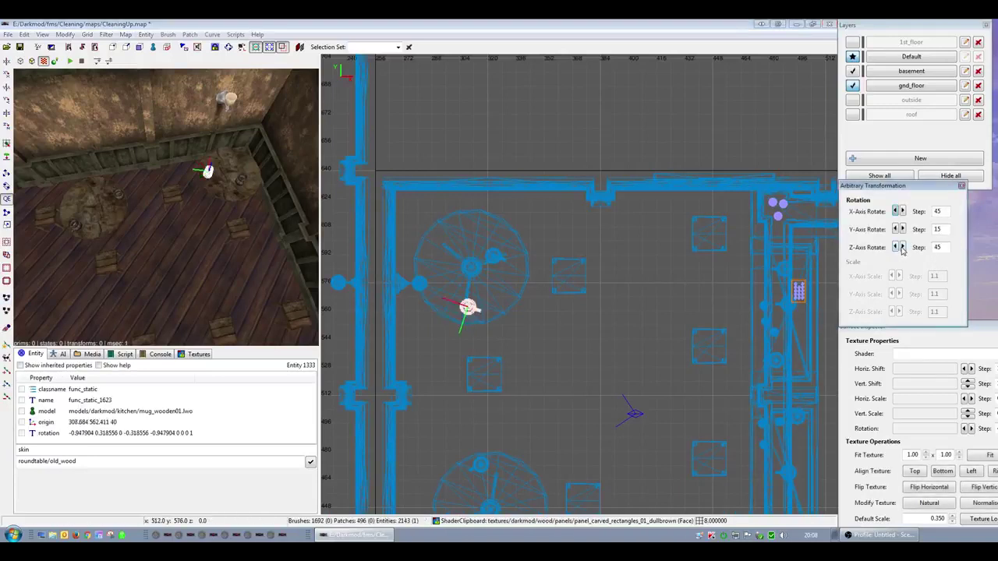
{"action": "left_click", "coordinate": [902, 248]}
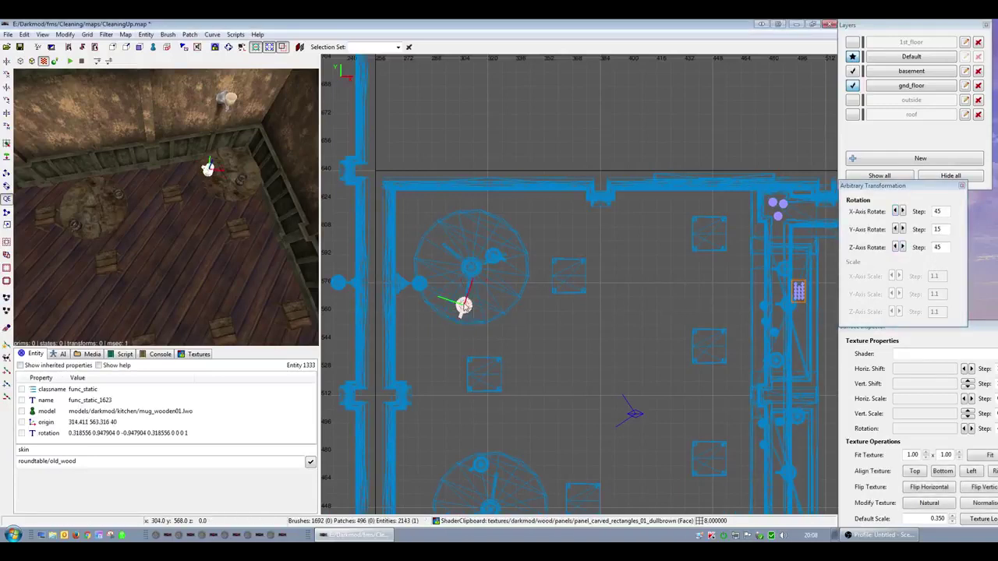
{"action": "key", "text": "Escape"}
- Move the stool south of the northern table closer to it and rotate the stool 90 degrees about Z
{"action": "left_click", "coordinate": [477, 373], "text": "shift"}
{"action": "left_click_drag", "start_coordinate": [477, 372], "coordinate": [478, 372]}
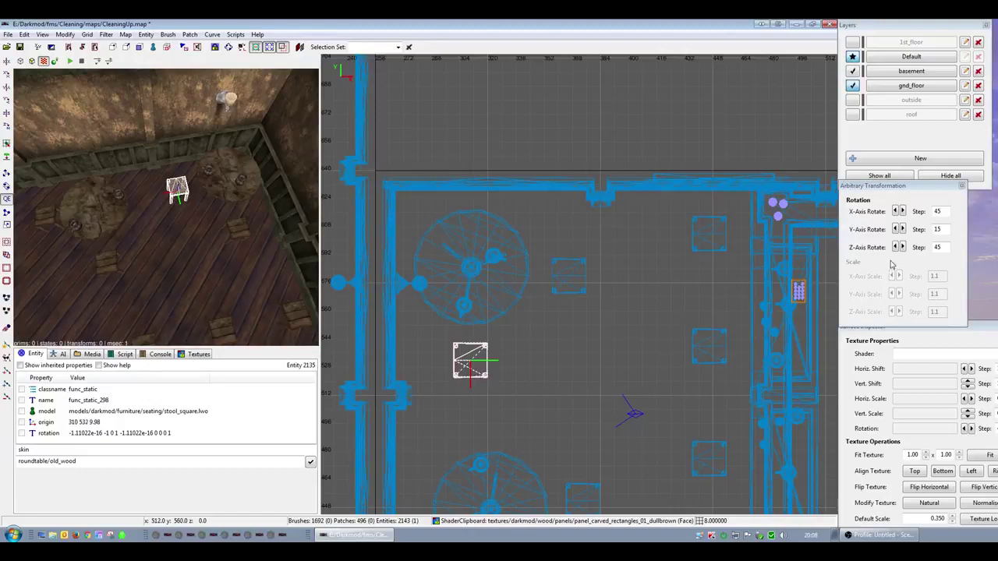
{"action": "double_click", "coordinate": [896, 247]}
{"action": "key", "text": "Escape"}
- Rotate the stool east of the northern table 180 degrees about the Z axis
{"action": "left_click", "coordinate": [588, 279], "text": "shift"}
{"action": "left_click", "coordinate": [589, 281], "text": "shift"}
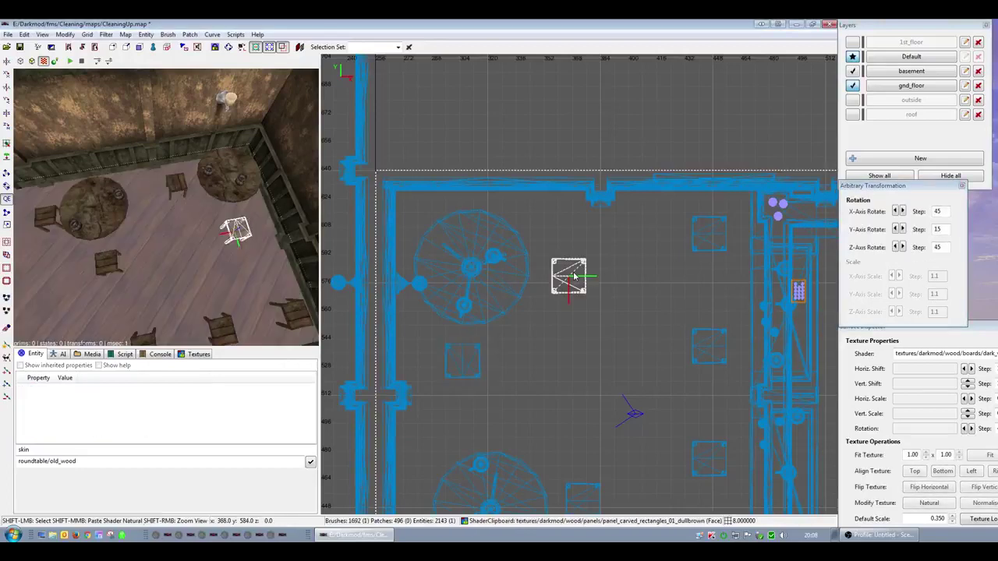
{"action": "key", "text": "Escape"}
{"action": "left_click", "coordinate": [581, 279], "text": "shift"}
{"action": "left_click", "coordinate": [902, 247]}
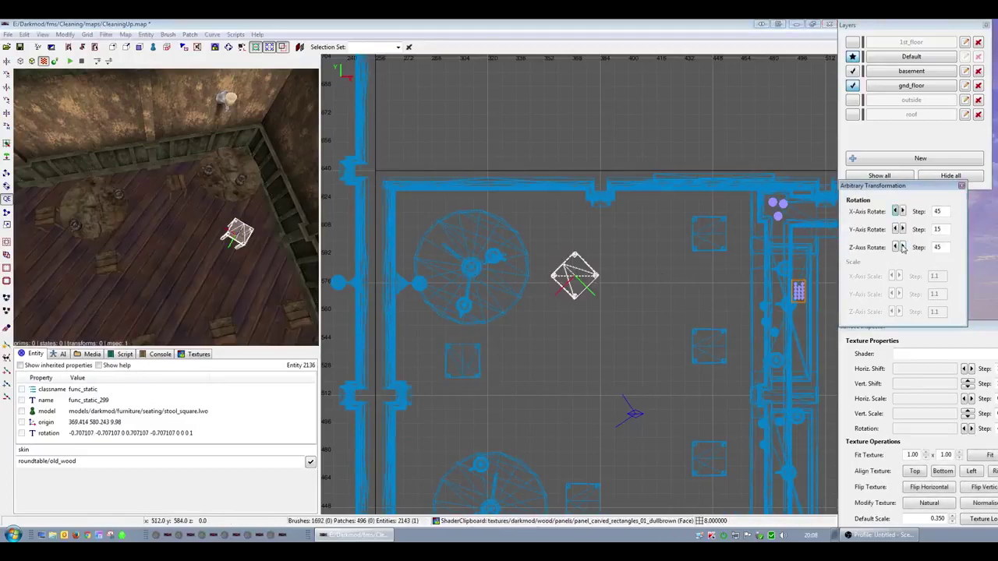
{"action": "left_click", "coordinate": [902, 247]}
- Turn the stool east of the southern table diagonally about Z and move it to the table's northeast side
{"action": "right_click_drag", "start_coordinate": [621, 341], "coordinate": [630, 234]}
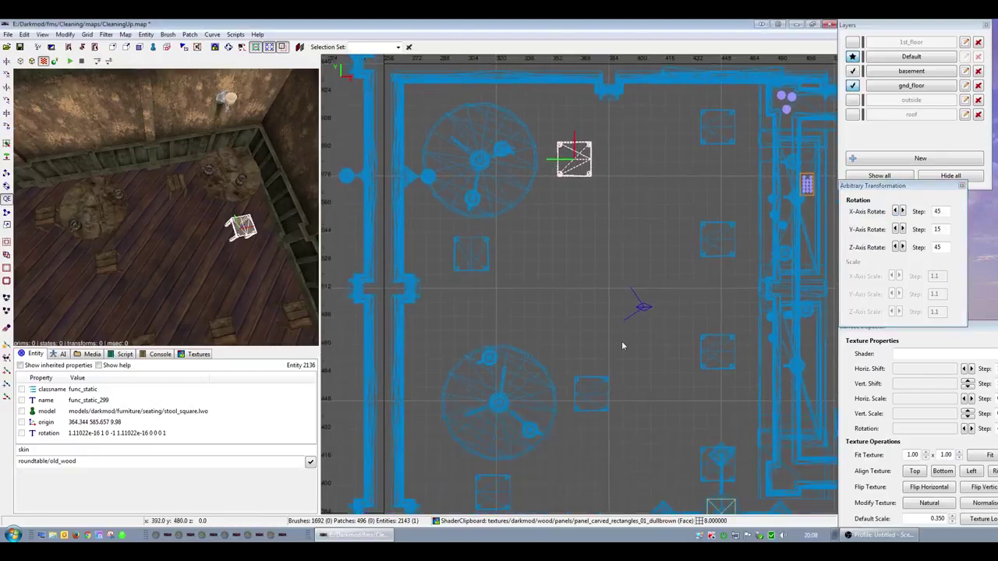
{"action": "key", "text": "Escape"}
{"action": "left_click", "coordinate": [585, 396], "text": "shift"}
{"action": "left_click", "coordinate": [900, 247]}
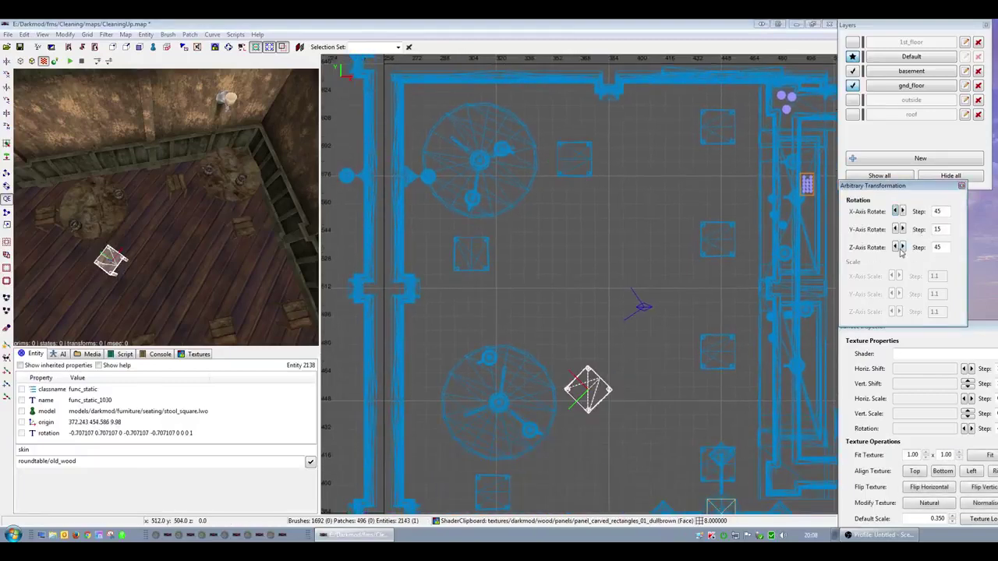
{"action": "left_click_drag", "start_coordinate": [590, 397], "coordinate": [561, 343]}
{"action": "key", "text": "Escape"}
- Move the southern table's north mug inward to the northeast side and rotate it 180 degrees about Z
{"action": "left_click", "coordinate": [481, 354], "text": "shift"}
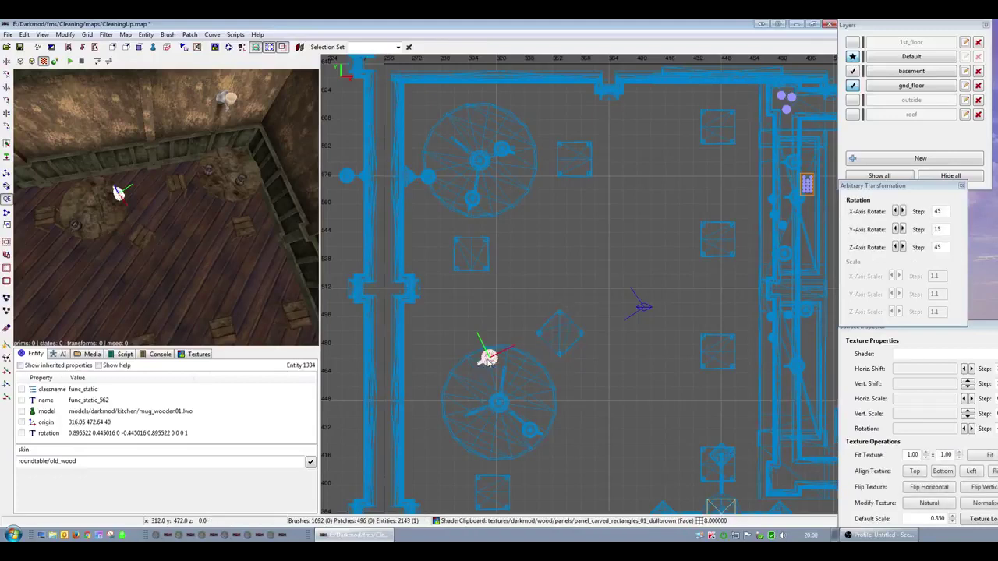
{"action": "left_click_drag", "start_coordinate": [480, 353], "coordinate": [516, 371]}
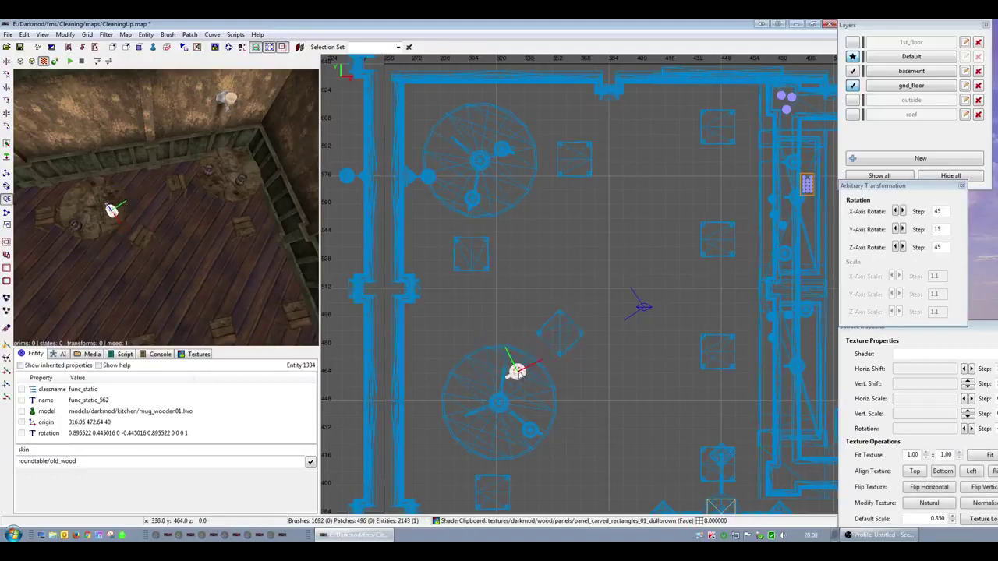
{"action": "left_click", "coordinate": [903, 248]}
{"action": "left_click", "coordinate": [902, 247]}
{"action": "left_click", "coordinate": [903, 247]}
{"action": "left_click", "coordinate": [903, 247]}
{"action": "left_click_drag", "start_coordinate": [517, 374], "coordinate": [524, 374]}
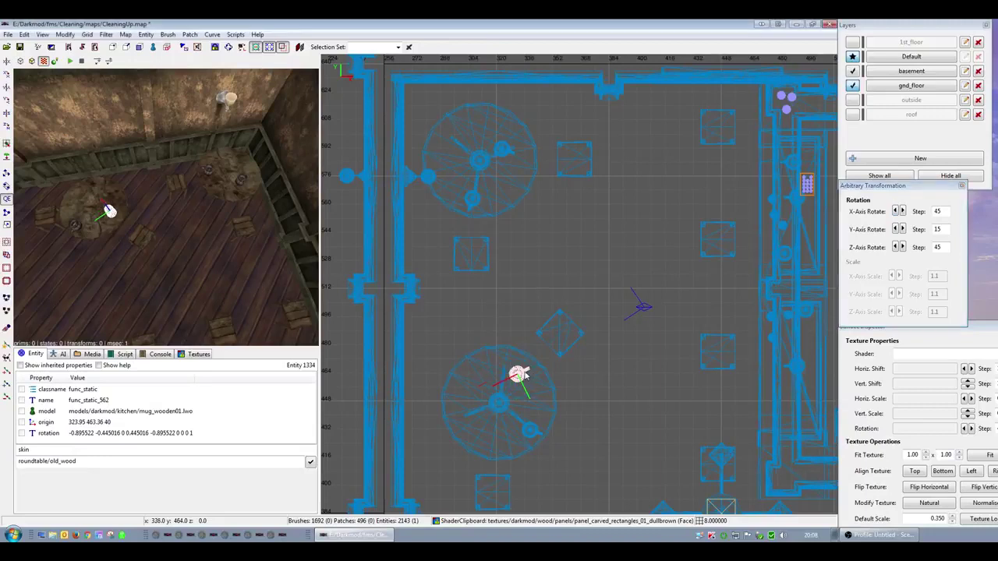
{"action": "right_click_drag", "start_coordinate": [527, 424], "coordinate": [548, 317]}
{"action": "key", "text": "Escape"}
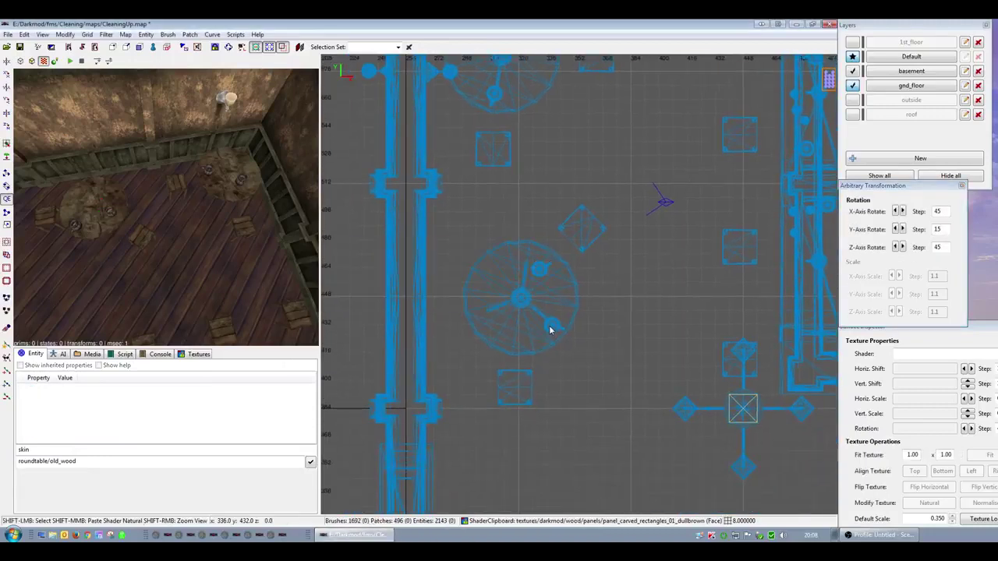
- Move the southern table's southeast mug to the table's south side, in front of the stool there
{"action": "left_click", "coordinate": [552, 328], "text": "shift"}
{"action": "left_click_drag", "start_coordinate": [552, 328], "coordinate": [503, 345]}
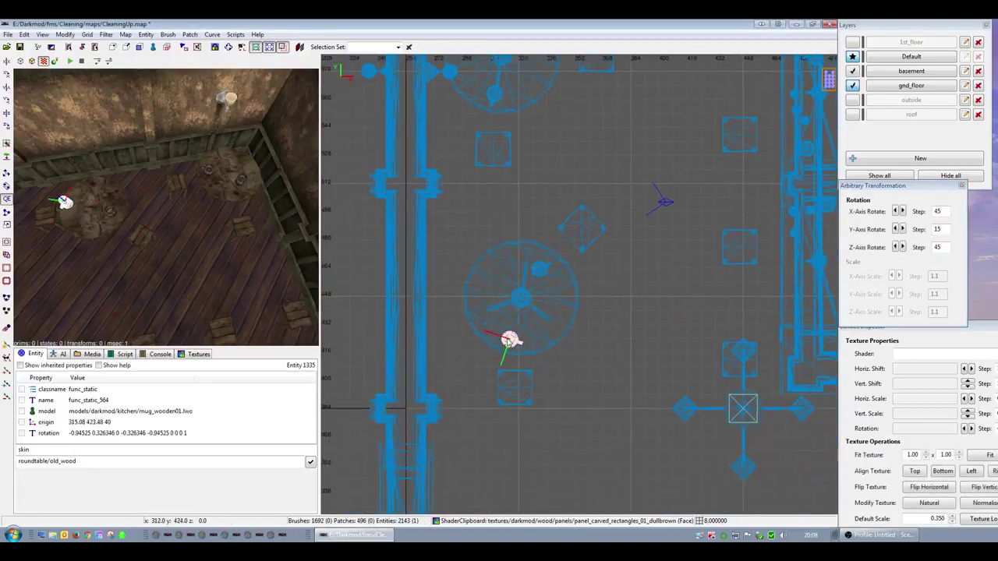
{"action": "right_click_drag", "start_coordinate": [601, 405], "coordinate": [605, 391]}
{"action": "key", "text": "Escape"}
- Rotate the stool south of the southern table 90 degrees about the Z axis
{"action": "left_click", "coordinate": [508, 366], "text": "shift"}
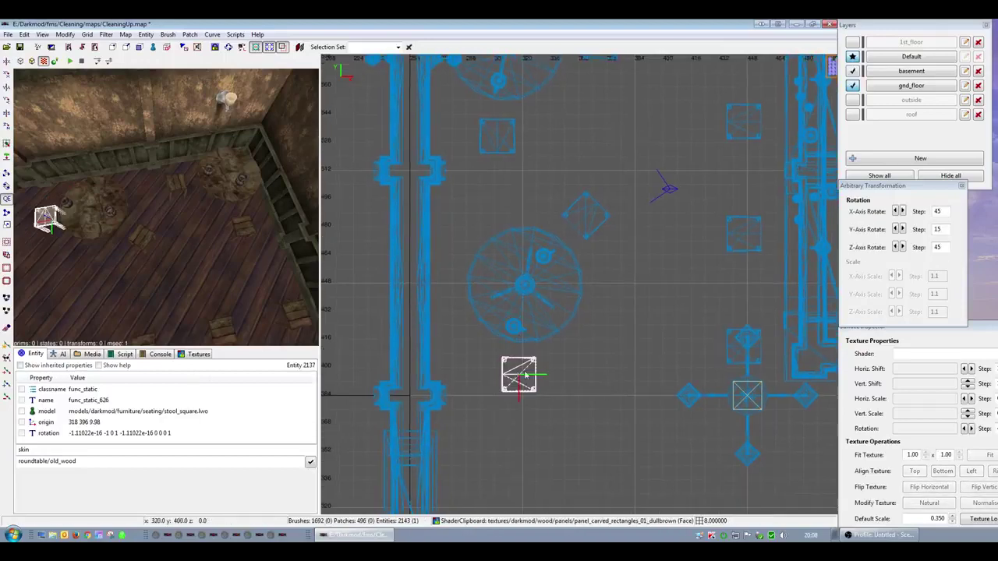
{"action": "left_click", "coordinate": [895, 247]}
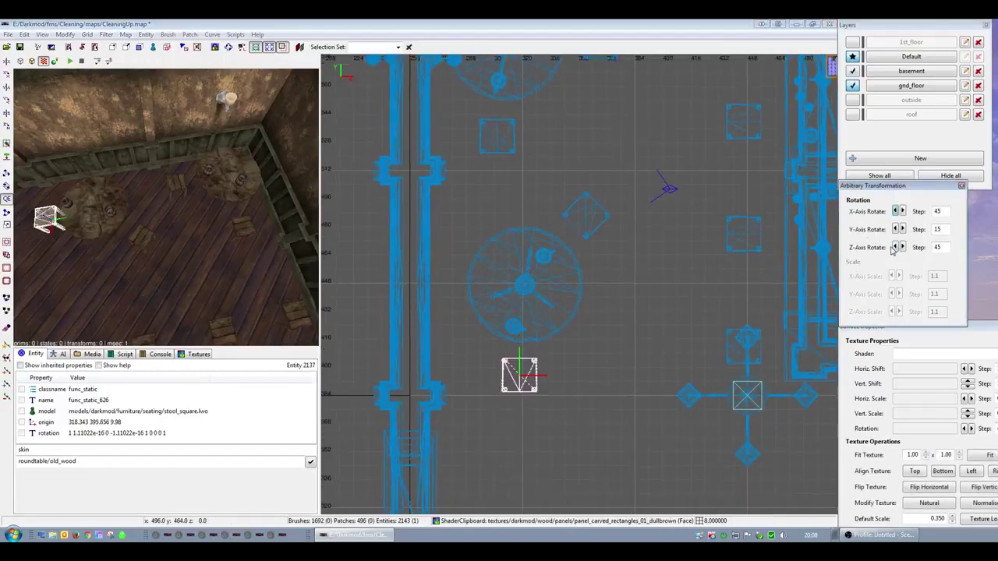
{"action": "scroll", "coordinate": [668, 294], "scroll_direction": "down", "scroll_amount": 3}
{"action": "scroll", "coordinate": [647, 308], "scroll_direction": "up", "scroll_amount": 1}
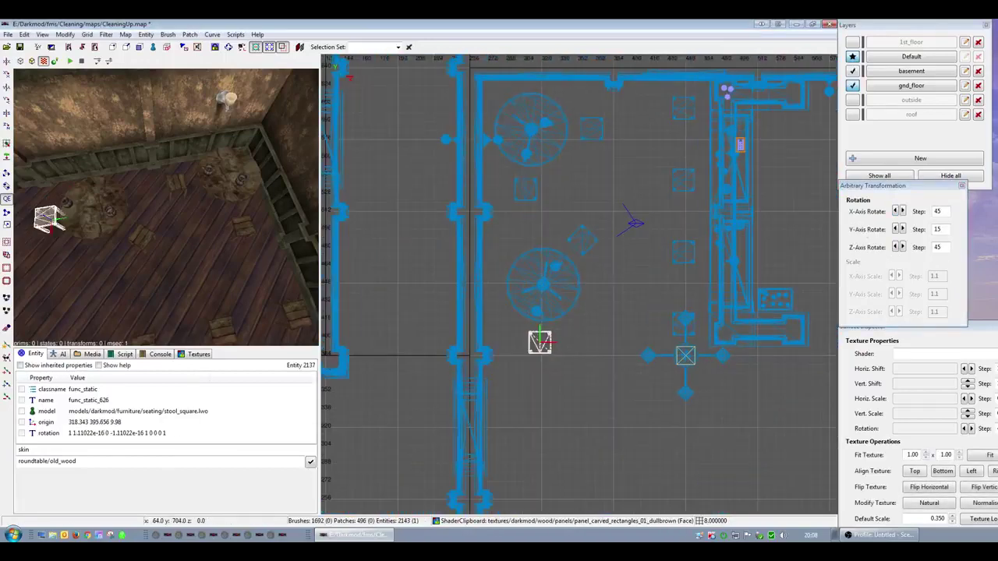
{"action": "key", "text": "Escape"}
{"action": "scroll", "coordinate": [646, 308], "scroll_direction": "down", "scroll_amount": 2}
{"action": "scroll", "coordinate": [646, 308], "scroll_direction": "down", "scroll_amount": 1}
{"action": "right_click", "coordinate": [241, 273]}
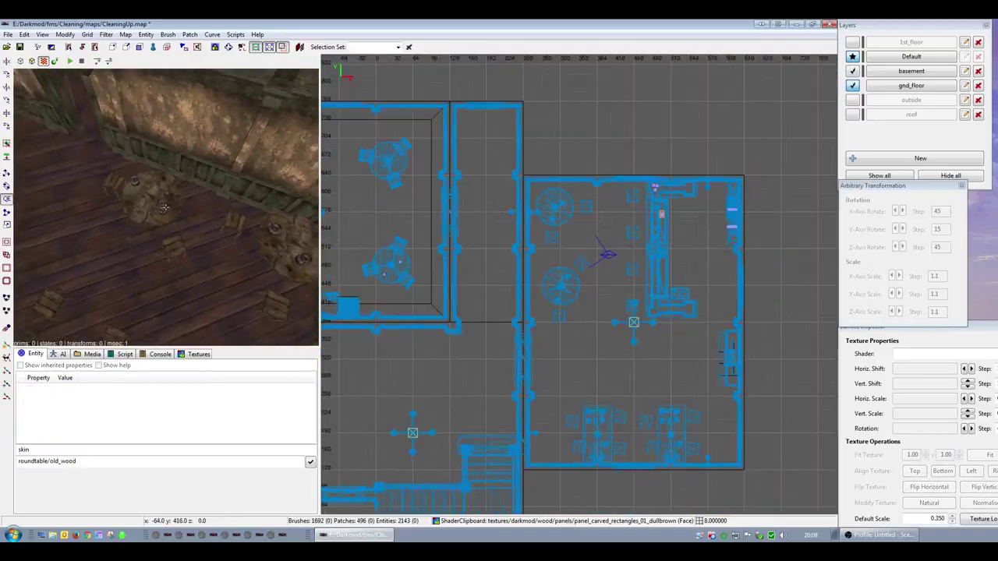
- Duplicate the rug in the middle southern room, move the copy east toward the bar room and rotate it 90 degrees about Z
{"action": "key", "text": "Up"}
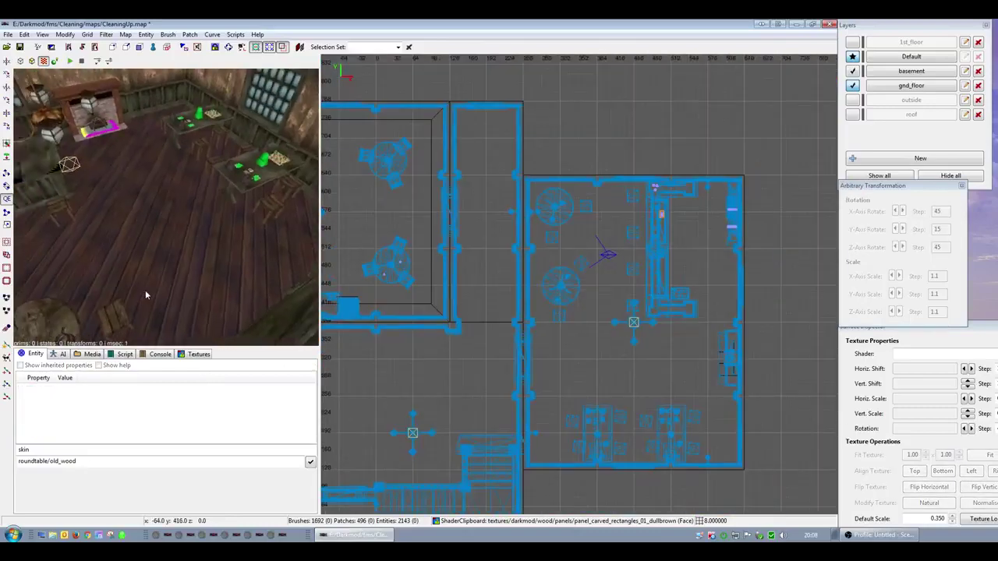
{"action": "scroll", "coordinate": [165, 208], "scroll_direction": "down", "scroll_amount": 4}
{"action": "right_click", "coordinate": [152, 294]}
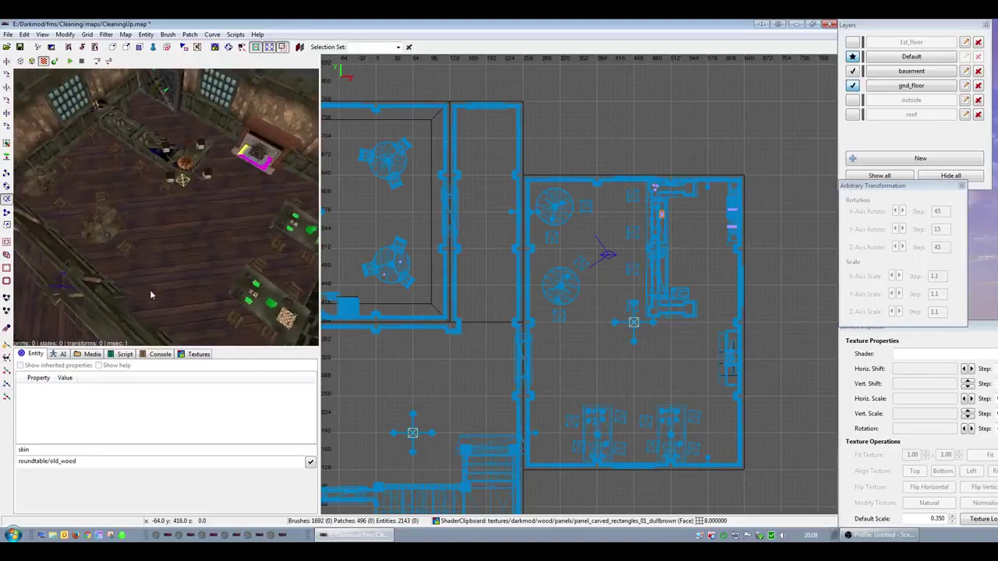
{"action": "scroll", "coordinate": [657, 335], "scroll_direction": "down", "scroll_amount": 2}
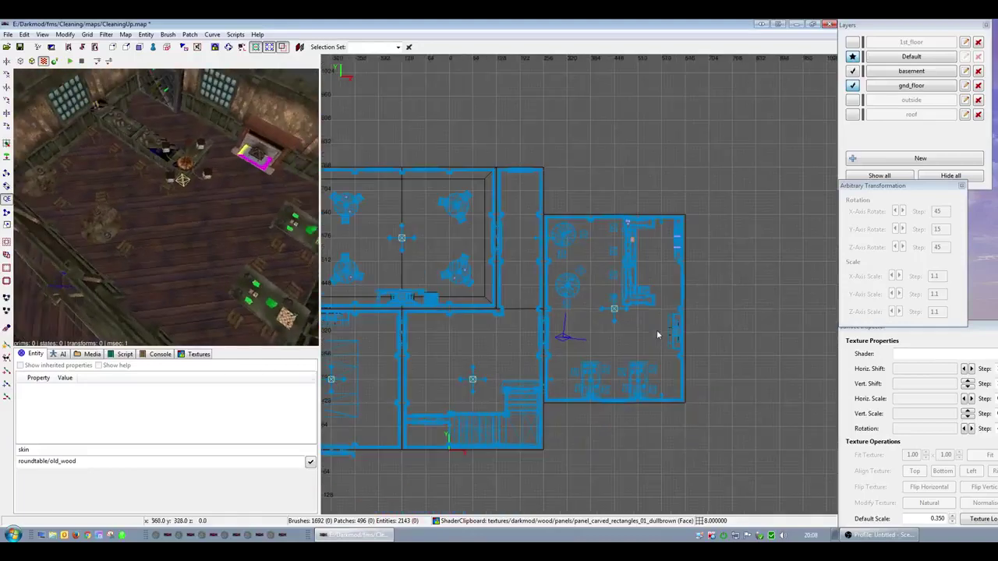
{"action": "right_click_drag", "start_coordinate": [534, 343], "coordinate": [550, 287]}
{"action": "left_click", "coordinate": [550, 287], "text": "shift"}
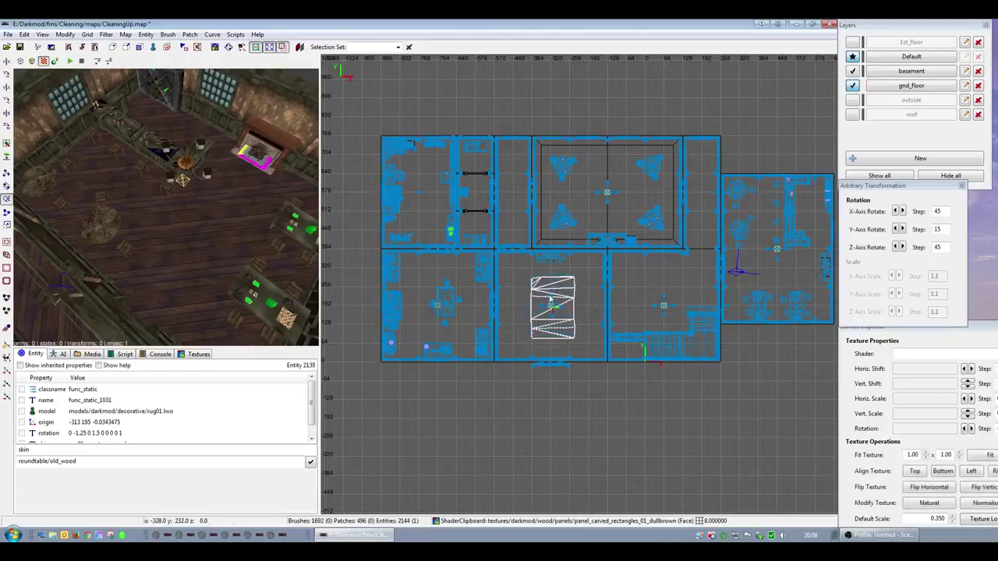
{"action": "left_click_drag", "start_coordinate": [550, 287], "coordinate": [724, 269]}
{"action": "left_click", "coordinate": [904, 247]}
{"action": "left_click", "coordinate": [903, 247]}
- Move the rug copy onto the open floor between the bar and the southern tables, then delete its rotation property
{"action": "right_click_drag", "start_coordinate": [692, 331], "coordinate": [430, 357]}
{"action": "scroll", "coordinate": [431, 359], "scroll_direction": "up", "scroll_amount": 2}
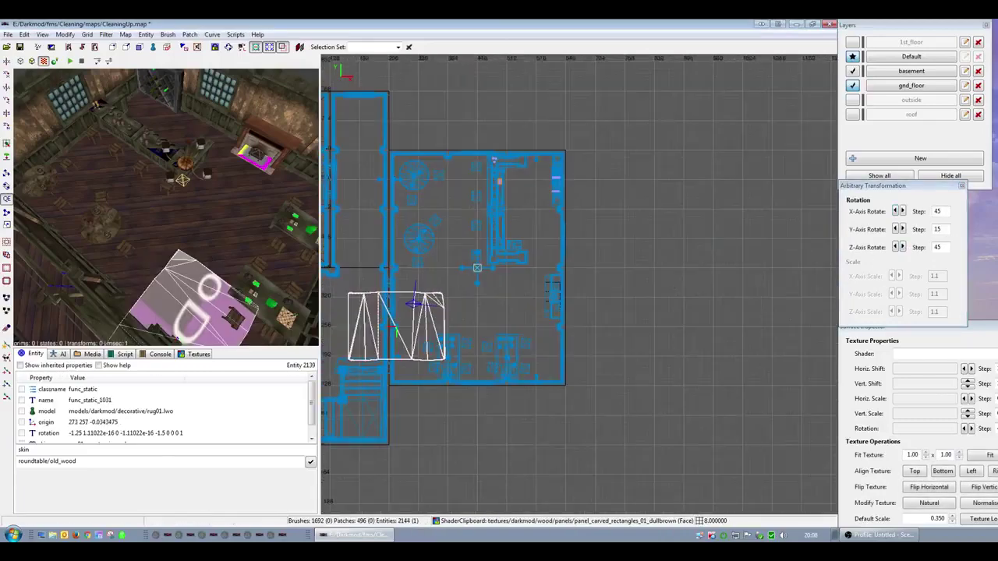
{"action": "left_click_drag", "start_coordinate": [396, 324], "coordinate": [483, 289]}
{"action": "right_click", "coordinate": [128, 435]}
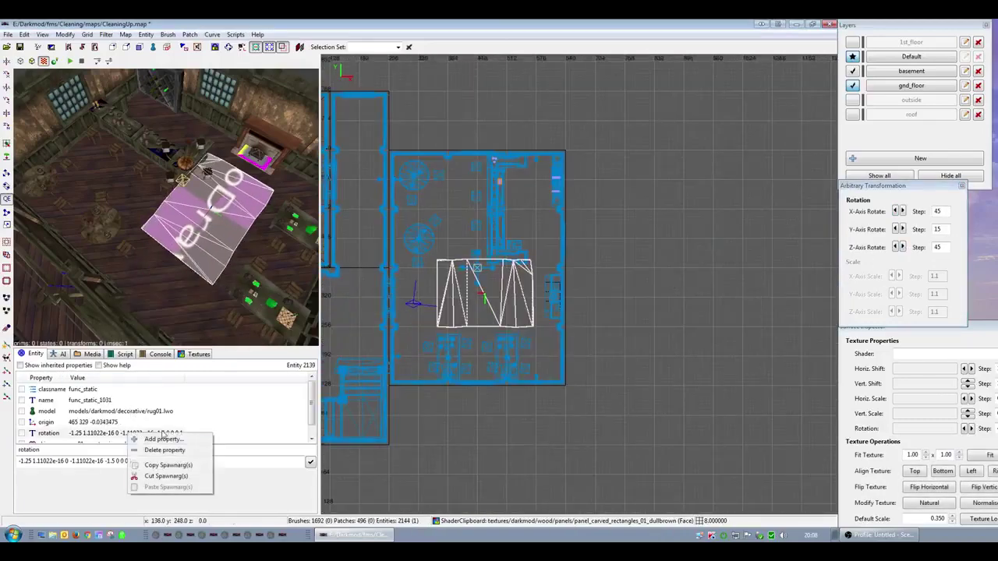
{"action": "left_click", "coordinate": [167, 452]}
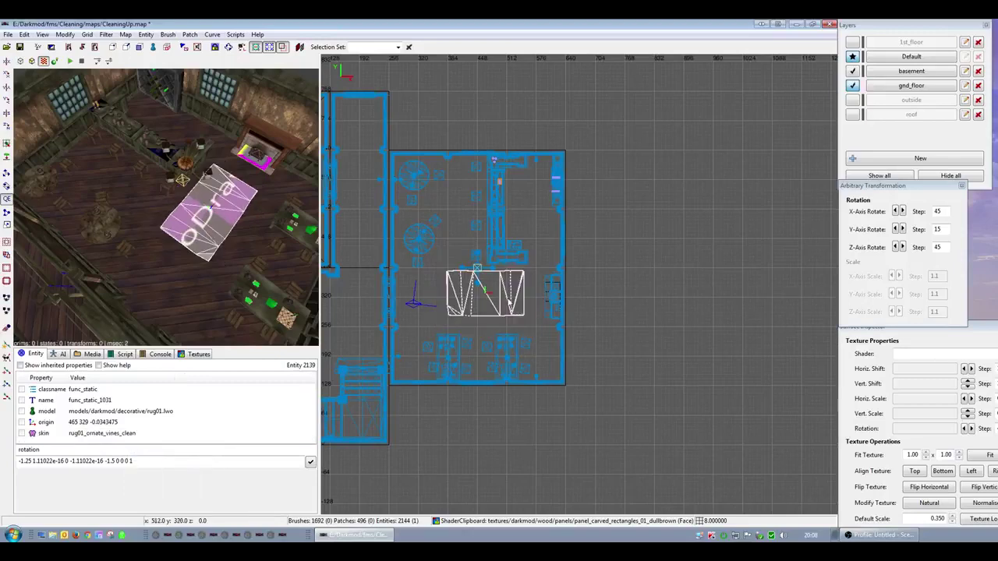
- Shift the rug west and nudge it slightly south on finer grids to about x 417, y 315
{"action": "scroll", "coordinate": [509, 302], "scroll_direction": "up", "scroll_amount": 2}
{"action": "left_click_drag", "start_coordinate": [545, 317], "coordinate": [515, 315]}
{"action": "right_click_drag", "start_coordinate": [518, 318], "coordinate": [604, 294]}
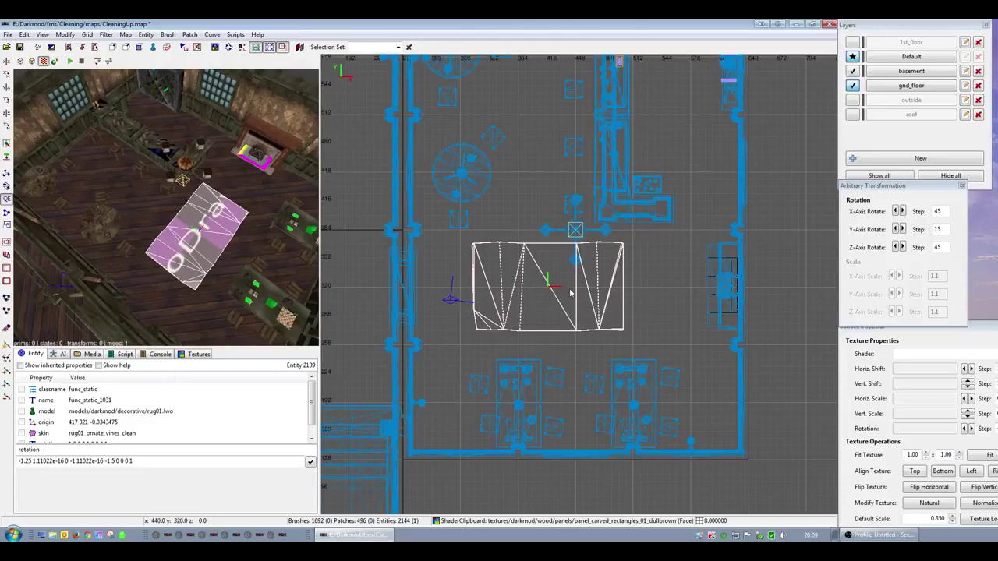
{"action": "scroll", "coordinate": [570, 293], "scroll_direction": "up", "scroll_amount": 3}
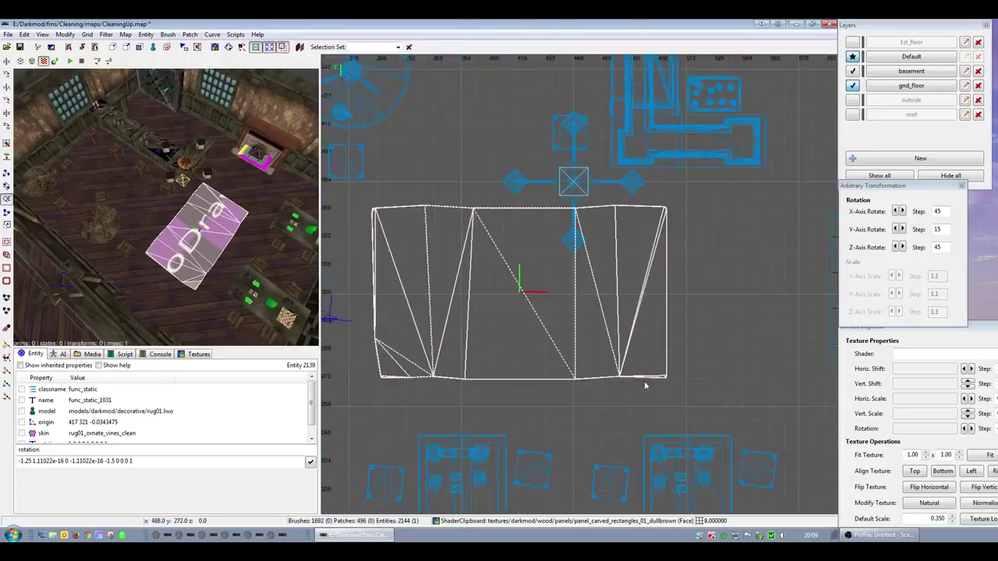
{"action": "key", "text": "bracketleft"}
{"action": "key", "text": "Down"}
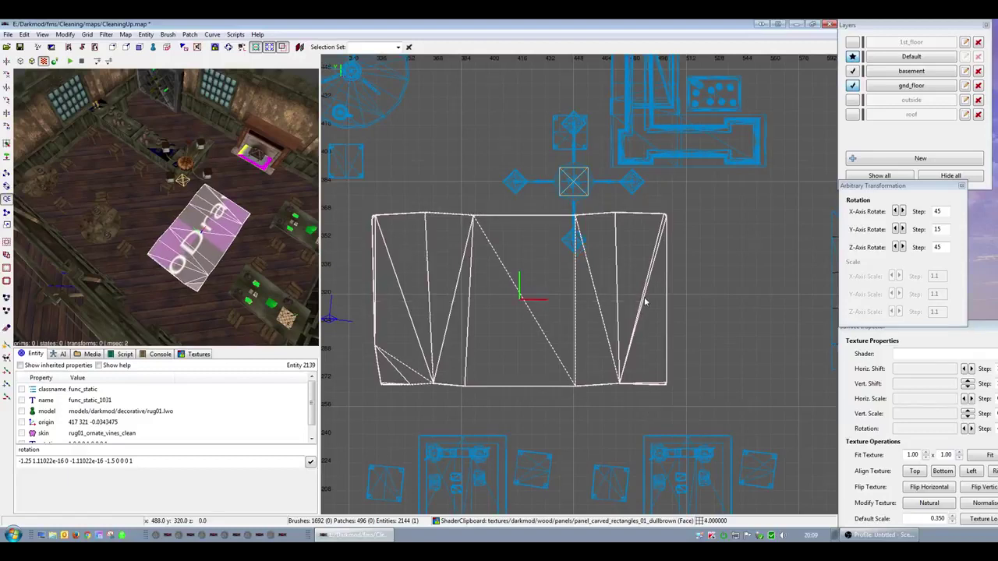
{"action": "right_click_drag", "start_coordinate": [658, 439], "coordinate": [644, 431]}
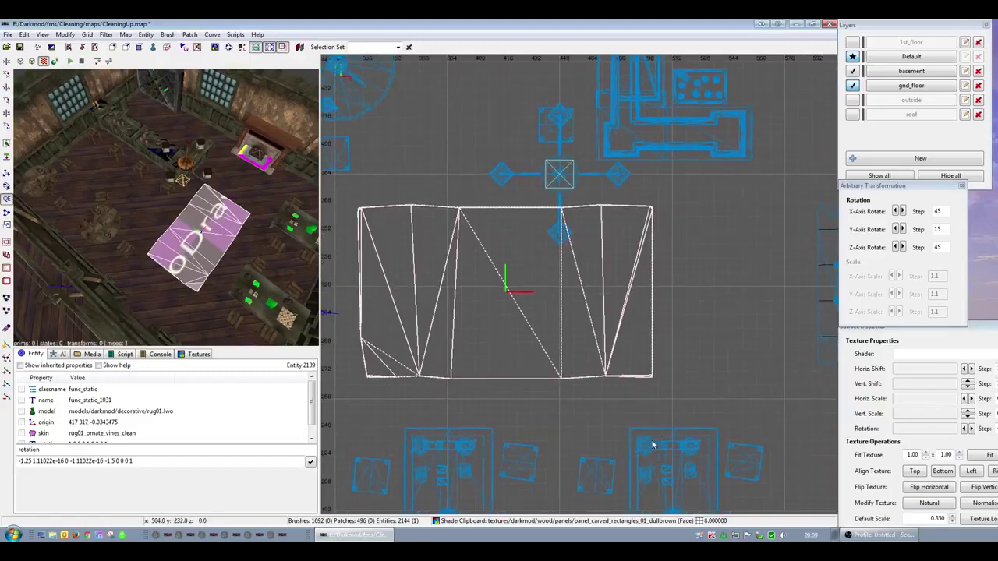
{"action": "right_click_drag", "start_coordinate": [663, 189], "coordinate": [639, 323]}
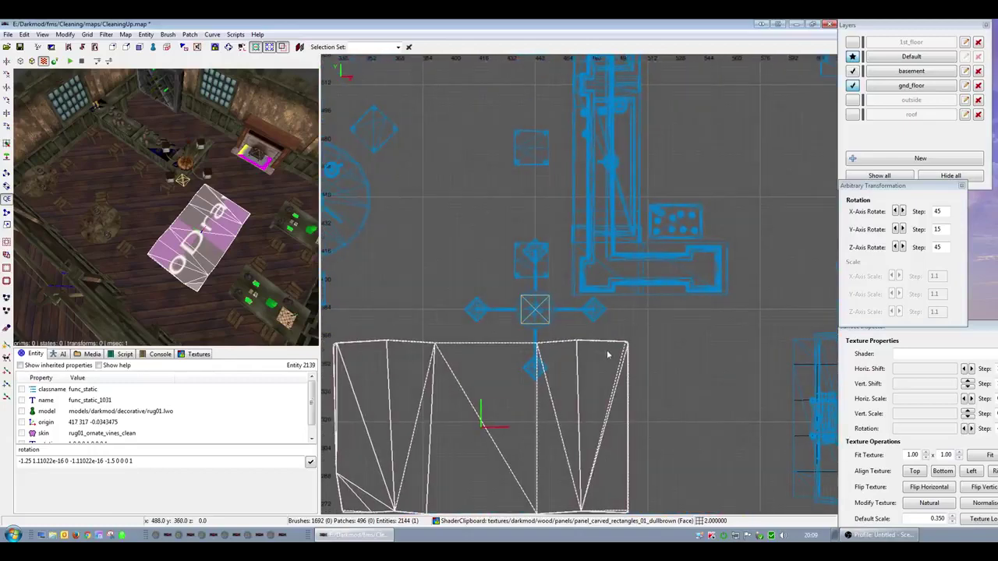
{"action": "key", "text": "Down"}
{"action": "key", "text": "Escape"}
- Set the Z-axis rotation step to 5 and turn the bar-room rug one step about Z
{"action": "scroll", "coordinate": [611, 356], "scroll_direction": "down", "scroll_amount": 4}
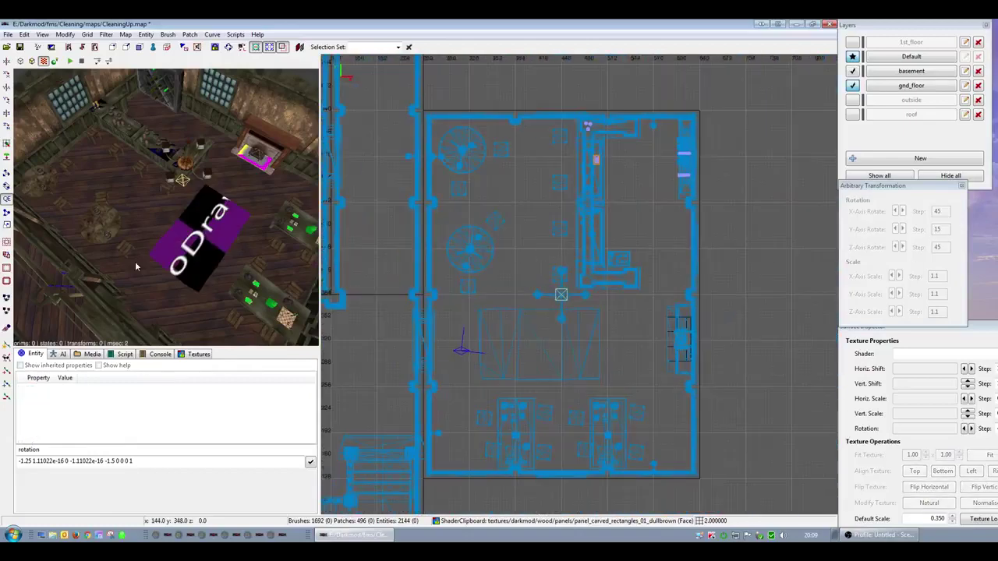
{"action": "right_click", "coordinate": [136, 267]}
{"action": "key", "text": "Right"}
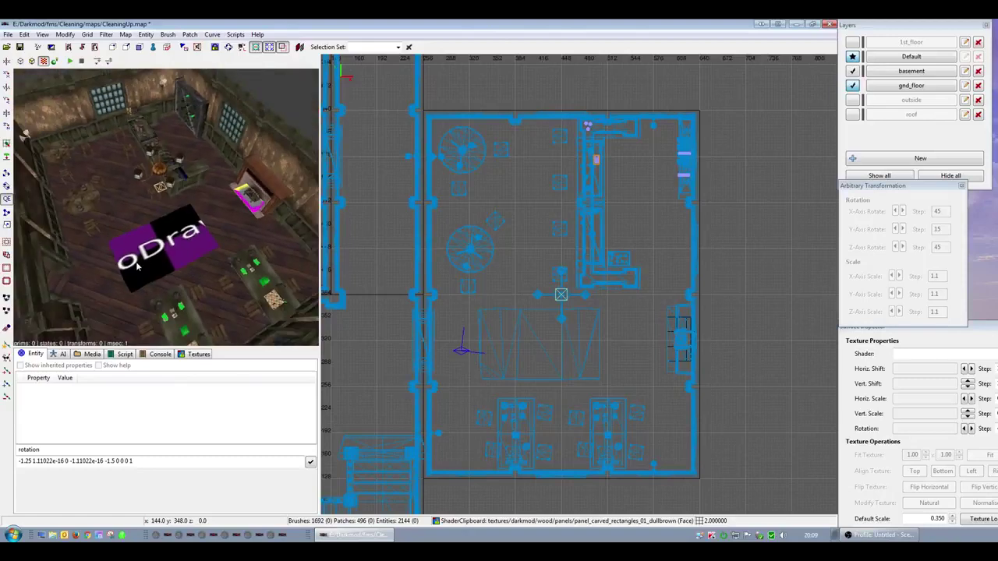
{"action": "left_click", "coordinate": [145, 254], "text": "shift"}
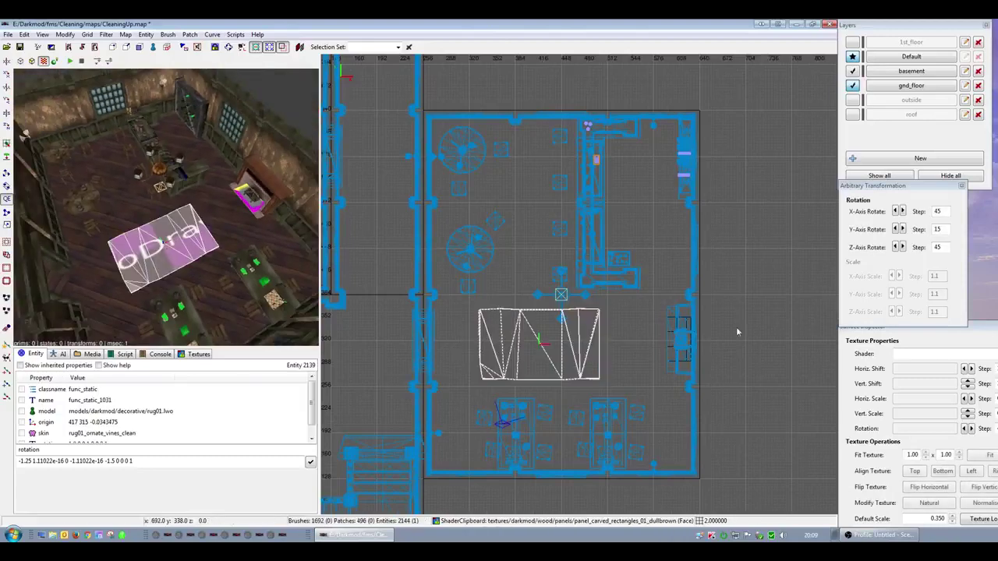
{"action": "left_click", "coordinate": [946, 247]}
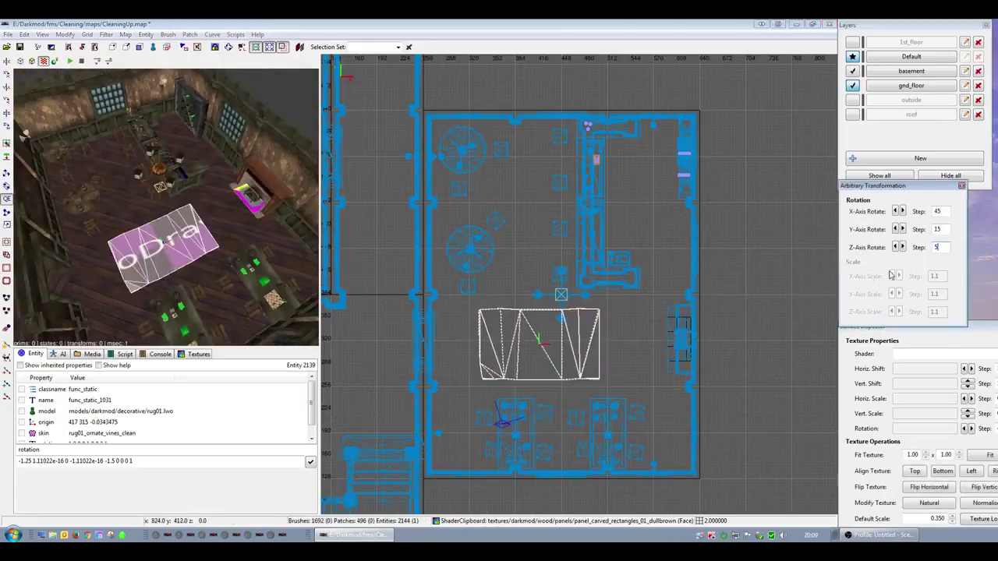
{"action": "left_click", "coordinate": [902, 247]}
{"action": "key", "text": "Escape"}
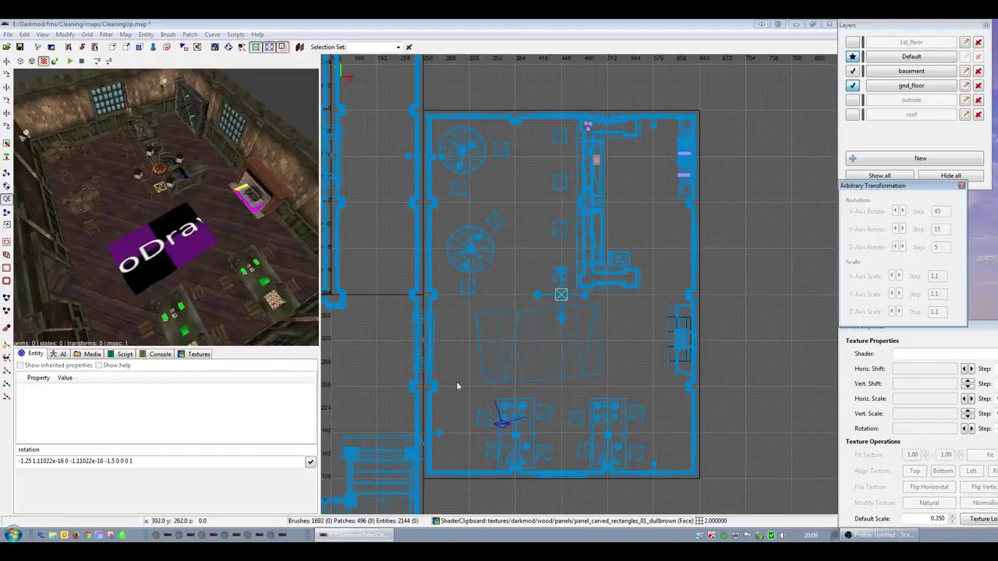
- Examine the rug and the game tables along the bar room's south wall in the 3D view
{"action": "right_click", "coordinate": [196, 312]}
{"action": "key", "text": "Right"}
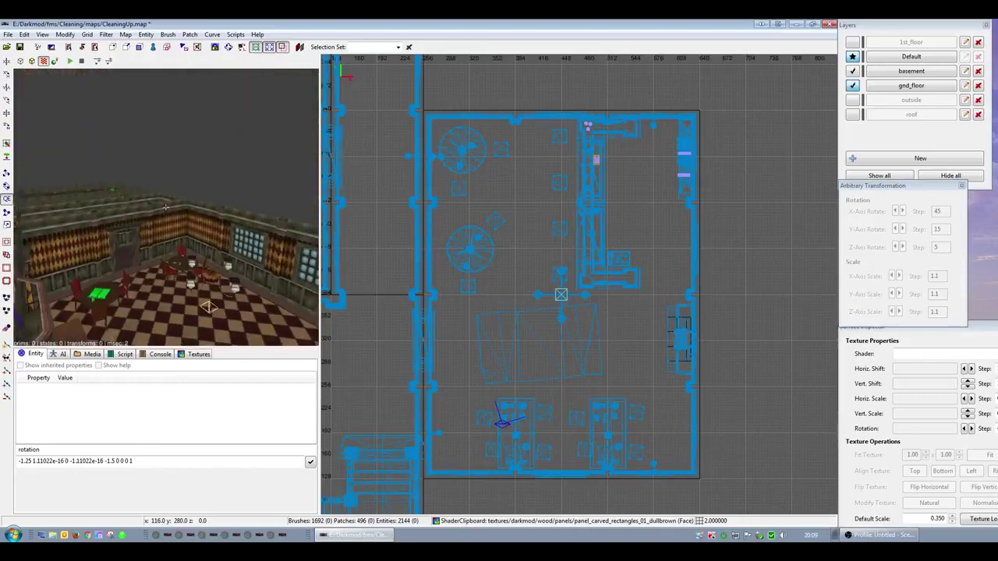
{"action": "key", "text": "Up"}
{"action": "key", "text": "Down"}
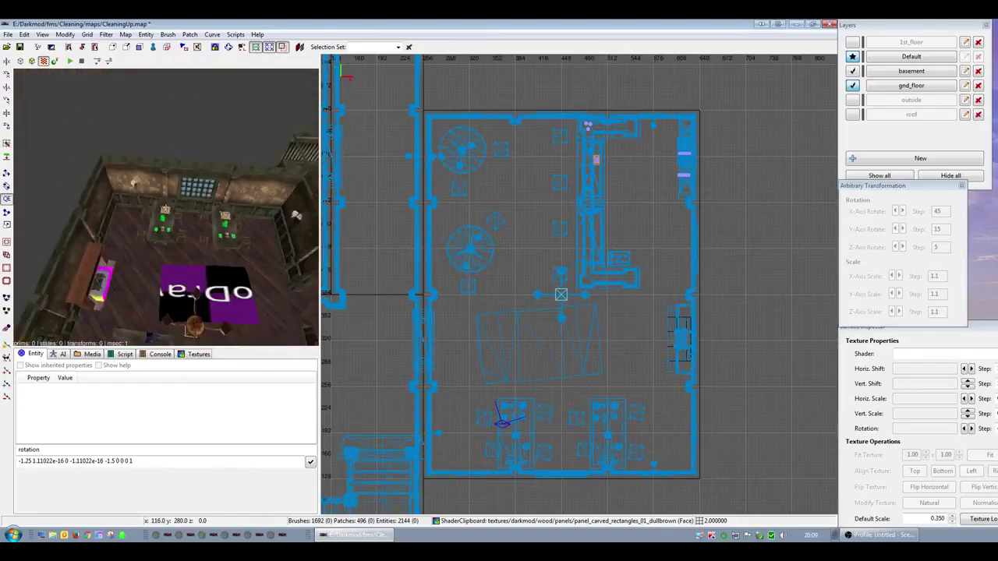
{"action": "key", "text": "Up"}
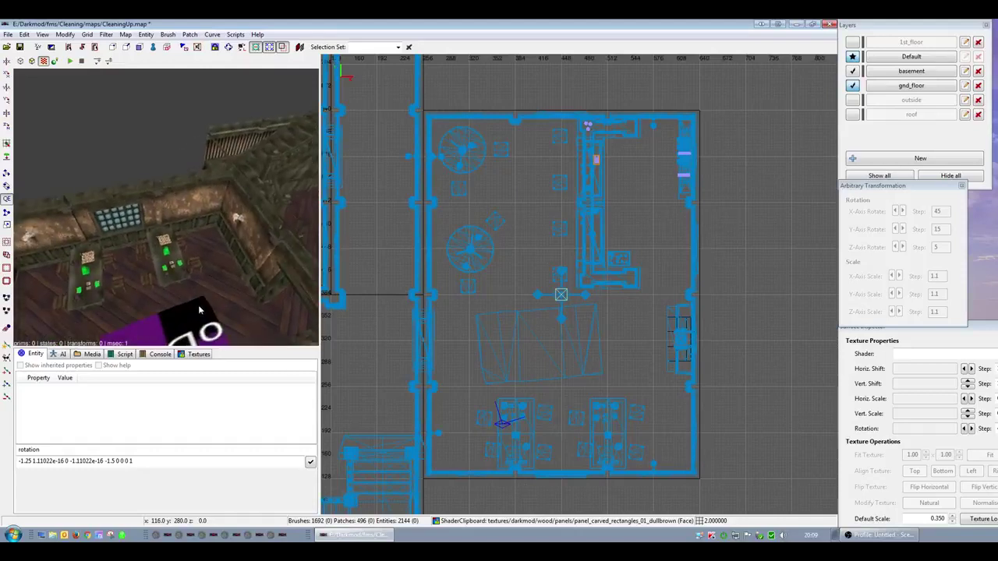
{"action": "key", "text": "Up"}
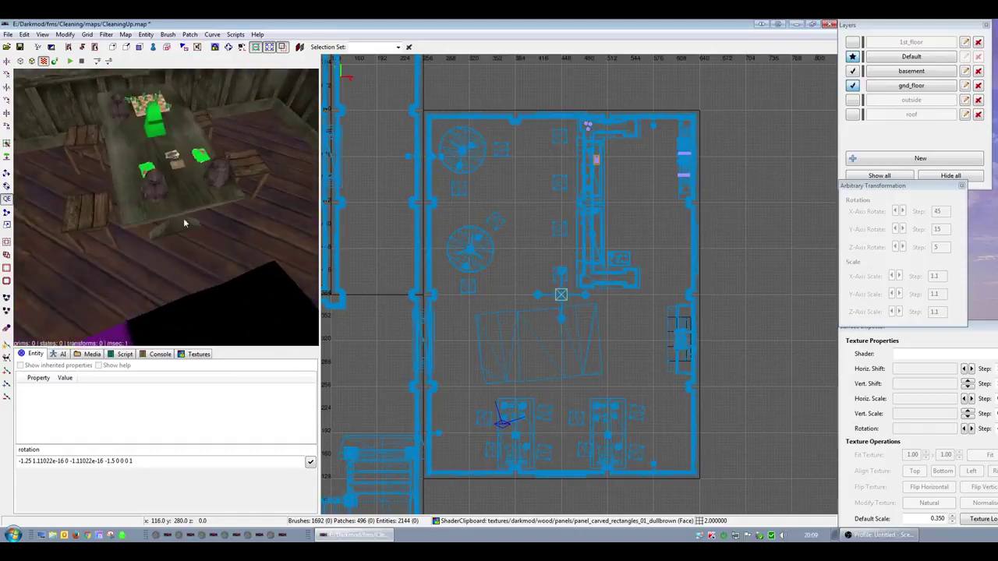
{"action": "left_click", "coordinate": [185, 223], "text": "shift"}
{"action": "right_click", "coordinate": [185, 224]}
{"action": "key", "text": "Down"}
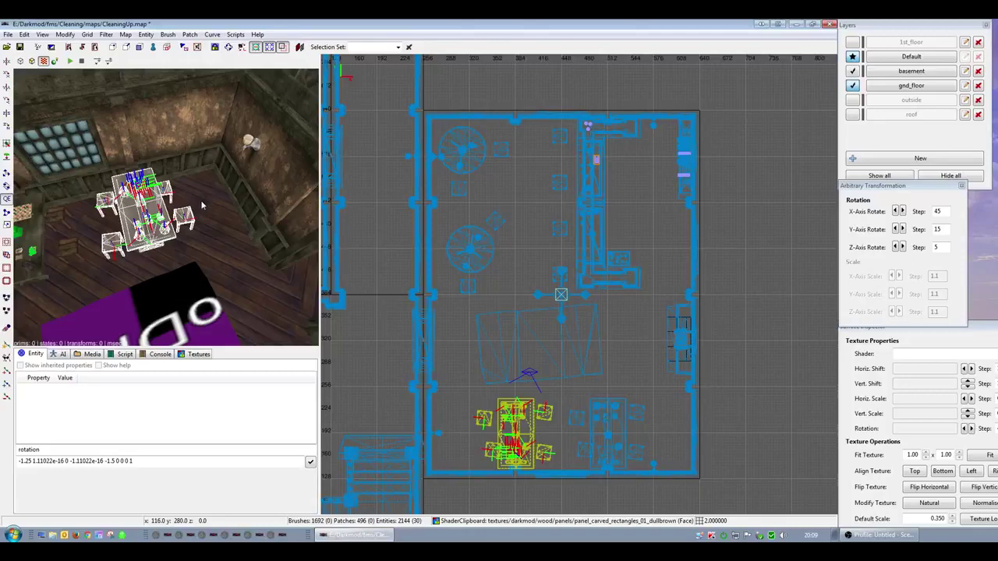
{"action": "key", "text": "Escape"}
- Draw a small brush in the cavity between the two westernmost rooms, at the building's outer west wall
{"action": "scroll", "coordinate": [473, 327], "scroll_direction": "down", "scroll_amount": 3}
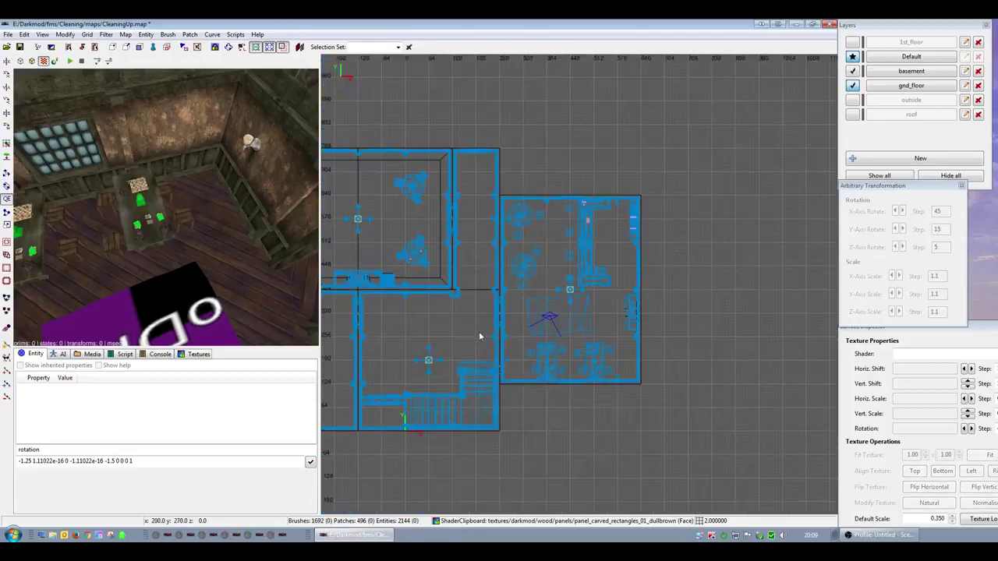
{"action": "right_click_drag", "start_coordinate": [444, 340], "coordinate": [803, 335]}
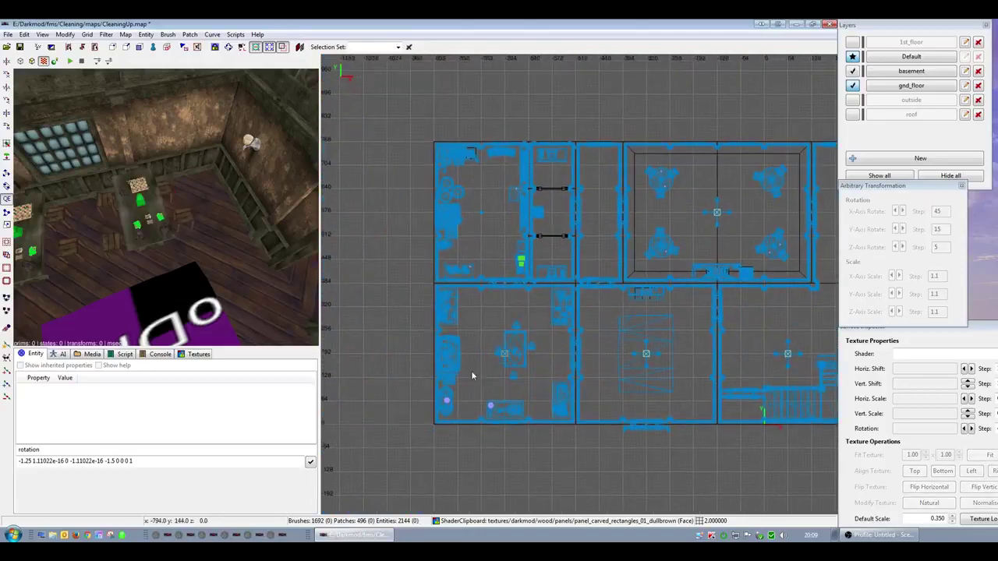
{"action": "right_click_drag", "start_coordinate": [545, 323], "coordinate": [631, 328]}
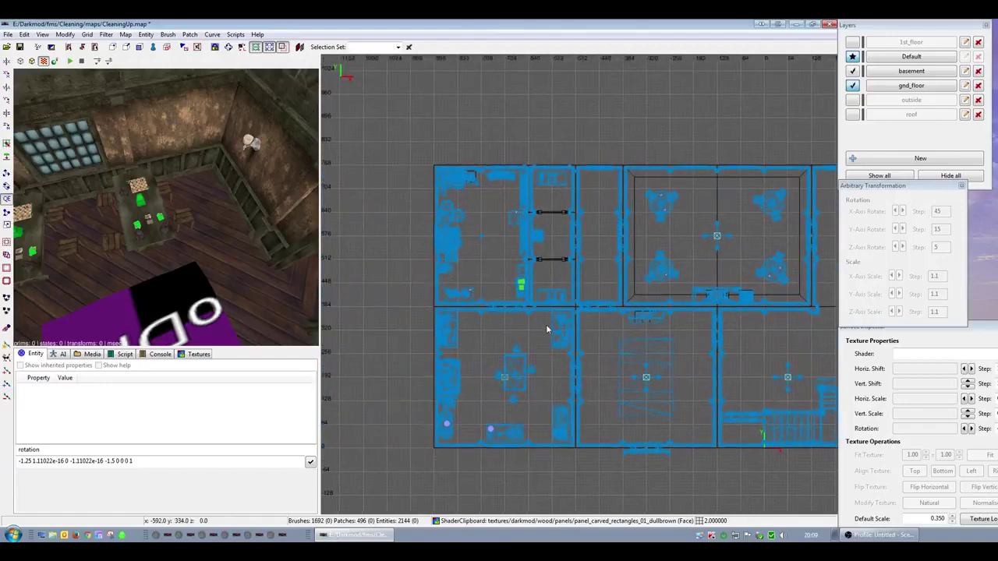
{"action": "right_click_drag", "start_coordinate": [547, 327], "coordinate": [467, 325]}
{"action": "scroll", "coordinate": [546, 327], "scroll_direction": "up", "scroll_amount": 4}
{"action": "scroll", "coordinate": [496, 327], "scroll_direction": "up", "scroll_amount": 1}
{"action": "left_click_drag", "start_coordinate": [435, 322], "coordinate": [437, 326]}
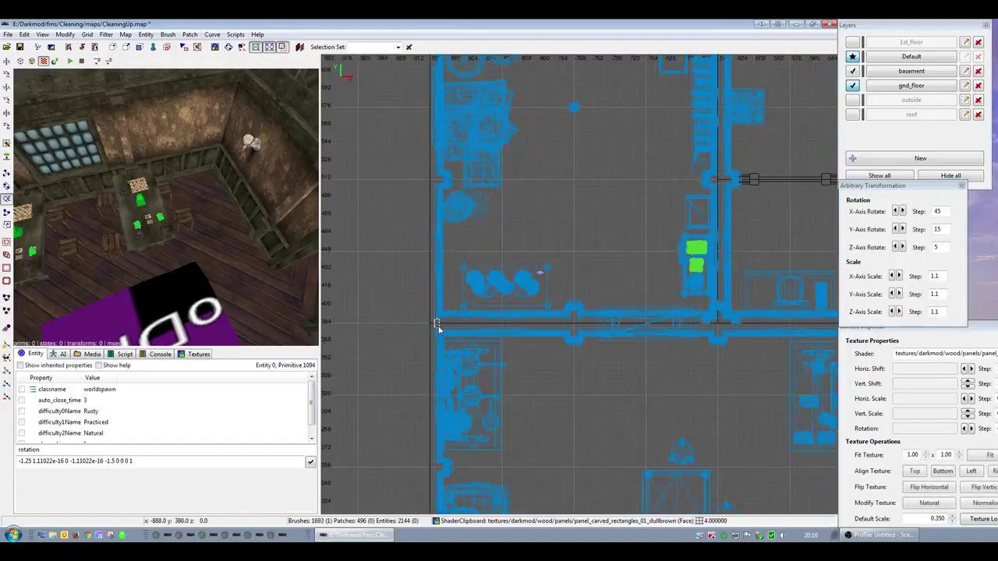
- Apply the common/caulk texture to the brush, then fill the east-west wall cavity and the north-south cavity near x 128 with caulk brushes
{"action": "left_click", "coordinate": [193, 355]}
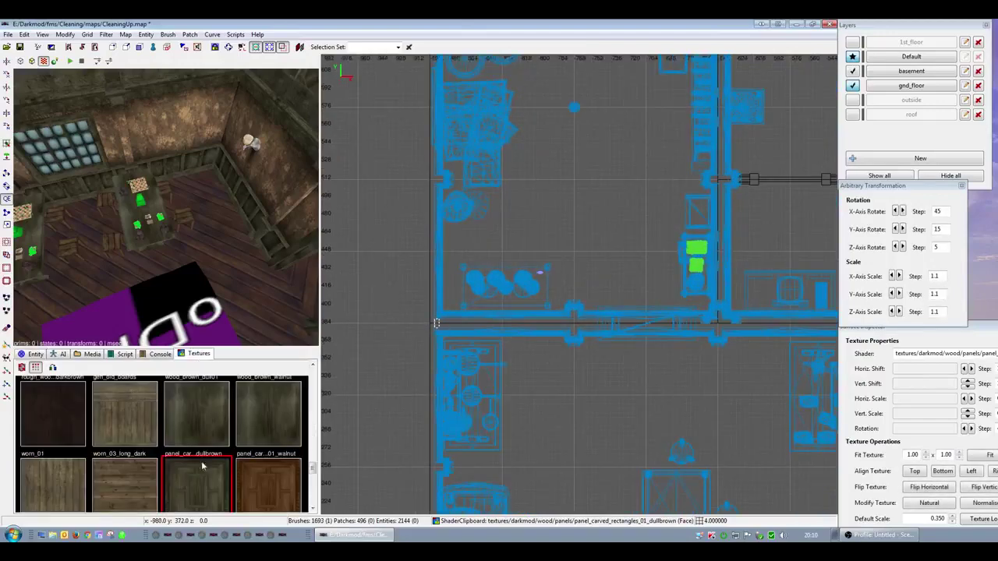
{"action": "scroll", "coordinate": [226, 460], "scroll_direction": "down", "scroll_amount": 5}
{"action": "left_click_drag", "start_coordinate": [316, 434], "coordinate": [314, 366]}
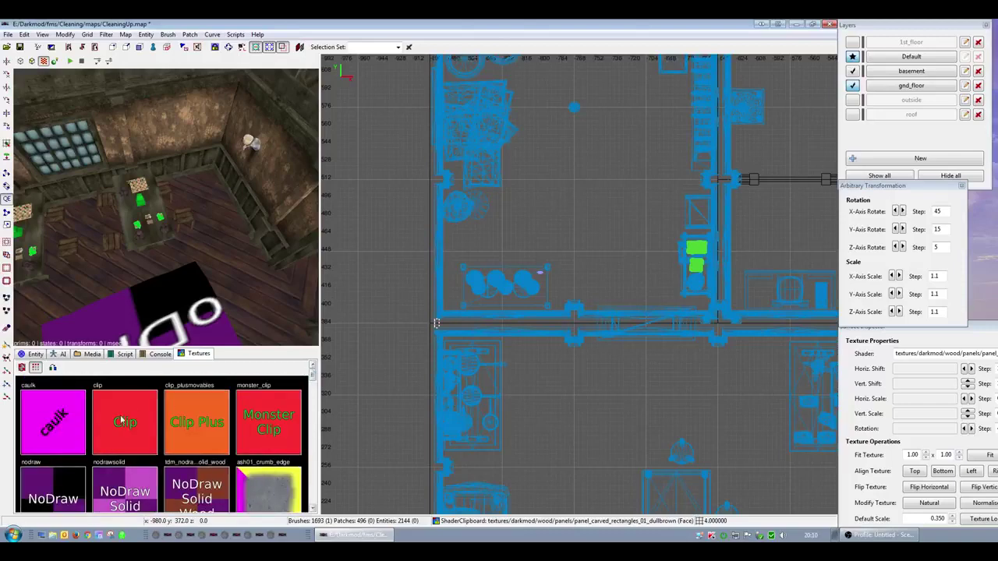
{"action": "left_click", "coordinate": [76, 423]}
{"action": "mouse_move", "coordinate": [455, 328]}
{"action": "left_mouse_down"}
{"action": "mouse_move", "coordinate": [749, 327]}
{"action": "mouse_move", "coordinate": [814, 346]}
{"action": "mouse_move", "coordinate": [624, 355]}
{"action": "mouse_move", "coordinate": [647, 396]}
{"action": "mouse_move", "coordinate": [591, 397]}
{"action": "mouse_move", "coordinate": [630, 399]}
{"action": "mouse_move", "coordinate": [591, 380]}
{"action": "mouse_move", "coordinate": [590, 53]}
{"action": "mouse_move", "coordinate": [583, 327]}
{"action": "left_mouse_up"}
{"action": "key", "text": "Escape"}
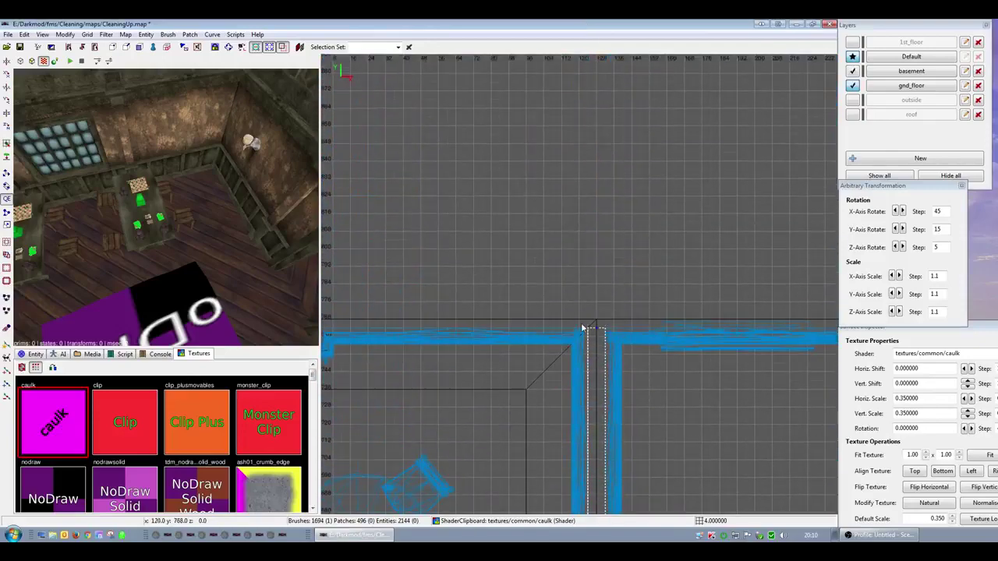
- Examine the wall corners and the hollow wall cavity east of the northwest storage room, near x -640
{"action": "scroll", "coordinate": [582, 329], "scroll_direction": "down", "scroll_amount": 7}
{"action": "scroll", "coordinate": [581, 329], "scroll_direction": "up", "scroll_amount": 5}
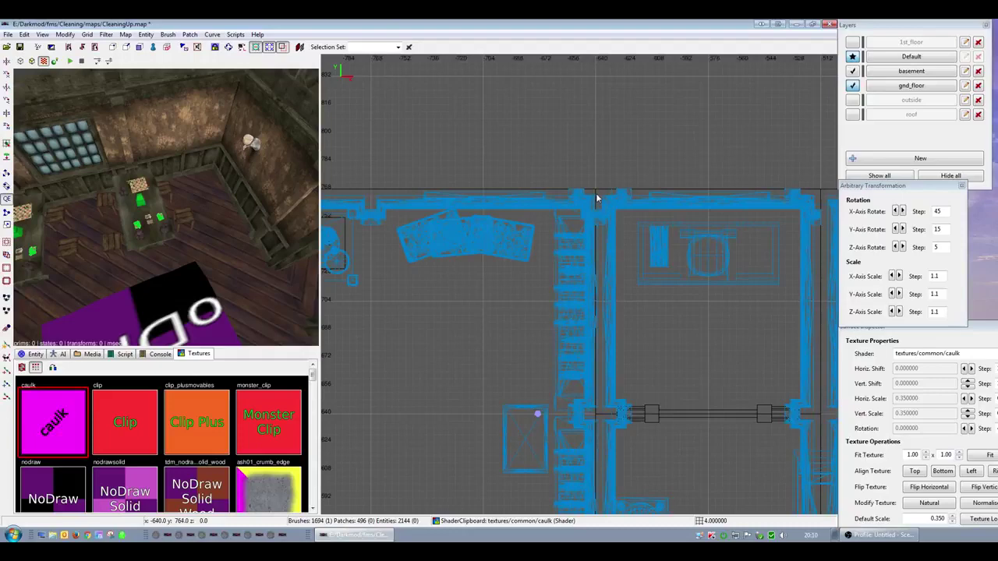
{"action": "right_click_drag", "start_coordinate": [596, 196], "coordinate": [544, 82]}
{"action": "scroll", "coordinate": [594, 195], "scroll_direction": "up", "scroll_amount": 3}
{"action": "scroll", "coordinate": [574, 161], "scroll_direction": "down", "scroll_amount": 4}
{"action": "right_click_drag", "start_coordinate": [577, 343], "coordinate": [576, 72]}
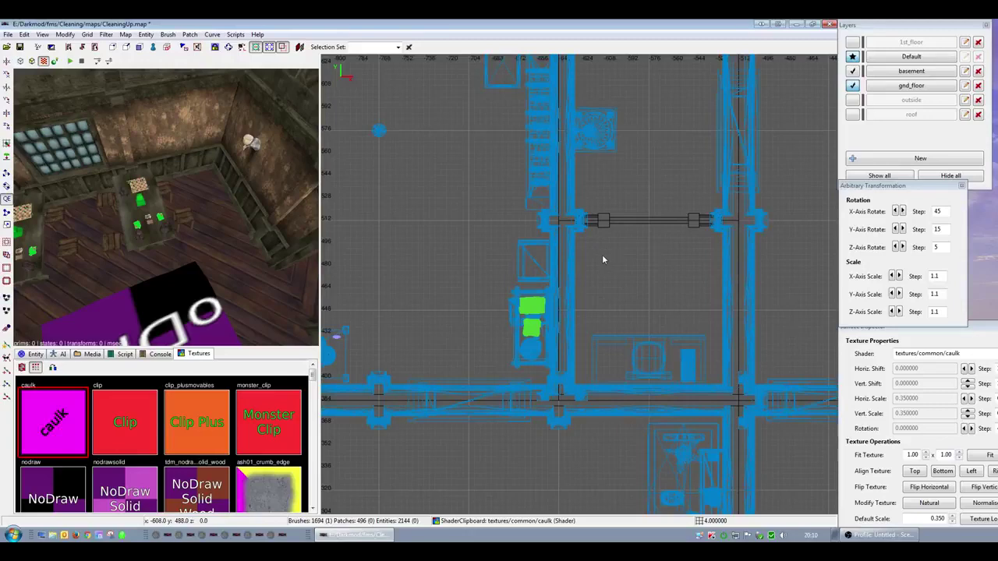
{"action": "right_click_drag", "start_coordinate": [601, 258], "coordinate": [634, 407]}
{"action": "scroll", "coordinate": [573, 309], "scroll_direction": "down", "scroll_amount": 3}
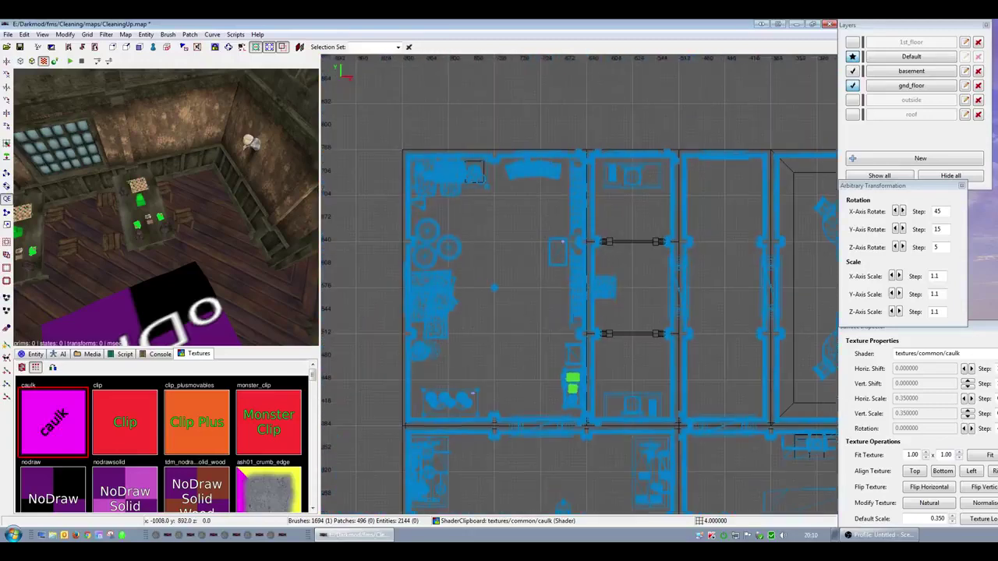
{"action": "scroll", "coordinate": [572, 309], "scroll_direction": "up", "scroll_amount": 3}
{"action": "right_click_drag", "start_coordinate": [572, 309], "coordinate": [602, 494]}
{"action": "scroll", "coordinate": [589, 226], "scroll_direction": "up", "scroll_amount": 2}
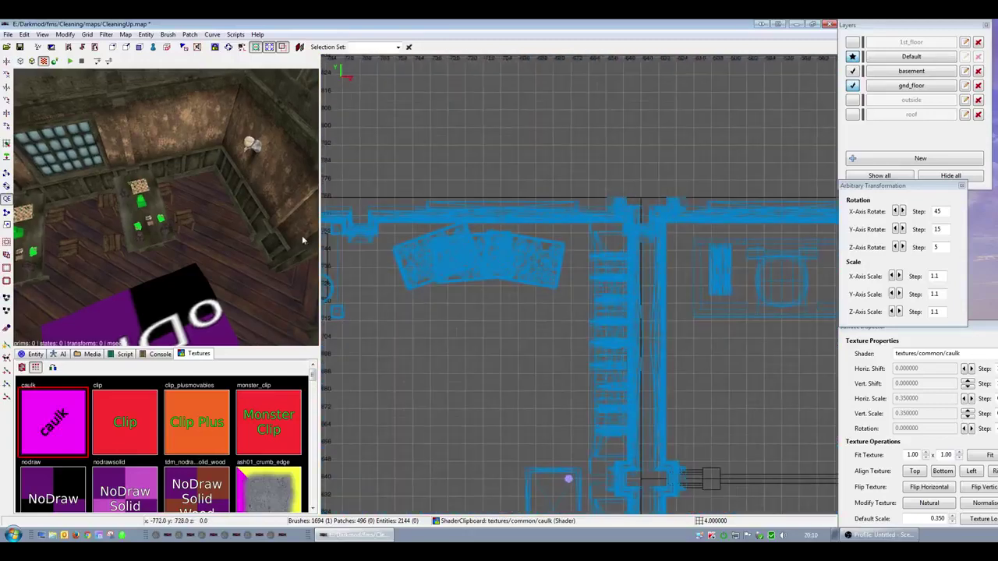
{"action": "middle_click", "coordinate": [517, 356], "text": "ctrl"}
{"action": "right_click", "coordinate": [140, 251]}
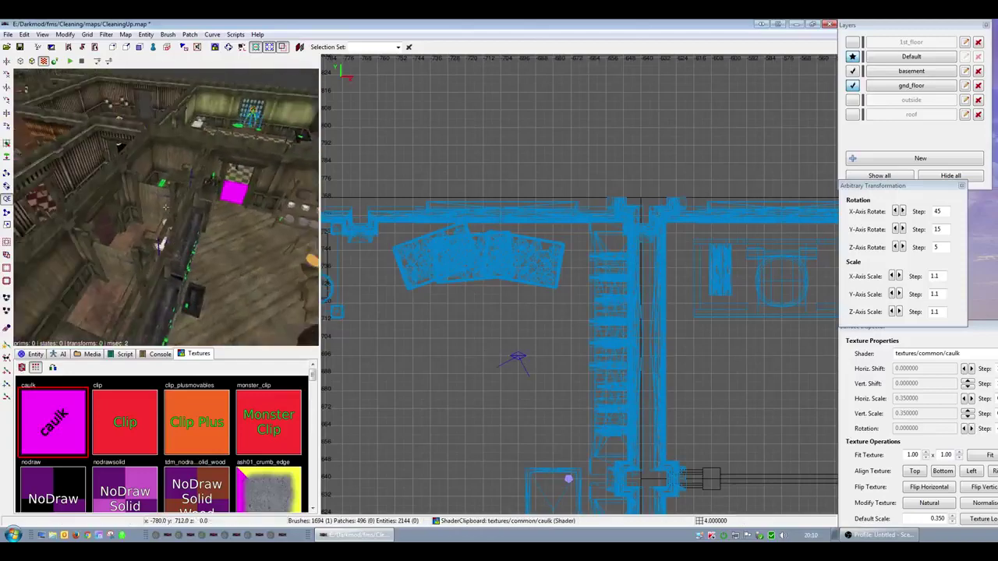
{"action": "scroll", "coordinate": [166, 207], "scroll_direction": "down", "scroll_amount": 4}
{"action": "right_click", "coordinate": [149, 246]}
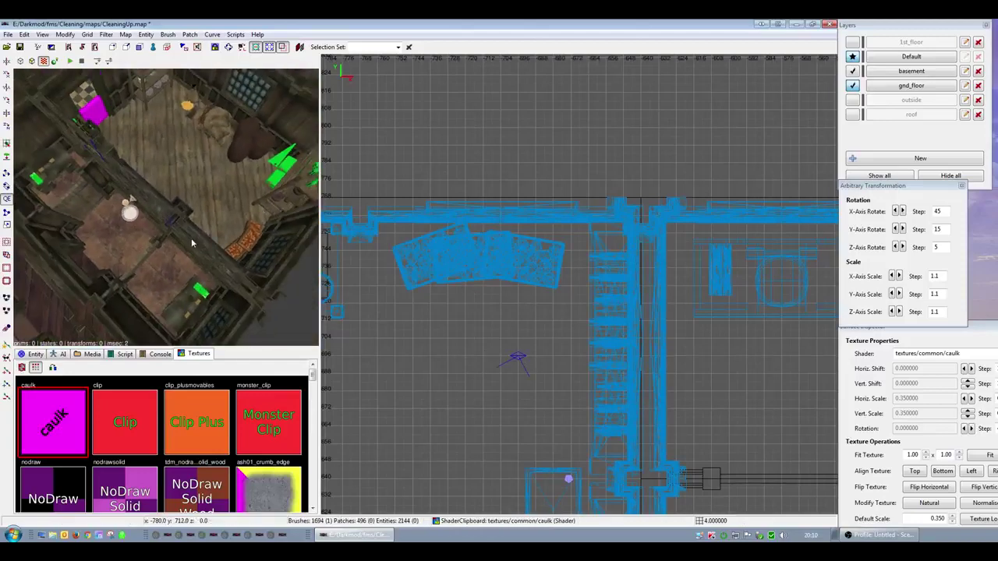
- Identify the storage room's east wall section, deselect it, and hide the room's floor
{"action": "left_click", "coordinate": [197, 240], "text": "shift"}
{"action": "right_click_drag", "start_coordinate": [560, 337], "coordinate": [468, 350]}
{"action": "scroll", "coordinate": [560, 337], "scroll_direction": "up", "scroll_amount": 3}
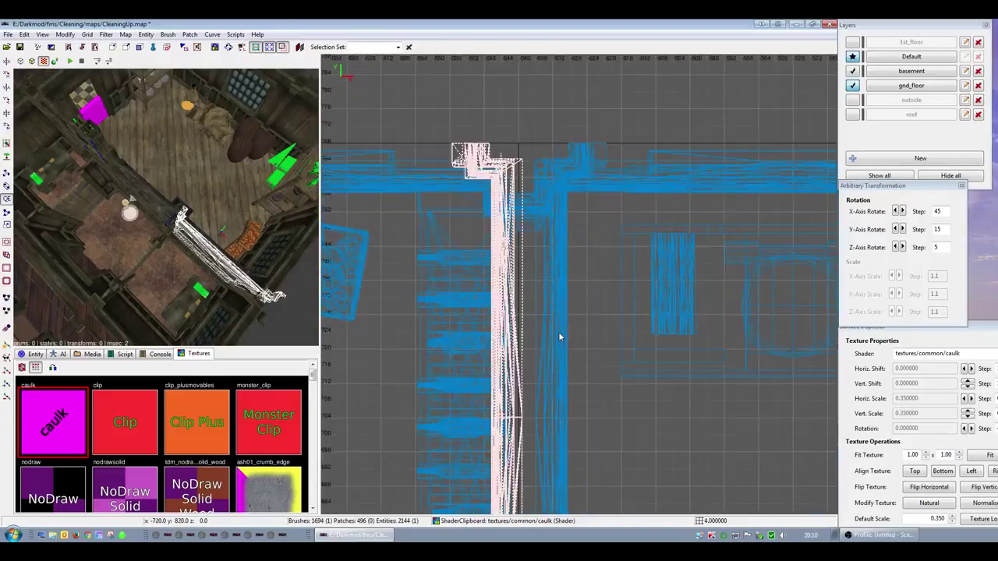
{"action": "scroll", "coordinate": [548, 335], "scroll_direction": "down", "scroll_amount": 3}
{"action": "right_click_drag", "start_coordinate": [550, 331], "coordinate": [539, 200]}
{"action": "scroll", "coordinate": [553, 343], "scroll_direction": "down", "scroll_amount": 3}
{"action": "key", "text": "Escape"}
{"action": "mouse_move", "coordinate": [475, 267]}
{"action": "left_mouse_down", "text": "shift"}
{"action": "mouse_move", "coordinate": [522, 477]}
{"action": "mouse_move", "coordinate": [512, 474]}
{"action": "left_mouse_up", "text": "shift"}
{"action": "key", "text": "h"}
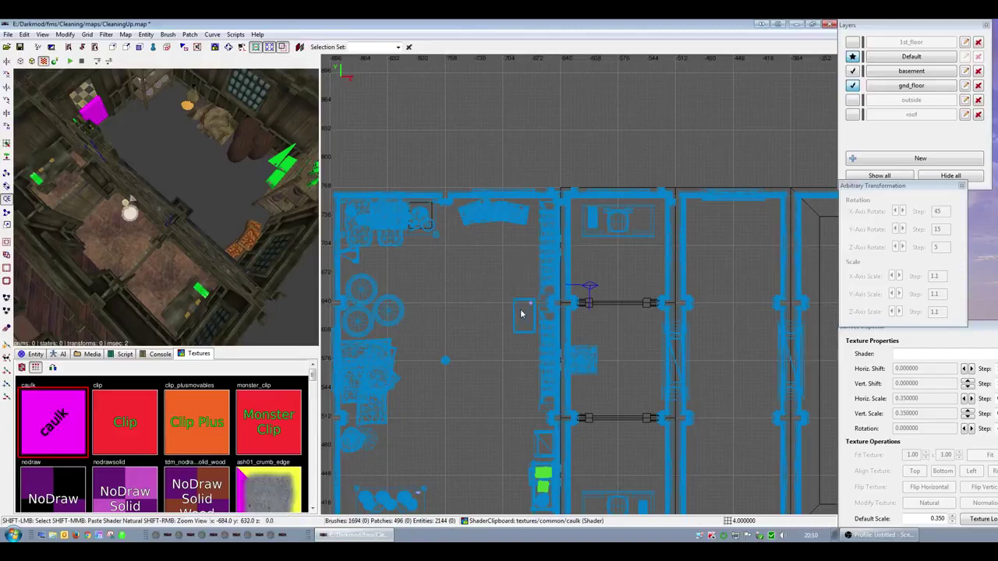
- Select the wine racks, the furniture beside them and the storage room's east wall sections, and shift them all about 4 units west
{"action": "mouse_move", "coordinate": [459, 211]}
{"action": "left_mouse_down", "text": "shift"}
{"action": "mouse_move", "coordinate": [526, 246]}
{"action": "mouse_move", "coordinate": [546, 510]}
{"action": "left_mouse_up", "text": "shift"}
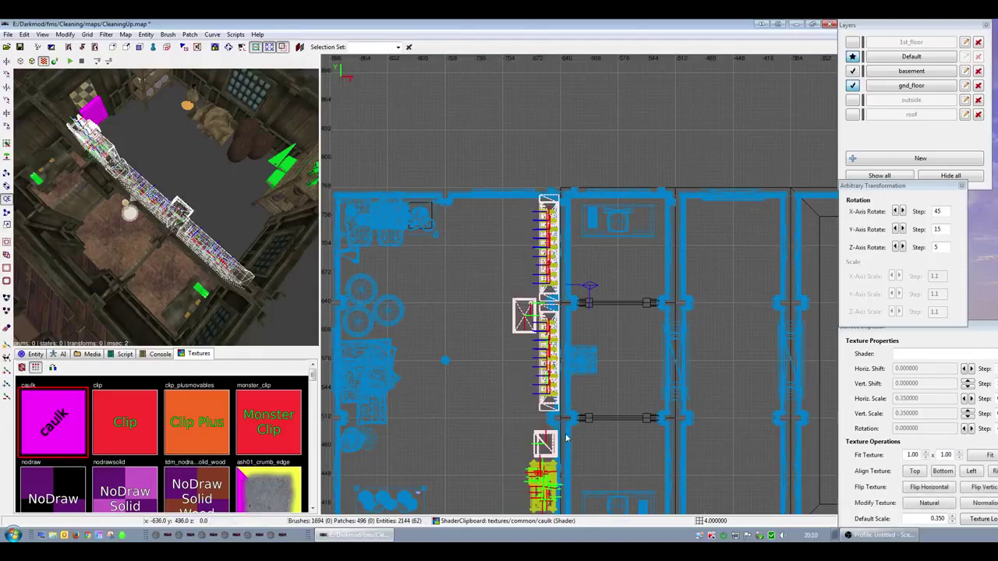
{"action": "scroll", "coordinate": [551, 421], "scroll_direction": "up", "scroll_amount": 3}
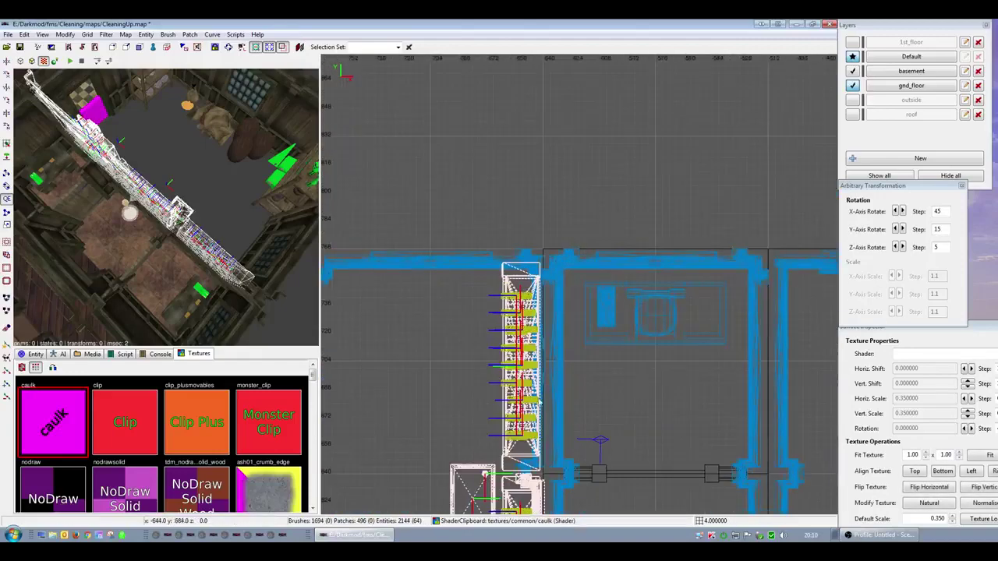
{"action": "left_click", "coordinate": [537, 470], "text": "shift"}
{"action": "right_click_drag", "start_coordinate": [540, 467], "coordinate": [547, 128]}
{"action": "left_click_drag", "start_coordinate": [538, 356], "coordinate": [529, 355]}
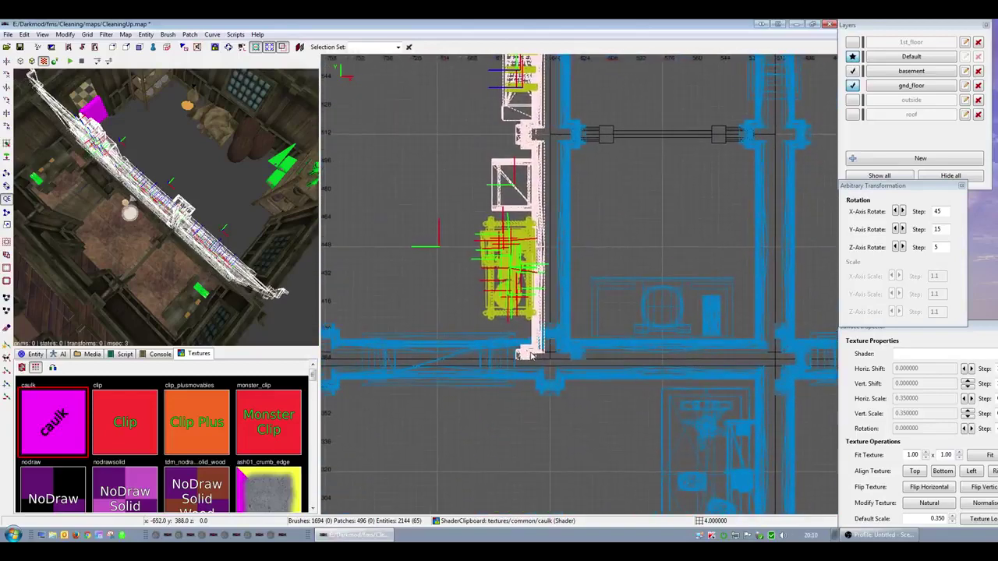
{"action": "right_click_drag", "start_coordinate": [533, 71], "coordinate": [560, 363]}
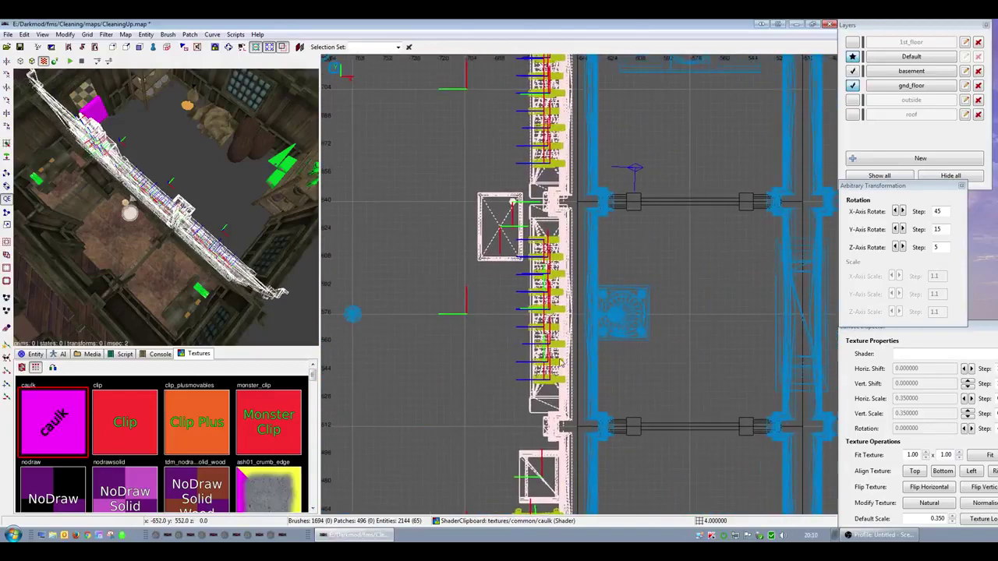
- Check the shifted wine rack against the window wall in the 3D view, and undo the westward move
{"action": "right_click", "coordinate": [258, 273]}
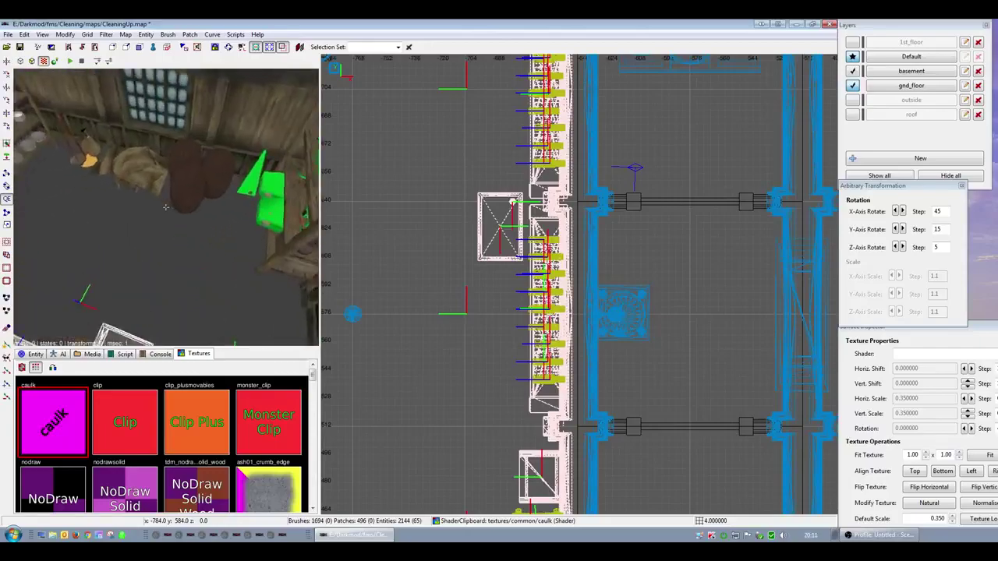
{"action": "right_click", "coordinate": [156, 219]}
{"action": "key", "text": "Escape"}
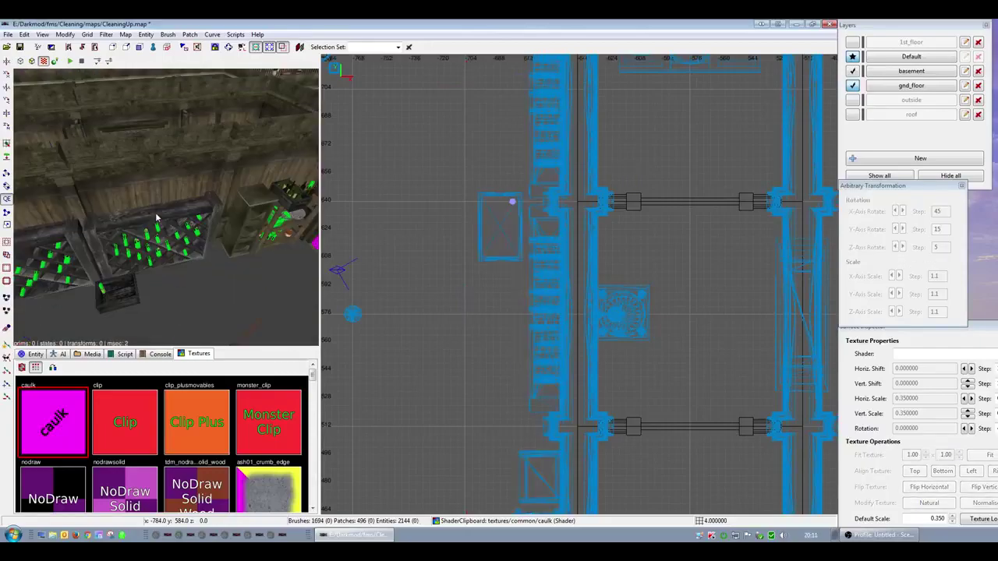
{"action": "right_click", "coordinate": [156, 218]}
{"action": "key", "text": "Up"}
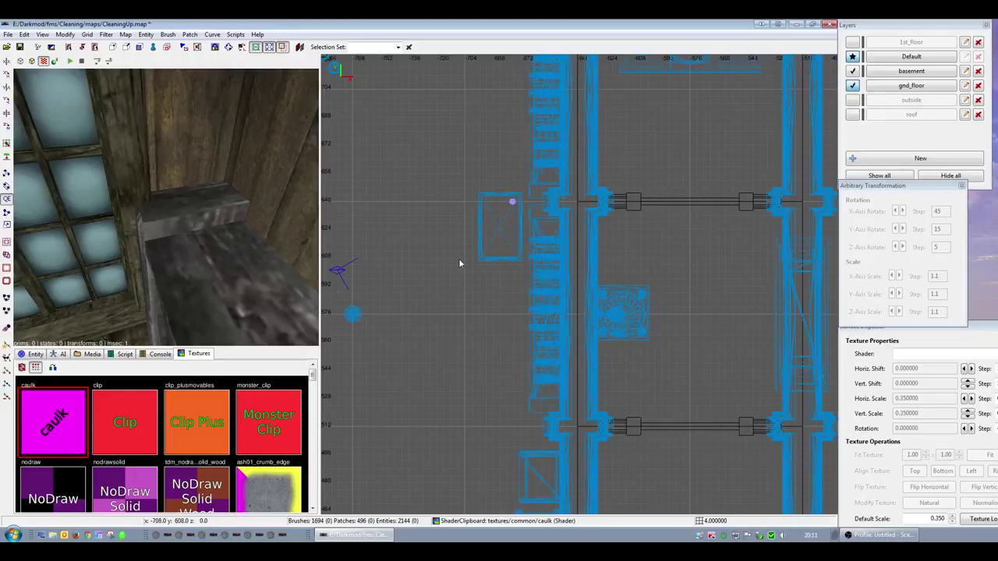
{"action": "left_click", "coordinate": [303, 270], "text": "shift"}
{"action": "scroll", "coordinate": [637, 217], "scroll_direction": "up", "scroll_amount": 4}
{"action": "right_click_drag", "start_coordinate": [624, 210], "coordinate": [654, 464]}
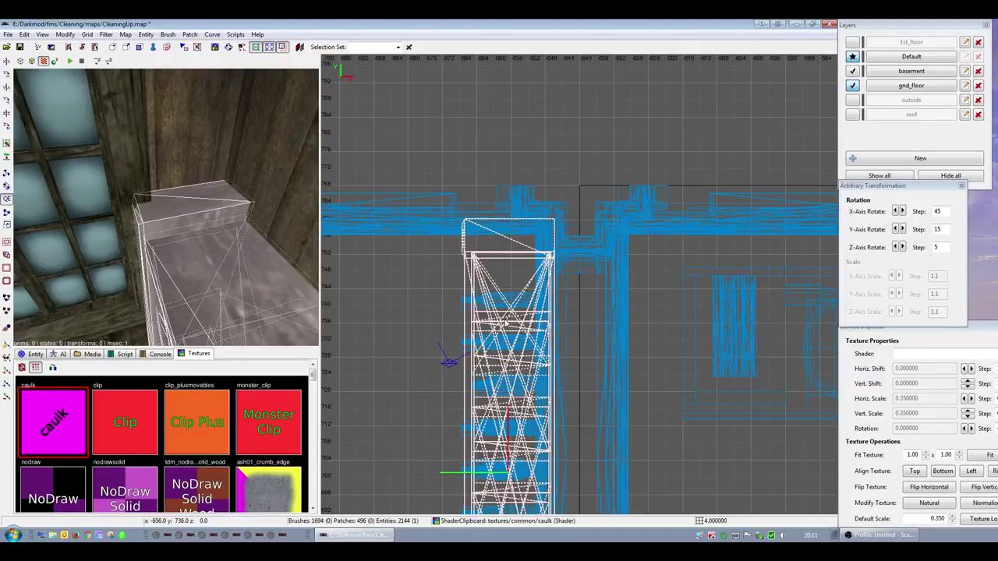
{"action": "scroll", "coordinate": [100, 228], "scroll_direction": "down", "scroll_amount": 3}
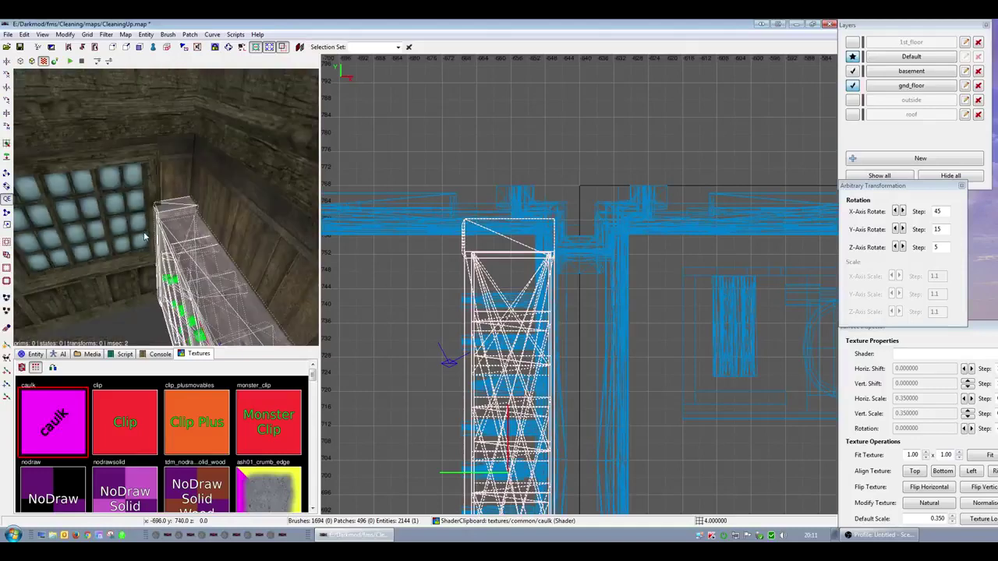
{"action": "key", "text": "alt+Right"}
{"action": "key", "text": "Escape"}
- Select the storage room's east wall section and examine its trim and end posts around the wine racks at grid size 1
{"action": "right_click", "coordinate": [144, 236]}
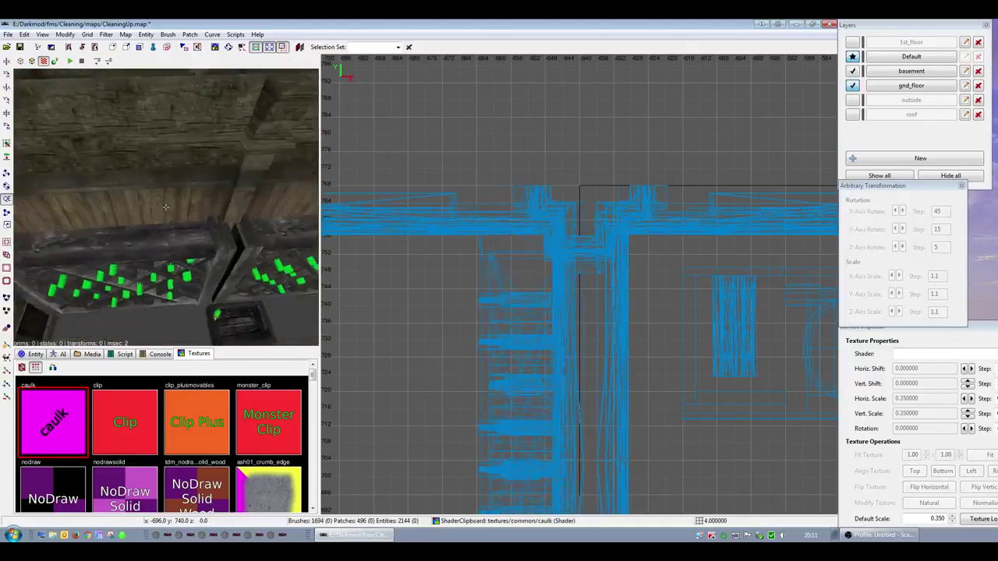
{"action": "left_click", "coordinate": [165, 206], "text": "shift"}
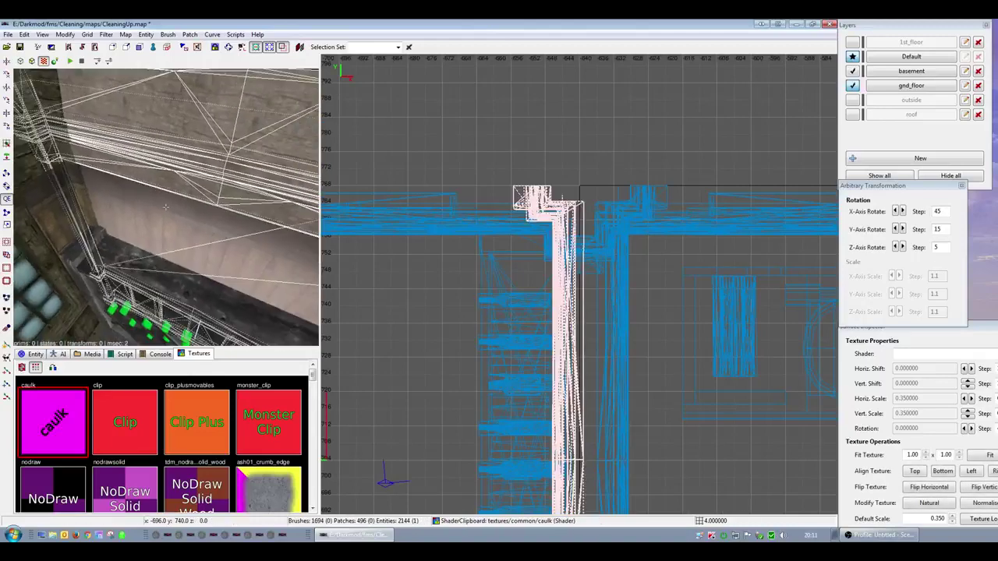
{"action": "scroll", "coordinate": [585, 368], "scroll_direction": "up", "scroll_amount": 2}
{"action": "right_click", "coordinate": [212, 296]}
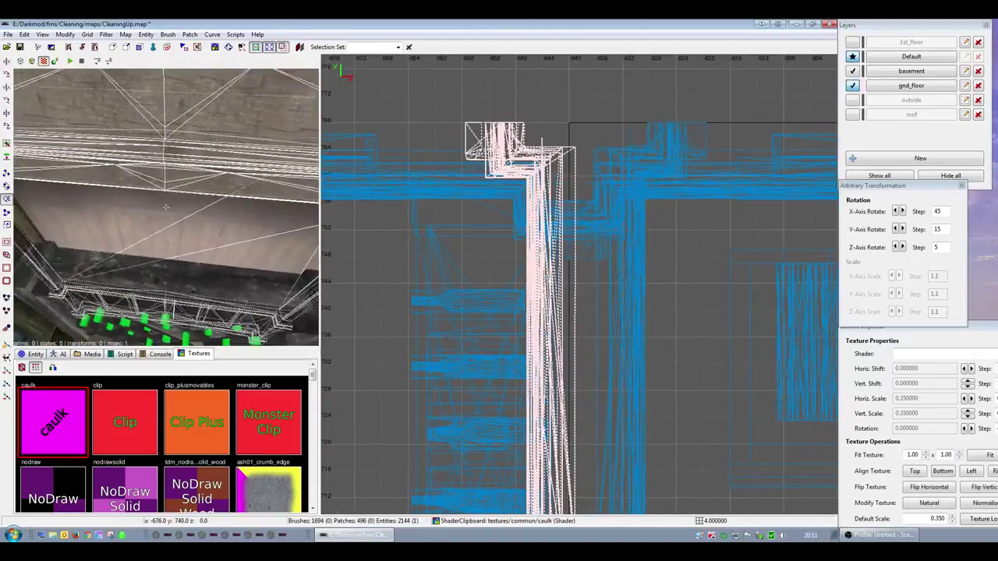
{"action": "right_click", "coordinate": [272, 294]}
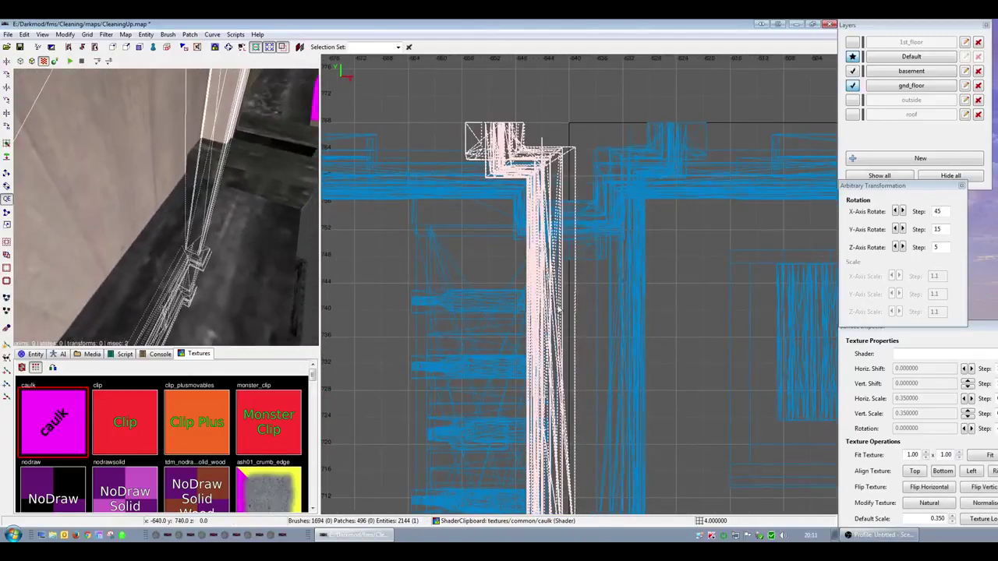
{"action": "key", "text": "1"}
{"action": "mouse_move", "coordinate": [546, 271]}
{"action": "left_mouse_down"}
{"action": "mouse_move", "coordinate": [561, 273]}
{"action": "mouse_move", "coordinate": [549, 276]}
{"action": "left_mouse_up"}
{"action": "right_click", "coordinate": [110, 237]}
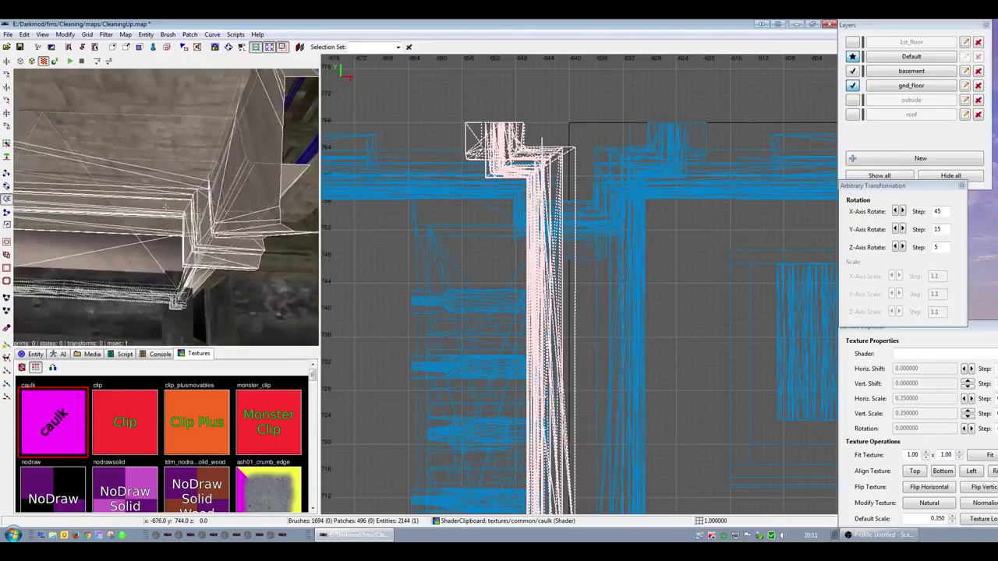
{"action": "key", "text": "Down"}
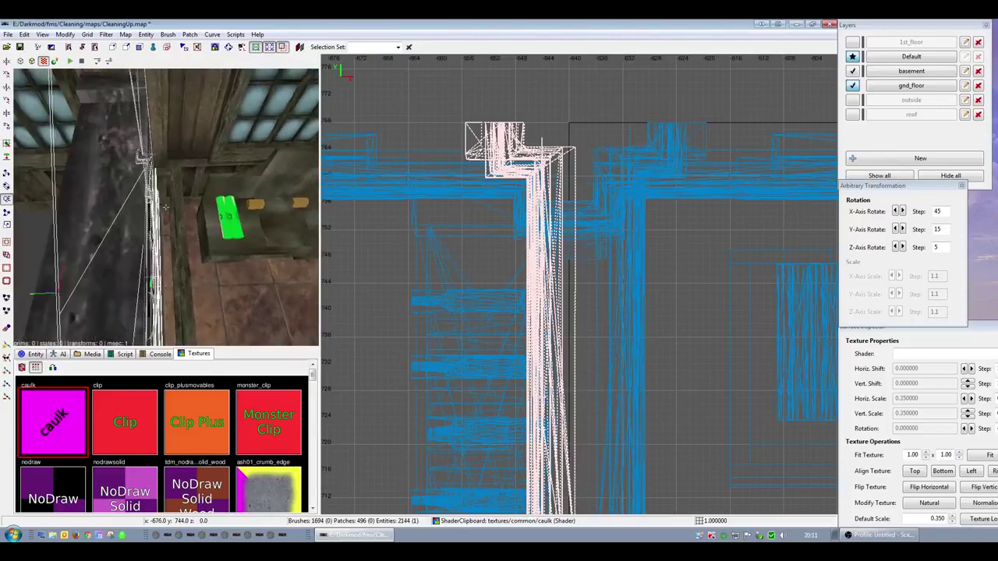
{"action": "key", "text": "Up"}
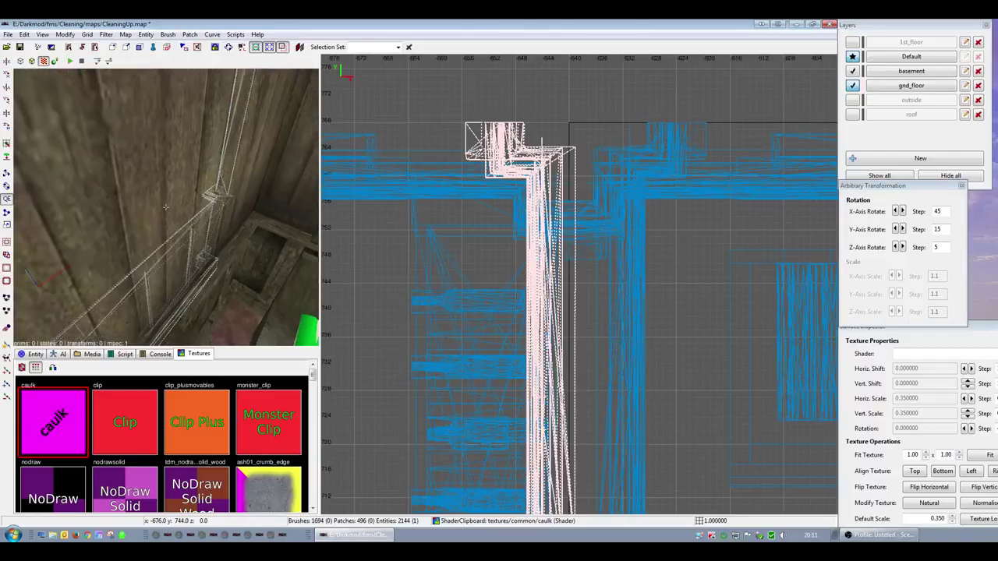
{"action": "right_click", "coordinate": [165, 207]}
{"action": "key", "text": "Escape"}
{"action": "right_click", "coordinate": [116, 233]}
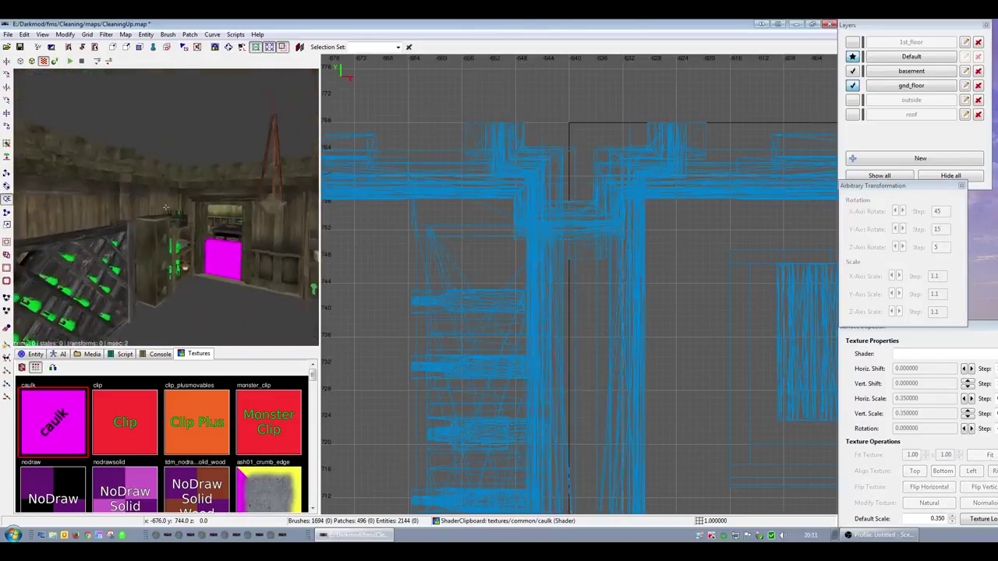
{"action": "key", "text": "Up"}
{"action": "key", "text": "Down"}
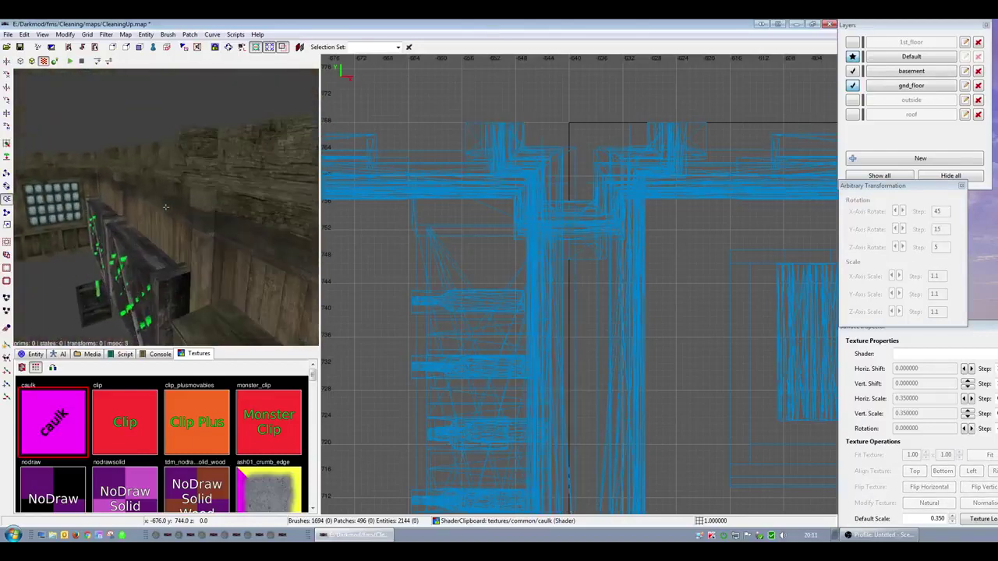
- Set the grid size to 4 and show all hidden objects again
{"action": "scroll", "coordinate": [546, 343], "scroll_direction": "down", "scroll_amount": 3}
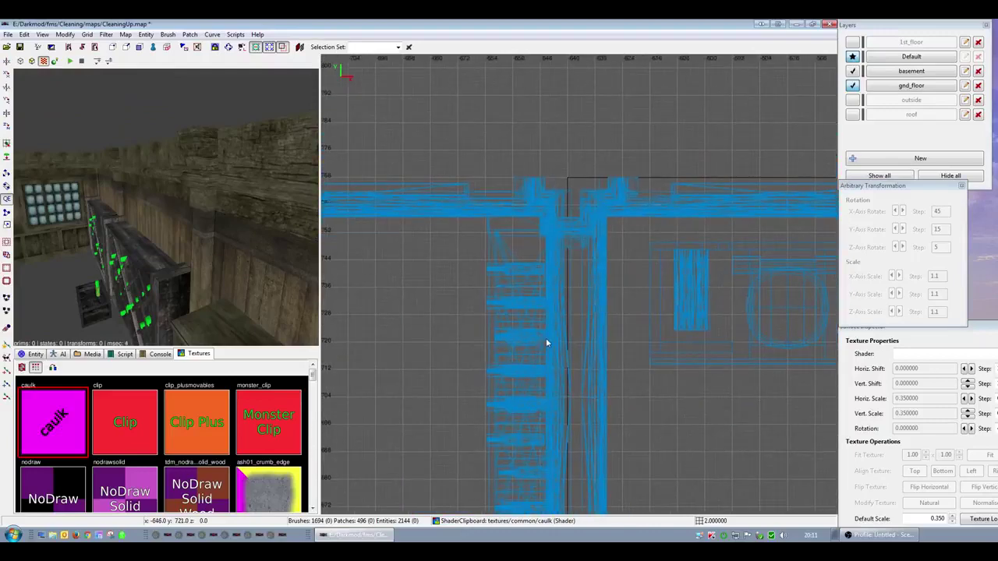
{"action": "right_click_drag", "start_coordinate": [605, 333], "coordinate": [600, 293]}
{"action": "key", "text": "3"}
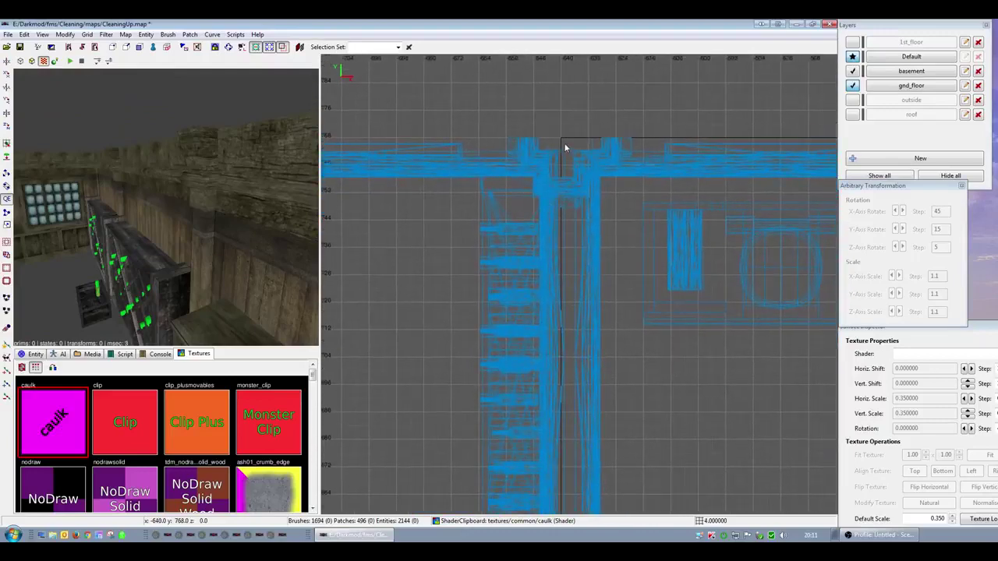
{"action": "key", "text": "shift+h"}
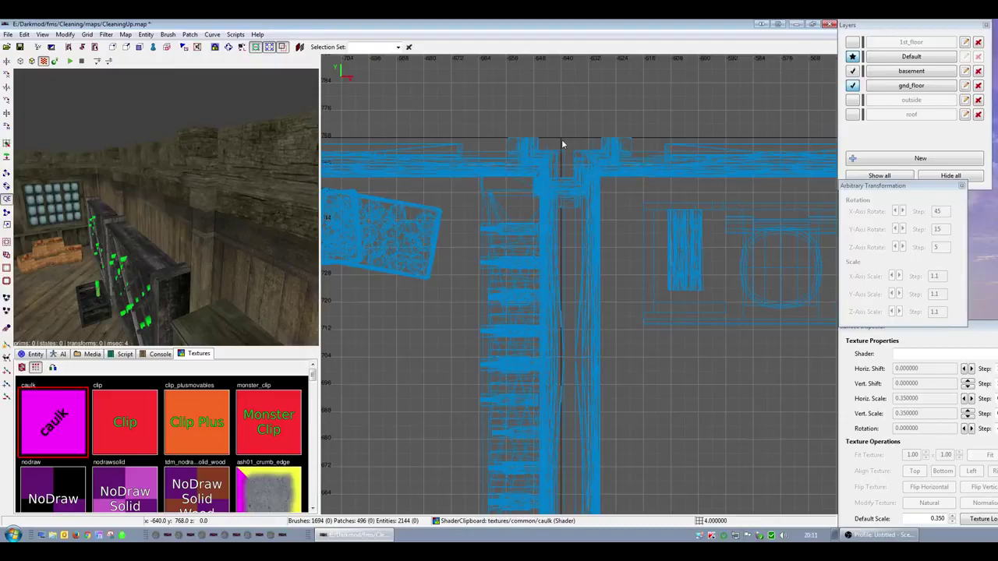
- In the front view, draw a caulk brush 4 units thick and 8 units high from z 0 behind the storage room's outer west wall
{"action": "right_click", "coordinate": [234, 210]}
{"action": "key", "text": "Down"}
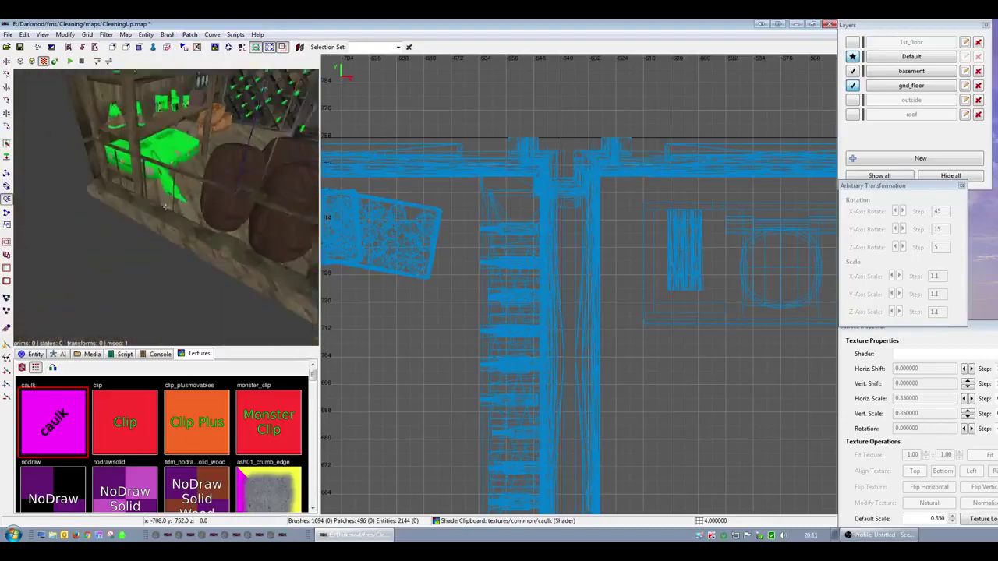
{"action": "right_click", "coordinate": [165, 206]}
{"action": "left_click", "coordinate": [142, 221], "text": "shift"}
{"action": "key", "text": "ctrl+Tab"}
{"action": "scroll", "coordinate": [596, 311], "scroll_direction": "down", "scroll_amount": 5}
{"action": "right_click_drag", "start_coordinate": [456, 302], "coordinate": [625, 320]}
{"action": "scroll", "coordinate": [456, 302], "scroll_direction": "up", "scroll_amount": 5}
{"action": "key", "text": "Escape"}
{"action": "left_click_drag", "start_coordinate": [700, 348], "coordinate": [691, 315]}
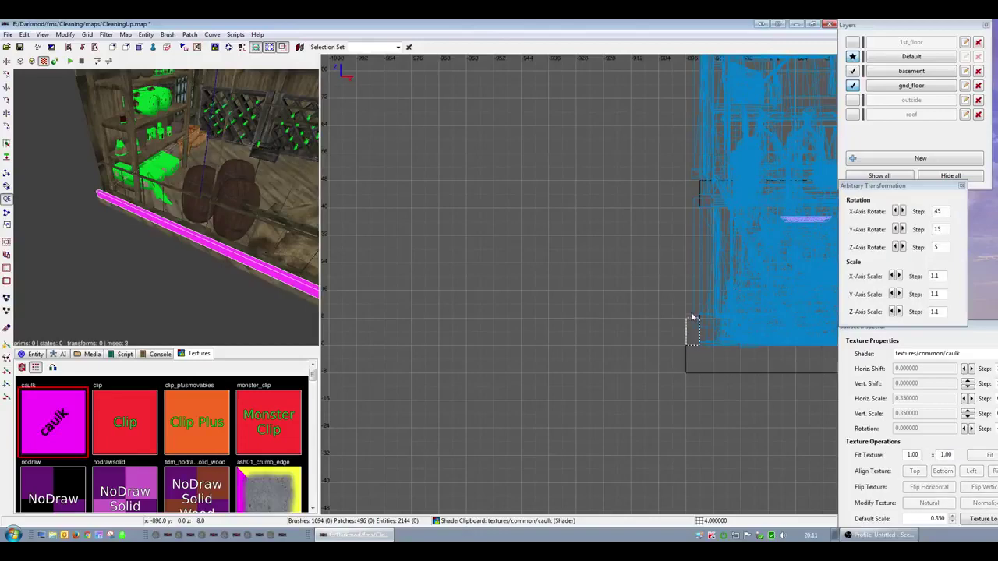
- Raise the top of the west wall's caulk brush to about z 150, level with the wall models, and return to the top view
{"action": "right_click_drag", "start_coordinate": [691, 315], "coordinate": [671, 442]}
{"action": "left_click_drag", "start_coordinate": [675, 438], "coordinate": [680, 138]}
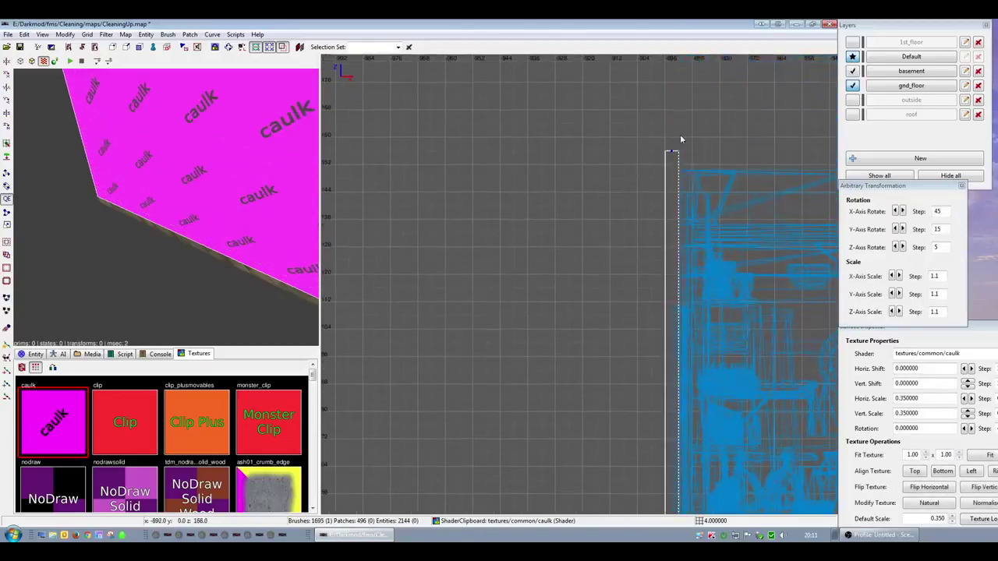
{"action": "scroll", "coordinate": [679, 157], "scroll_direction": "up", "scroll_amount": 2}
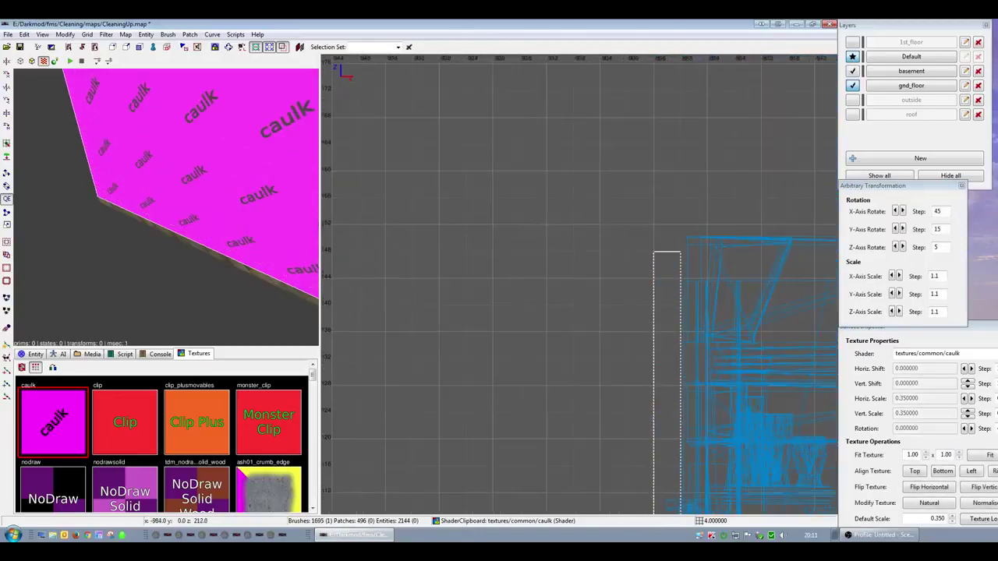
{"action": "scroll", "coordinate": [663, 218], "scroll_direction": "down", "scroll_amount": 6}
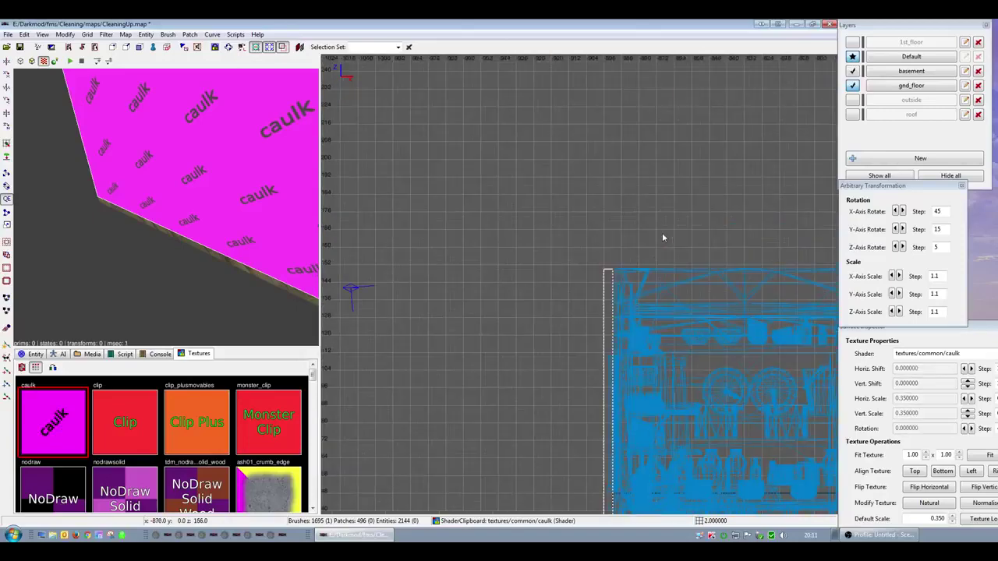
{"action": "key", "text": "ctrl+Tab"}
{"action": "key", "text": "ctrl+Tab"}
{"action": "scroll", "coordinate": [656, 266], "scroll_direction": "up", "scroll_amount": 2}
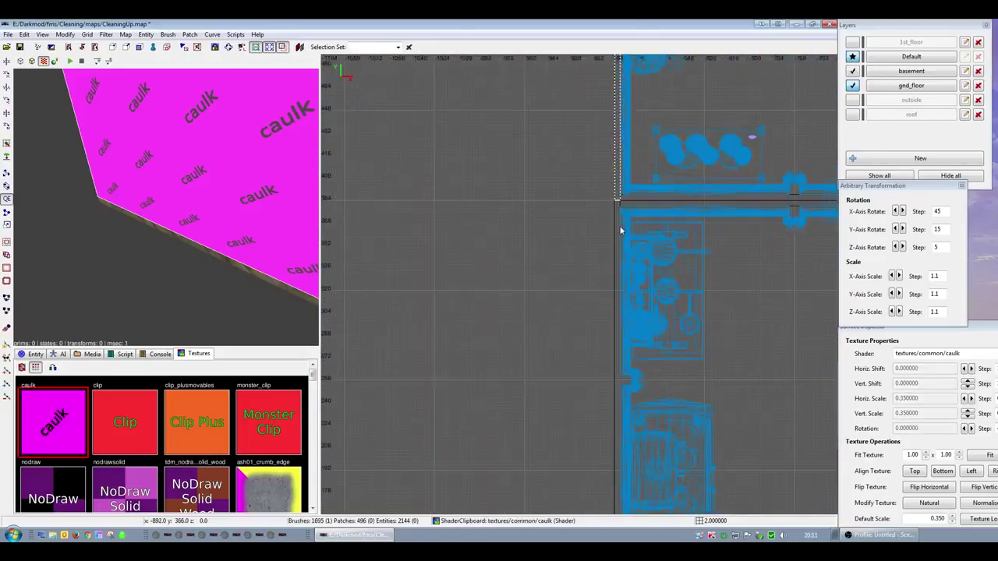
- Extend the west wall's caulk brush south to y 0 and draw a 4-unit-thick caulk brush behind the south wall to x 256
{"action": "right_click_drag", "start_coordinate": [620, 231], "coordinate": [603, 409]}
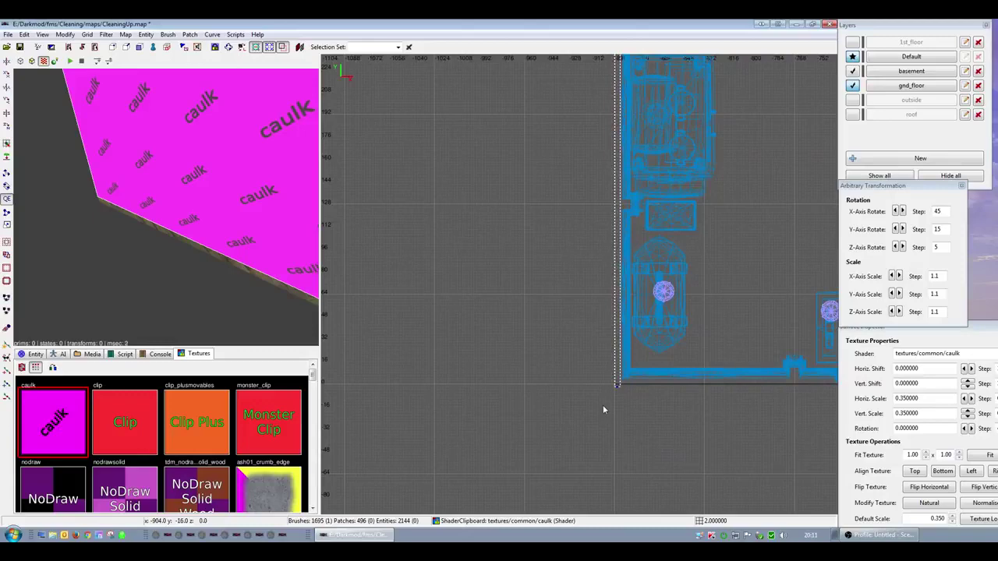
{"action": "left_click_drag", "start_coordinate": [602, 406], "coordinate": [604, 403]}
{"action": "mouse_move", "coordinate": [621, 386]}
{"action": "right_mouse_down"}
{"action": "mouse_move", "coordinate": [616, 368]}
{"action": "mouse_move", "coordinate": [416, 262]}
{"action": "right_mouse_up"}
{"action": "scroll", "coordinate": [416, 262], "scroll_direction": "up", "scroll_amount": 4}
{"action": "left_click_drag", "start_coordinate": [412, 242], "coordinate": [424, 257]}
{"action": "right_click_drag", "start_coordinate": [442, 251], "coordinate": [811, 267]}
{"action": "mouse_move", "coordinate": [733, 262]}
{"action": "left_mouse_down"}
{"action": "mouse_move", "coordinate": [811, 264]}
{"action": "mouse_move", "coordinate": [693, 262]}
{"action": "mouse_move", "coordinate": [803, 265]}
{"action": "mouse_move", "coordinate": [783, 266]}
{"action": "left_mouse_up"}
{"action": "right_click_drag", "start_coordinate": [783, 266], "coordinate": [576, 396]}
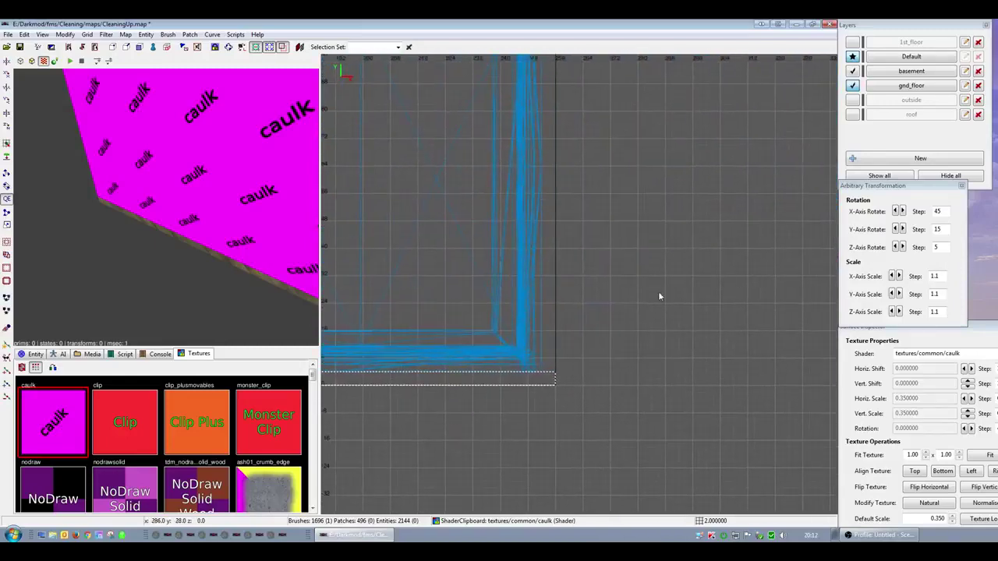
- Draw a caulk brush from x 252 to 256 behind the stair area's east wall, running north from the south-east corner to y 128
{"action": "key", "text": "Escape"}
{"action": "mouse_move", "coordinate": [554, 368]}
{"action": "left_mouse_down"}
{"action": "mouse_move", "coordinate": [544, 360]}
{"action": "mouse_move", "coordinate": [551, 22]}
{"action": "mouse_move", "coordinate": [550, 265]}
{"action": "left_mouse_up"}
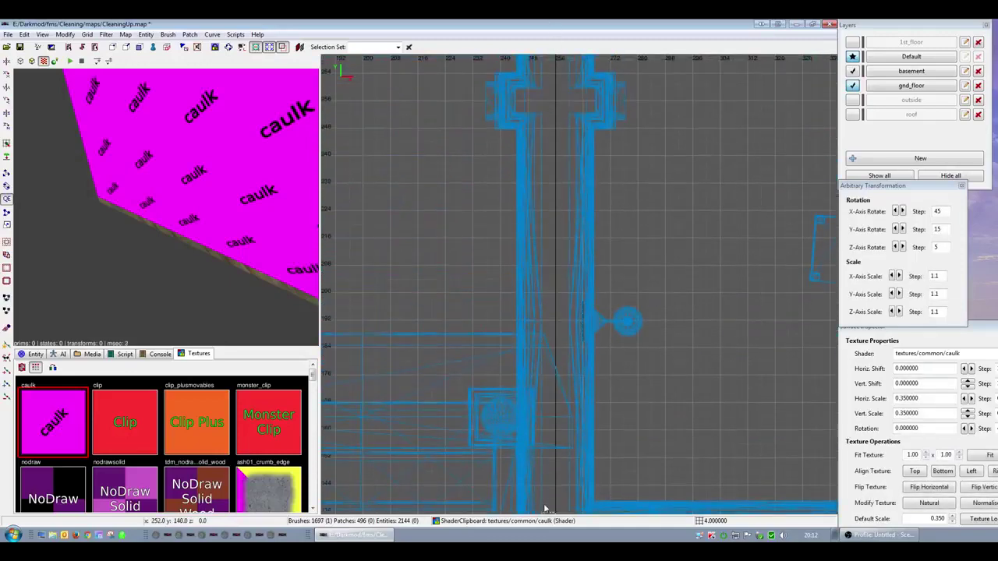
{"action": "left_click_drag", "start_coordinate": [545, 508], "coordinate": [547, 358]}
{"action": "left_click_drag", "start_coordinate": [547, 250], "coordinate": [548, 231]}
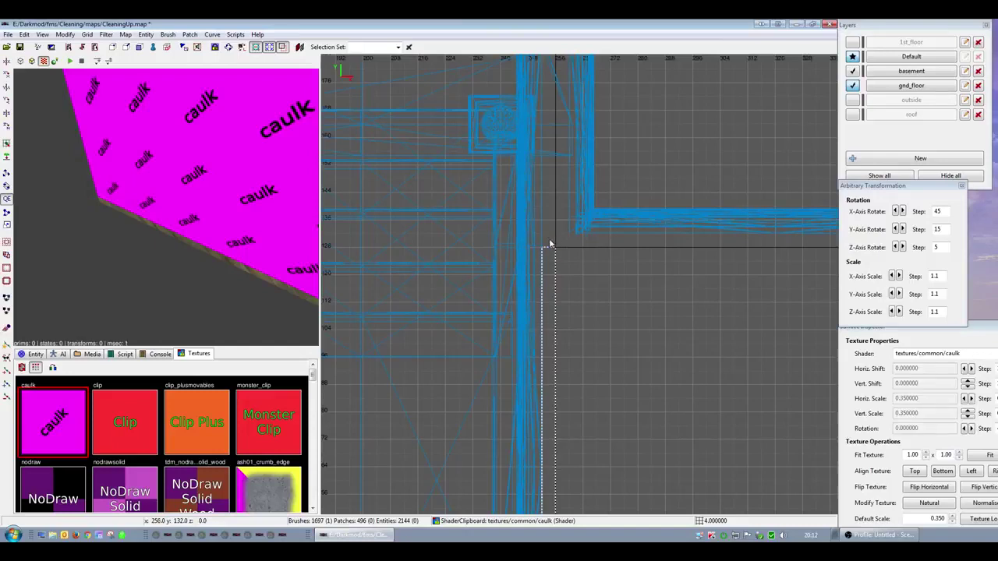
- Back the east room's south, east and north walls with 4-unit caulk brushes, spanning x 256 to 640 and y 128 to 640
{"action": "key", "text": "Escape"}
{"action": "mouse_move", "coordinate": [547, 231]}
{"action": "left_mouse_down"}
{"action": "mouse_move", "coordinate": [572, 245]}
{"action": "mouse_move", "coordinate": [915, 242]}
{"action": "mouse_move", "coordinate": [706, 244]}
{"action": "mouse_move", "coordinate": [657, 213]}
{"action": "mouse_move", "coordinate": [653, 34]}
{"action": "mouse_move", "coordinate": [635, 24]}
{"action": "mouse_move", "coordinate": [639, 276]}
{"action": "left_mouse_up"}
{"action": "key", "text": "Escape"}
{"action": "right_click_drag", "start_coordinate": [643, 481], "coordinate": [673, 409]}
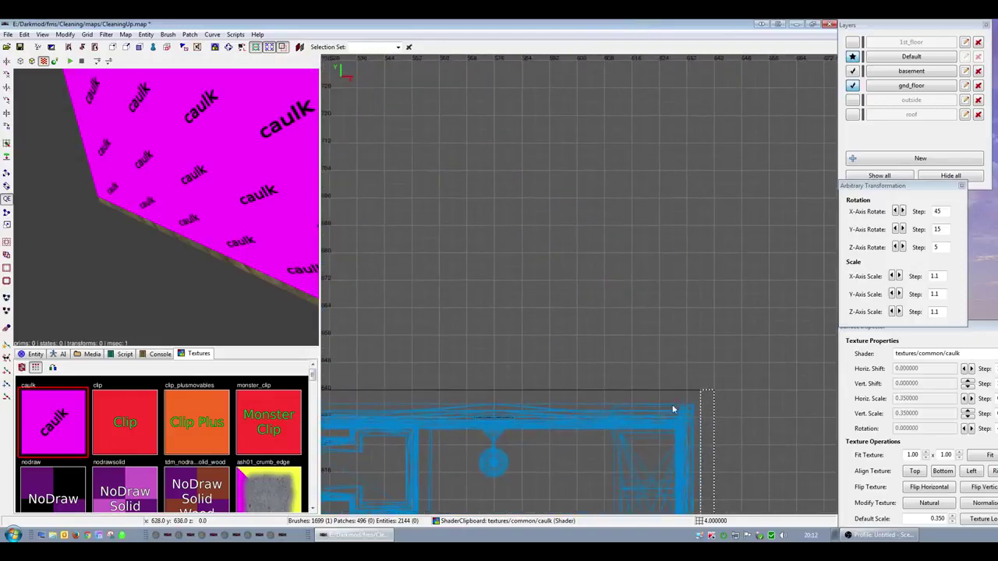
{"action": "key", "text": "Escape"}
{"action": "mouse_move", "coordinate": [698, 406]}
{"action": "left_mouse_down"}
{"action": "mouse_move", "coordinate": [686, 396]}
{"action": "mouse_move", "coordinate": [382, 398]}
{"action": "left_mouse_up"}
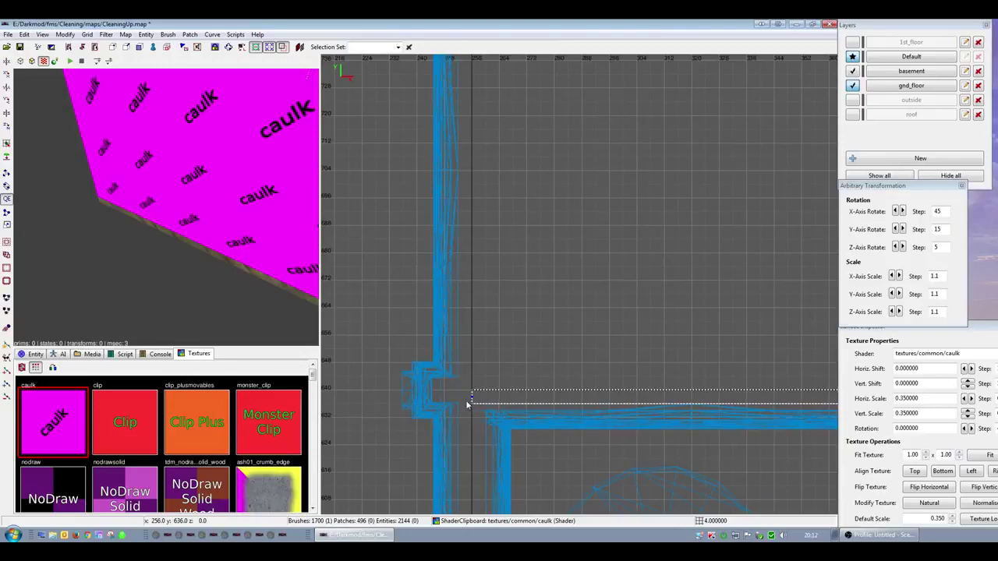
- Fill the cavity of the east room's west wall with a caulk brush from x 252 to 260, running from y 636 to 128
{"action": "key", "text": "Escape"}
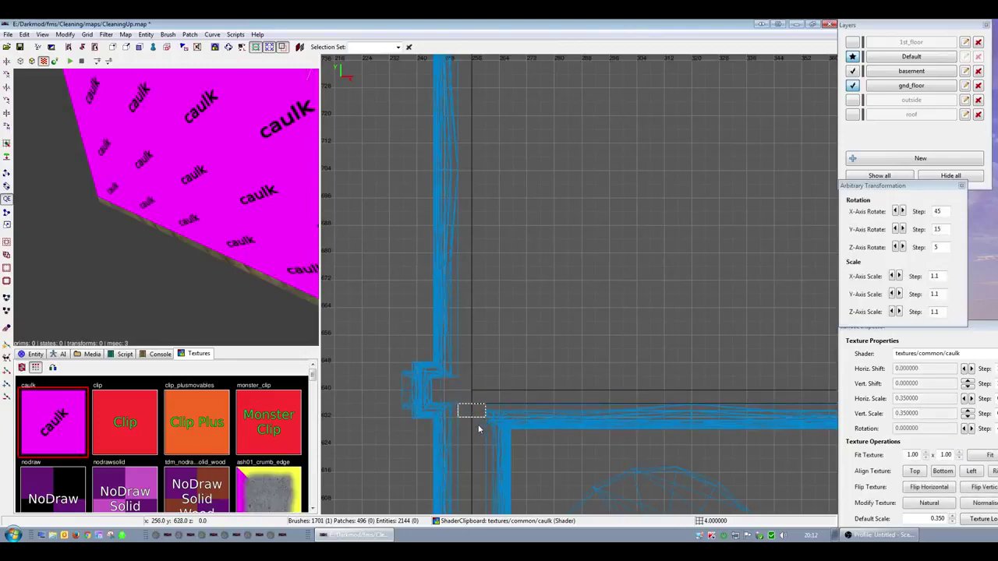
{"action": "mouse_move", "coordinate": [479, 429]}
{"action": "left_mouse_down"}
{"action": "mouse_move", "coordinate": [470, 541]}
{"action": "mouse_move", "coordinate": [468, 405]}
{"action": "mouse_move", "coordinate": [468, 541]}
{"action": "left_mouse_up"}
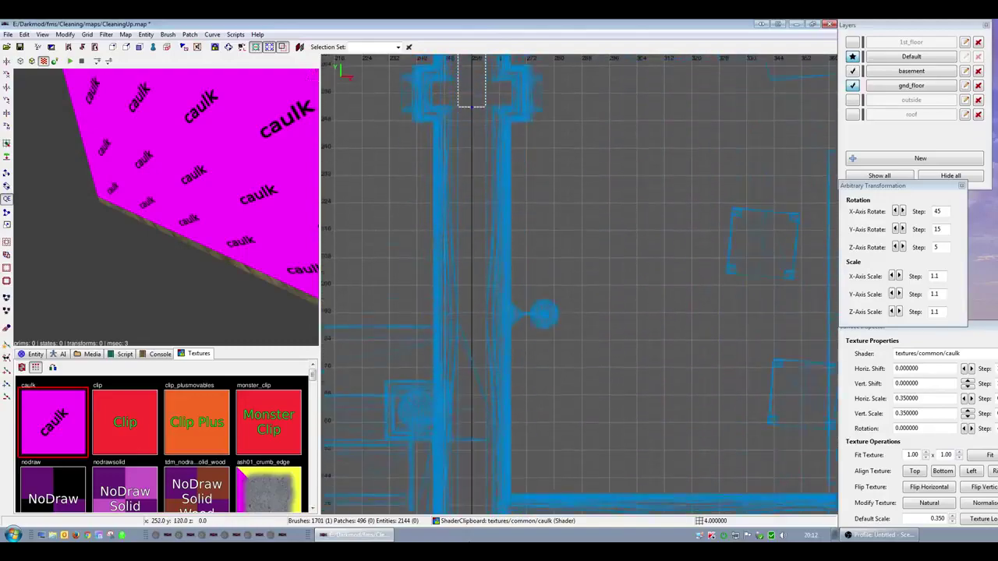
{"action": "left_click_drag", "start_coordinate": [481, 57], "coordinate": [460, 261]}
{"action": "scroll", "coordinate": [468, 209], "scroll_direction": "down", "scroll_amount": 5}
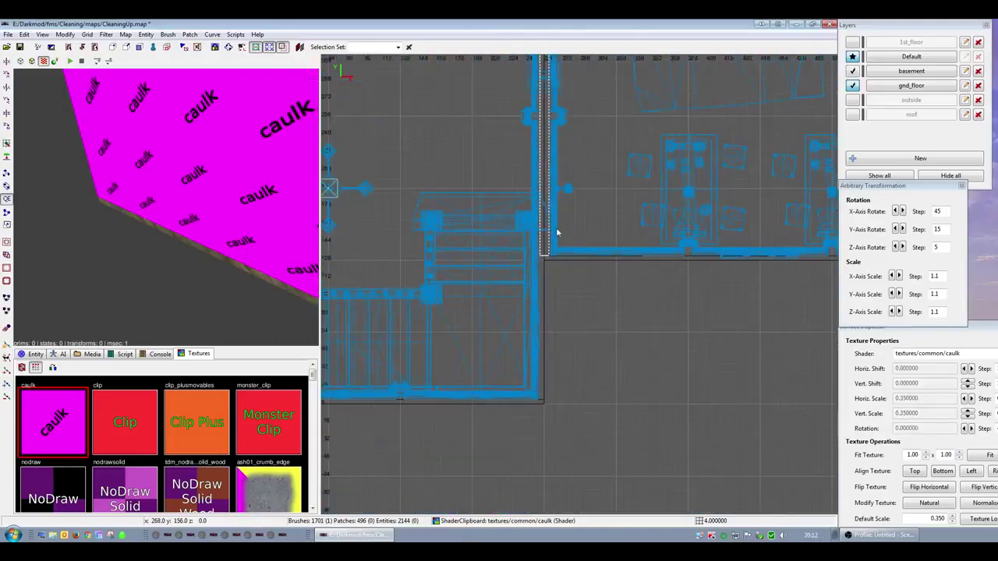
{"action": "mouse_move", "coordinate": [557, 231]}
{"action": "right_mouse_down"}
{"action": "mouse_move", "coordinate": [577, 498]}
{"action": "mouse_move", "coordinate": [562, 546]}
{"action": "right_mouse_up"}
{"action": "scroll", "coordinate": [525, 261], "scroll_direction": "up", "scroll_amount": 6}
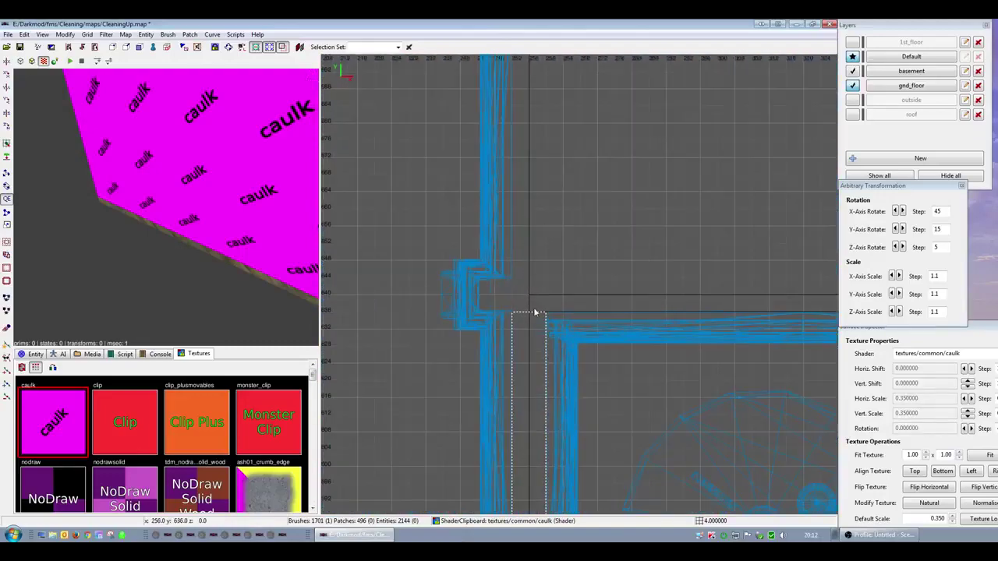
- Draw 4-unit caulk brushes behind the corridor's east wall up to y 768 and behind the north wall west to x -892
{"action": "key", "text": "Escape"}
{"action": "mouse_move", "coordinate": [535, 313]}
{"action": "left_mouse_down"}
{"action": "mouse_move", "coordinate": [519, 296]}
{"action": "mouse_move", "coordinate": [516, 253]}
{"action": "mouse_move", "coordinate": [514, 283]}
{"action": "left_mouse_up"}
{"action": "right_click_drag", "start_coordinate": [512, 353], "coordinate": [572, 345]}
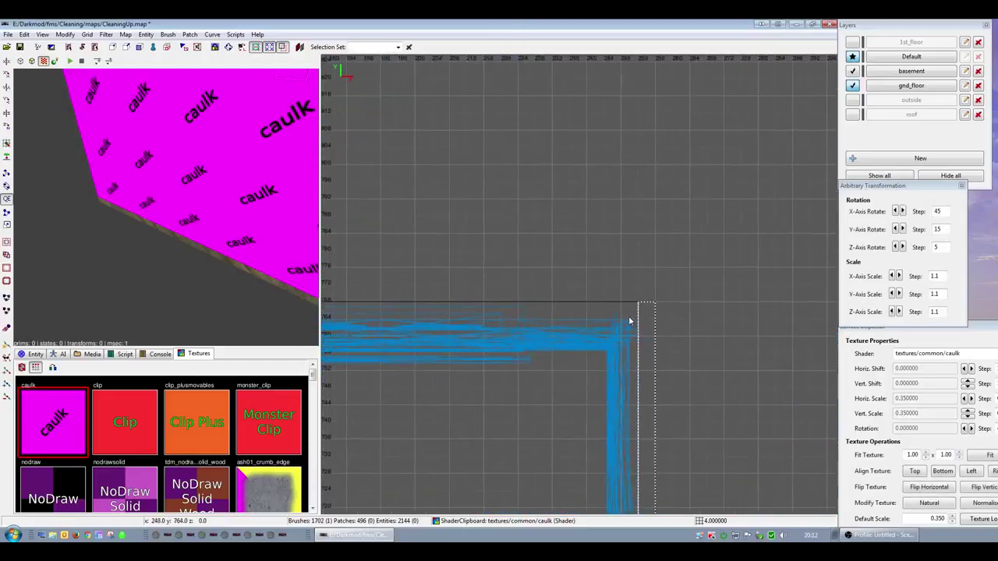
{"action": "key", "text": "Escape"}
{"action": "mouse_move", "coordinate": [609, 312]}
{"action": "left_mouse_down"}
{"action": "mouse_move", "coordinate": [15, 299]}
{"action": "mouse_move", "coordinate": [383, 321]}
{"action": "mouse_move", "coordinate": [153, 321]}
{"action": "mouse_move", "coordinate": [811, 356]}
{"action": "mouse_move", "coordinate": [380, 353]}
{"action": "mouse_move", "coordinate": [398, 347]}
{"action": "left_mouse_up"}
- Draw a 4-unit-thick caulk brush inside the storage room's east wall cavity at x -640, from y 764 to 388
{"action": "right_click", "coordinate": [261, 273]}
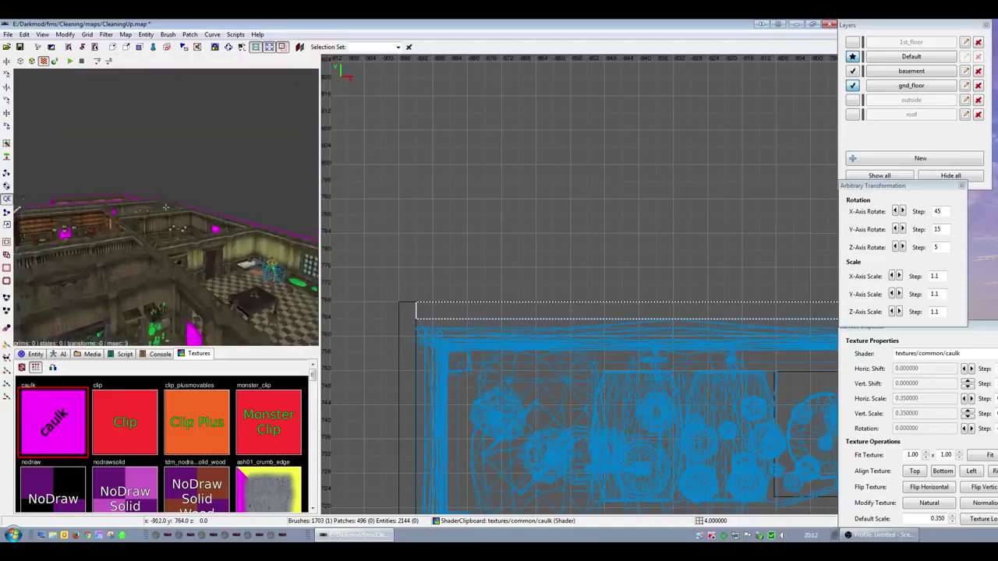
{"action": "key", "text": "Down"}
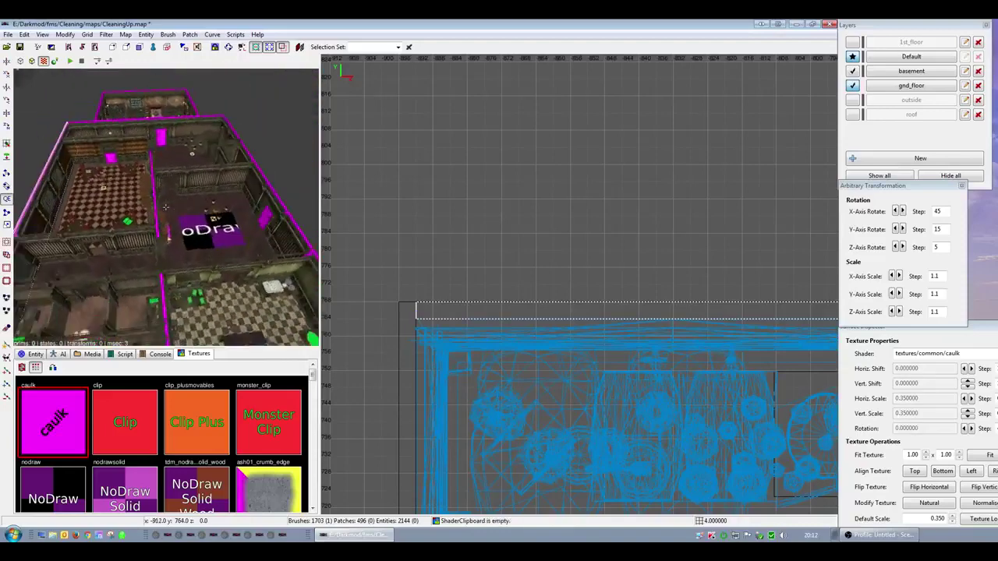
{"action": "key", "text": "Up"}
{"action": "scroll", "coordinate": [569, 321], "scroll_direction": "down", "scroll_amount": 4}
{"action": "right_click_drag", "start_coordinate": [570, 322], "coordinate": [450, 106]}
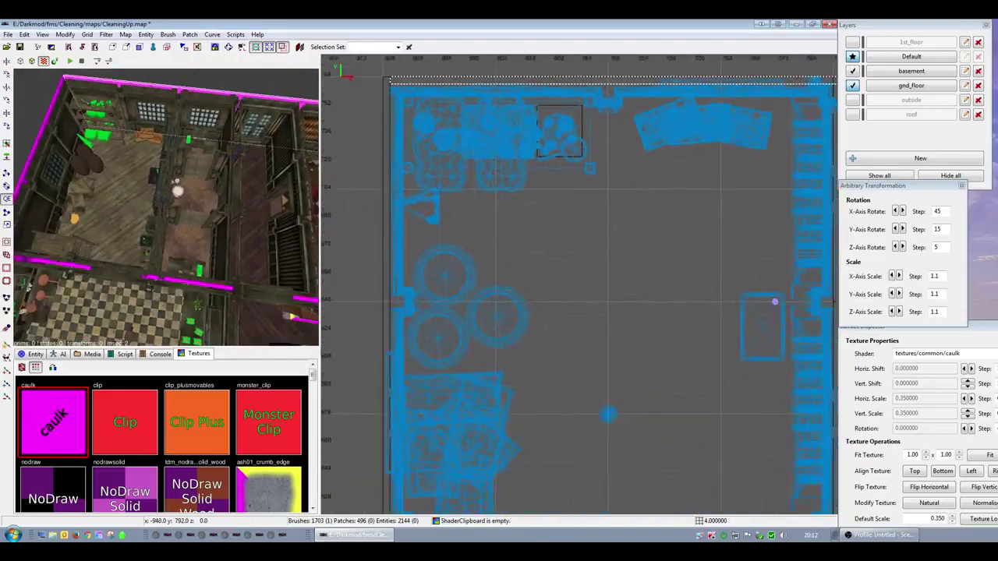
{"action": "scroll", "coordinate": [581, 323], "scroll_direction": "down", "scroll_amount": 5}
{"action": "right_click_drag", "start_coordinate": [590, 323], "coordinate": [500, 364]}
{"action": "scroll", "coordinate": [591, 325], "scroll_direction": "up", "scroll_amount": 5}
{"action": "scroll", "coordinate": [544, 207], "scroll_direction": "up", "scroll_amount": 3}
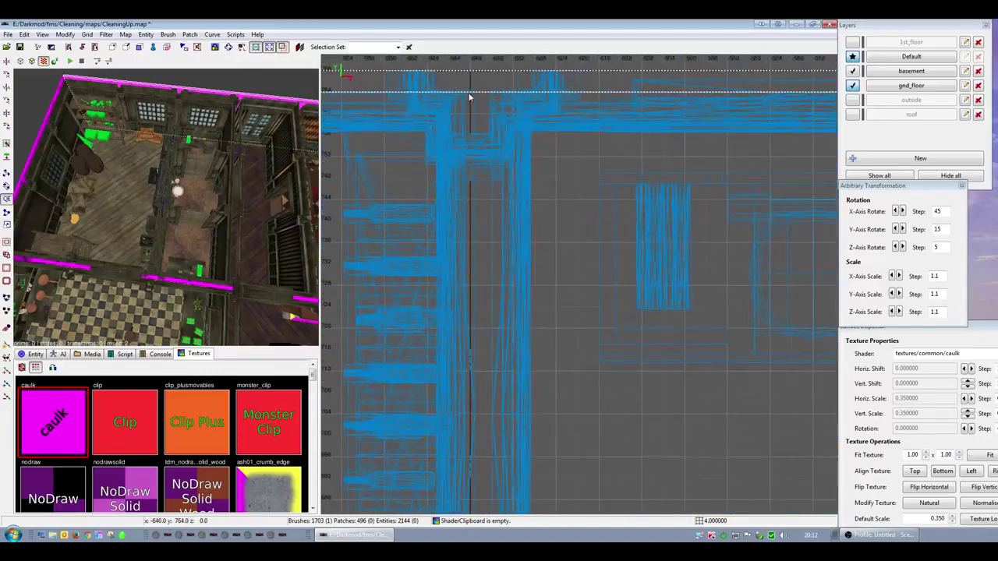
{"action": "mouse_move", "coordinate": [469, 97]}
{"action": "left_mouse_down"}
{"action": "mouse_move", "coordinate": [489, 133]}
{"action": "mouse_move", "coordinate": [491, 362]}
{"action": "mouse_move", "coordinate": [479, 474]}
{"action": "mouse_move", "coordinate": [473, 399]}
{"action": "left_mouse_up"}
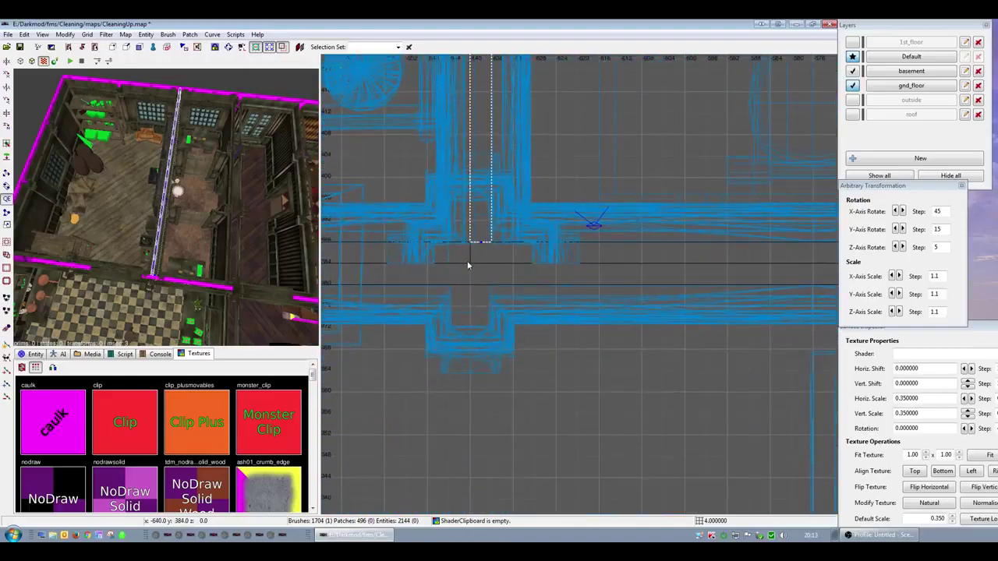
- Place another full-length caulk brush inside the next parallel wall cavity, centred on about x -512
{"action": "scroll", "coordinate": [469, 266], "scroll_direction": "down", "scroll_amount": 4}
{"action": "right_click_drag", "start_coordinate": [473, 276], "coordinate": [521, 275]}
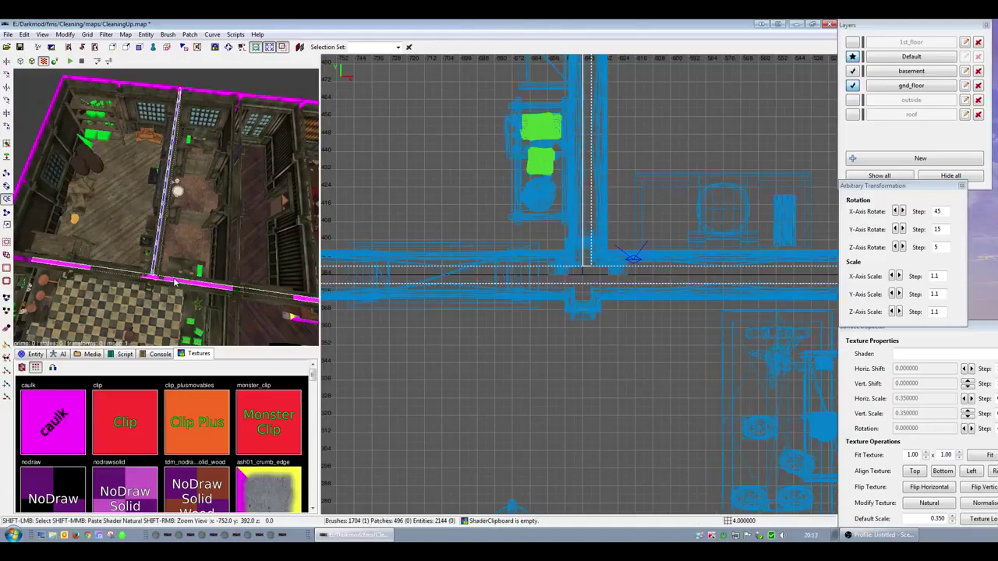
{"action": "right_click_drag", "start_coordinate": [537, 305], "coordinate": [689, 306]}
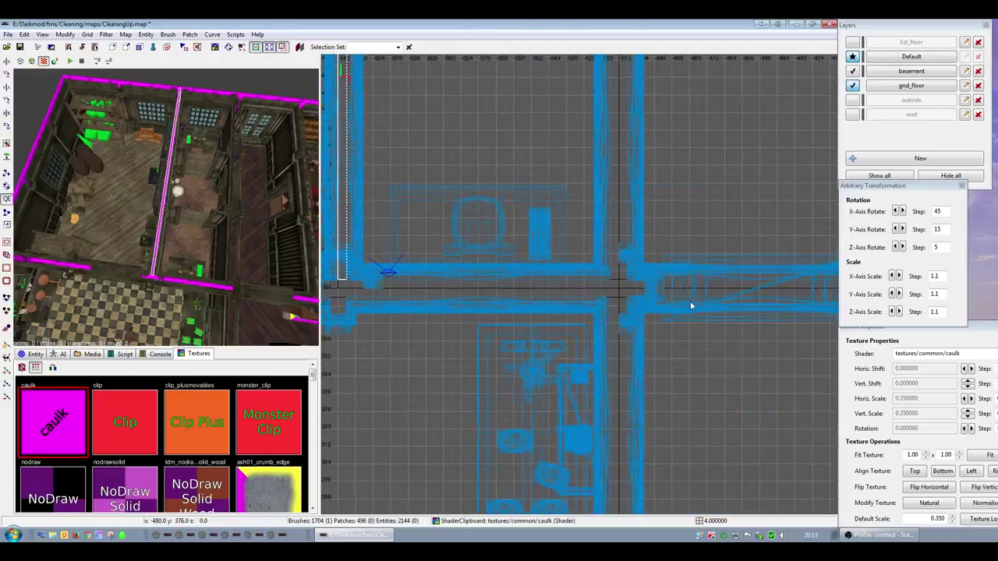
{"action": "left_click_drag", "start_coordinate": [351, 277], "coordinate": [617, 272]}
- Fill the card-table room's west and east wall cavities with 8-unit caulk brushes centred on x -384 and x 128
{"action": "scroll", "coordinate": [650, 271], "scroll_direction": "down", "scroll_amount": 5}
{"action": "right_click_drag", "start_coordinate": [632, 181], "coordinate": [622, 465]}
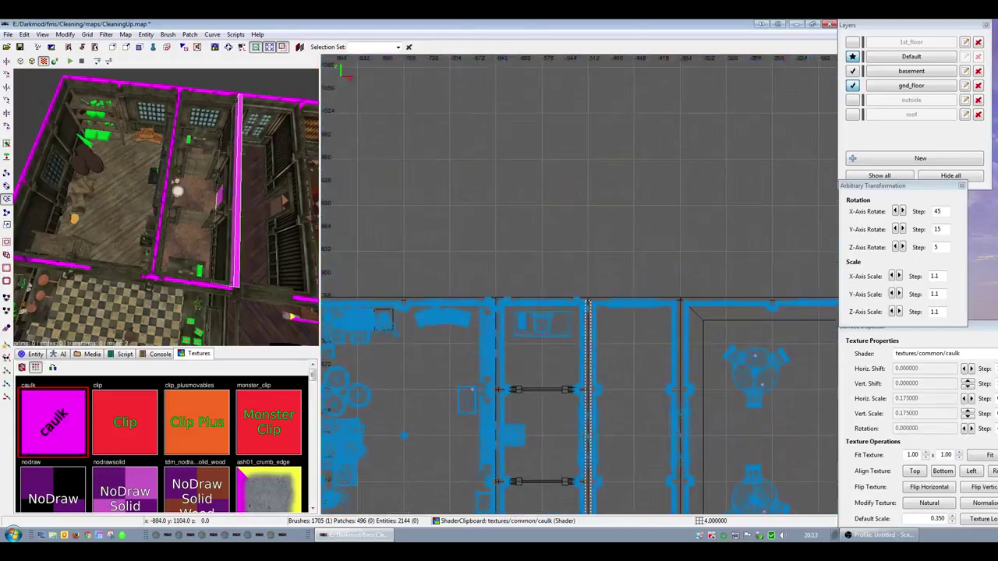
{"action": "scroll", "coordinate": [621, 465], "scroll_direction": "up", "scroll_amount": 3}
{"action": "right_click_drag", "start_coordinate": [571, 164], "coordinate": [500, 247]}
{"action": "left_click_drag", "start_coordinate": [481, 244], "coordinate": [672, 247]}
{"action": "scroll", "coordinate": [695, 251], "scroll_direction": "down", "scroll_amount": 4}
{"action": "mouse_move", "coordinate": [695, 251]}
{"action": "right_mouse_down"}
{"action": "mouse_move", "coordinate": [517, 226]}
{"action": "mouse_move", "coordinate": [357, 225]}
{"action": "right_mouse_up"}
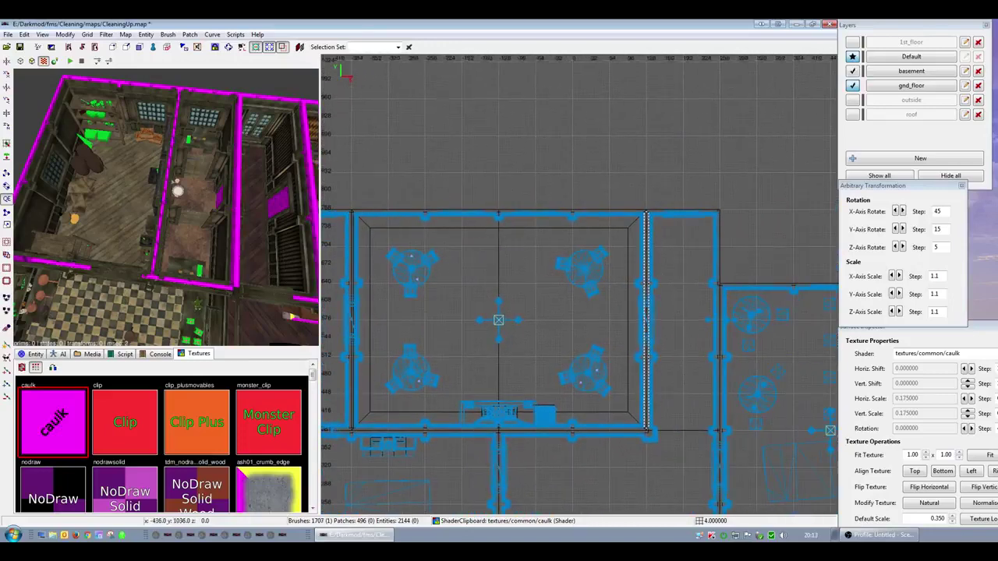
- Examine the card-table room's south-east corner and the end and top of its east caulk brush in the top, front and 3D views
{"action": "scroll", "coordinate": [656, 268], "scroll_direction": "up", "scroll_amount": 4}
{"action": "right_click_drag", "start_coordinate": [656, 268], "coordinate": [608, 156]}
{"action": "scroll", "coordinate": [513, 305], "scroll_direction": "up", "scroll_amount": 2}
{"action": "right_click_drag", "start_coordinate": [513, 304], "coordinate": [358, 24]}
{"action": "right_click_drag", "start_coordinate": [673, 442], "coordinate": [554, 273]}
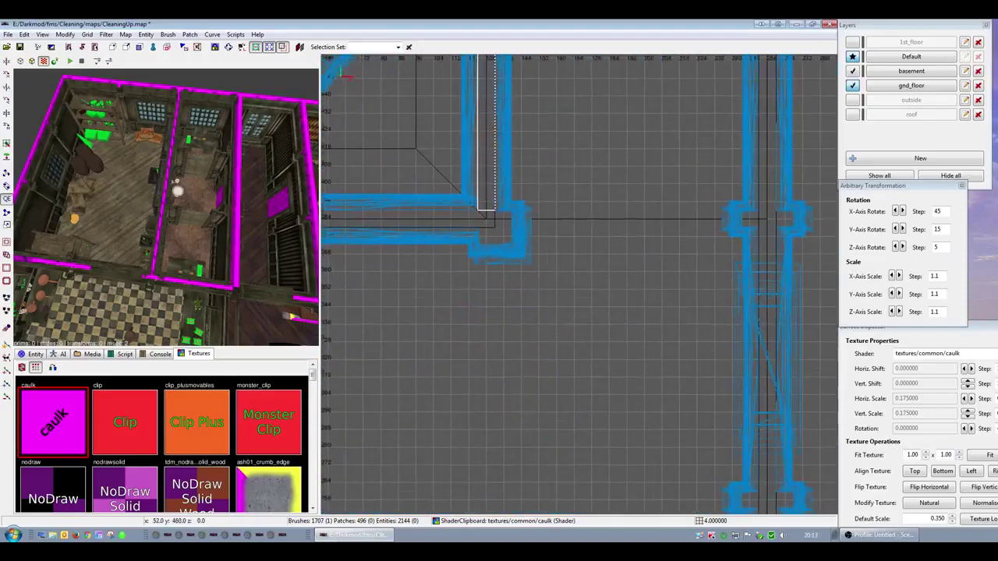
{"action": "scroll", "coordinate": [554, 273], "scroll_direction": "up", "scroll_amount": 3}
{"action": "right_click", "coordinate": [248, 318]}
{"action": "key", "text": "Up"}
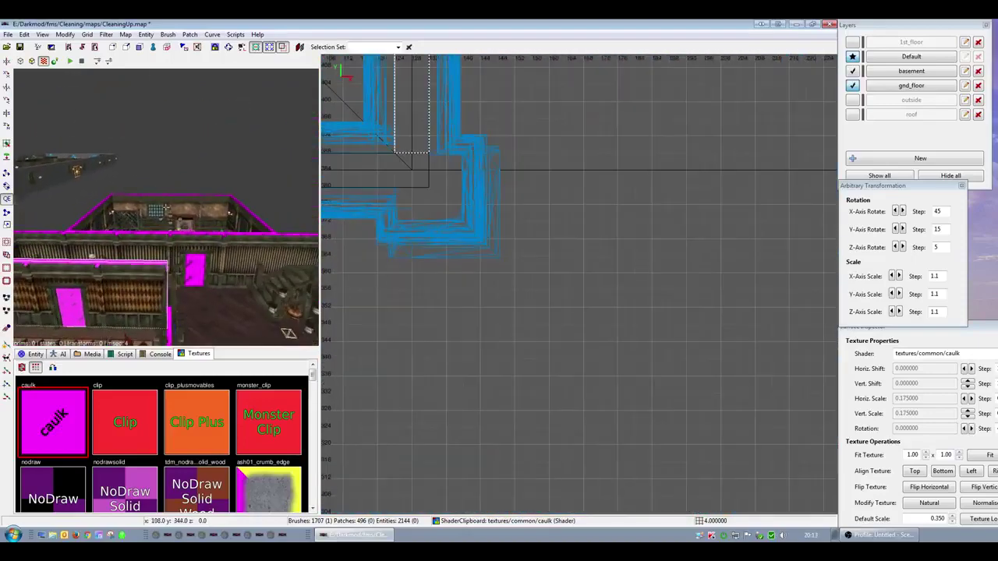
{"action": "key", "text": "Up"}
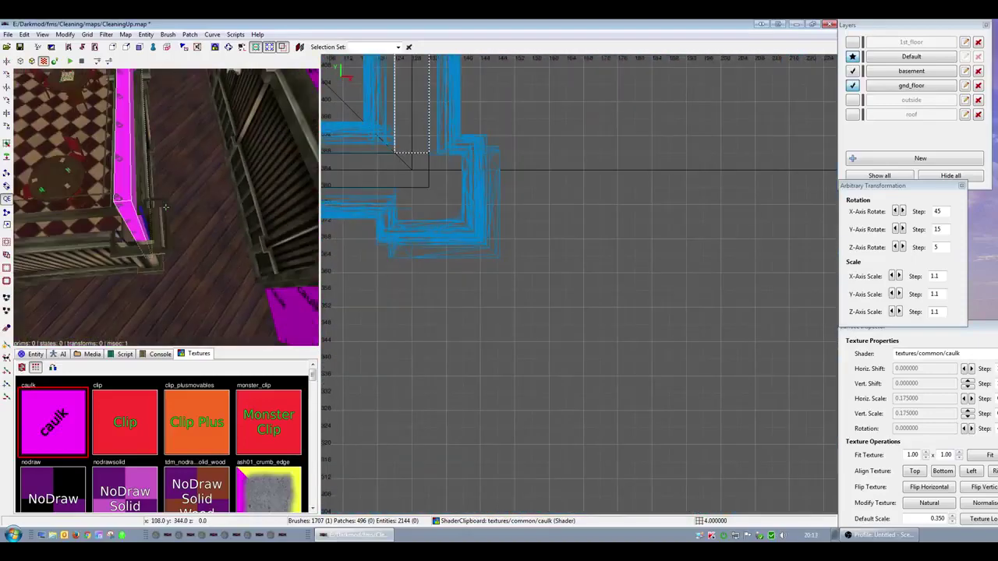
{"action": "key", "text": "ctrl+Tab"}
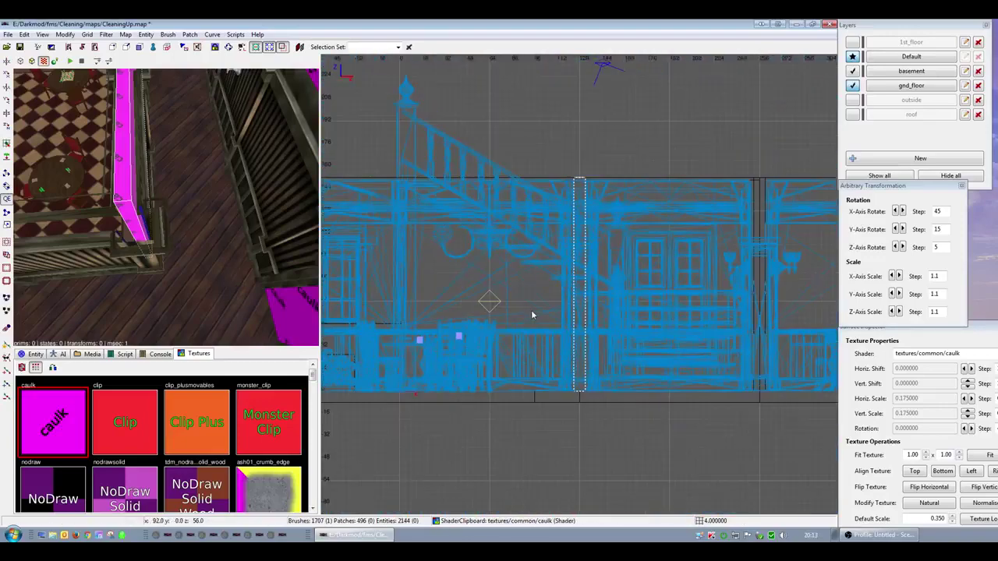
{"action": "right_click_drag", "start_coordinate": [533, 315], "coordinate": [535, 413]}
{"action": "scroll", "coordinate": [533, 315], "scroll_direction": "up", "scroll_amount": 7}
{"action": "right_click", "coordinate": [147, 282]}
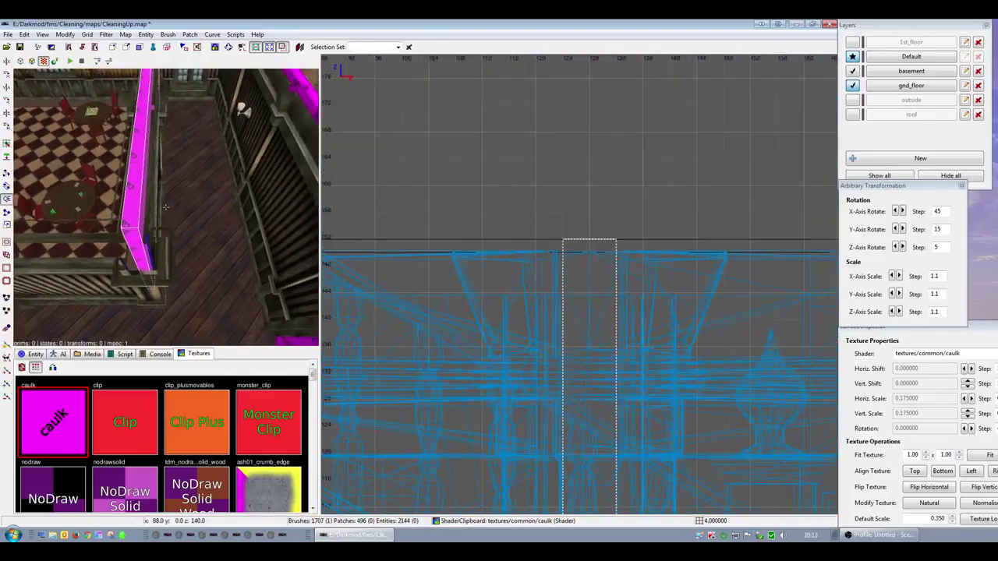
{"action": "right_click", "coordinate": [165, 208]}
{"action": "key", "text": "ctrl+Tab"}
{"action": "key", "text": "ctrl+Tab"}
{"action": "scroll", "coordinate": [599, 358], "scroll_direction": "down", "scroll_amount": 7}
{"action": "right_click_drag", "start_coordinate": [599, 358], "coordinate": [599, 292]}
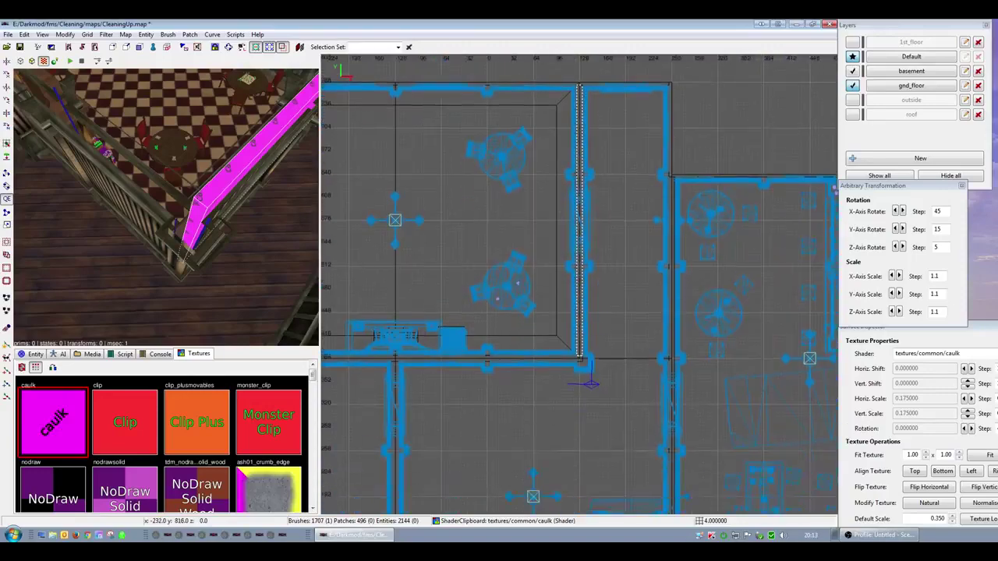
- Draw an 8-unit-thick caulk brush in the card-table room's south-east corner and stretch it west along the south wall cavity to x -388
{"action": "scroll", "coordinate": [602, 358], "scroll_direction": "up", "scroll_amount": 3}
{"action": "left_click_drag", "start_coordinate": [583, 404], "coordinate": [541, 371]}
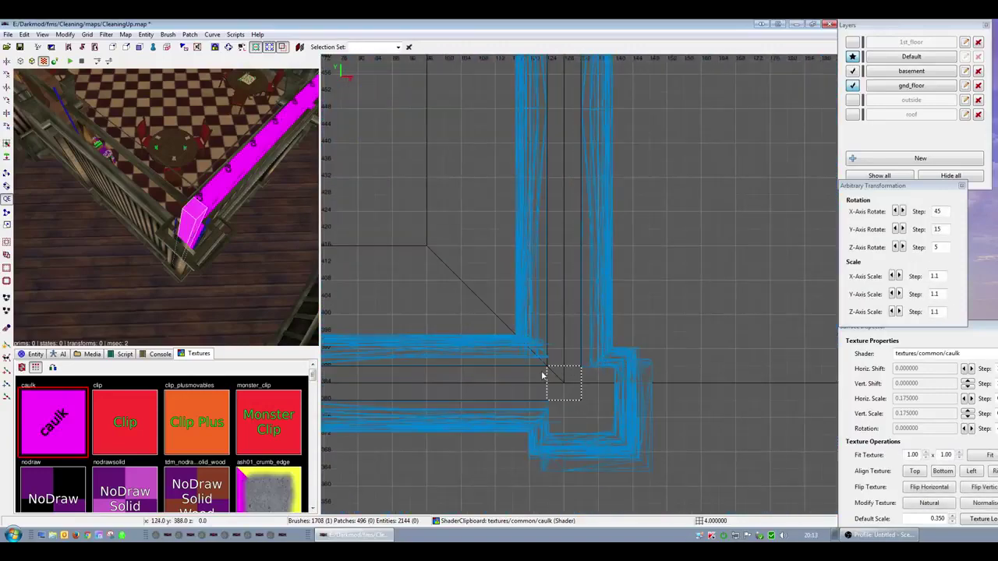
{"action": "right_click_drag", "start_coordinate": [592, 388], "coordinate": [786, 387]}
{"action": "mouse_move", "coordinate": [658, 382]}
{"action": "left_mouse_down"}
{"action": "mouse_move", "coordinate": [326, 382]}
{"action": "mouse_move", "coordinate": [408, 417]}
{"action": "left_mouse_up"}
- Delete the old caulk brush showing in the lower part of the kitchen's doorway, keeping the new wall brush
{"action": "right_click", "coordinate": [165, 206]}
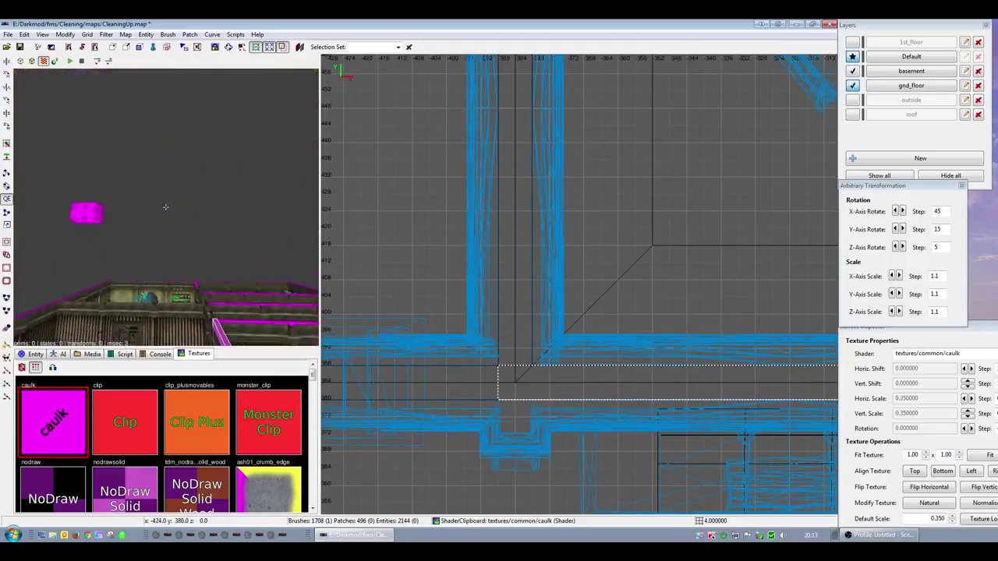
{"action": "key", "text": "Up"}
{"action": "key", "text": "Up"}
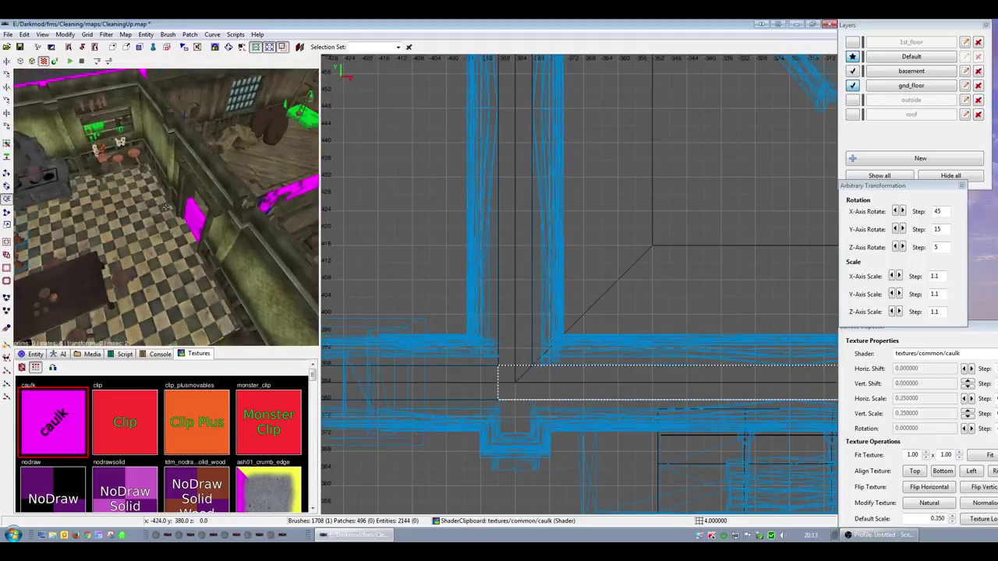
{"action": "left_click", "coordinate": [161, 283], "text": "shift"}
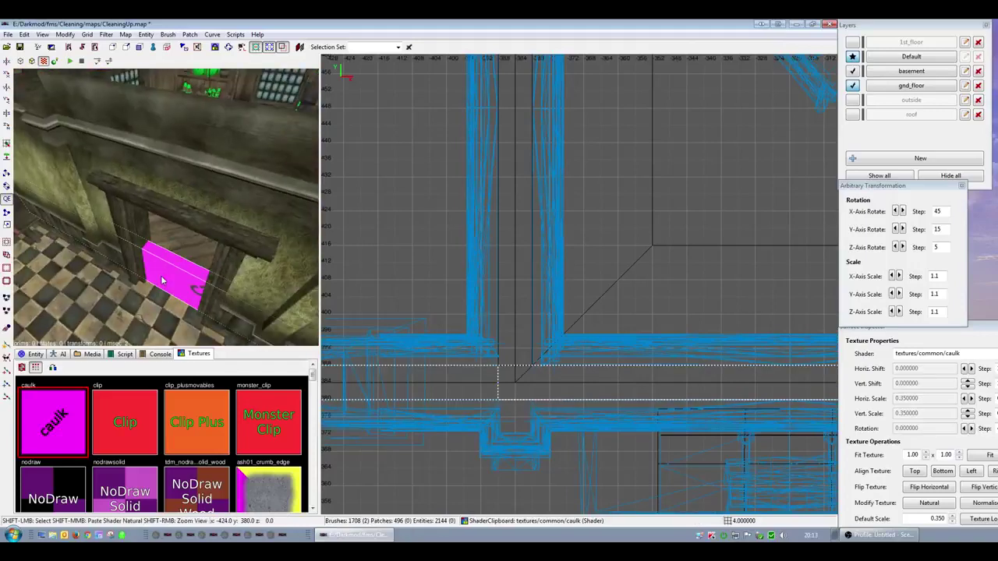
{"action": "left_click", "coordinate": [161, 283], "text": "shift"}
{"action": "key", "text": "Escape"}
{"action": "left_click", "coordinate": [170, 279], "text": "shift"}
{"action": "key", "text": "BackSpace"}
{"action": "right_click", "coordinate": [171, 279]}
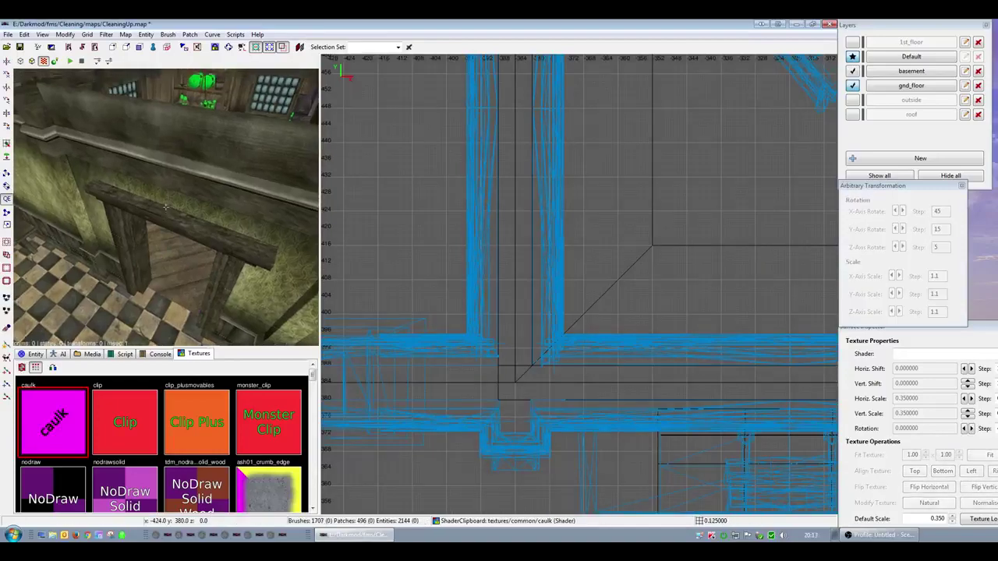
- Select the card-table room's south wall caulk brush and stretch its west end along the wall cavity to about x -892
{"action": "key", "text": "Up"}
{"action": "key", "text": "Down"}
{"action": "right_click", "coordinate": [166, 207]}
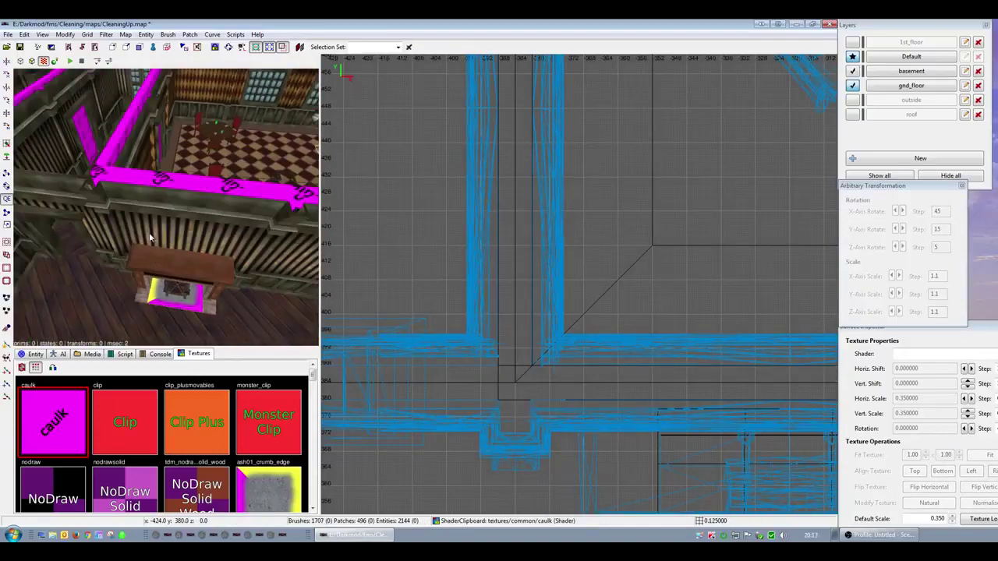
{"action": "left_click", "coordinate": [133, 179], "text": "shift"}
{"action": "scroll", "coordinate": [555, 318], "scroll_direction": "down", "scroll_amount": 6}
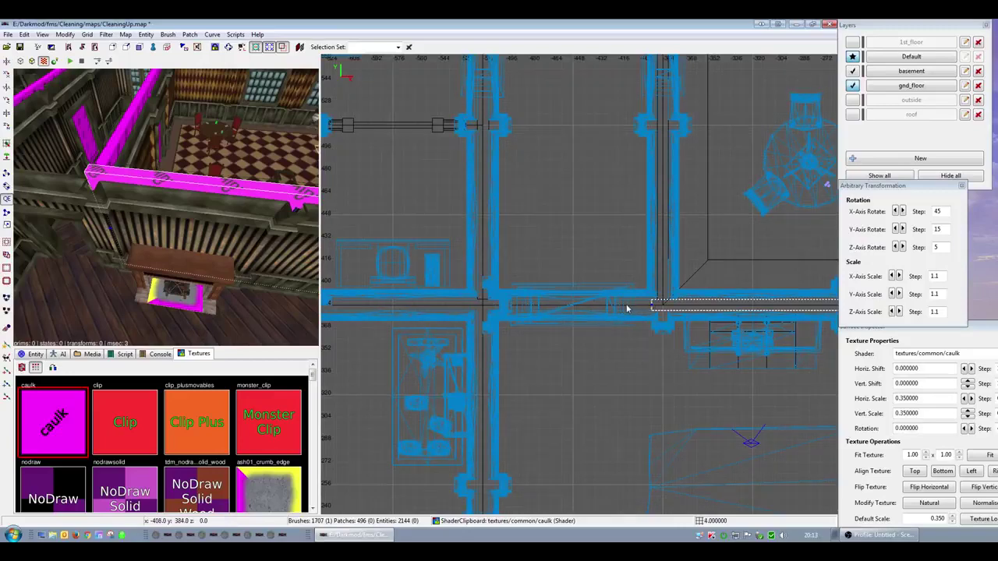
{"action": "mouse_move", "coordinate": [626, 309]}
{"action": "left_mouse_down"}
{"action": "mouse_move", "coordinate": [138, 305]}
{"action": "mouse_move", "coordinate": [471, 313]}
{"action": "left_mouse_up"}
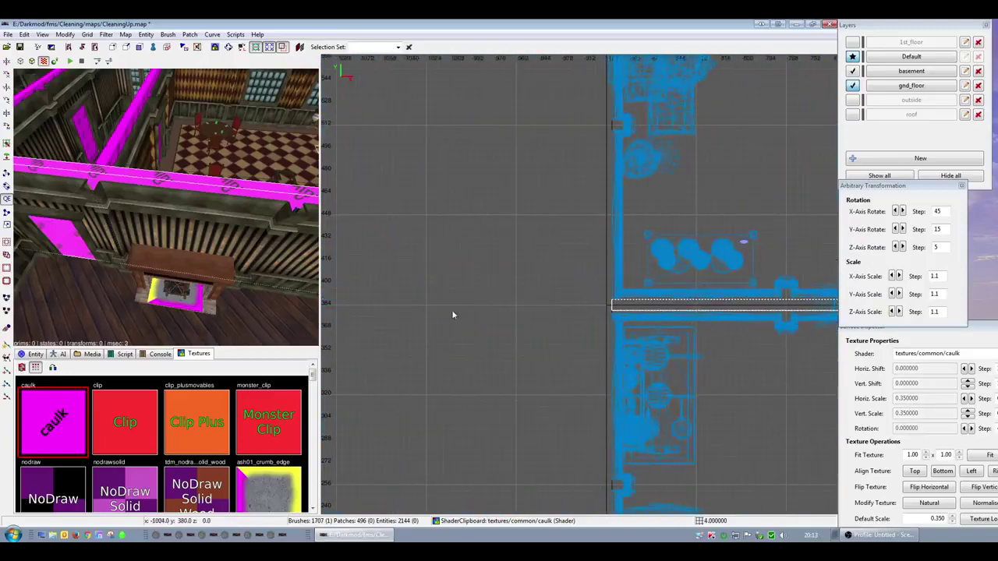
{"action": "right_click", "coordinate": [242, 290]}
{"action": "key", "text": "Up"}
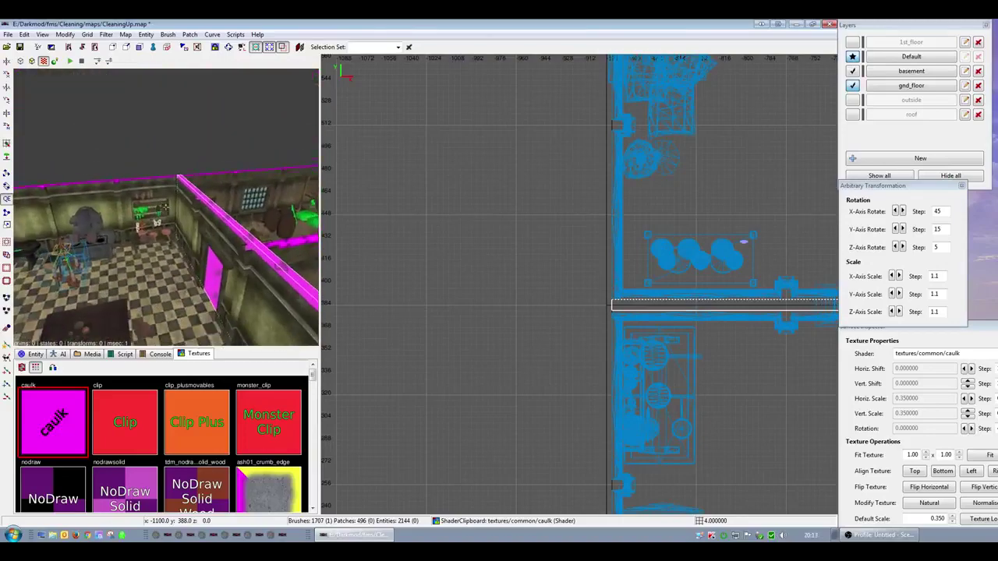
- Draw a caulk brush in the checkered-floor room's east wall cavity near x -512, running south from the long east-west caulk brush
{"action": "right_click", "coordinate": [166, 207]}
{"action": "scroll", "coordinate": [526, 309], "scroll_direction": "down", "scroll_amount": 4}
{"action": "scroll", "coordinate": [526, 309], "scroll_direction": "up", "scroll_amount": 3}
{"action": "right_click_drag", "start_coordinate": [527, 309], "coordinate": [259, 302]}
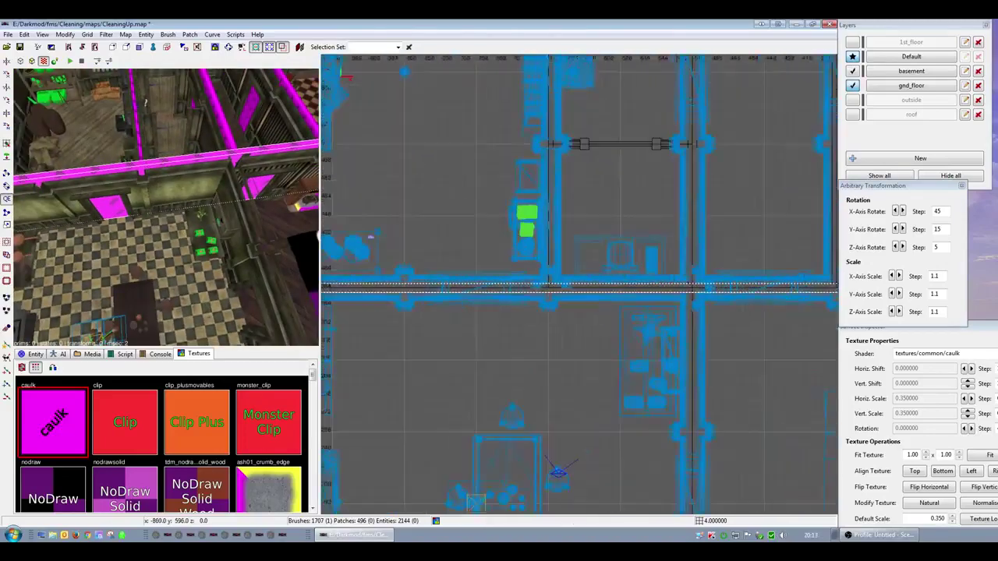
{"action": "scroll", "coordinate": [532, 315], "scroll_direction": "up", "scroll_amount": 3}
{"action": "left_click", "coordinate": [501, 244], "text": "shift"}
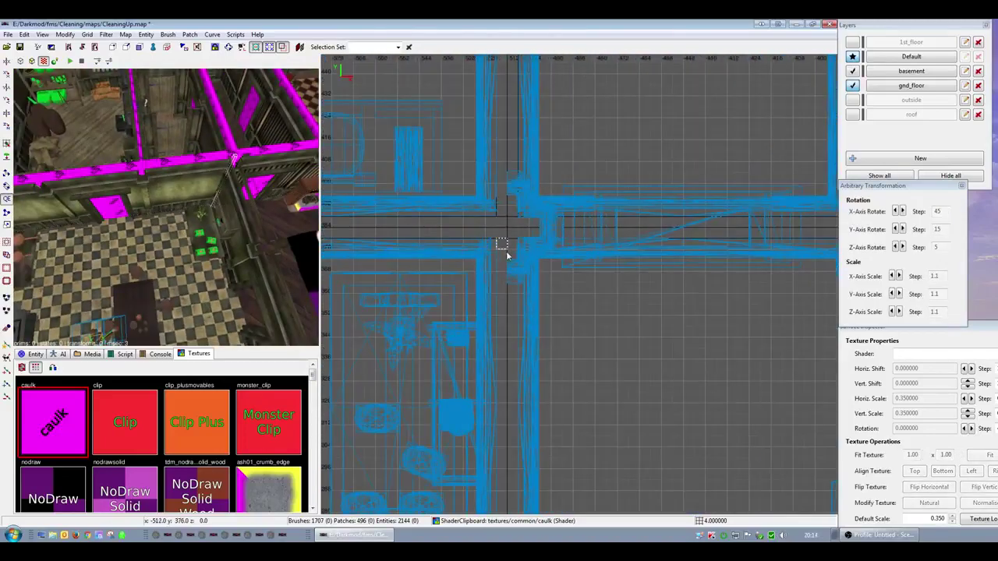
{"action": "mouse_move", "coordinate": [516, 259]}
{"action": "left_mouse_down"}
{"action": "mouse_move", "coordinate": [512, 503]}
{"action": "mouse_move", "coordinate": [512, 465]}
{"action": "mouse_move", "coordinate": [511, 477]}
{"action": "left_mouse_up"}
- Duplicate the checkered-floor room's east wall caulk brush and move the copy east into the parallel wall cavity at about x -128
{"action": "scroll", "coordinate": [529, 364], "scroll_direction": "down", "scroll_amount": 5}
{"action": "right_click_drag", "start_coordinate": [528, 364], "coordinate": [520, 265]}
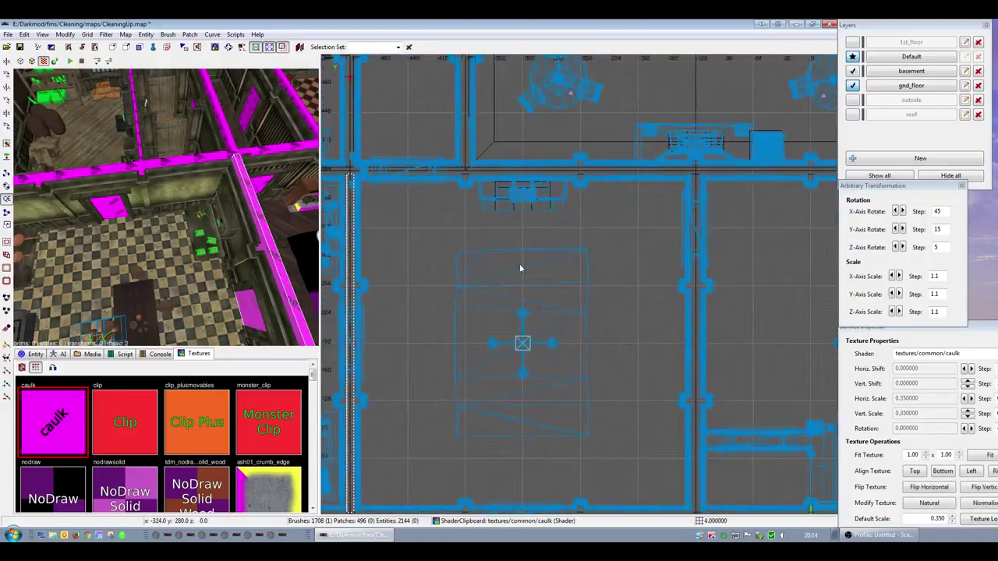
{"action": "key", "text": "space"}
{"action": "left_click_drag", "start_coordinate": [352, 195], "coordinate": [674, 226]}
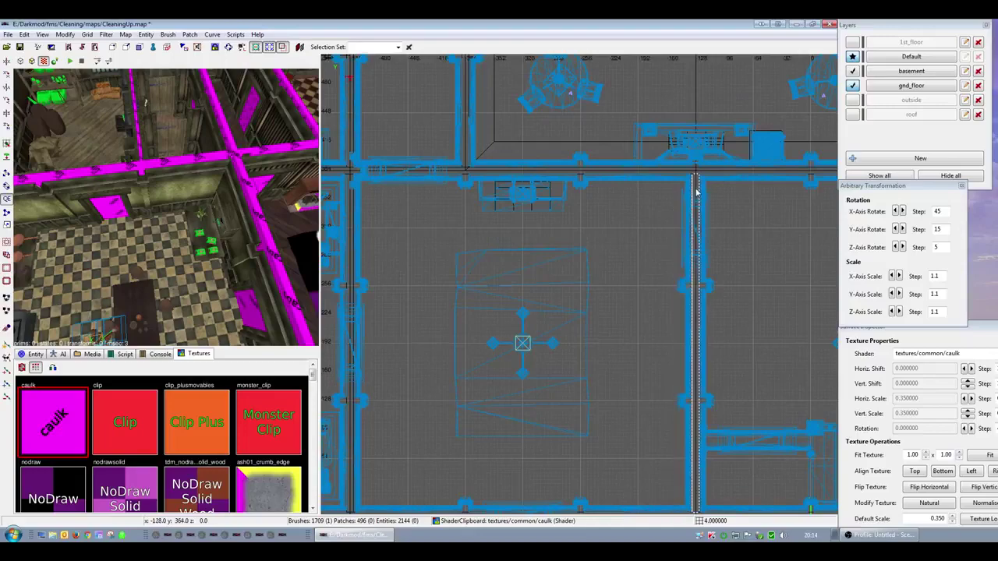
- Draw an 8-unit-thick caulk brush in the short wall cavity beside the staircase, from x -124 east to about x -4
{"action": "scroll", "coordinate": [754, 235], "scroll_direction": "down", "scroll_amount": 2}
{"action": "right_click_drag", "start_coordinate": [758, 238], "coordinate": [529, 262]}
{"action": "scroll", "coordinate": [529, 268], "scroll_direction": "up", "scroll_amount": 1}
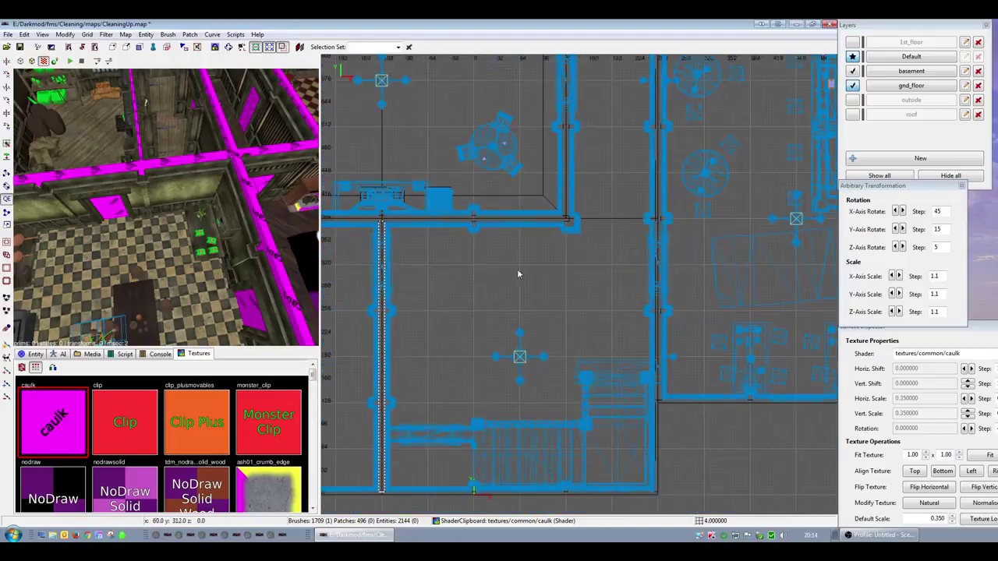
{"action": "right_click", "coordinate": [261, 268]}
{"action": "key", "text": "Up"}
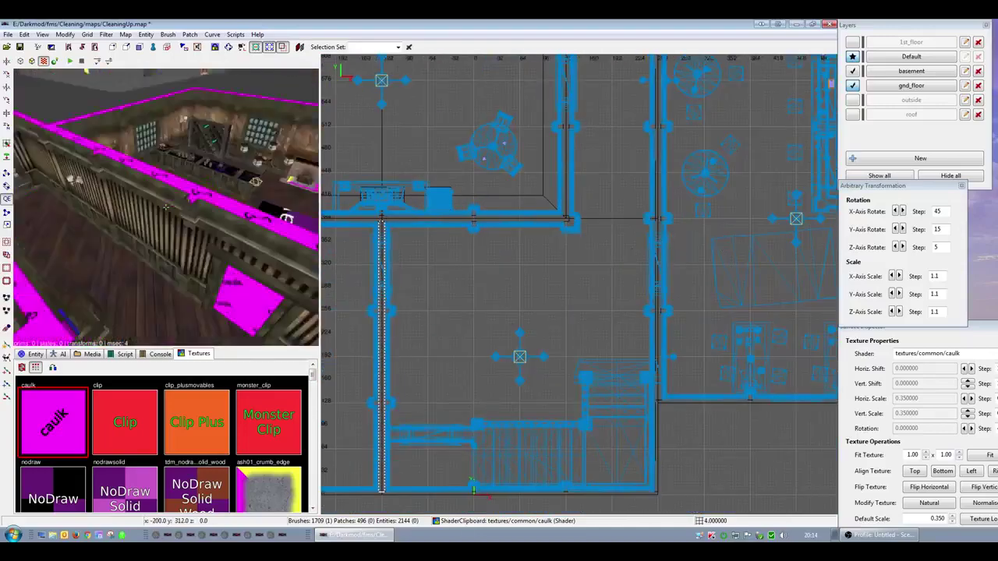
{"action": "key", "text": "Down"}
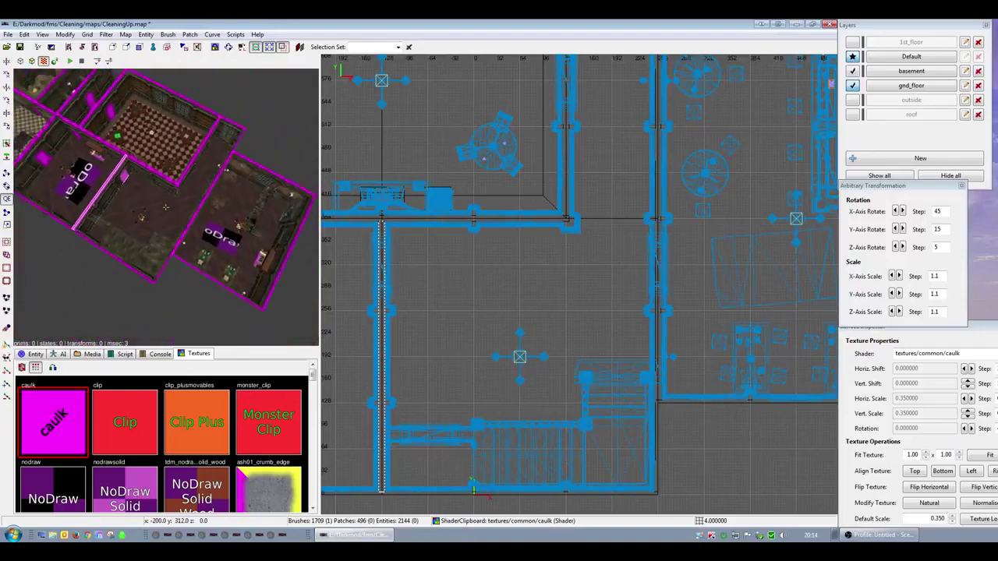
{"action": "key", "text": "Down"}
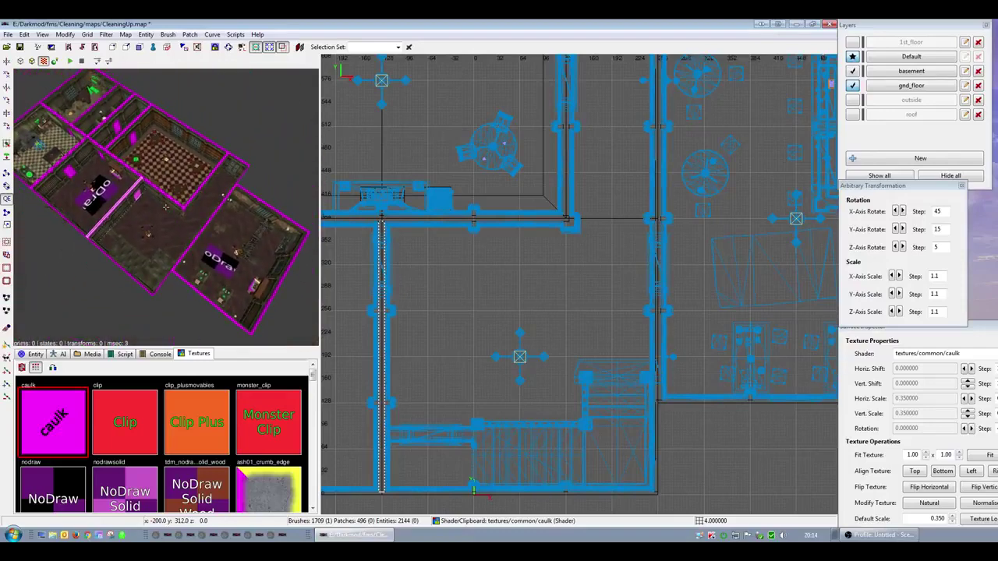
{"action": "scroll", "coordinate": [398, 361], "scroll_direction": "up", "scroll_amount": 5}
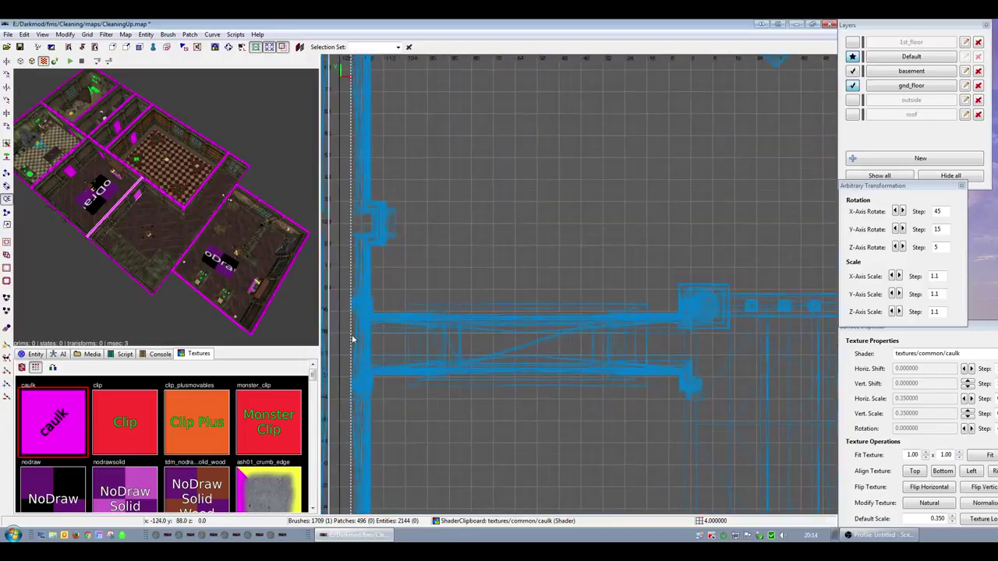
{"action": "key", "text": "Escape"}
{"action": "left_click_drag", "start_coordinate": [352, 339], "coordinate": [415, 355], "text": "shift"}
{"action": "left_click_drag", "start_coordinate": [663, 371], "coordinate": [677, 361]}
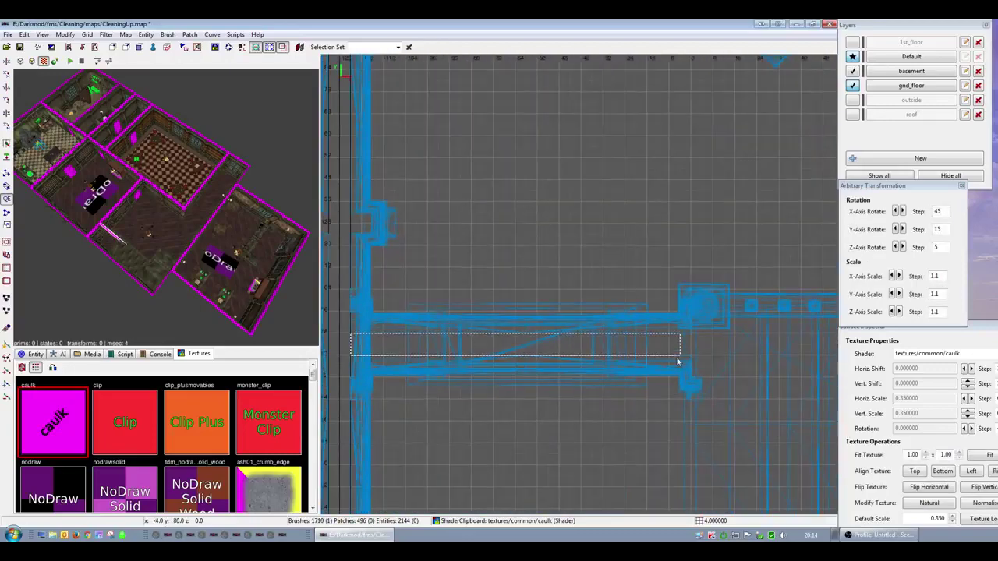
- Shorten the east end of the caulk brush beside the staircase to x -8
{"action": "right_click", "coordinate": [226, 288]}
{"action": "scroll", "coordinate": [166, 207], "scroll_direction": "up", "scroll_amount": 10}
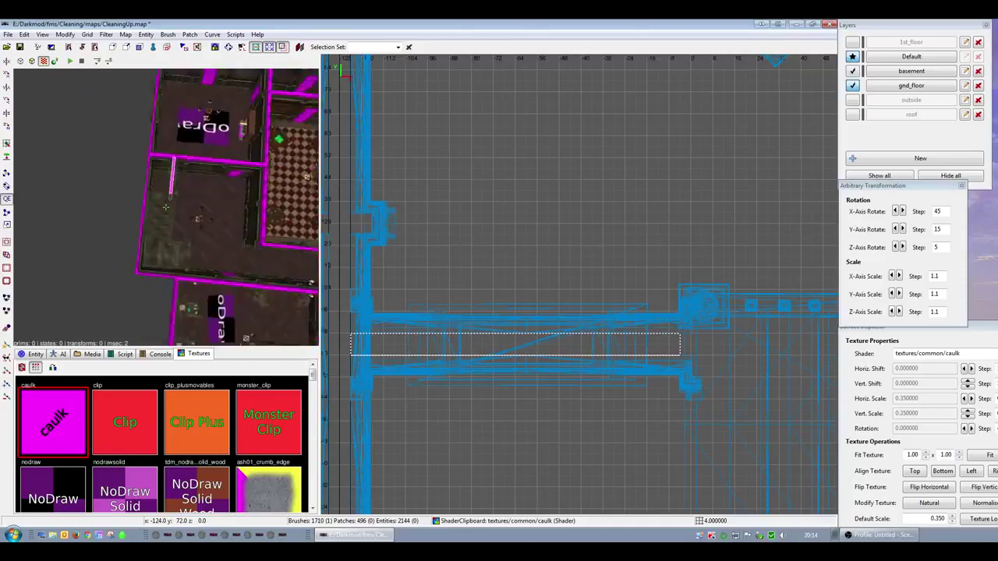
{"action": "scroll", "coordinate": [165, 207], "scroll_direction": "up", "scroll_amount": 6}
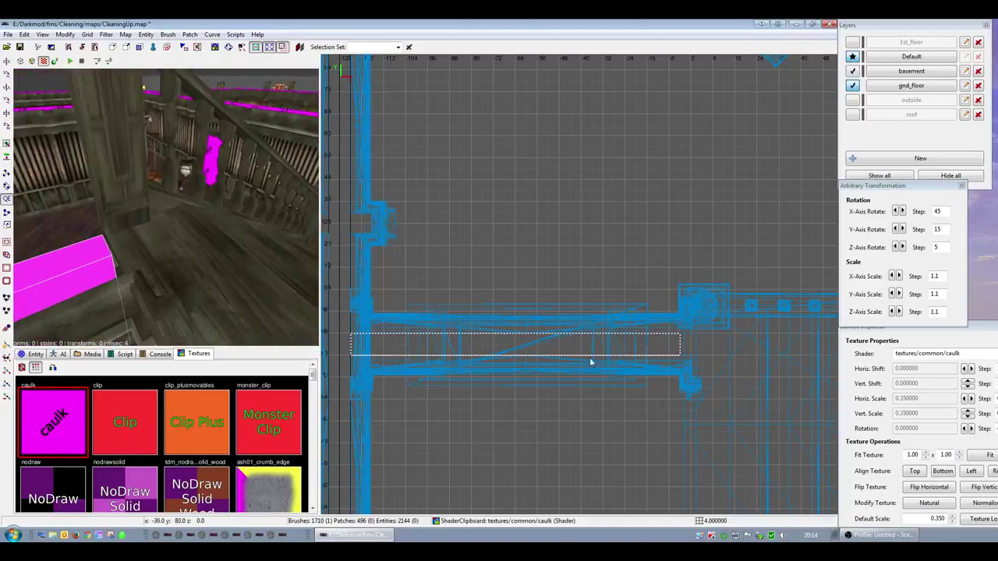
{"action": "right_click_drag", "start_coordinate": [591, 362], "coordinate": [570, 364]}
{"action": "left_click_drag", "start_coordinate": [583, 329], "coordinate": [578, 315]}
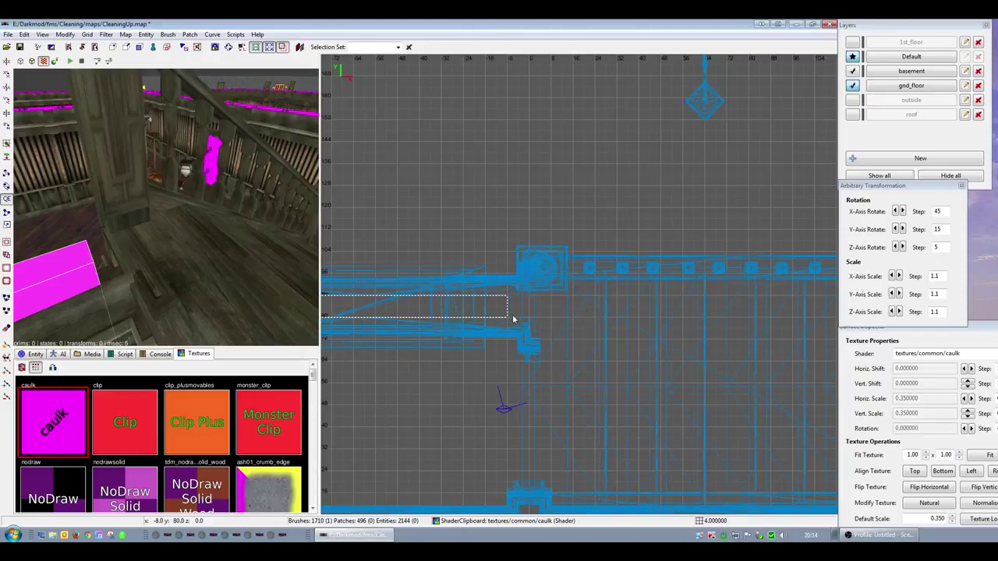
- Draw a 4-unit-thick caulk brush along the staircase's west side, from the short wall's brush south to about y 4, and inspect it
{"action": "left_click_drag", "start_coordinate": [508, 303], "coordinate": [519, 426]}
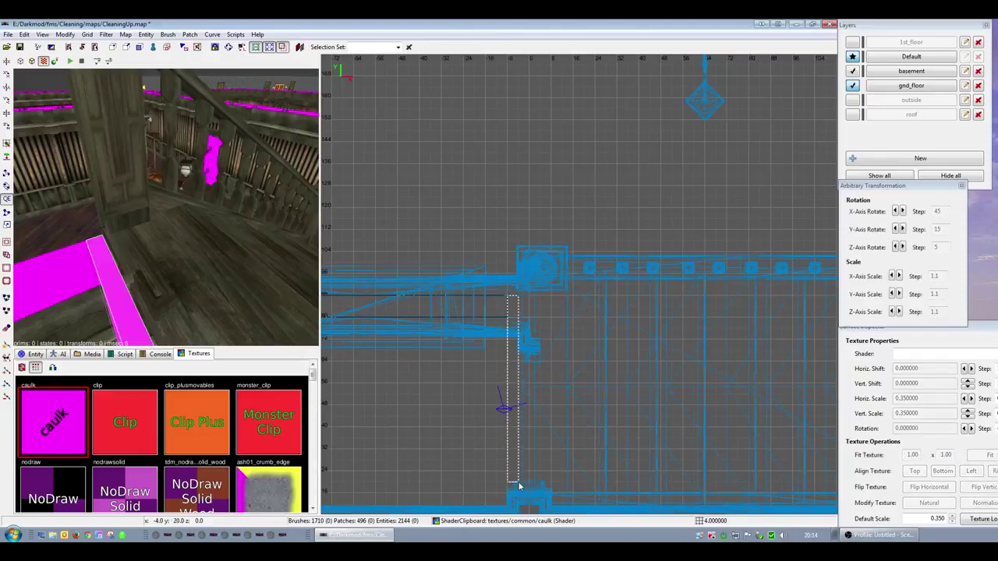
{"action": "left_click_drag", "start_coordinate": [518, 486], "coordinate": [518, 486]}
{"action": "mouse_move", "coordinate": [518, 486]}
{"action": "right_mouse_down"}
{"action": "mouse_move", "coordinate": [519, 403]}
{"action": "mouse_move", "coordinate": [502, 368]}
{"action": "right_mouse_up"}
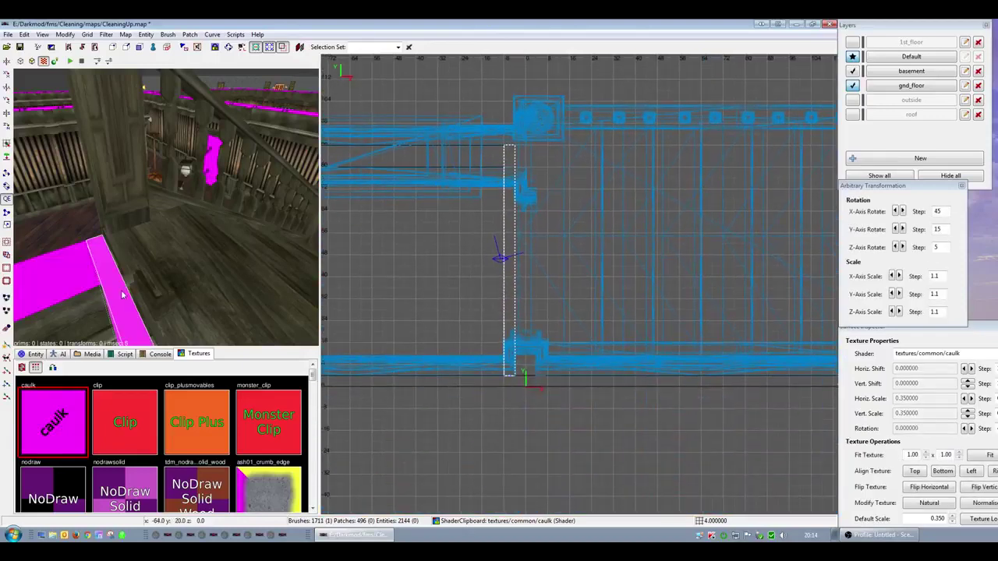
{"action": "right_click_drag", "start_coordinate": [122, 295], "coordinate": [135, 272]}
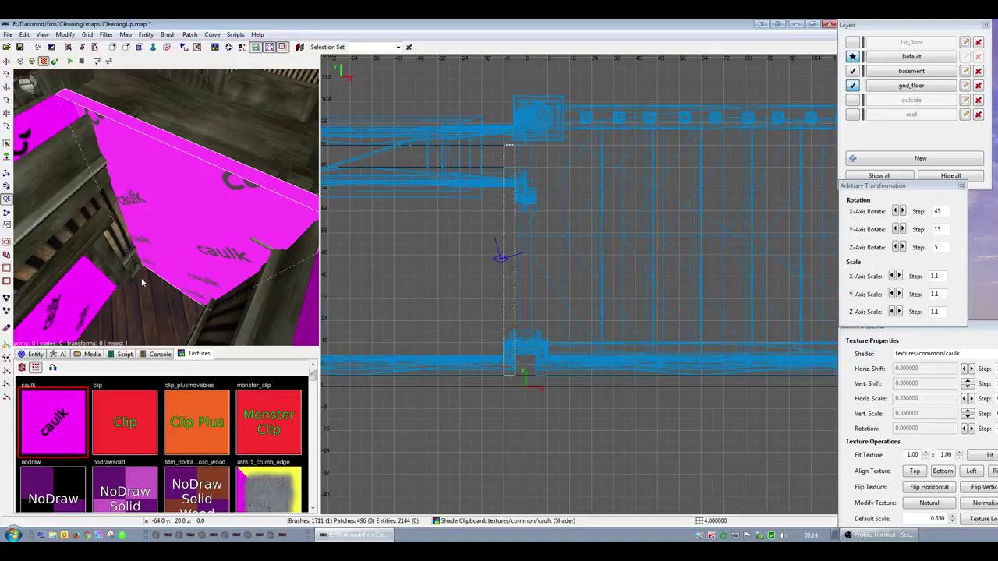
{"action": "right_click_drag", "start_coordinate": [145, 269], "coordinate": [165, 206]}
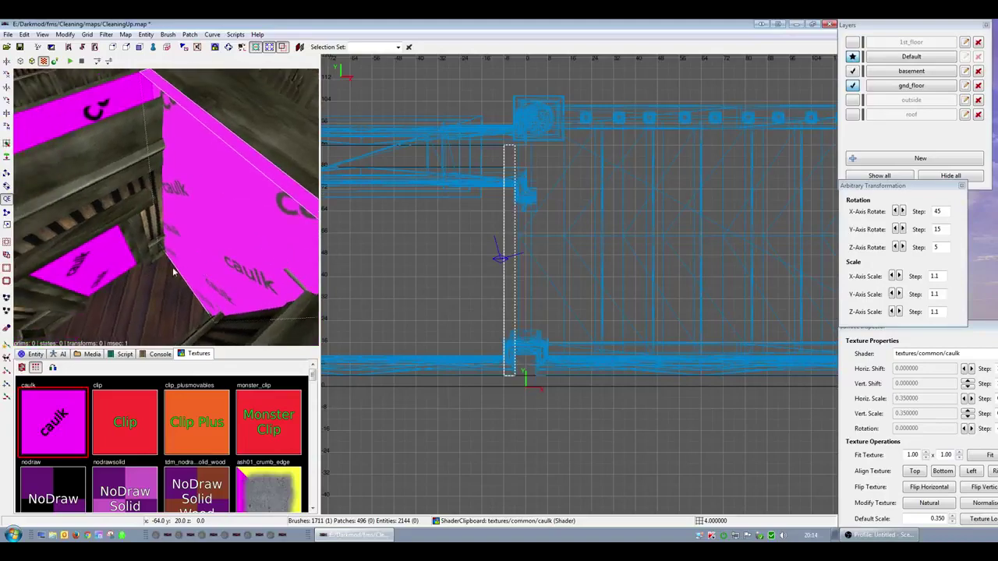
- Set the Z-axis rotation step to 45, rotate the wall module north of the short wall 180 degrees, and move it against the staircase's west side
{"action": "scroll", "coordinate": [403, 322], "scroll_direction": "down", "scroll_amount": 4}
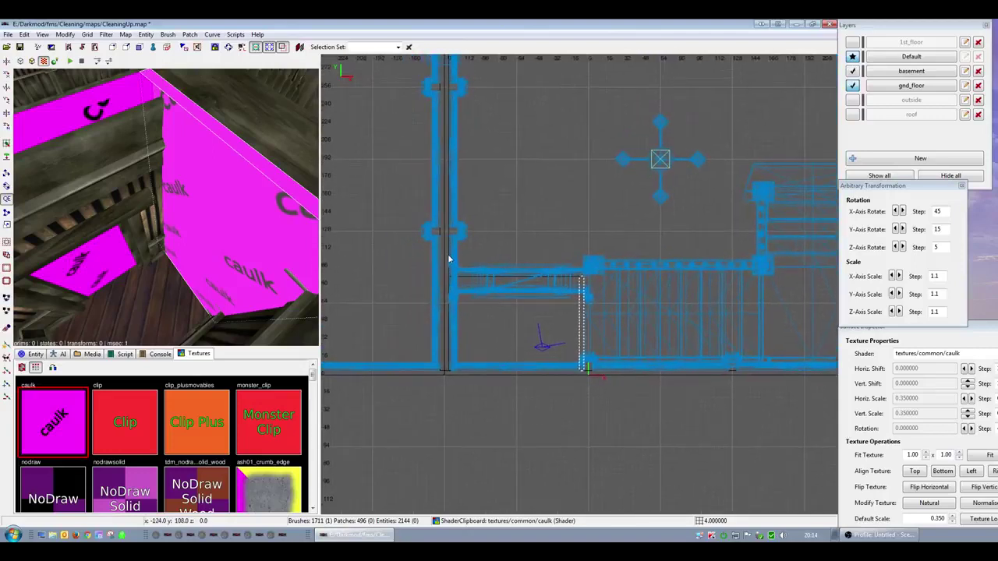
{"action": "key", "text": "Escape"}
{"action": "right_click_drag", "start_coordinate": [463, 212], "coordinate": [475, 304]}
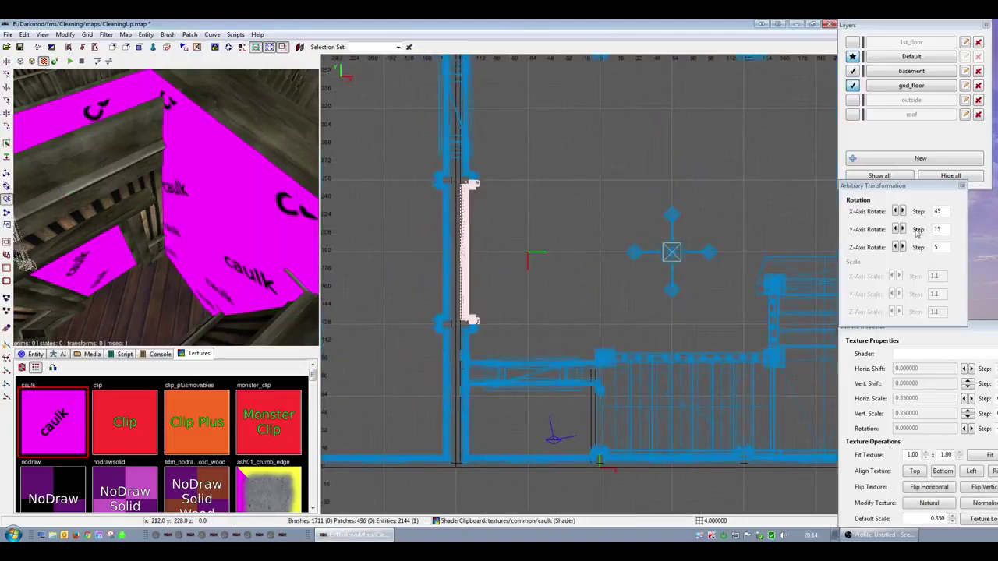
{"action": "left_click", "coordinate": [925, 247]}
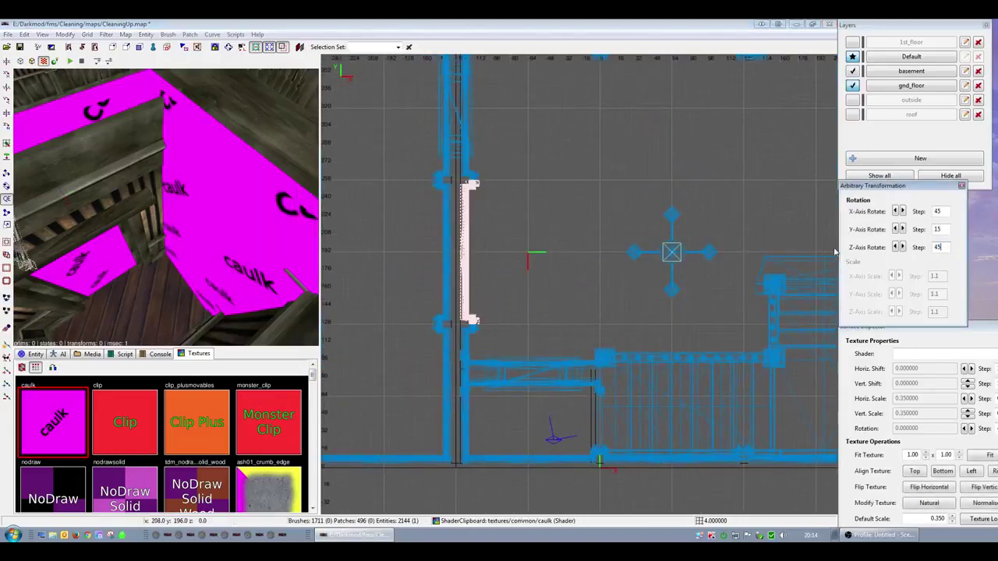
{"action": "left_click", "coordinate": [900, 247]}
{"action": "left_click", "coordinate": [901, 247]}
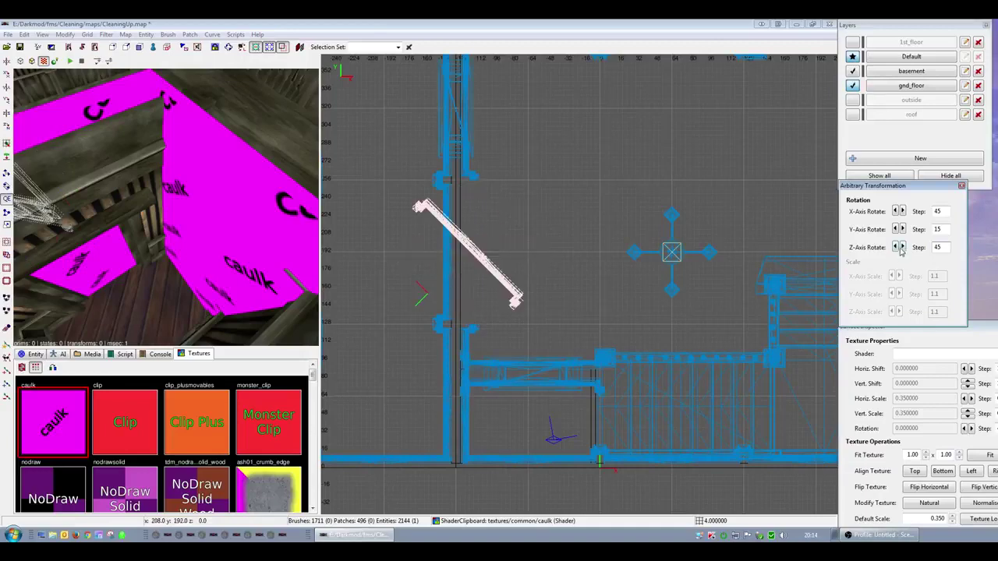
{"action": "left_click", "coordinate": [900, 248]}
{"action": "mouse_move", "coordinate": [470, 222]}
{"action": "left_mouse_down"}
{"action": "mouse_move", "coordinate": [522, 358]}
{"action": "mouse_move", "coordinate": [601, 403]}
{"action": "left_mouse_up"}
{"action": "right_click_drag", "start_coordinate": [600, 404], "coordinate": [602, 304]}
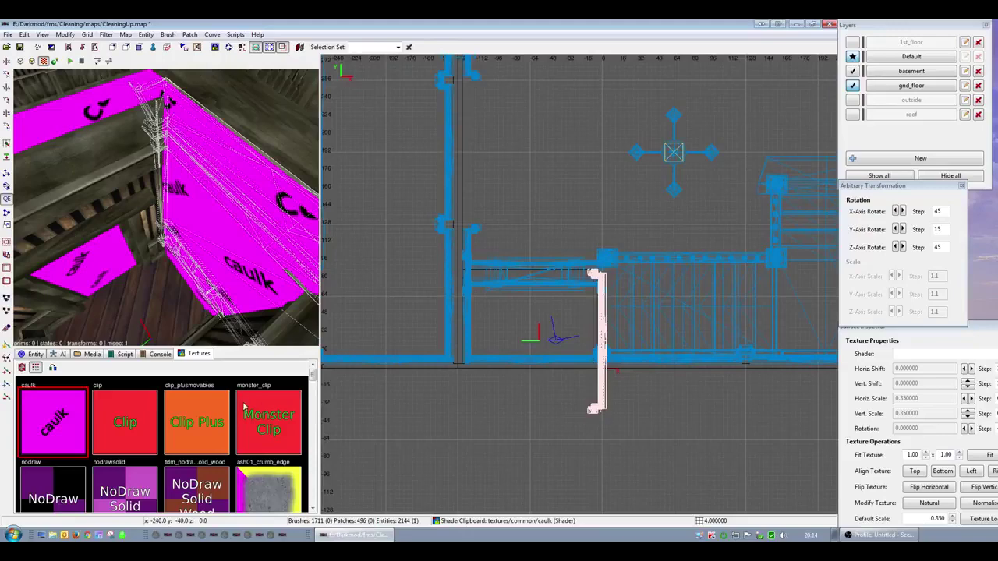
- Select the caulk brush on the staircase's west side and shift it 1 unit east on a 1-unit grid
{"action": "key", "text": "Escape"}
{"action": "left_click", "coordinate": [238, 251], "text": "shift"}
{"action": "scroll", "coordinate": [574, 335], "scroll_direction": "up", "scroll_amount": 4}
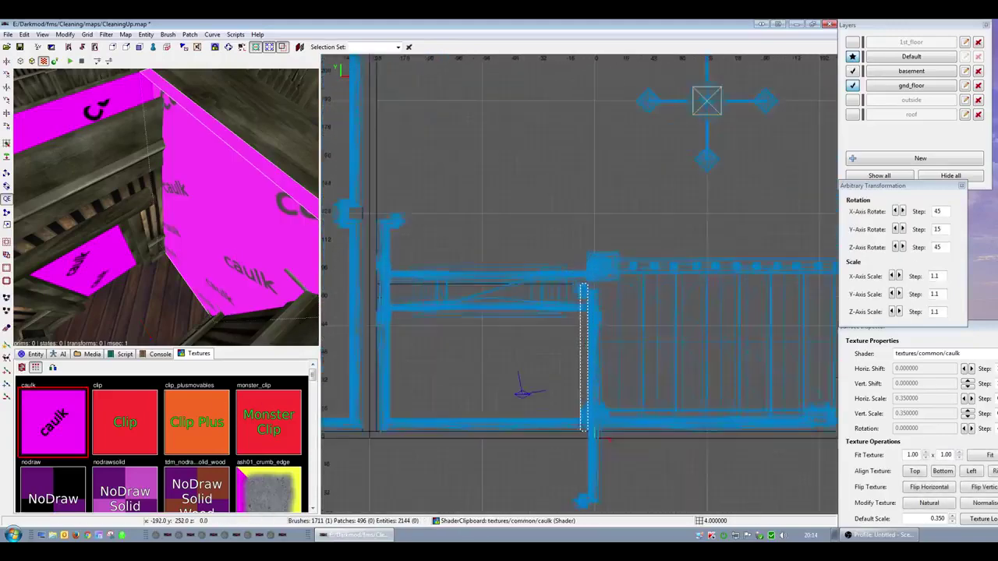
{"action": "right_click", "coordinate": [192, 241]}
{"action": "key", "text": "Up"}
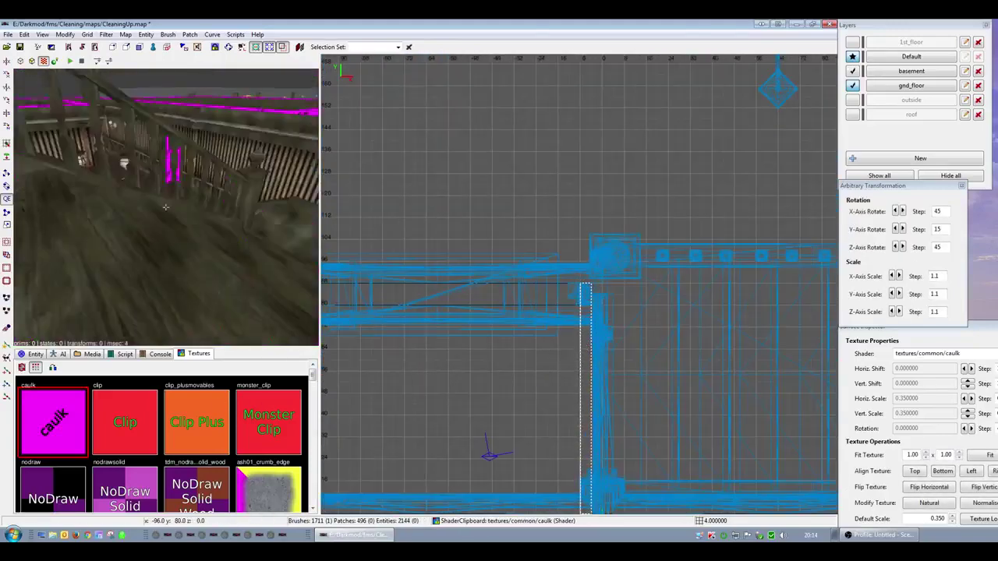
{"action": "right_click", "coordinate": [192, 241]}
{"action": "left_click", "coordinate": [183, 209], "text": "shift"}
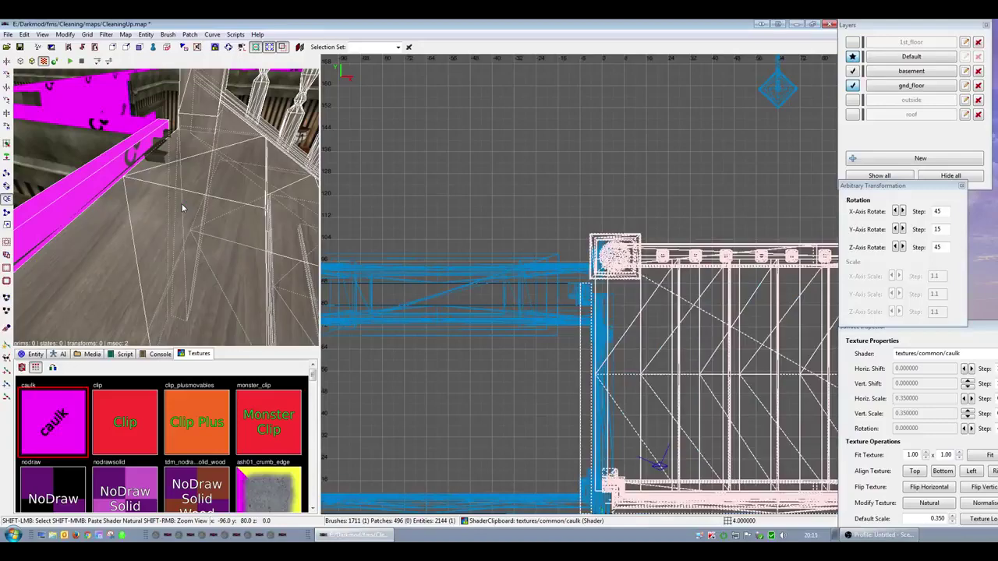
{"action": "left_click", "coordinate": [183, 208], "text": "shift"}
{"action": "scroll", "coordinate": [519, 287], "scroll_direction": "up", "scroll_amount": 3}
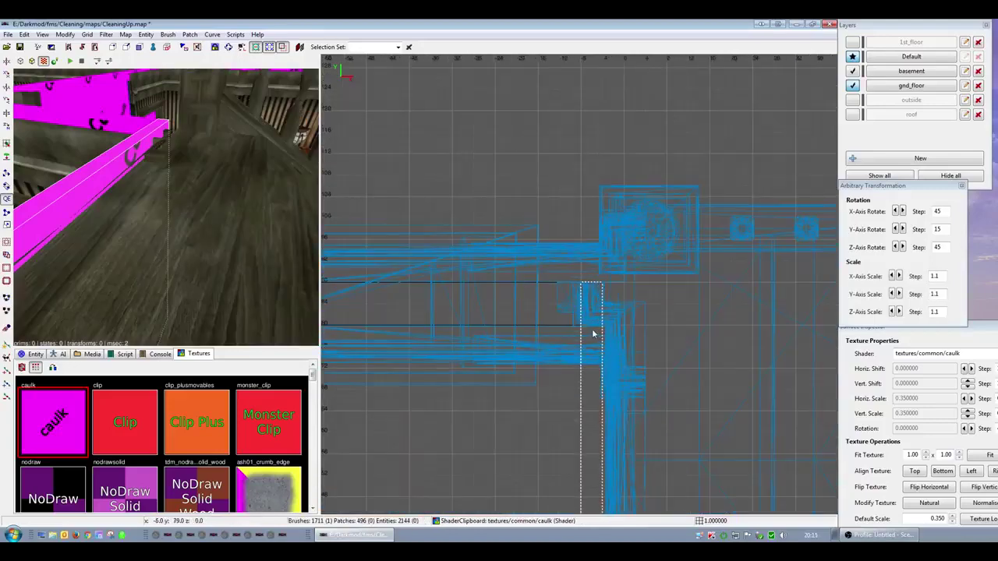
{"action": "scroll", "coordinate": [592, 334], "scroll_direction": "up", "scroll_amount": 3}
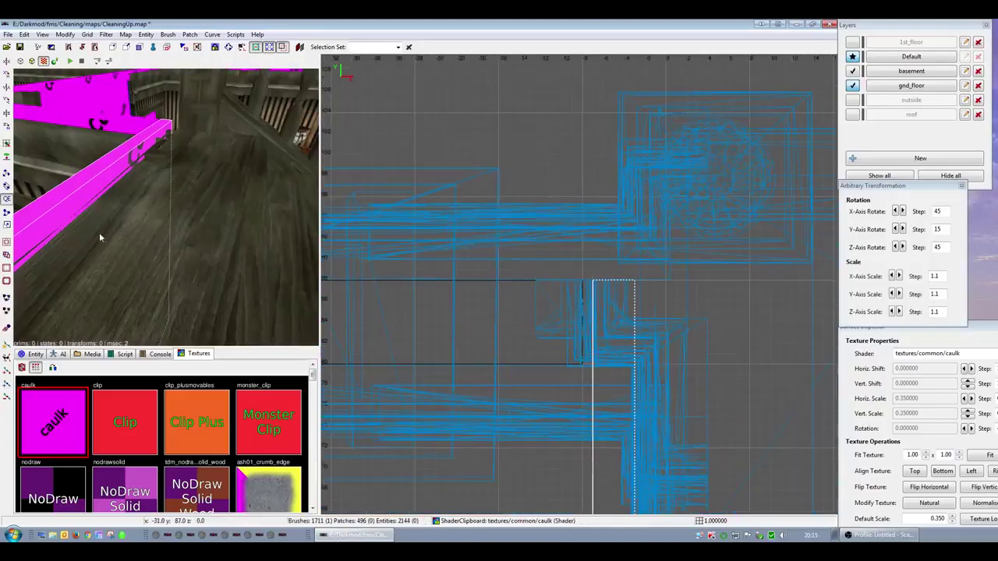
- Thin the staircase's caulk brush to 1 unit and shift it half a unit east on a 0.5-unit grid, spanning x -3.5 to -2.5
{"action": "left_click", "coordinate": [182, 191], "text": "shift"}
{"action": "left_click", "coordinate": [180, 186], "text": "shift"}
{"action": "scroll", "coordinate": [495, 345], "scroll_direction": "up", "scroll_amount": 3}
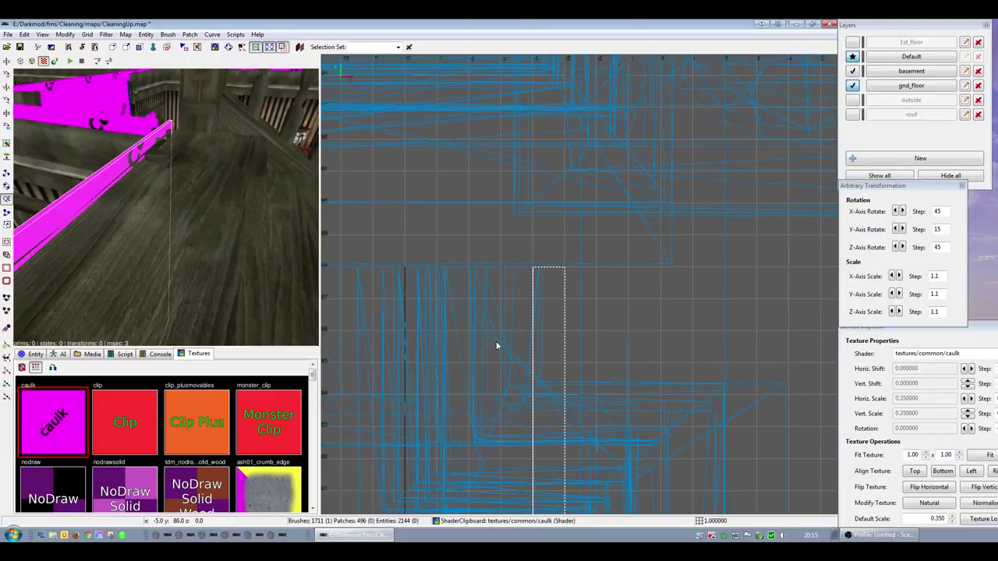
{"action": "key", "text": "bracketleft"}
{"action": "left_click_drag", "start_coordinate": [563, 337], "coordinate": [573, 337]}
- Temporarily hide the obstructing objects to select the staircase-side wall module, unhide them, and move the module 4 units west on a 1-unit grid
{"action": "right_click", "coordinate": [195, 242]}
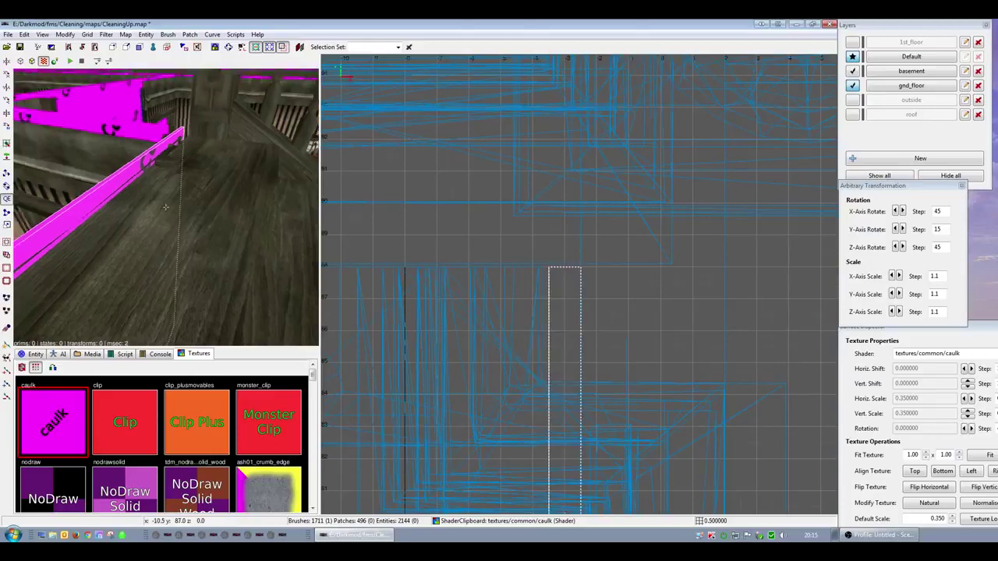
{"action": "right_click", "coordinate": [213, 271]}
{"action": "key", "text": "Escape"}
{"action": "left_click", "coordinate": [290, 295], "text": "shift"}
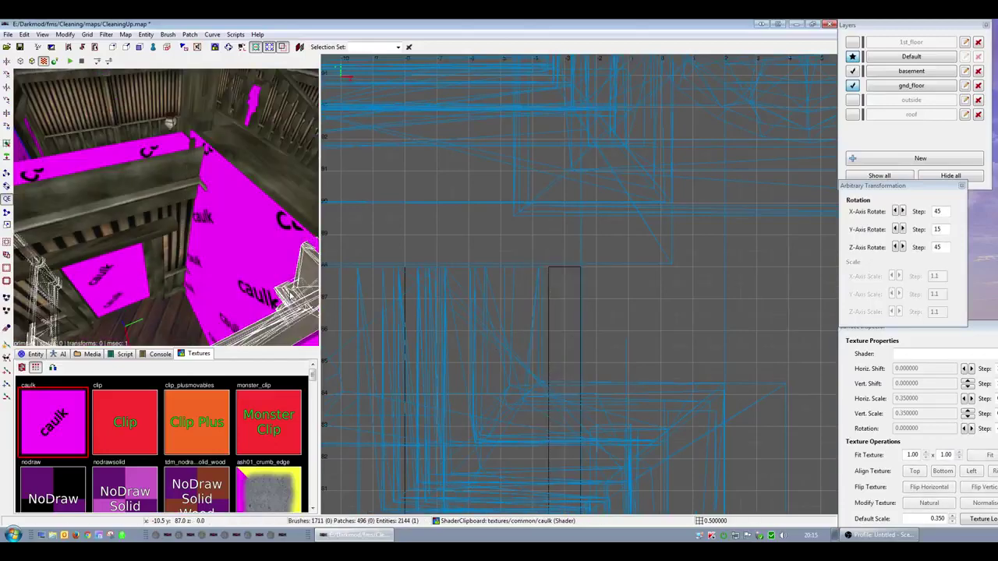
{"action": "key", "text": "h"}
{"action": "left_click", "coordinate": [257, 255], "text": "shift"}
{"action": "key", "text": "h"}
{"action": "left_click", "coordinate": [258, 253], "text": "shift"}
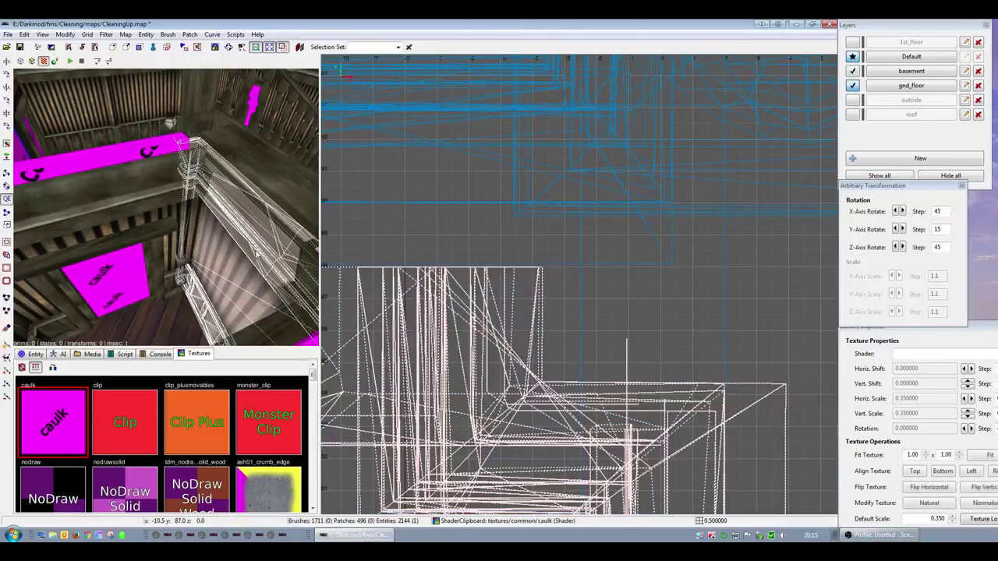
{"action": "key", "text": "bracketright"}
{"action": "key", "text": "shift+h"}
{"action": "scroll", "coordinate": [555, 351], "scroll_direction": "down", "scroll_amount": 4}
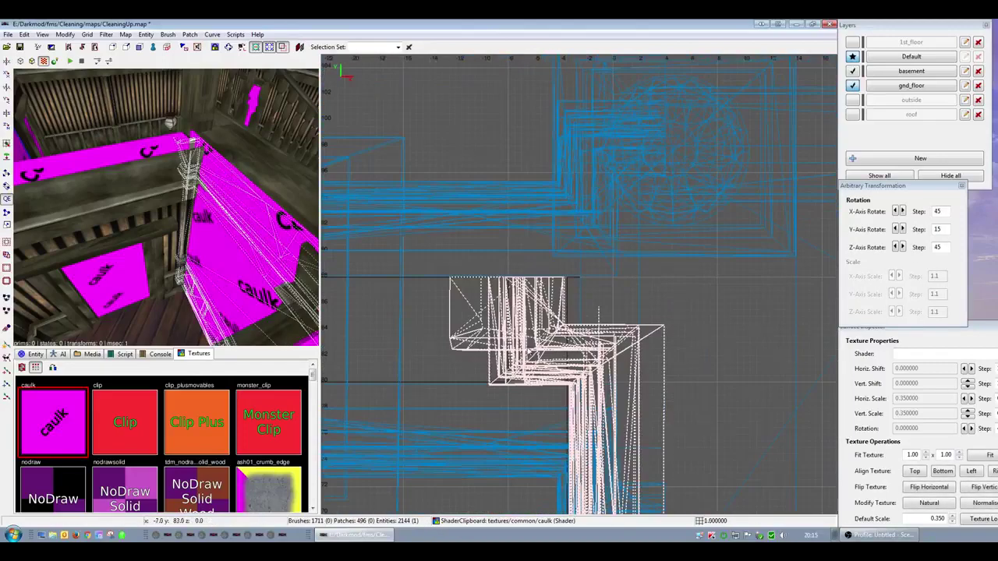
{"action": "left_click_drag", "start_coordinate": [527, 352], "coordinate": [475, 351]}
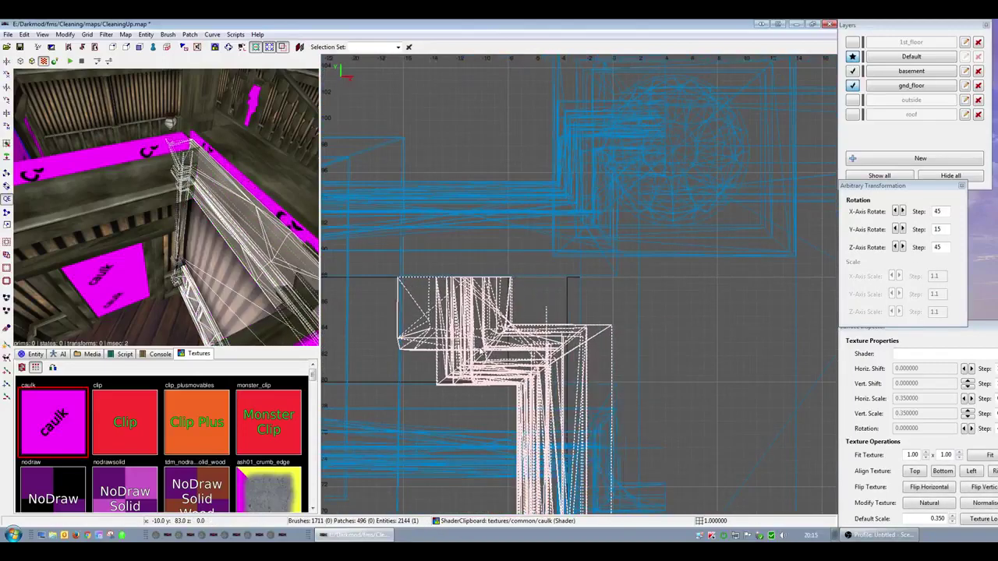
- Try shrinking the staircase-side wall module with the rotation value 1.11022e-16 1 0 -.75 1.11022e-16 0 0 0 1
{"action": "key", "text": "ctrl+Tab"}
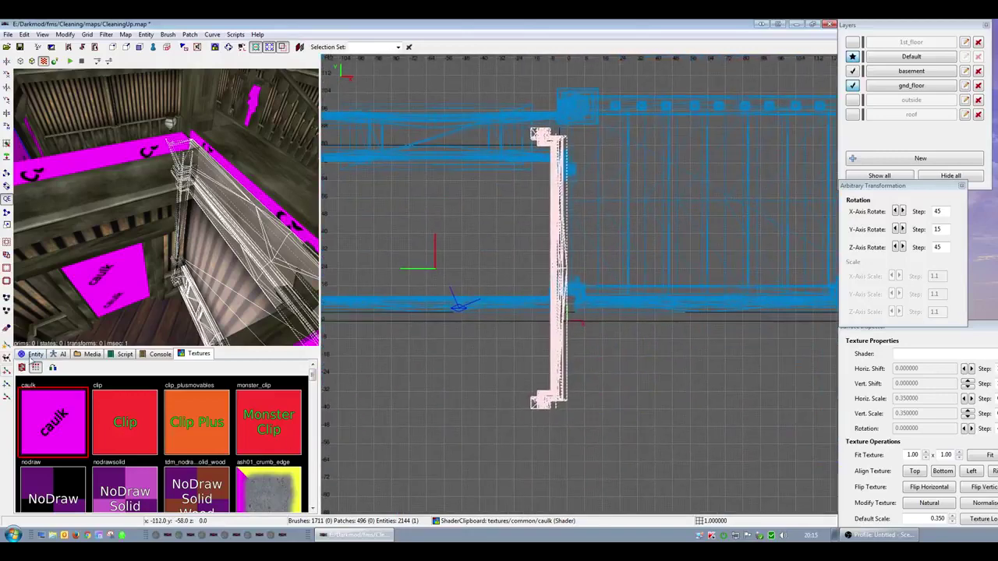
{"action": "left_click", "coordinate": [33, 354]}
{"action": "left_click", "coordinate": [160, 433]}
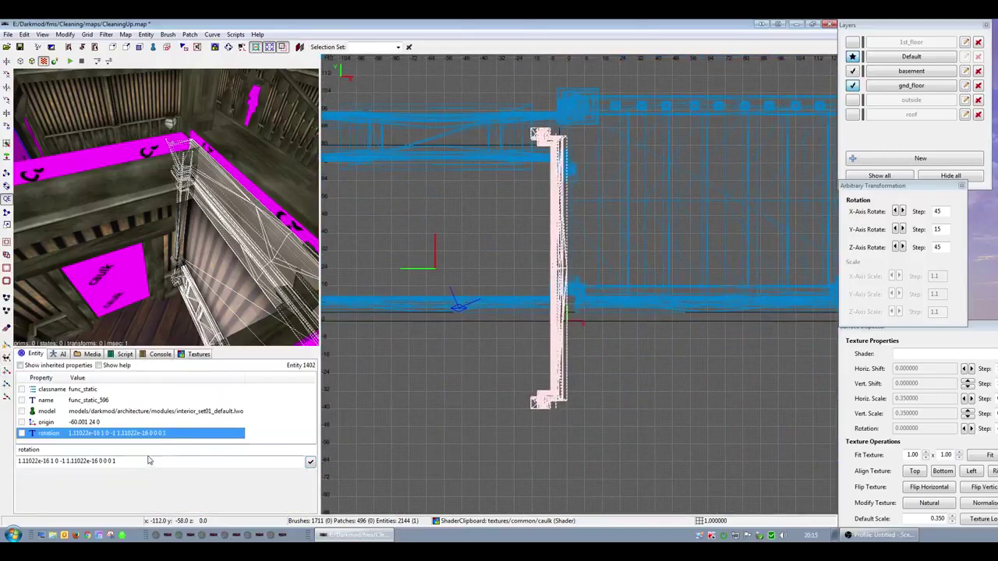
{"action": "left_click", "coordinate": [63, 465]}
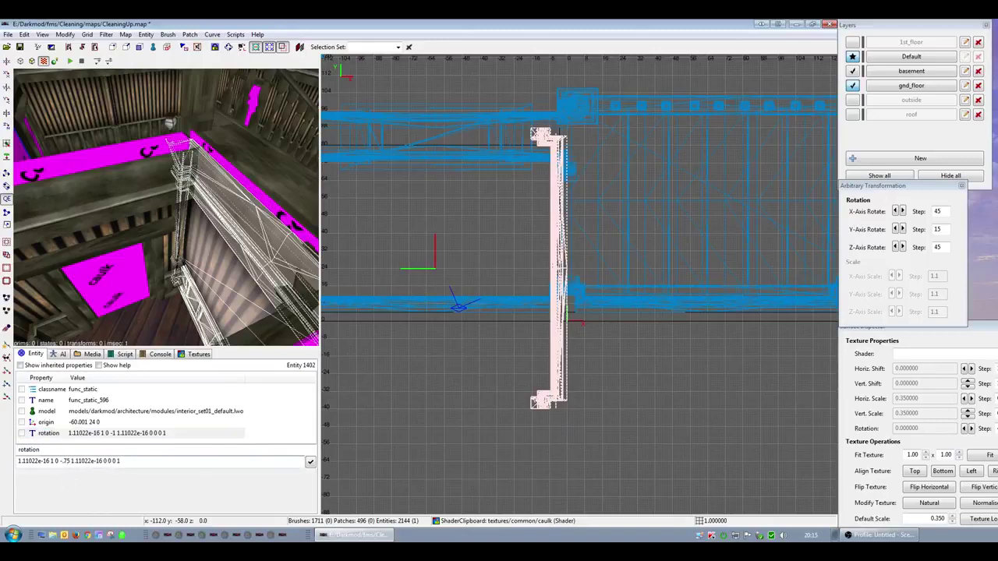
{"action": "key", "text": "Return"}
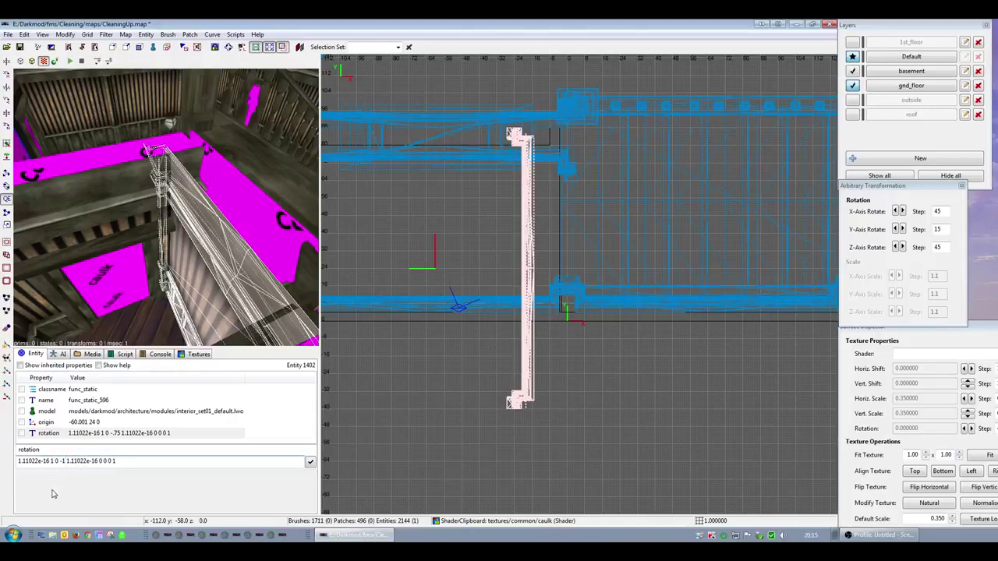
- Set the staircase-side wall module's rotation to 1.11022e-16 .75 0 -1 1.11022e-16 0 0 0 1 and move it 16 units north
{"action": "type", "text": "5"}
{"action": "key", "text": "Return"}
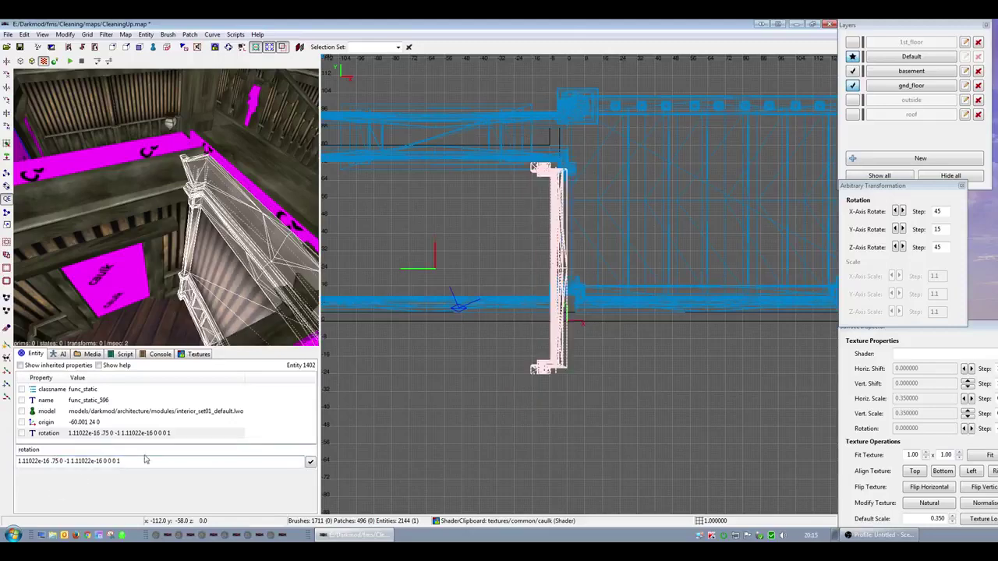
{"action": "right_click_drag", "start_coordinate": [496, 351], "coordinate": [496, 371]}
{"action": "scroll", "coordinate": [496, 351], "scroll_direction": "up", "scroll_amount": 2}
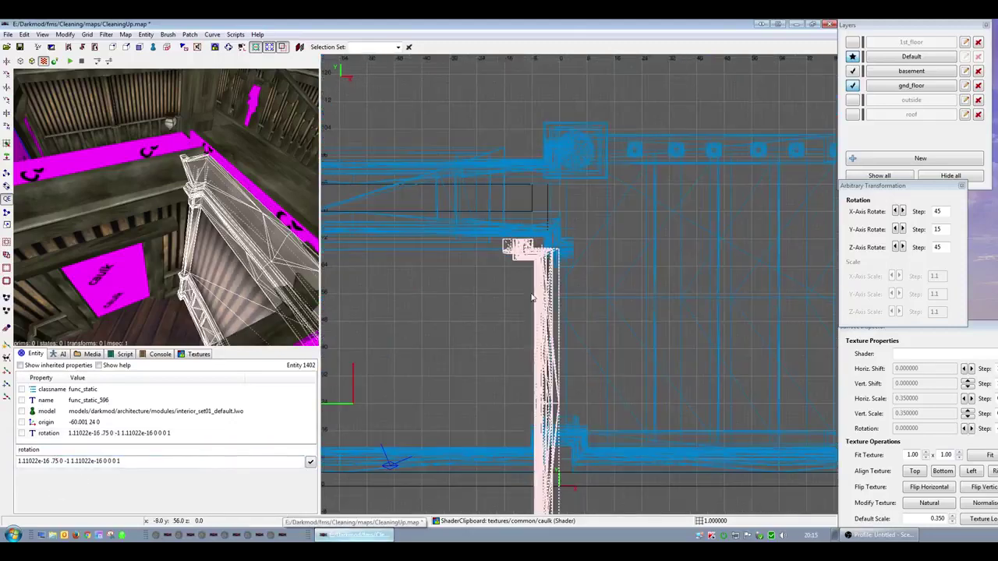
{"action": "left_click_drag", "start_coordinate": [545, 298], "coordinate": [544, 244]}
{"action": "scroll", "coordinate": [547, 289], "scroll_direction": "down", "scroll_amount": 3}
{"action": "scroll", "coordinate": [550, 326], "scroll_direction": "up", "scroll_amount": 2}
{"action": "mouse_move", "coordinate": [219, 283]}
{"action": "right_mouse_down"}
{"action": "mouse_move", "coordinate": [209, 283]}
{"action": "mouse_move", "coordinate": [219, 285]}
{"action": "right_mouse_up"}
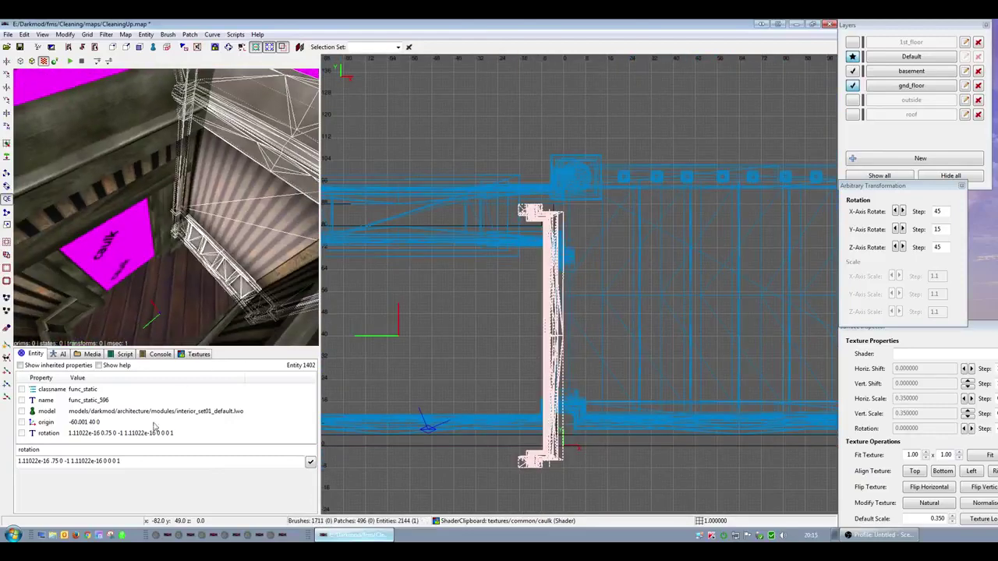
- Pick up the skin value old_boards from the corner wall module in the furnished room, then deselect that module
{"action": "scroll", "coordinate": [84, 166], "scroll_direction": "down", "scroll_amount": 5}
{"action": "right_click_drag", "start_coordinate": [179, 171], "coordinate": [165, 206]}
{"action": "scroll", "coordinate": [165, 206], "scroll_direction": "up", "scroll_amount": 2}
{"action": "key", "text": "Escape"}
{"action": "left_click", "coordinate": [127, 169], "text": "shift"}
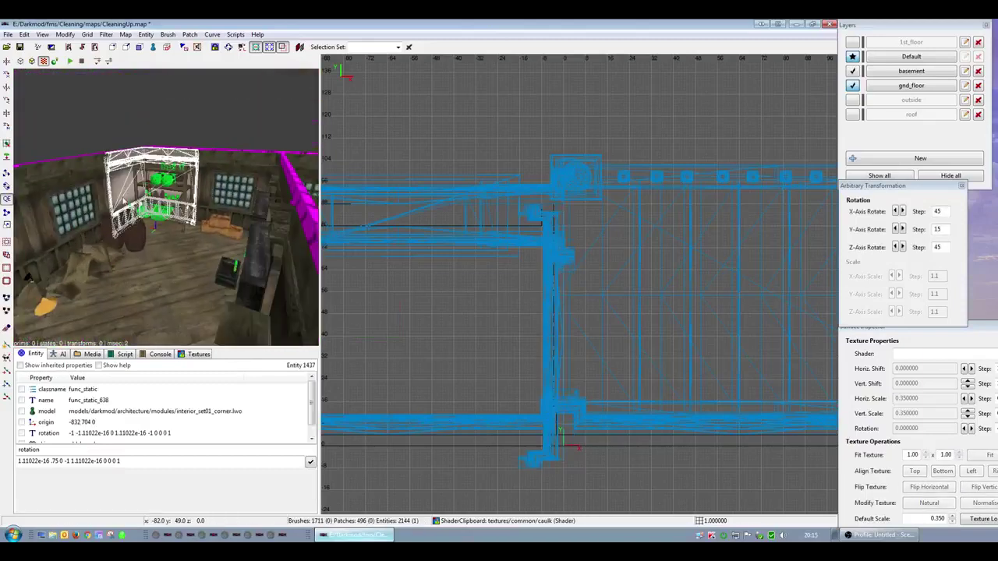
{"action": "scroll", "coordinate": [84, 440], "scroll_direction": "down", "scroll_amount": 1}
{"action": "left_click", "coordinate": [85, 435]}
{"action": "key", "text": "Escape"}
- Apply the old_boards skin to the staircase-side wall module and the adjoining wall module on the enclosure's north side
{"action": "right_click_drag", "start_coordinate": [98, 303], "coordinate": [162, 261]}
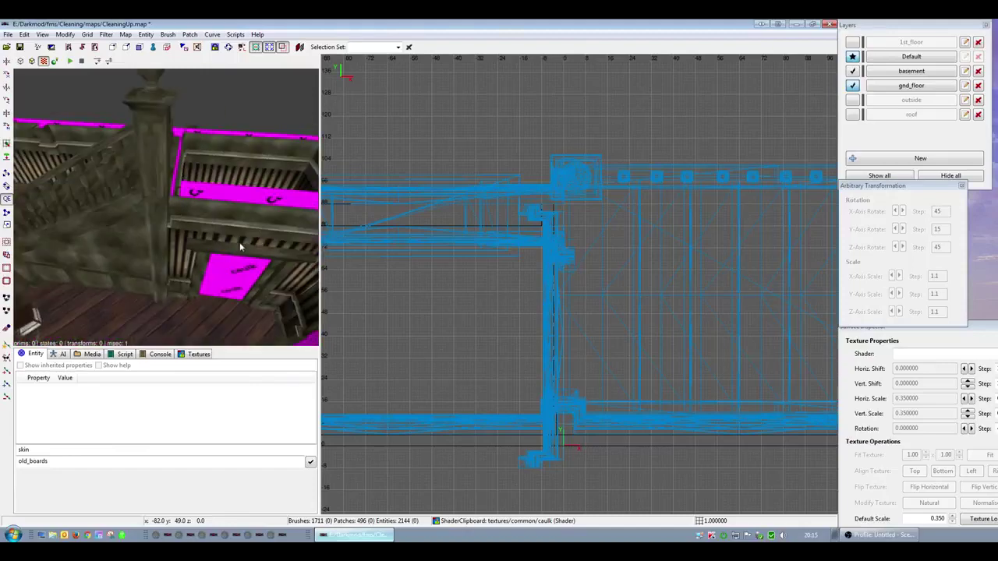
{"action": "right_click_drag", "start_coordinate": [241, 247], "coordinate": [165, 207]}
{"action": "left_click", "coordinate": [258, 226], "text": "shift"}
{"action": "key", "text": "Escape"}
{"action": "left_click", "coordinate": [208, 183], "text": "shift"}
{"action": "left_click", "coordinate": [251, 221], "text": "shift"}
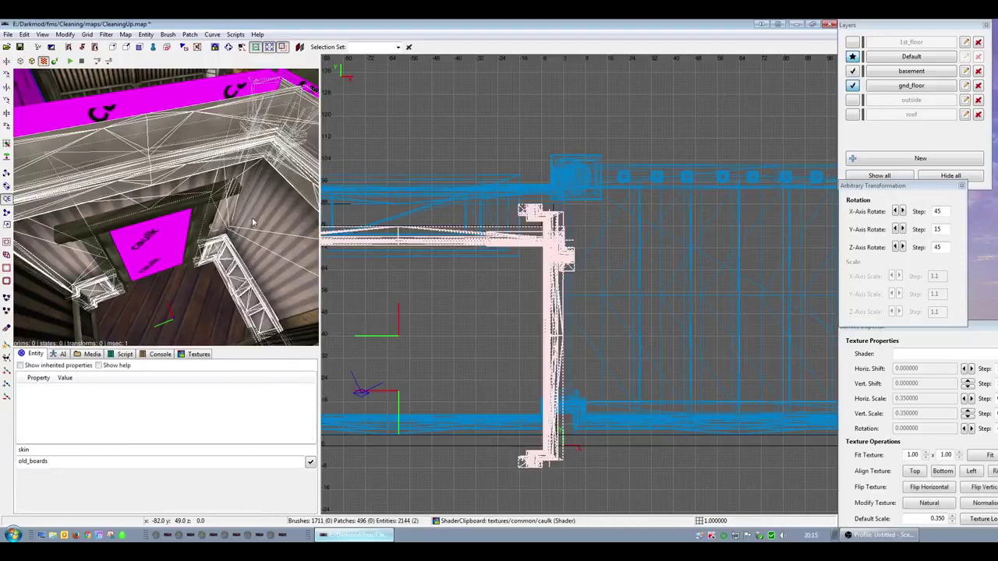
{"action": "key", "text": "Escape"}
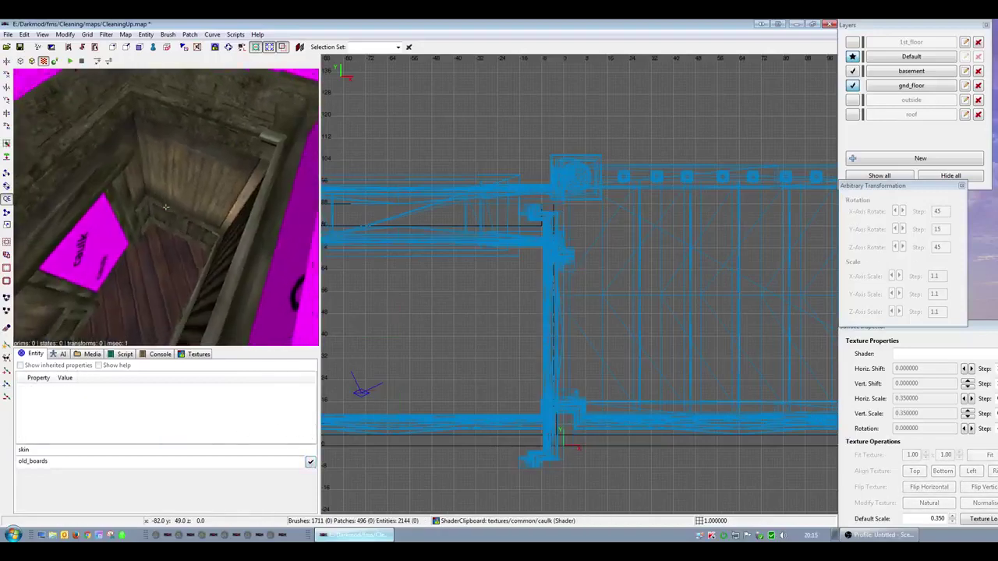
- Examine the corner module covering the south and west sides of the enclosed space beside the staircase
{"action": "right_click", "coordinate": [218, 233]}
{"action": "left_click", "coordinate": [249, 259], "text": "shift"}
{"action": "right_click", "coordinate": [249, 259]}
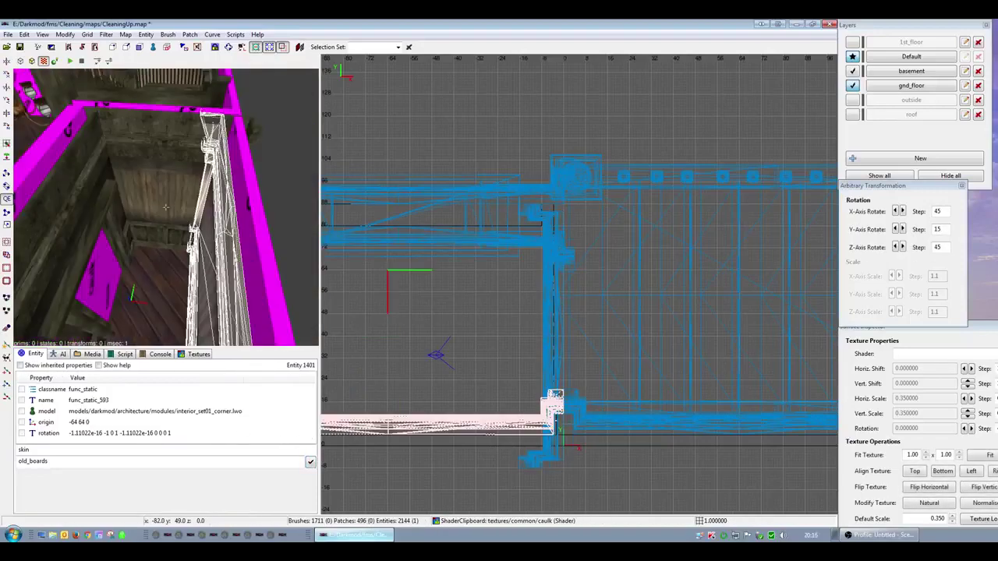
{"action": "right_click", "coordinate": [249, 259]}
{"action": "scroll", "coordinate": [580, 297], "scroll_direction": "down", "scroll_amount": 1}
{"action": "scroll", "coordinate": [581, 301], "scroll_direction": "down", "scroll_amount": 3}
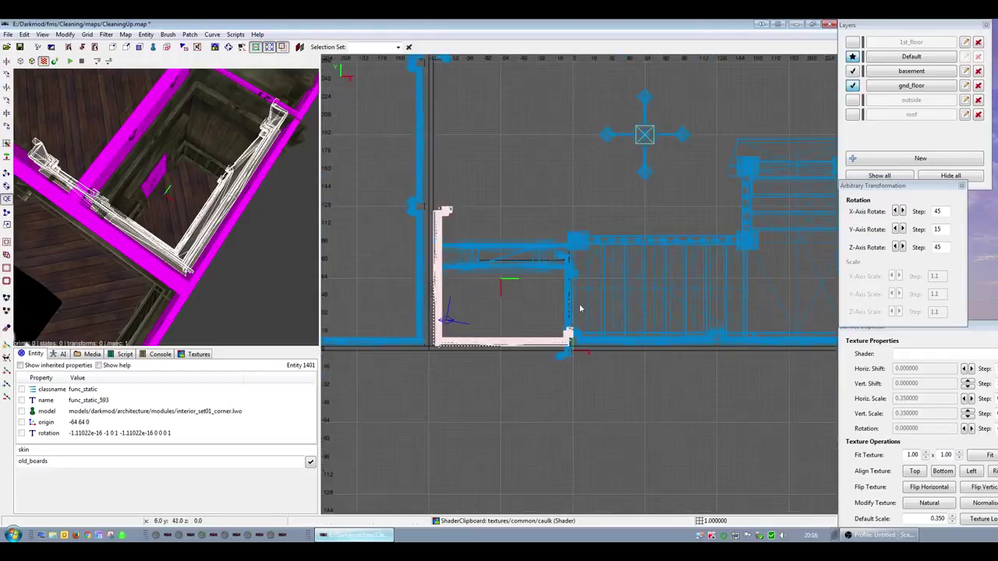
{"action": "right_click", "coordinate": [305, 267]}
{"action": "key", "text": "Escape"}
- Copy the staircase-side wall's model path, models/darkmod/architecture/modules/interior_set01_default.lwo, to the corner module on the enclosure's south and west sides
{"action": "left_click", "coordinate": [248, 160], "text": "shift"}
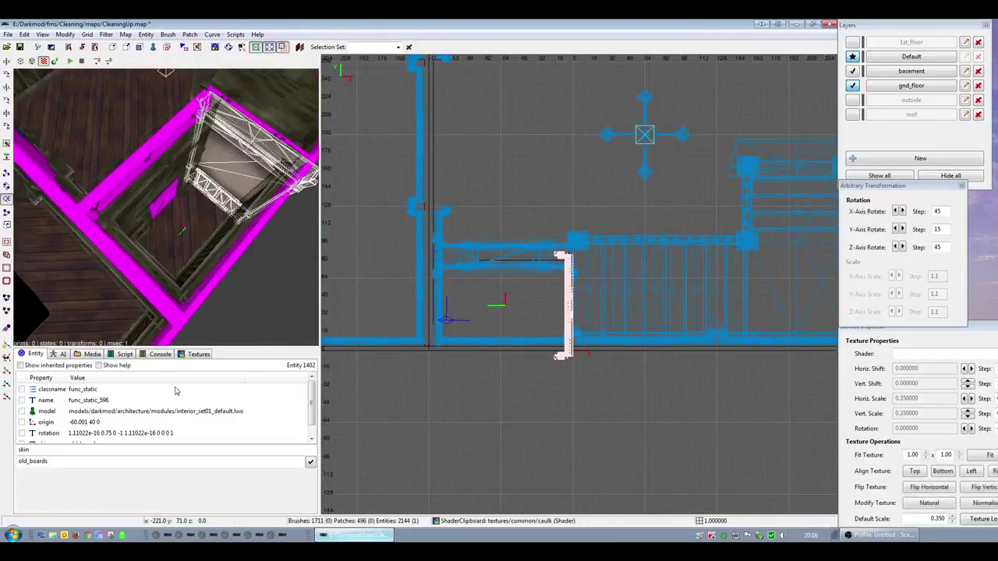
{"action": "left_click", "coordinate": [189, 411]}
{"action": "right_click", "coordinate": [200, 300]}
{"action": "right_click", "coordinate": [138, 252]}
{"action": "key", "text": "Escape"}
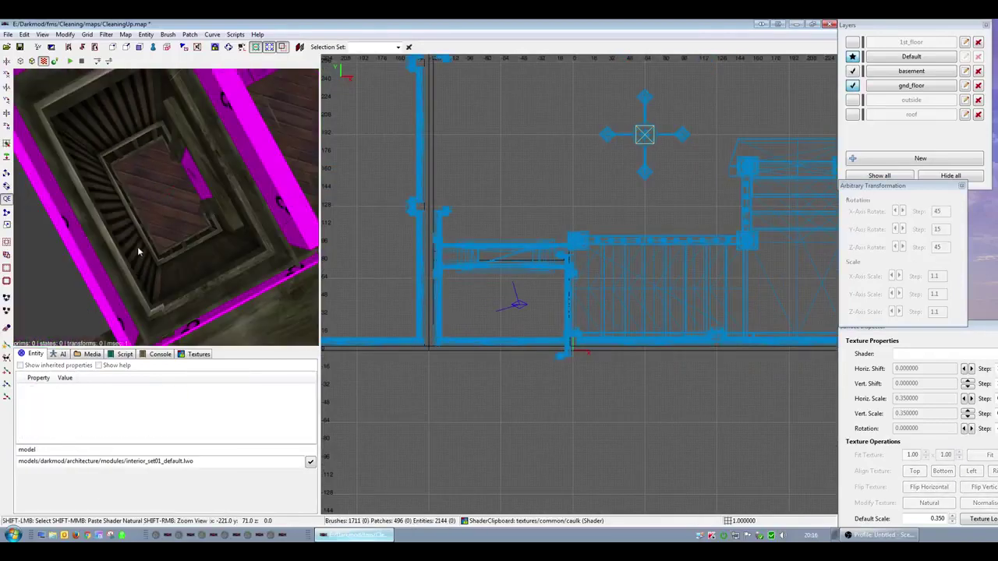
{"action": "left_click", "coordinate": [138, 251], "text": "shift"}
{"action": "left_click", "coordinate": [309, 462]}
{"action": "right_click_drag", "start_coordinate": [479, 335], "coordinate": [543, 336]}
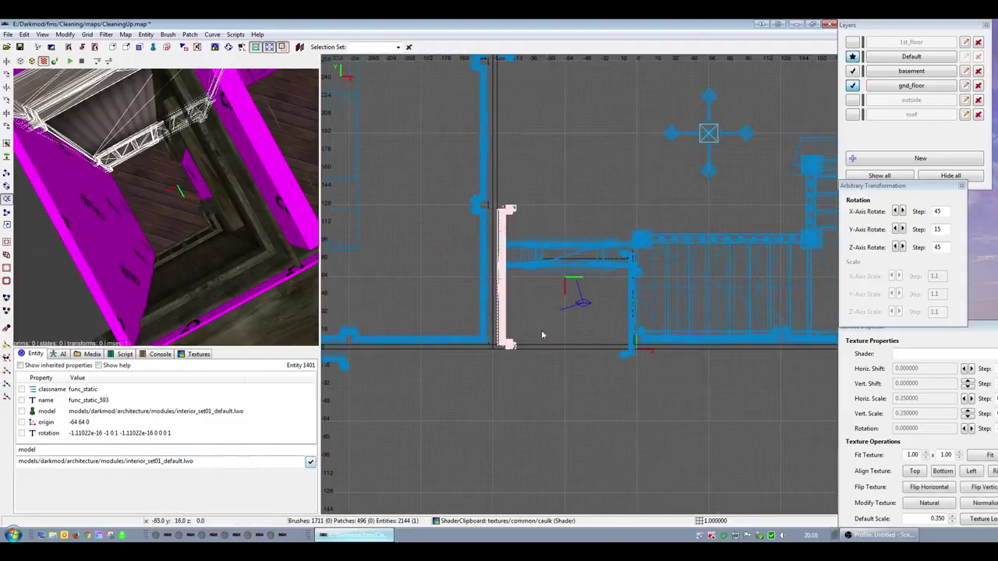
{"action": "right_click_drag", "start_coordinate": [354, 241], "coordinate": [407, 296]}
{"action": "key", "text": "Escape"}
- Duplicate the window wall module from the western room's south wall and place the copy at origin -64 64 0, along the enclosure's south side
{"action": "scroll", "coordinate": [469, 300], "scroll_direction": "down", "scroll_amount": 3}
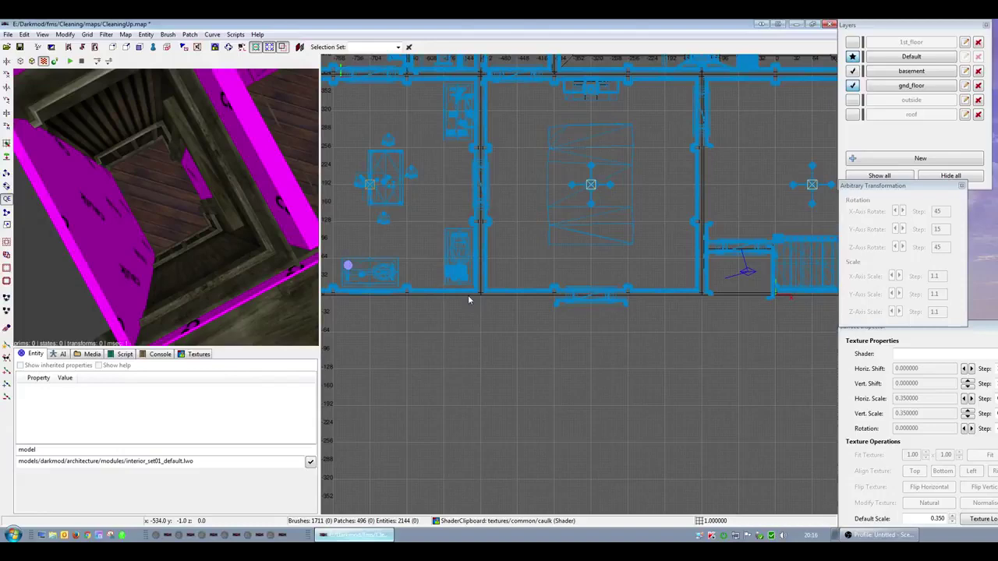
{"action": "left_click", "coordinate": [396, 293], "text": "shift"}
{"action": "key", "text": "space"}
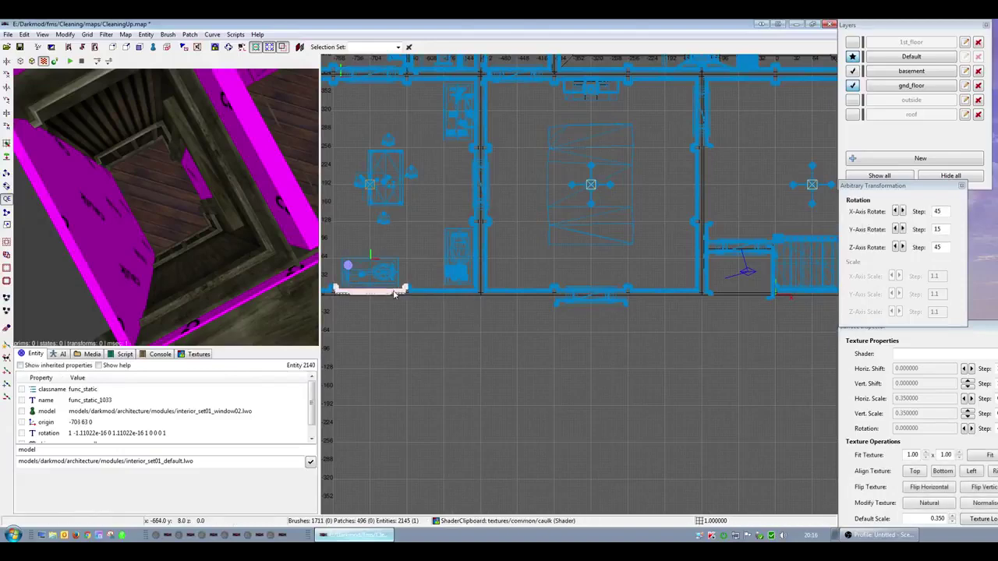
{"action": "left_click_drag", "start_coordinate": [397, 293], "coordinate": [791, 294]}
{"action": "scroll", "coordinate": [792, 295], "scroll_direction": "up", "scroll_amount": 2}
{"action": "mouse_move", "coordinate": [791, 294]}
{"action": "right_mouse_down"}
{"action": "mouse_move", "coordinate": [688, 309]}
{"action": "mouse_move", "coordinate": [520, 269]}
{"action": "mouse_move", "coordinate": [607, 304]}
{"action": "right_mouse_up"}
{"action": "scroll", "coordinate": [520, 269], "scroll_direction": "up", "scroll_amount": 3}
{"action": "scroll", "coordinate": [596, 302], "scroll_direction": "up", "scroll_amount": 3}
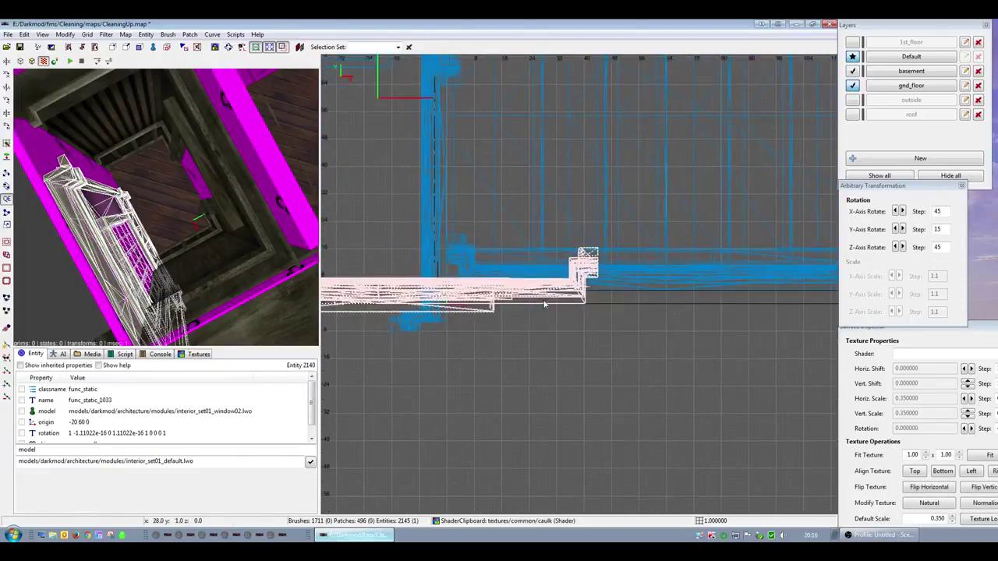
{"action": "left_click_drag", "start_coordinate": [545, 296], "coordinate": [401, 285]}
- Change the duplicated south wall module's model to models/darkmod/architecture/modules/interior_set01_default.lwo
{"action": "left_click", "coordinate": [311, 462]}
{"action": "right_click", "coordinate": [237, 265]}
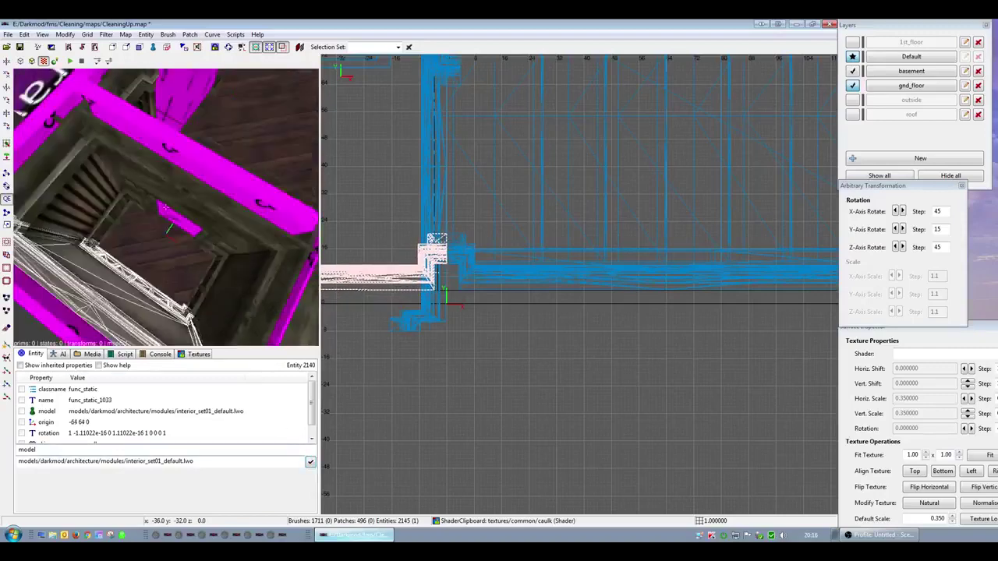
{"action": "right_click", "coordinate": [166, 207]}
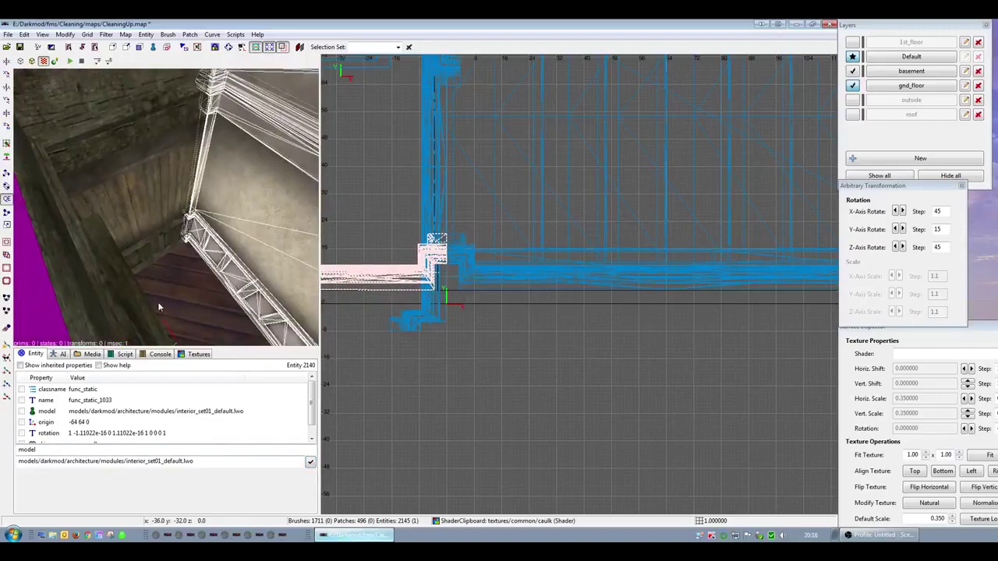
{"action": "key", "text": "Escape"}
- Copy the old_boards skin from the staircase-side wall module to the new south wall module
{"action": "left_click", "coordinate": [156, 221], "text": "shift"}
{"action": "scroll", "coordinate": [152, 433], "scroll_direction": "down", "scroll_amount": 1}
{"action": "left_click", "coordinate": [87, 434]}
{"action": "key", "text": "Escape"}
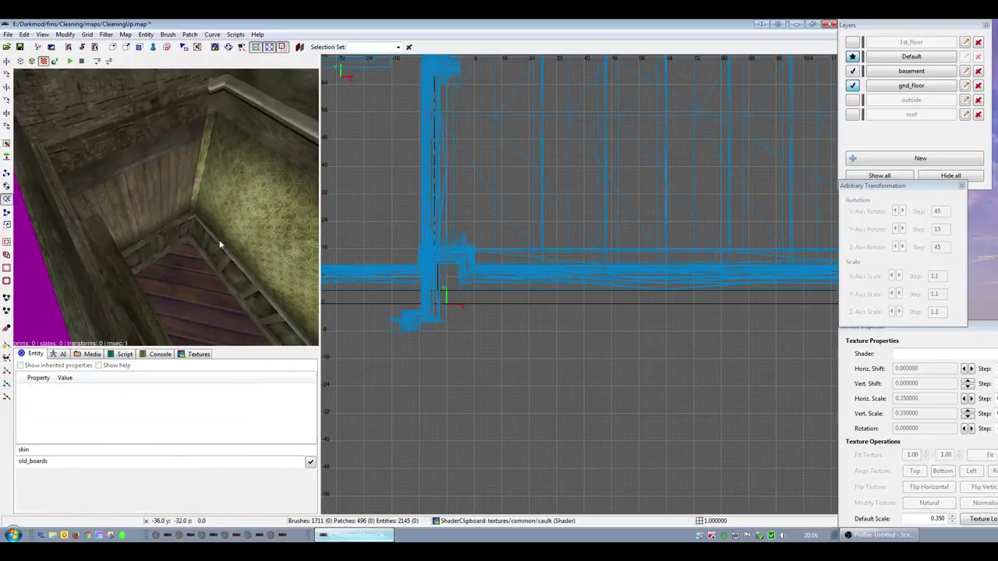
{"action": "left_click", "coordinate": [221, 243], "text": "shift"}
{"action": "left_click", "coordinate": [311, 462]}
{"action": "key", "text": "Escape"}
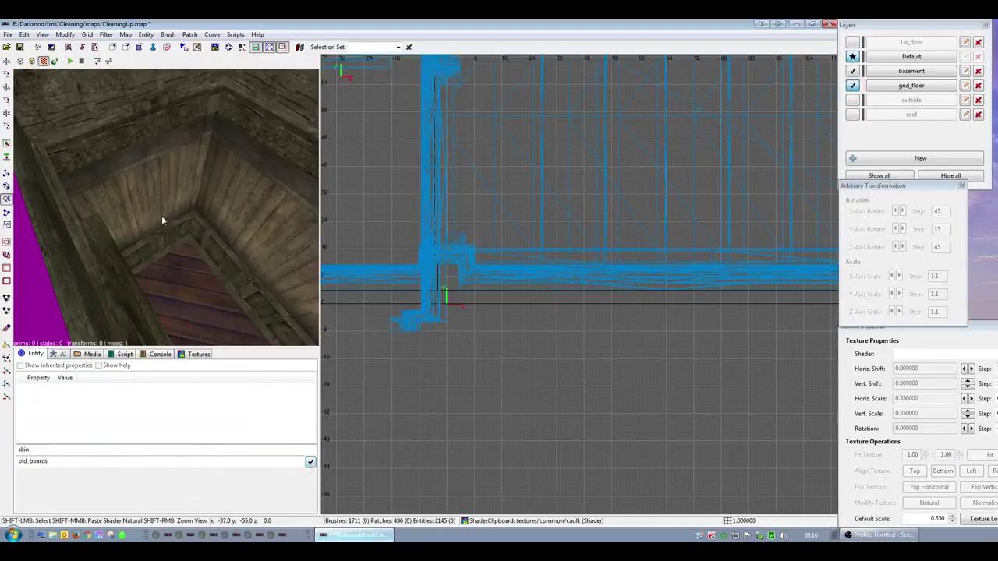
- Move the staircase-side wall module 1 unit west and check it from outside the enclosure
{"action": "left_click", "coordinate": [163, 220], "text": "shift"}
{"action": "right_click_drag", "start_coordinate": [496, 374], "coordinate": [619, 407]}
{"action": "scroll", "coordinate": [496, 374], "scroll_direction": "up", "scroll_amount": 2}
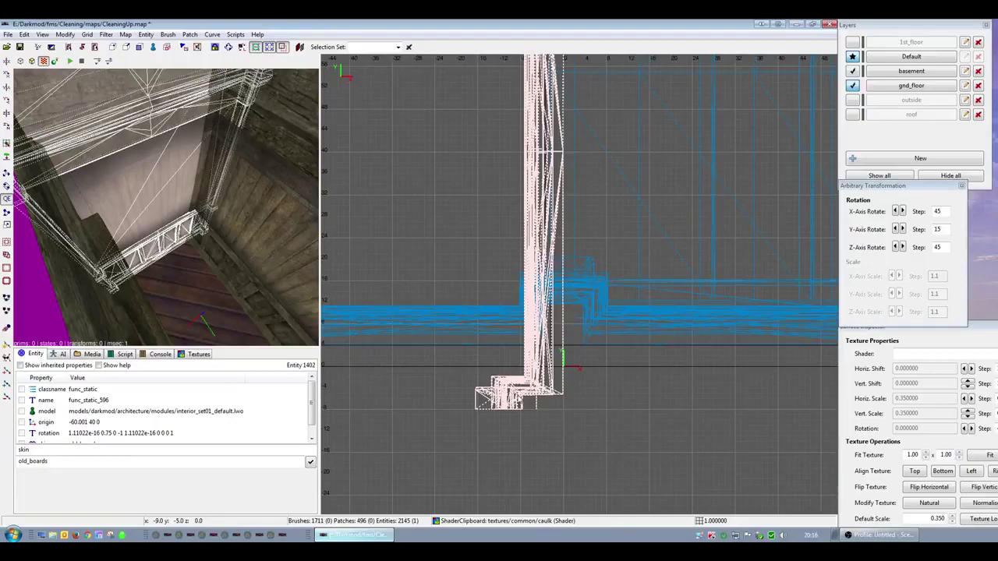
{"action": "left_click_drag", "start_coordinate": [540, 399], "coordinate": [534, 400]}
{"action": "key", "text": "Escape"}
{"action": "right_click", "coordinate": [249, 294]}
{"action": "key", "text": "Down"}
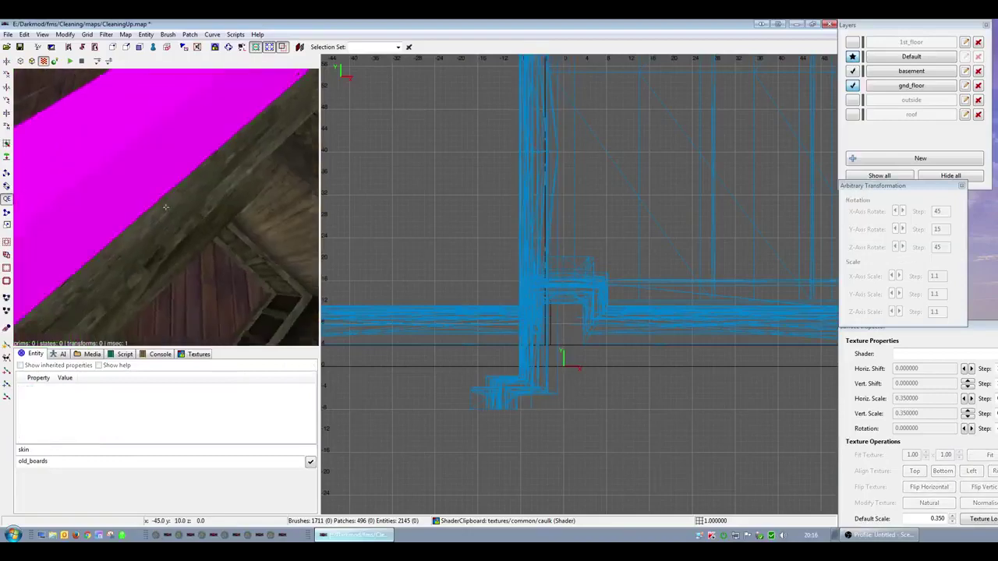
{"action": "right_click", "coordinate": [165, 204]}
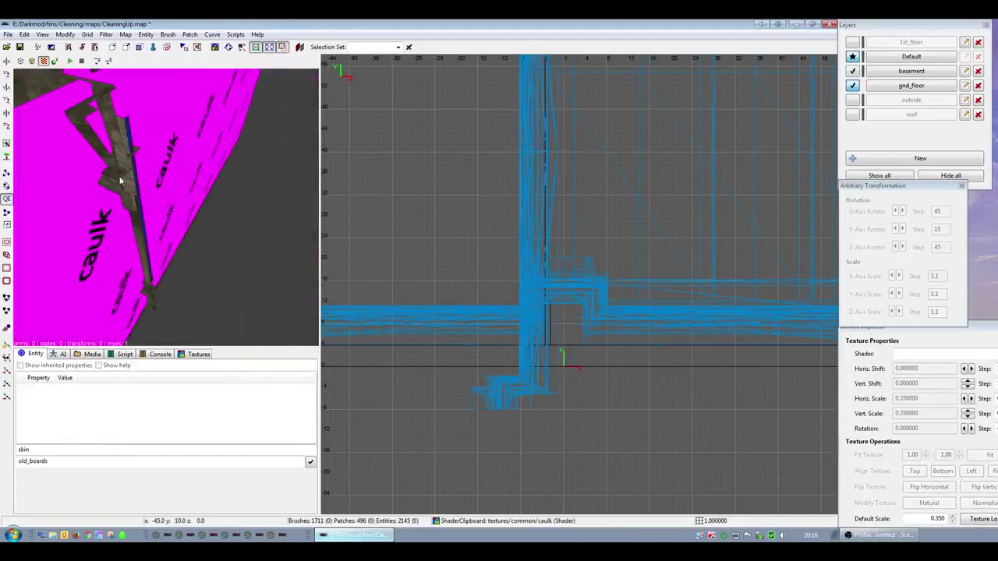
- Set the staircase-side wall module's rotation to 1.11022e-16 0.7 0 -1 1.11022e-16 0 0 0 1
{"action": "left_click", "coordinate": [120, 180], "text": "shift"}
{"action": "scroll", "coordinate": [501, 309], "scroll_direction": "down", "scroll_amount": 4}
{"action": "right_click_drag", "start_coordinate": [552, 339], "coordinate": [604, 328]}
{"action": "scroll", "coordinate": [552, 339], "scroll_direction": "up", "scroll_amount": 3}
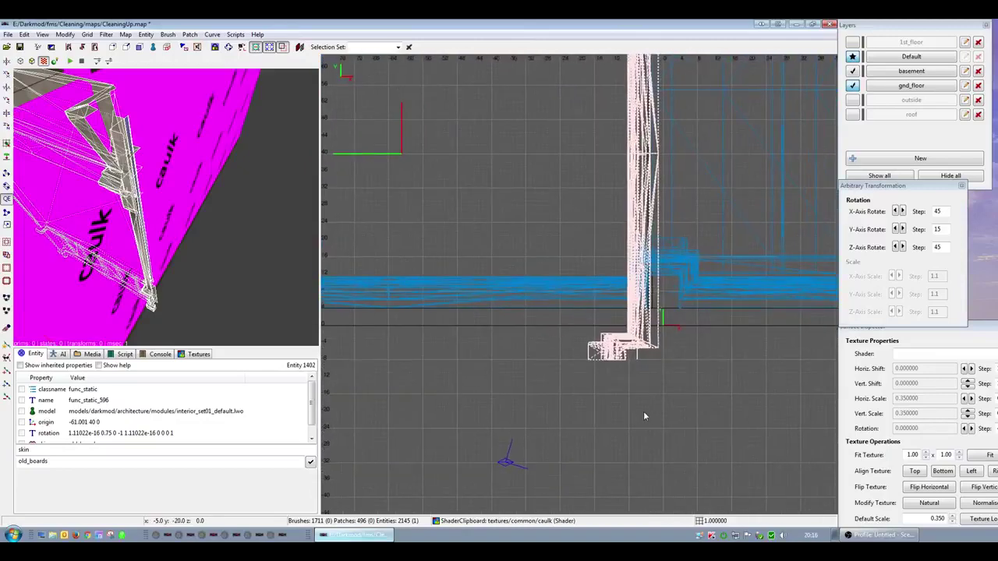
{"action": "scroll", "coordinate": [644, 415], "scroll_direction": "down", "scroll_amount": 4}
{"action": "scroll", "coordinate": [641, 413], "scroll_direction": "up", "scroll_amount": 2}
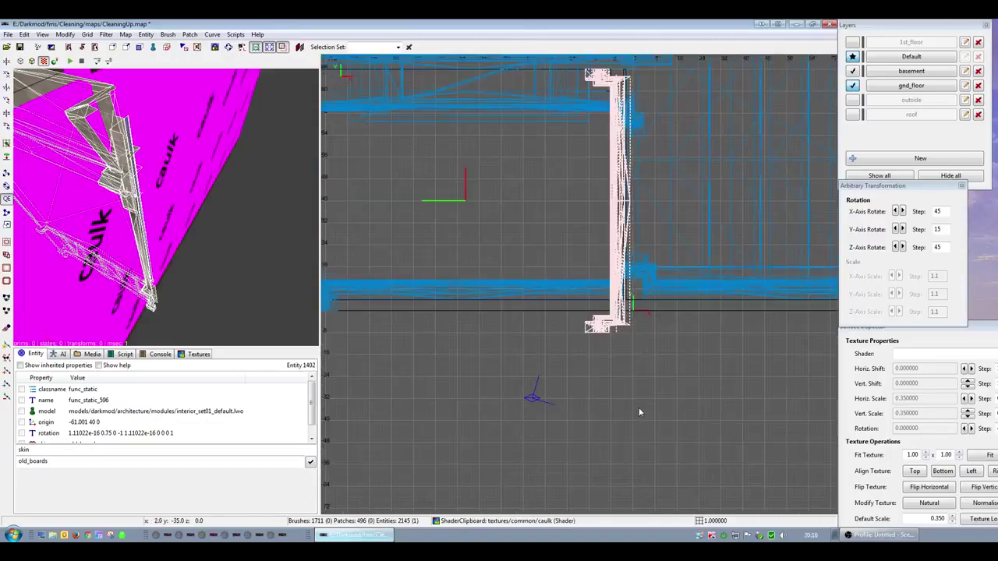
{"action": "left_click", "coordinate": [110, 434]}
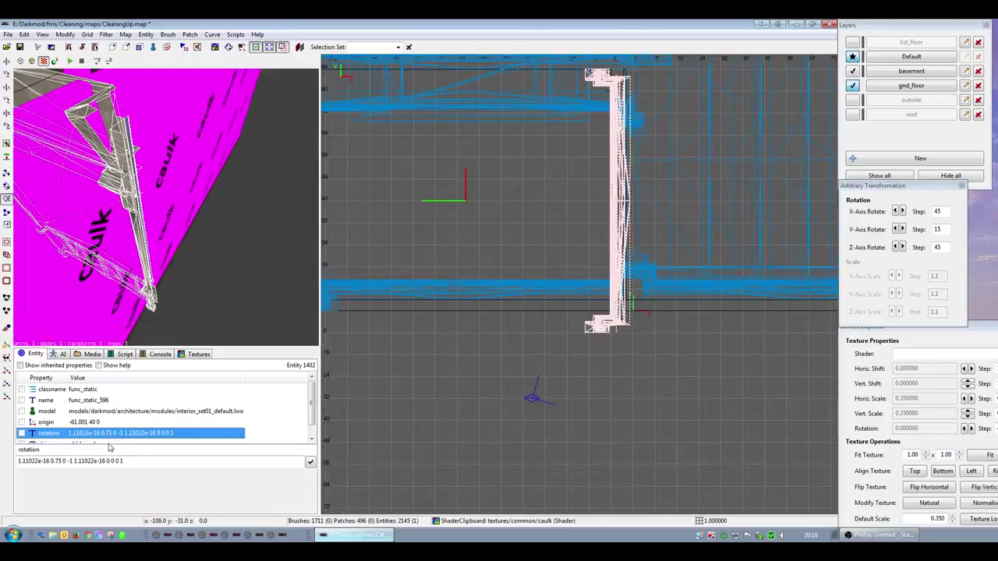
{"action": "left_click", "coordinate": [60, 462]}
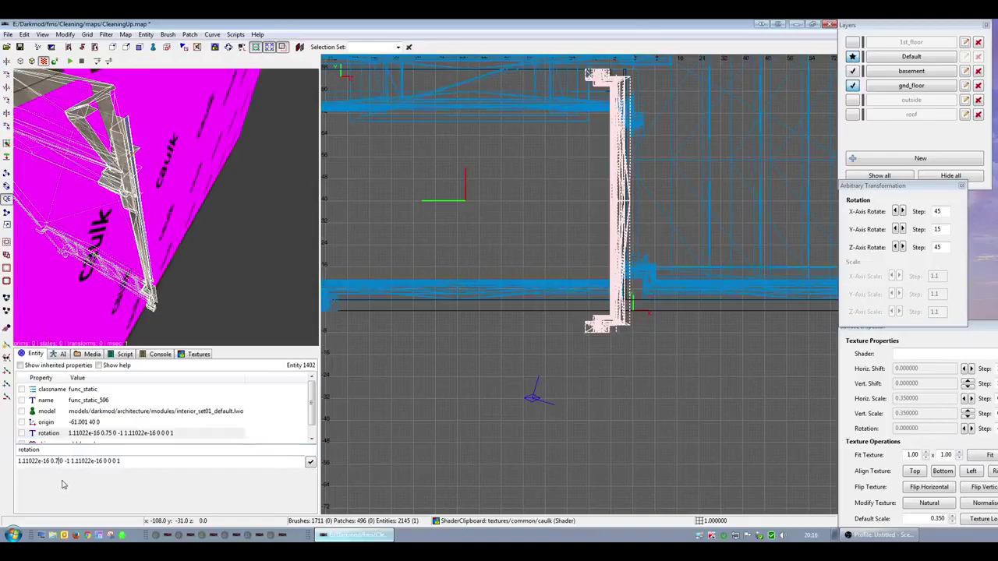
{"action": "key", "text": "Return"}
- Move the staircase-side wall module 3 units north to origin y 43 and deselect it
{"action": "scroll", "coordinate": [538, 464], "scroll_direction": "up", "scroll_amount": 6}
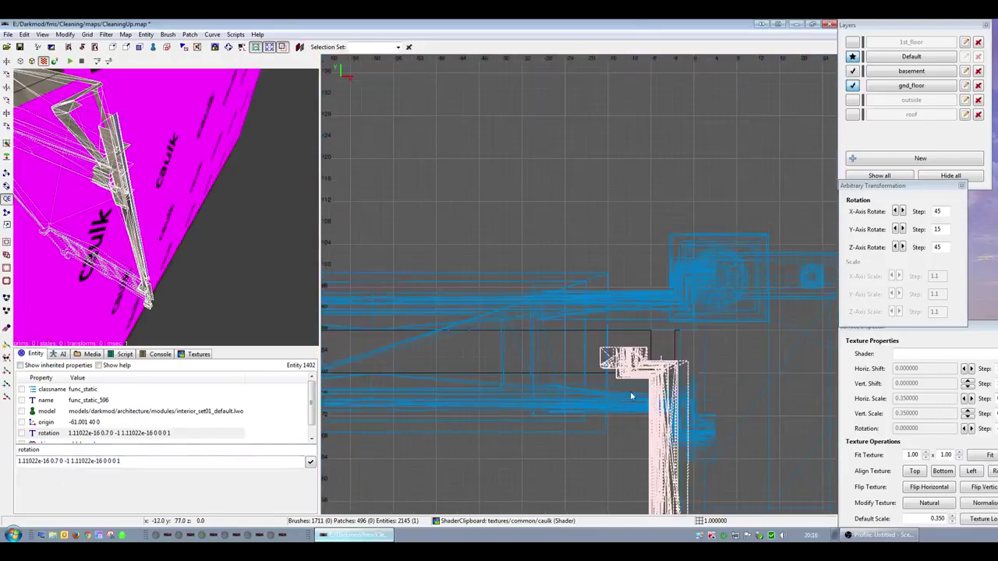
{"action": "left_click_drag", "start_coordinate": [631, 373], "coordinate": [630, 358]}
{"action": "right_click_drag", "start_coordinate": [637, 438], "coordinate": [617, 286]}
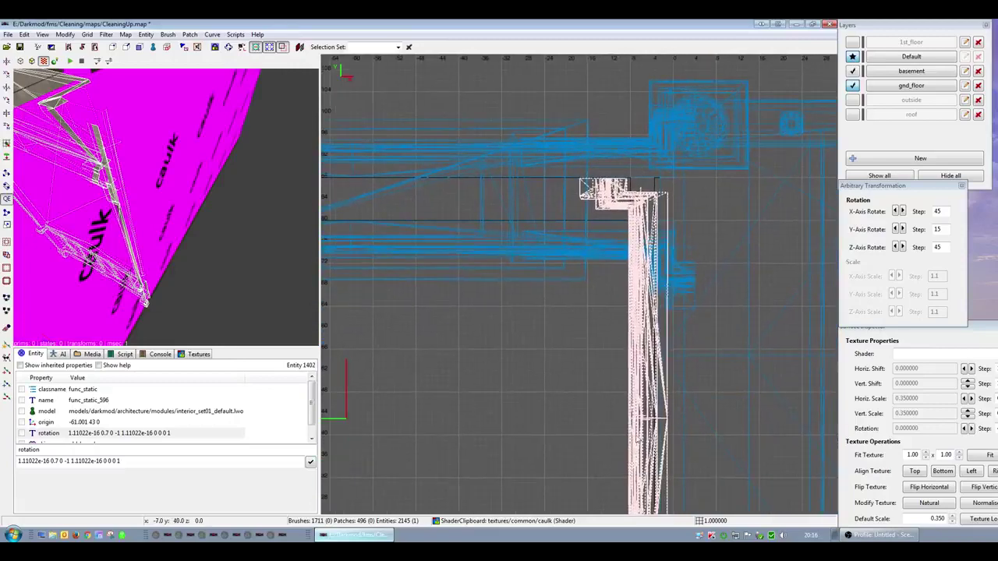
{"action": "right_click_drag", "start_coordinate": [637, 438], "coordinate": [629, 458]}
{"action": "scroll", "coordinate": [625, 454], "scroll_direction": "down", "scroll_amount": 2}
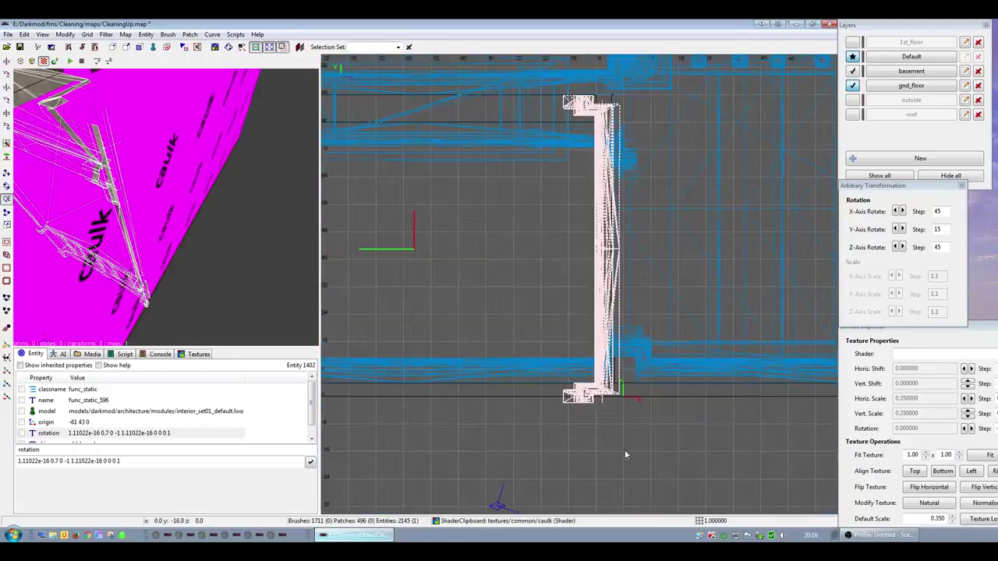
{"action": "key", "text": "Escape"}
- Examine the enclosure's west wall module from inside and from above, including its edges and panel area
{"action": "right_click", "coordinate": [139, 250]}
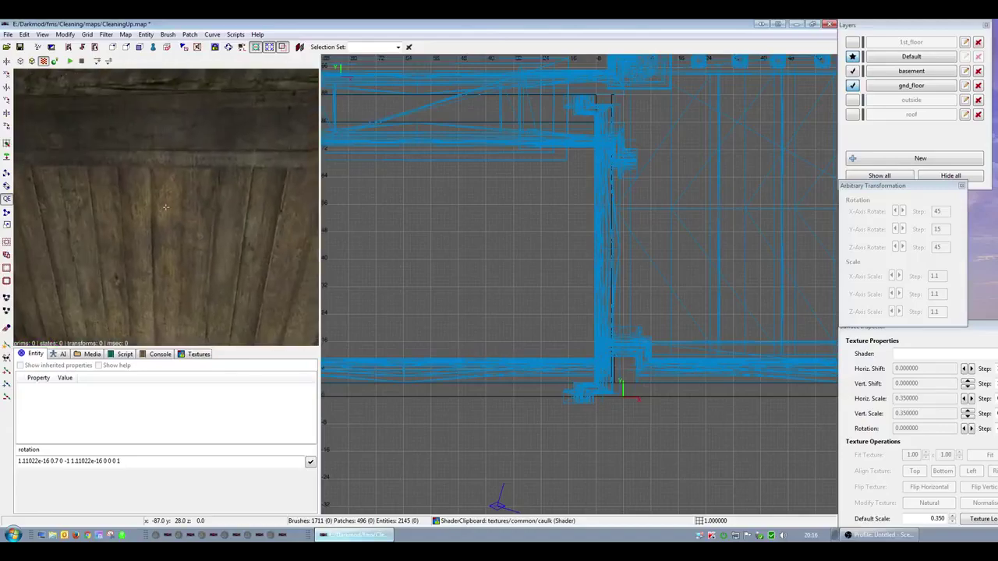
{"action": "left_click", "coordinate": [165, 206]}
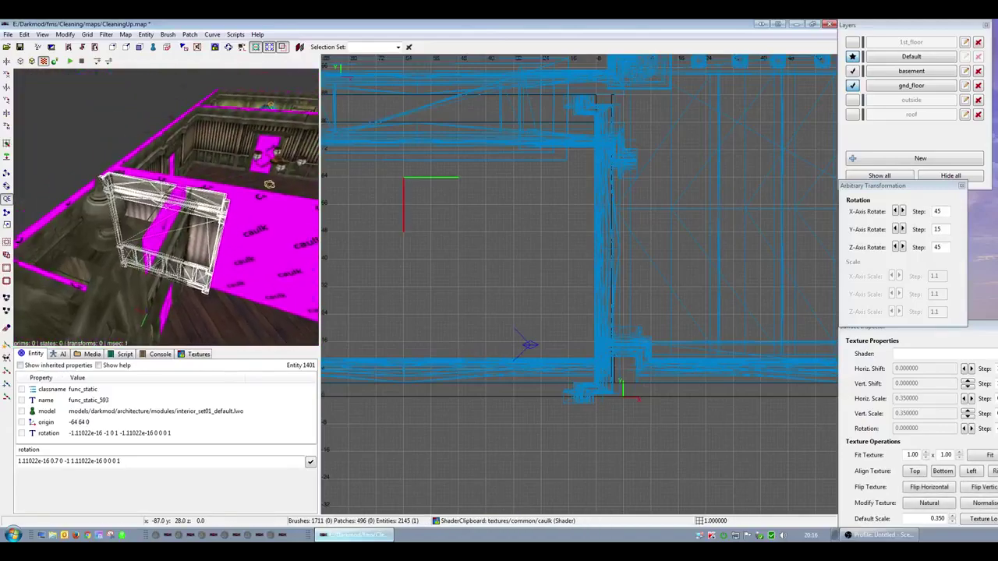
{"action": "key", "text": "Up"}
{"action": "key", "text": "Down"}
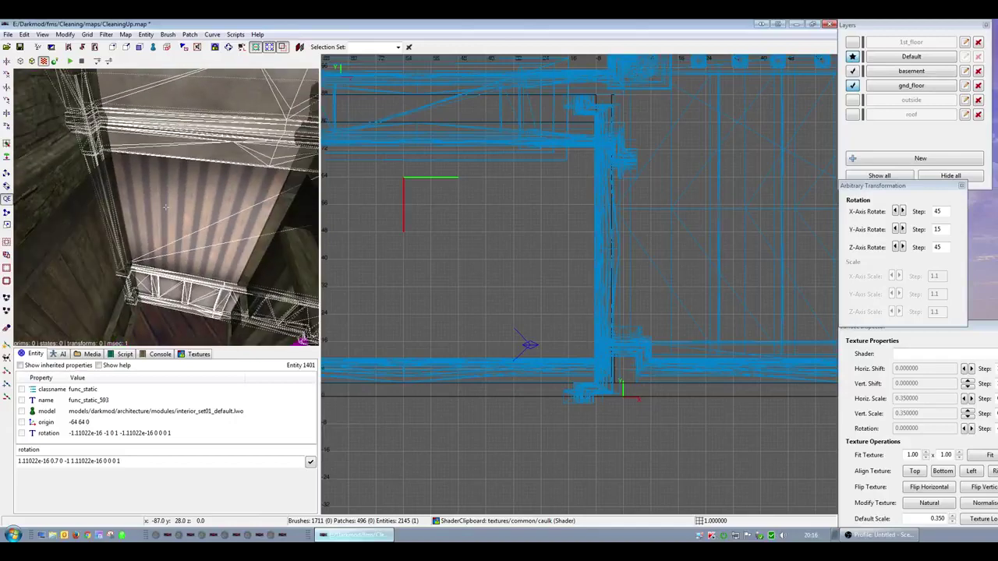
{"action": "right_click", "coordinate": [165, 207]}
{"action": "right_click", "coordinate": [277, 202]}
{"action": "key", "text": "Down"}
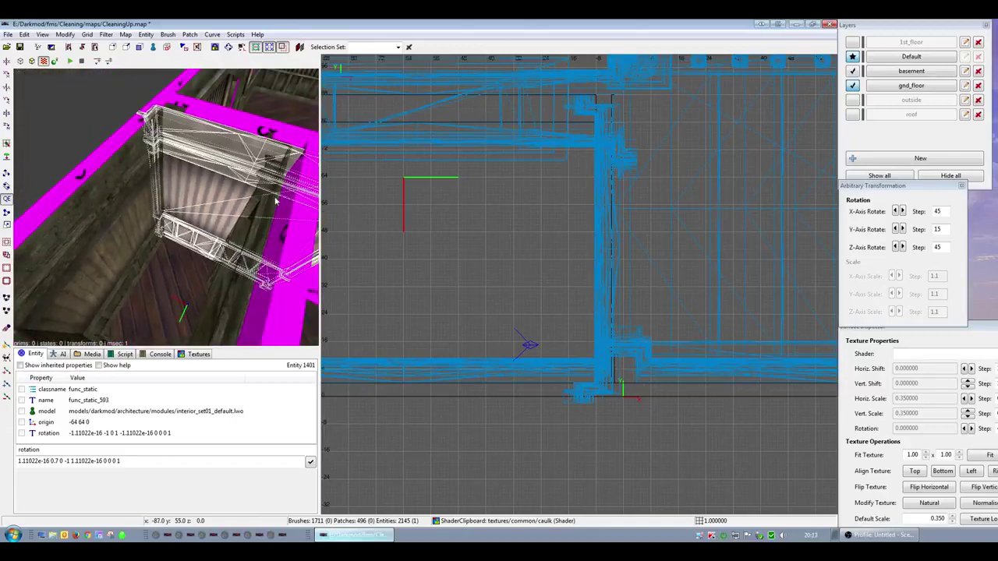
{"action": "key", "text": "Escape"}
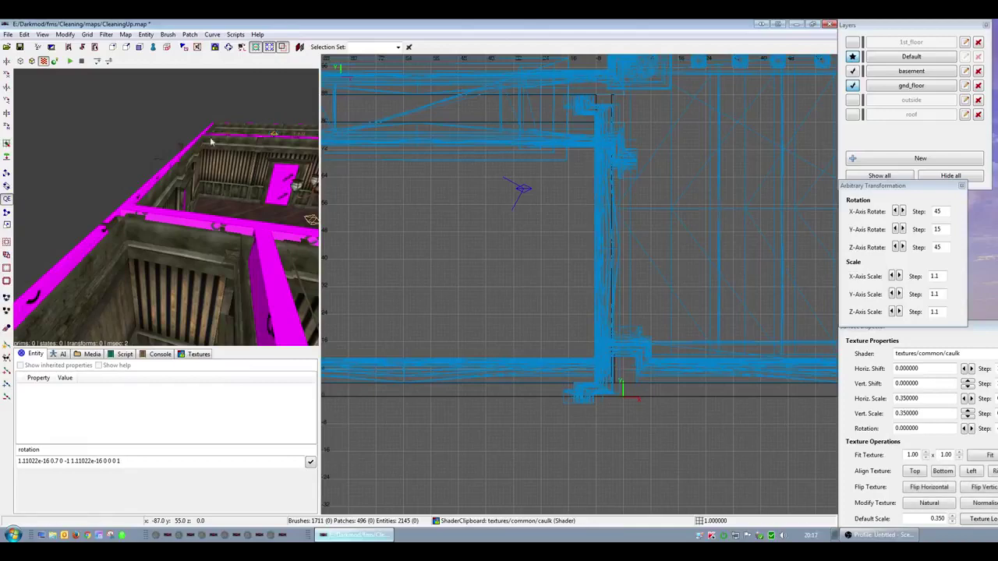
- Create a decal patch from the caulk face behind the west wall module and move it 4 units east to x -120
{"action": "left_click", "coordinate": [300, 47]}
{"action": "scroll", "coordinate": [511, 278], "scroll_direction": "down", "scroll_amount": 2}
{"action": "right_click_drag", "start_coordinate": [512, 277], "coordinate": [675, 277]}
{"action": "scroll", "coordinate": [511, 274], "scroll_direction": "up", "scroll_amount": 3}
{"action": "left_click_drag", "start_coordinate": [500, 307], "coordinate": [516, 306]}
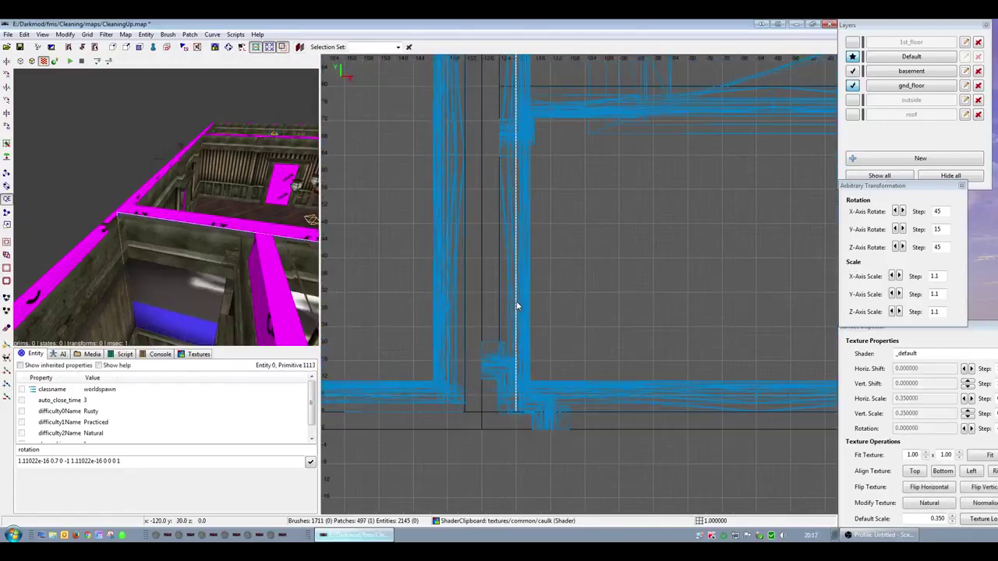
- Shorten the decal patch at its north end to y 80, where the enclosure's north wall cavity starts
{"action": "scroll", "coordinate": [518, 303], "scroll_direction": "down", "scroll_amount": 4}
{"action": "key", "text": "ctrl+Tab"}
{"action": "key", "text": "ctrl+Tab"}
{"action": "scroll", "coordinate": [551, 265], "scroll_direction": "down", "scroll_amount": 2}
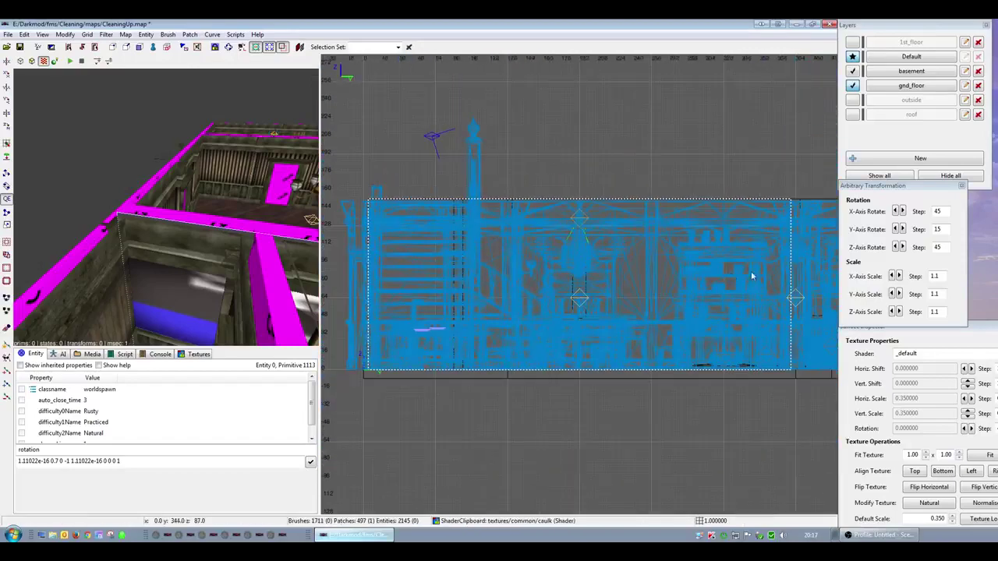
{"action": "left_click_drag", "start_coordinate": [785, 278], "coordinate": [460, 267]}
{"action": "key", "text": "ctrl+Tab"}
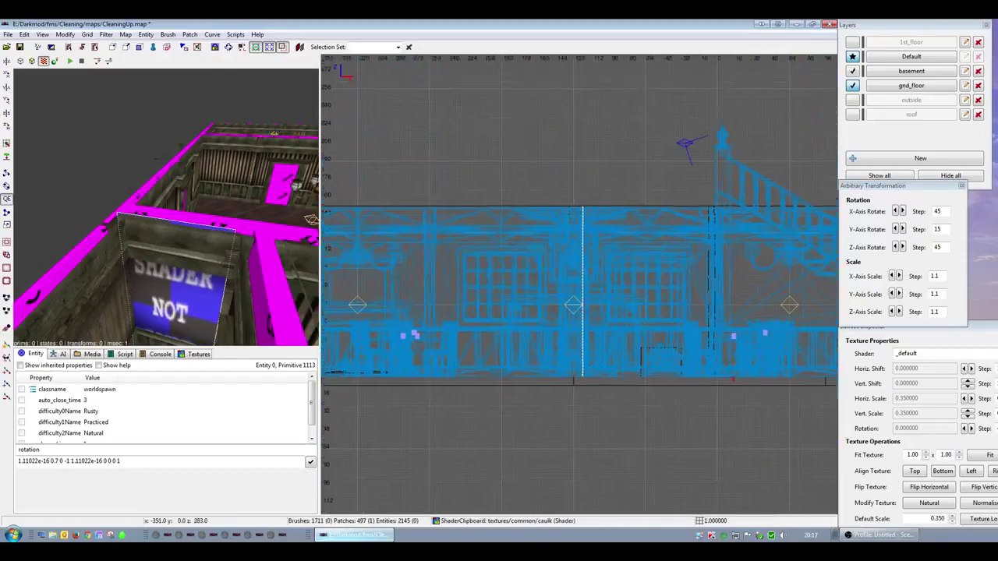
{"action": "scroll", "coordinate": [539, 269], "scroll_direction": "up", "scroll_amount": 5}
{"action": "scroll", "coordinate": [543, 269], "scroll_direction": "down", "scroll_amount": 2}
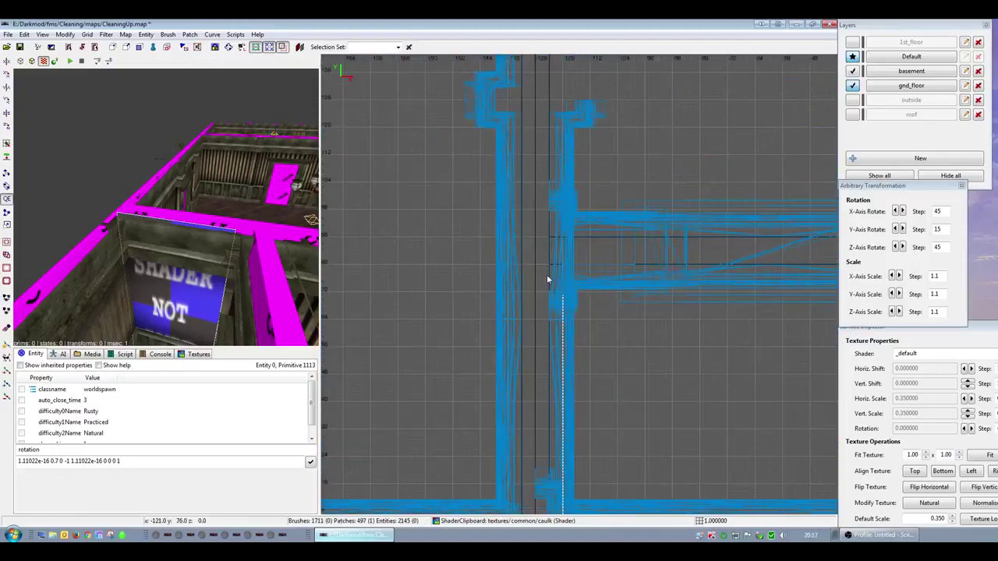
{"action": "left_click_drag", "start_coordinate": [542, 249], "coordinate": [544, 230]}
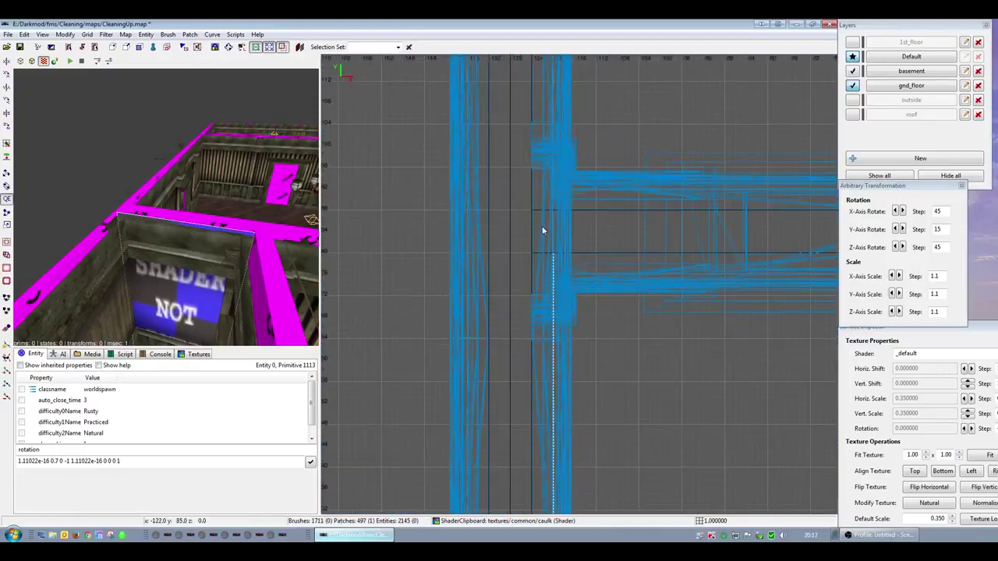
- Trim the decal patch to the west module's panel height, raising its lower edge and lowering its upper edge to z 120
{"action": "right_click", "coordinate": [183, 254]}
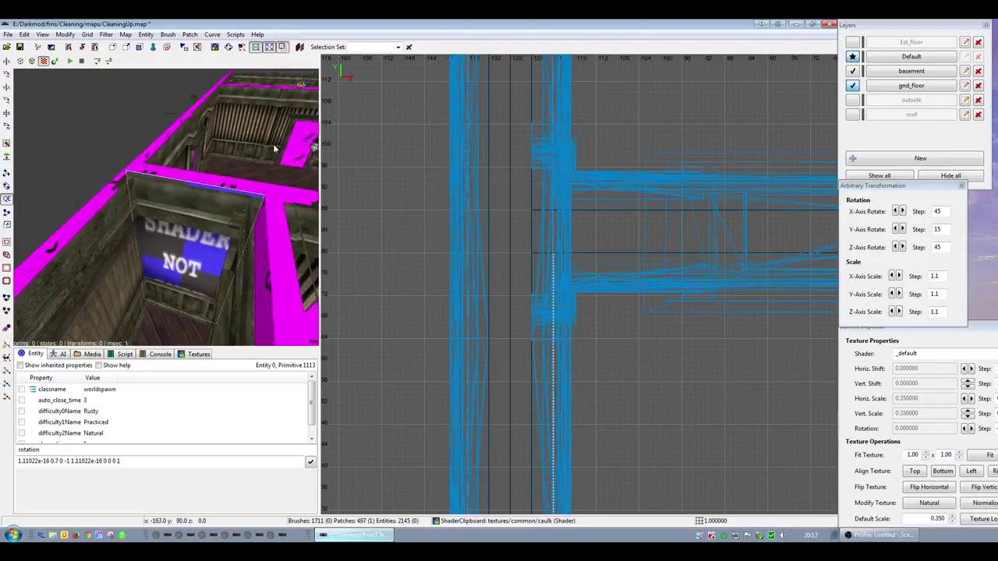
{"action": "key", "text": "ctrl+Tab"}
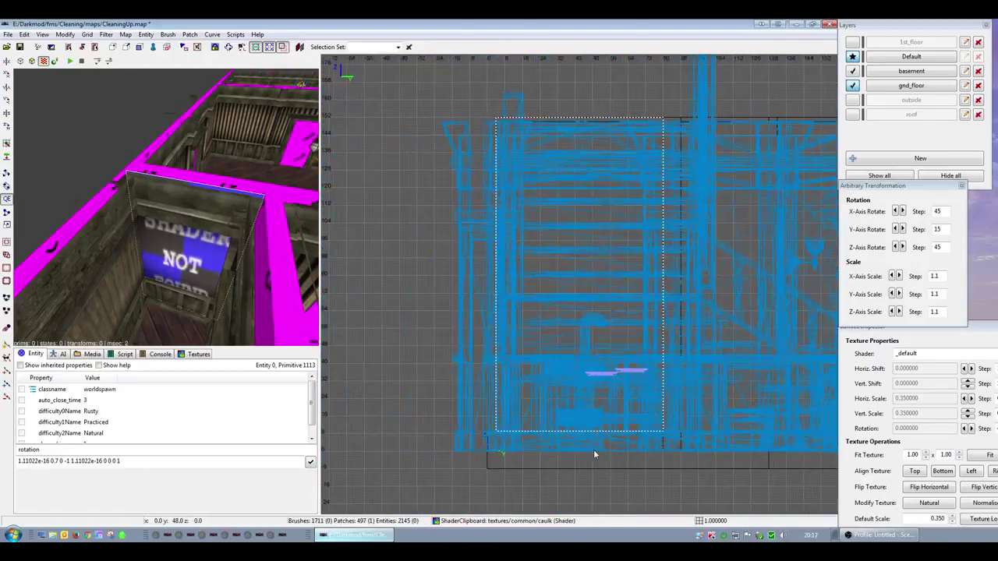
{"action": "left_click_drag", "start_coordinate": [594, 451], "coordinate": [594, 376]}
{"action": "scroll", "coordinate": [600, 371], "scroll_direction": "up", "scroll_amount": 3}
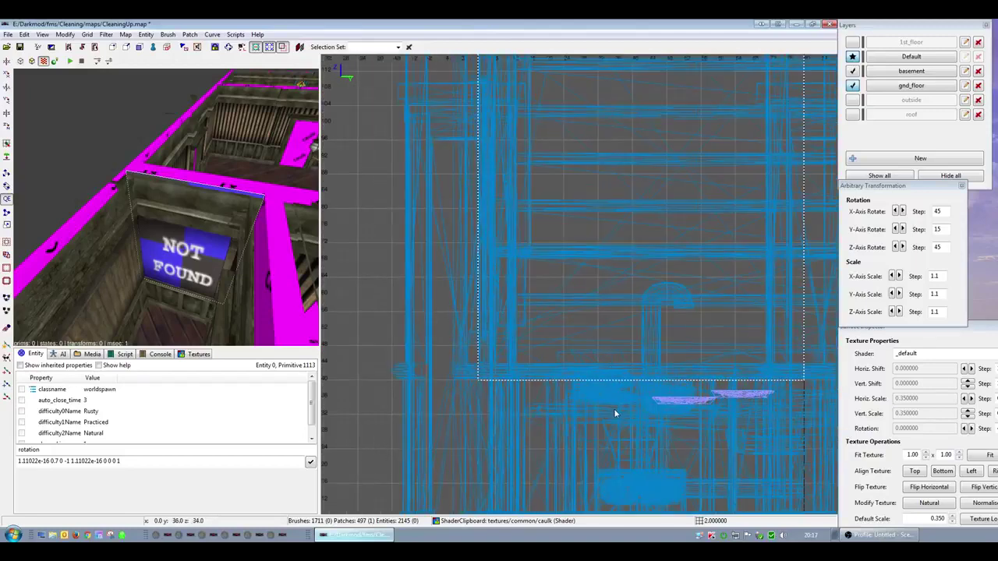
{"action": "left_click_drag", "start_coordinate": [615, 411], "coordinate": [612, 393]}
{"action": "right_click_drag", "start_coordinate": [612, 393], "coordinate": [641, 183]}
{"action": "left_click_drag", "start_coordinate": [647, 111], "coordinate": [640, 185]}
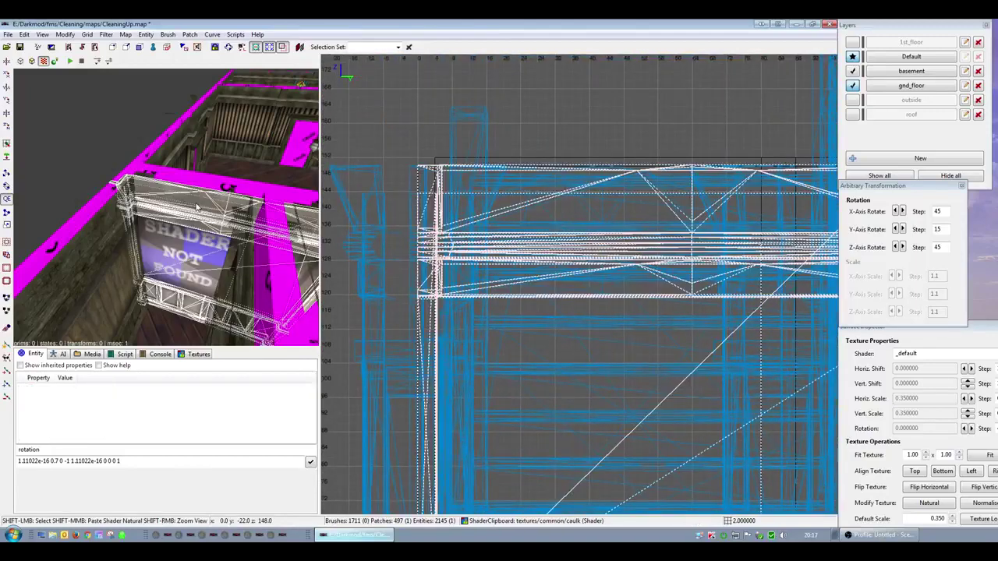
{"action": "left_click_drag", "start_coordinate": [644, 213], "coordinate": [641, 264]}
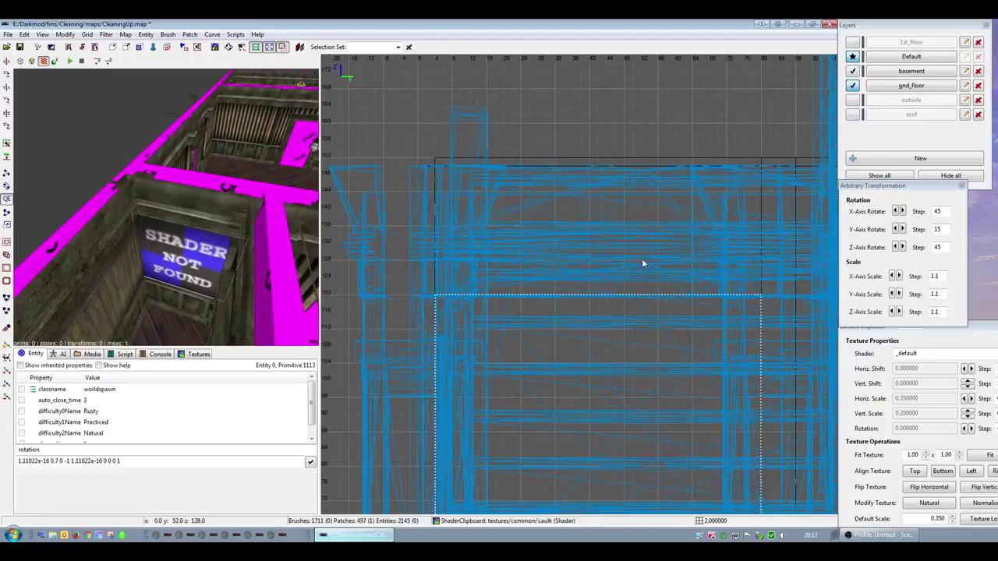
- Check the decal patch's side edges against the west module's frame from inside the enclosure and from the top view
{"action": "right_click", "coordinate": [120, 232]}
{"action": "key", "text": "Up"}
{"action": "right_click", "coordinate": [120, 231]}
{"action": "key", "text": "ctrl+Tab"}
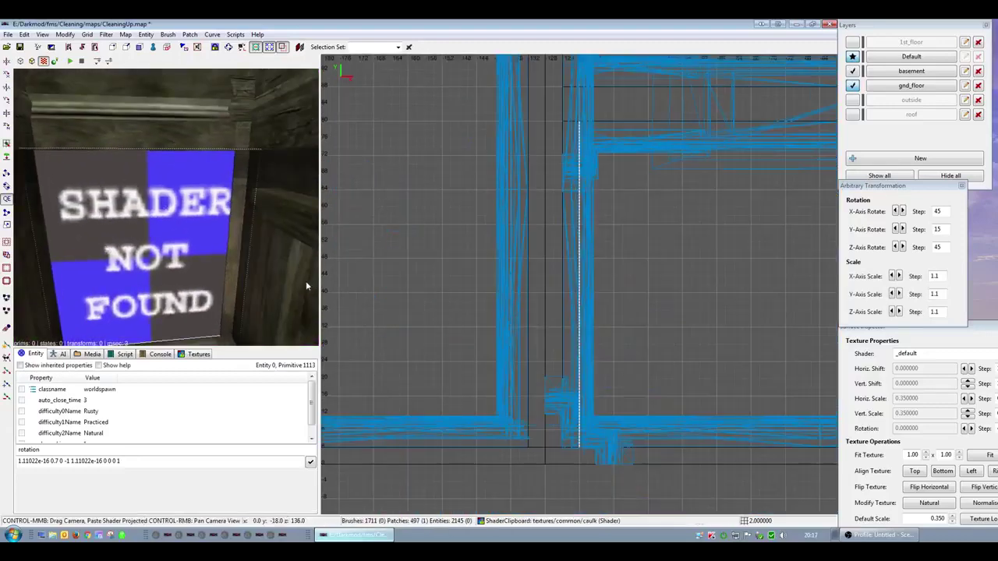
{"action": "right_click", "coordinate": [304, 419]}
{"action": "right_click_drag", "start_coordinate": [583, 219], "coordinate": [586, 365]}
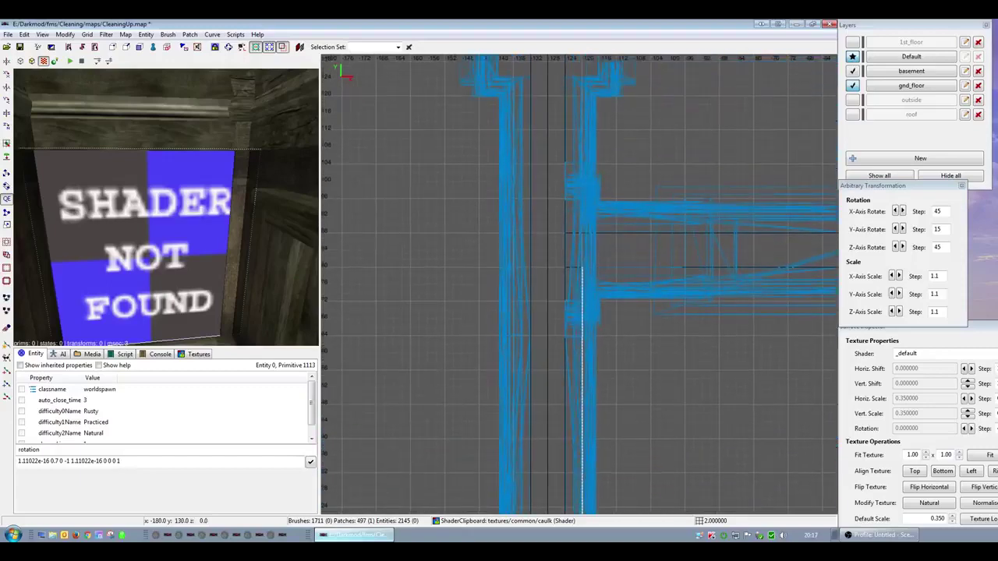
{"action": "scroll", "coordinate": [581, 197], "scroll_direction": "up", "scroll_amount": 5}
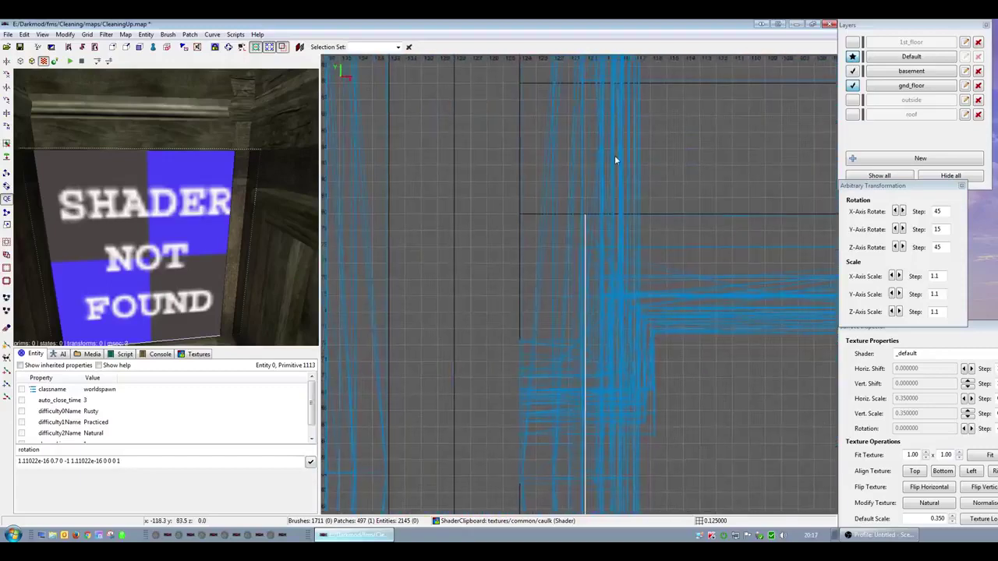
{"action": "key", "text": "space"}
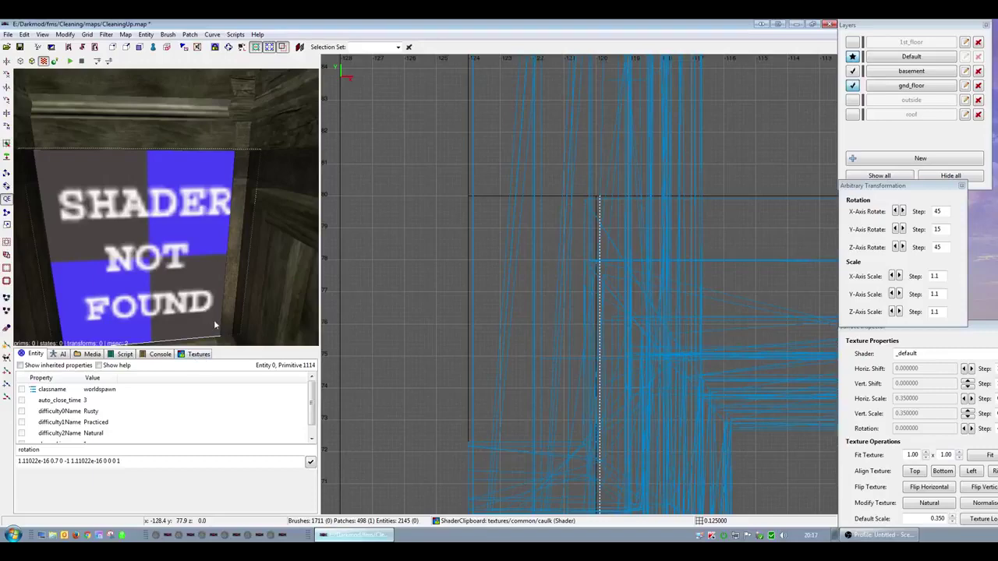
{"action": "scroll", "coordinate": [604, 334], "scroll_direction": "down", "scroll_amount": 4}
{"action": "key", "text": "ctrl+z"}
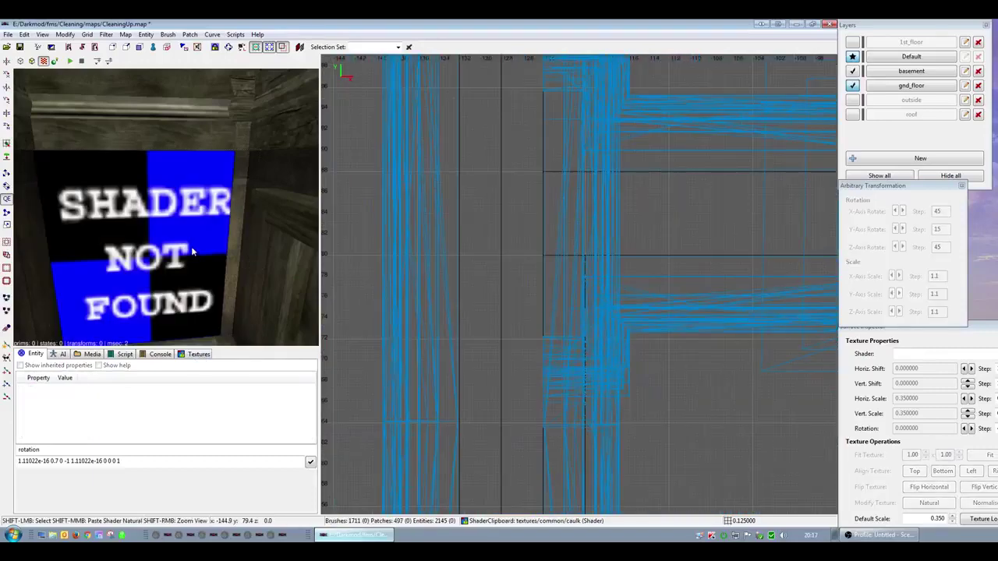
- Trim the decal patch's north edge to y 72 and its south edge to y 7
{"action": "left_click_drag", "start_coordinate": [579, 230], "coordinate": [577, 315]}
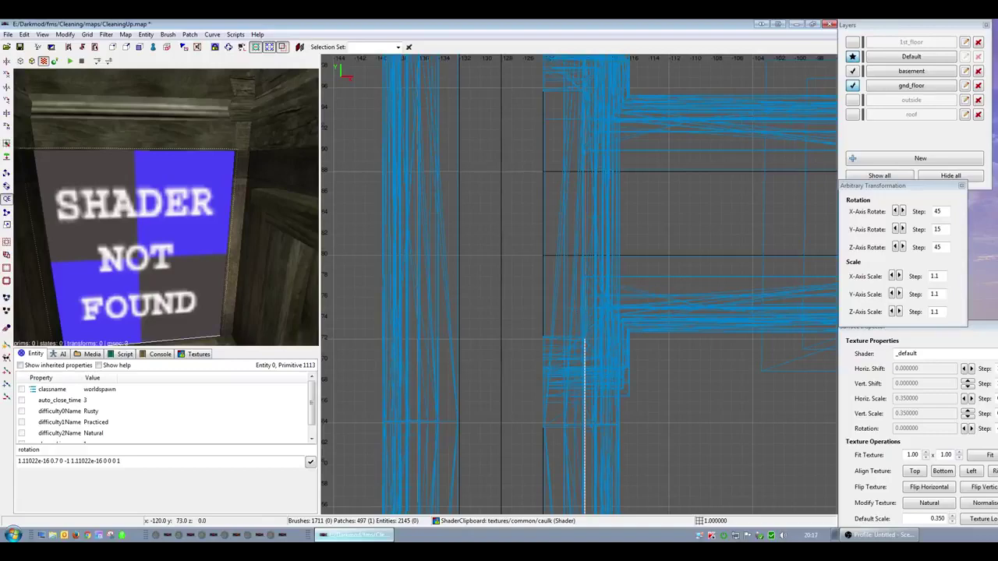
{"action": "right_click_drag", "start_coordinate": [584, 329], "coordinate": [580, 62]}
{"action": "right_click_drag", "start_coordinate": [582, 348], "coordinate": [589, 398]}
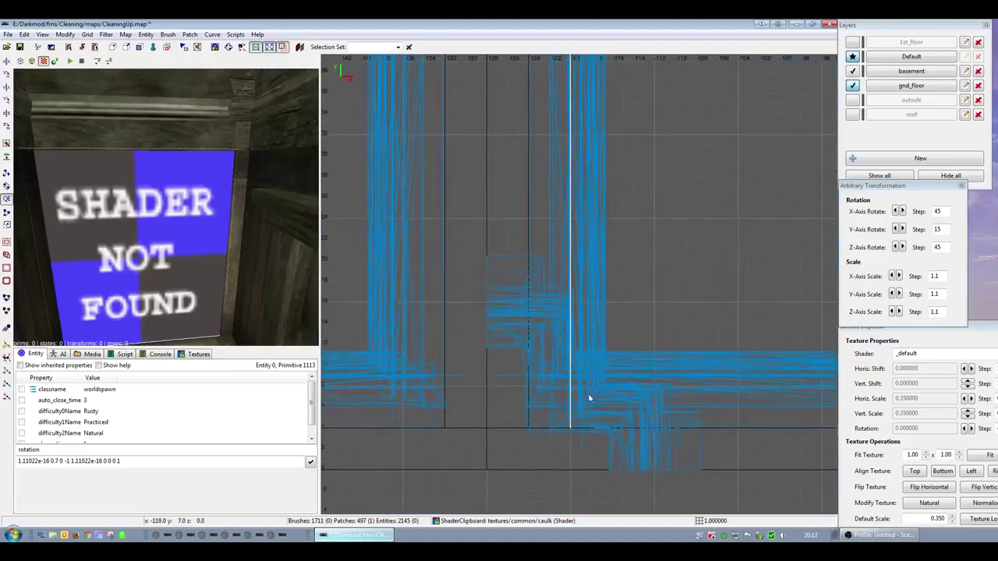
{"action": "left_click_drag", "start_coordinate": [567, 450], "coordinate": [569, 415]}
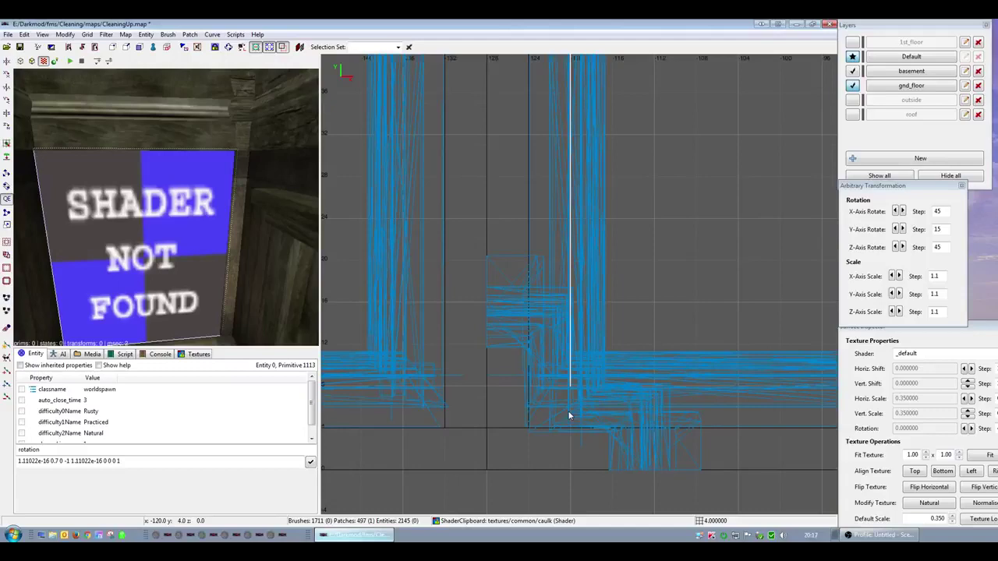
{"action": "key", "text": "Up"}
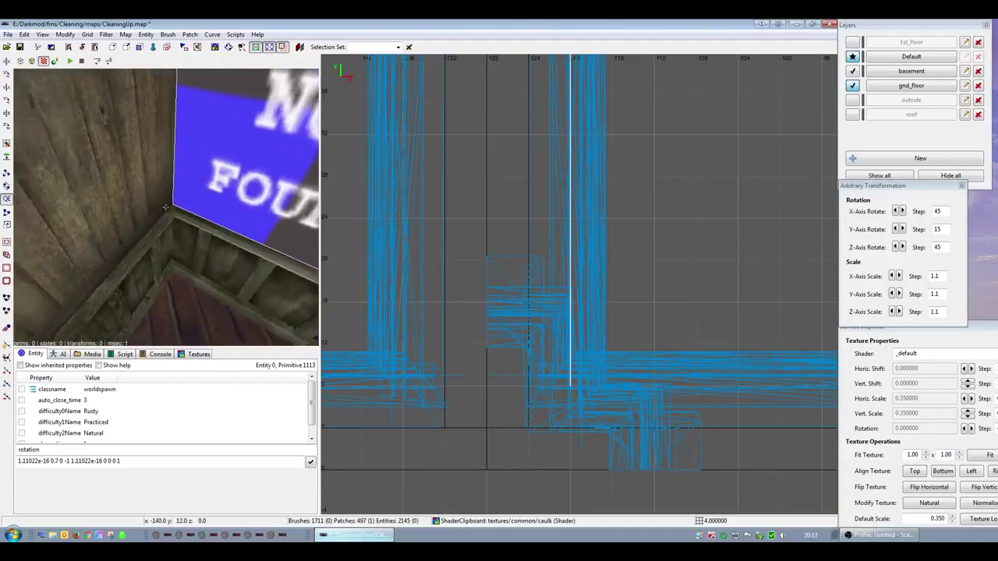
{"action": "scroll", "coordinate": [624, 416], "scroll_direction": "up", "scroll_amount": 2}
{"action": "key", "text": "1"}
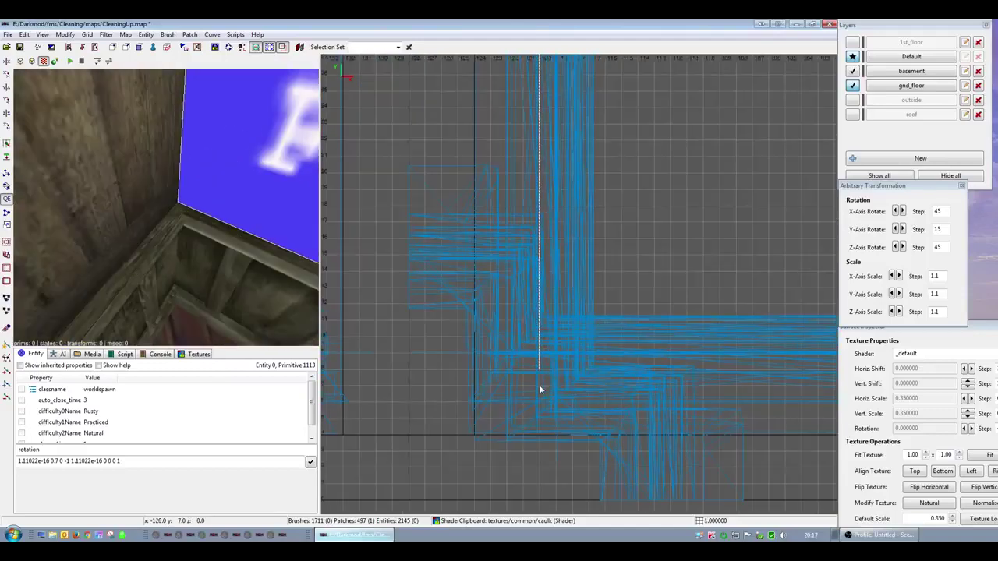
{"action": "left_click_drag", "start_coordinate": [540, 387], "coordinate": [538, 402]}
- Apply the gen_old_boards texture to the decal patch and check how it lines up with the adjoining wall
{"action": "right_click", "coordinate": [265, 312]}
{"action": "key", "text": "Down"}
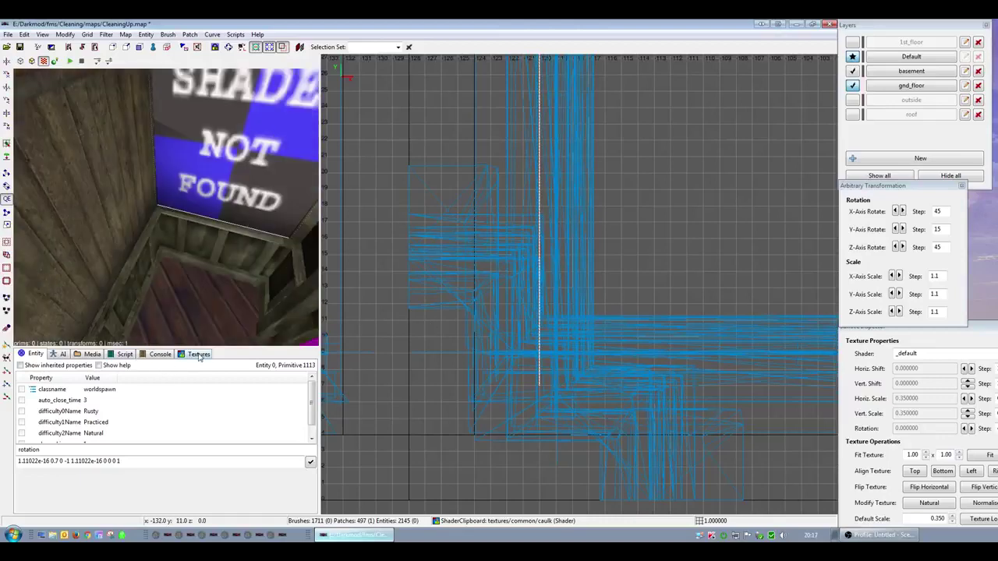
{"action": "left_click", "coordinate": [199, 355]}
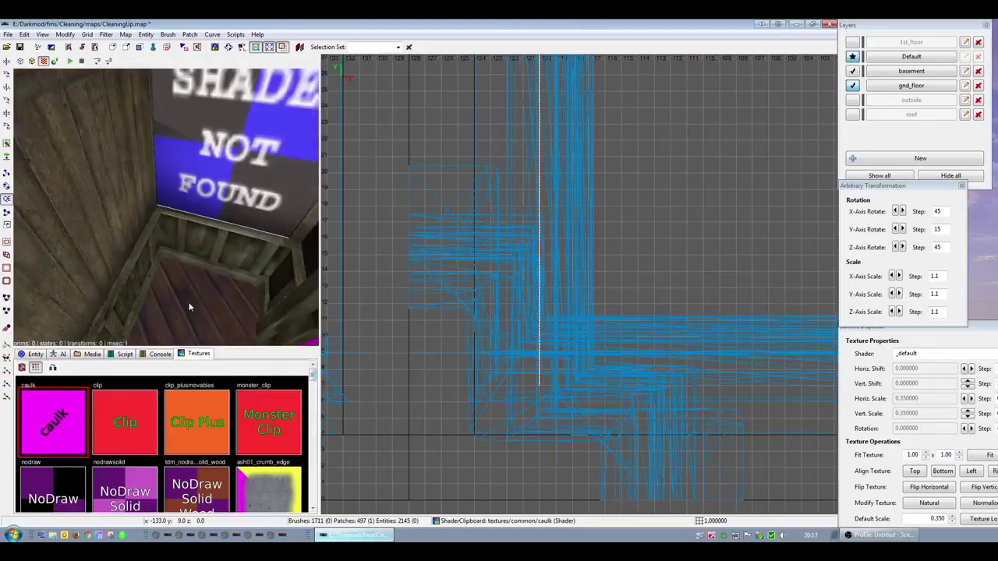
{"action": "left_click_drag", "start_coordinate": [313, 374], "coordinate": [312, 497]}
{"action": "scroll", "coordinate": [203, 470], "scroll_direction": "up", "scroll_amount": 5}
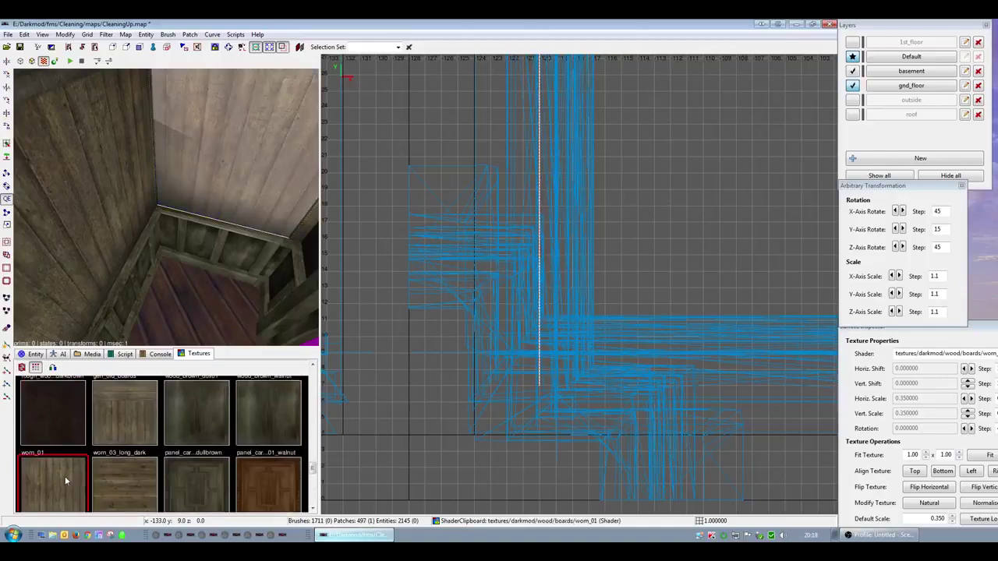
{"action": "left_click", "coordinate": [138, 414]}
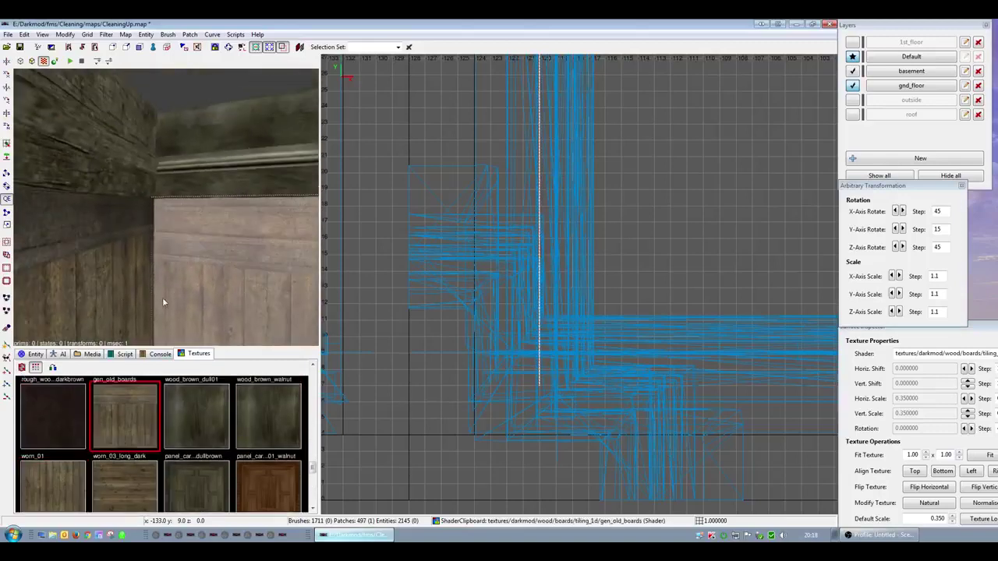
{"action": "right_click", "coordinate": [163, 302]}
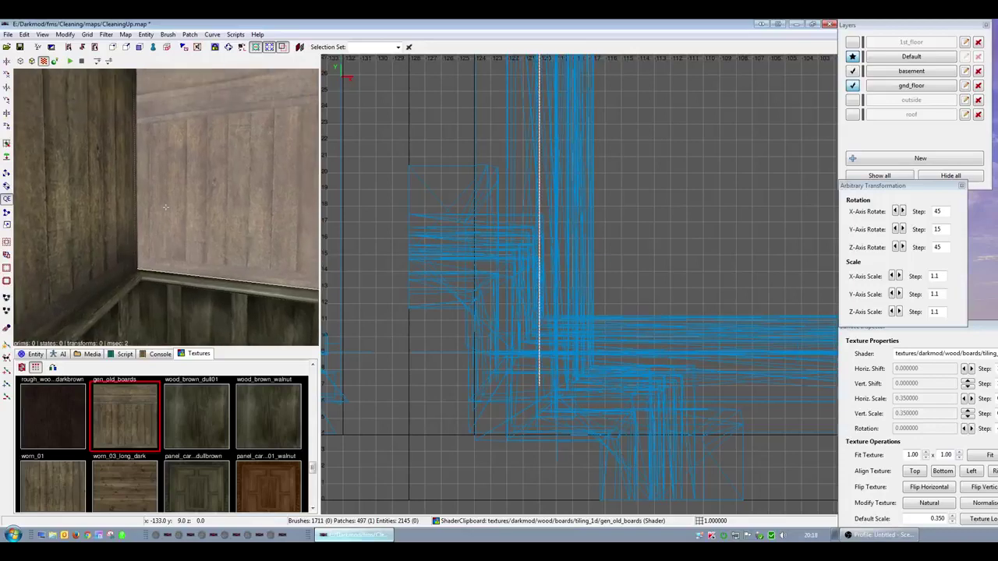
- Open the boards patch in the Texture Tool and lower its upper texture edge to line the boards up with the adjoining wall
{"action": "key", "text": "ctrl+shift+t"}
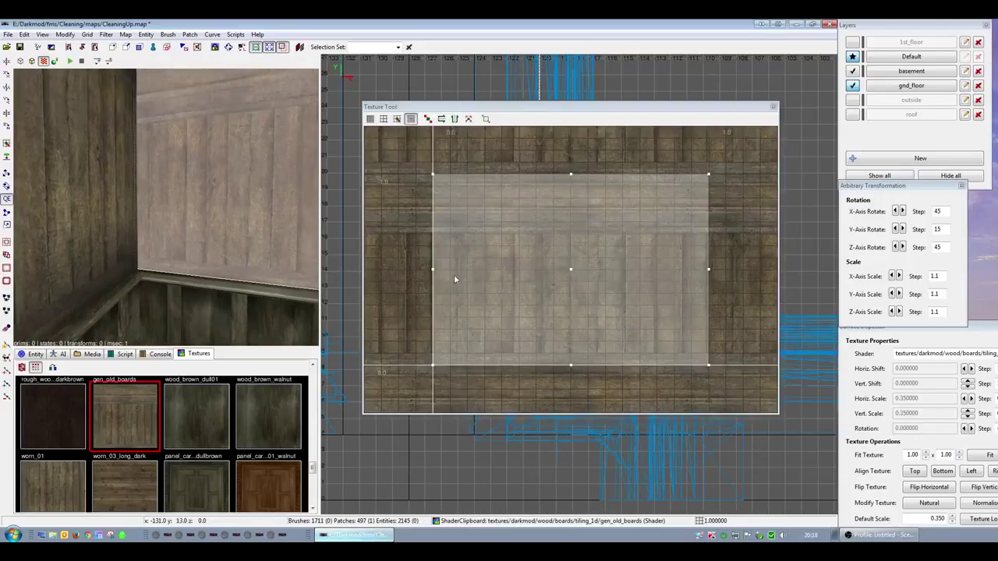
{"action": "left_click_drag", "start_coordinate": [419, 149], "coordinate": [719, 211], "text": "shift"}
{"action": "right_click", "coordinate": [166, 206]}
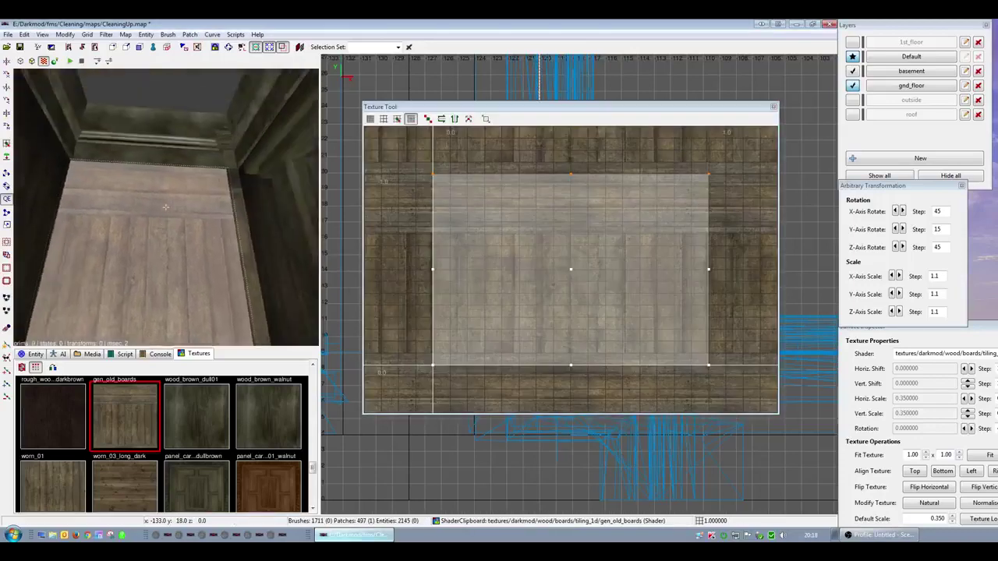
{"action": "right_click", "coordinate": [166, 206]}
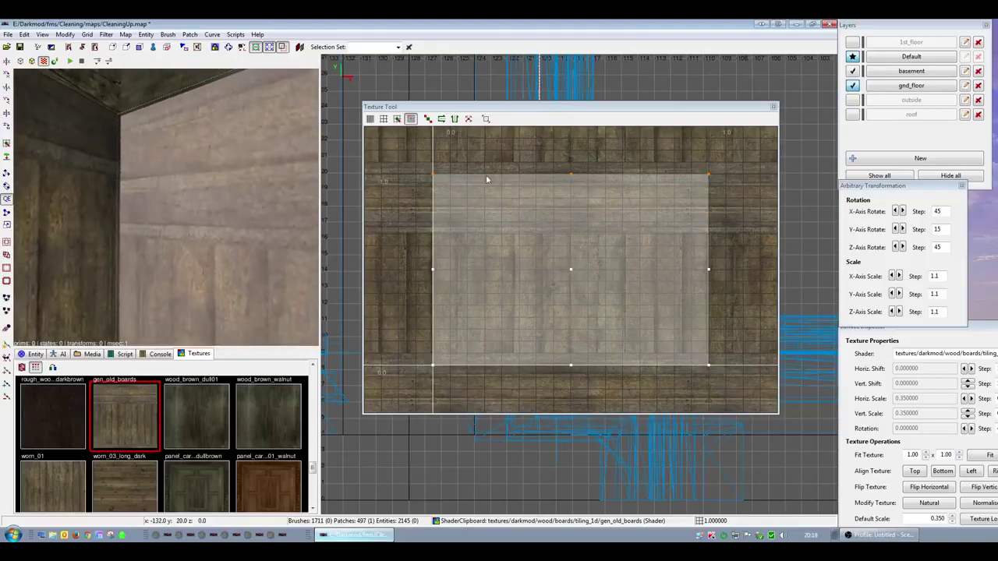
{"action": "left_click_drag", "start_coordinate": [709, 175], "coordinate": [709, 218]}
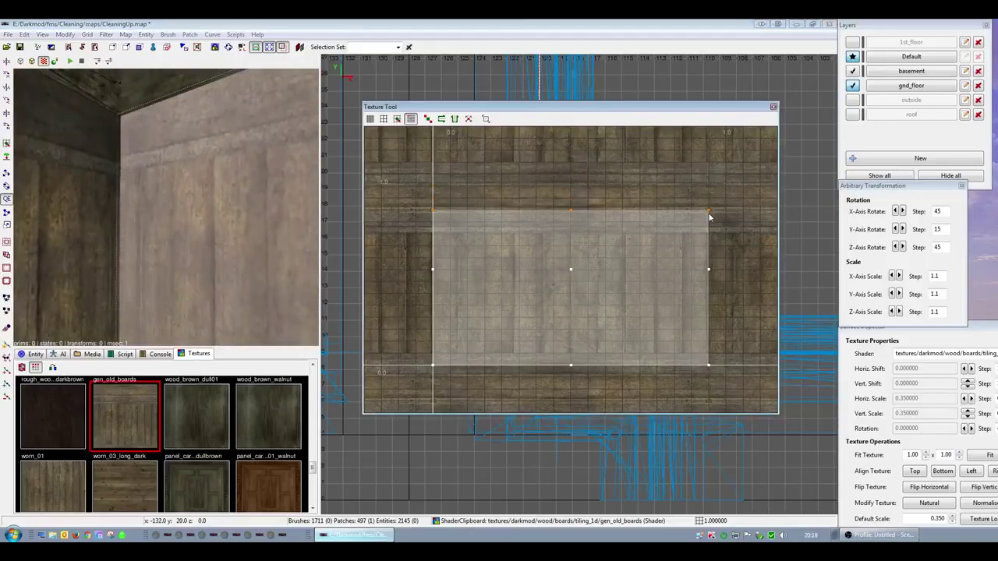
- Refine the Texture Tool grid, nudge the patch's upper texture edge slightly upward, check the fit against the wall and close the tool
{"action": "left_click", "coordinate": [370, 120]}
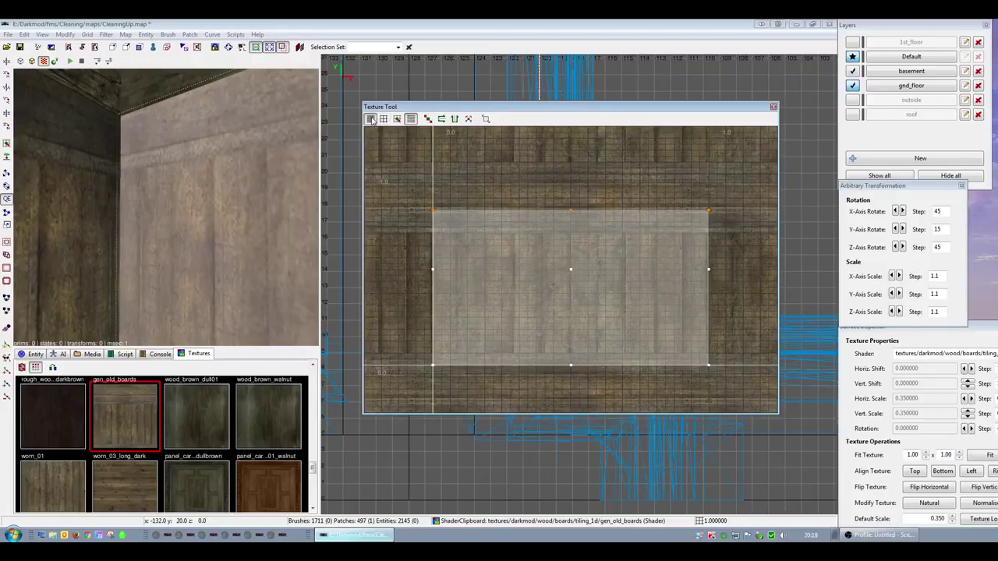
{"action": "left_click", "coordinate": [370, 120]}
{"action": "left_click_drag", "start_coordinate": [709, 213], "coordinate": [709, 209]}
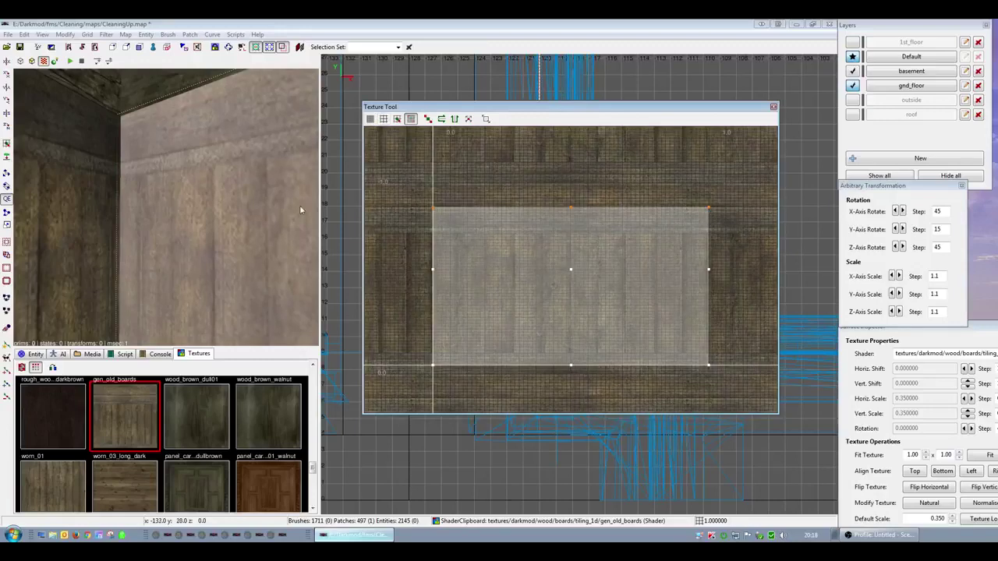
{"action": "right_click", "coordinate": [300, 209]}
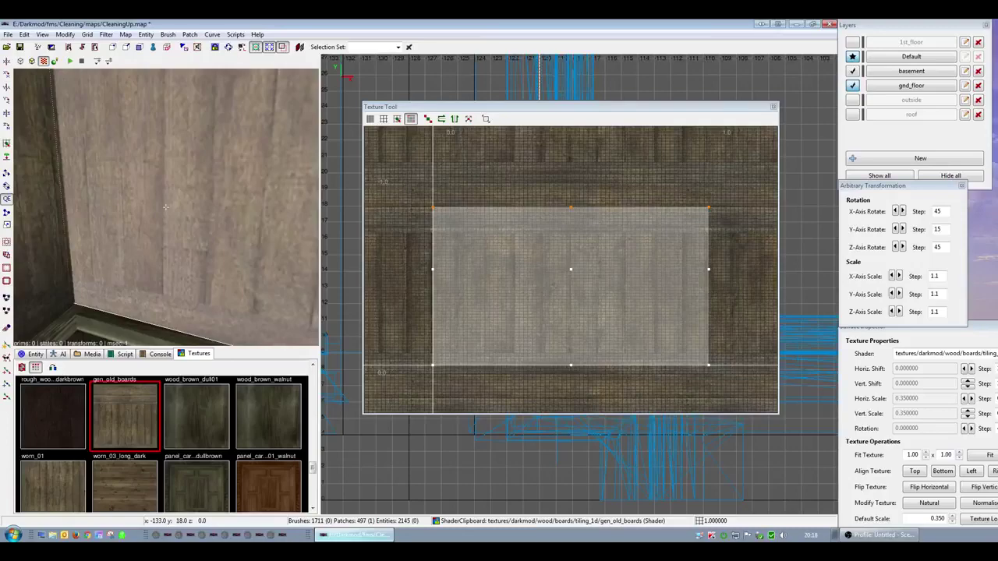
{"action": "key", "text": "Escape"}
{"action": "scroll", "coordinate": [165, 207], "scroll_direction": "down", "scroll_amount": 3}
{"action": "right_click", "coordinate": [165, 207]}
{"action": "left_click", "coordinate": [184, 236], "text": "shift"}
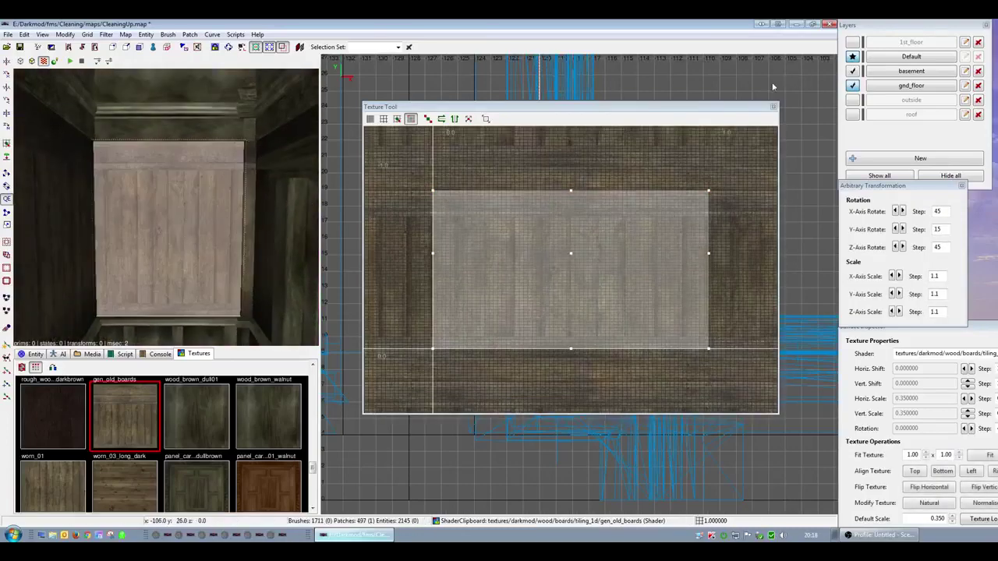
{"action": "left_click", "coordinate": [773, 107]}
- Set the grid to 0.125 and duplicate the boards patch in the top view as a thinly offset overlay
{"action": "key", "text": "ctrl+Tab"}
{"action": "key", "text": "ctrl+Tab"}
{"action": "key", "text": "ctrl+Tab"}
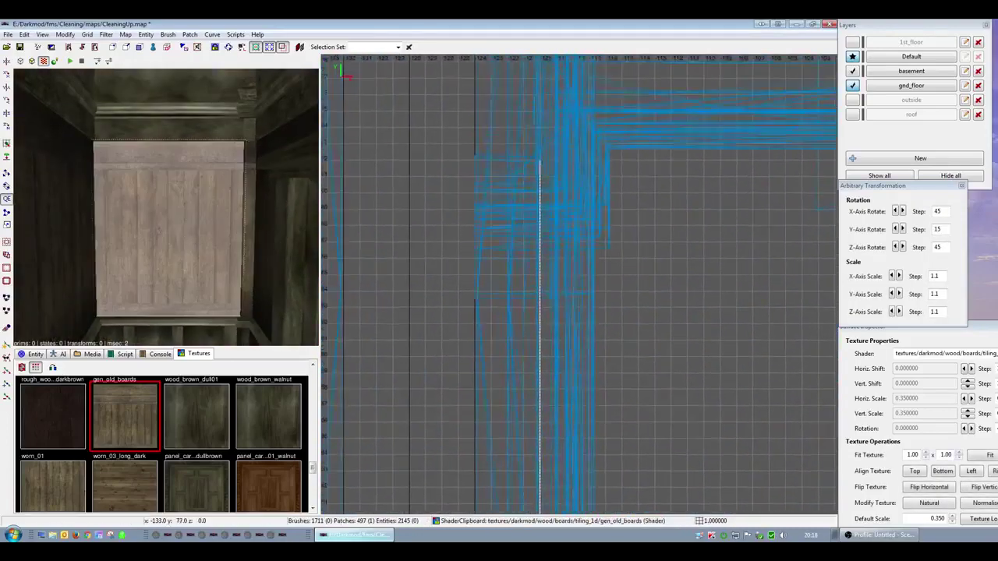
{"action": "right_click_drag", "start_coordinate": [586, 229], "coordinate": [601, 331]}
{"action": "scroll", "coordinate": [586, 229], "scroll_direction": "up", "scroll_amount": 3}
{"action": "key", "text": "bracketleft"}
{"action": "key", "text": "bracketleft"}
{"action": "key", "text": "bracketleft"}
{"action": "right_click_drag", "start_coordinate": [585, 223], "coordinate": [583, 243]}
{"action": "key", "text": "space"}
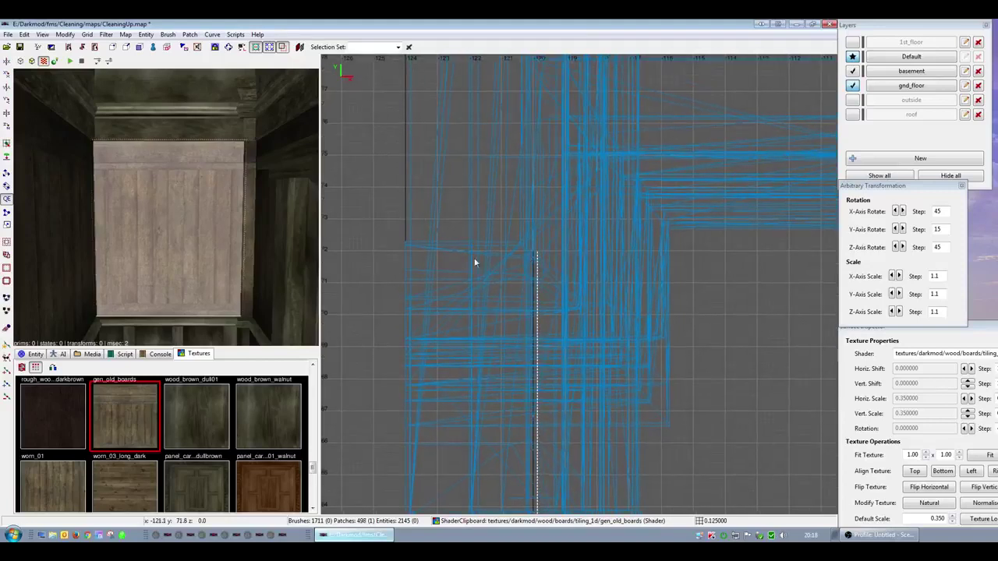
- Apply the grime_corners_light decal texture to the duplicated patch
{"action": "left_click_drag", "start_coordinate": [313, 473], "coordinate": [311, 375]}
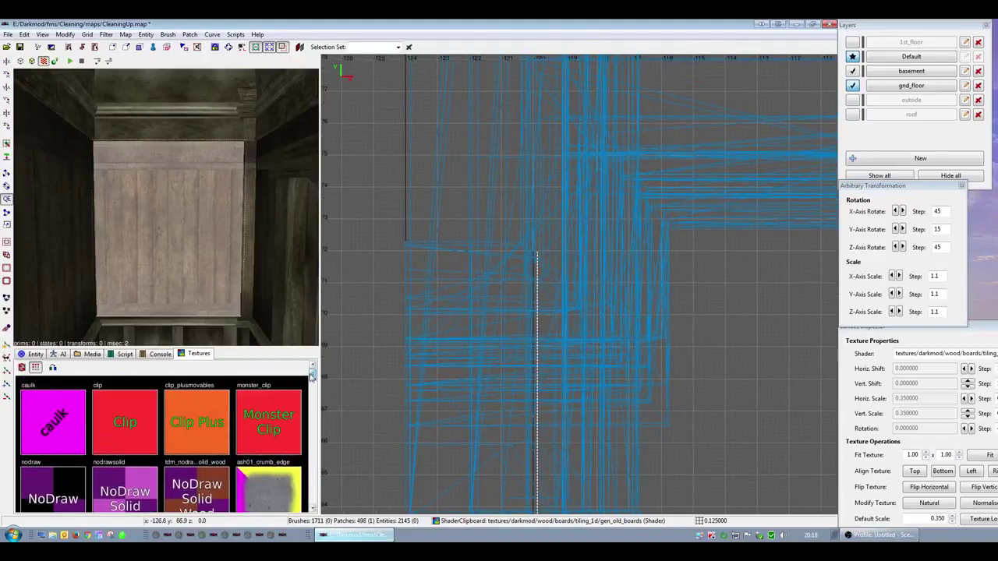
{"action": "scroll", "coordinate": [195, 421], "scroll_direction": "down", "scroll_amount": 6}
{"action": "scroll", "coordinate": [113, 418], "scroll_direction": "up", "scroll_amount": 2}
{"action": "left_click", "coordinate": [67, 439]}
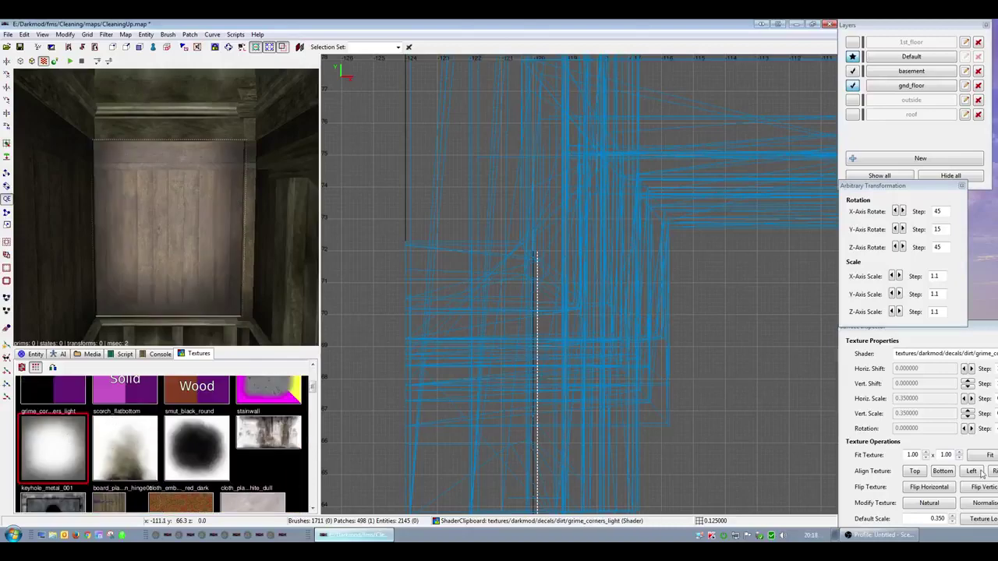
{"action": "scroll", "coordinate": [204, 317], "scroll_direction": "up", "scroll_amount": 3}
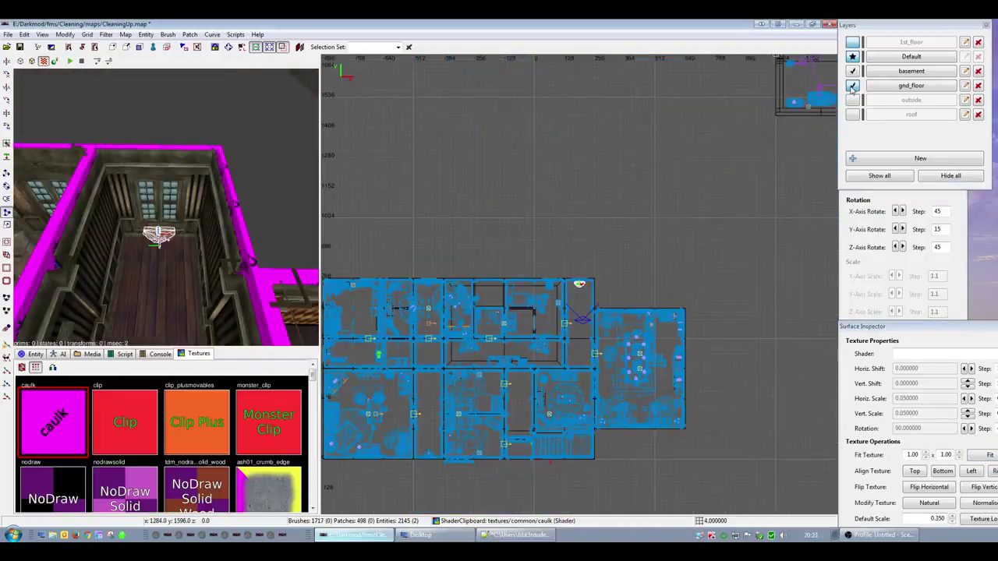
- Hide the floor of the first-floor hall with the side table and the pieces at the corridor's south passage
{"action": "scroll", "coordinate": [580, 297], "scroll_direction": "up", "scroll_amount": 6}
{"action": "key", "text": "Escape"}
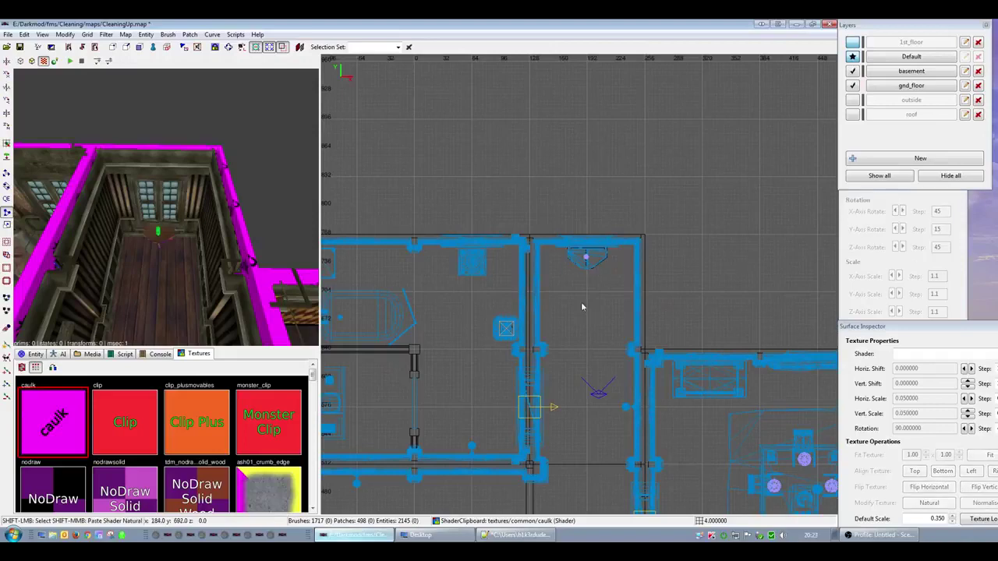
{"action": "left_click_drag", "start_coordinate": [580, 301], "coordinate": [592, 482]}
{"action": "scroll", "coordinate": [592, 482], "scroll_direction": "down", "scroll_amount": 6}
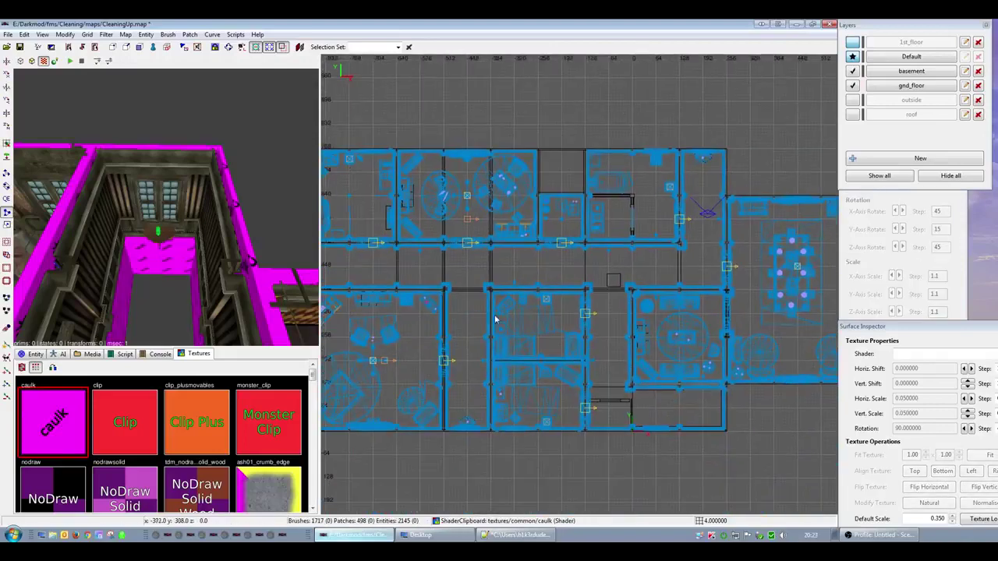
{"action": "left_click_drag", "start_coordinate": [459, 273], "coordinate": [482, 358], "text": "shift"}
{"action": "key", "text": "h"}
{"action": "scroll", "coordinate": [481, 400], "scroll_direction": "up", "scroll_amount": 5}
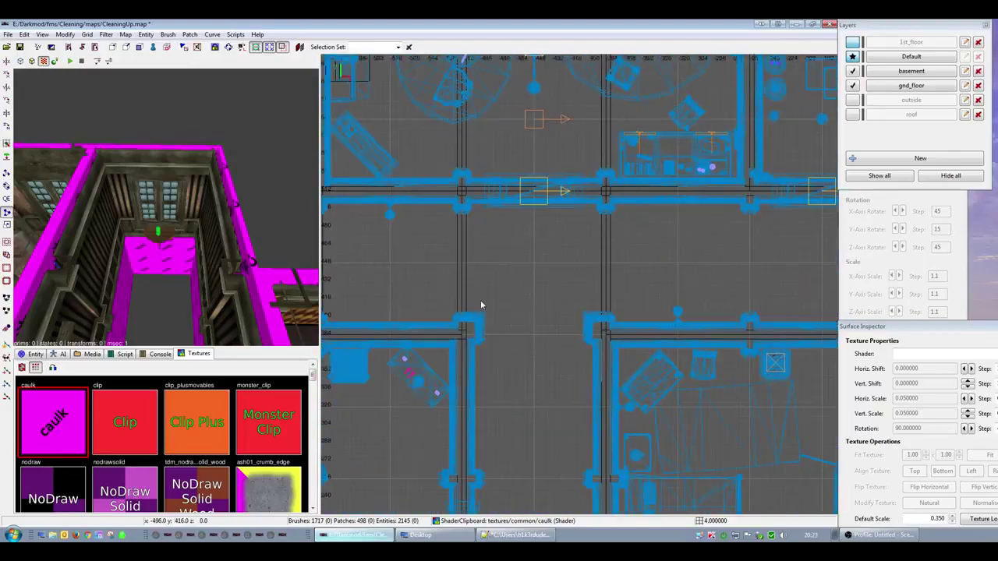
- Inspect the caulk wall brush crossing the first-floor corridor, and hide the pieces along the corridor's west half
{"action": "left_click", "coordinate": [464, 280], "text": "shift"}
{"action": "right_click", "coordinate": [229, 231]}
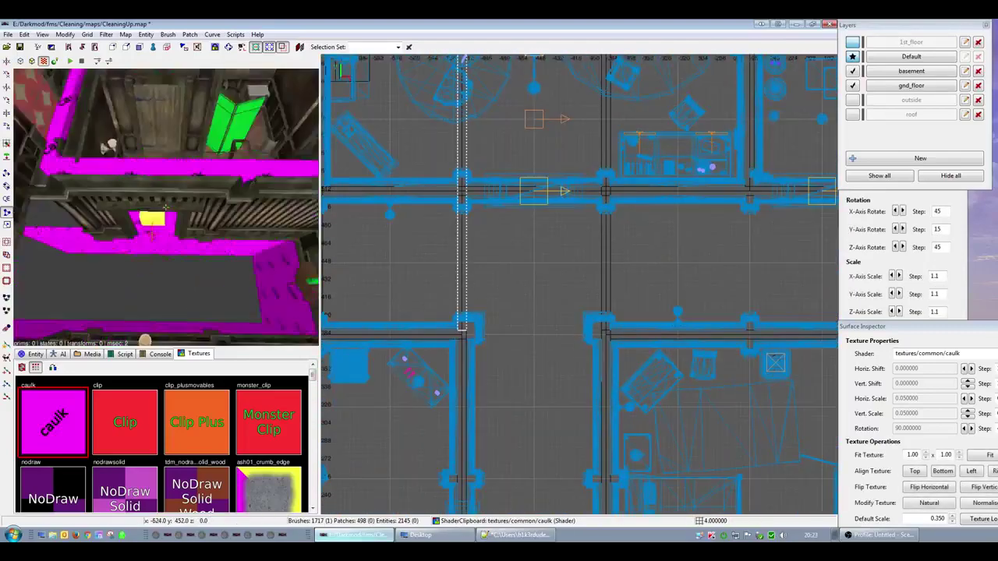
{"action": "right_click", "coordinate": [224, 232]}
{"action": "scroll", "coordinate": [616, 370], "scroll_direction": "down", "scroll_amount": 3}
{"action": "right_click_drag", "start_coordinate": [605, 357], "coordinate": [605, 147]}
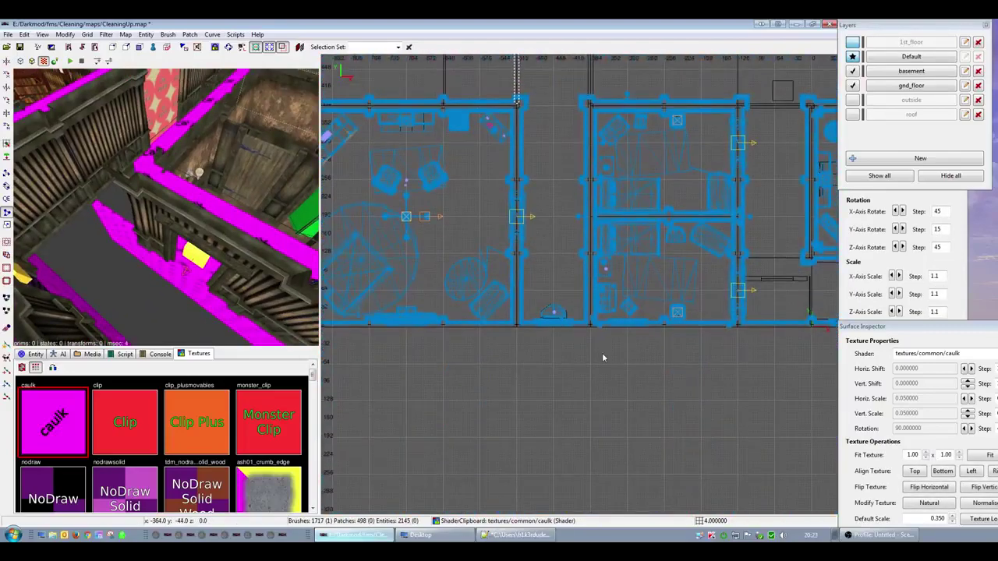
{"action": "scroll", "coordinate": [596, 347], "scroll_direction": "up", "scroll_amount": 2}
{"action": "key", "text": "Escape"}
{"action": "right_click_drag", "start_coordinate": [566, 312], "coordinate": [724, 560]}
{"action": "scroll", "coordinate": [559, 294], "scroll_direction": "down", "scroll_amount": 2}
{"action": "left_click_drag", "start_coordinate": [478, 232], "coordinate": [711, 251], "text": "shift"}
{"action": "key", "text": "h"}
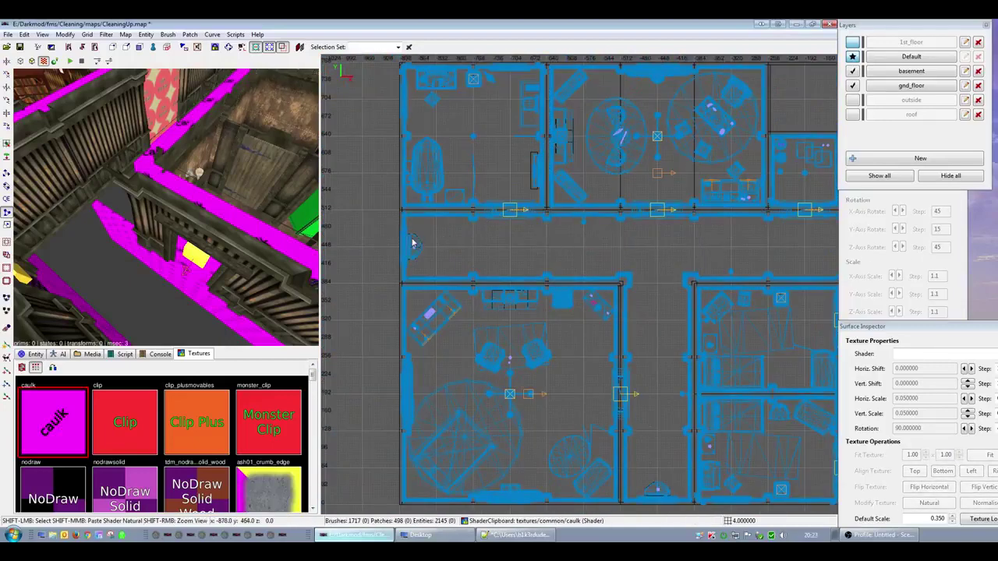
{"action": "left_click", "coordinate": [414, 240], "text": "shift"}
{"action": "left_click_drag", "start_coordinate": [422, 263], "coordinate": [427, 263], "text": "shift"}
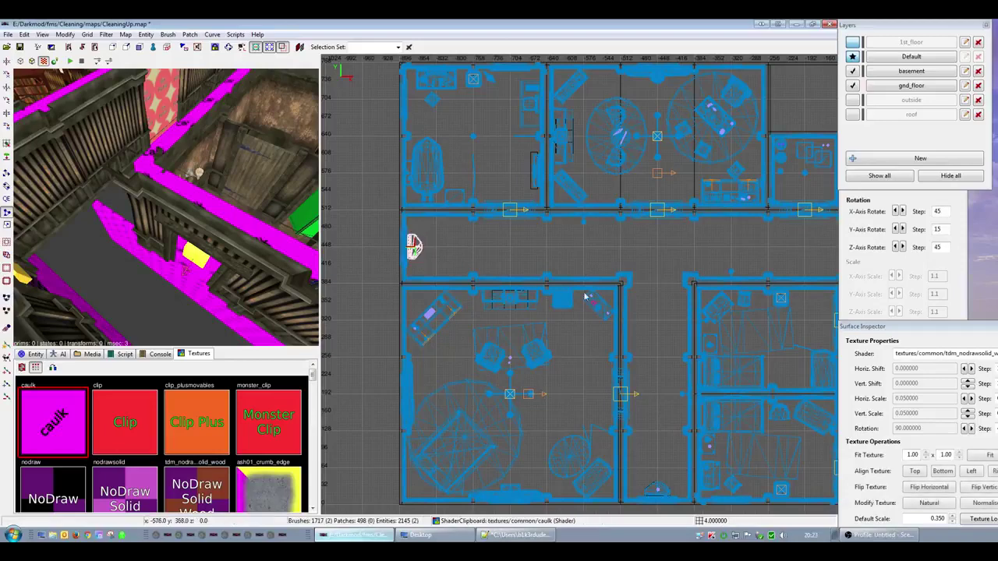
{"action": "right_click_drag", "start_coordinate": [585, 294], "coordinate": [495, 169]}
{"action": "right_click_drag", "start_coordinate": [556, 360], "coordinate": [468, 496]}
{"action": "scroll", "coordinate": [555, 359], "scroll_direction": "down", "scroll_amount": 2}
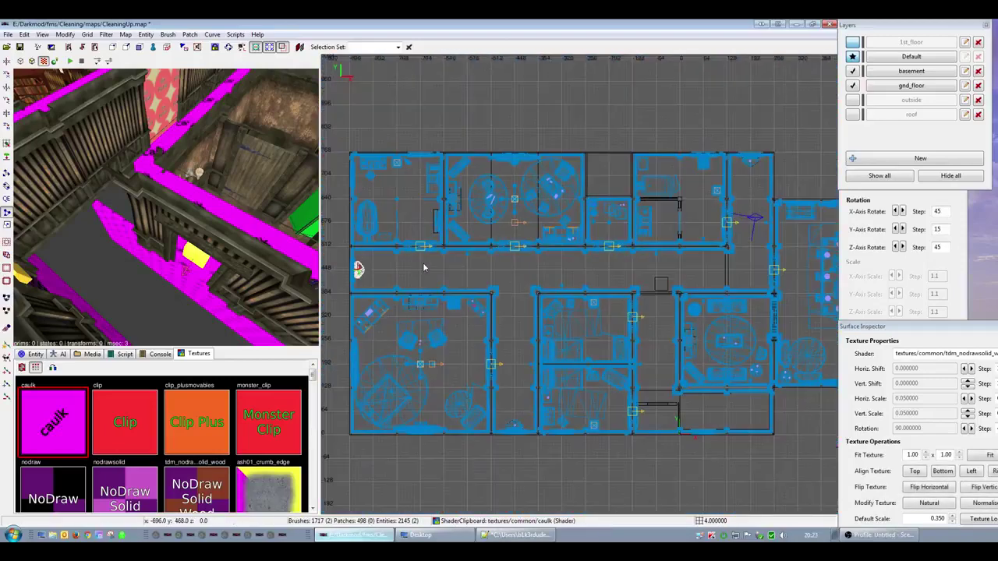
{"action": "mouse_move", "coordinate": [632, 254]}
{"action": "right_mouse_down"}
{"action": "mouse_move", "coordinate": [555, 285]}
{"action": "mouse_move", "coordinate": [612, 325]}
{"action": "right_mouse_up"}
{"action": "key", "text": "Escape"}
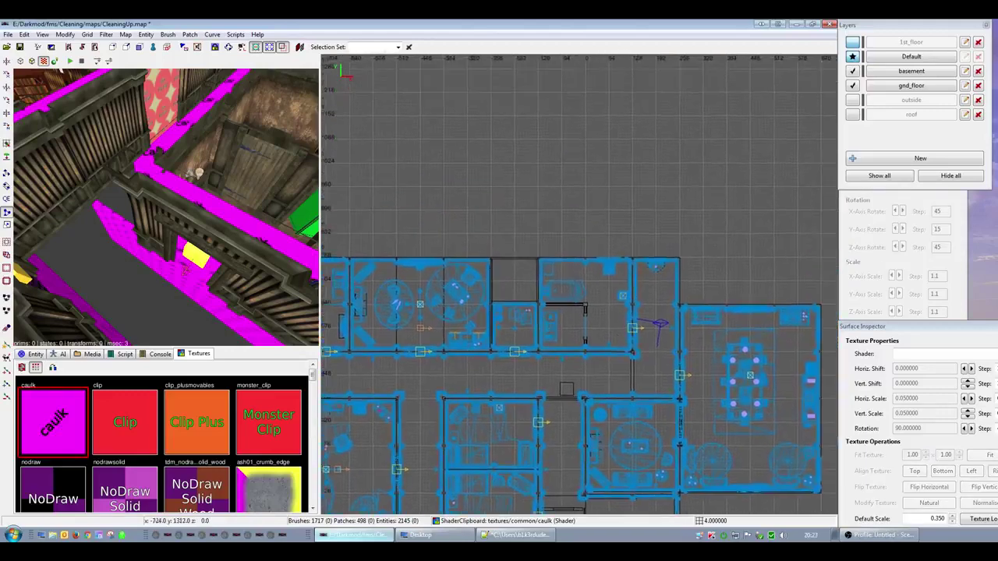
- Duplicate the side table and the items on it from the first-floor hall's north end, and move the copy down to z 0
{"action": "scroll", "coordinate": [635, 248], "scroll_direction": "up", "scroll_amount": 3}
{"action": "scroll", "coordinate": [658, 229], "scroll_direction": "up", "scroll_amount": 3}
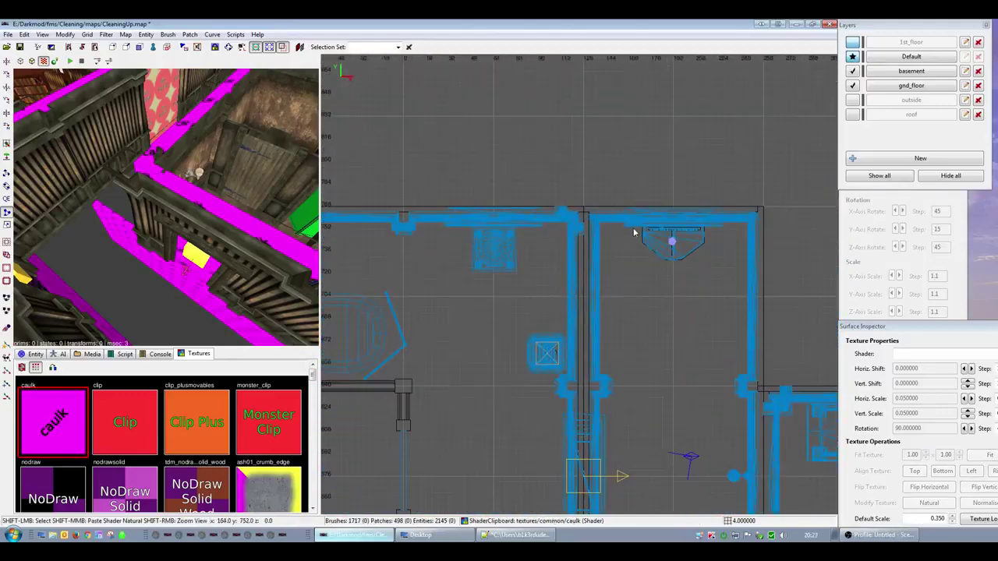
{"action": "left_click_drag", "start_coordinate": [634, 230], "coordinate": [710, 285], "text": "shift"}
{"action": "key", "text": "ctrl+Tab"}
{"action": "scroll", "coordinate": [711, 285], "scroll_direction": "down", "scroll_amount": 3}
{"action": "right_click_drag", "start_coordinate": [710, 286], "coordinate": [700, 173]}
{"action": "key", "text": "space"}
{"action": "left_click_drag", "start_coordinate": [569, 194], "coordinate": [568, 295]}
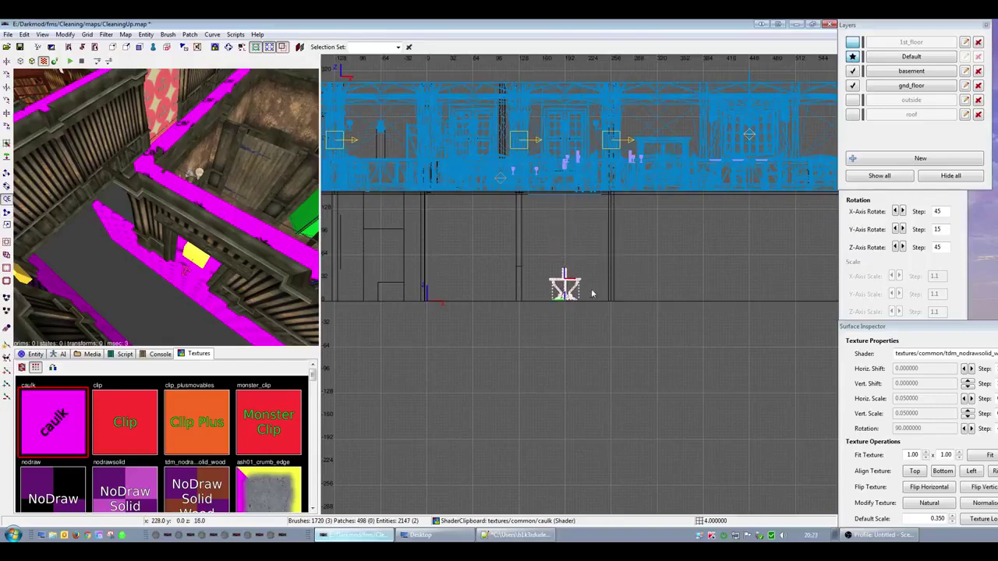
{"action": "scroll", "coordinate": [566, 288], "scroll_direction": "up", "scroll_amount": 4}
{"action": "key", "text": "ctrl+Tab"}
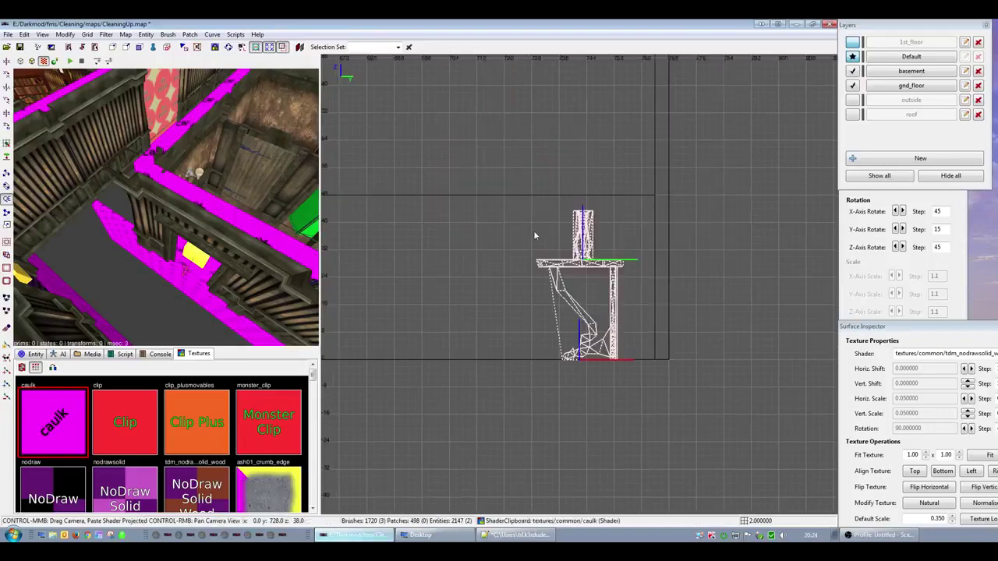
{"action": "key", "text": "ctrl+Tab"}
- Group the copied side table with its items, move it to the gnd_floor layer and show that layer
{"action": "right_click", "coordinate": [527, 182]}
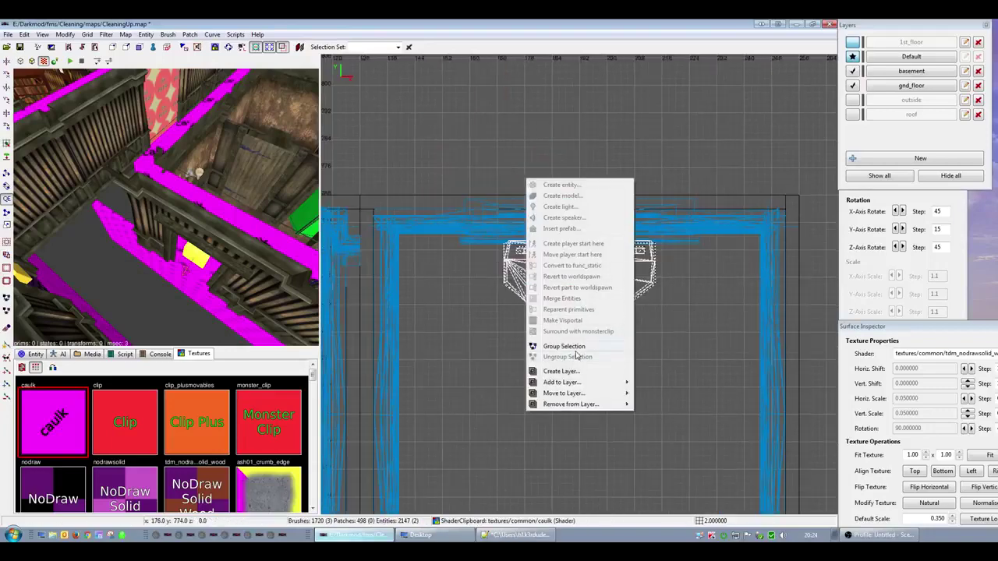
{"action": "right_click", "coordinate": [632, 164]}
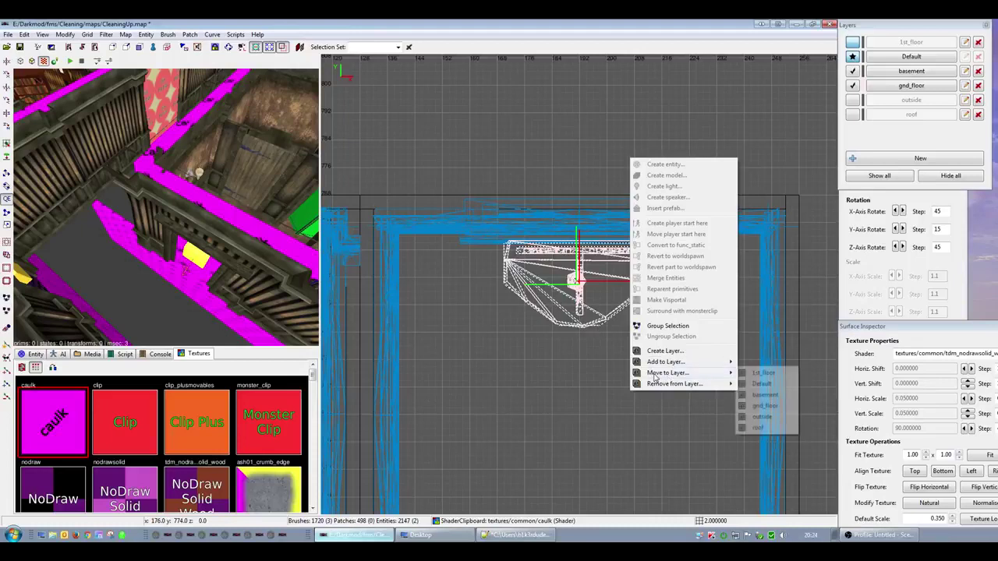
{"action": "right_click", "coordinate": [573, 200]}
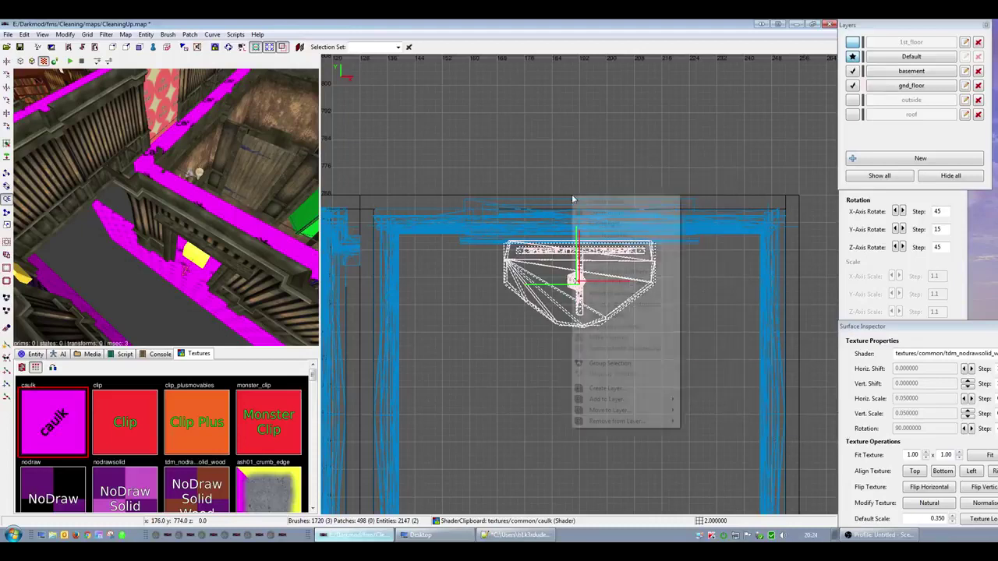
{"action": "left_click", "coordinate": [610, 364]}
{"action": "right_click", "coordinate": [679, 102]}
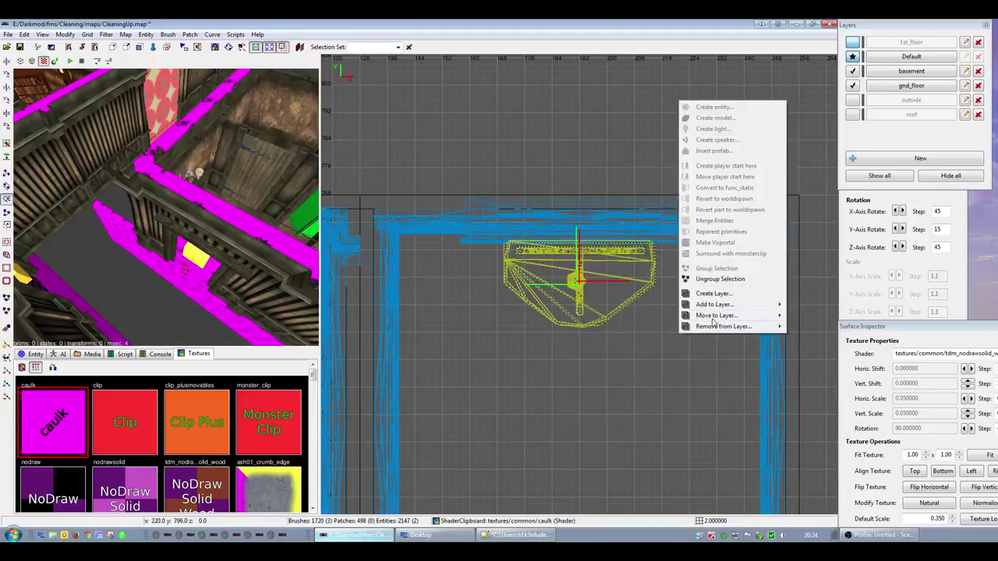
{"action": "mouse_move", "coordinate": [709, 316]}
{"action": "left_click", "coordinate": [644, 349]}
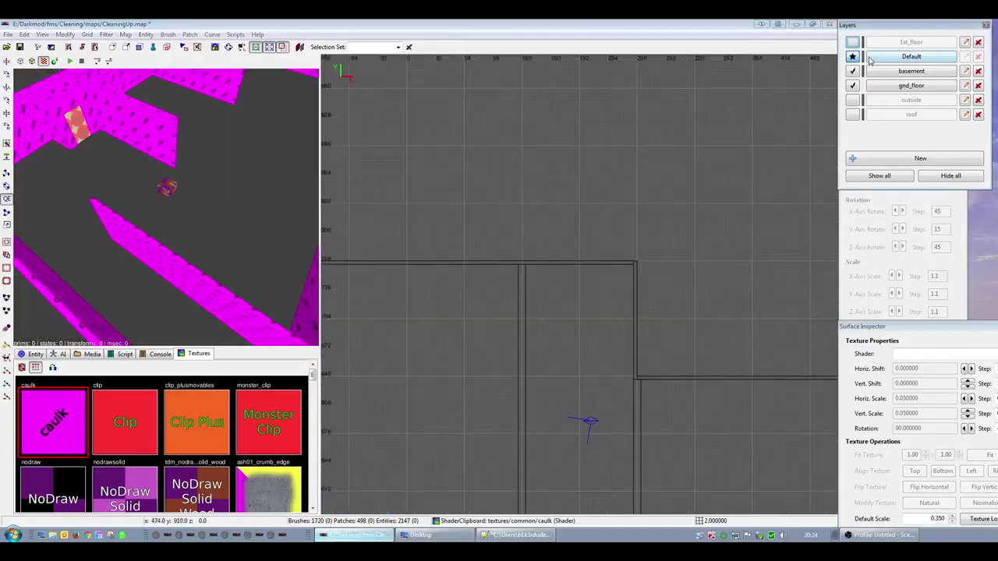
{"action": "left_click", "coordinate": [853, 86]}
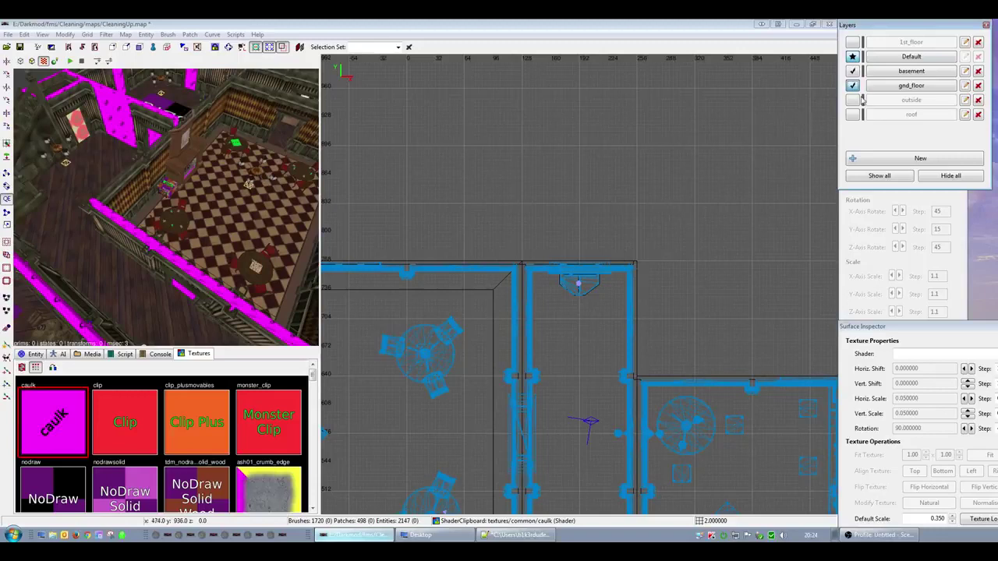
- Switch to Notepad++ to review Springheel modules Requests.txt, and open Bugtrackers -TBD.txt from the desktop
{"action": "left_click", "coordinate": [513, 536]}
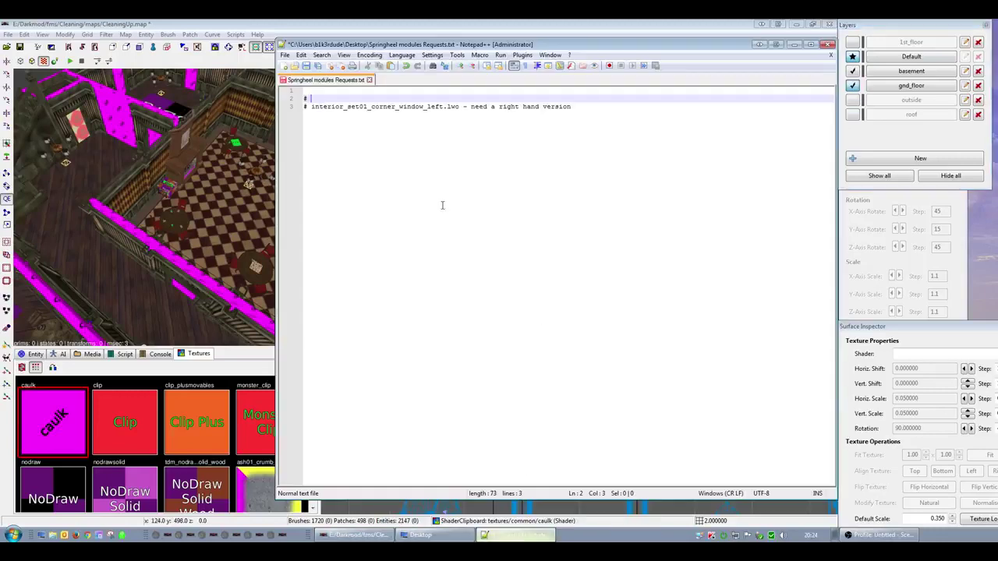
{"action": "left_click", "coordinate": [580, 108]}
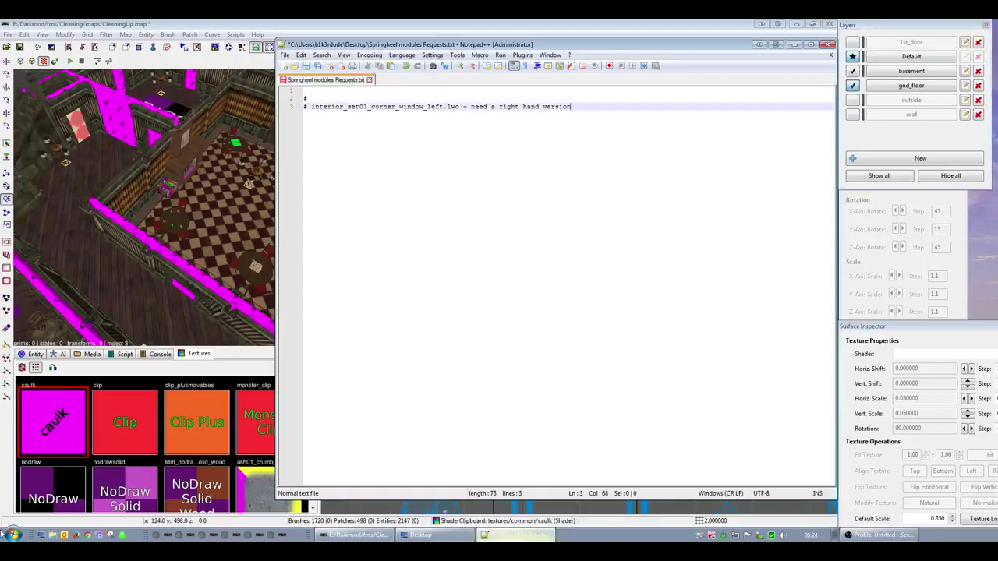
{"action": "left_click", "coordinate": [42, 534]}
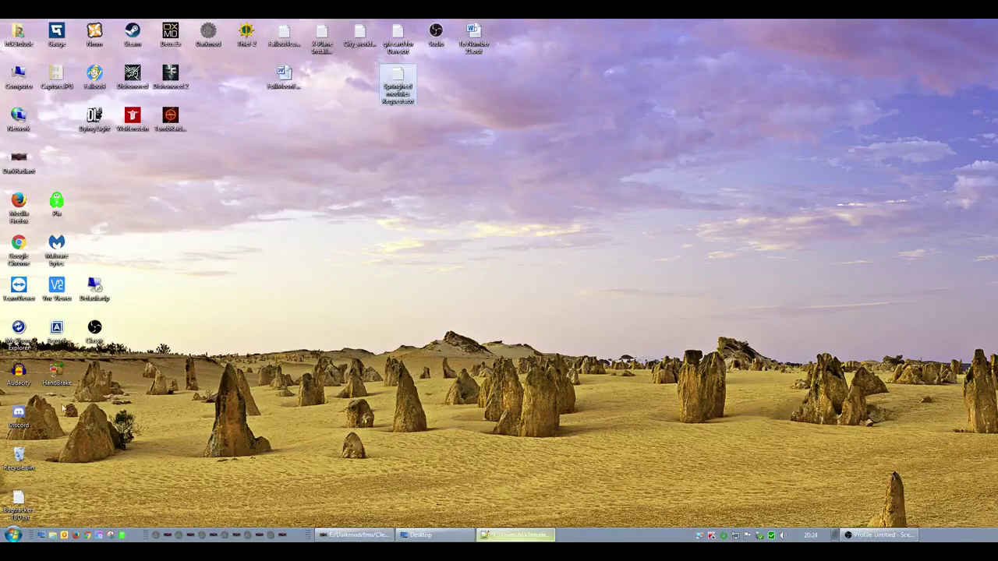
{"action": "left_click_drag", "start_coordinate": [19, 498], "coordinate": [449, 91]}
{"action": "left_click_drag", "start_coordinate": [535, 178], "coordinate": [539, 39]}
{"action": "double_click", "coordinate": [584, 35]}
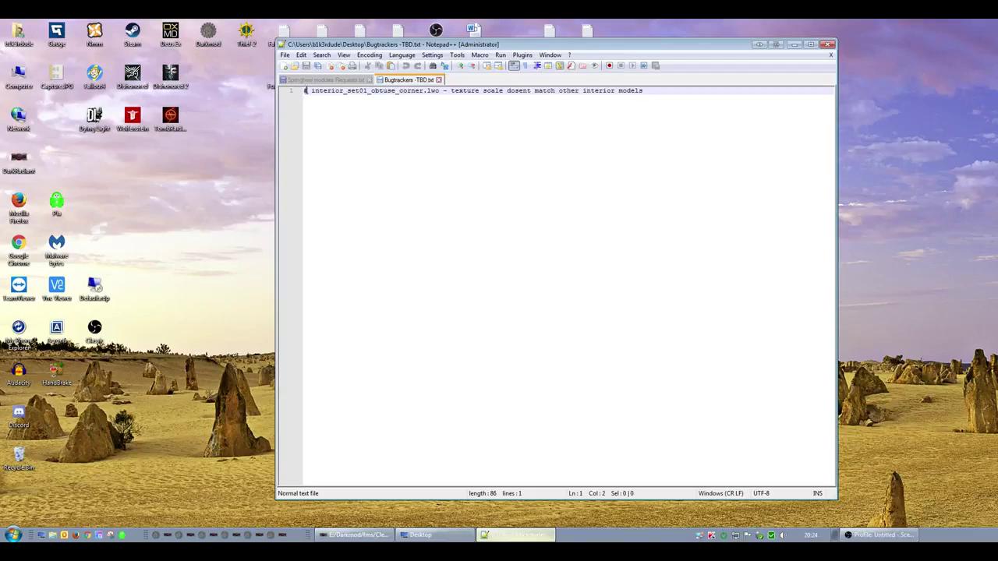
- Add a "Models" heading above the interior_set01_obtuse_corner.lwo note and a "DR" heading below it, separated by blank lines
{"action": "key", "text": "Return"}
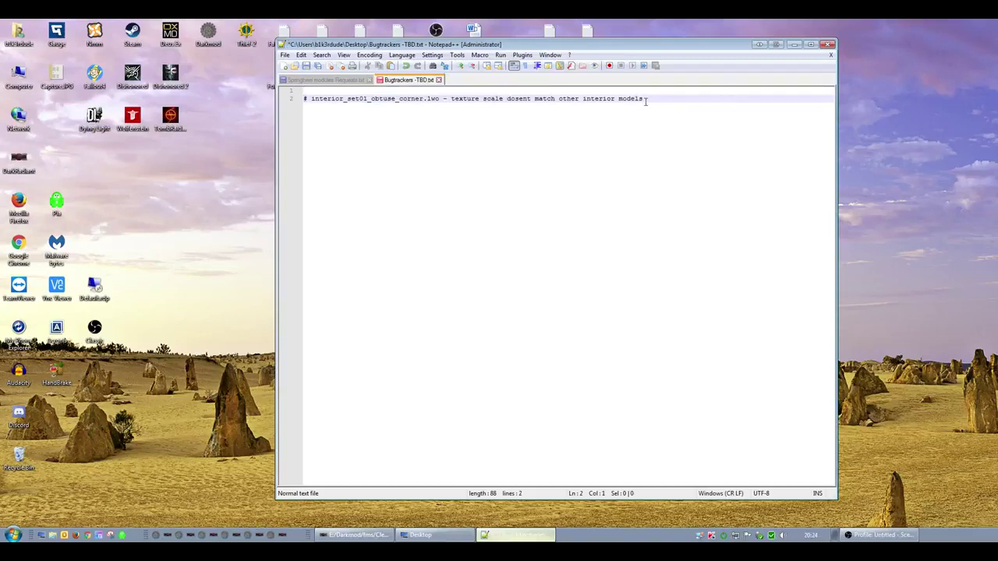
{"action": "left_click", "coordinate": [645, 99]}
{"action": "key", "text": "Return"}
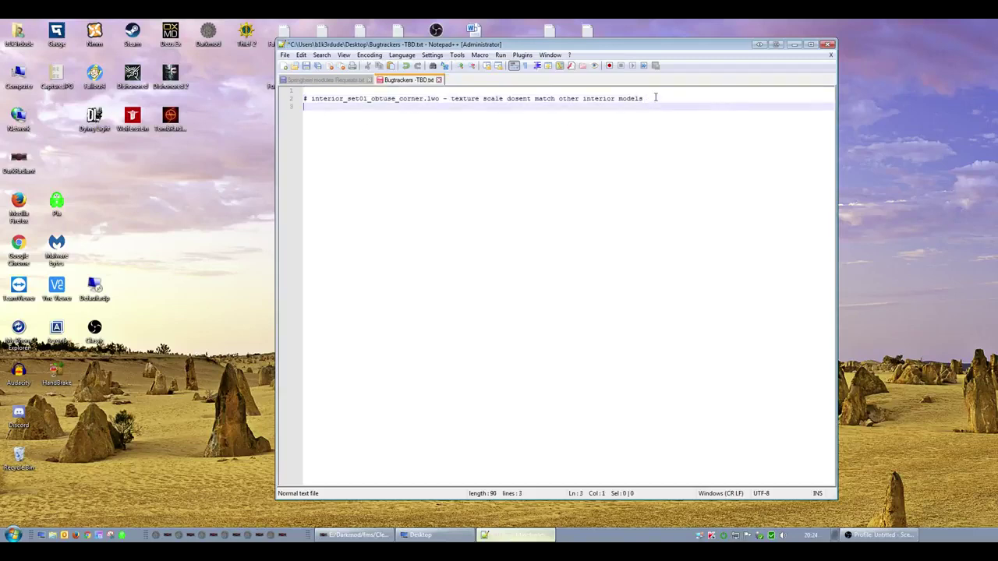
{"action": "key", "text": "Return"}
{"action": "key", "text": "Return"}
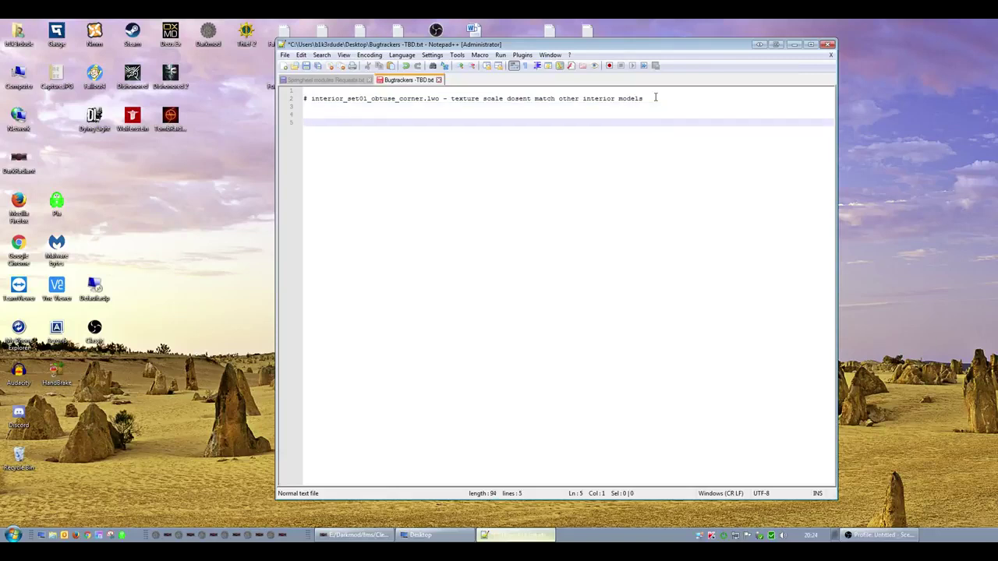
{"action": "type", "text": "DR"}
{"action": "key", "text": "Return"}
{"action": "key", "text": "Return"}
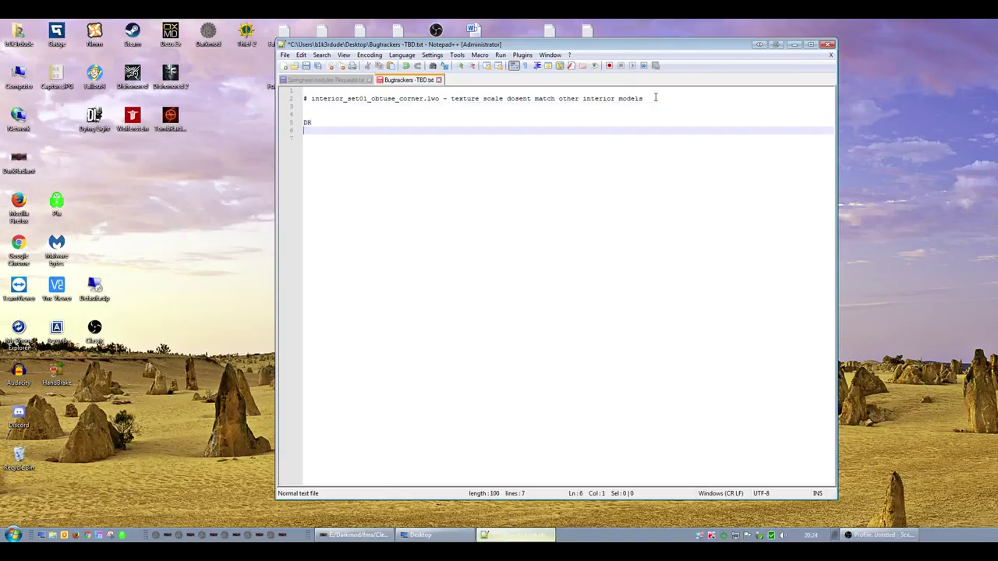
{"action": "key", "text": "ctrl+Home"}
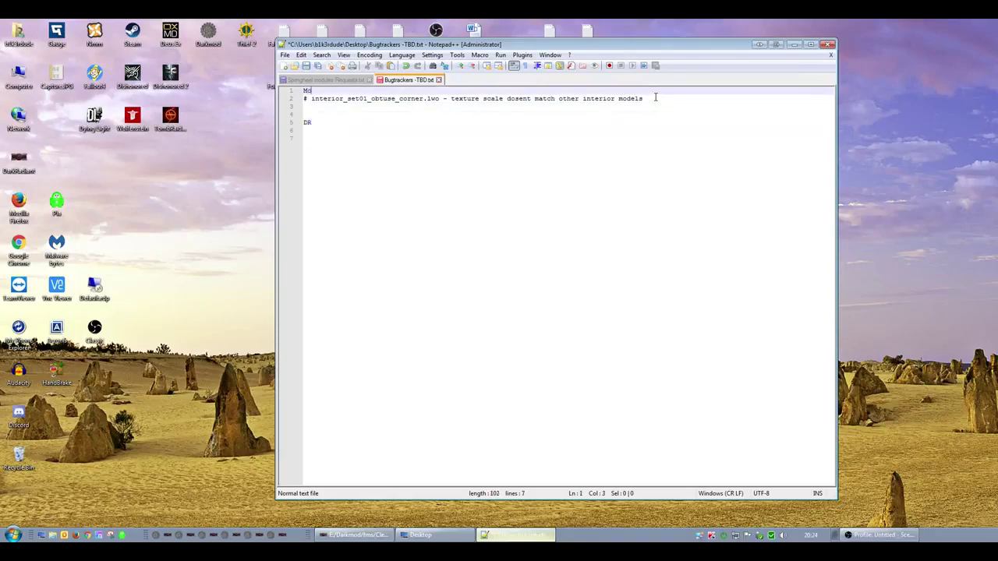
{"action": "type", "text": "Models"}
{"action": "key", "text": "Return"}
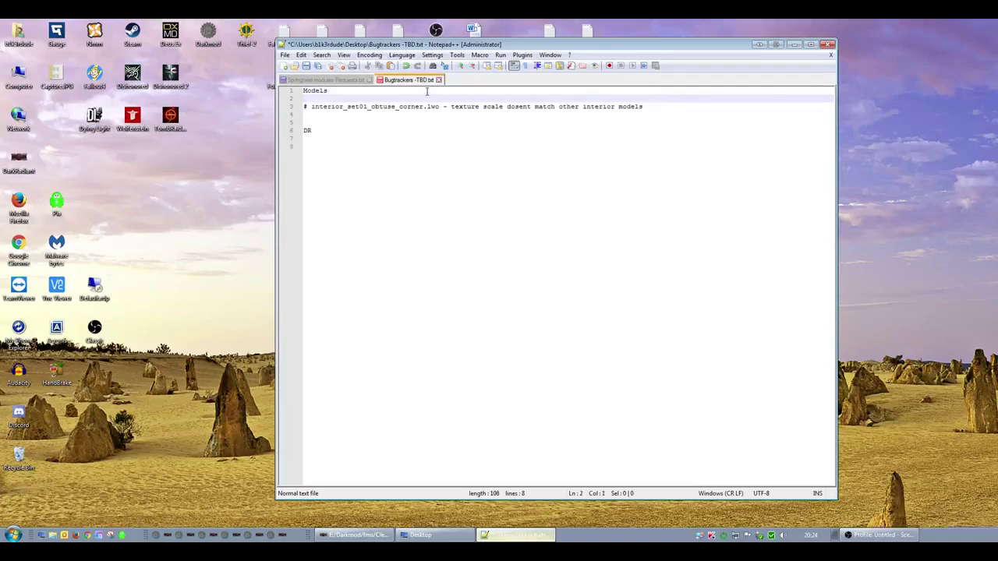
{"action": "left_click_drag", "start_coordinate": [651, 106], "coordinate": [285, 105]}
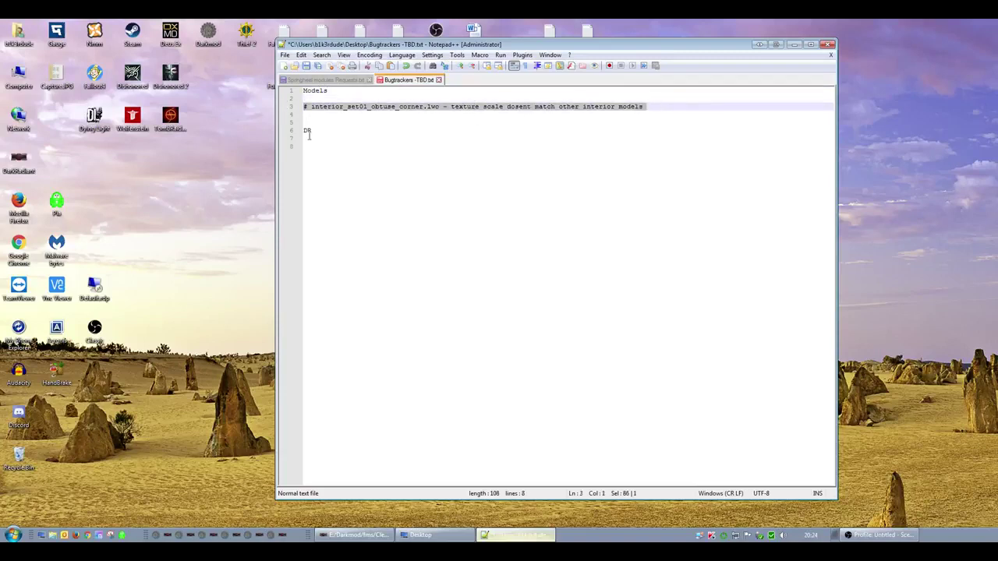
{"action": "left_click", "coordinate": [331, 123]}
- Under DR, add the note "- layers retain tickbox, but arent show as indicated bu the lack of blue colour on the button."
{"action": "left_click", "coordinate": [327, 137]}
{"action": "key", "text": "Return"}
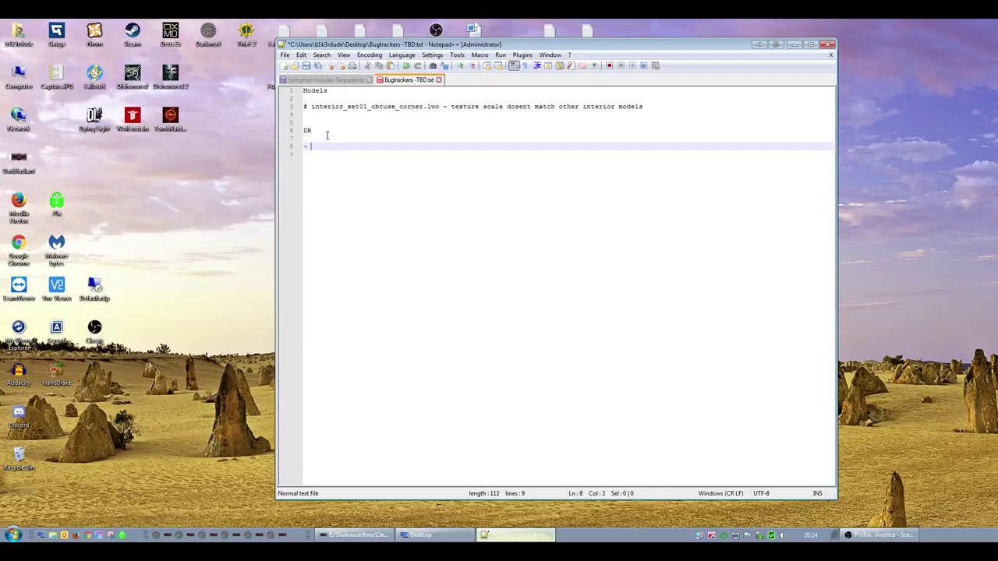
{"action": "type", "text": "- l"}
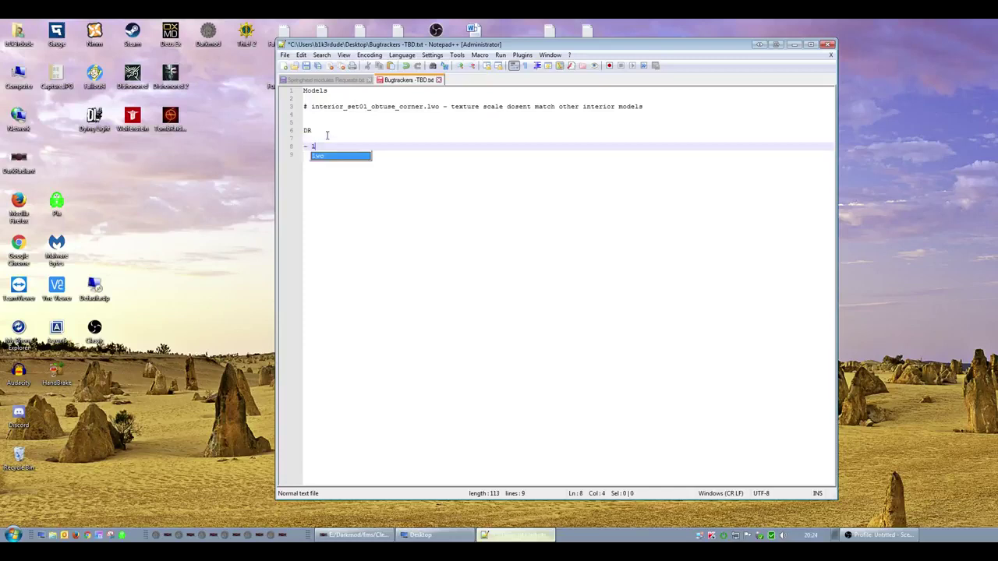
{"action": "type", "text": "ayers "}
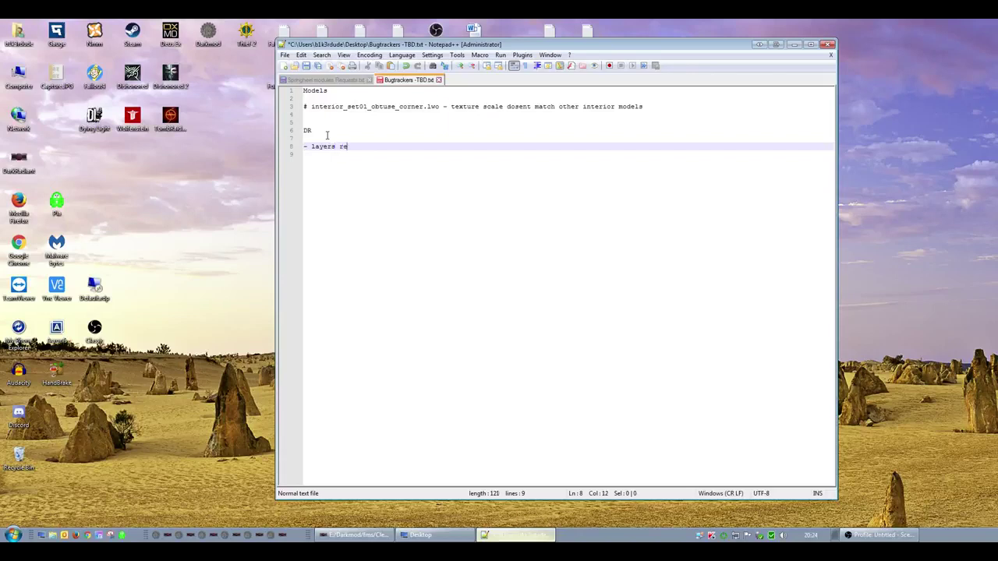
{"action": "type", "text": "retain tickbox, but arent show as indicated bu the l"}
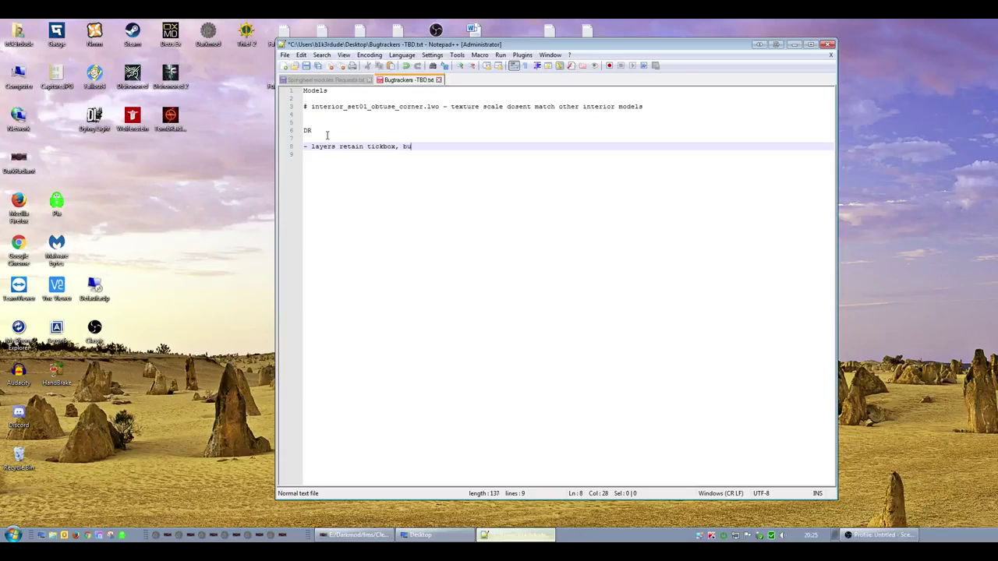
{"action": "type", "text": "dontas i"}
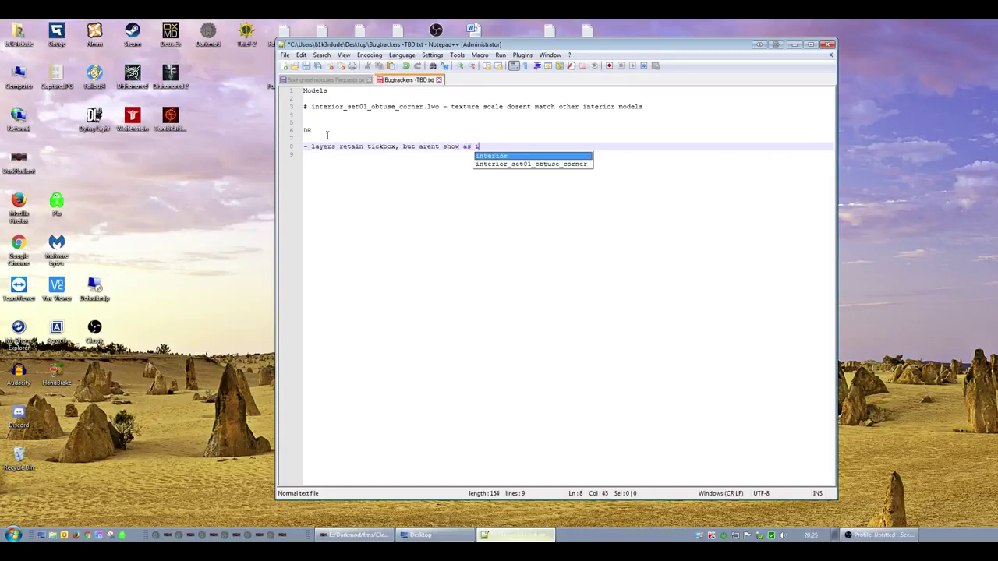
{"action": "type", "text": "ndibu"}
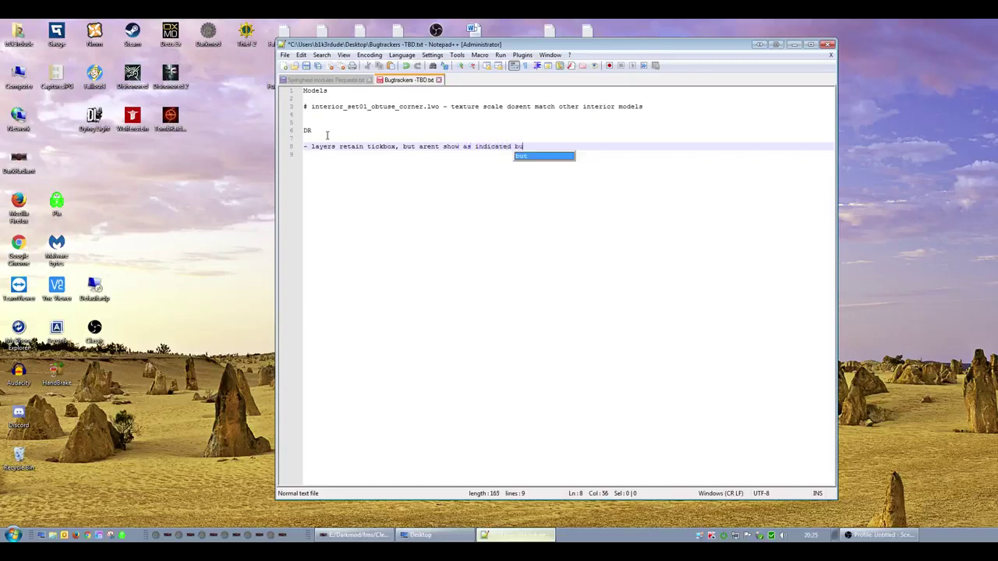
{"action": "type", "text": " the"}
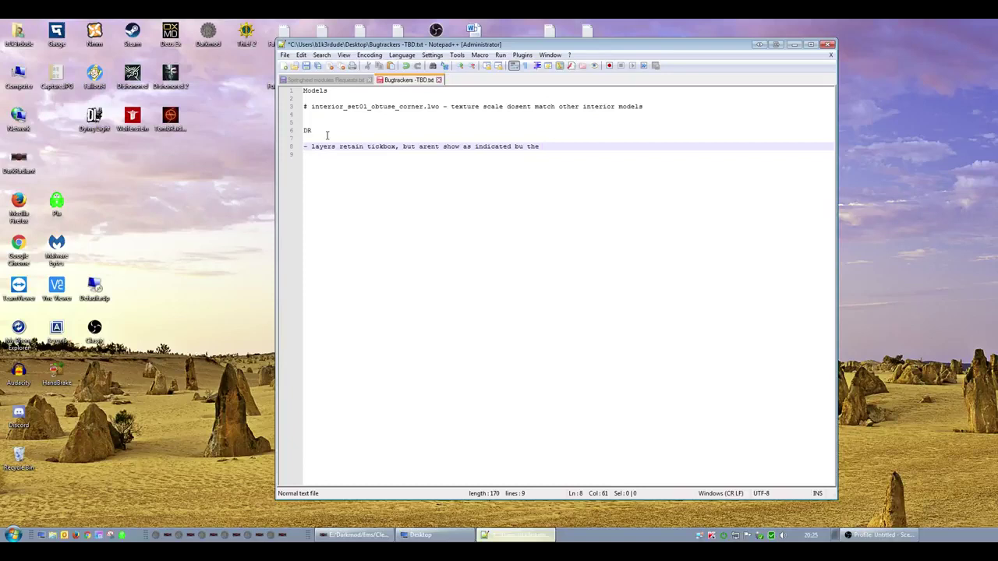
{"action": "type", "text": " b"}
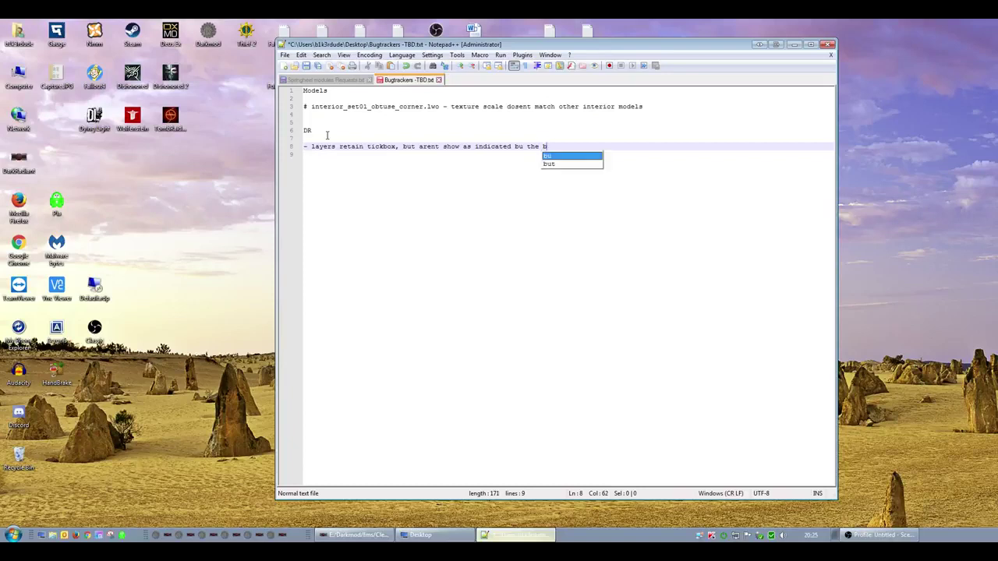
{"action": "key", "text": "BackSpace"}
{"action": "type", "text": "lack of blue colou"}
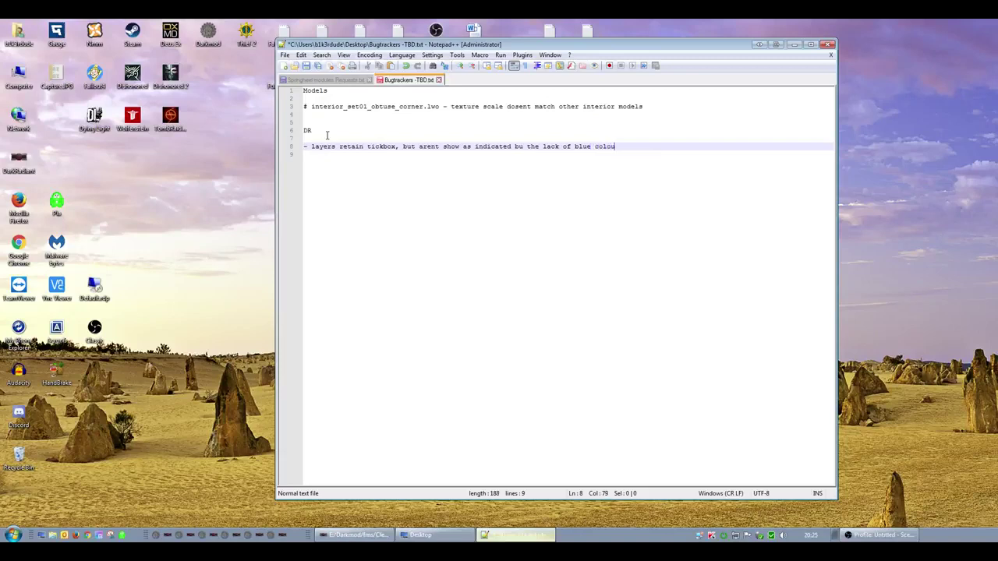
{"action": "type", "text": "on the biutton."}
{"action": "key", "text": "Return"}
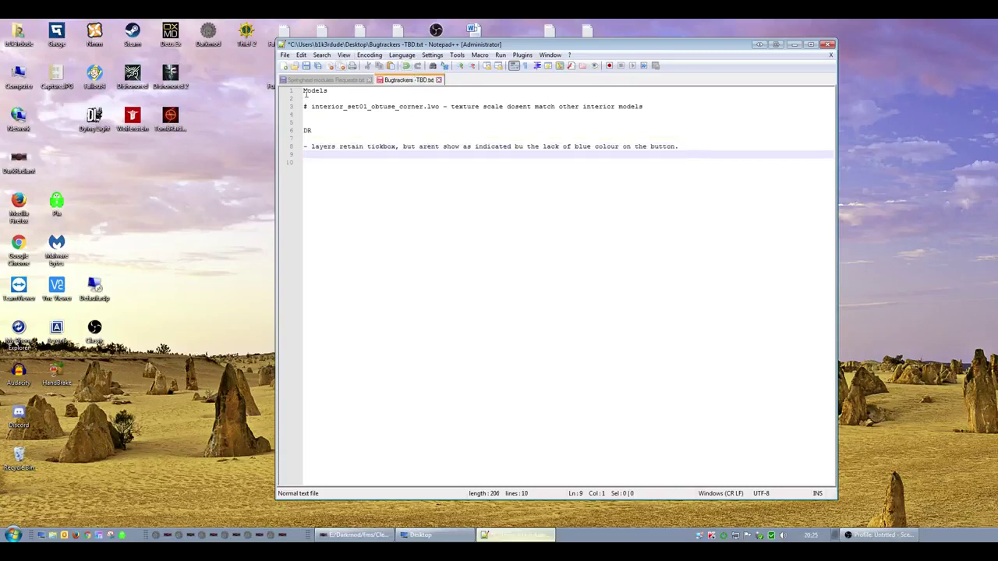
- Replace the # before the interior_set01_obtuse_corner.lwo note with a dash and save the bug notes
{"action": "left_click", "coordinate": [307, 107]}
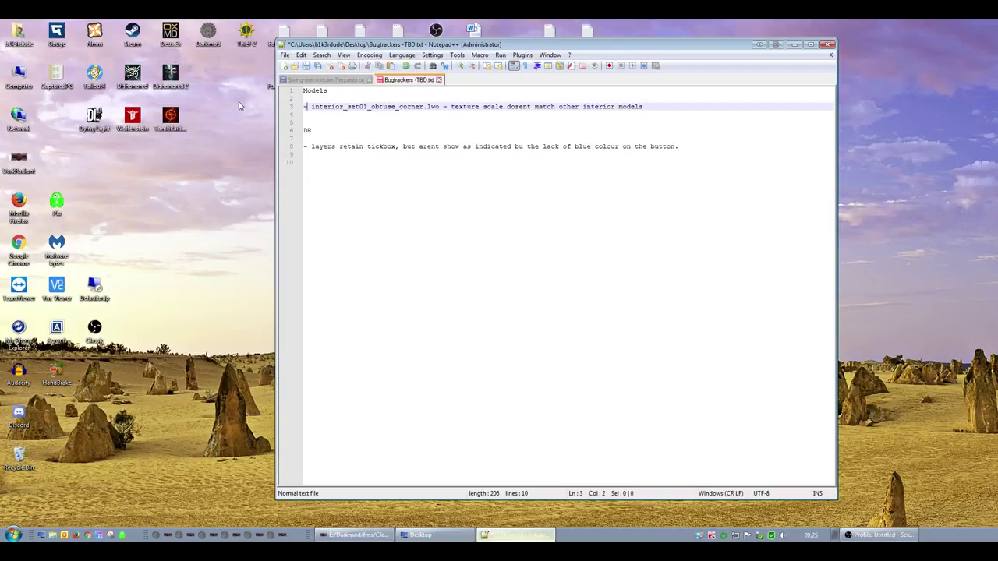
{"action": "left_click", "coordinate": [306, 66]}
- Remove the empty "#" line above the interior_set01_corner_window_left.lwo request in Springheel modules Requests.txt
{"action": "left_click", "coordinate": [340, 80]}
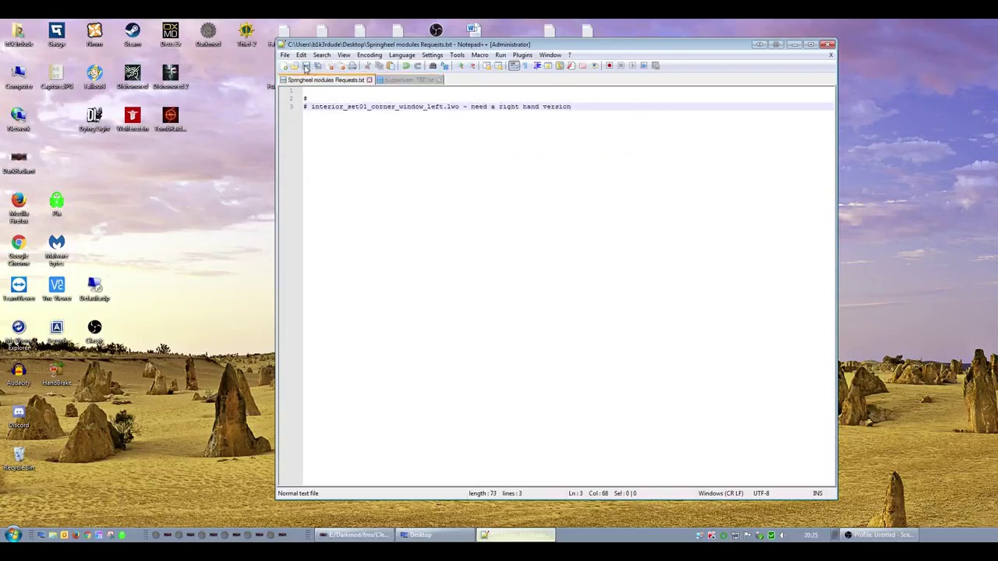
{"action": "left_click", "coordinate": [316, 97]}
{"action": "key", "text": "BackSpace"}
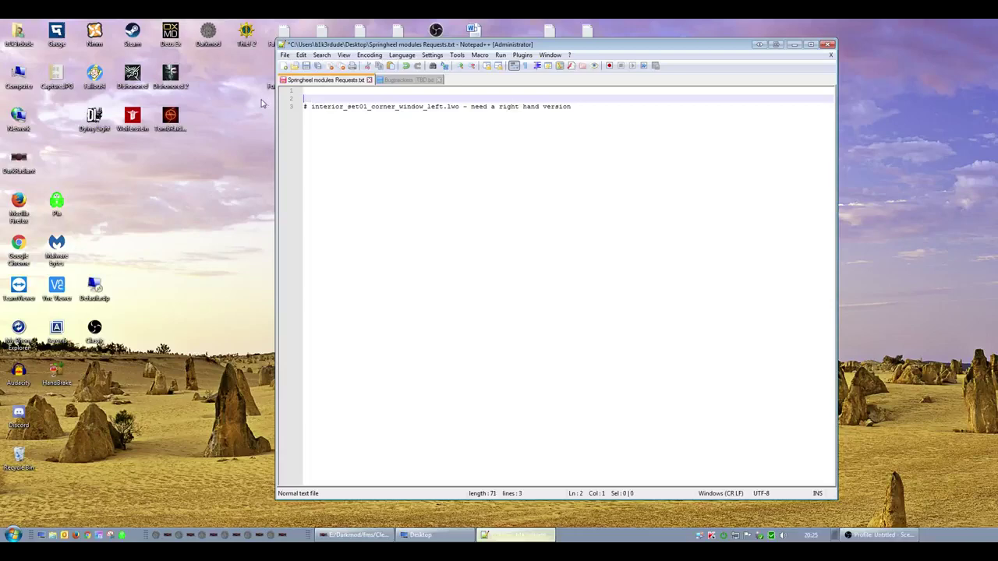
{"action": "key", "text": "Delete"}
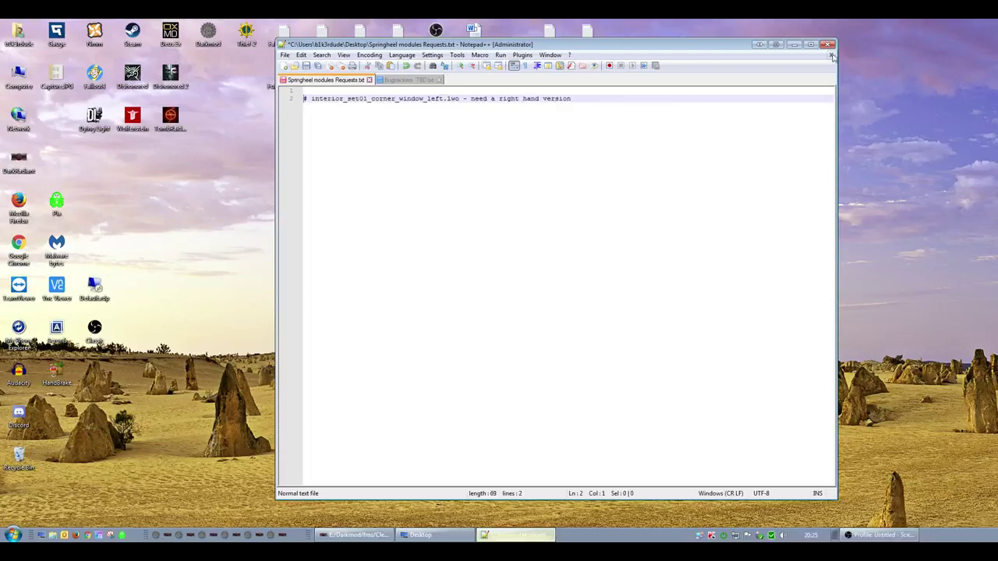
- Close Notepad++ and the Desktop folder window, and switch back to DarkRadiant with the CleaningUp map
{"action": "left_click", "coordinate": [829, 44]}
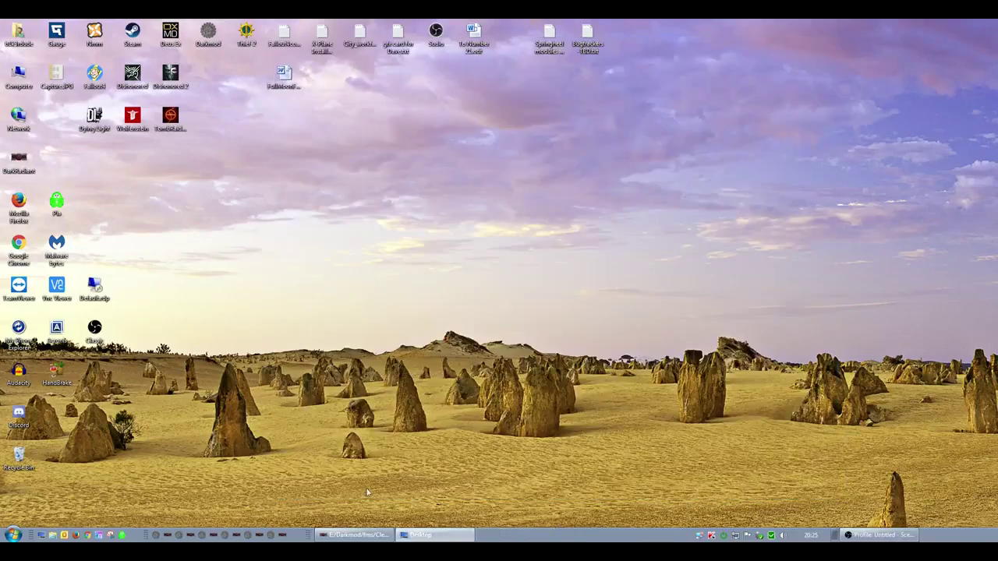
{"action": "left_click", "coordinate": [441, 535]}
{"action": "right_click", "coordinate": [443, 534]}
{"action": "left_click", "coordinate": [432, 518]}
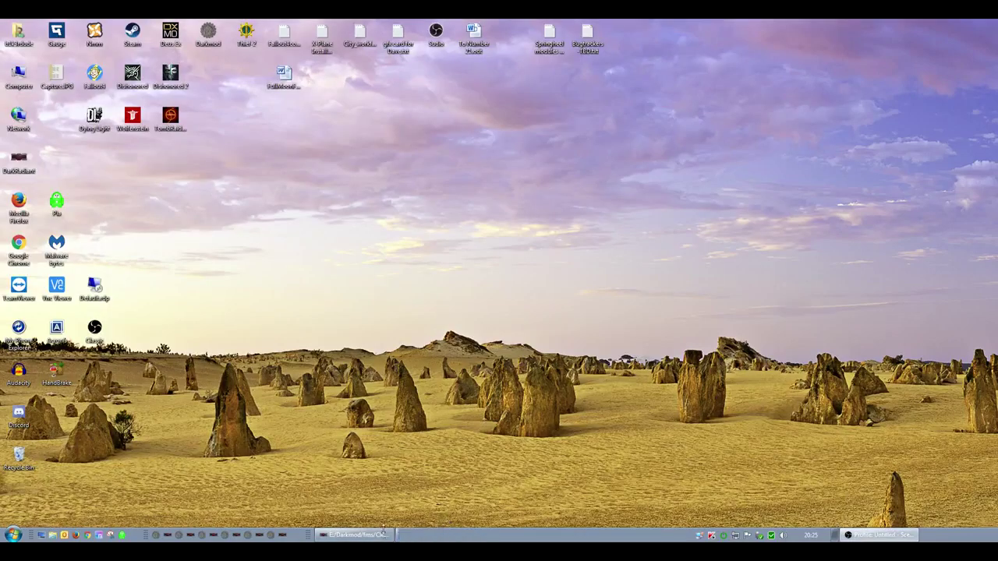
{"action": "left_click", "coordinate": [360, 534]}
- Set the grid to 8, duplicate the grouped side table in the narrow east hall, and move the copy below the west hall's north window
{"action": "scroll", "coordinate": [550, 336], "scroll_direction": "up", "scroll_amount": 2}
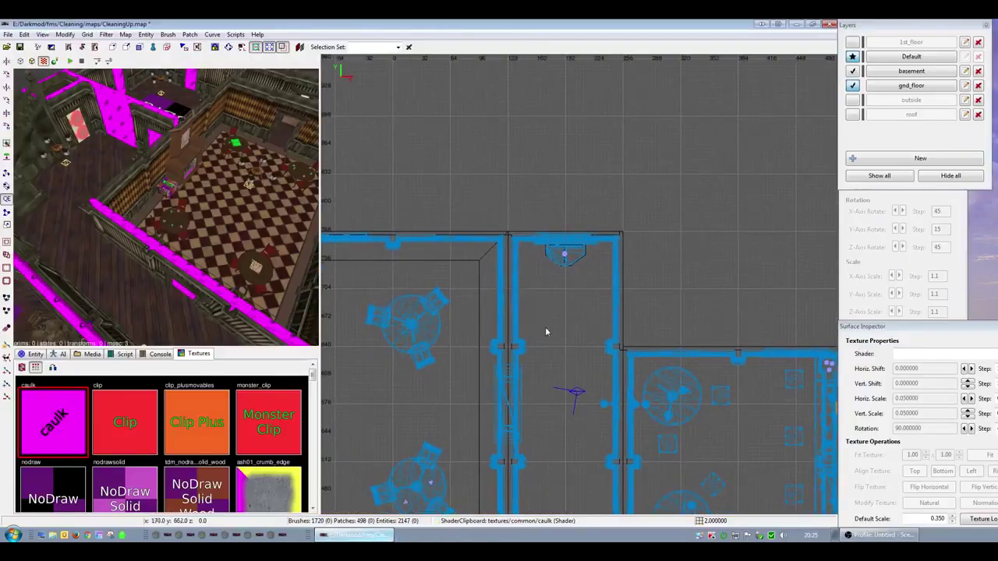
{"action": "right_click_drag", "start_coordinate": [778, 128], "coordinate": [768, 89]}
{"action": "right_click", "coordinate": [167, 207]}
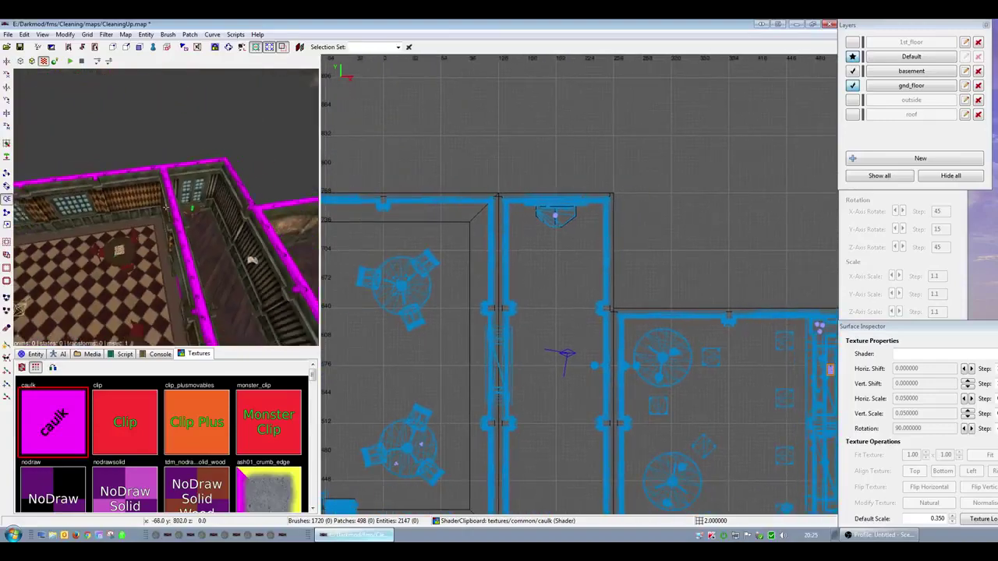
{"action": "right_click", "coordinate": [166, 208]}
{"action": "left_click", "coordinate": [177, 207], "text": "shift"}
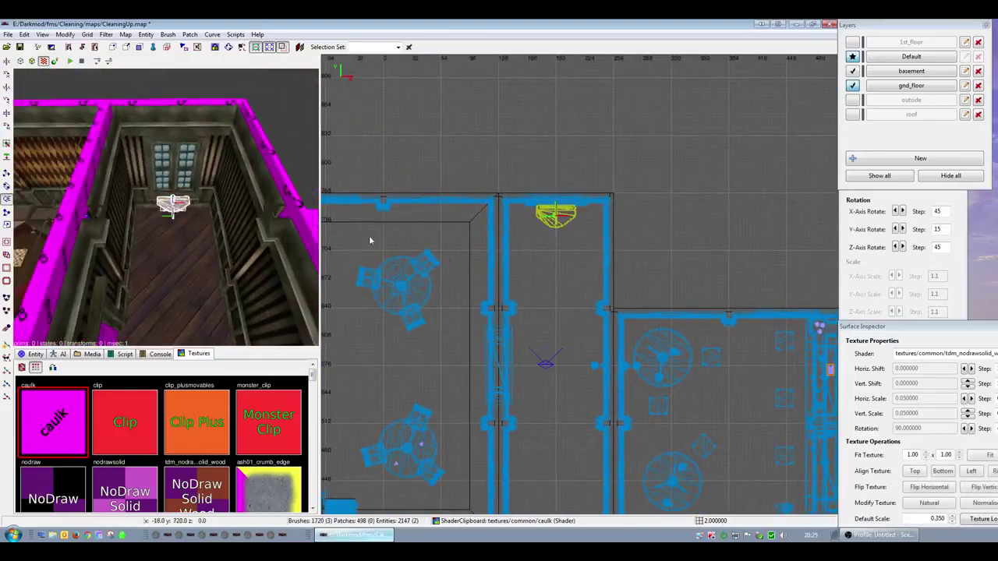
{"action": "scroll", "coordinate": [371, 240], "scroll_direction": "down", "scroll_amount": 6}
{"action": "scroll", "coordinate": [371, 240], "scroll_direction": "up", "scroll_amount": 1}
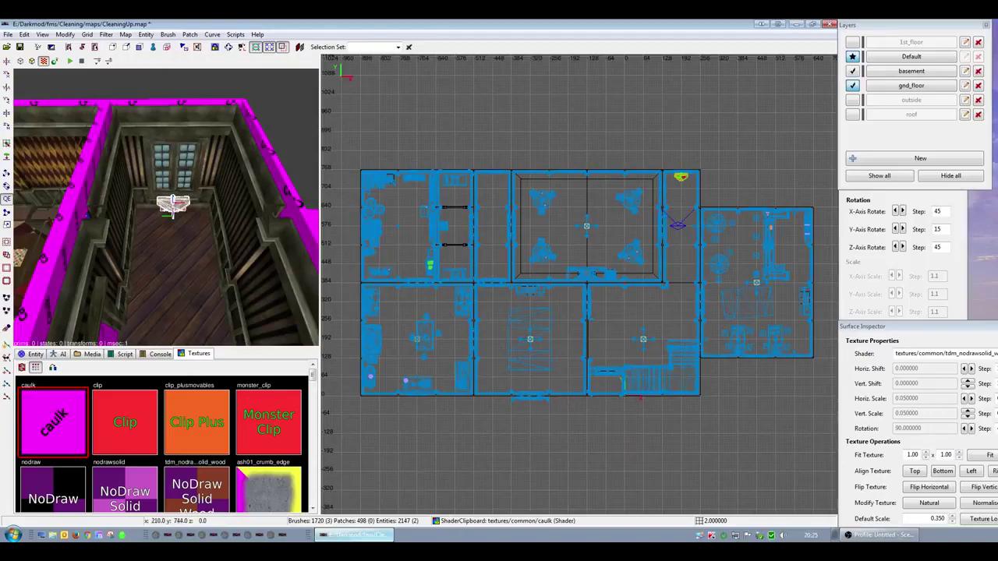
{"action": "right_click_drag", "start_coordinate": [687, 176], "coordinate": [683, 198]}
{"action": "key", "text": "4"}
{"action": "key", "text": "space"}
{"action": "mouse_move", "coordinate": [678, 198]}
{"action": "left_mouse_down"}
{"action": "mouse_move", "coordinate": [595, 223]}
{"action": "mouse_move", "coordinate": [479, 201]}
{"action": "mouse_move", "coordinate": [487, 198]}
{"action": "left_mouse_up"}
{"action": "right_click", "coordinate": [233, 220]}
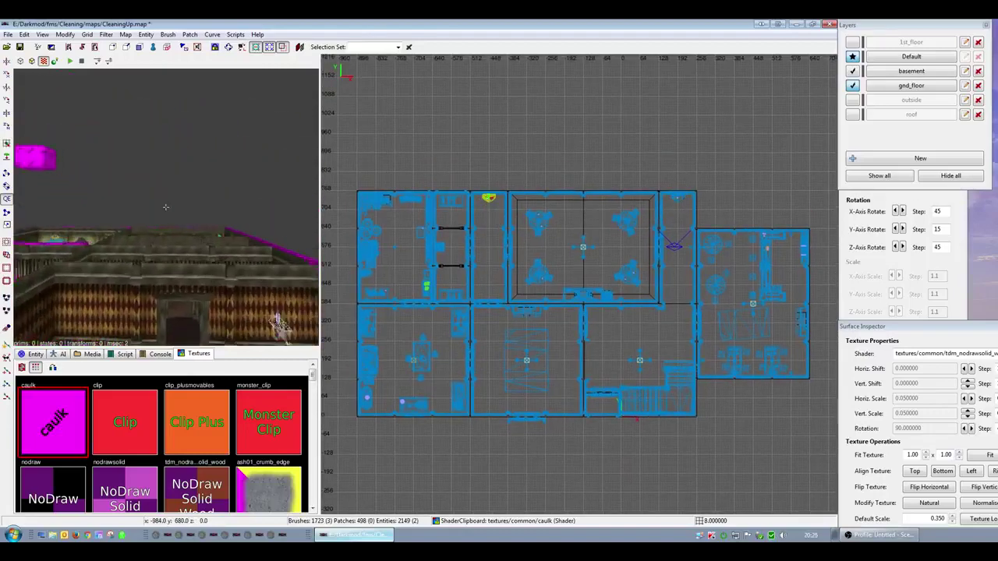
{"action": "key", "text": "Up"}
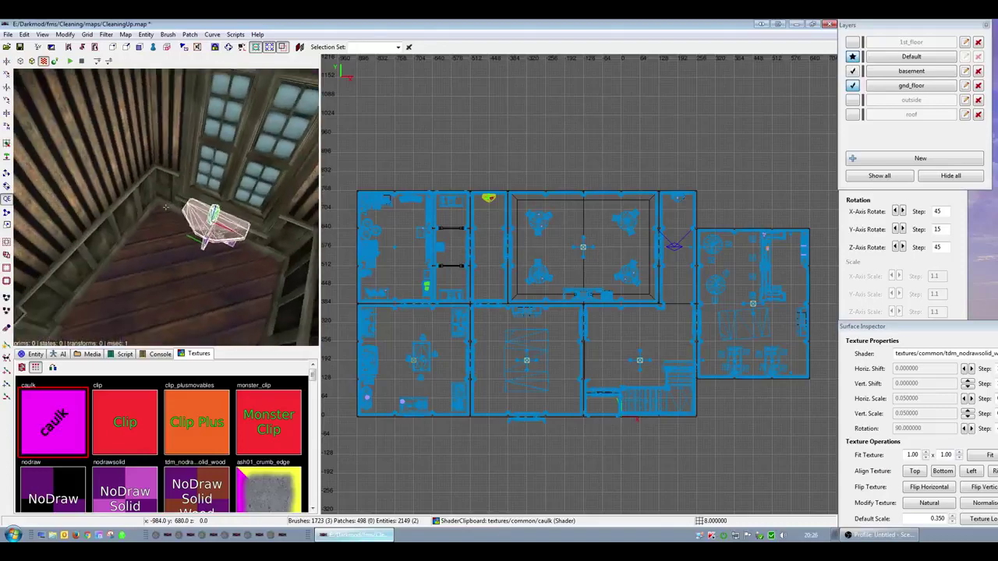
{"action": "scroll", "coordinate": [436, 301], "scroll_direction": "up", "scroll_amount": 6}
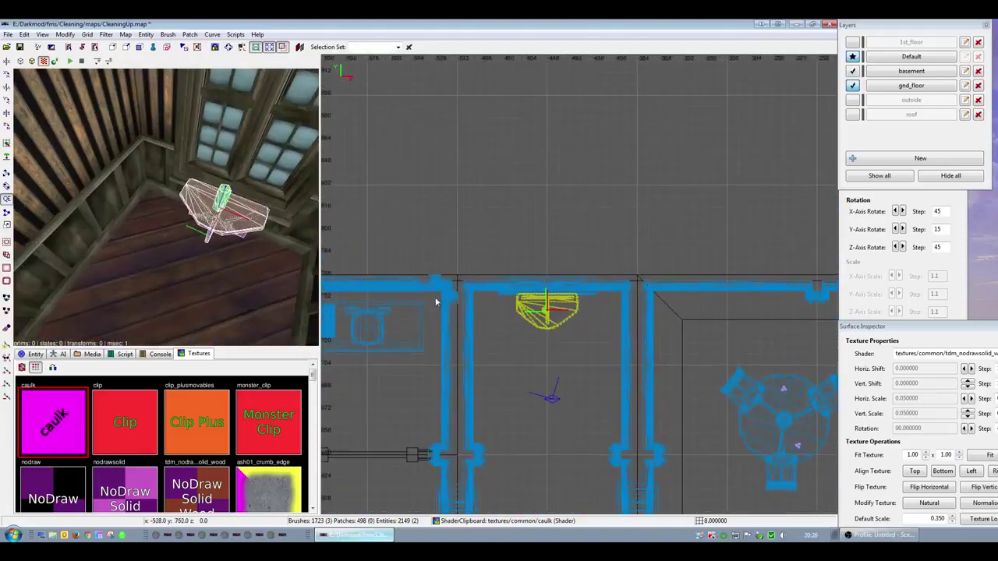
- Ungroup the copied side table and its items at the west hall's north window
{"action": "right_click", "coordinate": [251, 257]}
{"action": "key", "text": "Up"}
{"action": "right_click", "coordinate": [251, 257]}
{"action": "key", "text": "Escape"}
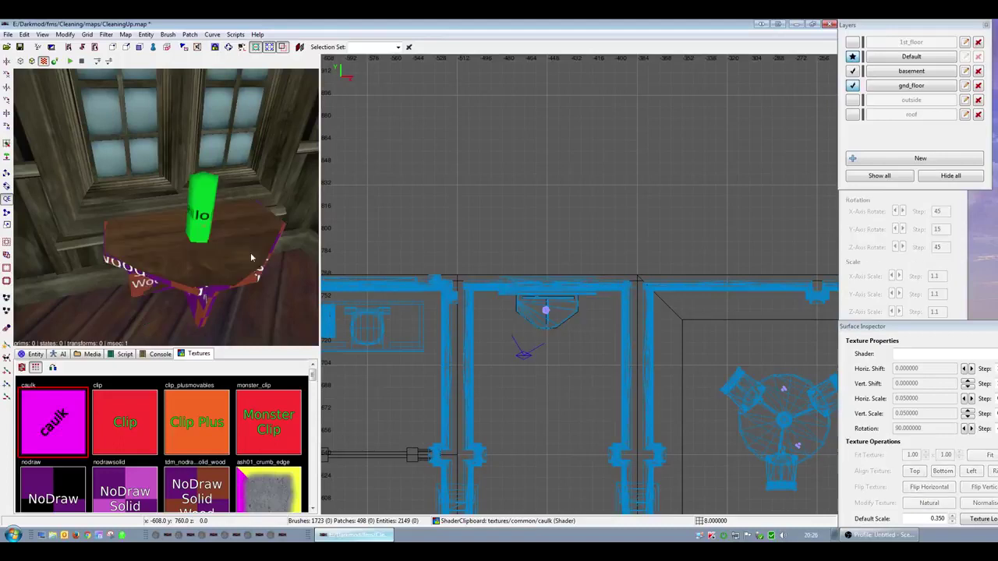
{"action": "left_click", "coordinate": [251, 257], "text": "shift"}
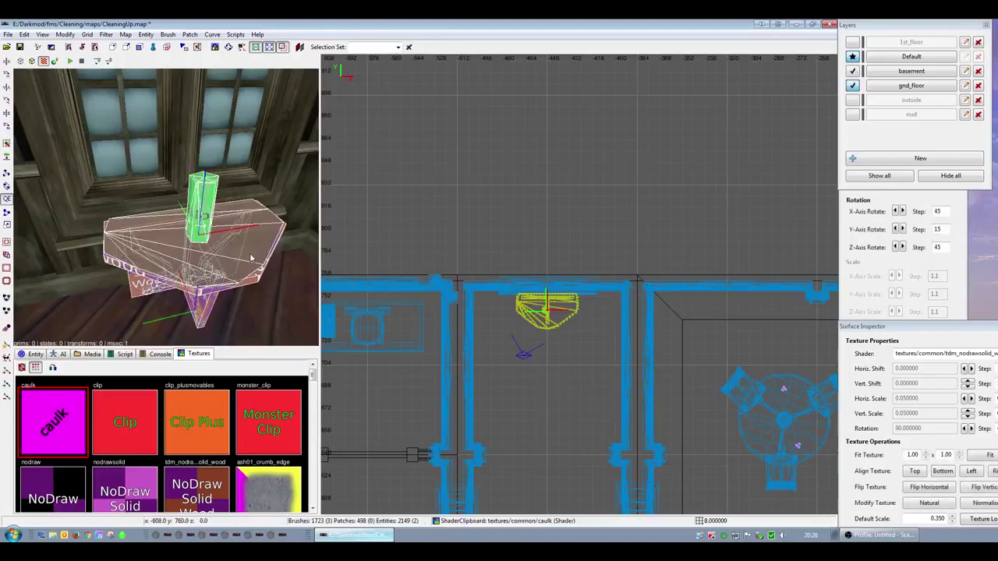
{"action": "right_click", "coordinate": [378, 208]}
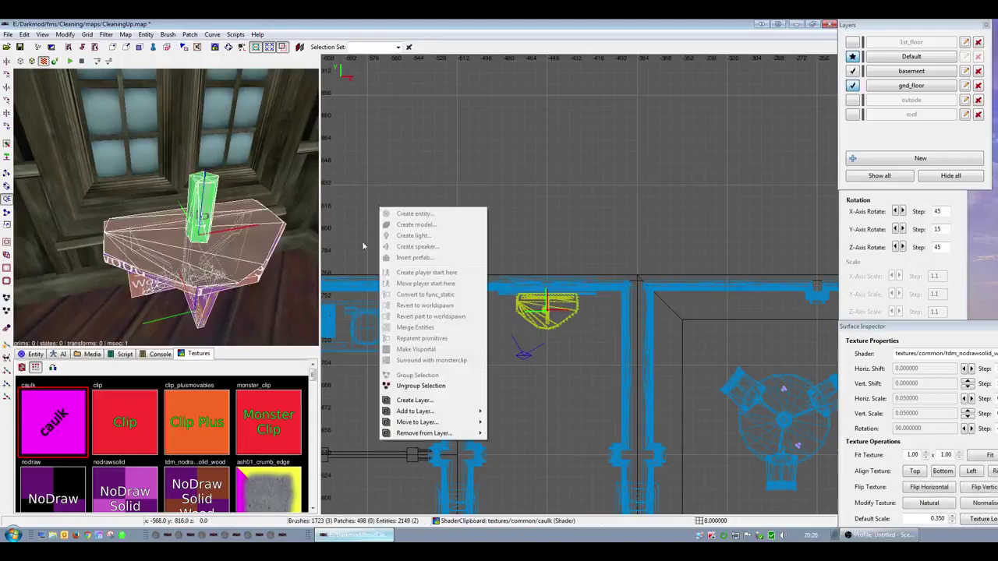
{"action": "left_click", "coordinate": [402, 385]}
- Check the entity properties of the copied end table and its loot vase at the west hall's north window
{"action": "left_click", "coordinate": [179, 283], "text": "shift"}
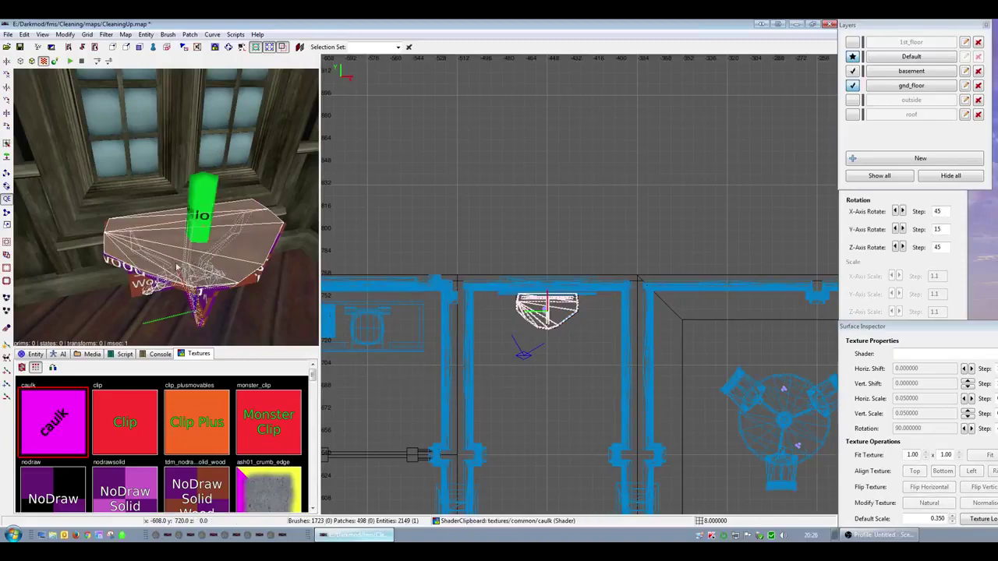
{"action": "left_click", "coordinate": [31, 354]}
{"action": "right_click", "coordinate": [165, 208]}
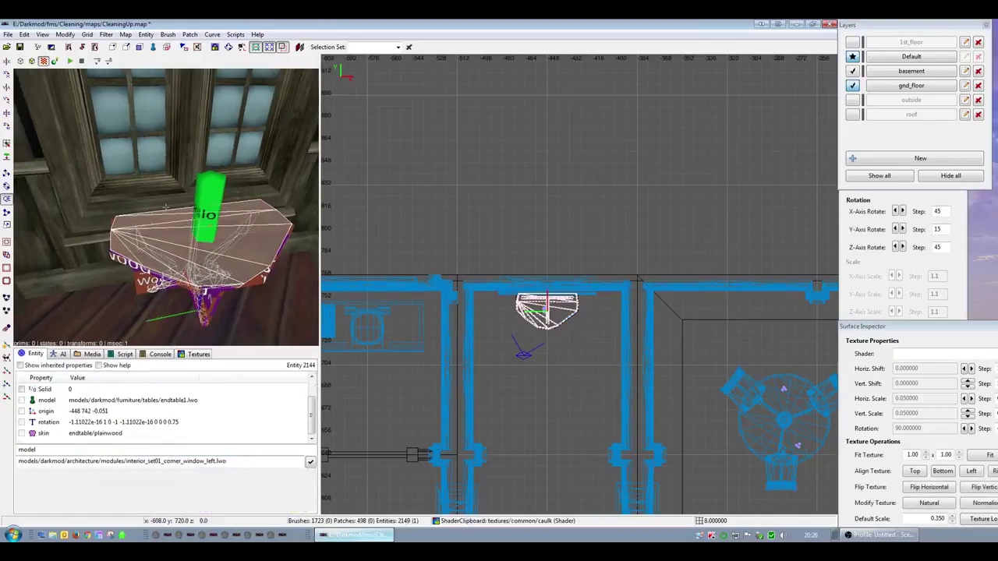
{"action": "key", "text": "Up"}
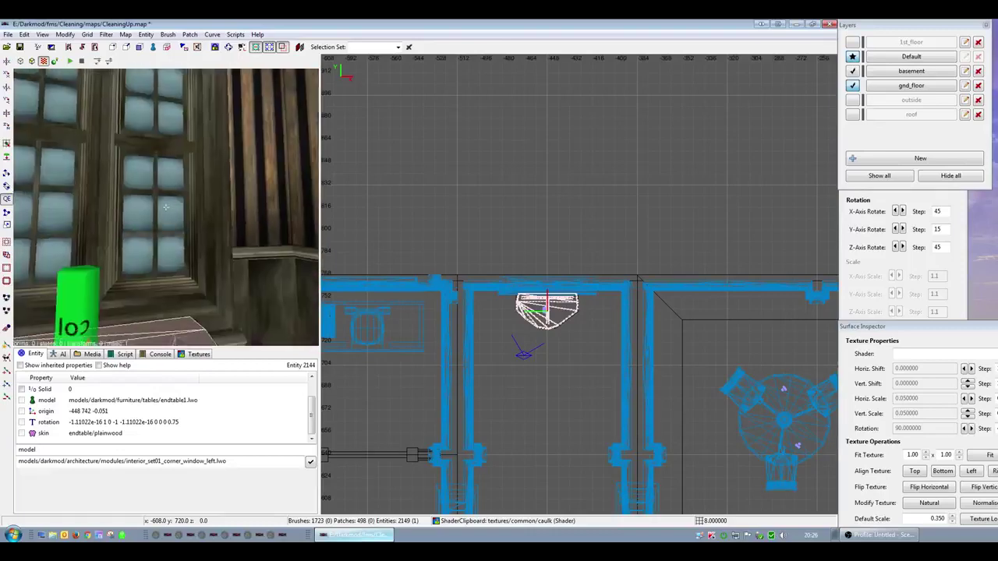
{"action": "key", "text": "Escape"}
{"action": "left_click", "coordinate": [214, 139], "text": "shift"}
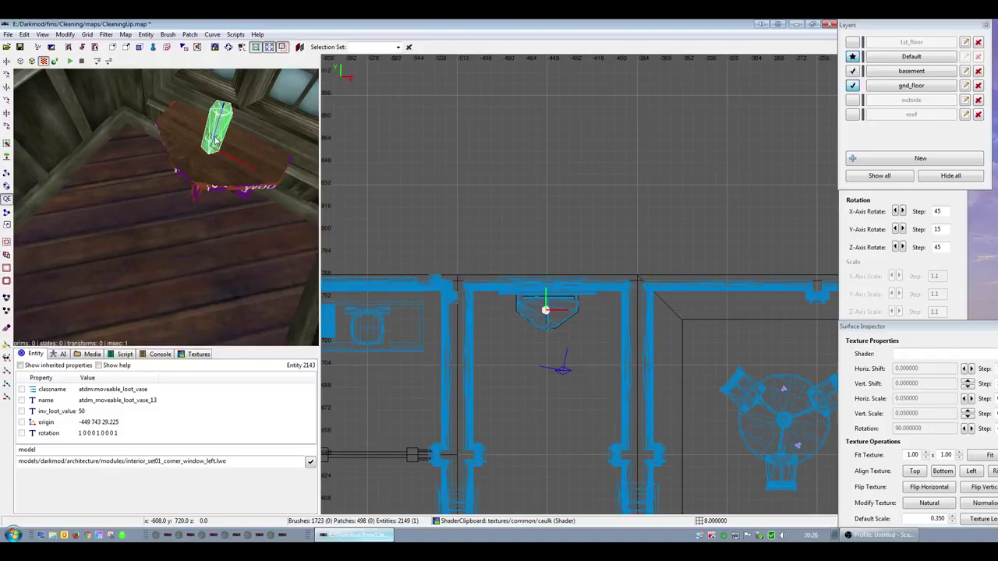
{"action": "right_click", "coordinate": [158, 295]}
{"action": "key", "text": "Down"}
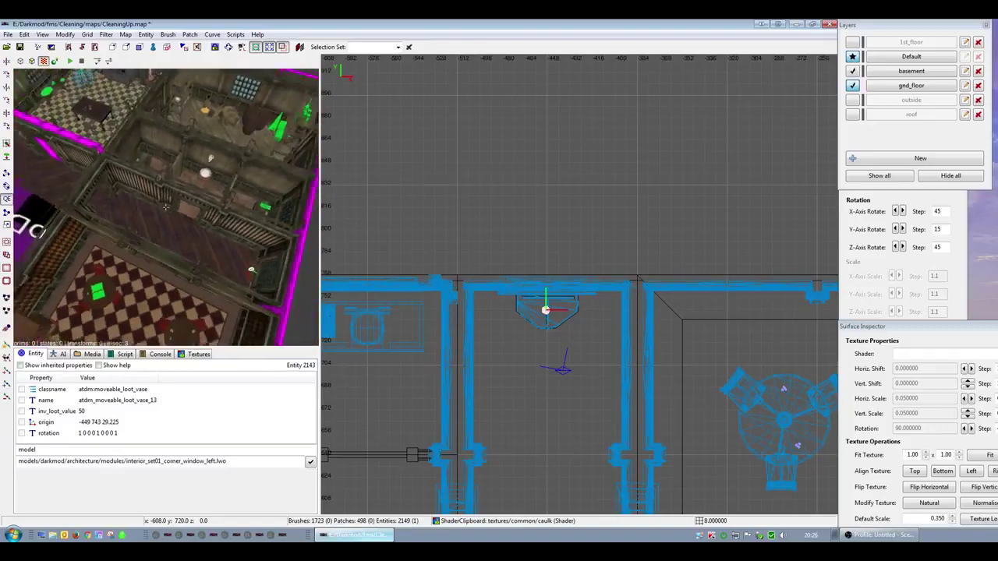
- Survey the ground floor from above and compare it with the 1st_floor layer shown and hidden
{"action": "key", "text": "Escape"}
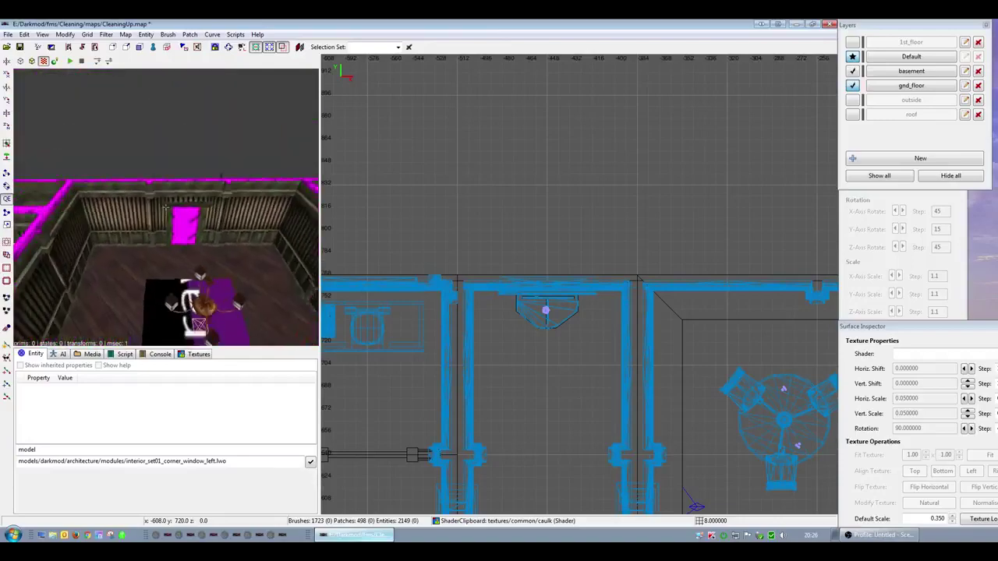
{"action": "key", "text": "Down"}
{"action": "key", "text": "Up"}
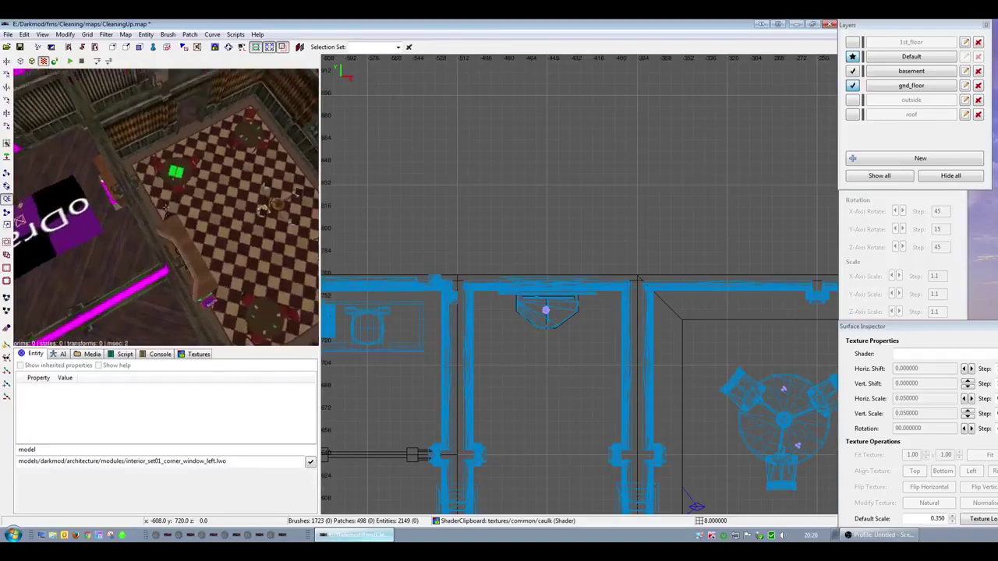
{"action": "key", "text": "Up"}
{"action": "key", "text": "Down"}
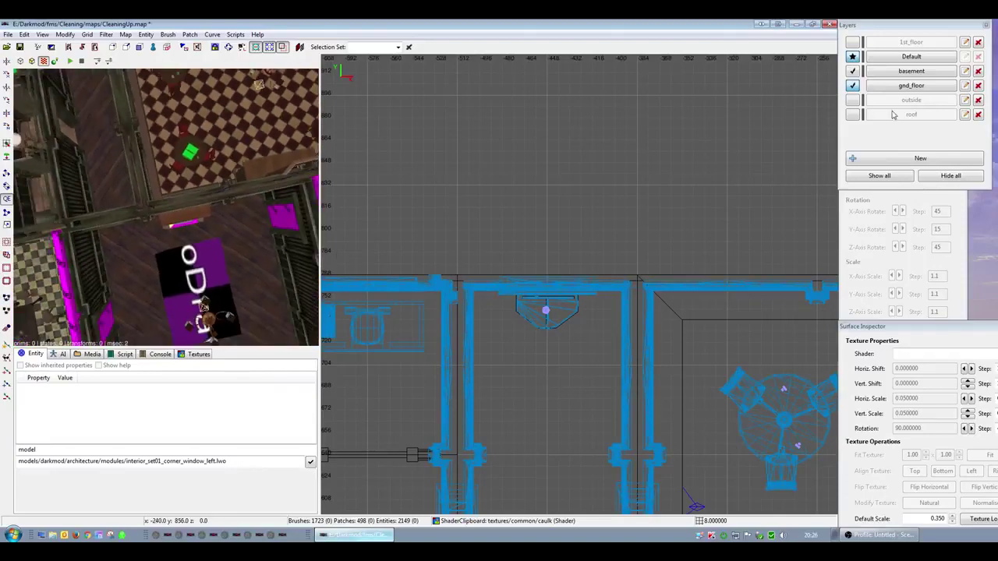
{"action": "left_click", "coordinate": [853, 43]}
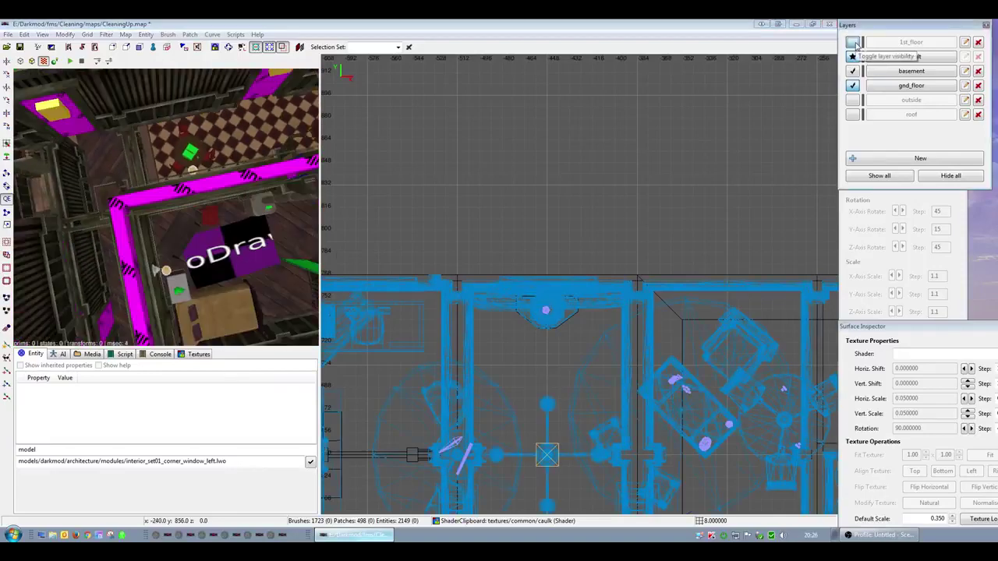
{"action": "left_click", "coordinate": [853, 42]}
{"action": "left_click", "coordinate": [853, 42]}
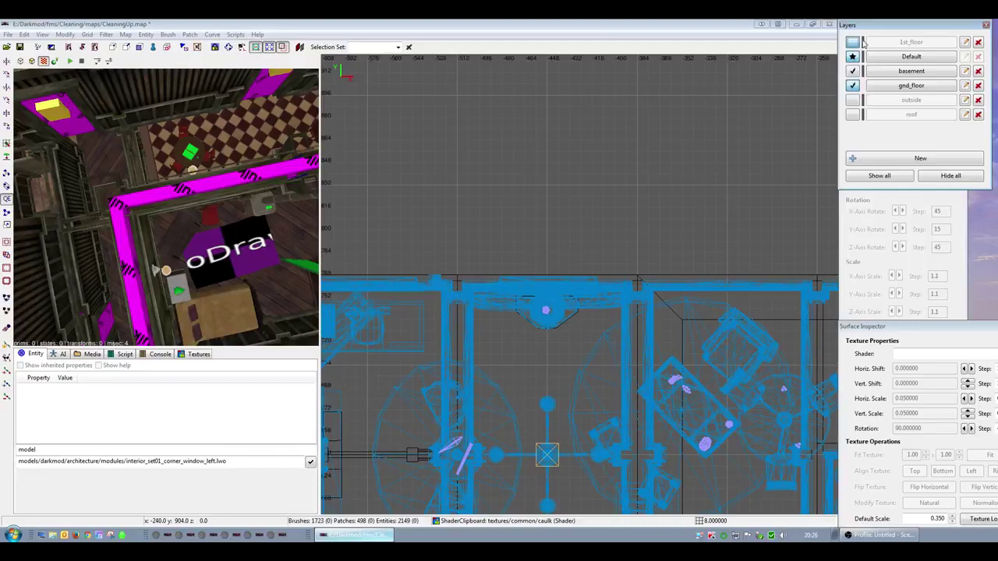
{"action": "left_click", "coordinate": [853, 43]}
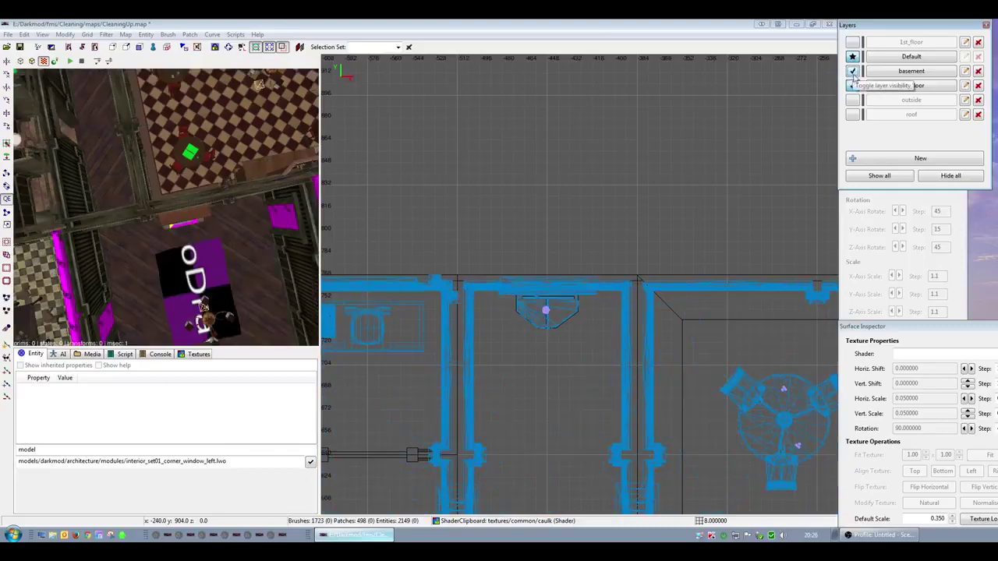
- Select the caulk wall east of the checkered-floor room and check the outside and roof layers for what they contain
{"action": "scroll", "coordinate": [373, 201], "scroll_direction": "down", "scroll_amount": 4}
{"action": "right_click", "coordinate": [127, 194]}
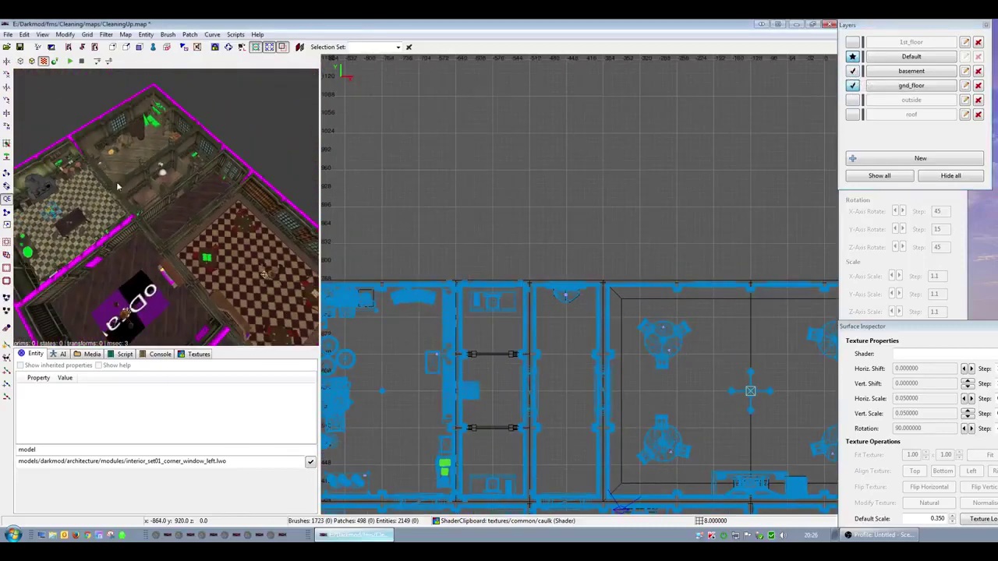
{"action": "right_click", "coordinate": [127, 195]}
{"action": "scroll", "coordinate": [486, 274], "scroll_direction": "down", "scroll_amount": 1}
{"action": "scroll", "coordinate": [485, 274], "scroll_direction": "down", "scroll_amount": 4}
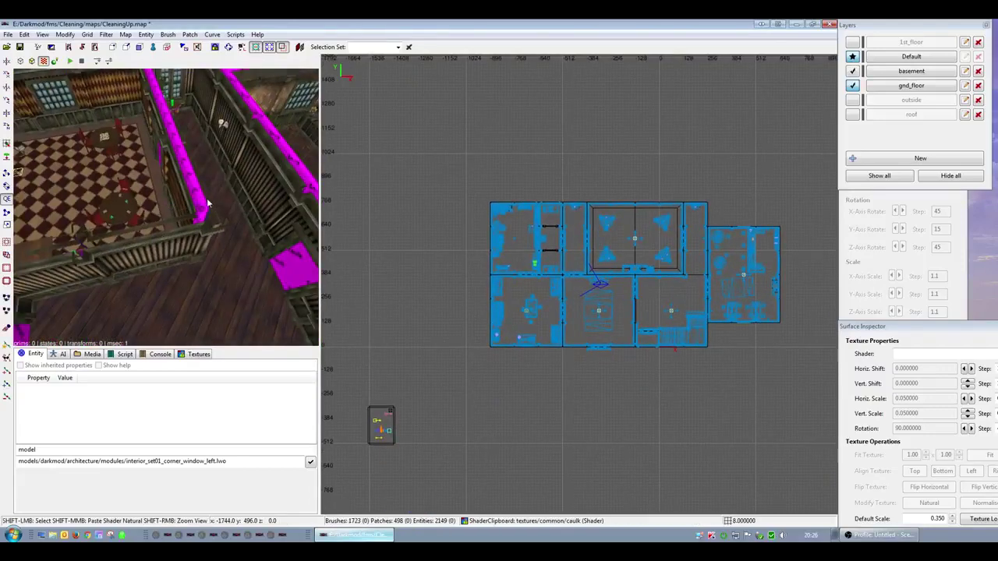
{"action": "left_click", "coordinate": [207, 204], "text": "shift"}
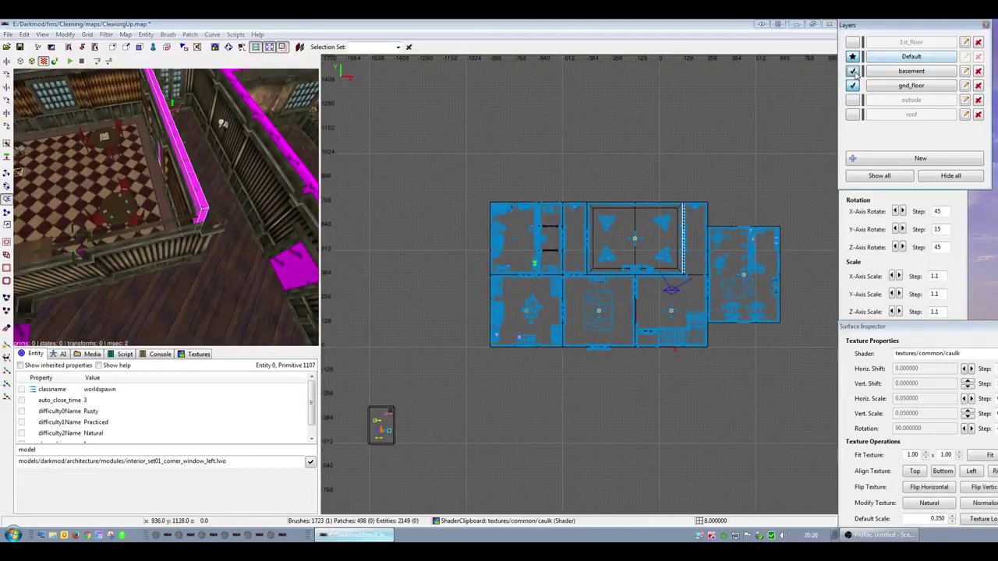
{"action": "left_click", "coordinate": [857, 102]}
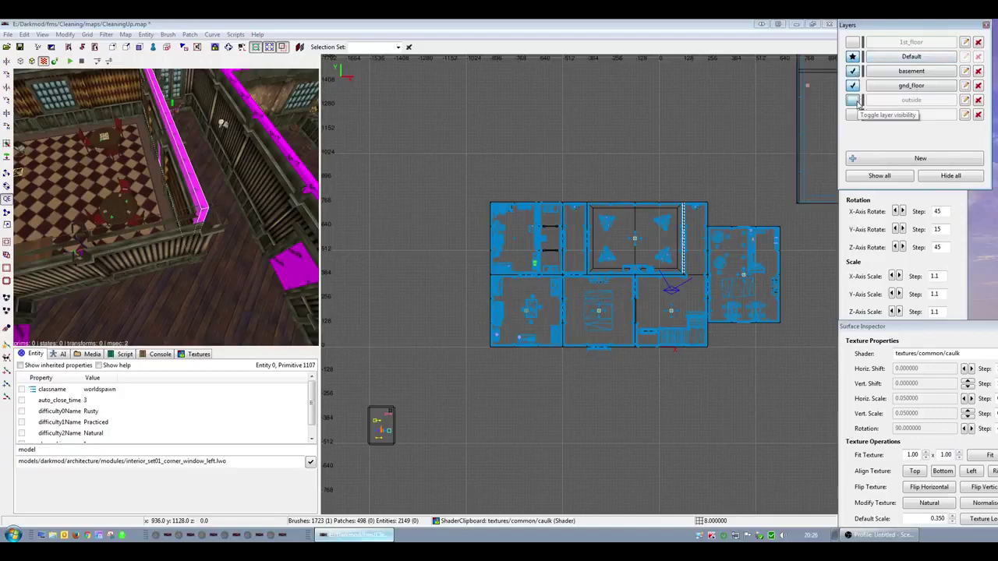
{"action": "left_click", "coordinate": [857, 101]}
{"action": "left_click", "coordinate": [857, 116]}
{"action": "left_click", "coordinate": [856, 116]}
- Show the 1st_floor layer, select the whole ground-floor storey in side view and move it to the gnd_floor layer
{"action": "left_click", "coordinate": [852, 44]}
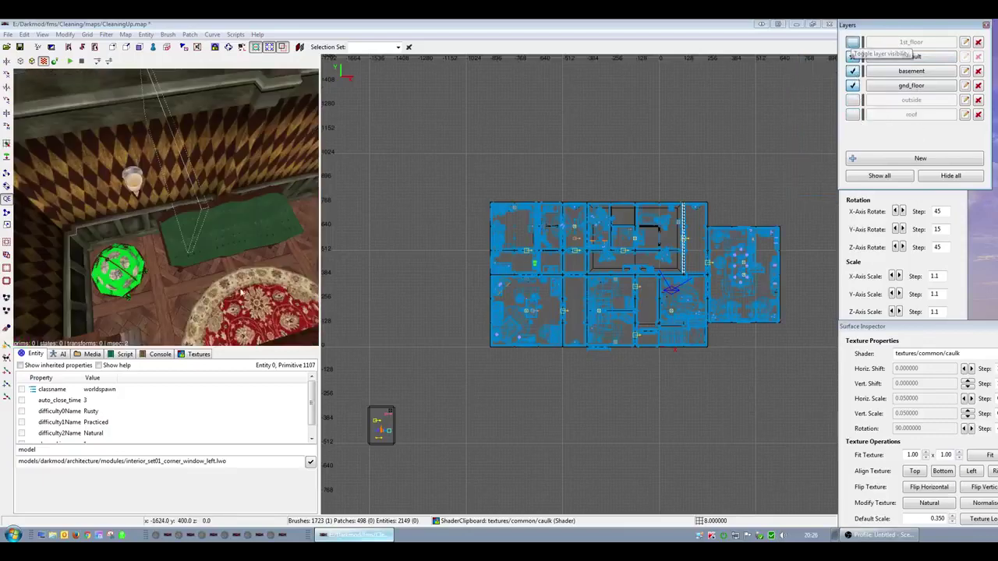
{"action": "right_click", "coordinate": [86, 289]}
{"action": "key", "text": "Escape"}
{"action": "scroll", "coordinate": [165, 208], "scroll_direction": "down", "scroll_amount": 5}
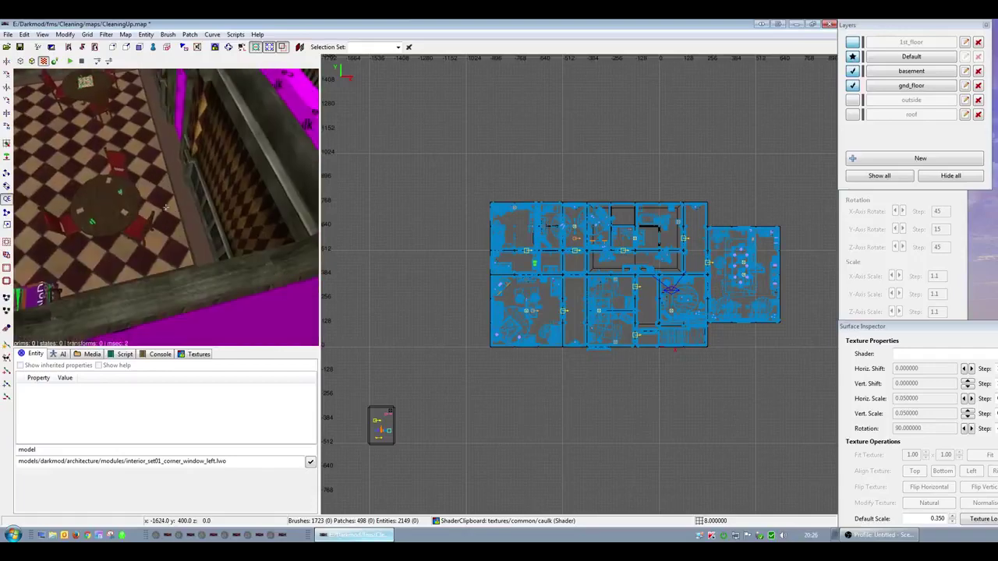
{"action": "key", "text": "ctrl+Tab"}
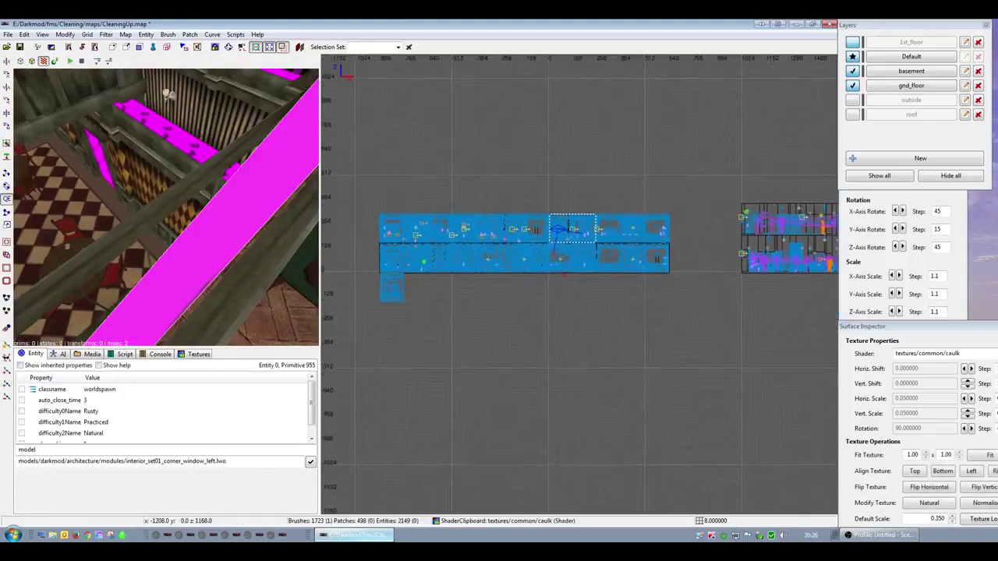
{"action": "left_click_drag", "start_coordinate": [370, 252], "coordinate": [691, 263], "text": "shift"}
{"action": "right_click", "coordinate": [680, 220]}
{"action": "mouse_move", "coordinate": [717, 437]}
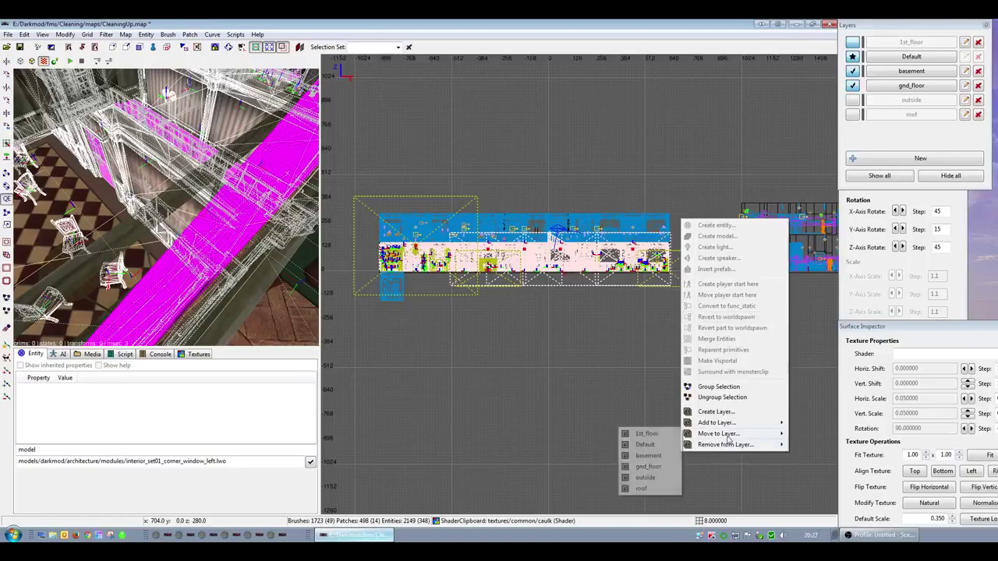
{"action": "left_click", "coordinate": [649, 467]}
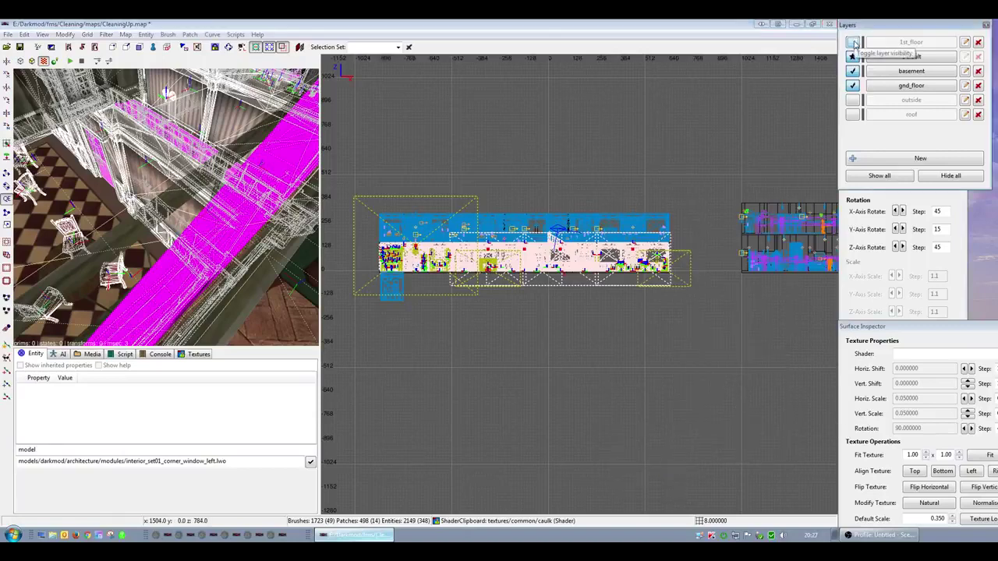
{"action": "key", "text": "Escape"}
- Inspect the caulk walls between the storeys with the 1st_floor layer shown, and check the outside layer in top view
{"action": "right_click", "coordinate": [136, 242]}
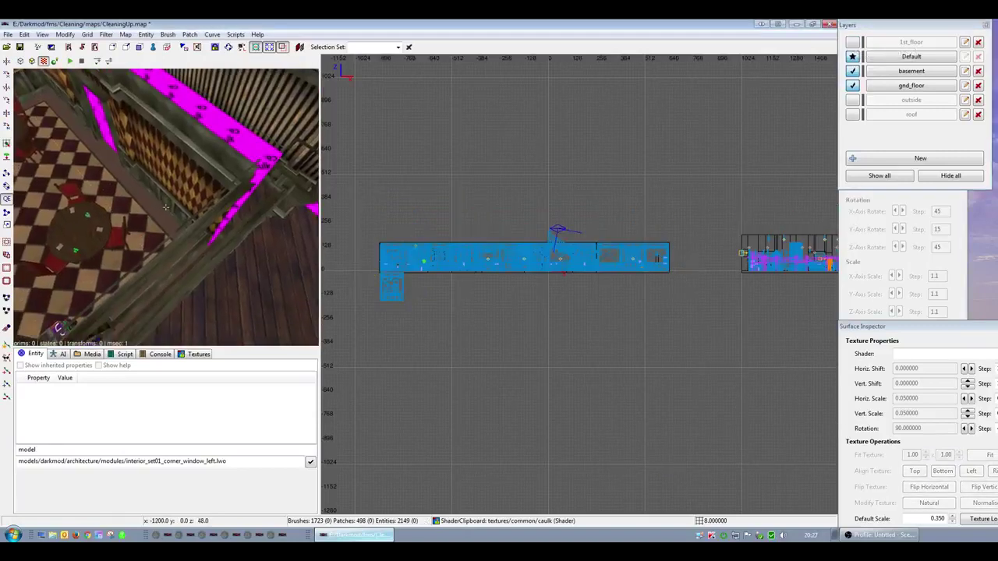
{"action": "left_click", "coordinate": [852, 43]}
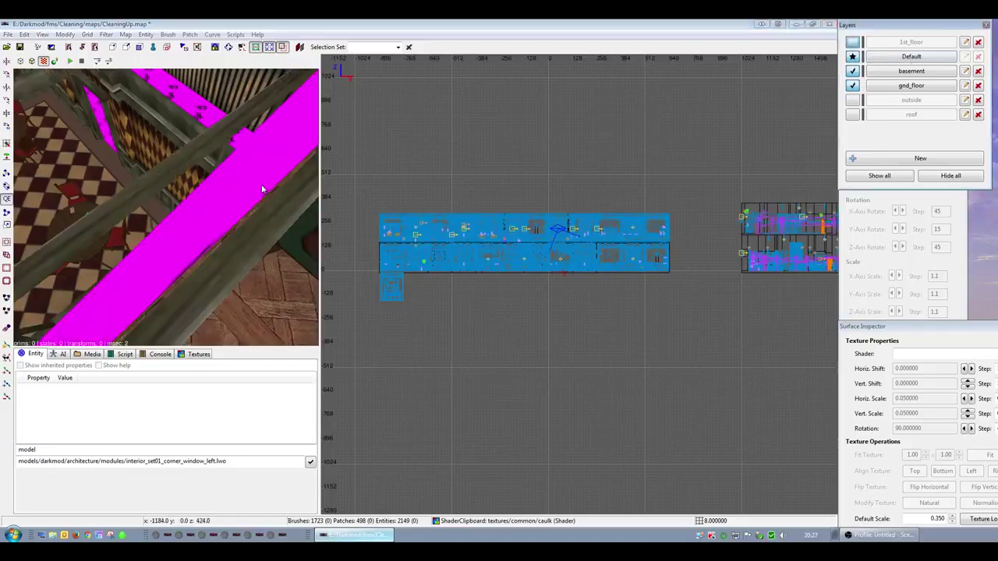
{"action": "right_click", "coordinate": [166, 207]}
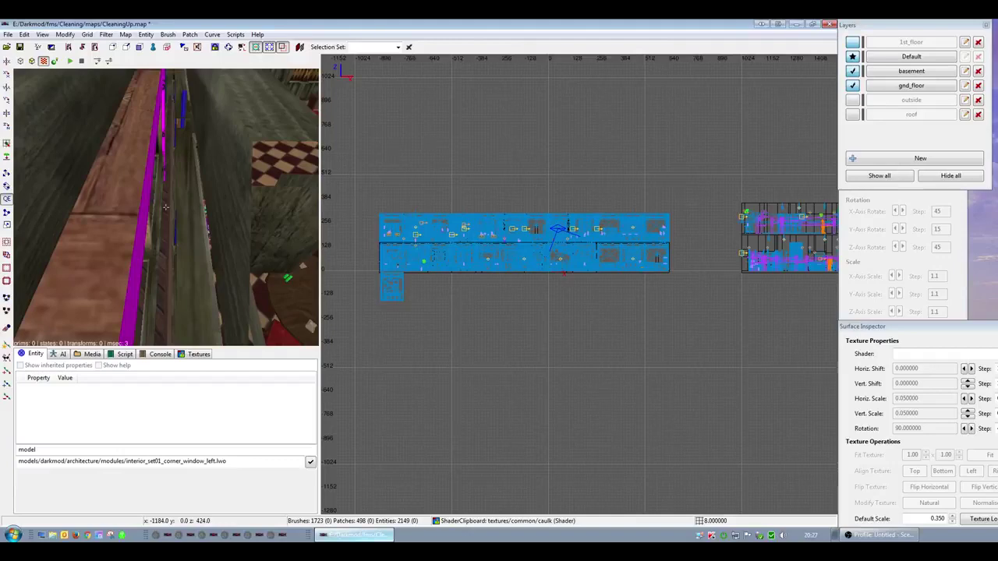
{"action": "right_click", "coordinate": [165, 207]}
{"action": "key", "text": "ctrl+Tab"}
{"action": "key", "text": "ctrl+Tab"}
{"action": "key", "text": "ctrl+Tab"}
{"action": "key", "text": "ctrl+Tab"}
{"action": "key", "text": "ctrl+Tab"}
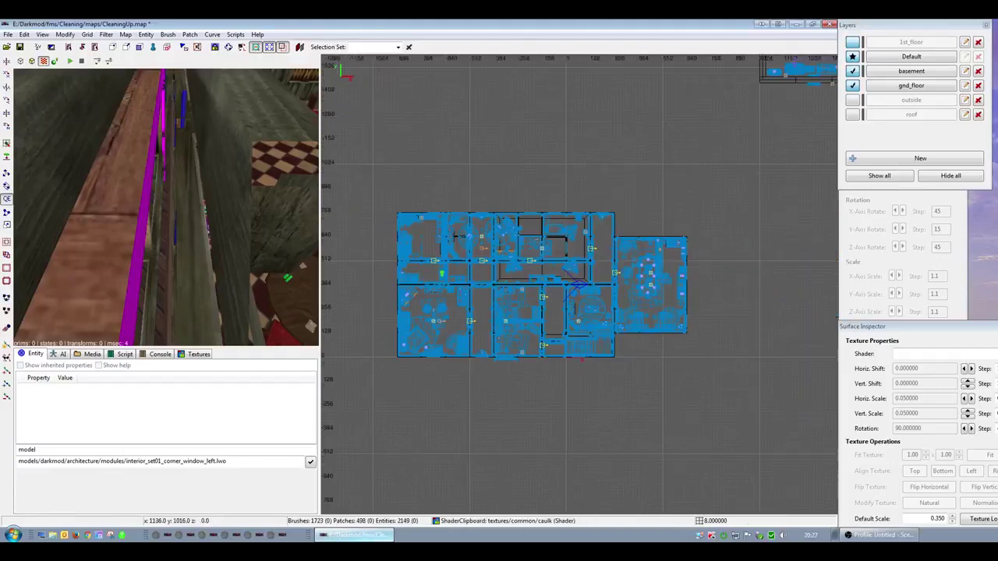
{"action": "left_click", "coordinate": [856, 103]}
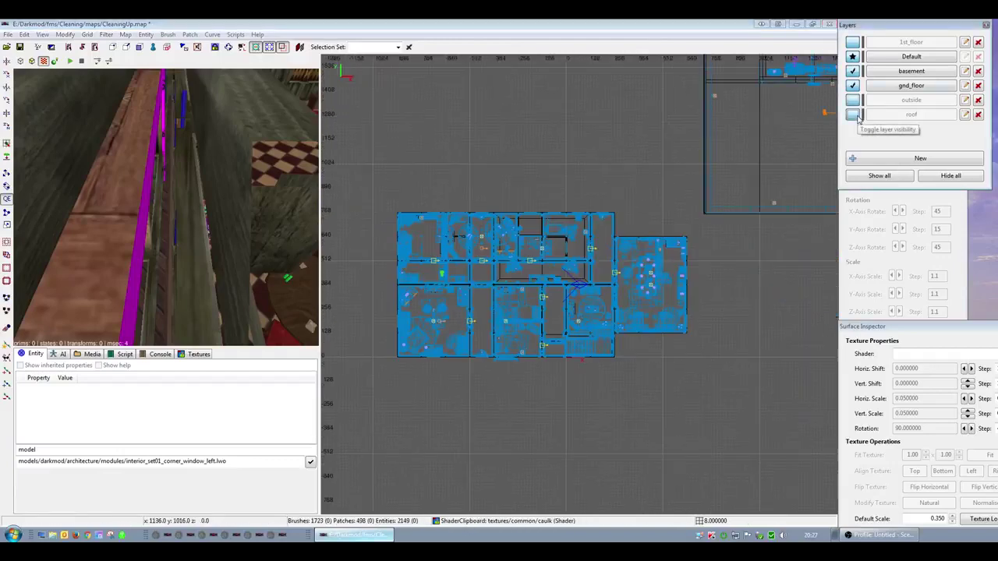
{"action": "left_click", "coordinate": [854, 100]}
- Save the CleaningUp map while closing DarkRadiant, then restart the editor and reopen CleaningUp.map
{"action": "left_click", "coordinate": [830, 26]}
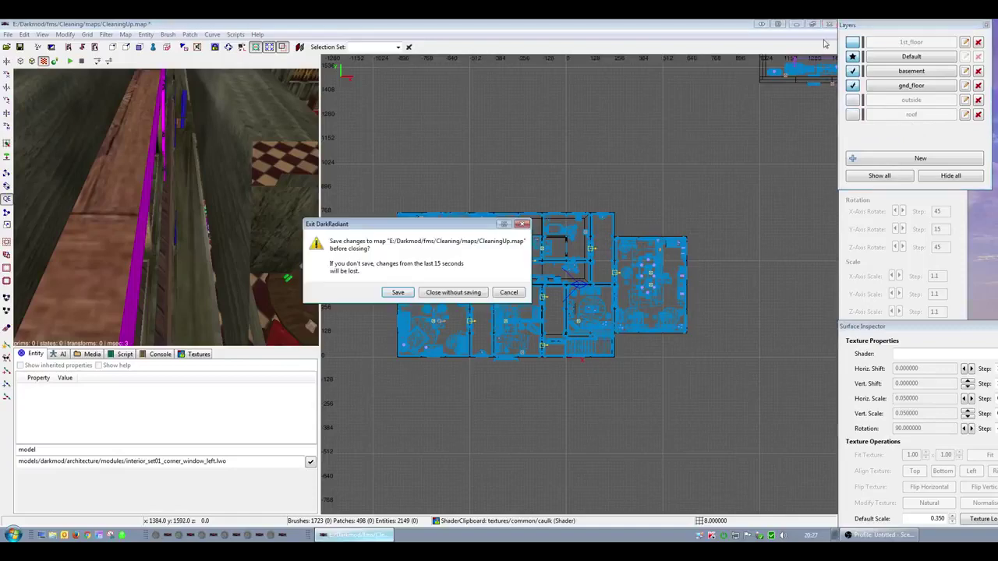
{"action": "left_click", "coordinate": [397, 293]}
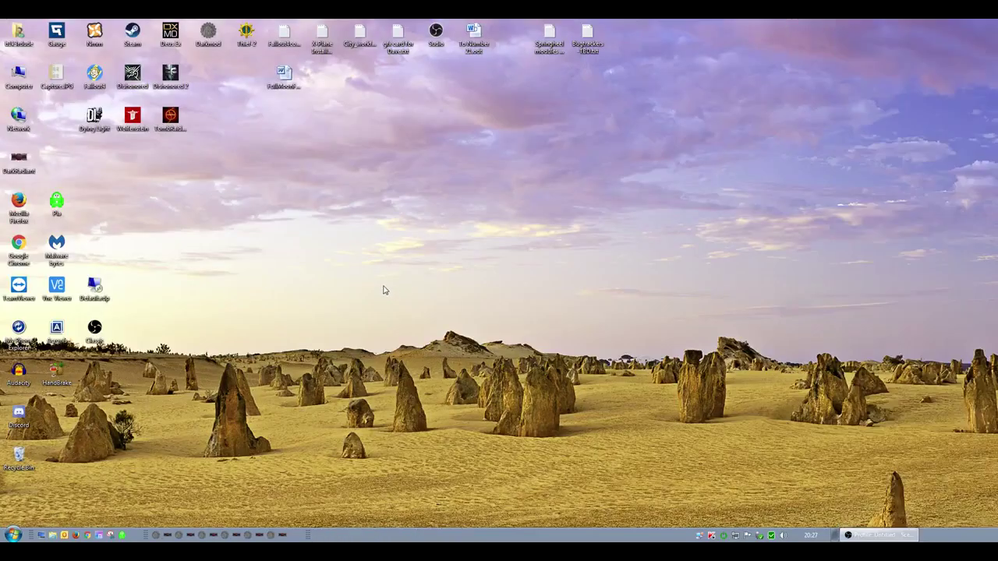
{"action": "left_click", "coordinate": [283, 536]}
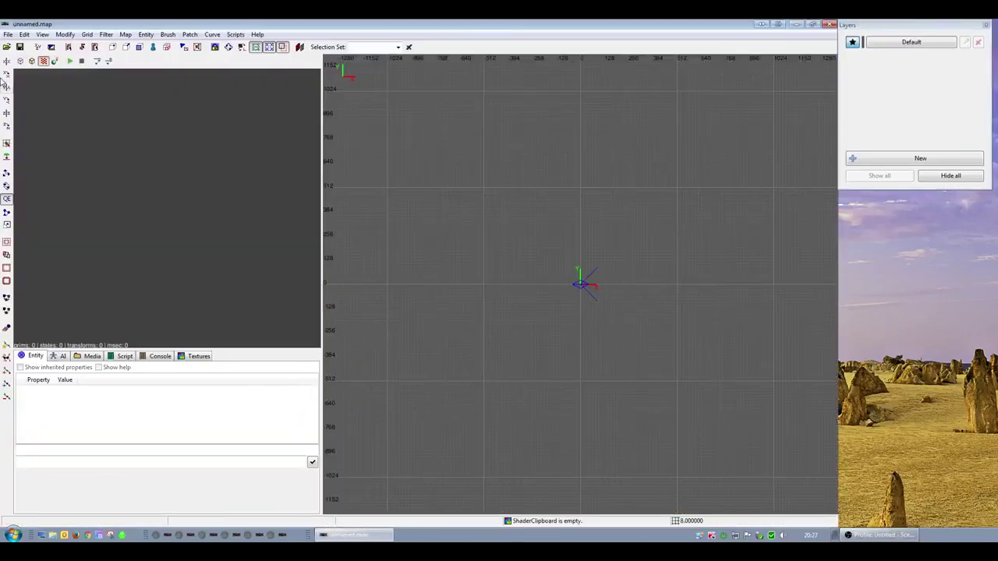
{"action": "left_click", "coordinate": [7, 35]}
{"action": "left_click", "coordinate": [154, 312]}
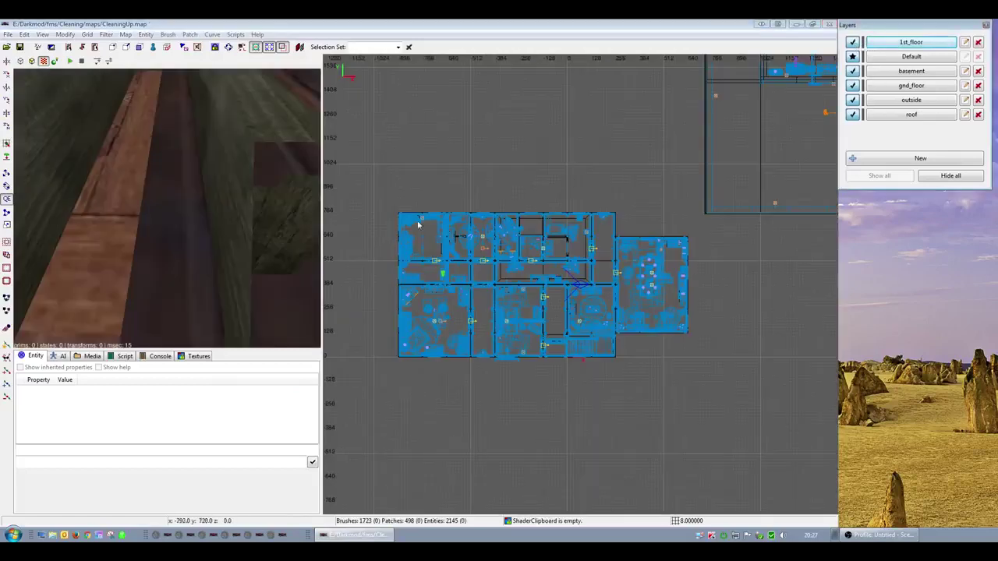
- Select the long caulk wall brush running between the northern and southern rooms
{"action": "right_click", "coordinate": [248, 228]}
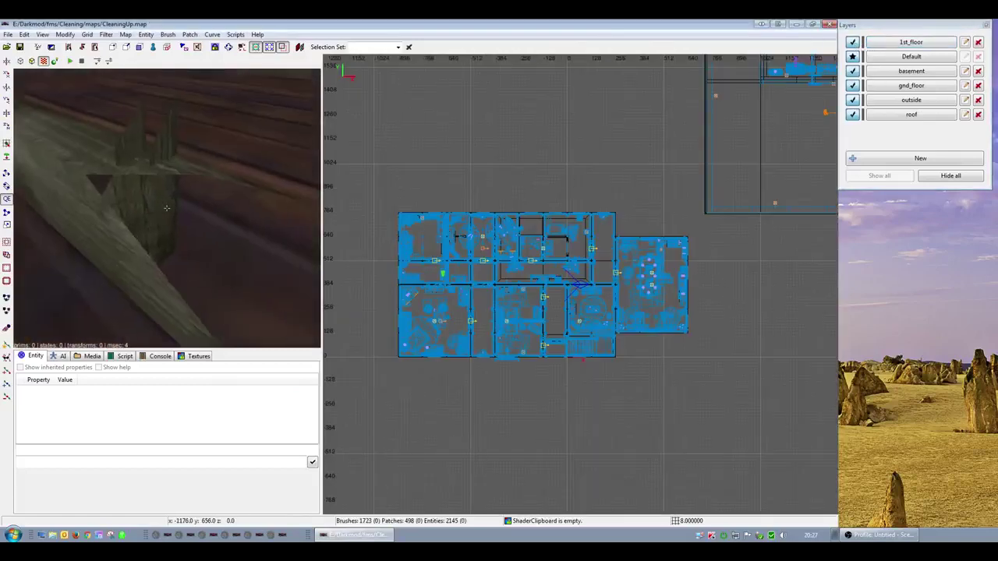
{"action": "key", "text": "Up"}
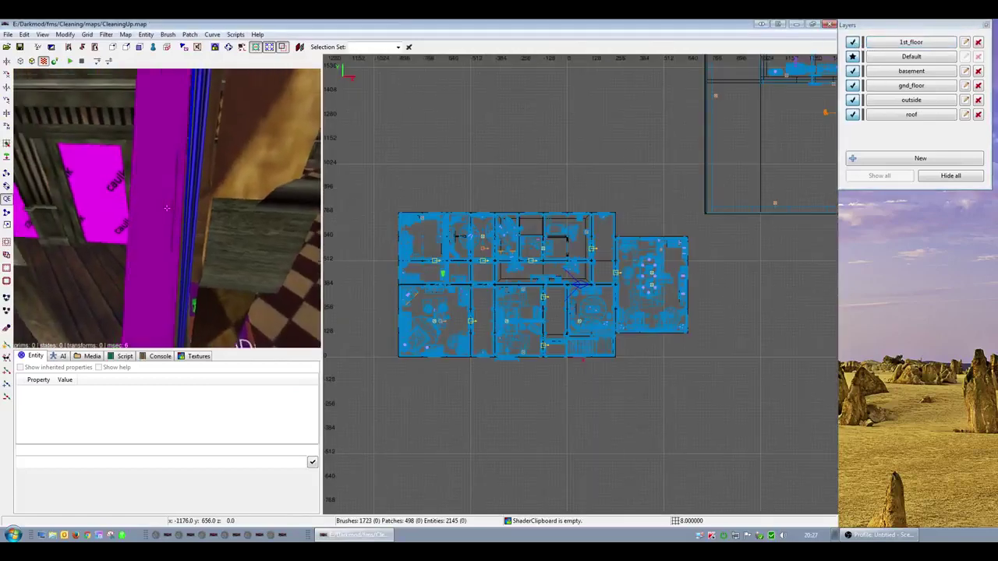
{"action": "right_click", "coordinate": [167, 208]}
{"action": "left_click", "coordinate": [126, 235], "text": "shift"}
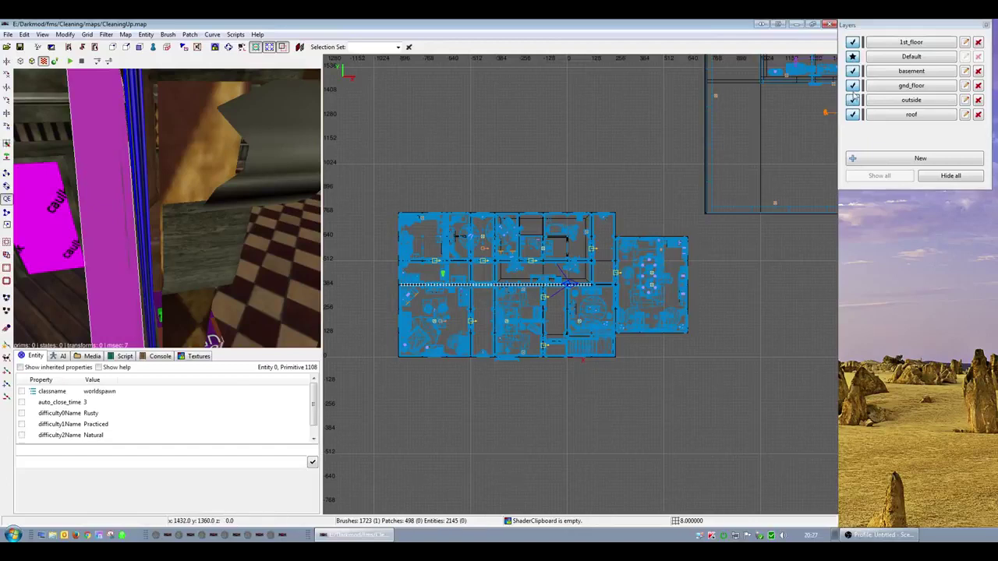
- Hide the 1st_floor, outside, roof and basement layers, leaving Default and gnd_floor shown
{"action": "left_click", "coordinate": [852, 42]}
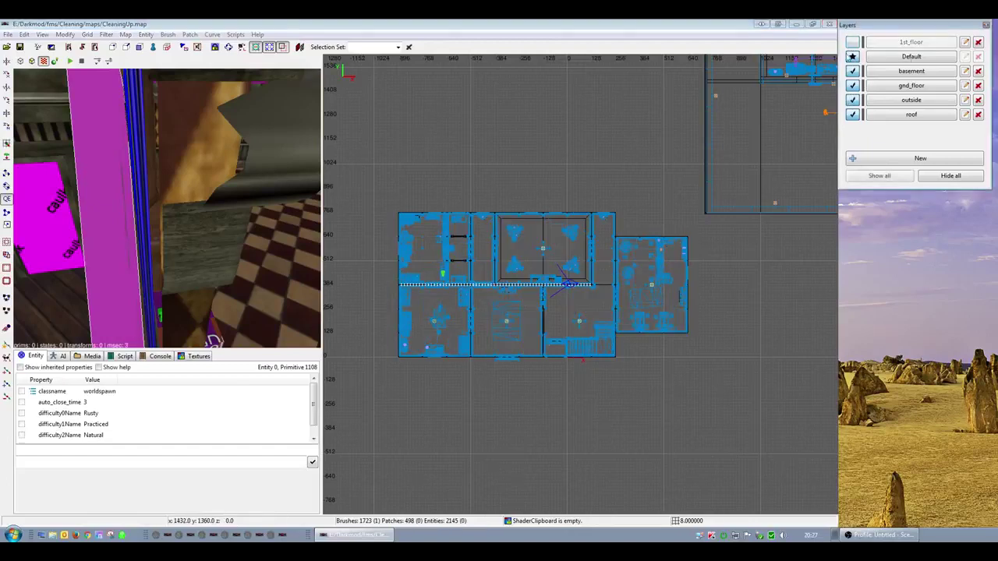
{"action": "left_click", "coordinate": [852, 100]}
{"action": "left_click", "coordinate": [852, 115]}
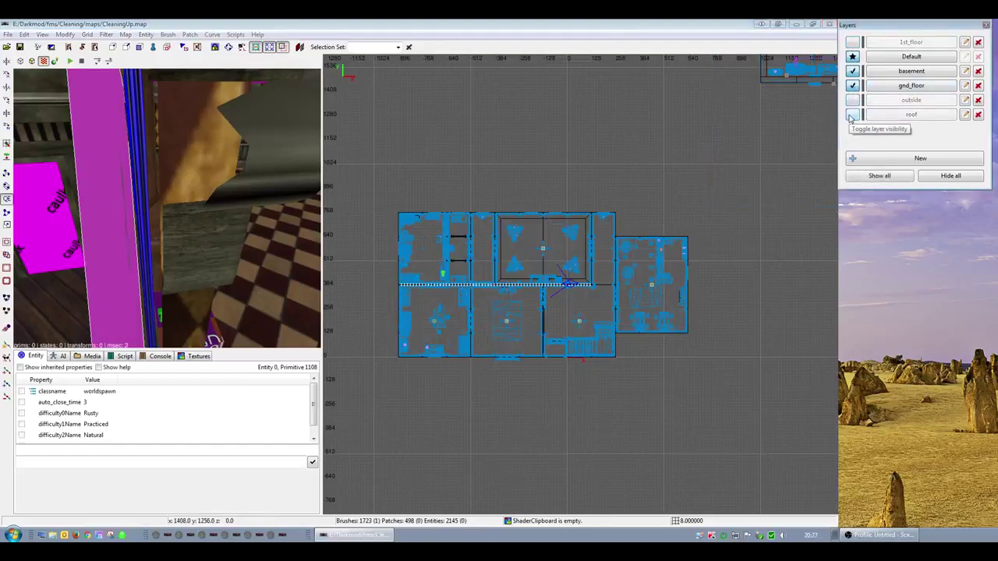
{"action": "left_click", "coordinate": [852, 71]}
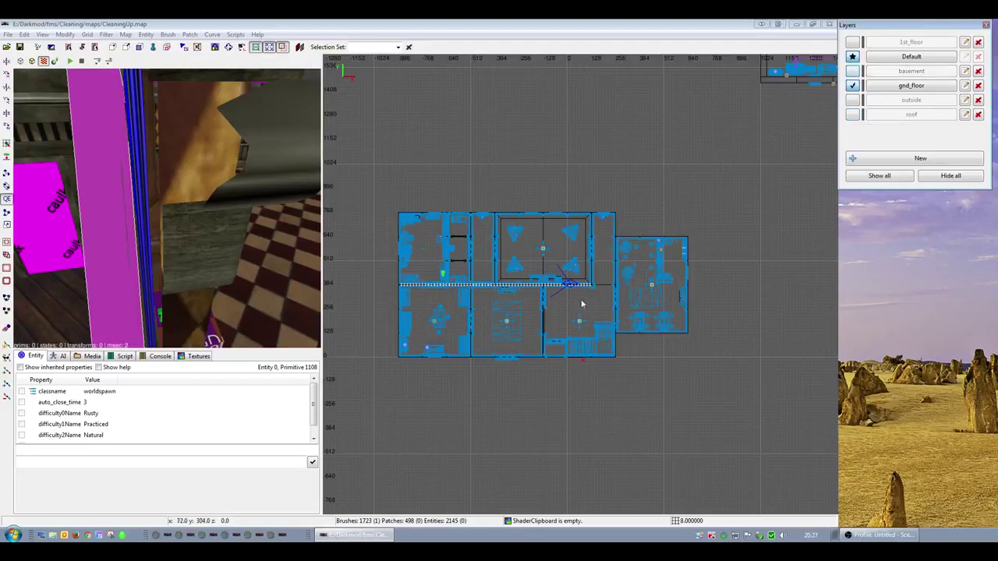
- Reselect the long caulk wall brush between the northern and southern ground-floor rooms in the 3D view
{"action": "scroll", "coordinate": [580, 304], "scroll_direction": "up", "scroll_amount": 2}
{"action": "scroll", "coordinate": [167, 208], "scroll_direction": "down", "scroll_amount": 5}
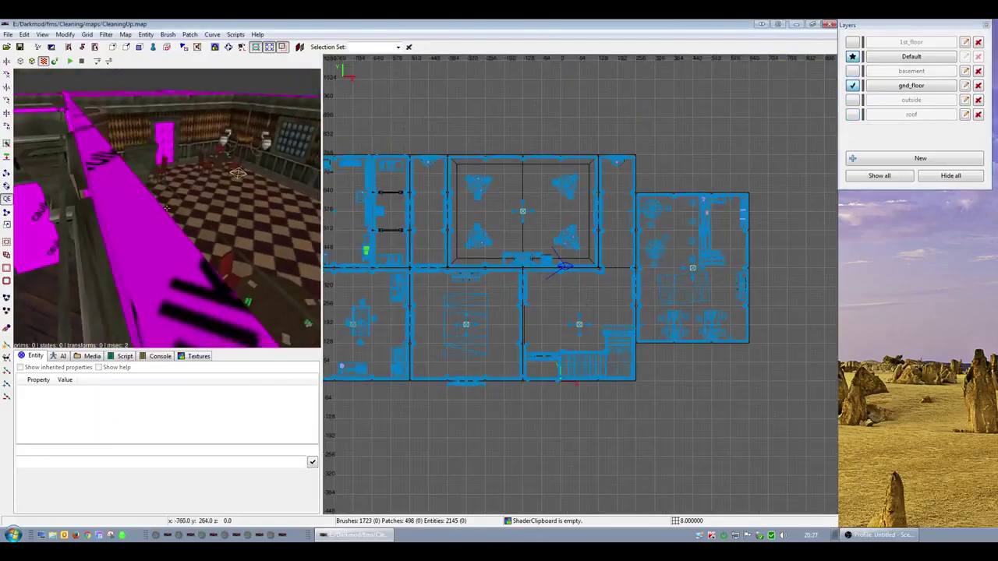
{"action": "right_click", "coordinate": [141, 265]}
{"action": "left_click", "coordinate": [205, 176], "text": "shift"}
{"action": "right_click", "coordinate": [205, 175]}
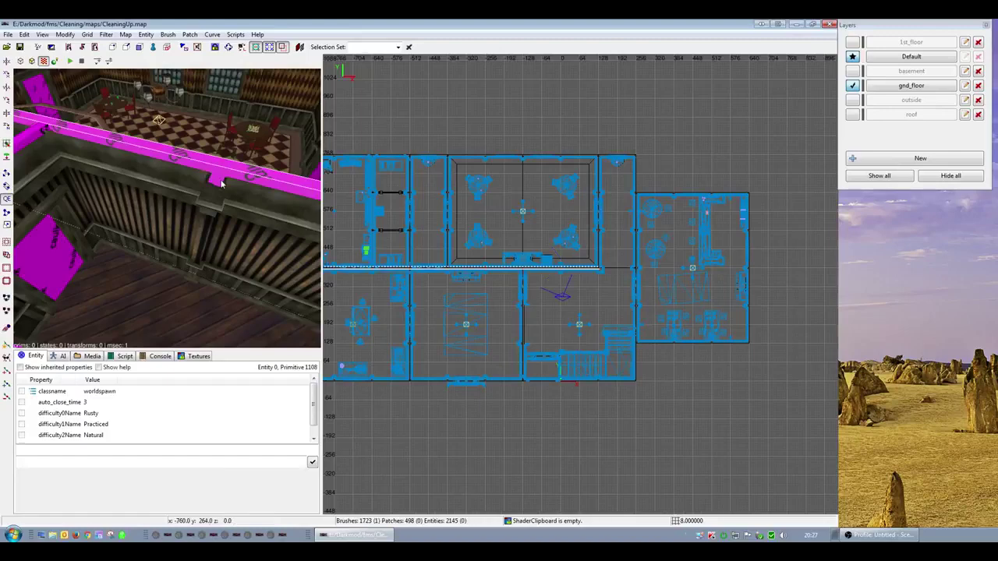
- Inspect the ground-floor rooms from above on both sides of the selected caulk wall, including the tiled kitchen and the northwestern rooms
{"action": "scroll", "coordinate": [167, 208], "scroll_direction": "down", "scroll_amount": 5}
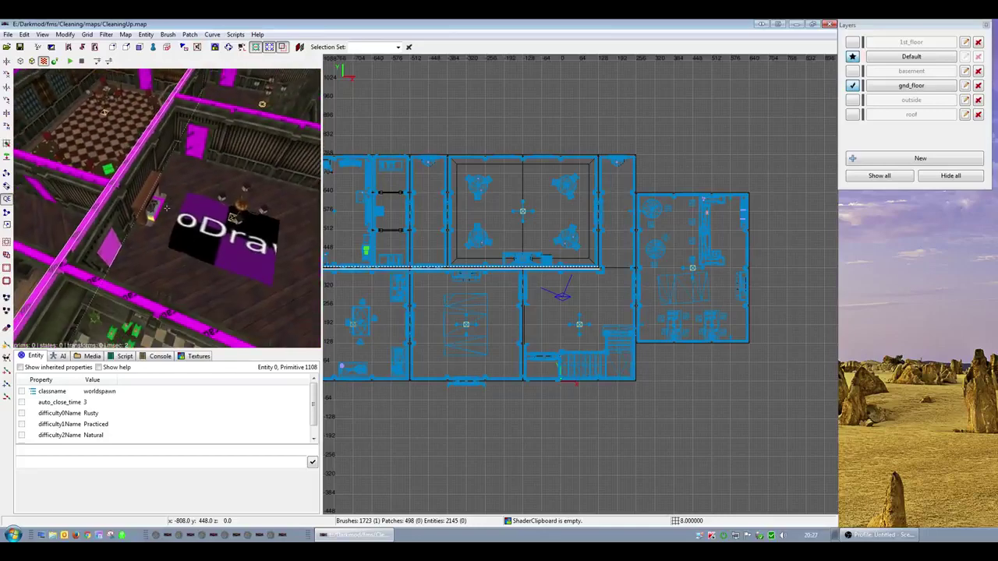
{"action": "right_click", "coordinate": [219, 252]}
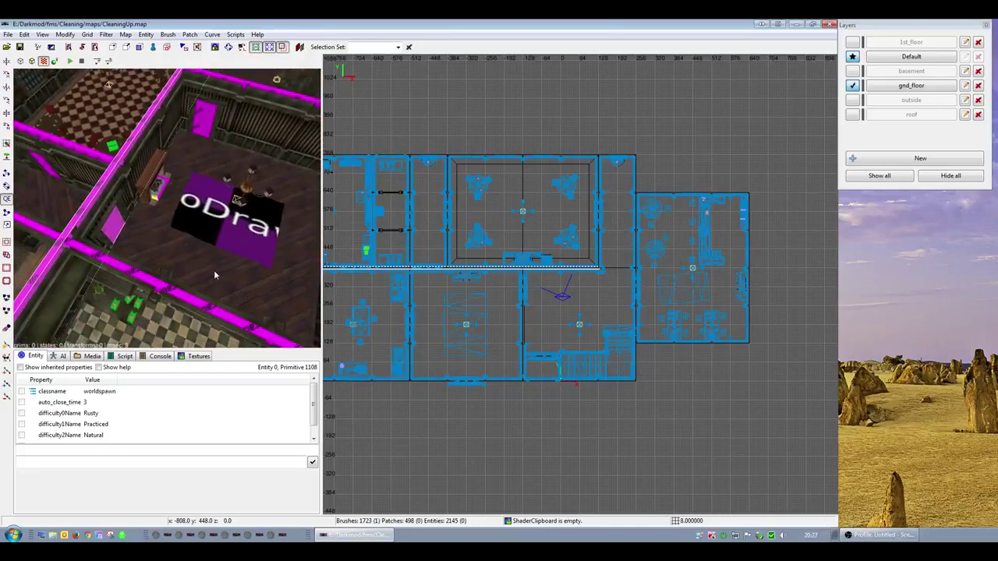
{"action": "right_click", "coordinate": [141, 261]}
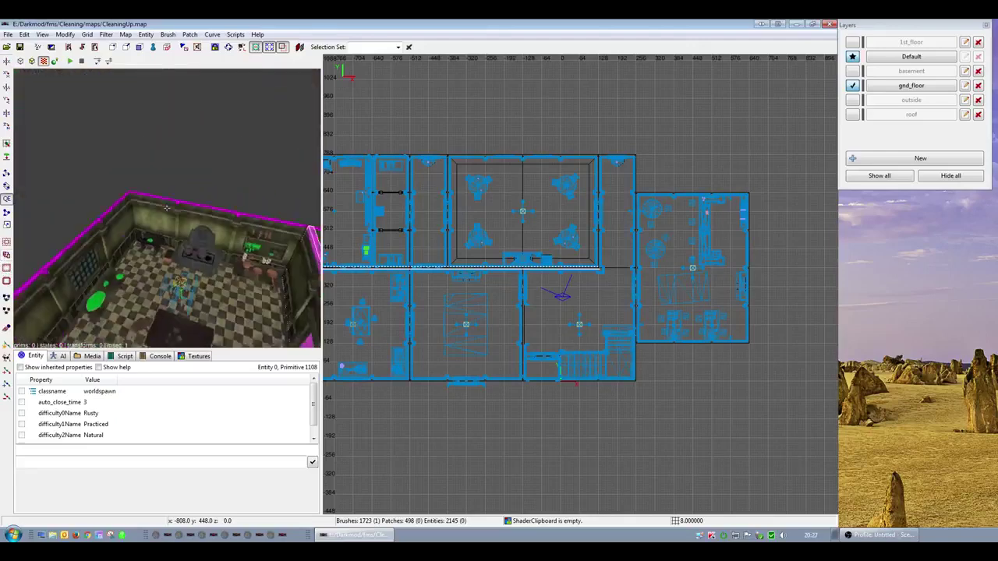
{"action": "scroll", "coordinate": [167, 208], "scroll_direction": "down", "scroll_amount": 8}
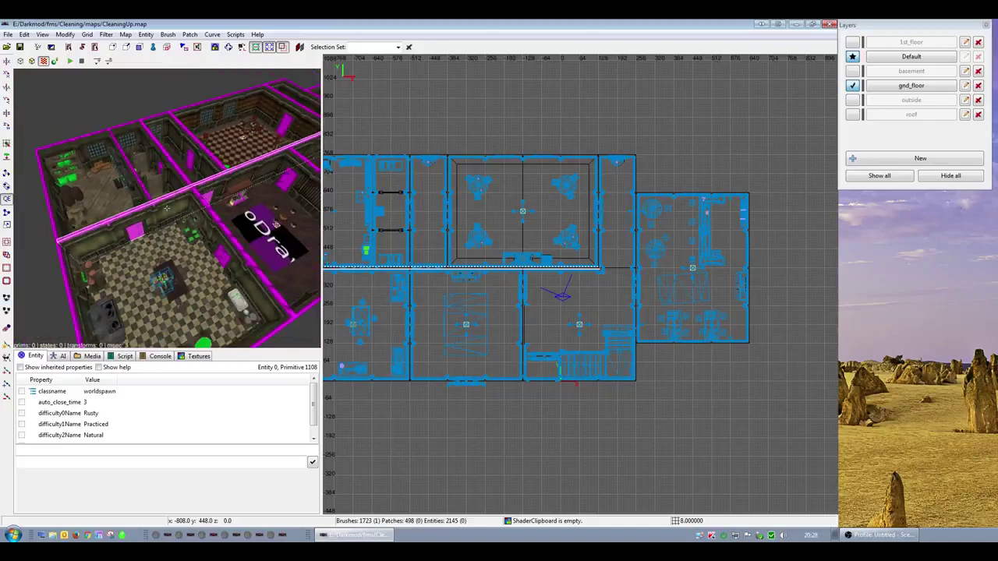
{"action": "scroll", "coordinate": [166, 208], "scroll_direction": "up", "scroll_amount": 5}
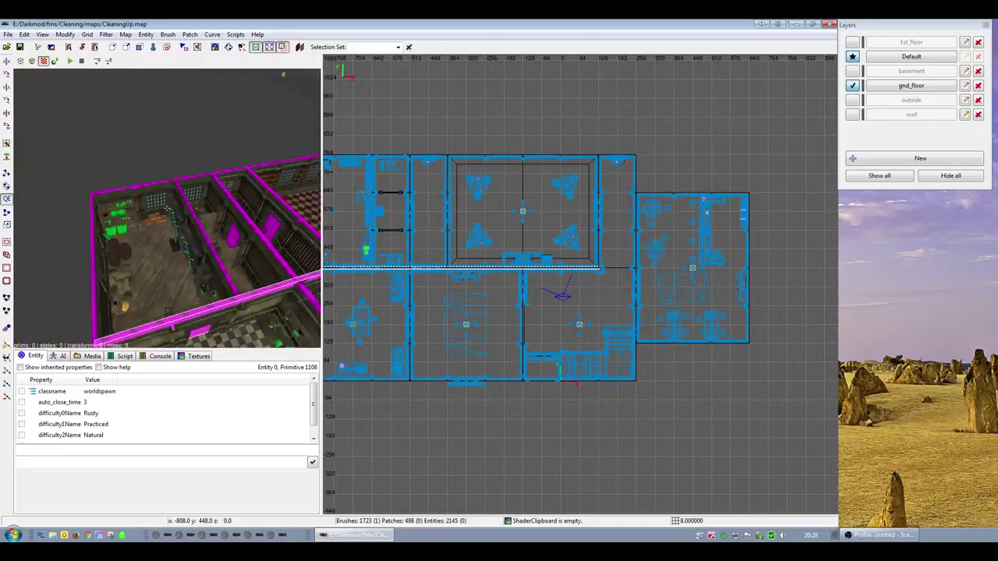